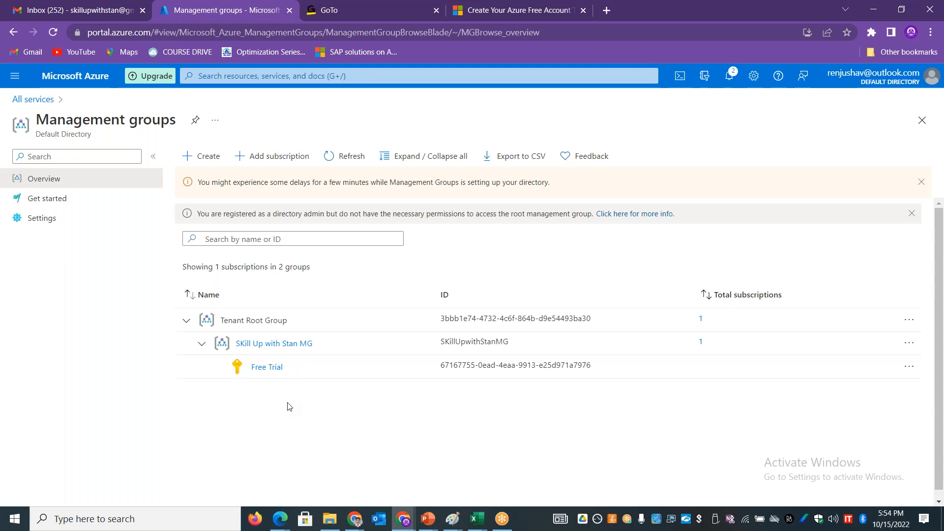
# Step: Open the Virtual machines service from All services and start creating a new Azure virtual machine
pyautogui.click(32, 101)
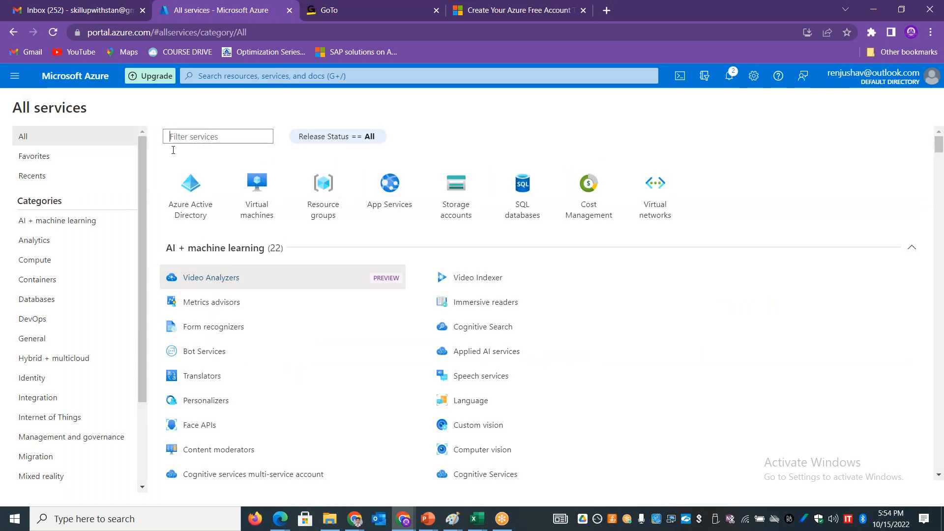
pyautogui.click(256, 195)
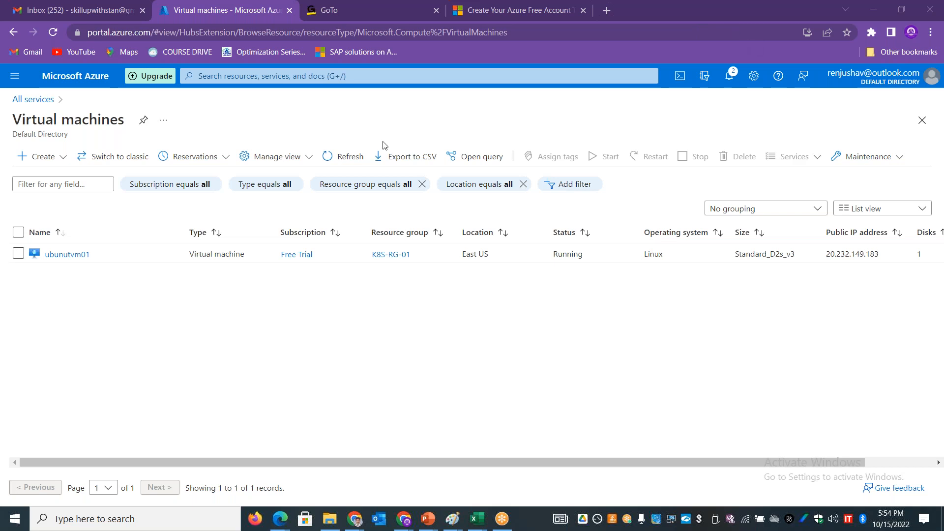
pyautogui.click(61, 157)
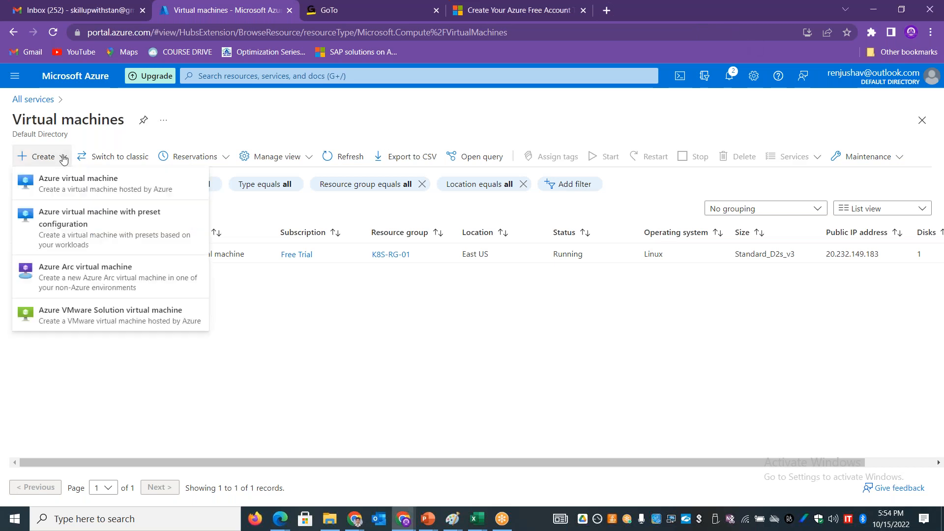
pyautogui.click(72, 189)
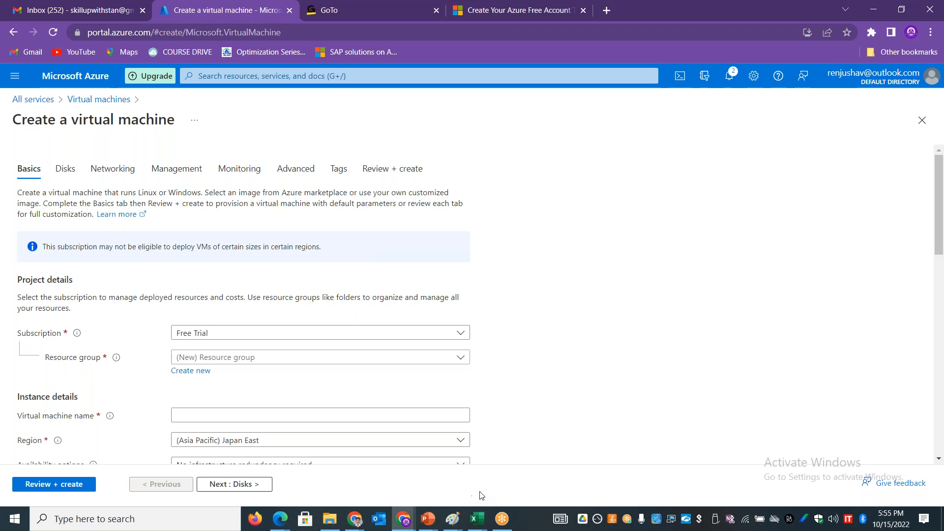
# Step: Switch to the AZURE-WEEK2-COMPUTE workbook in Excel and enter Subscription in B2 and Resource Group in C3
pyautogui.moveTo(481, 523)
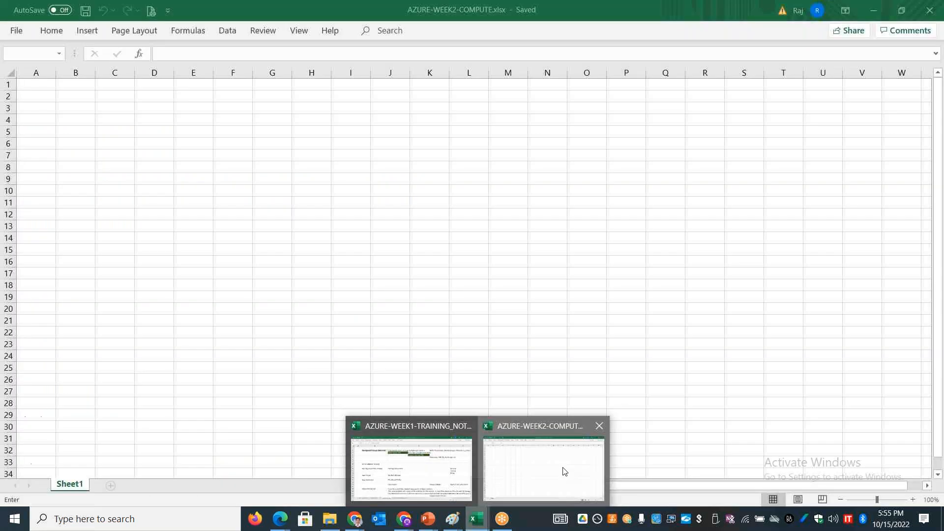
pyautogui.click(562, 472)
pyautogui.click(64, 95)
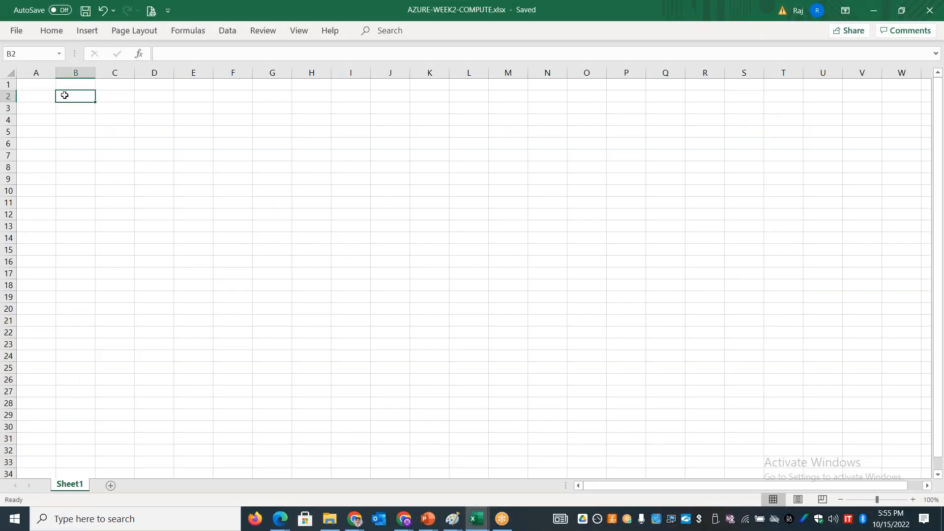
pyautogui.write('Subscription')
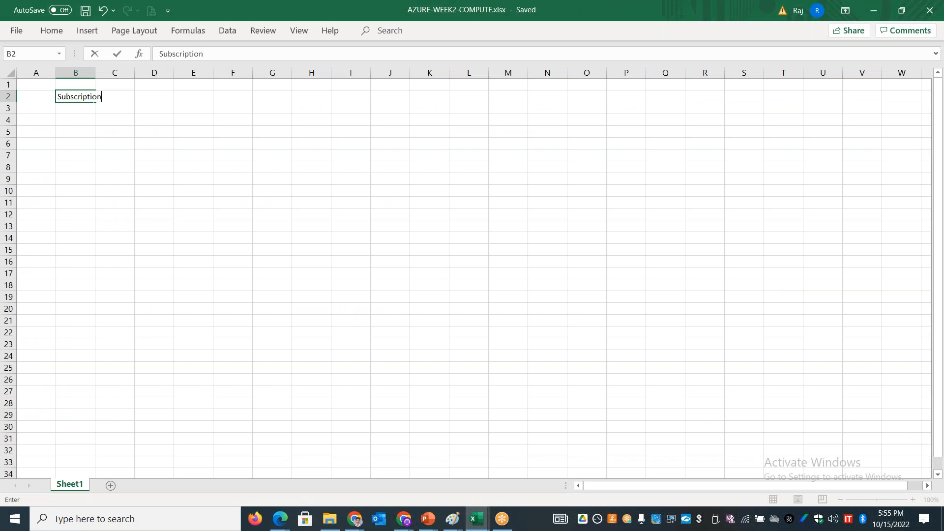
pyautogui.press('Return')
pyautogui.press('Right')
pyautogui.write('Rs')
pyautogui.press('BackSpace')
pyautogui.write('esource Group')
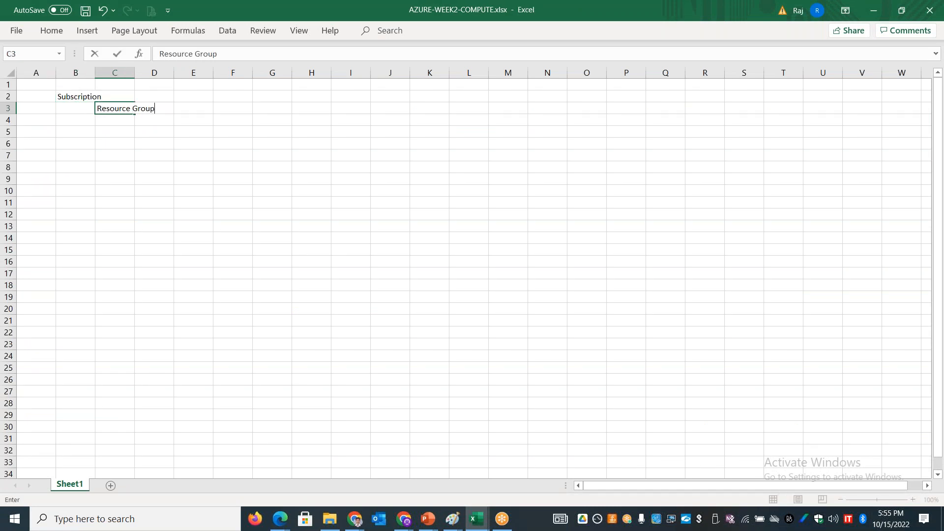
pyautogui.click(78, 143)
# Step: Widen columns B, C and D and magnify the sheet to 150%
pyautogui.moveTo(95, 73); pyautogui.dragTo(228, 73)
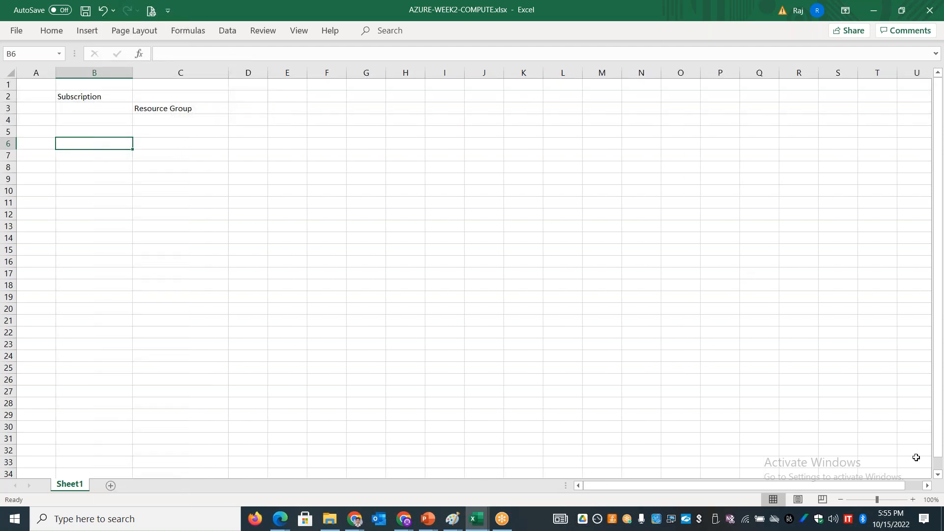
pyautogui.click(914, 499)
pyautogui.click(914, 499)
pyautogui.click(913, 500)
pyautogui.click(914, 500)
pyautogui.click(913, 499)
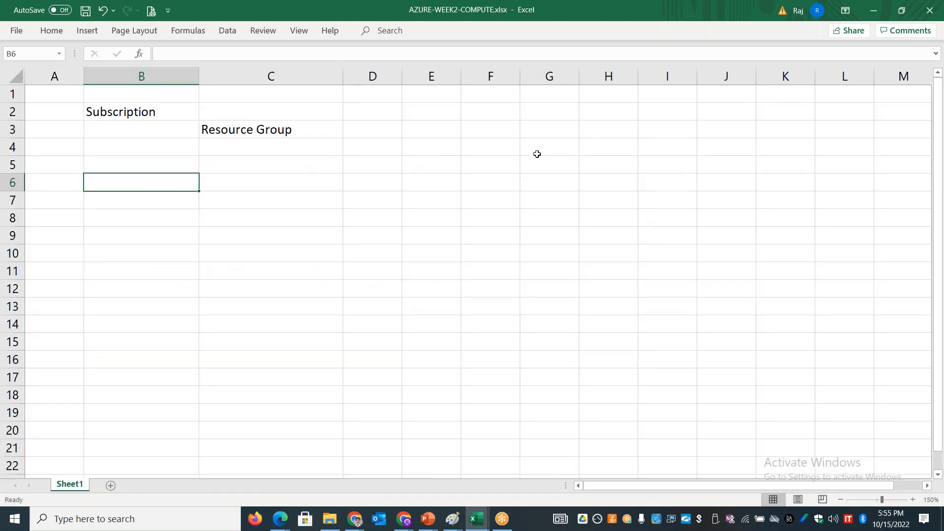
pyautogui.moveTo(404, 75); pyautogui.dragTo(528, 77)
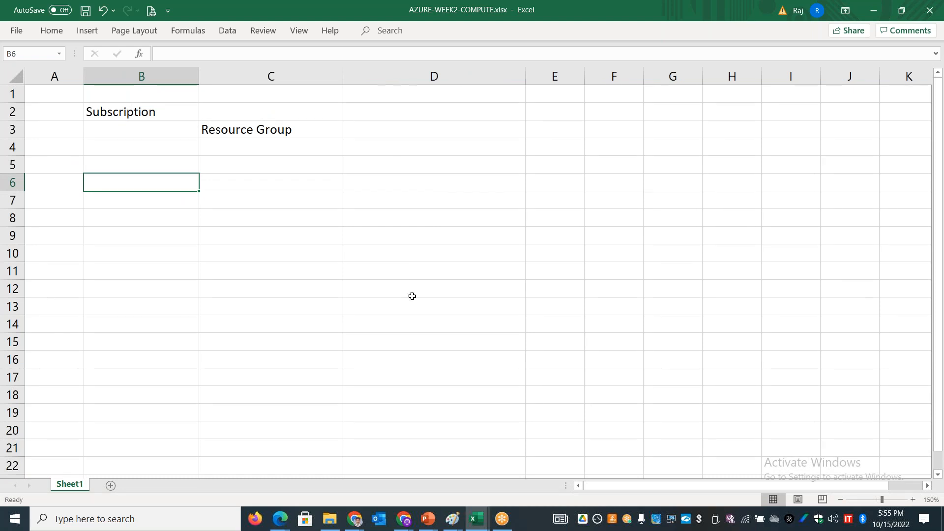
# Step: Review the Subscriptions boundaries and the Resource Groups definition on the Azure Hierarchy sheet of the week 1 training notes workbook
pyautogui.hotkey('alt', 'Tab')
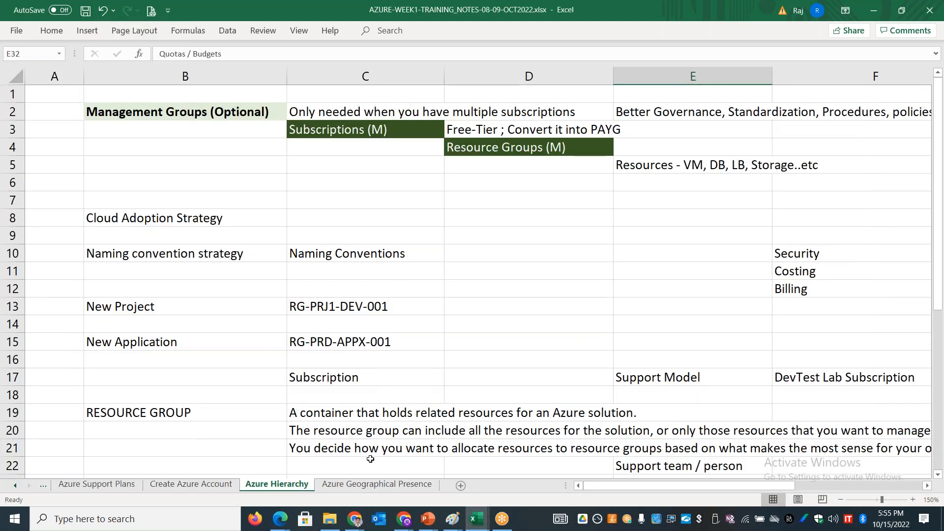
pyautogui.moveTo(937, 273); pyautogui.dragTo(941, 443)
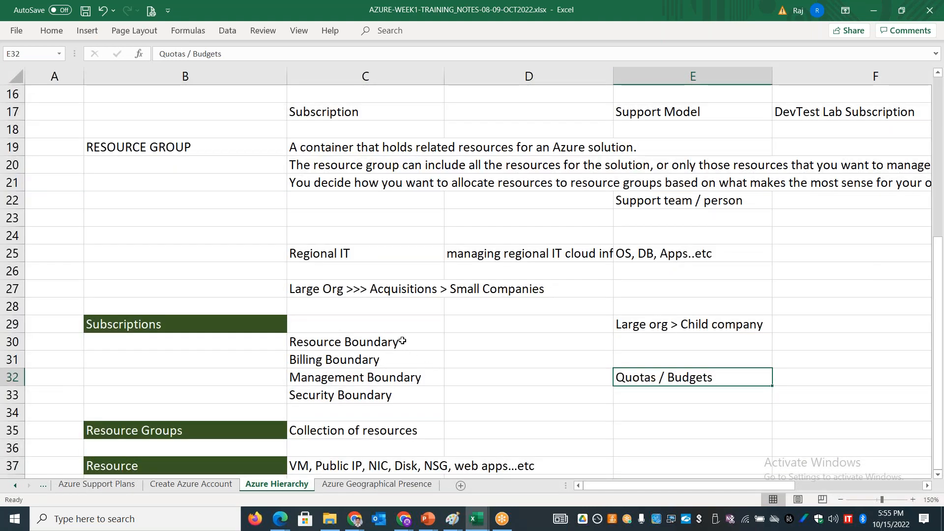
pyautogui.moveTo(406, 342); pyautogui.dragTo(403, 395)
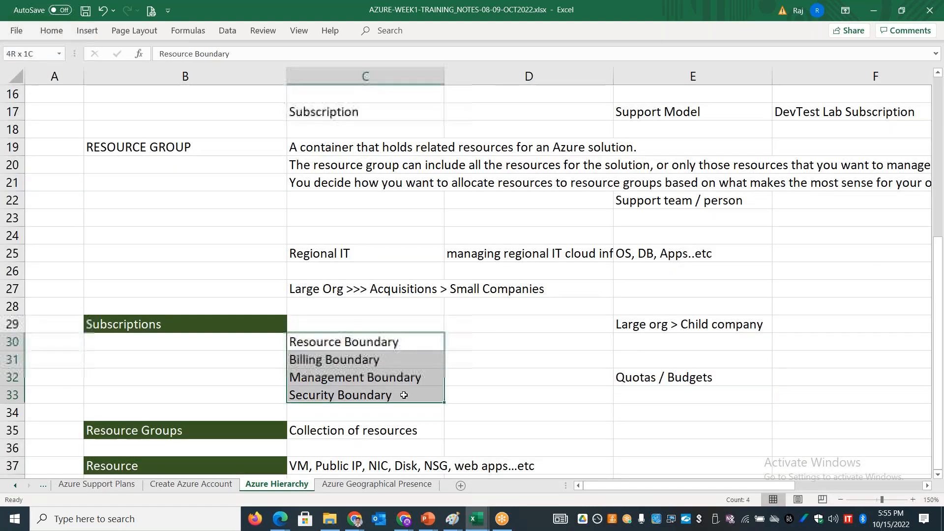
pyautogui.click(377, 432)
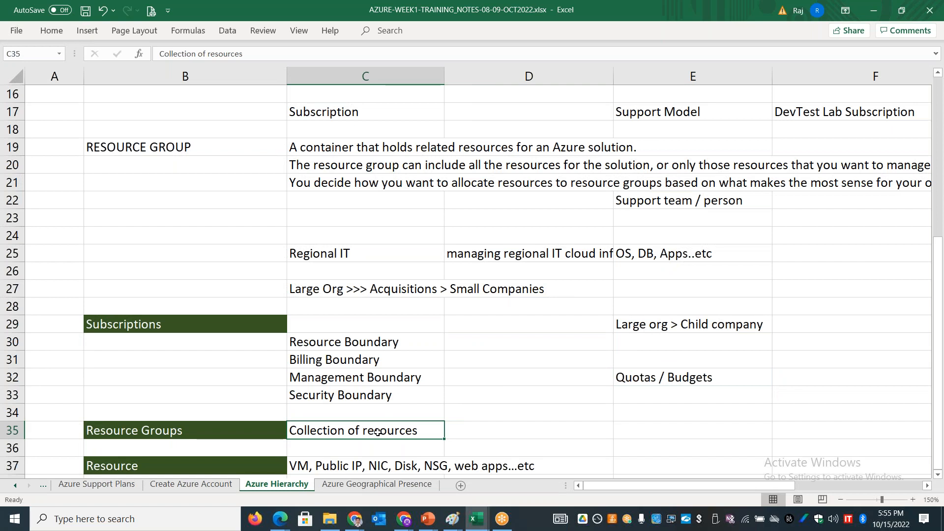
# Step: Return to the AZURE-WEEK2-COMPUTE workbook and enter the resource group name RG-APPX-EUS-PRD-001 in D3
pyautogui.hotkey('alt', 'Tab')
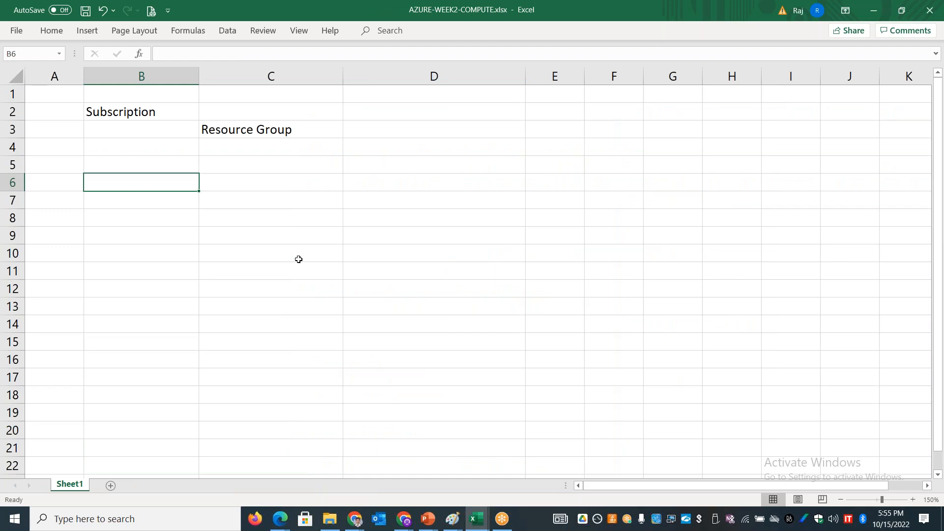
pyautogui.click(383, 134)
pyautogui.write('RG')
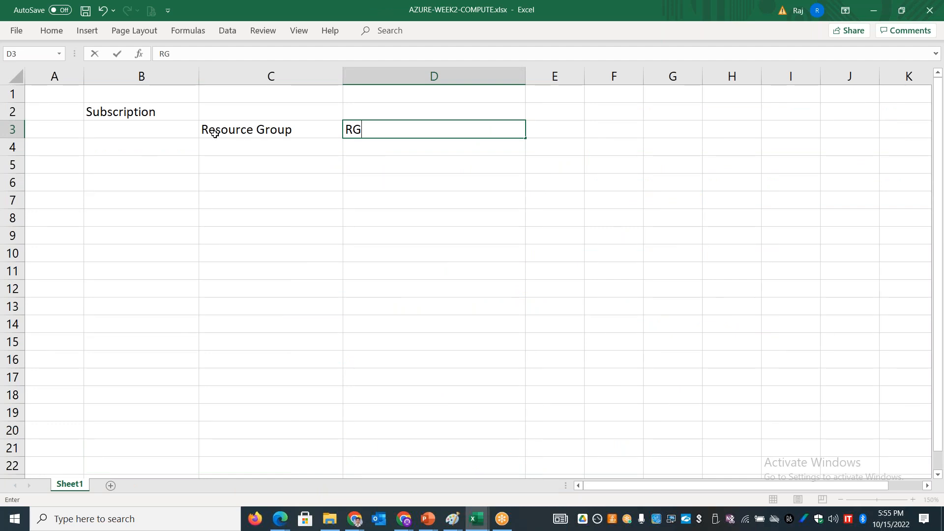
pyautogui.write('-')
pyautogui.write('APPX')
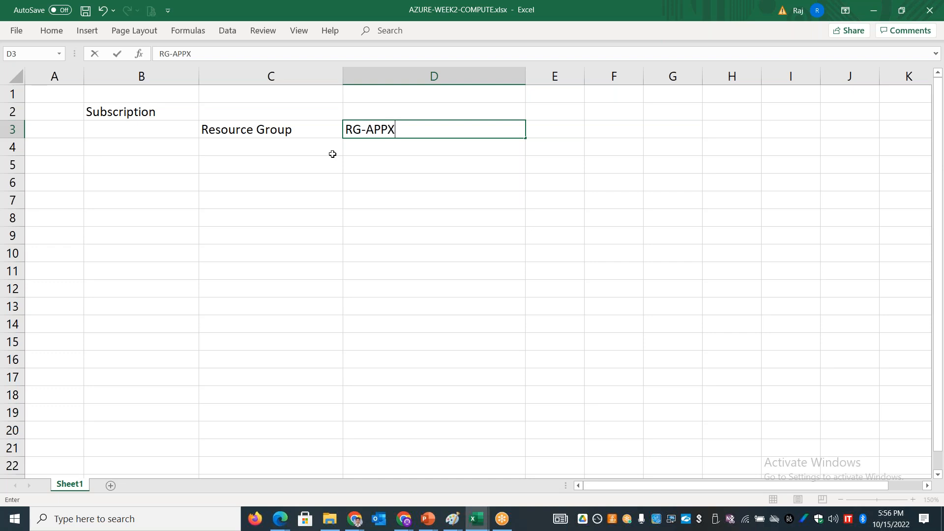
pyautogui.write('-EUS-PROD')
pyautogui.press('BackSpace')
pyautogui.press('BackSpace')
pyautogui.write('D-001')
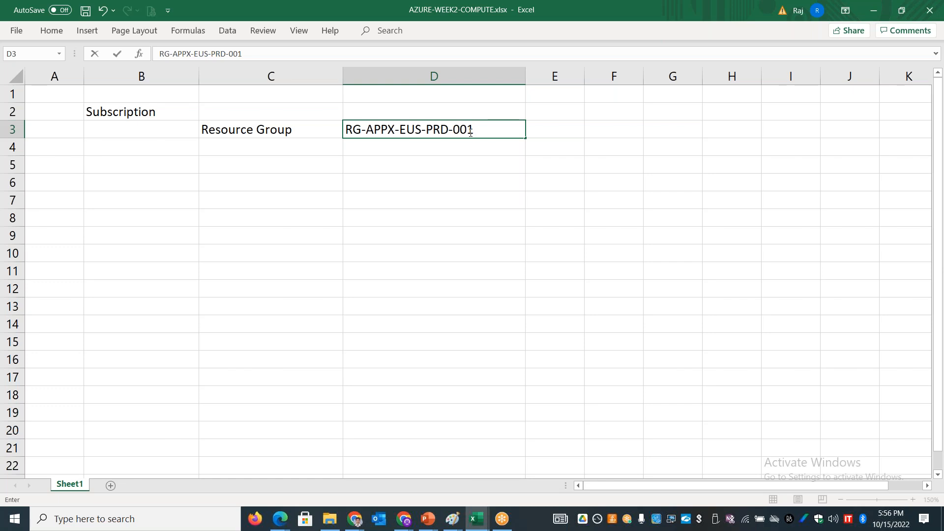
# Step: Examine the resource group name in D3, highlighting its APPX and PRD parts and the whole name
pyautogui.moveTo(479, 131); pyautogui.dragTo(347, 129)
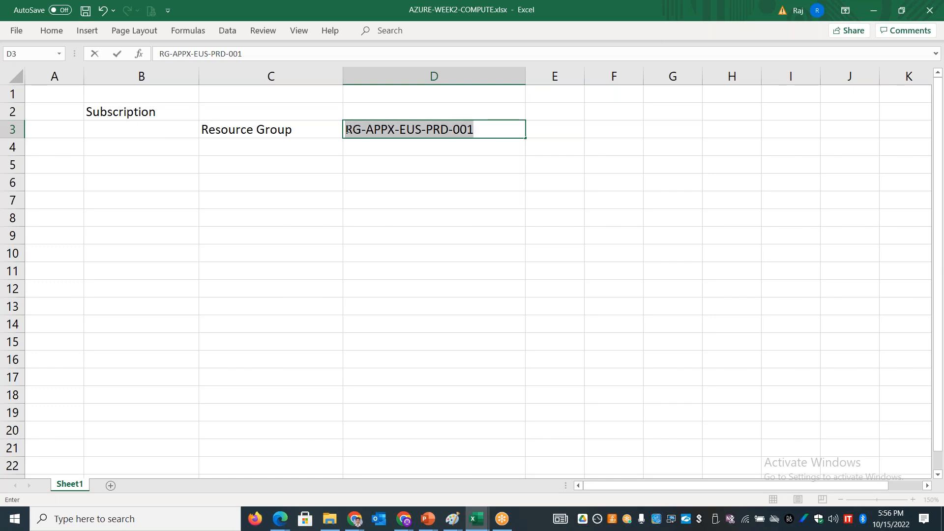
pyautogui.doubleClick(378, 129)
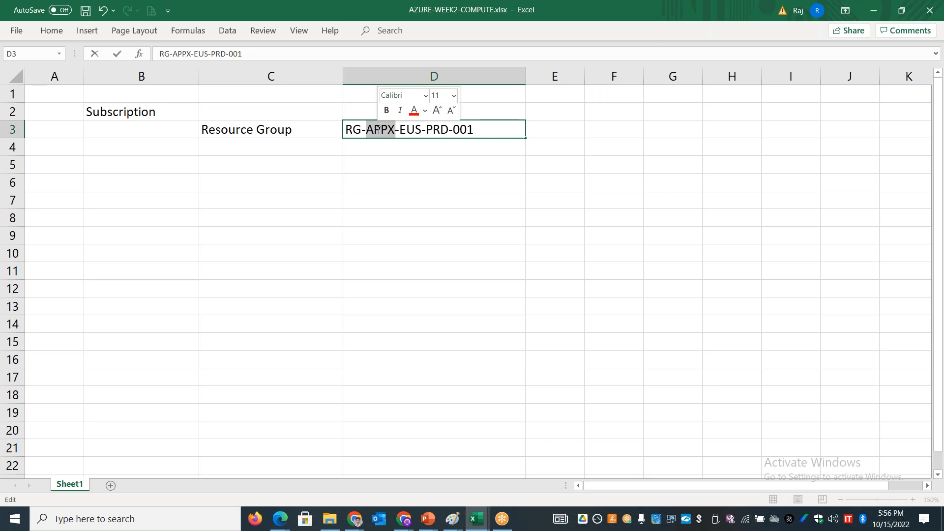
pyautogui.doubleClick(435, 129)
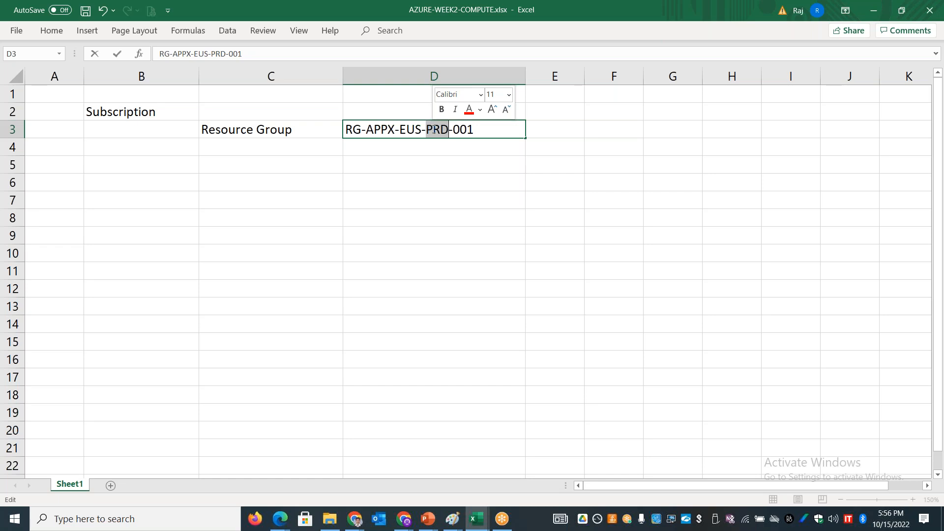
pyautogui.moveTo(489, 127); pyautogui.dragTo(346, 129)
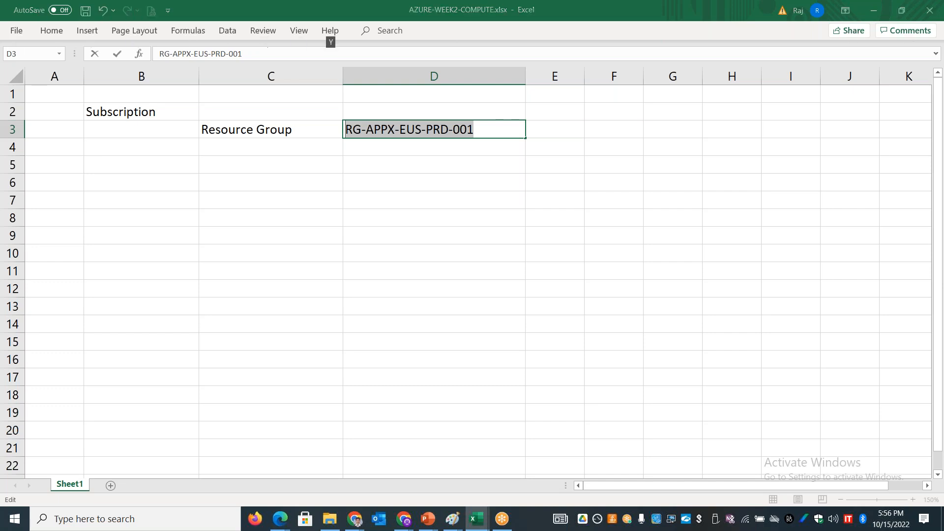
# Step: Switch to Google Drive in Chrome and open the AzureWithStan_Naming_Convetion_Document spreadsheet from the TEMPLATES folder
pyautogui.hotkey('alt', 'Tab')
pyautogui.press('Tab')
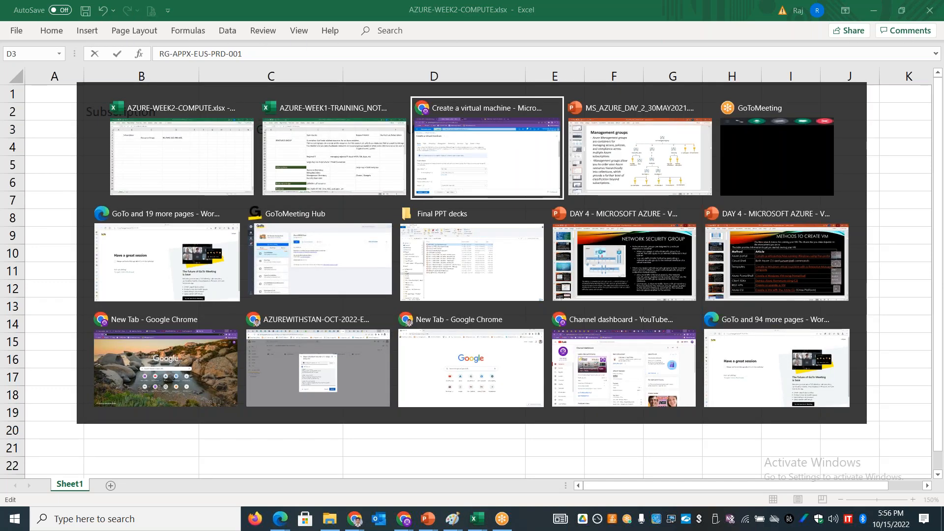
pyautogui.press('Tab')
pyautogui.press('Tab')
pyautogui.press('Tab')
pyautogui.press('Tab')
pyautogui.press('Tab')
pyautogui.press('Tab')
pyautogui.press('Tab')
pyautogui.press('Tab')
pyautogui.press('Tab')
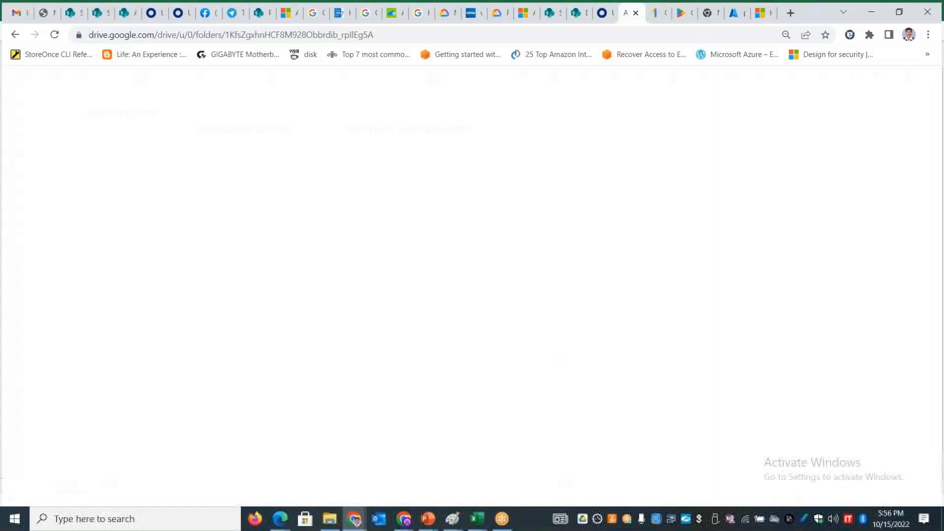
pyautogui.doubleClick(705, 166)
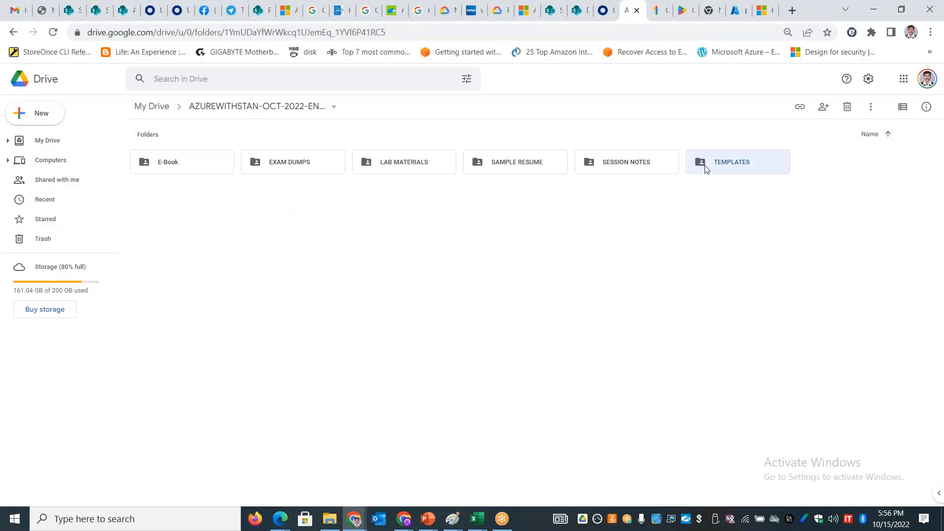
pyautogui.click(186, 215)
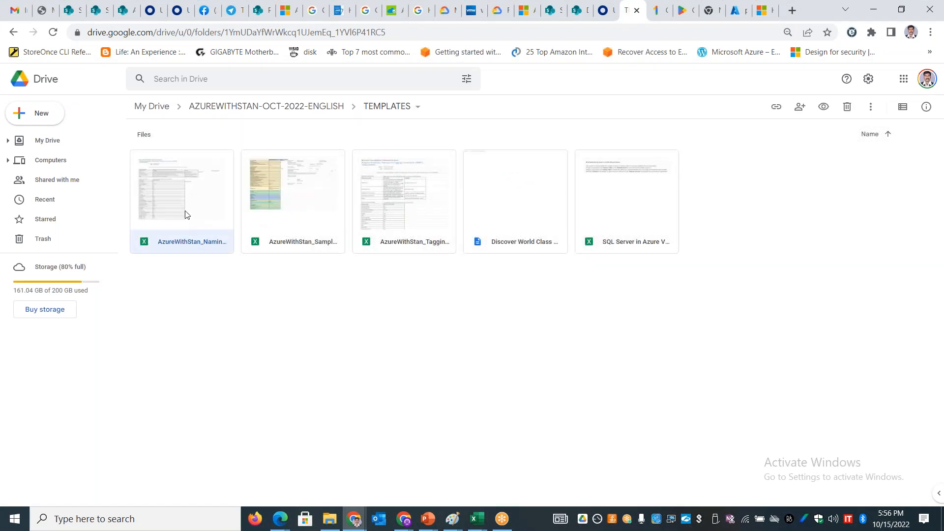
pyautogui.doubleClick(186, 214)
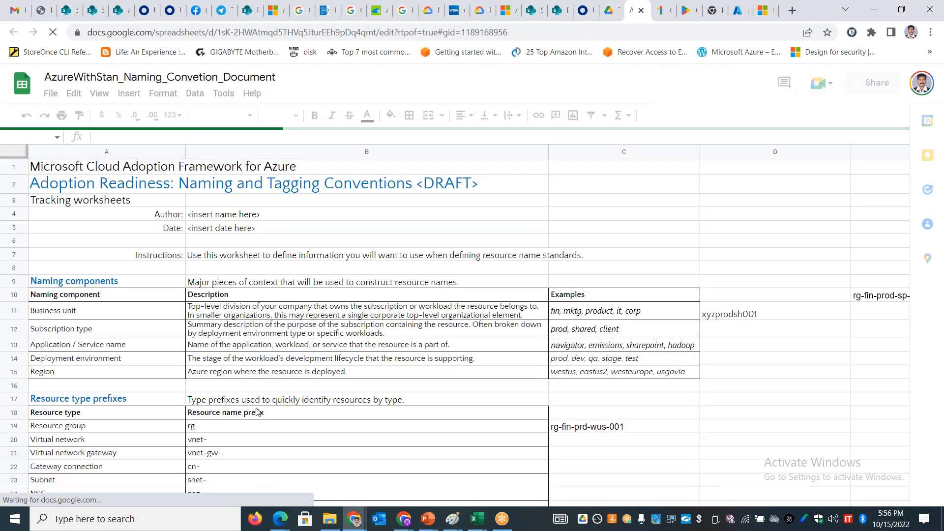
# Step: Examine the virtual networking and virtual machine name examples on the Naming conventions sheet
pyautogui.click(378, 494)
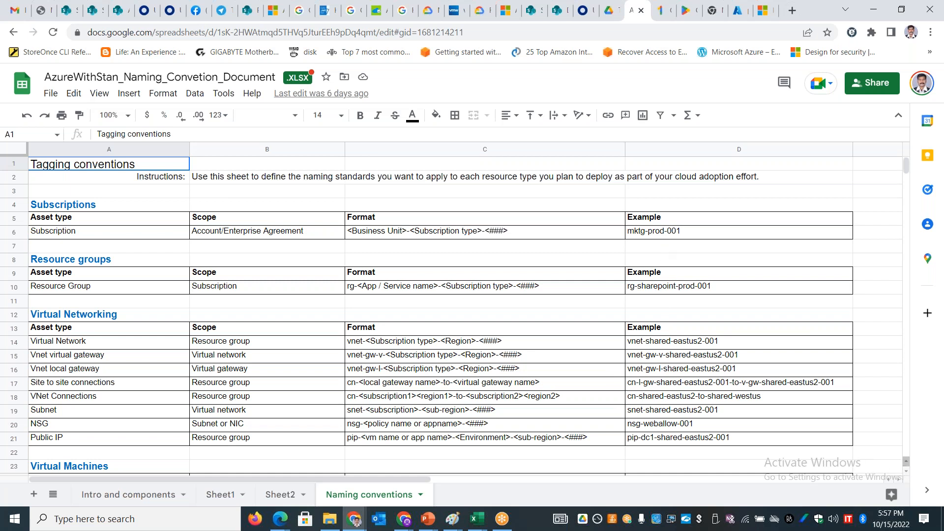
pyautogui.click(671, 344)
pyautogui.press('Down')
pyautogui.press('Down')
pyautogui.press('Down')
pyautogui.press('Down')
pyautogui.press('Down')
pyautogui.press('Down')
pyautogui.press('Down')
pyautogui.press('Down')
pyautogui.press('Down')
pyautogui.press('Down')
pyautogui.press('Down')
pyautogui.press('Down')
pyautogui.press('Down')
pyautogui.press('Down')
pyautogui.press('Down')
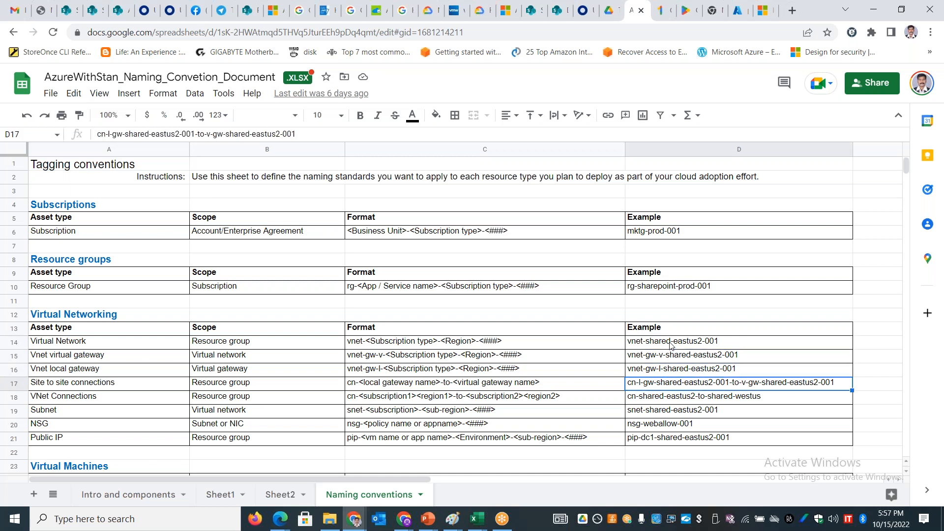
pyautogui.press('Up')
pyautogui.press('Up')
pyautogui.press('Up')
pyautogui.press('Up')
pyautogui.press('Up')
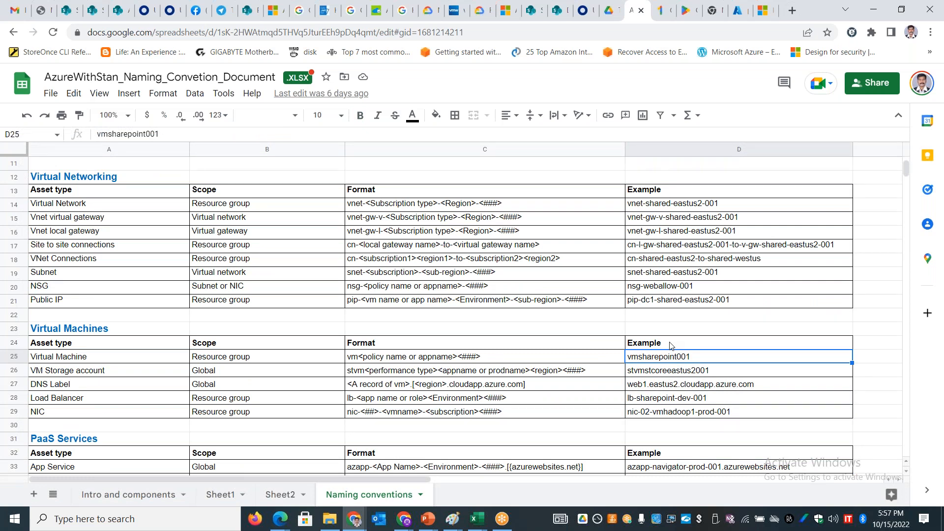
# Step: Return to the AZURE-WEEK2-COMPUTE workbook in Excel and copy the name RG-APPX-EUS-PRD-001 from D3
pyautogui.hotkey('alt', 'Tab')
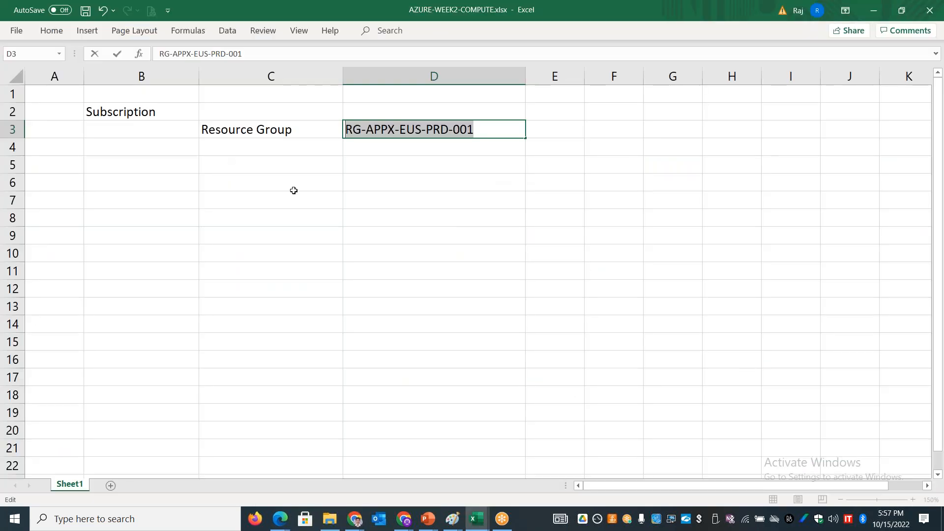
pyautogui.click(294, 192)
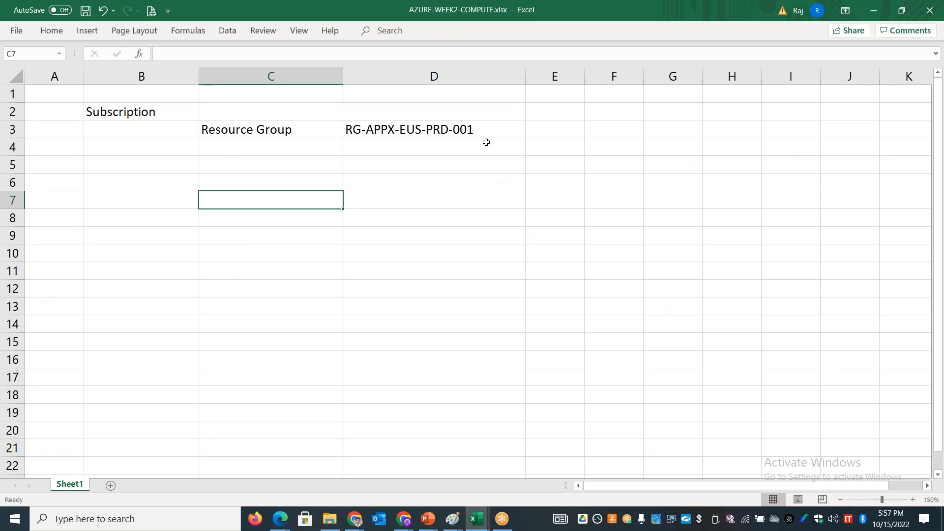
pyautogui.doubleClick(491, 123)
pyautogui.moveTo(491, 129); pyautogui.dragTo(335, 130)
pyautogui.hotkey('ctrl', 'c')
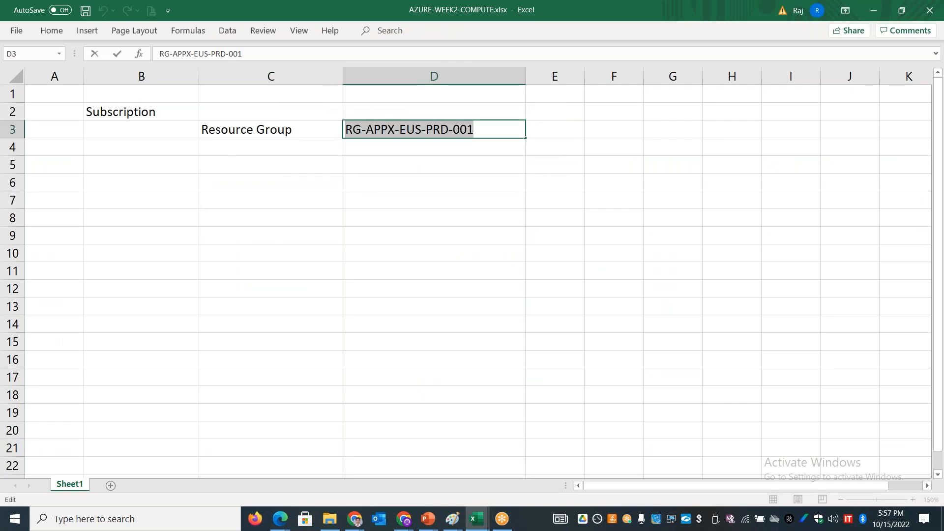
# Step: Switch back to the Create a virtual machine form in the Azure portal
pyautogui.hotkey('alt', 'Tab')
pyautogui.hotkey('alt', 'Tab')
pyautogui.hotkey('alt', 'Tab')
pyautogui.hotkey('alt', 'Tab')
pyautogui.hotkey('alt', 'Tab')
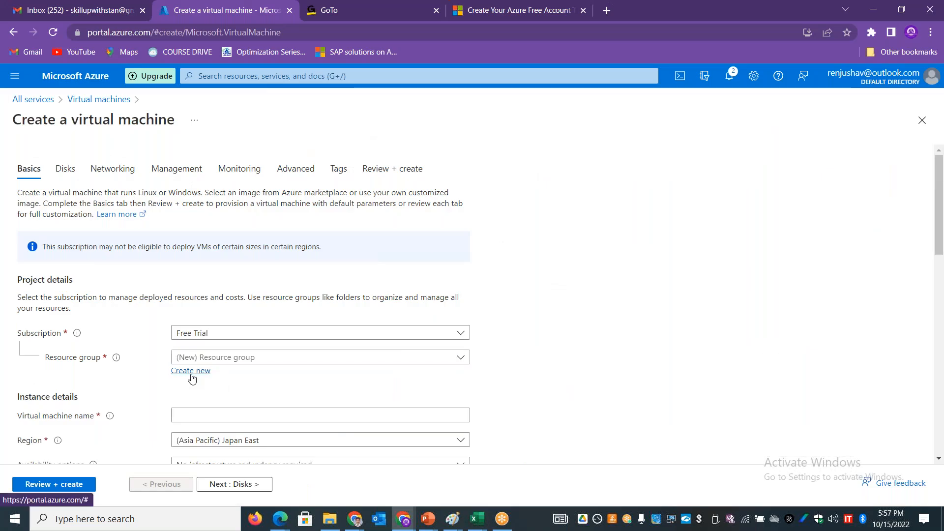
# Step: Create a new resource group named RG-APPX-EUS-PRD-001 for the virtual machine
pyautogui.click(187, 377)
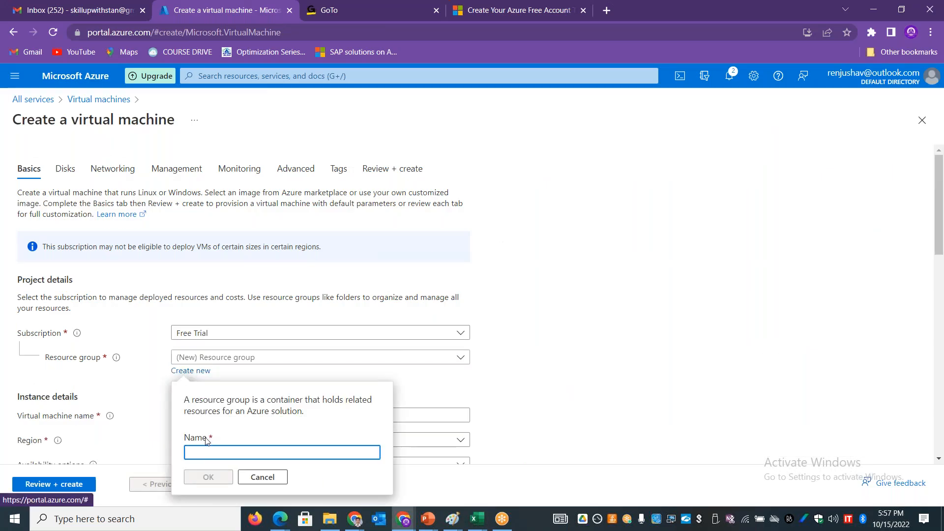
pyautogui.hotkey('ctrl', 'v')
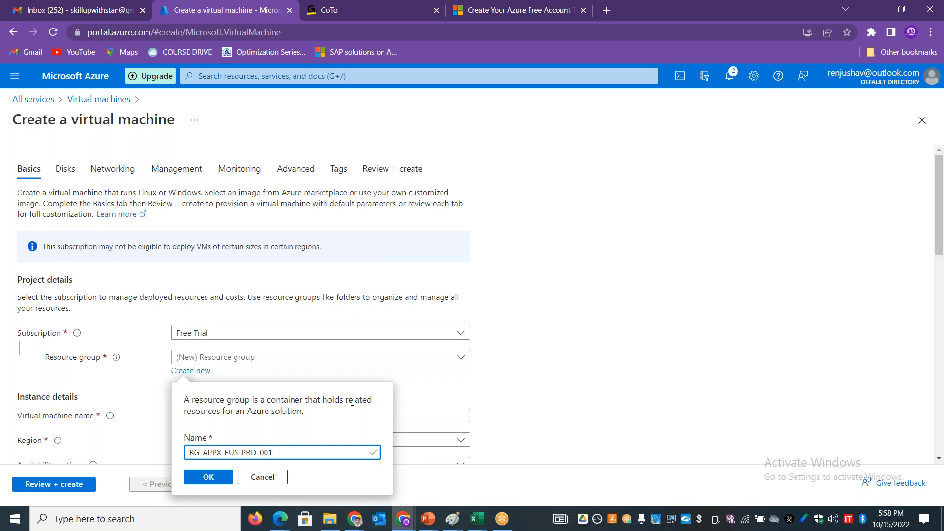
pyautogui.moveTo(222, 452); pyautogui.dragTo(203, 452)
pyautogui.click(212, 478)
# Step: Name the virtual machine appxprdvm01
pyautogui.moveTo(939, 249); pyautogui.dragTo(940, 301)
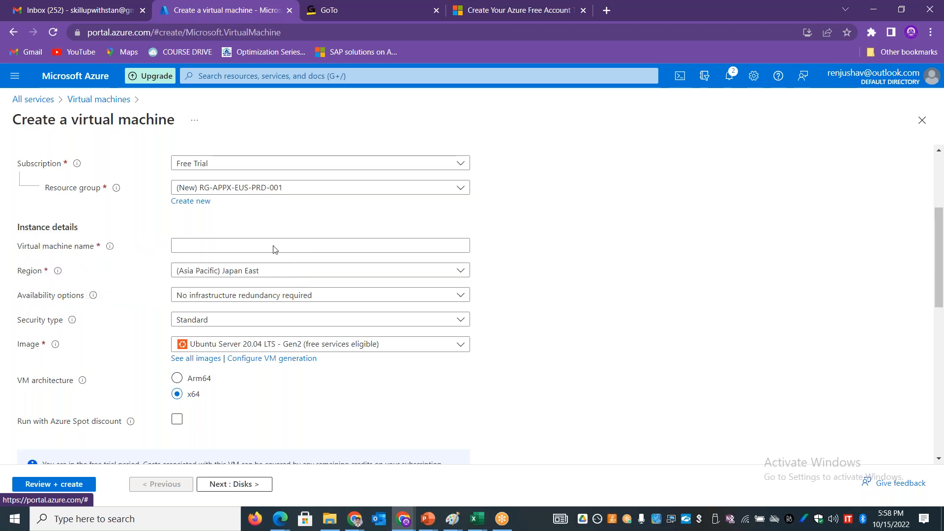
pyautogui.click(244, 249)
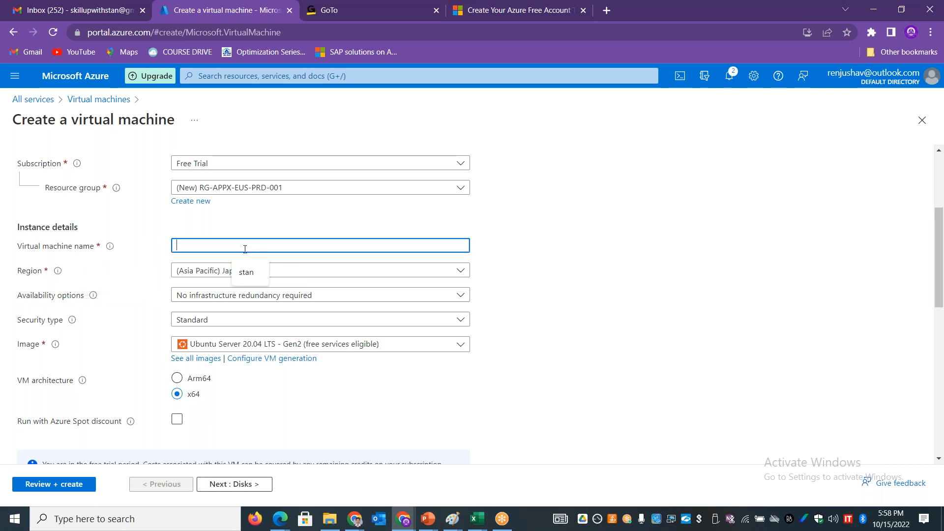
pyautogui.write('appxprdvm01')
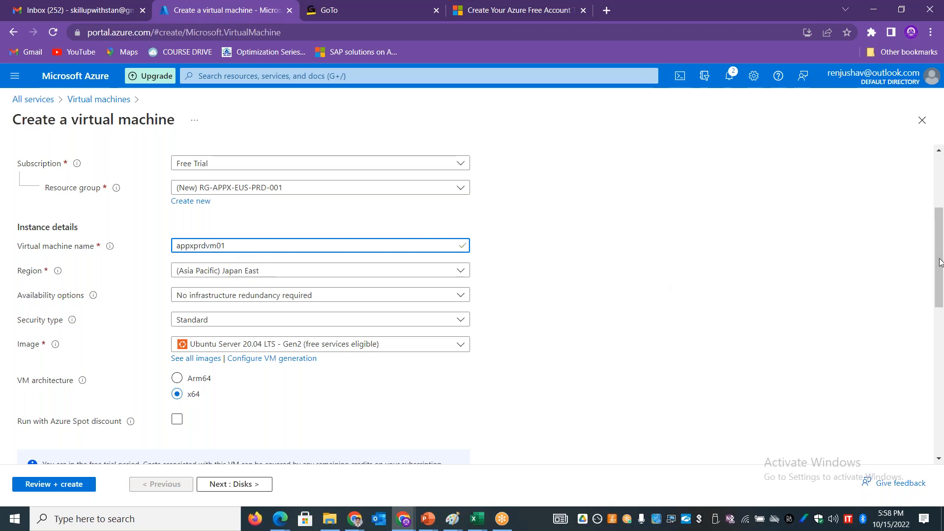
# Step: Set the virtual machine's region to (US) East US
pyautogui.moveTo(940, 261); pyautogui.dragTo(942, 268)
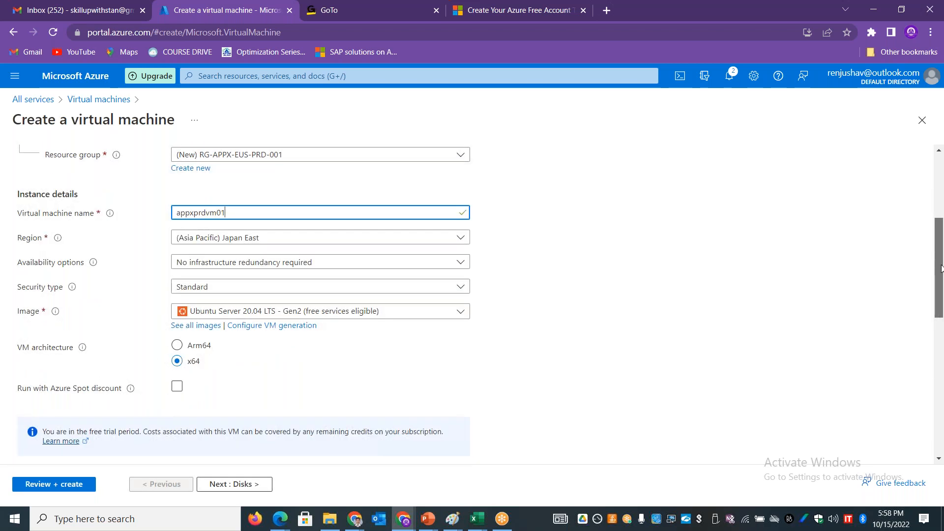
pyautogui.click(450, 240)
pyautogui.moveTo(467, 392); pyautogui.dragTo(473, 286)
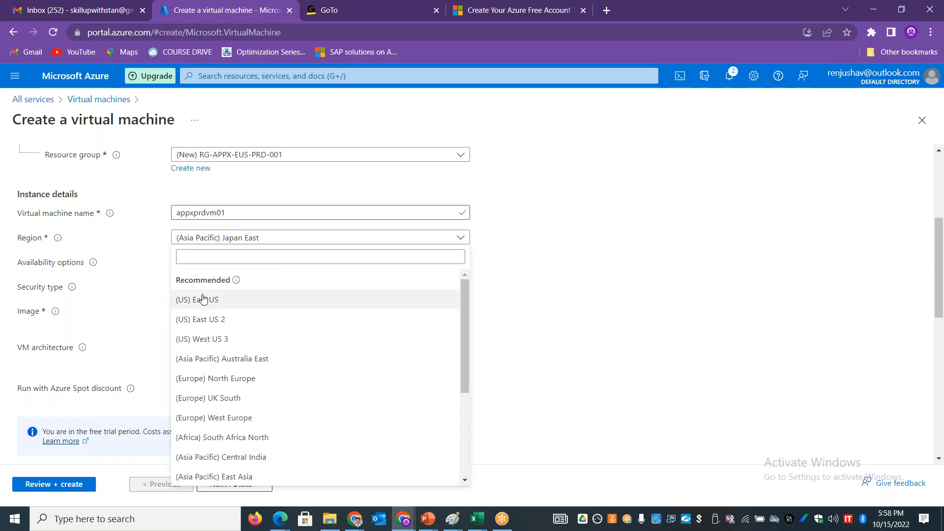
pyautogui.click(241, 300)
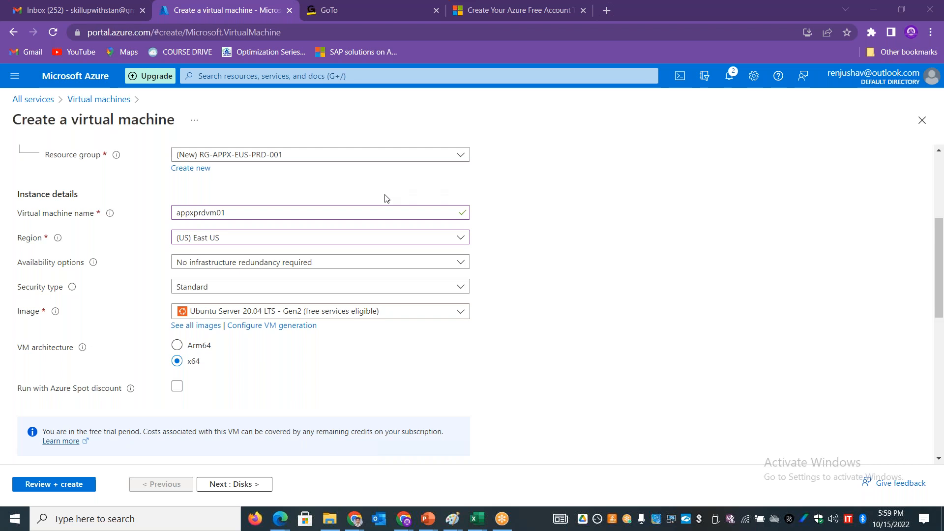
# Step: Search the web for "pricing calculator azure" in a new browser tab and open Microsoft's Pricing Calculator page
pyautogui.click(606, 11)
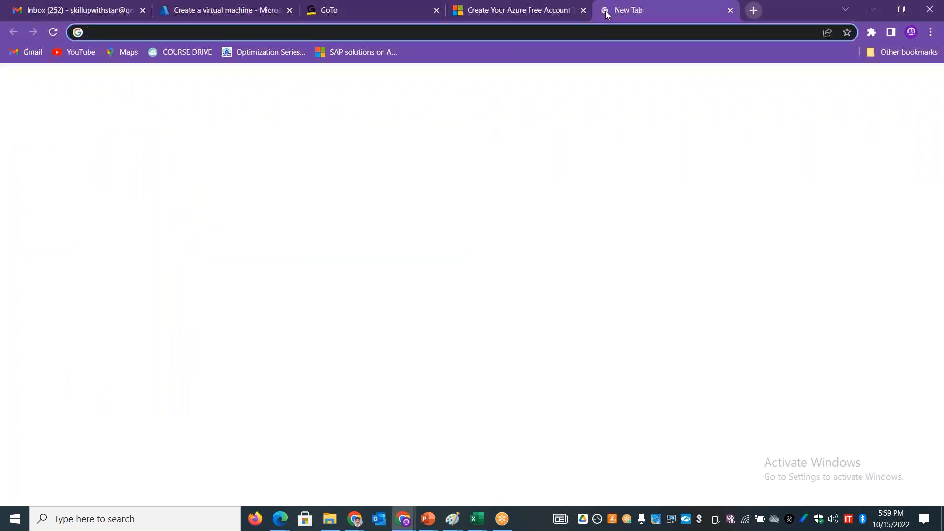
pyautogui.write('pricing.au')
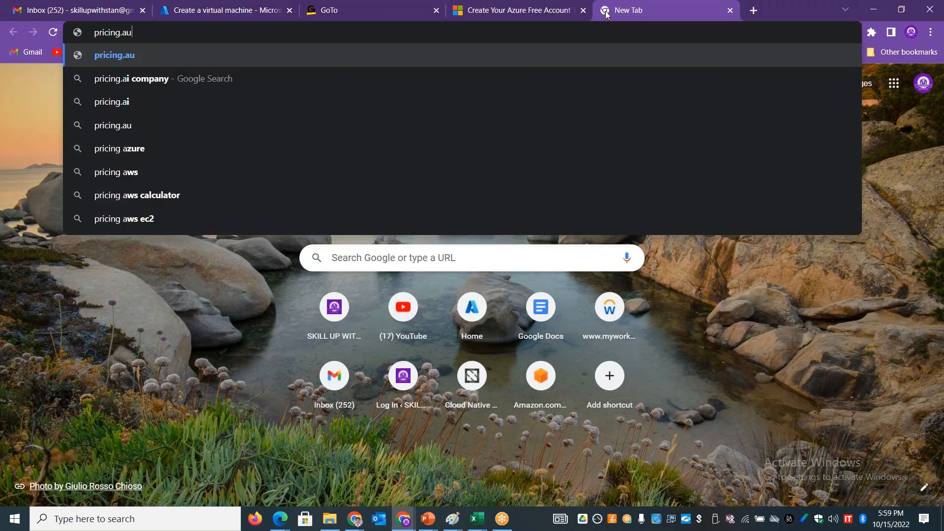
pyautogui.write('re.')
pyautogui.press('BackSpace')
pyautogui.press('BackSpace')
pyautogui.press('BackSpace')
pyautogui.press('BackSpace')
pyautogui.press('BackSpace')
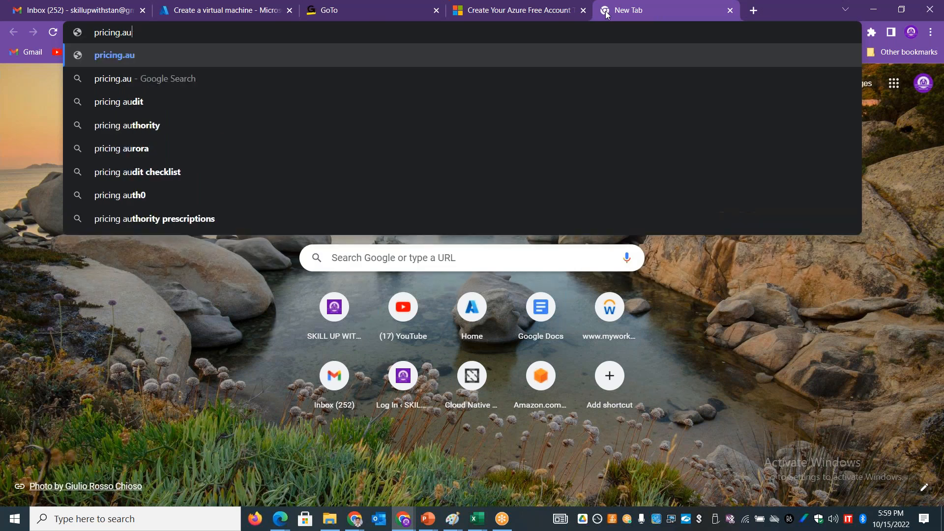
pyautogui.press('BackSpace')
pyautogui.write('c')
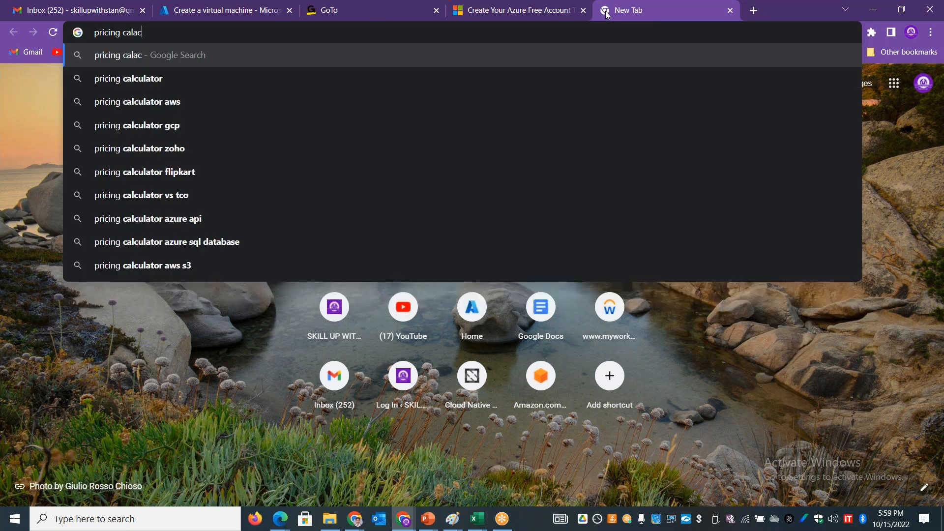
pyautogui.write('alculat')
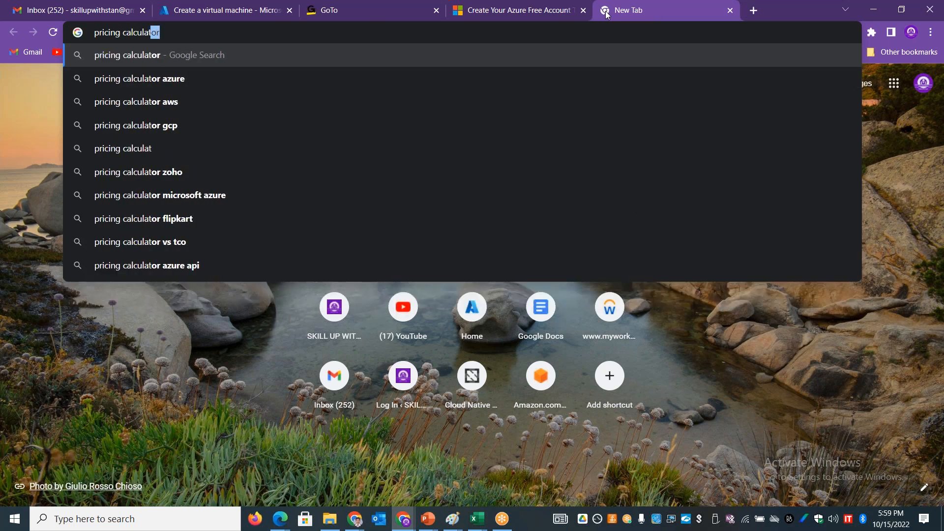
pyautogui.press('Down')
pyautogui.press('Return')
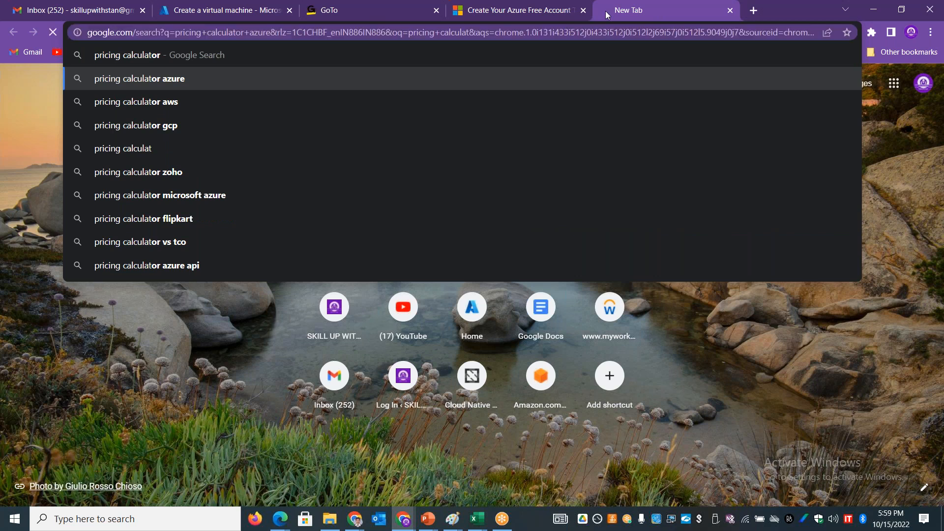
pyautogui.click(214, 199)
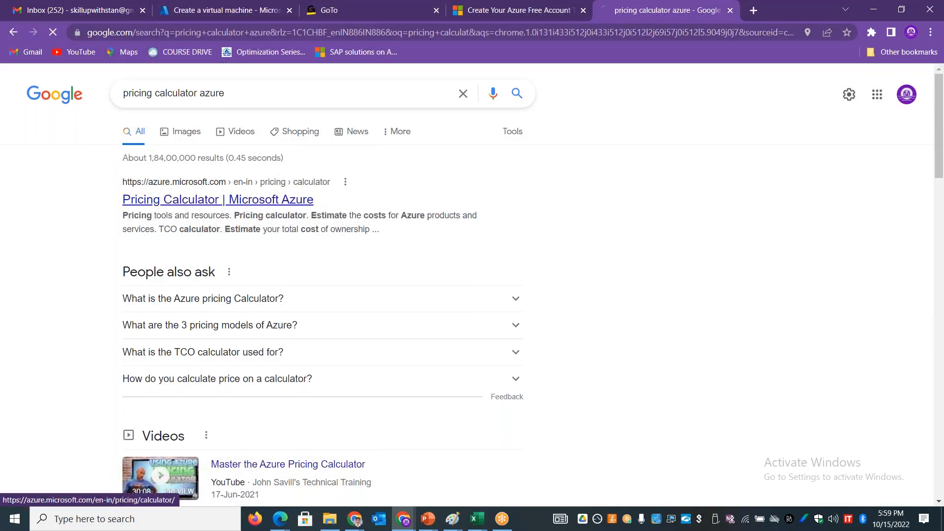
# Step: Copy the Pricing Calculator page's URL into cell F5 of the AZURE-WEEK2-COMPUTE workbook in Excel
pyautogui.click(285, 33)
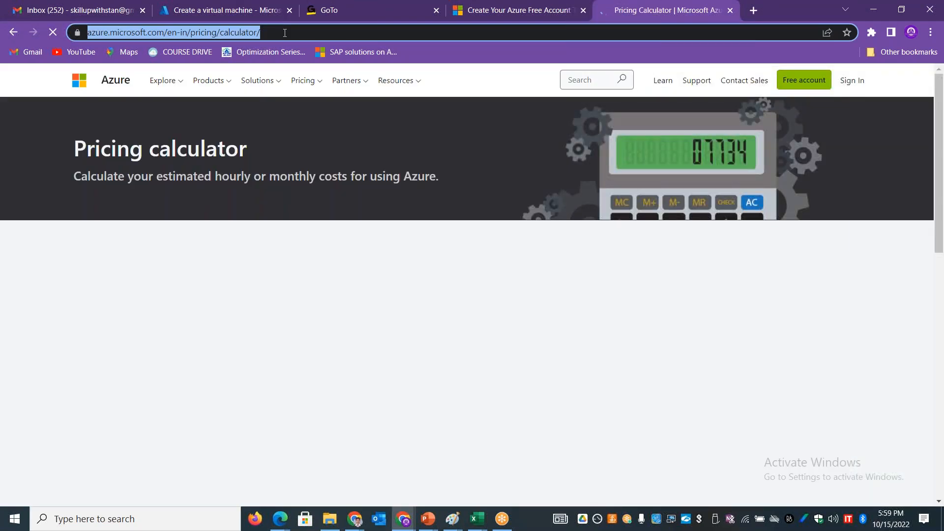
pyautogui.hotkey('alt', 'Tab')
pyautogui.hotkey('alt', 'Tab')
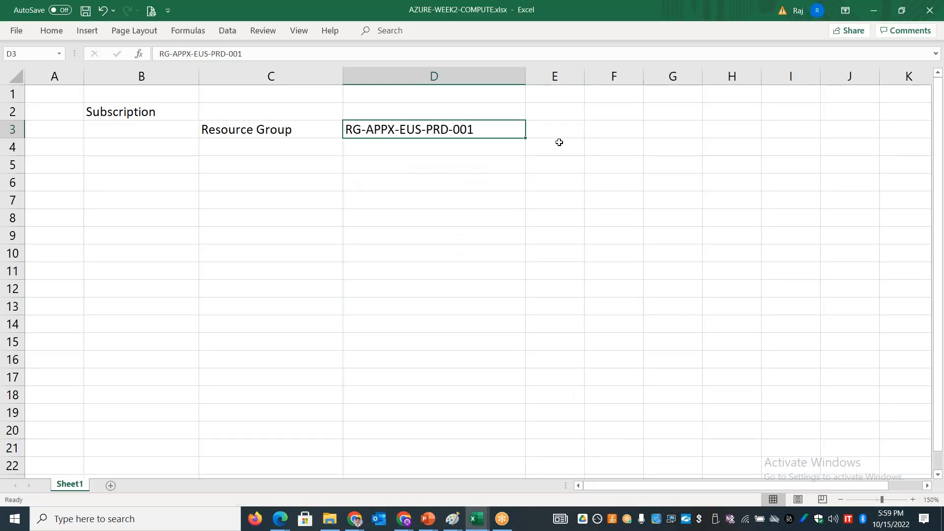
pyautogui.click(618, 163)
pyautogui.hotkey('ctrl', 'v')
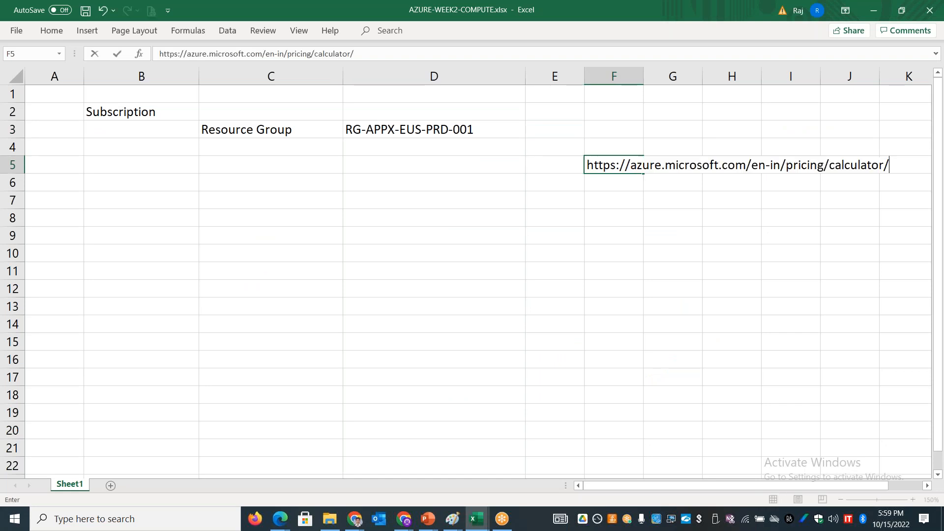
pyautogui.click(548, 301)
# Step: Switch to Chrome and review the region on the Create a virtual machine form
pyautogui.hotkey('alt', 'Tab')
pyautogui.hotkey('alt', 'Tab')
pyautogui.hotkey('alt', 'shift', 'Tab')
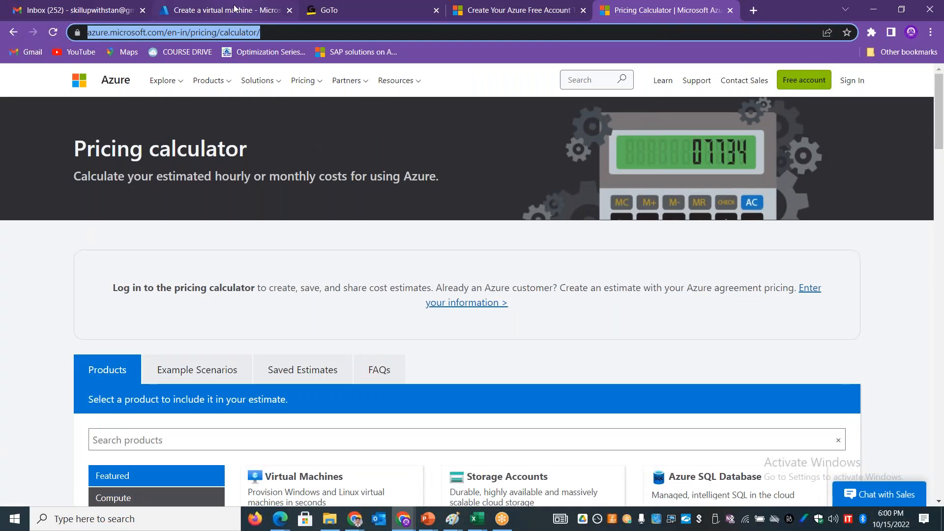
pyautogui.click(235, 9)
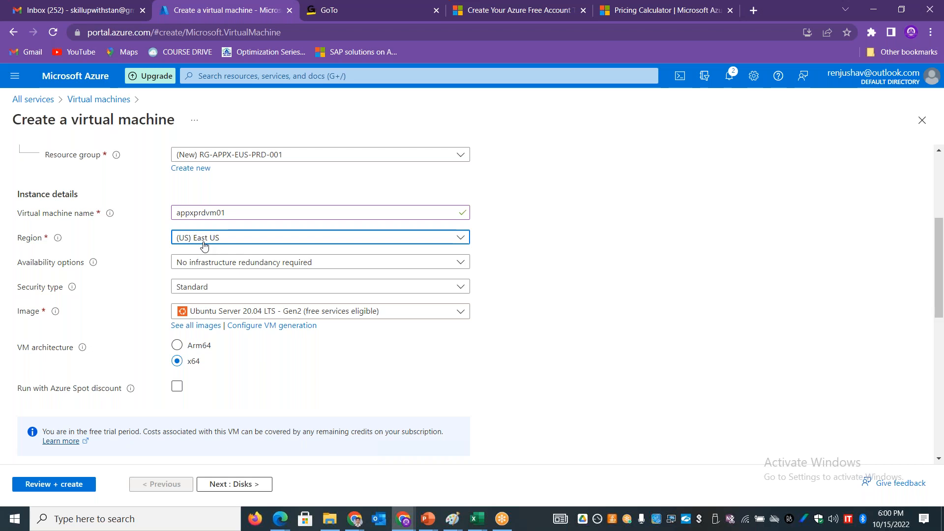
# Step: Switch to the AZURE-WEEK2-COMPUTE workbook in Excel and enter UK in F8 and Ireland in G8
pyautogui.hotkey('alt', 'Tab')
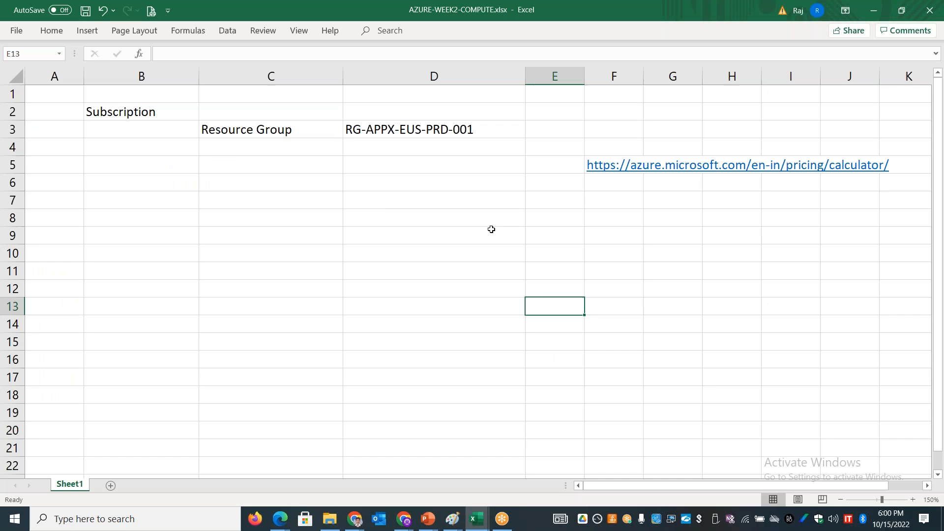
pyautogui.click(600, 216)
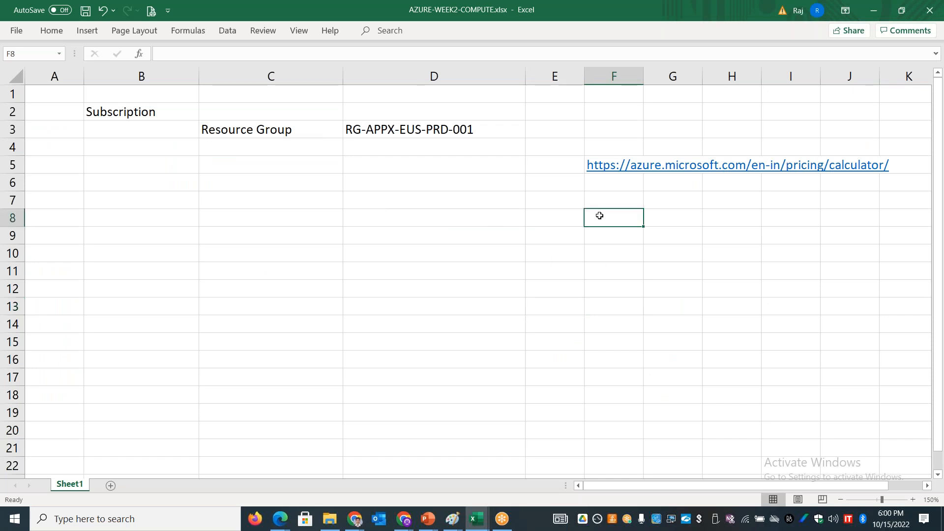
pyautogui.write('UK')
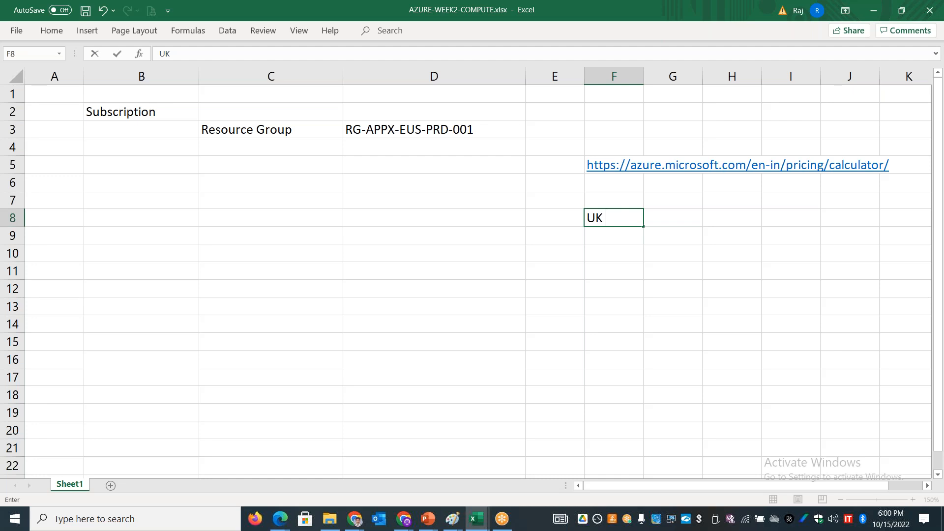
pyautogui.press('BackSpace')
pyautogui.write('Ireland')
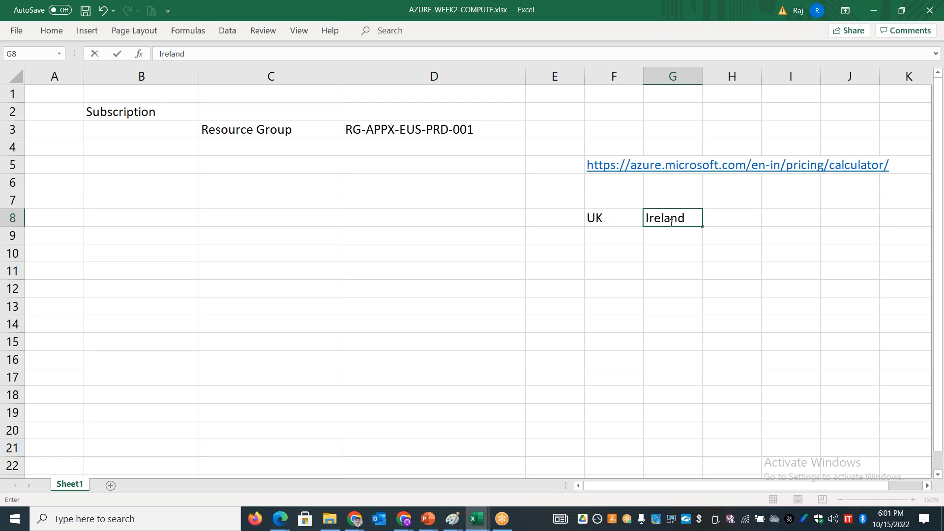
# Step: Return to the Pricing Calculator in Chrome, add Virtual Machines to the estimate, and view the added item
pyautogui.hotkey('alt', 'Tab')
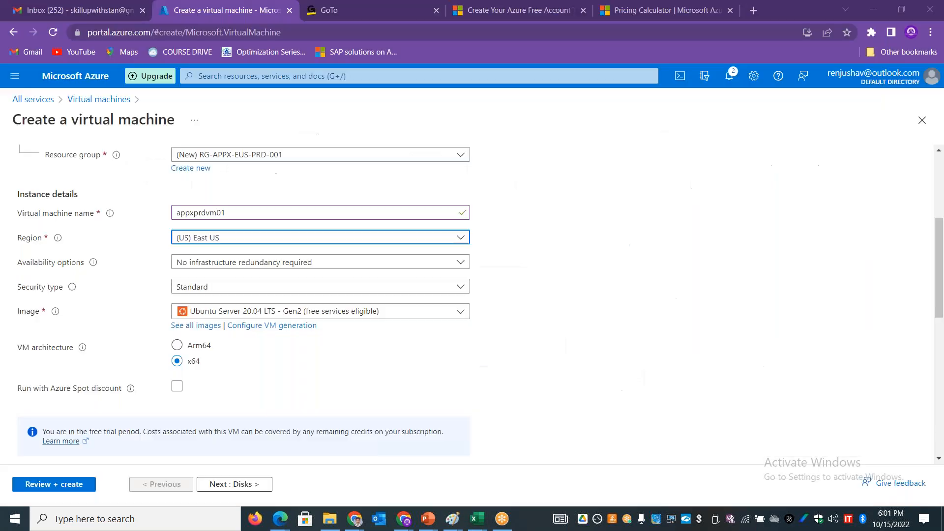
pyautogui.click(646, 11)
pyautogui.moveTo(940, 108); pyautogui.dragTo(942, 155)
pyautogui.click(312, 208)
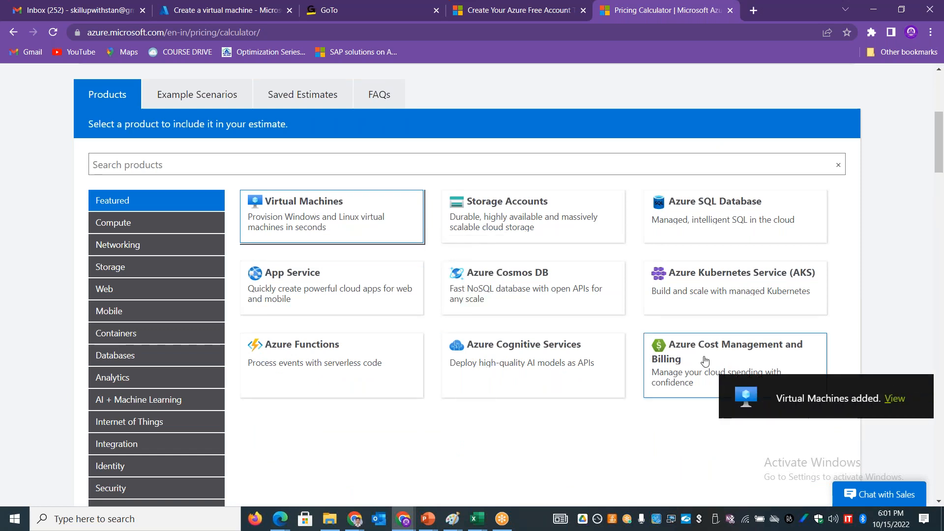
pyautogui.click(895, 399)
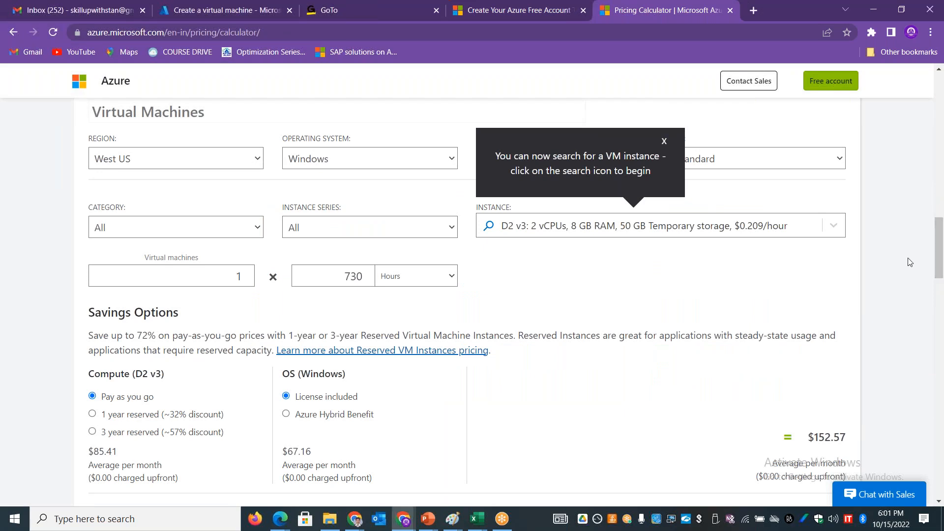
# Step: Set the Virtual Machines estimate's region to East US and highlight its average monthly cost
pyautogui.click(218, 167)
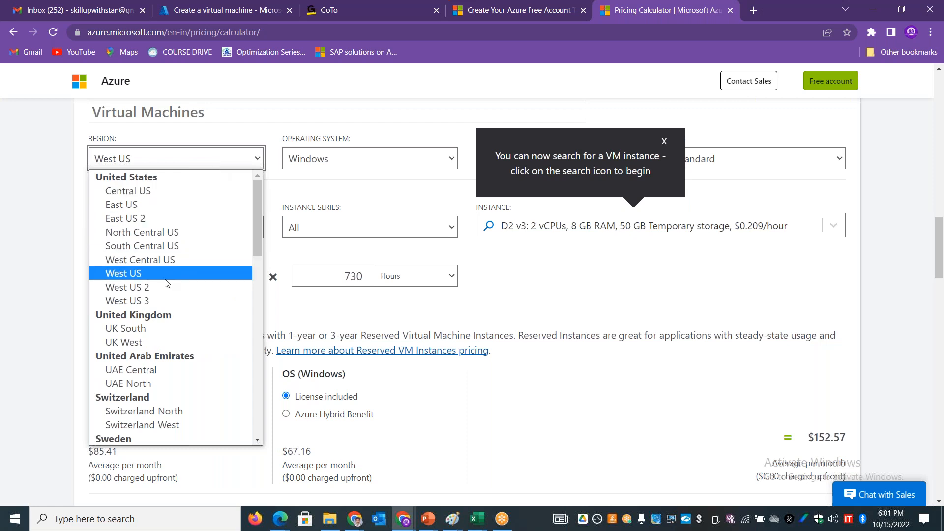
pyautogui.click(145, 203)
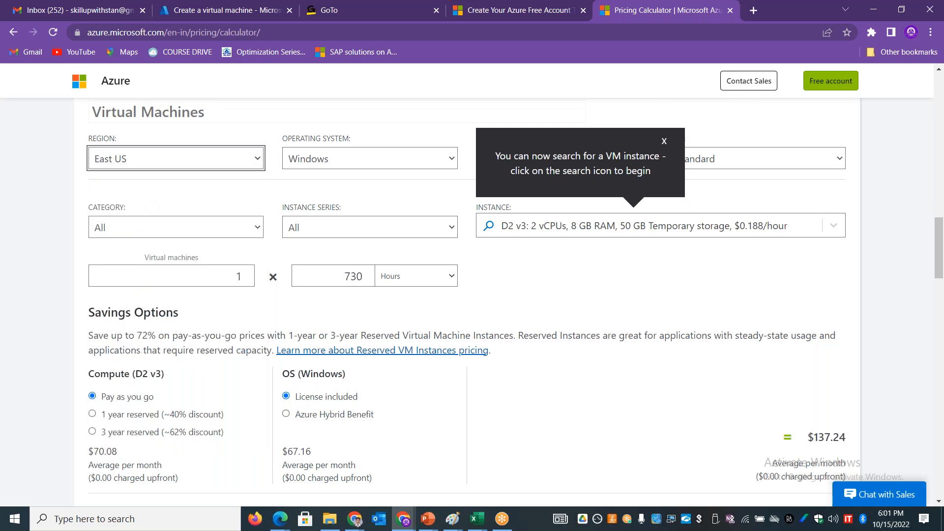
pyautogui.moveTo(832, 438); pyautogui.dragTo(813, 437)
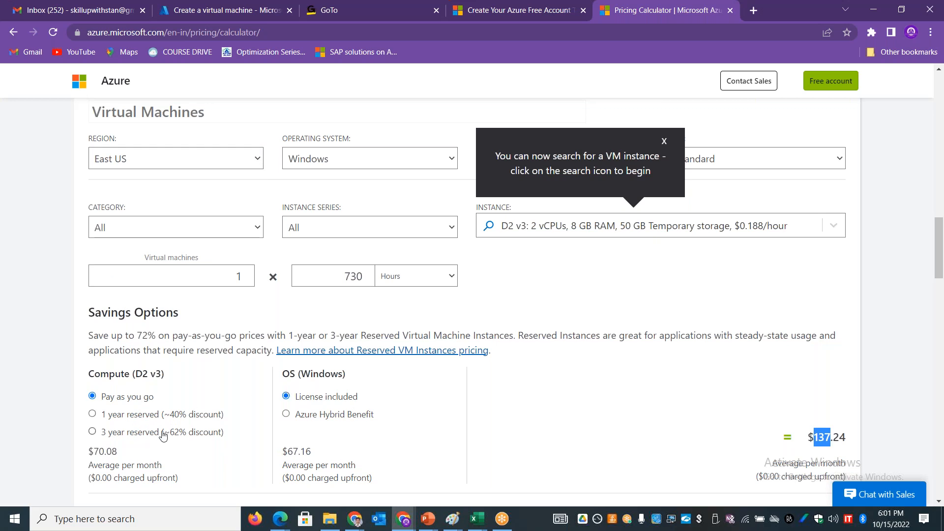
# Step: Try Azure Hybrid Benefit and a 3 year reserved term in the estimate, and restore Pay as you go with License included
pyautogui.click(293, 419)
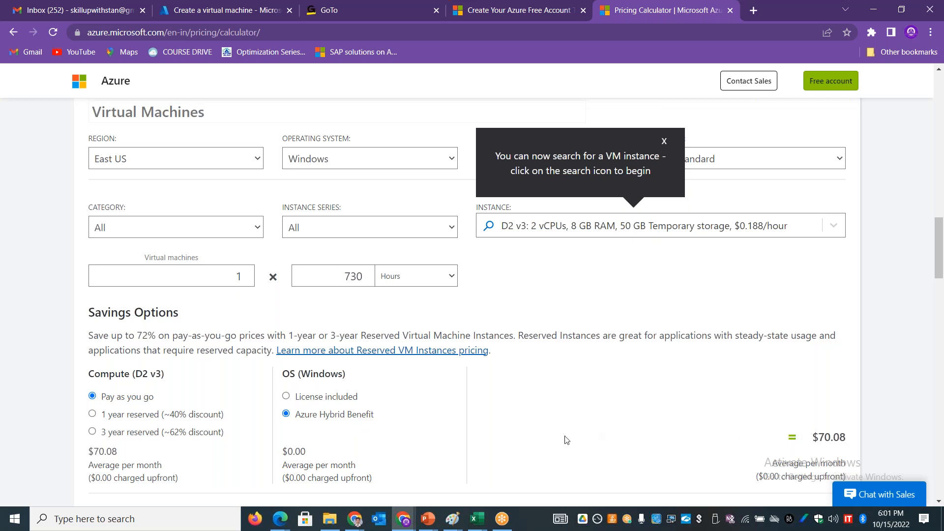
pyautogui.click(95, 434)
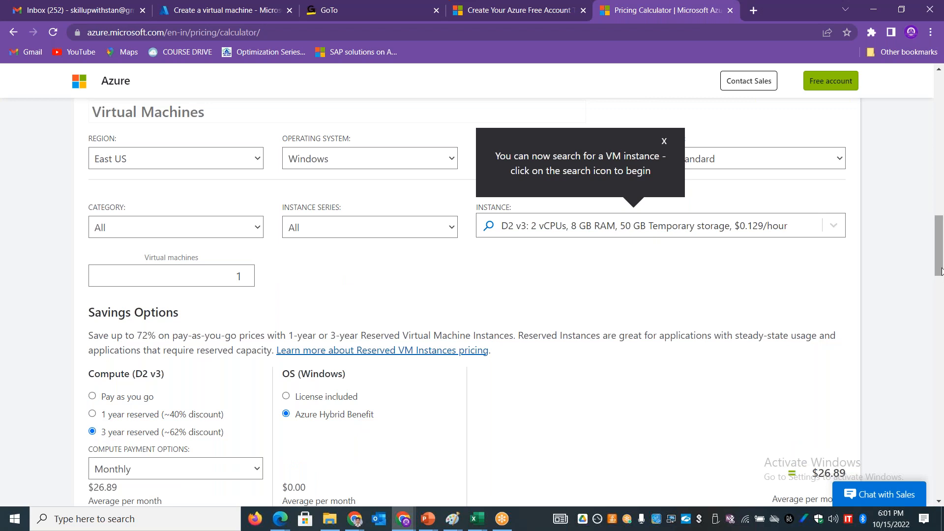
pyautogui.scroll(-3, 858, 323)
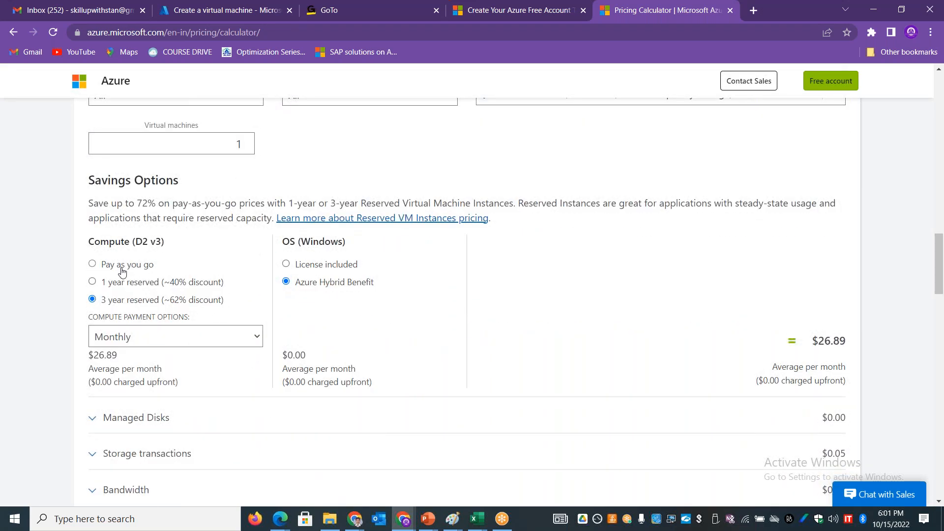
pyautogui.click(122, 272)
pyautogui.click(287, 264)
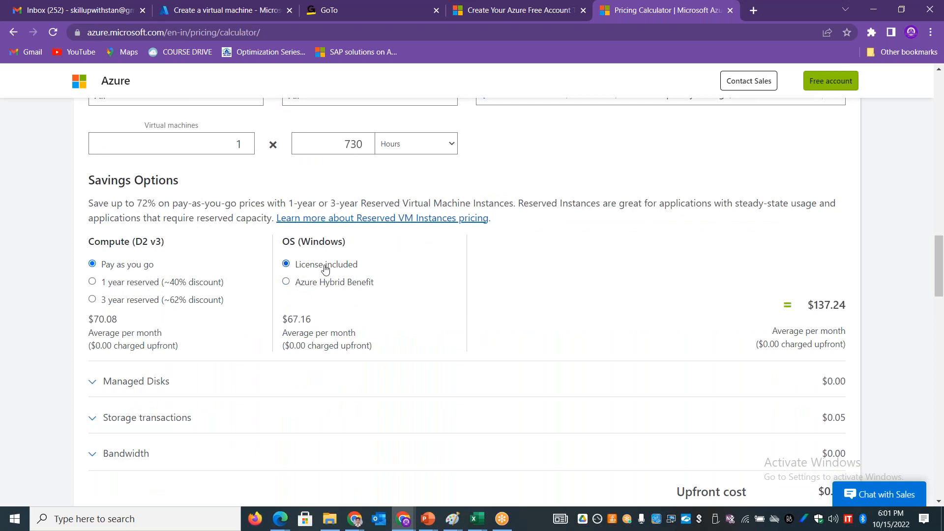
# Step: Set the Virtual Machines estimate's region to South India and highlight its average monthly cost
pyautogui.moveTo(941, 261); pyautogui.dragTo(941, 209)
pyautogui.scroll(-4, 940, 221)
pyautogui.click(256, 211)
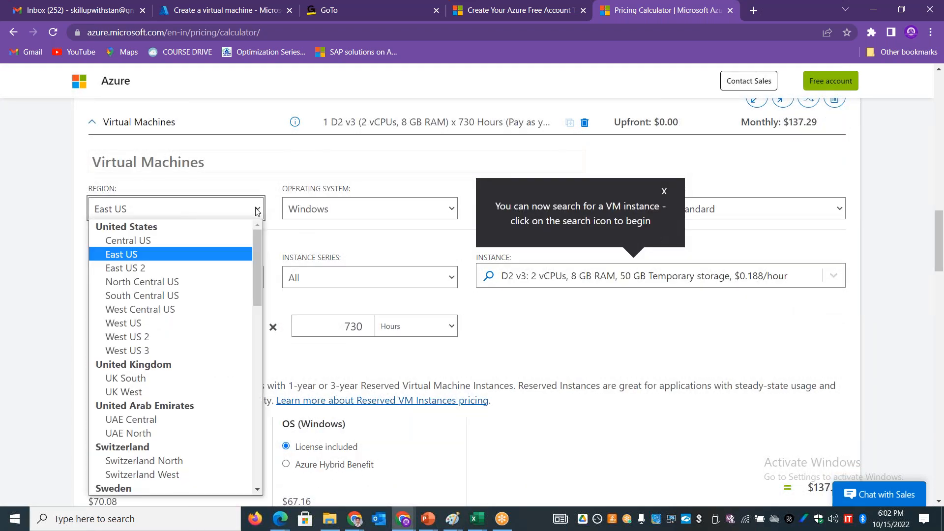
pyautogui.moveTo(258, 268); pyautogui.dragTo(255, 384)
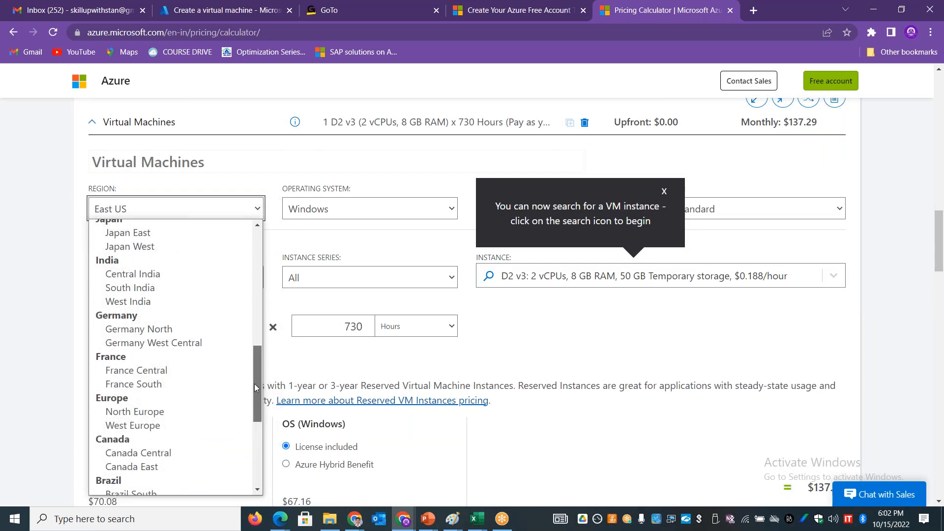
pyautogui.click(138, 291)
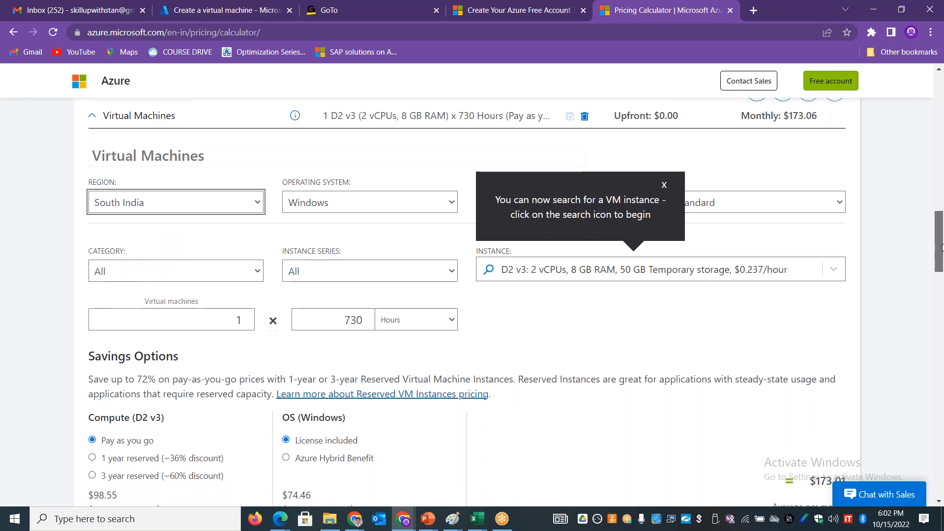
pyautogui.scroll(-3, 819, 332)
pyautogui.moveTo(819, 339); pyautogui.dragTo(830, 339)
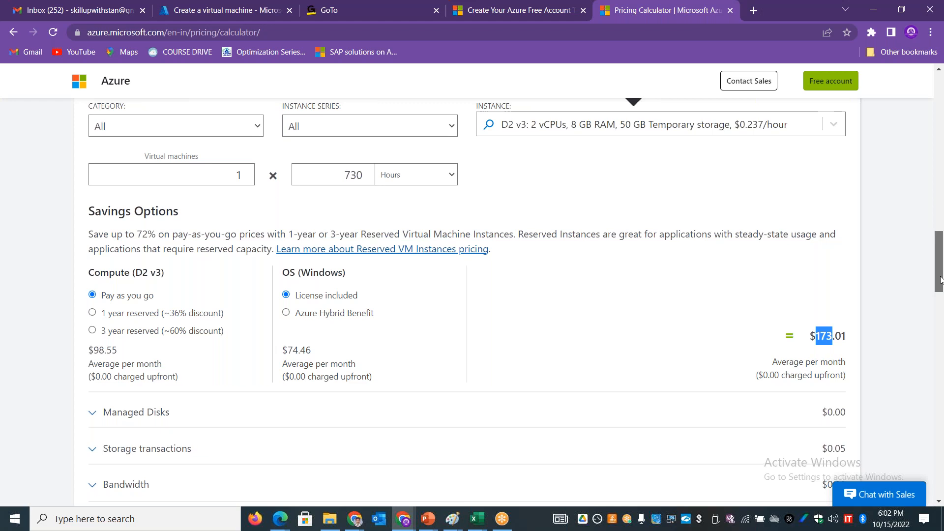
# Step: Switch the estimate's region to North Europe and then to West Europe to compare their average monthly costs
pyautogui.moveTo(940, 279); pyautogui.dragTo(940, 265)
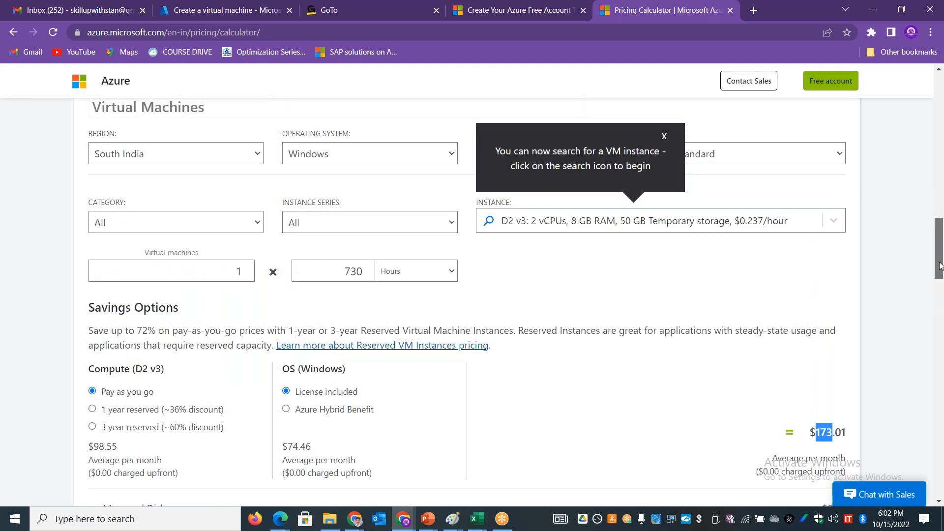
pyautogui.click(255, 155)
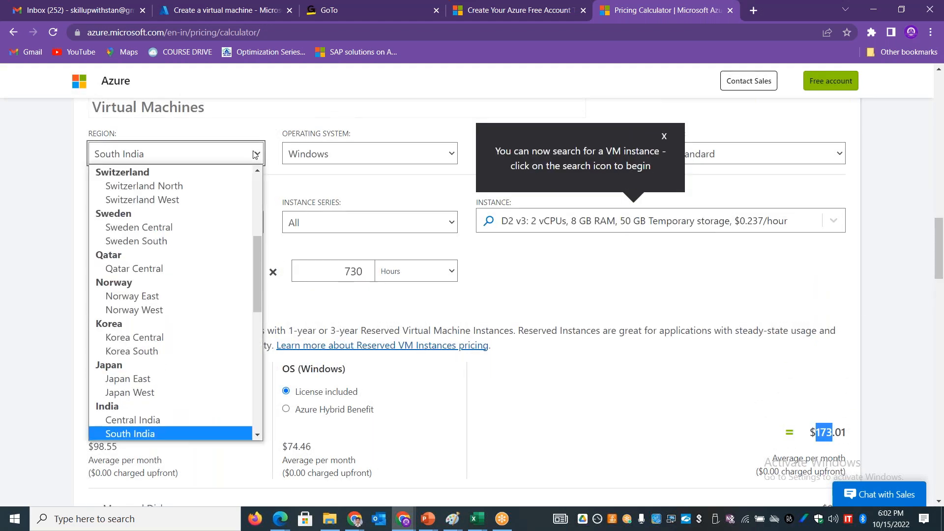
pyautogui.scroll(-5, 254, 282)
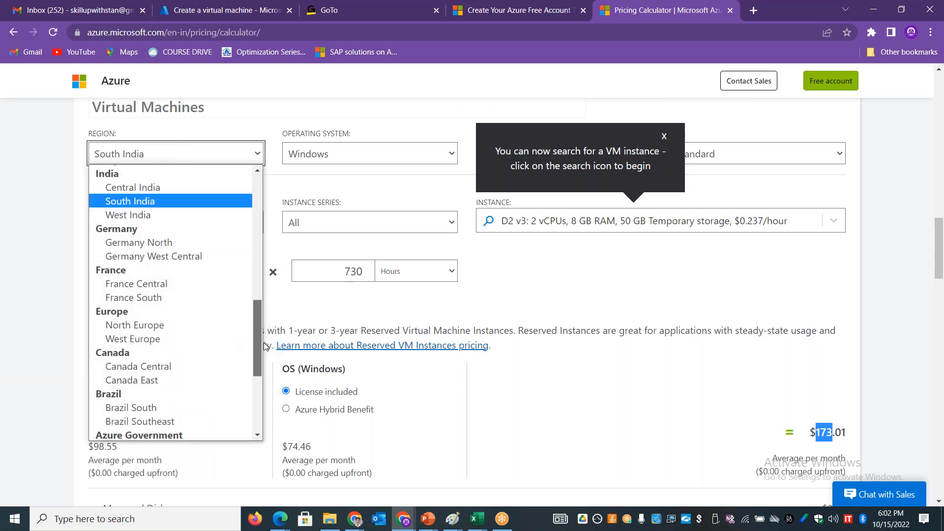
pyautogui.click(171, 325)
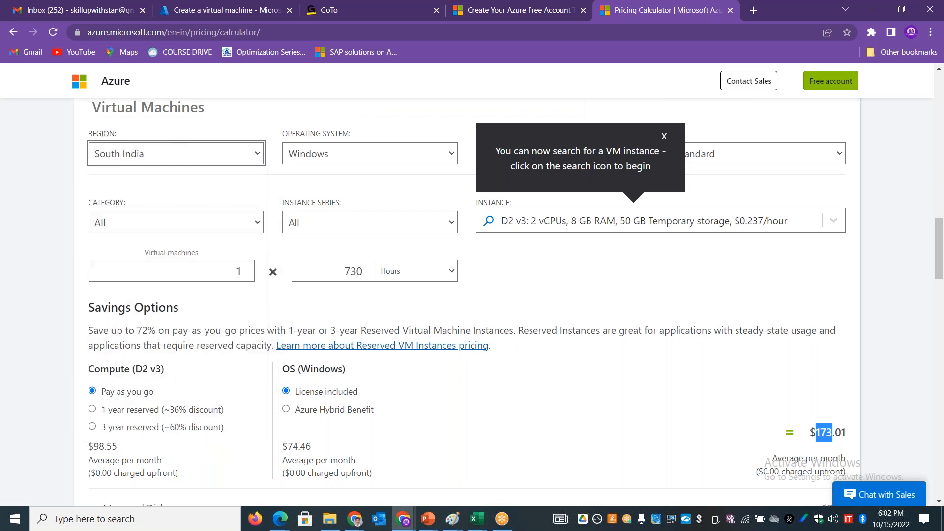
pyautogui.click(253, 157)
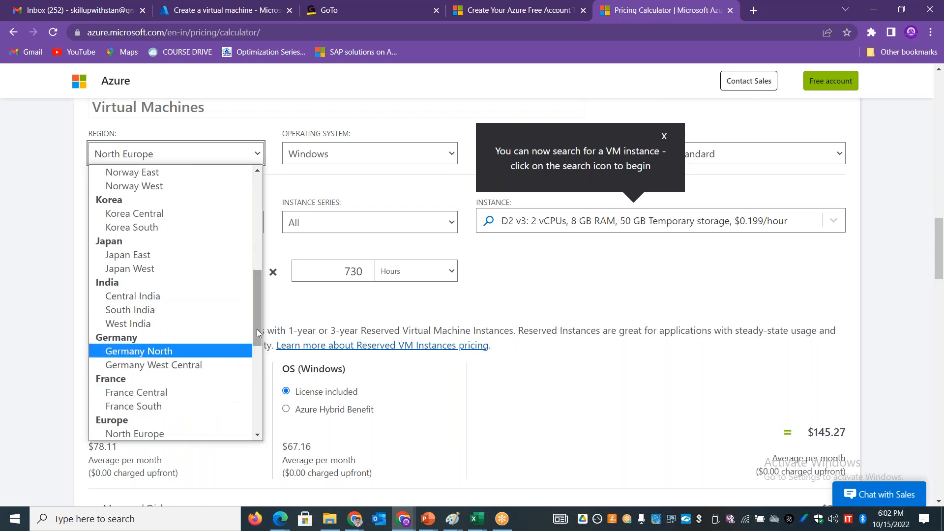
pyautogui.moveTo(257, 329); pyautogui.dragTo(262, 358)
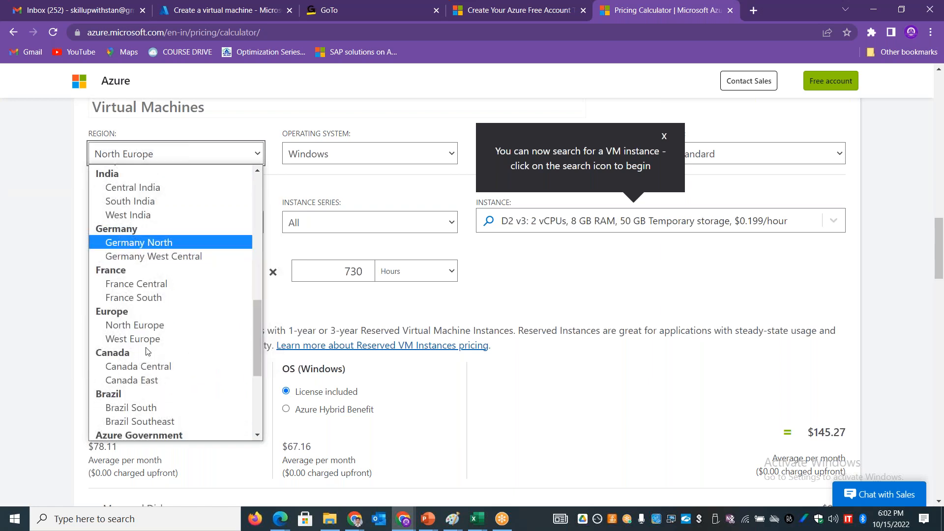
pyautogui.click(143, 339)
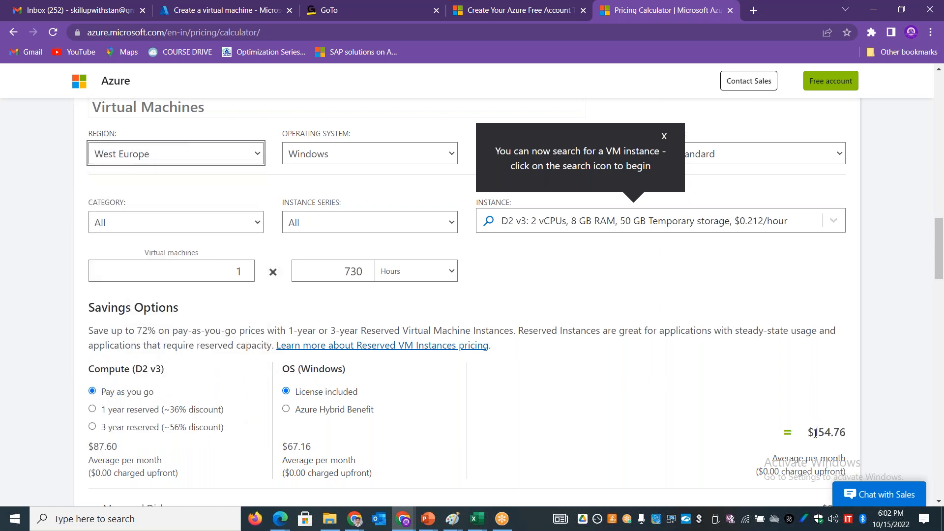
# Step: Set the Virtual Machines estimate's region to France Central
pyautogui.click(252, 156)
pyautogui.moveTo(258, 316)
pyautogui.mouseDown()
pyautogui.moveTo(252, 400)
pyautogui.moveTo(250, 202)
pyautogui.moveTo(254, 323)
pyautogui.mouseUp()
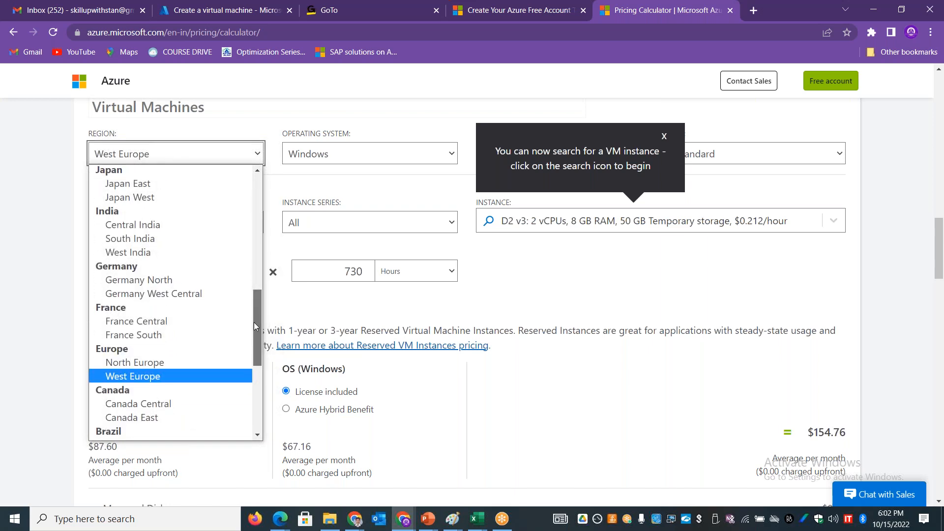
pyautogui.click(180, 320)
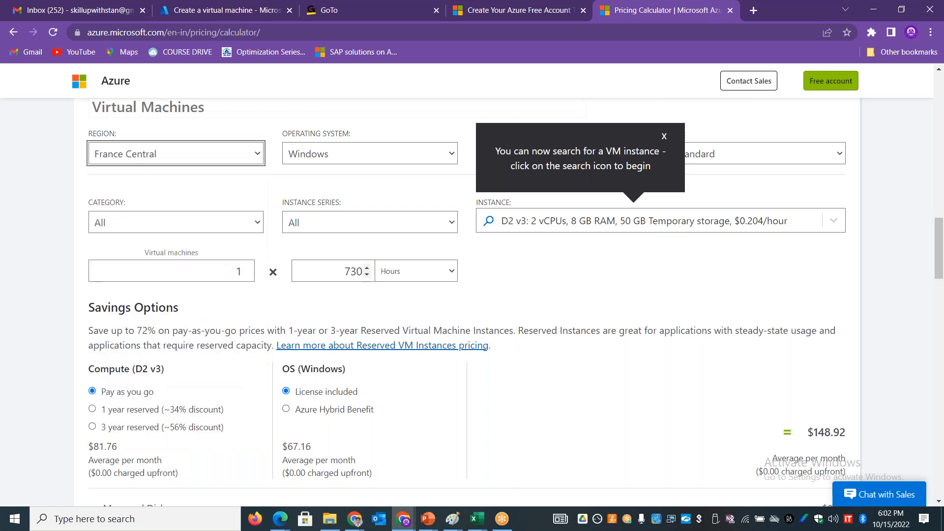
pyautogui.click(257, 162)
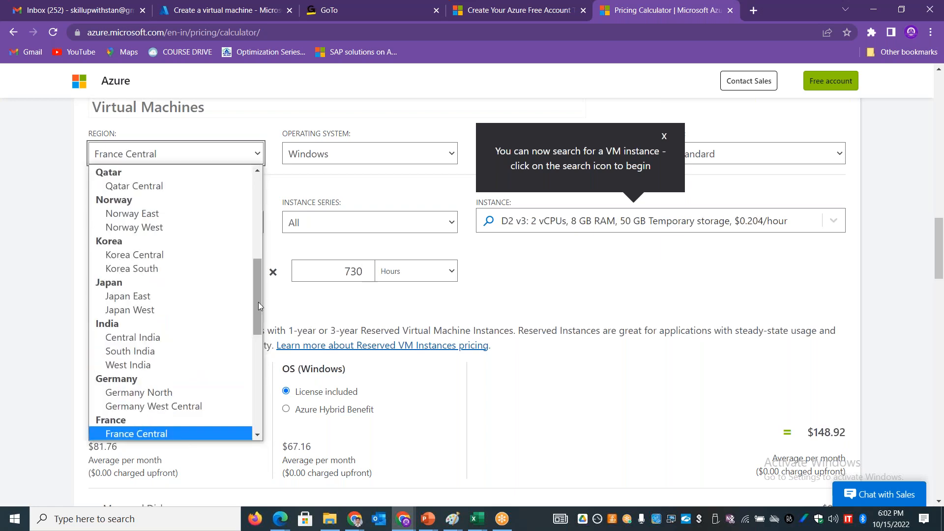
pyautogui.moveTo(258, 303); pyautogui.dragTo(257, 176)
pyautogui.click(890, 257)
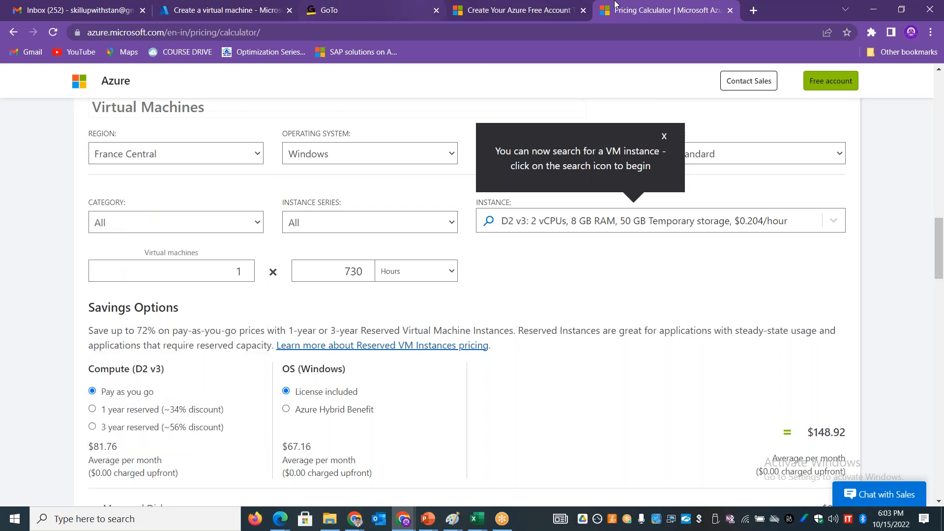
# Step: Search the web for "azure latency report" in a new tab and open the Azure Latency Test result on azurespeed.com
pyautogui.click(755, 13)
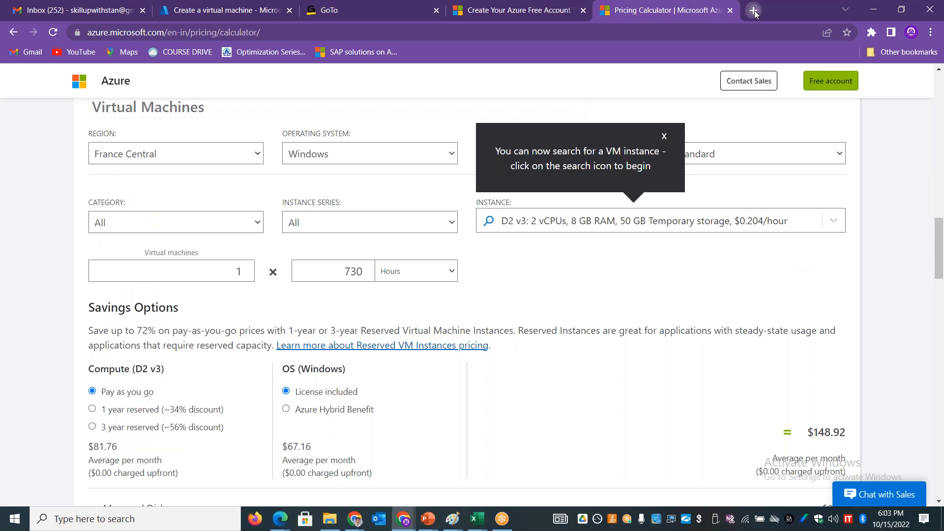
pyautogui.write('Azure latency')
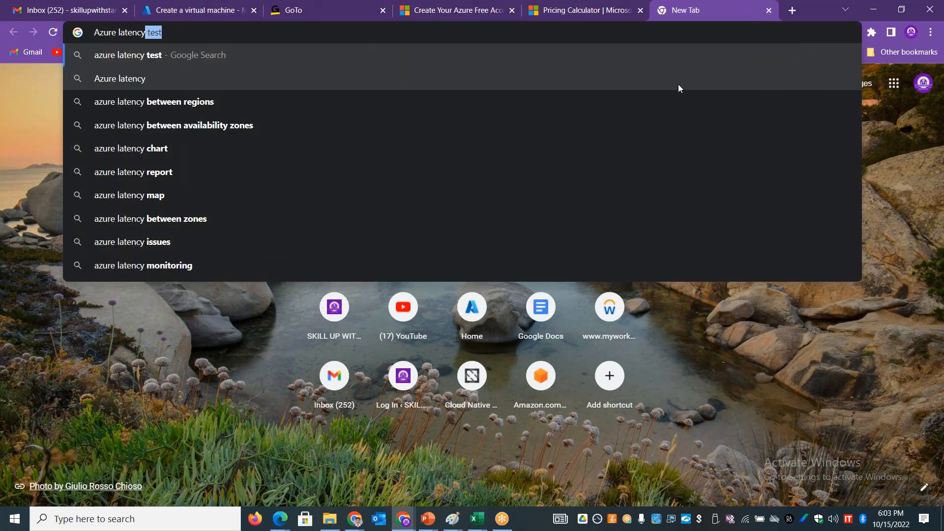
pyautogui.click(170, 168)
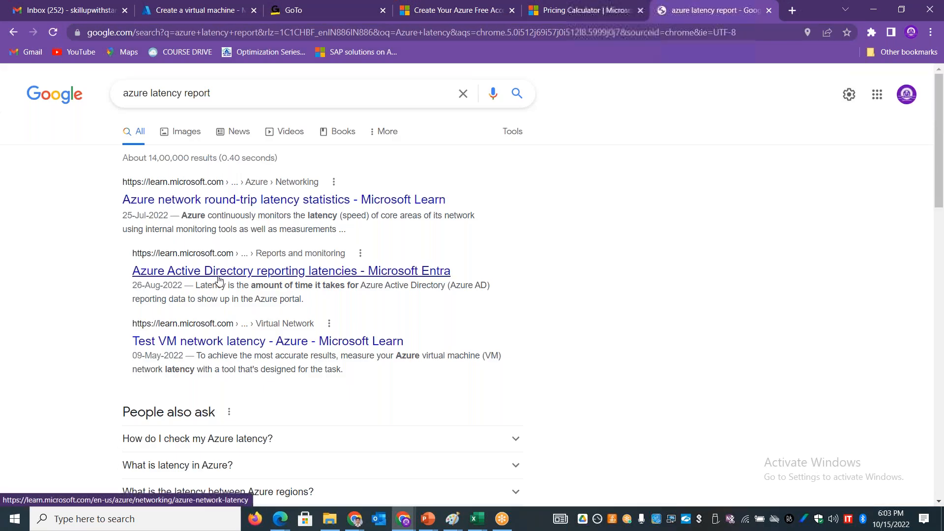
pyautogui.moveTo(943, 145); pyautogui.dragTo(913, 258)
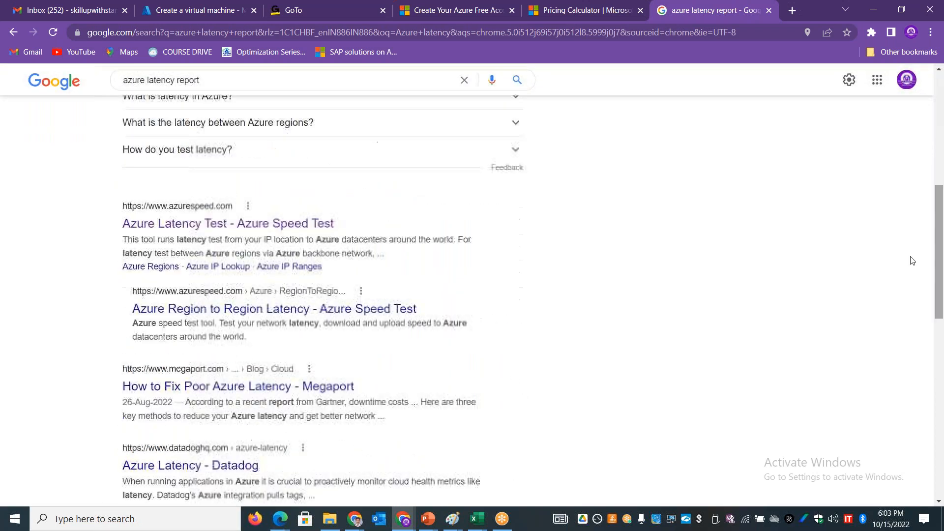
pyautogui.click(246, 225)
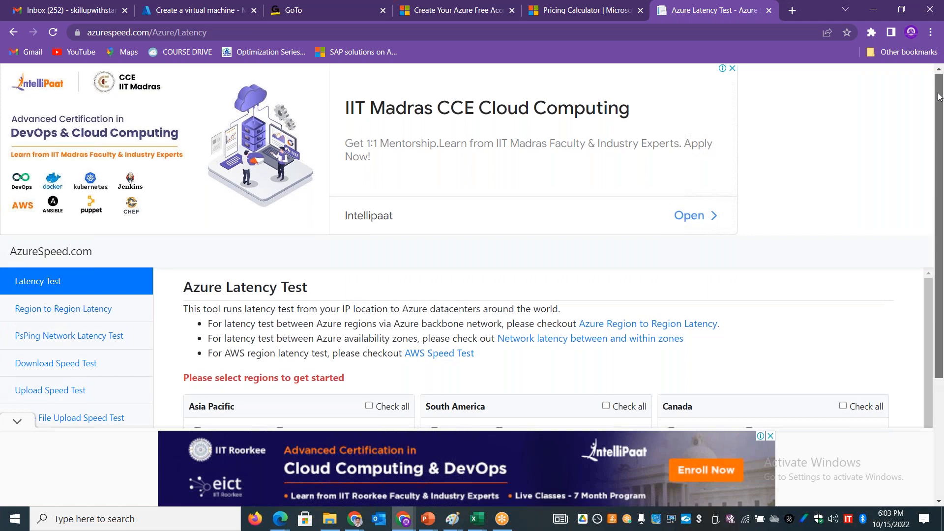
# Step: Select East US, South India and West Europe for the latency test and view their average latencies
pyautogui.scroll(-3, 939, 97)
pyautogui.moveTo(928, 167); pyautogui.dragTo(888, 262)
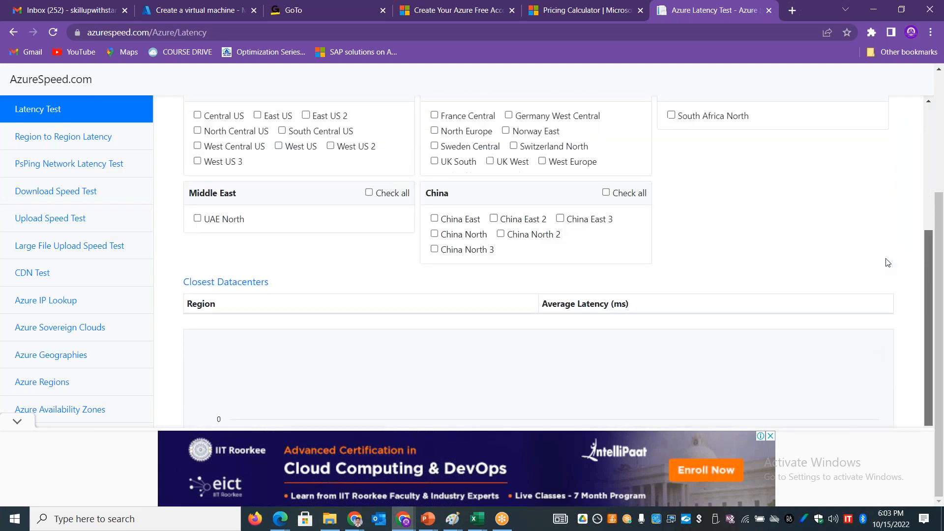
pyautogui.scroll(3, 901, 241)
pyautogui.click(257, 285)
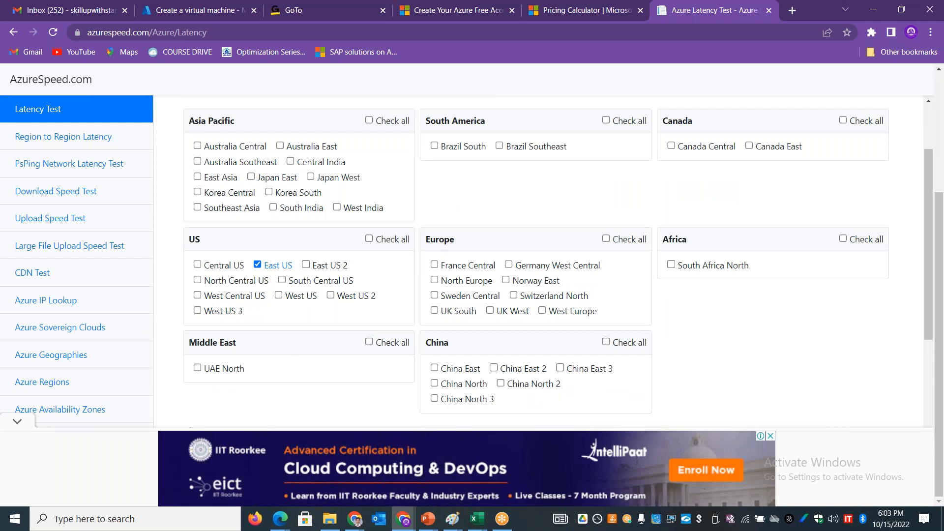
pyautogui.click(278, 210)
pyautogui.scroll(-2, 542, 221)
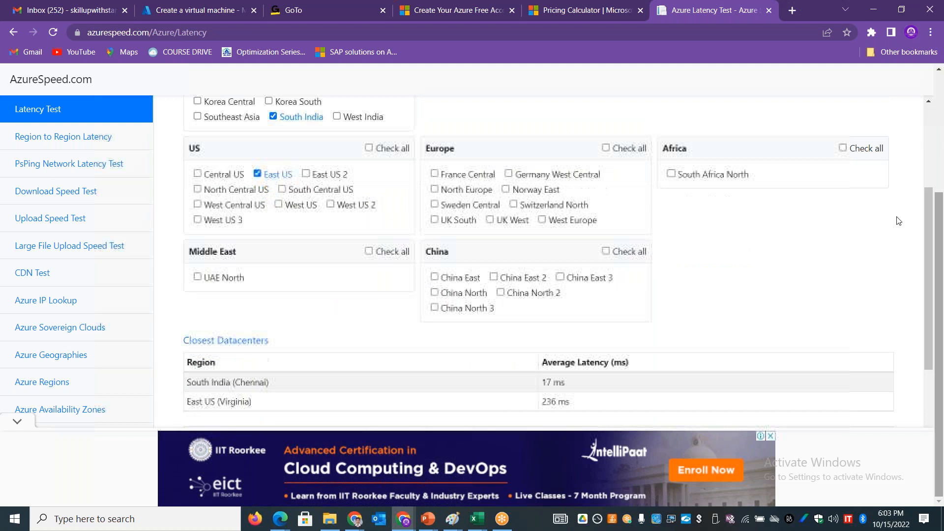
pyautogui.click(542, 221)
pyautogui.scroll(-3, 607, 243)
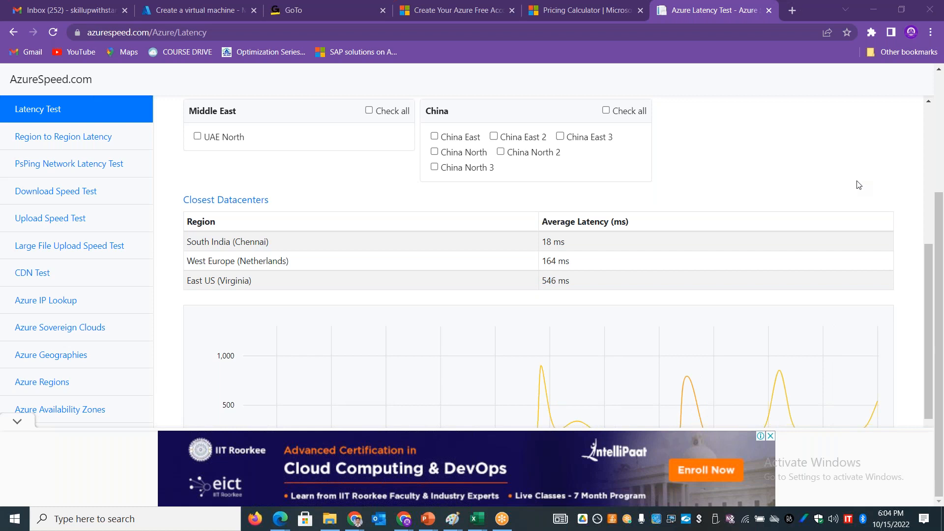
# Step: Switch to the AZURE-WEEK2-COMPUTE workbook in Excel and enter a note in C11 telling an attendee "you might have to reconnect"
pyautogui.hotkey('alt', 'Tab')
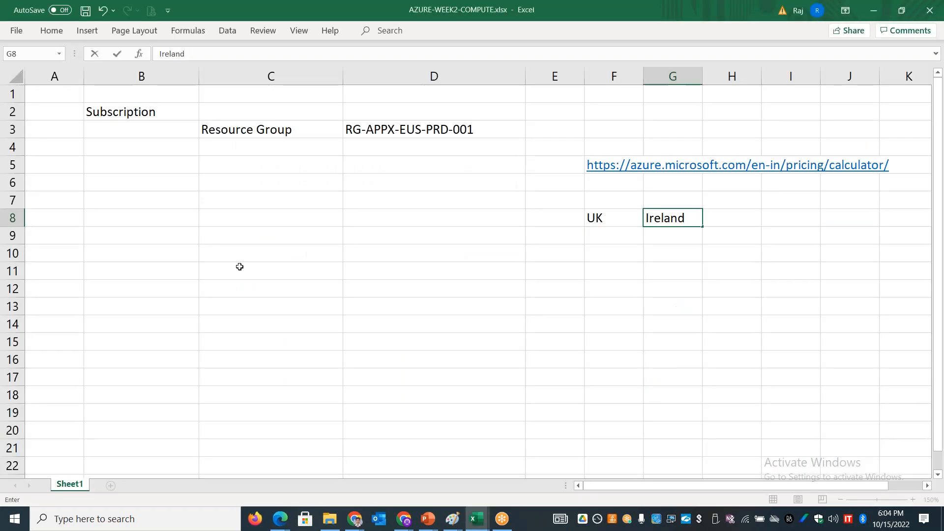
pyautogui.click(239, 266)
pyautogui.write('Adnan ')
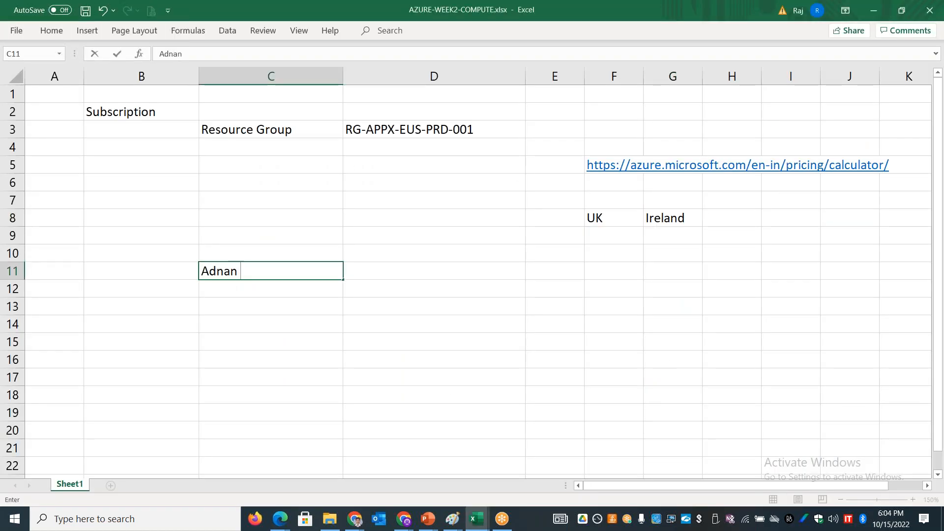
pyautogui.write('- you might hav')
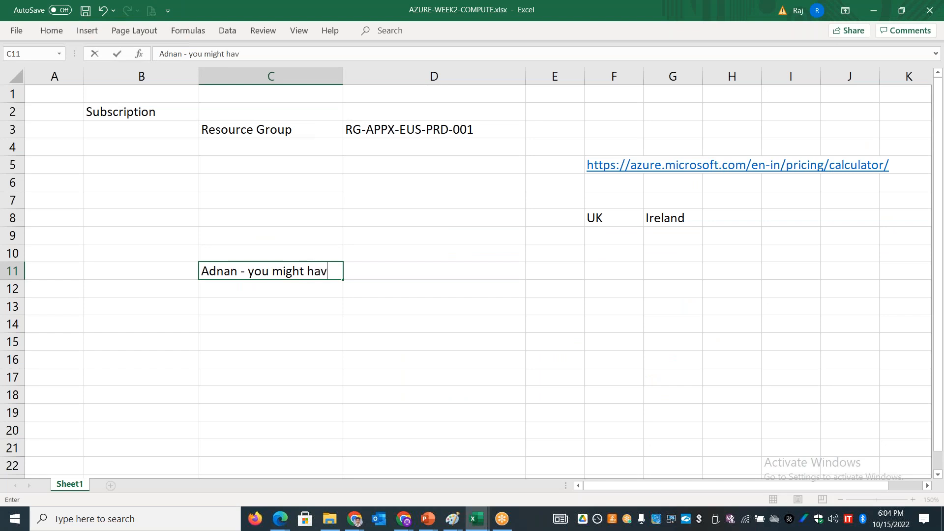
pyautogui.write('e to reconnect')
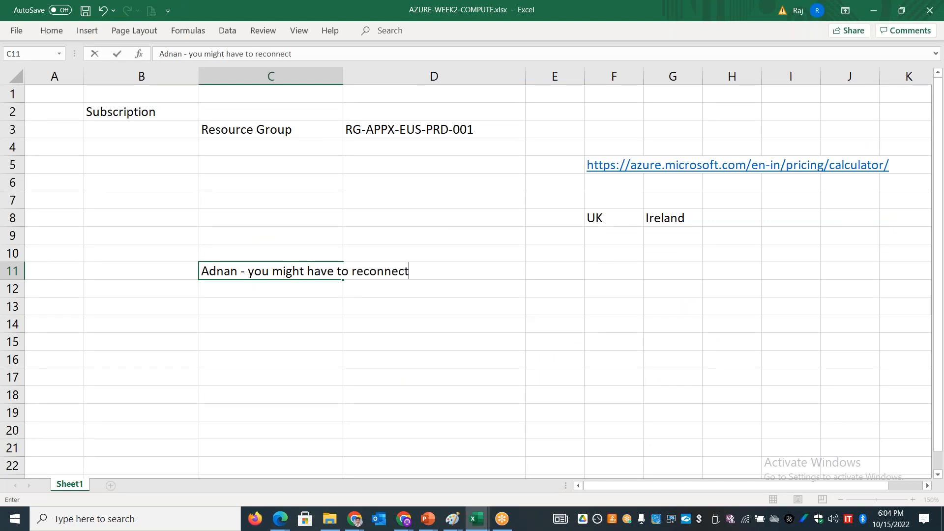
# Step: Clear the reconnect note from cell C11
pyautogui.hotkey('shift', 'Left')
pyautogui.hotkey('shift', 'Left')
pyautogui.press('Delete')
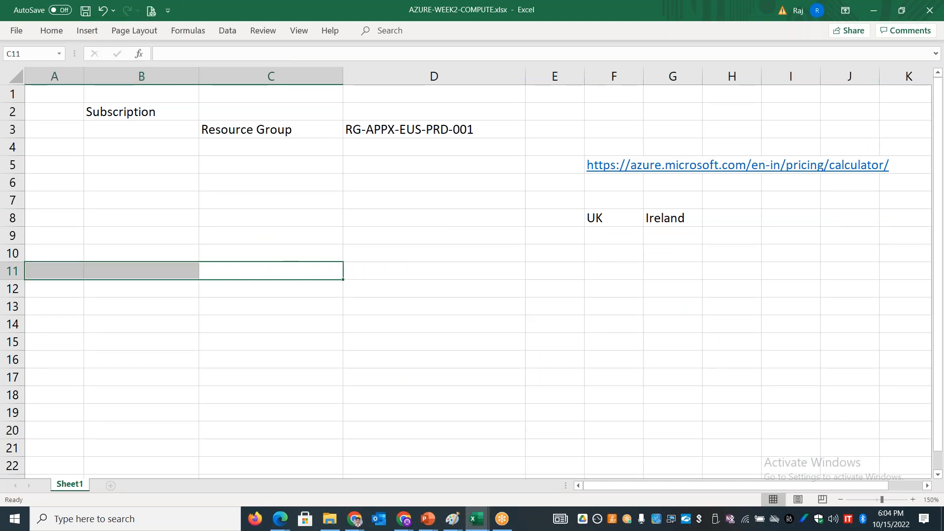
pyautogui.click(220, 229)
pyautogui.click(718, 66)
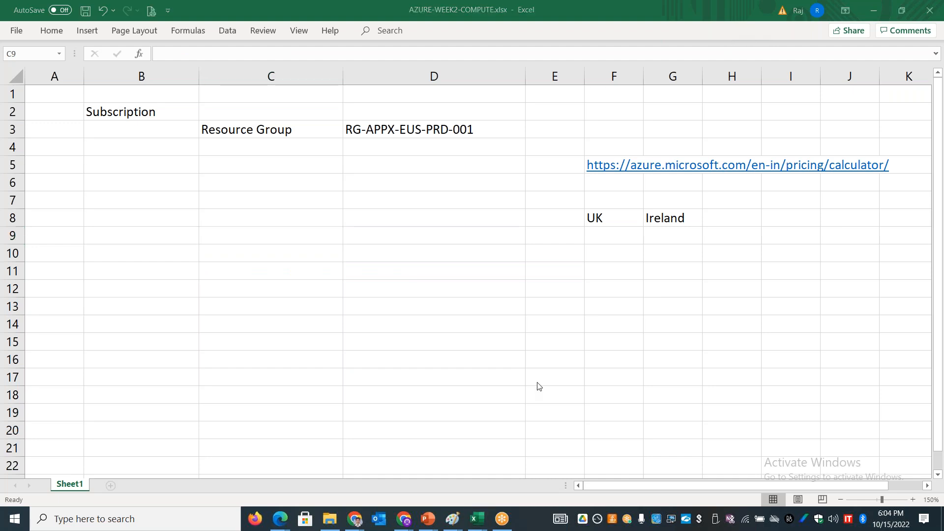
# Step: Return to the Azure Latency Test in Chrome, highlight South India's average latency row, and review the region selection
pyautogui.hotkey('alt', 'Tab')
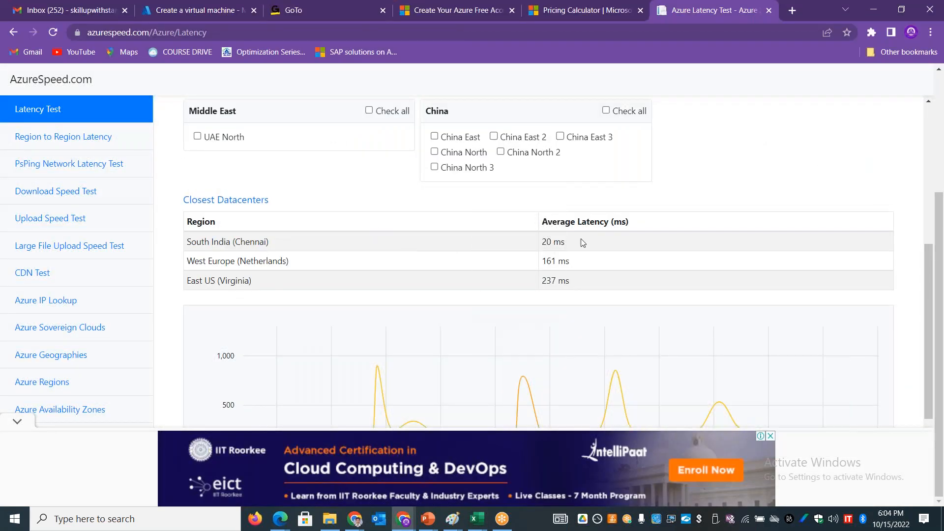
pyautogui.moveTo(583, 243); pyautogui.dragTo(562, 241)
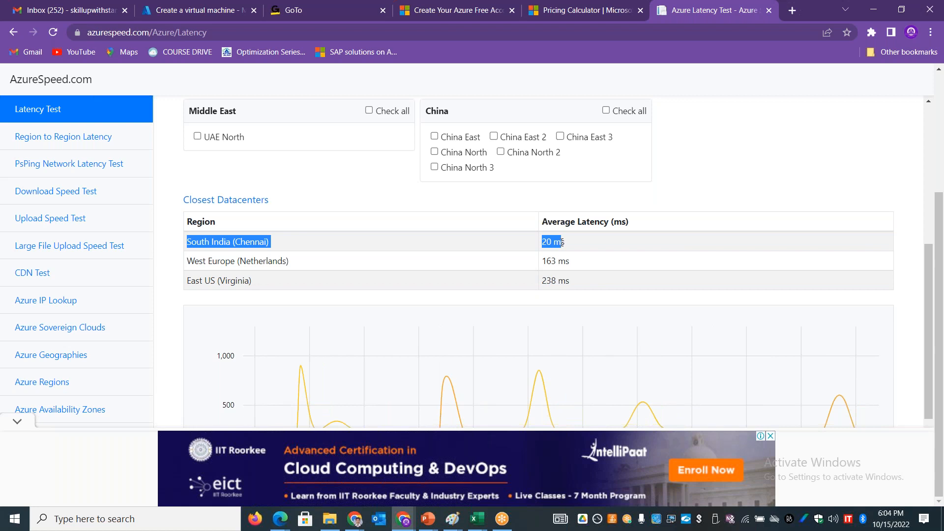
pyautogui.moveTo(563, 242); pyautogui.dragTo(582, 235)
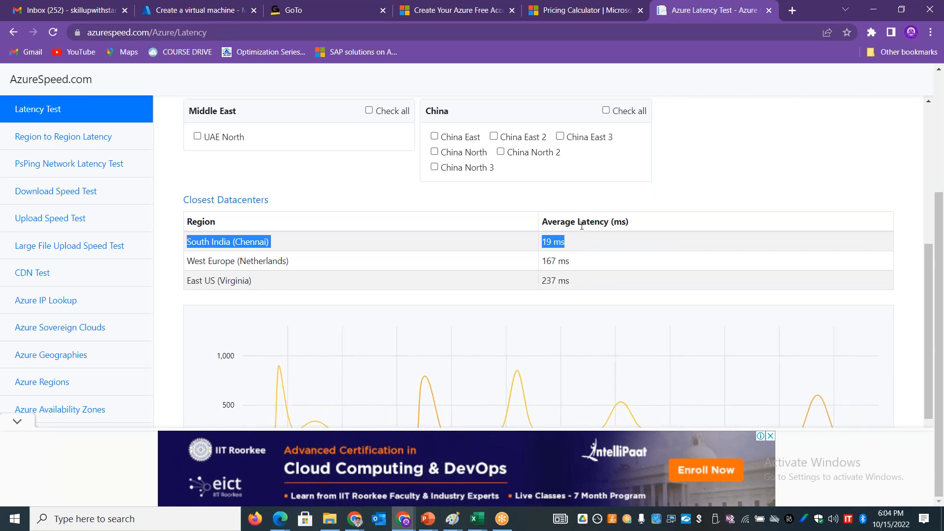
pyautogui.click(582, 225)
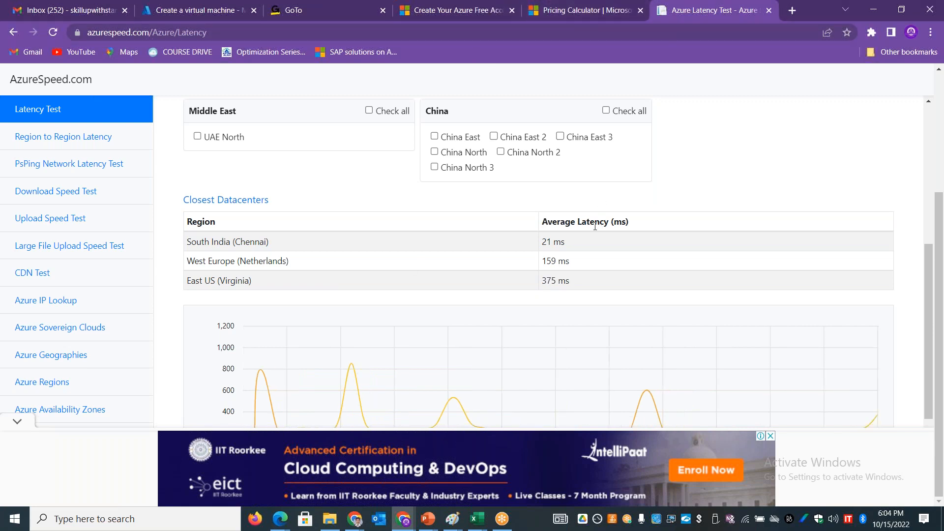
pyautogui.moveTo(929, 281); pyautogui.dragTo(943, 171)
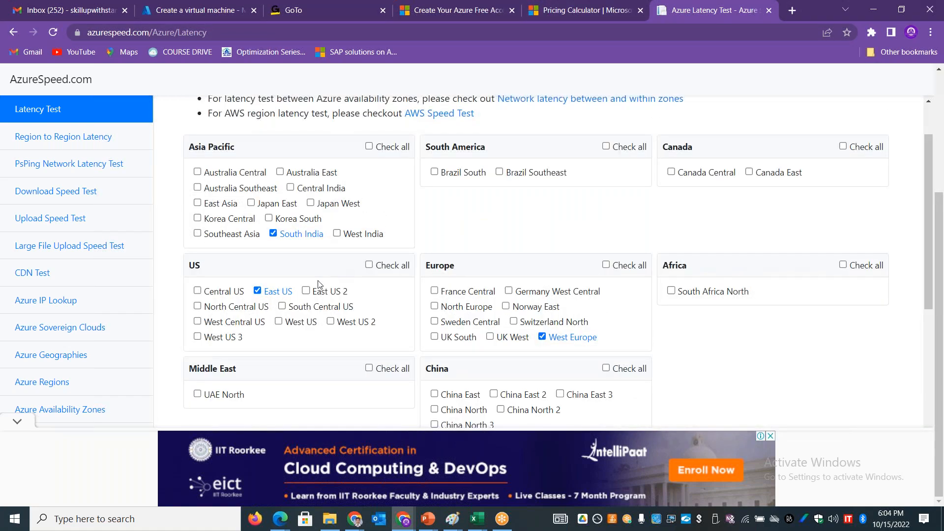
# Step: Add West India to the latency test, compare the closest datacenters' average latencies, and switch to the Pricing Calculator
pyautogui.click(342, 235)
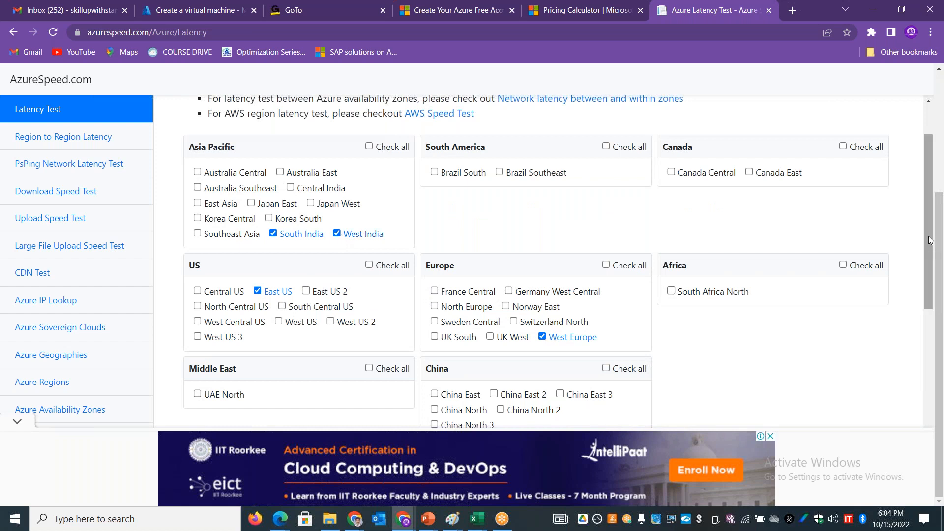
pyautogui.moveTo(930, 241); pyautogui.dragTo(924, 329)
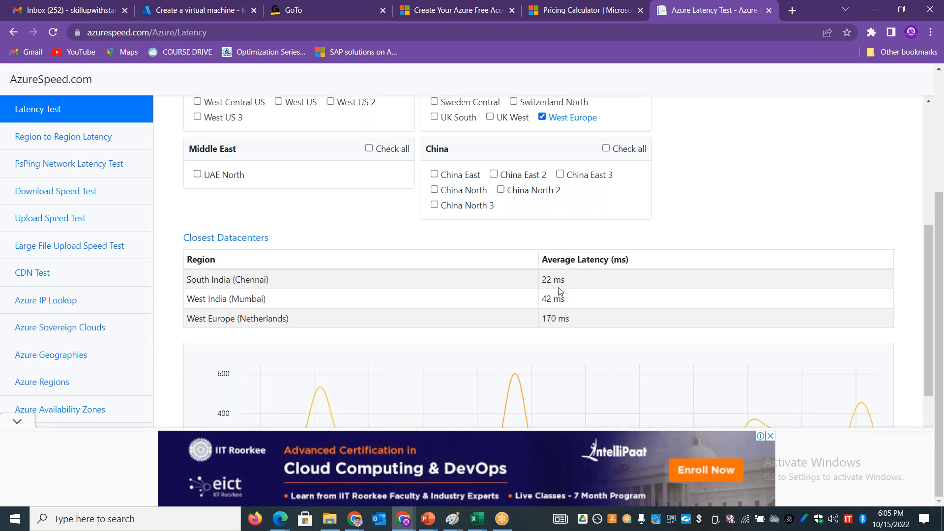
pyautogui.click(568, 17)
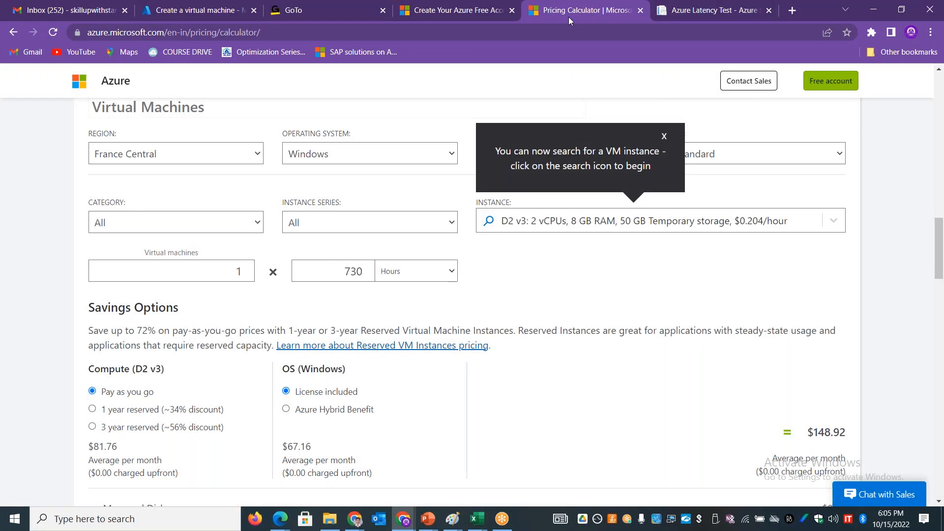
# Step: Return to the Azure virtual machine creation form and choose (US) East US as the region
pyautogui.click(188, 14)
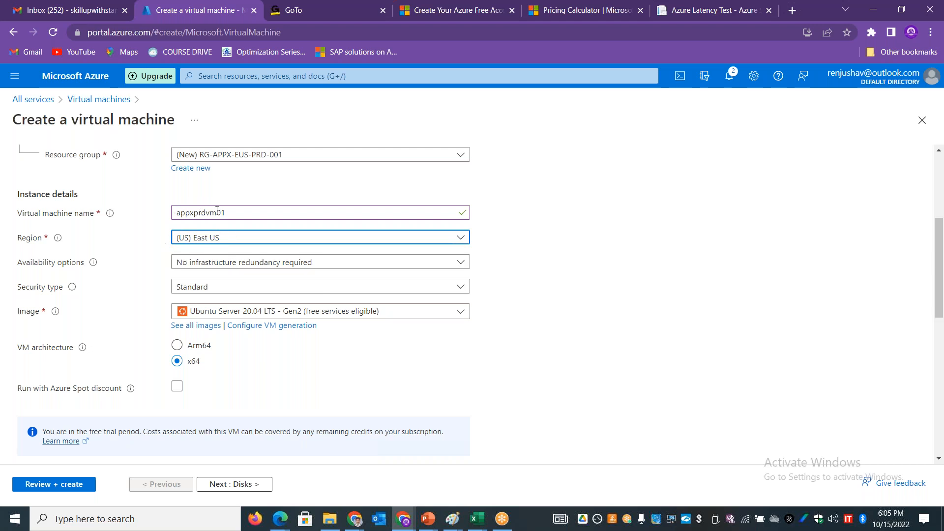
pyautogui.click(219, 238)
pyautogui.click(205, 301)
pyautogui.click(421, 243)
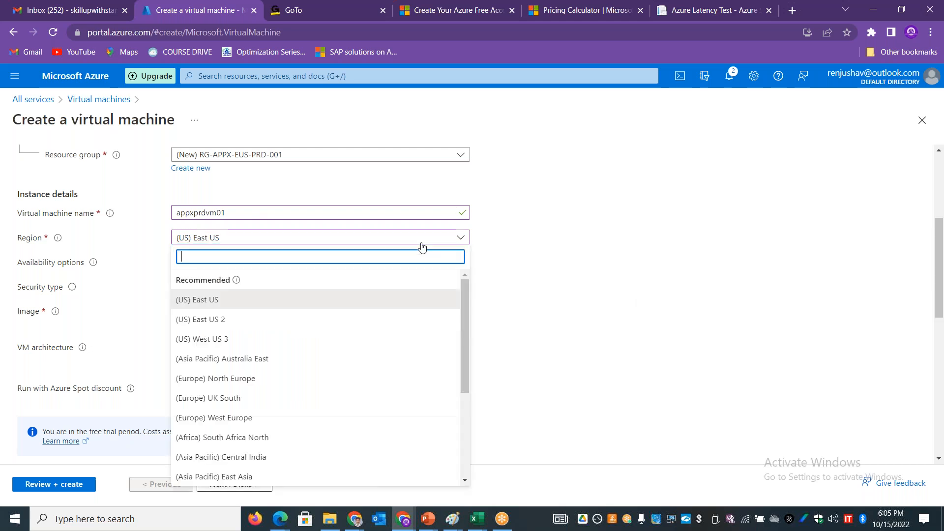
pyautogui.click(631, 291)
pyautogui.scroll(-1, 942, 239)
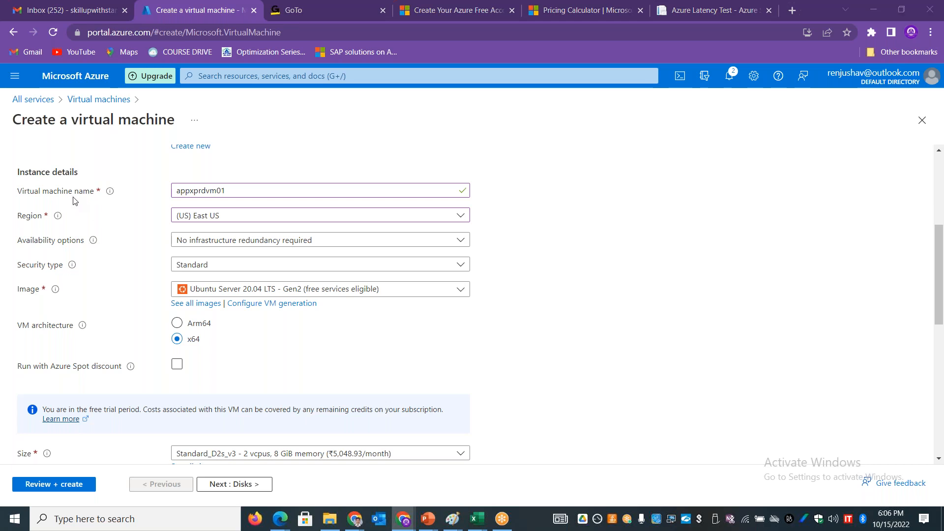
# Step: Switch to the AZURE-WEEK2-COMPUTE workbook in Excel and enter "SLA" in D11 and "Availability / Uptime" in E11
pyautogui.hotkey('alt', 'Tab')
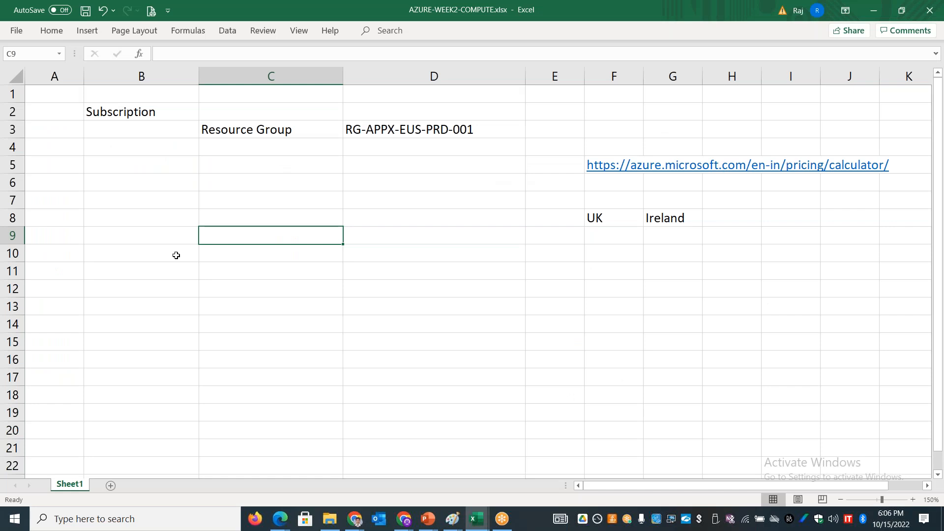
pyautogui.press('Right')
pyautogui.press('Down')
pyautogui.press('Down')
pyautogui.write('SLA')
pyautogui.press('Tab')
pyautogui.write('Availability')
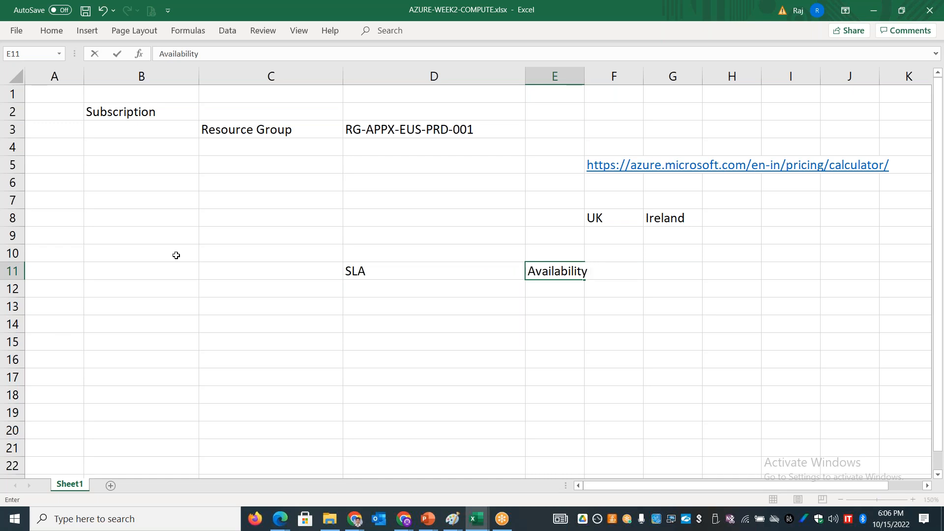
pyautogui.write('/ Uptime')
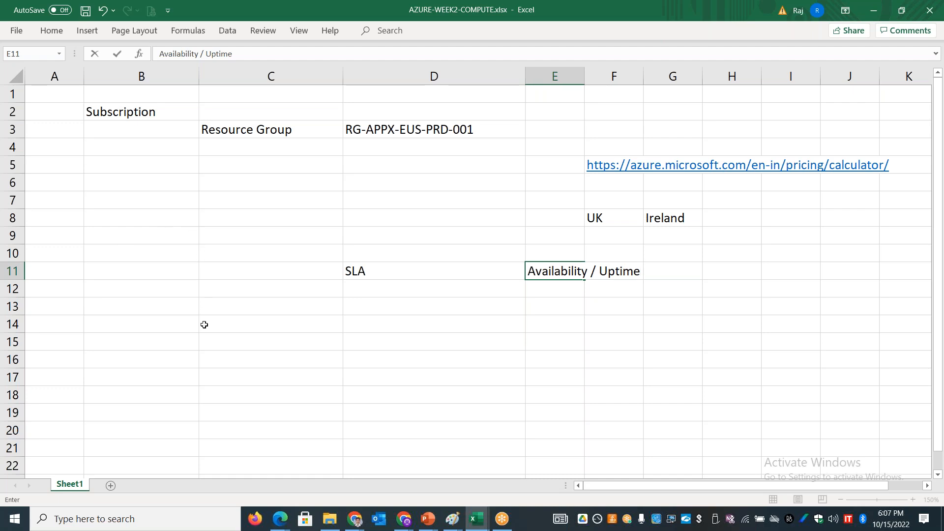
# Step: Fill row 15 from column C with 99.99%, "2 VM's", "Region" and "AZ's"
pyautogui.click(264, 335)
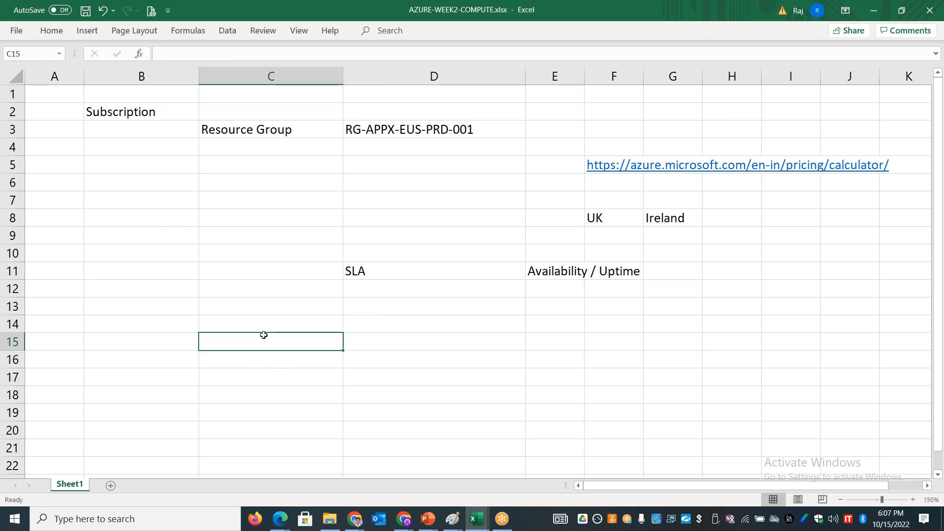
pyautogui.write('99.99')
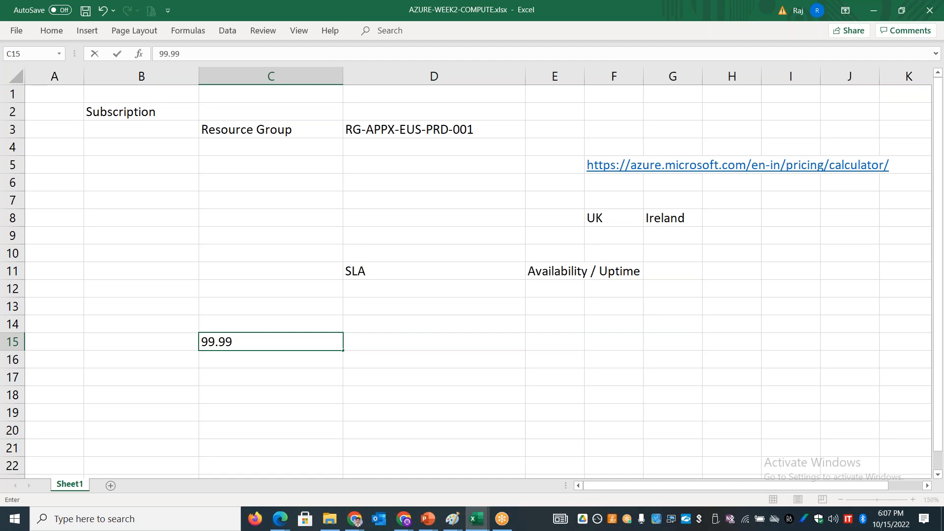
pyautogui.write('%')
pyautogui.click(417, 343)
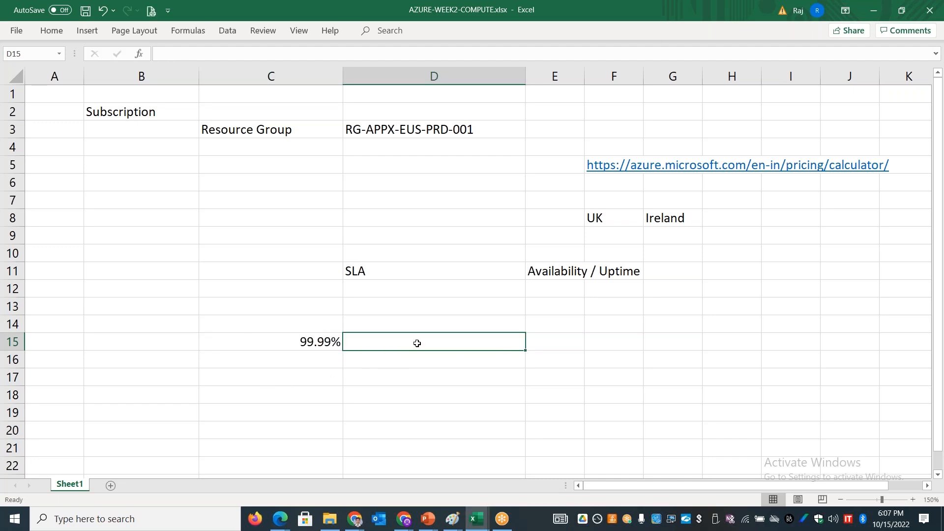
pyautogui.write('2 VM')
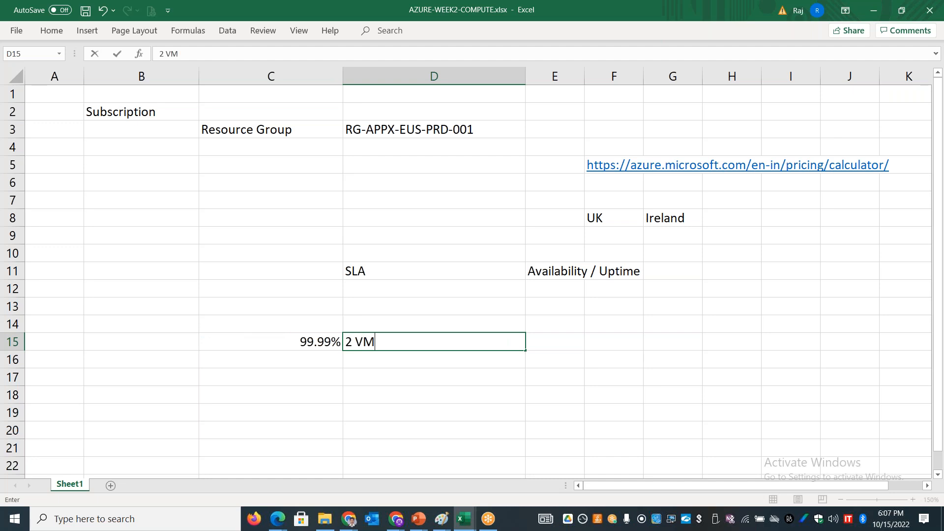
pyautogui.write("'s")
pyautogui.press('Tab')
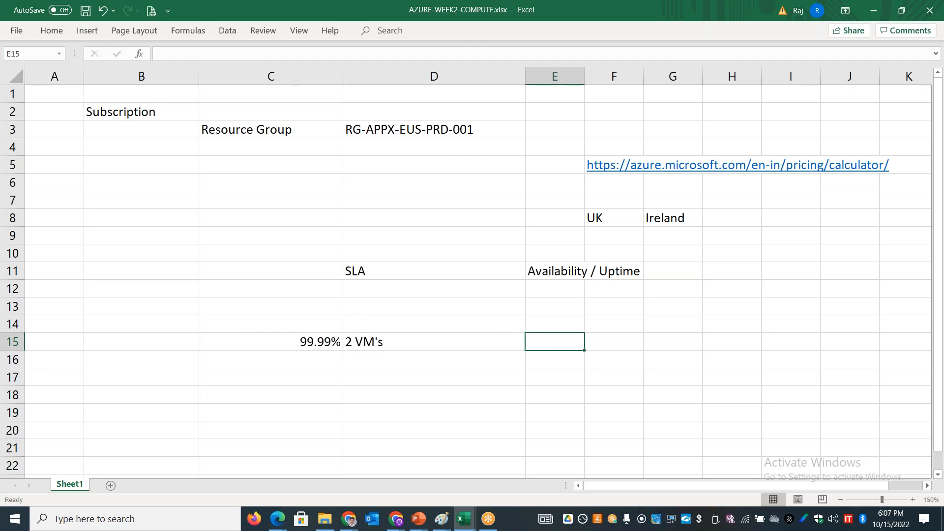
pyautogui.write('Region')
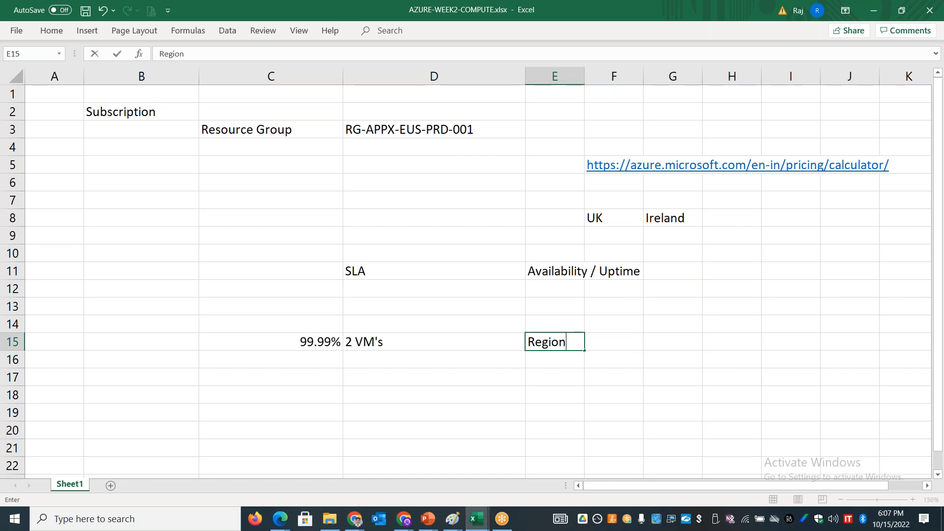
pyautogui.press('Tab')
pyautogui.write("AZ's")
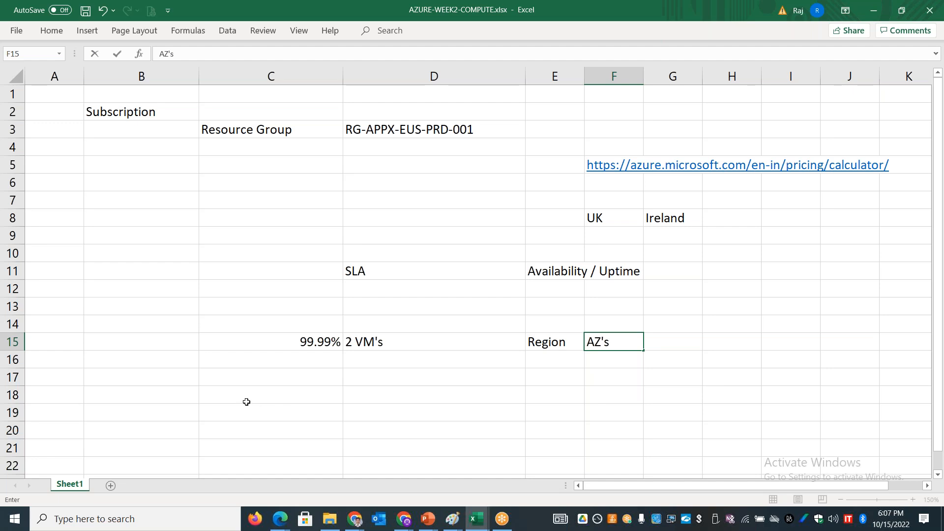
# Step: Enter 95% in C19 and "Single VM" beside it in D19
pyautogui.click(302, 408)
pyautogui.write('95%')
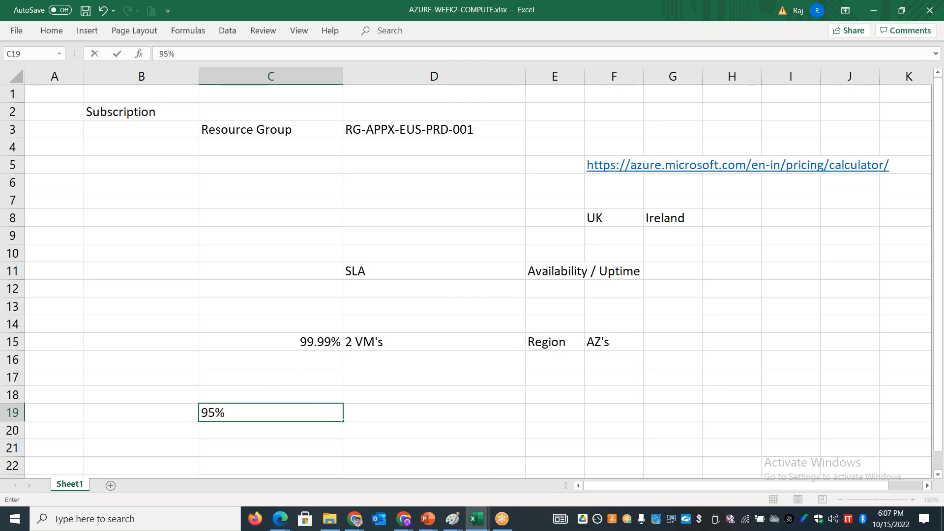
pyautogui.press('Tab')
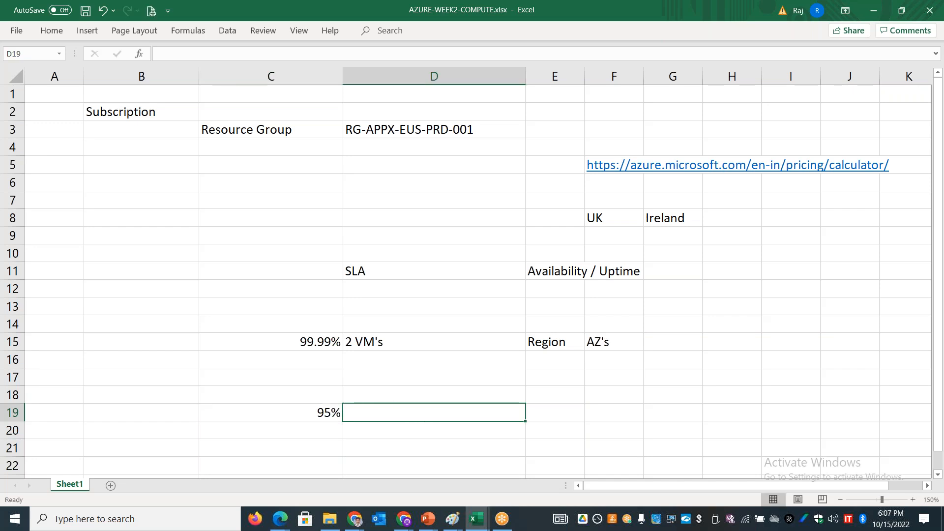
pyautogui.write('Single VM')
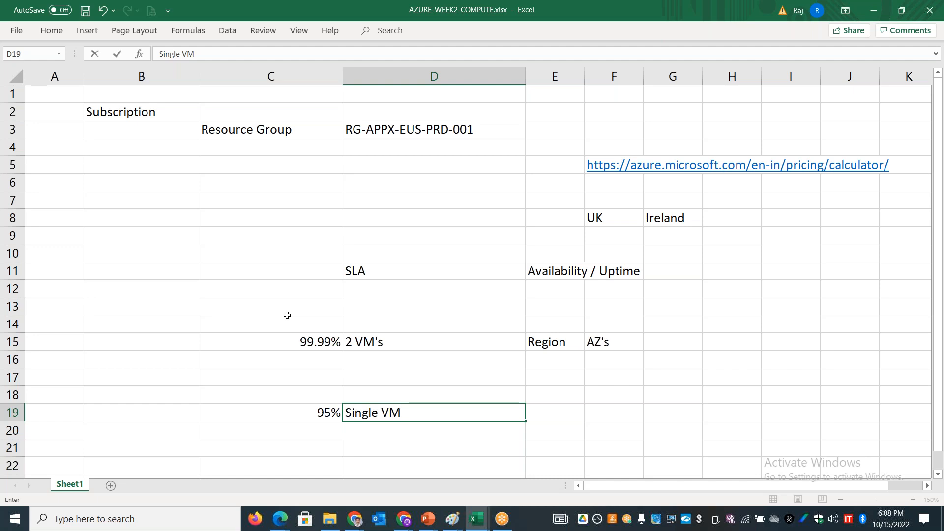
# Step: Enter the intermediate SLA levels 99.95% in C16 and 99.90% in C17
pyautogui.click(307, 356)
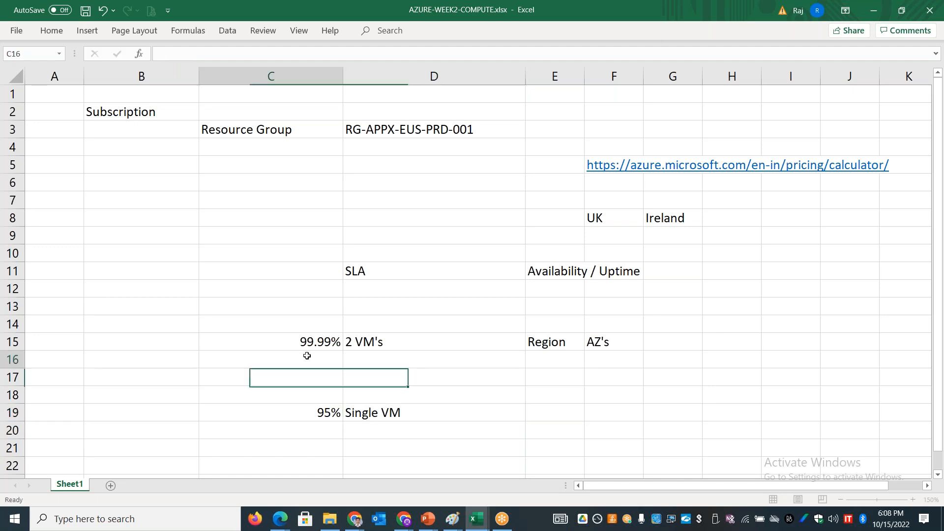
pyautogui.write('99.95%')
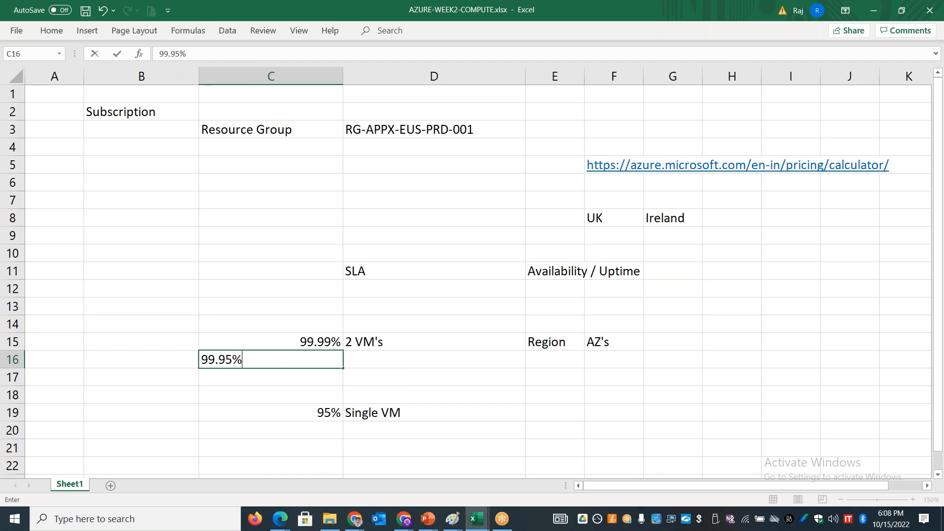
pyautogui.click(286, 381)
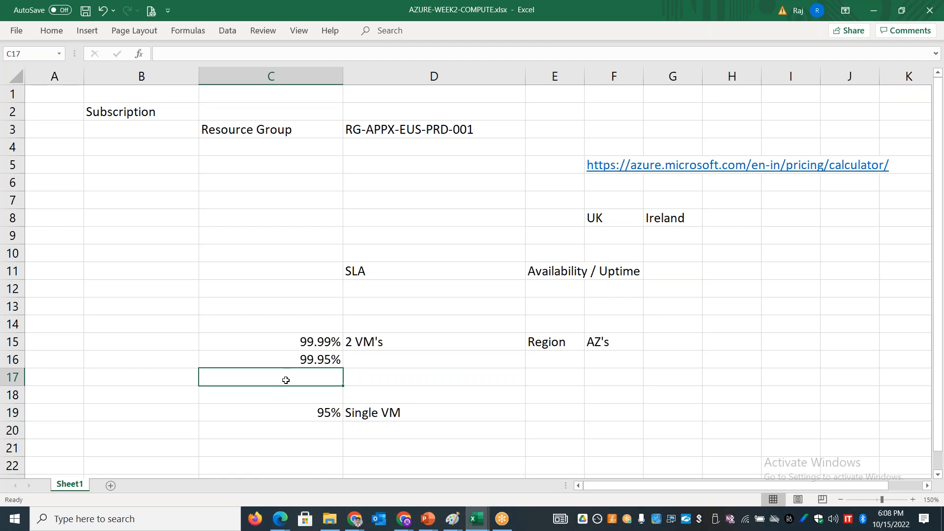
pyautogui.write('99.90')
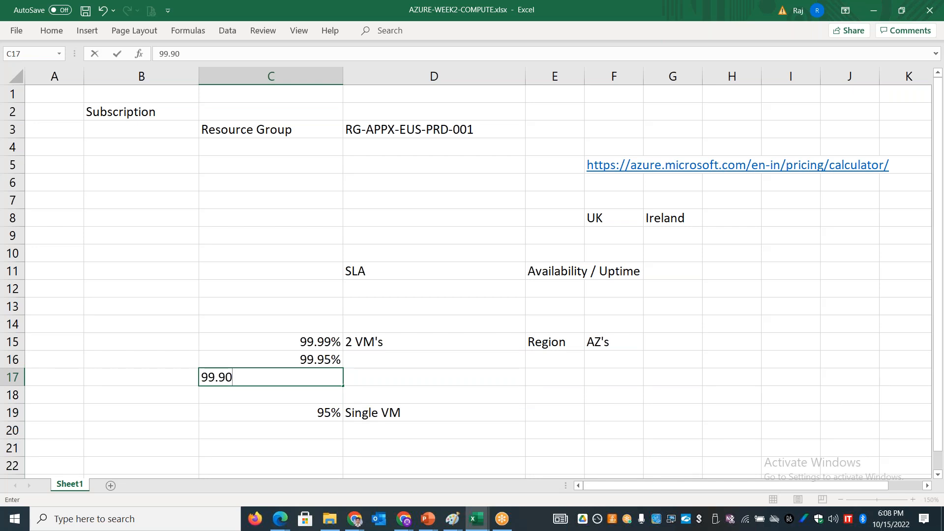
pyautogui.write('%')
# Step: Switch to the Azure portal in Chrome and view the choices for the virtual machine's availability options
pyautogui.hotkey('alt', 'Tab')
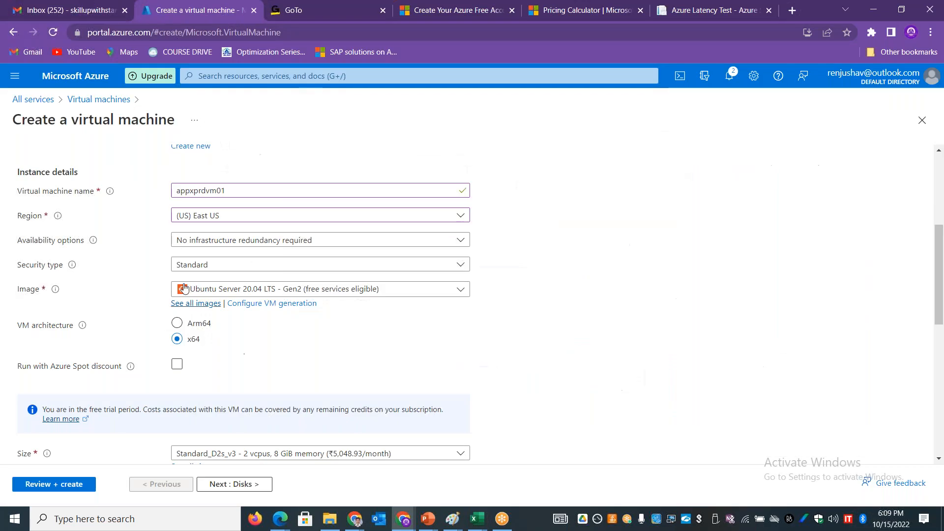
pyautogui.click(230, 241)
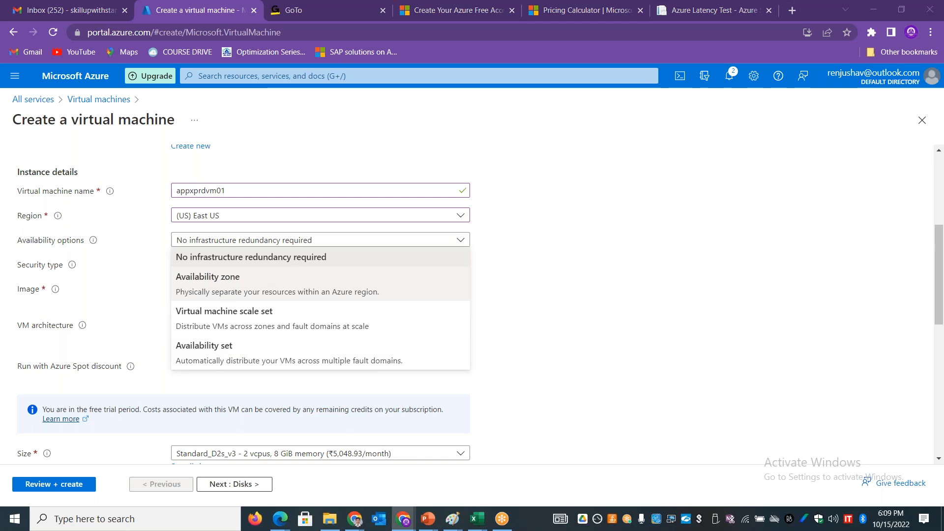
# Step: Return to the AZURE-WEEK2-COMPUTE workbook in Excel and clear the SLA notes from C11:F20
pyautogui.hotkey('alt', 'Tab')
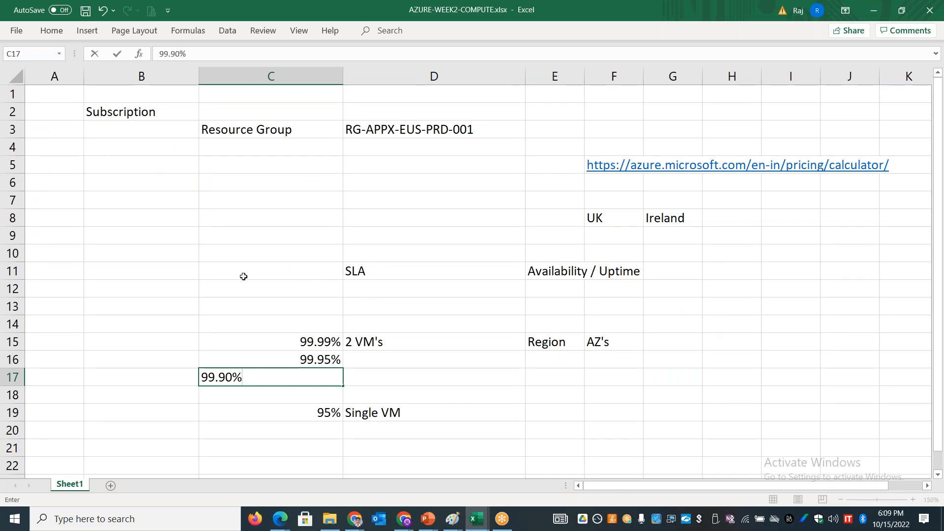
pyautogui.moveTo(243, 272); pyautogui.dragTo(612, 431)
pyautogui.press('Delete')
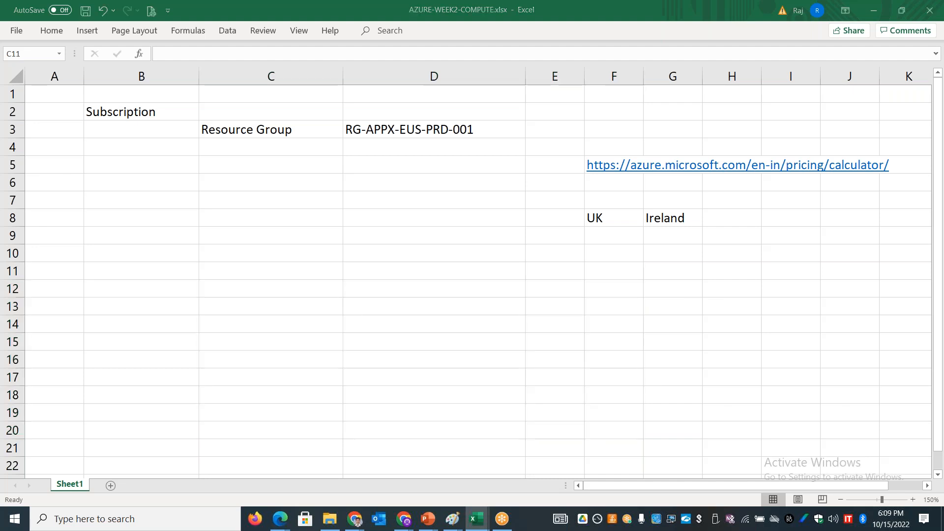
# Step: Switch to the AZURE-WEEK1-TRAINING_NOTES workbook and review the Availability Zone and Availability Sets entries on the Azure Geographical Presence sheet
pyautogui.hotkey('alt', 'Tab')
pyautogui.hotkey('alt', 'Tab')
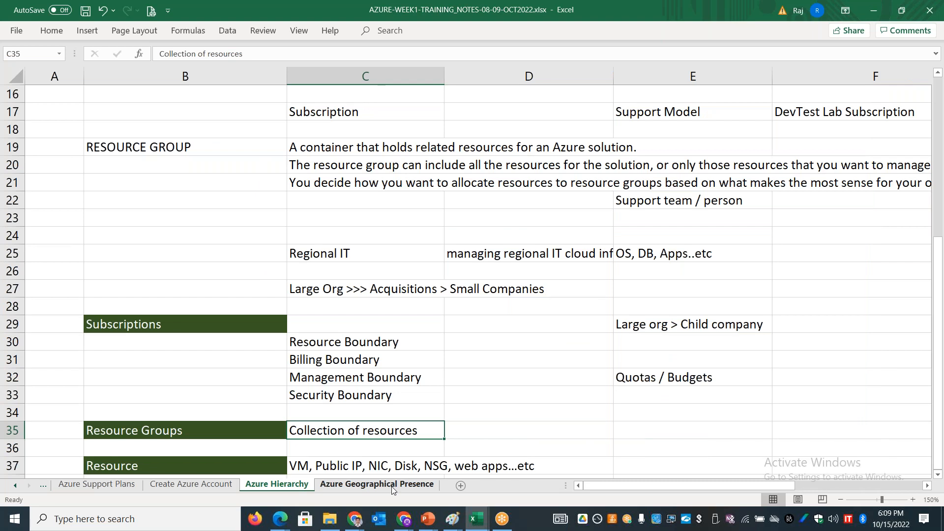
pyautogui.click(393, 486)
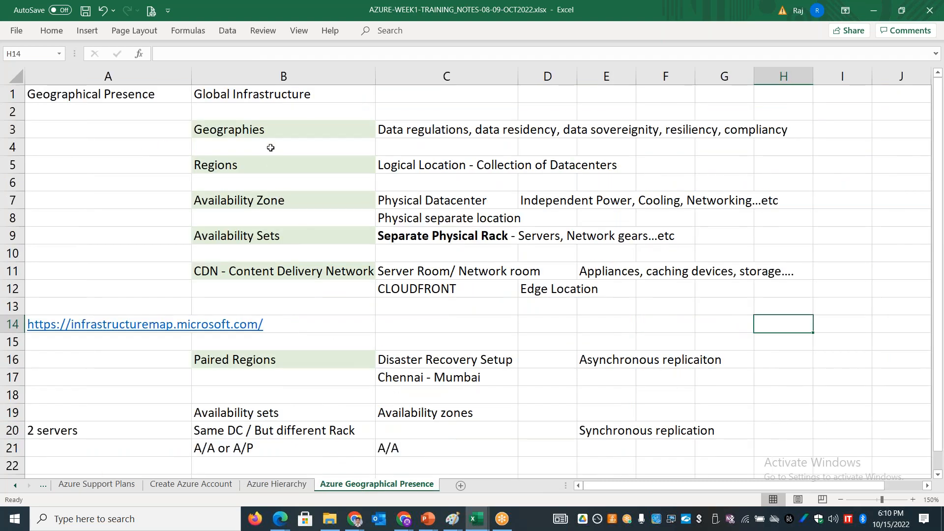
pyautogui.moveTo(269, 131); pyautogui.dragTo(267, 281)
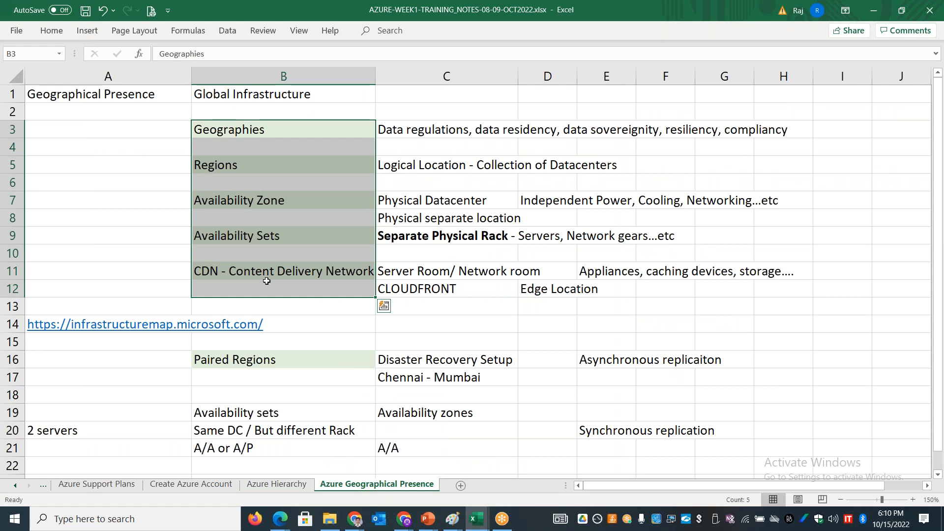
pyautogui.click(267, 202)
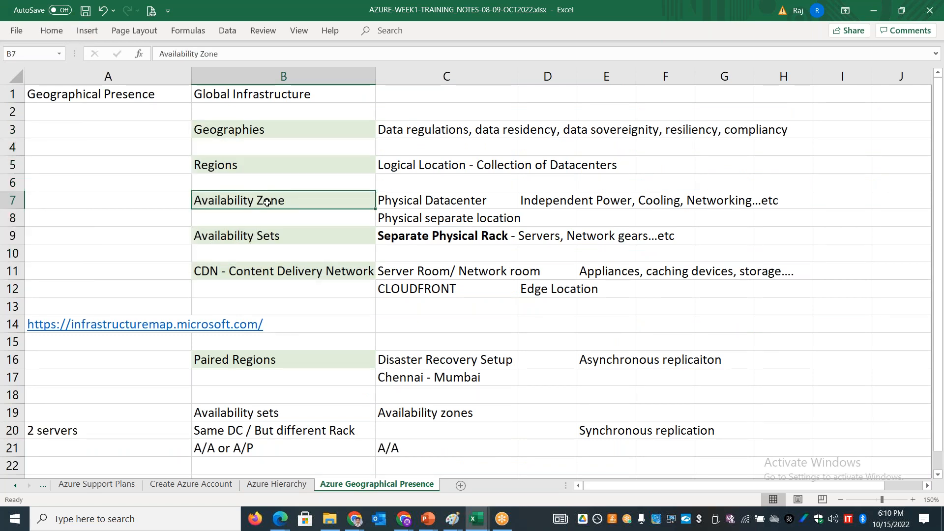
pyautogui.click(273, 237)
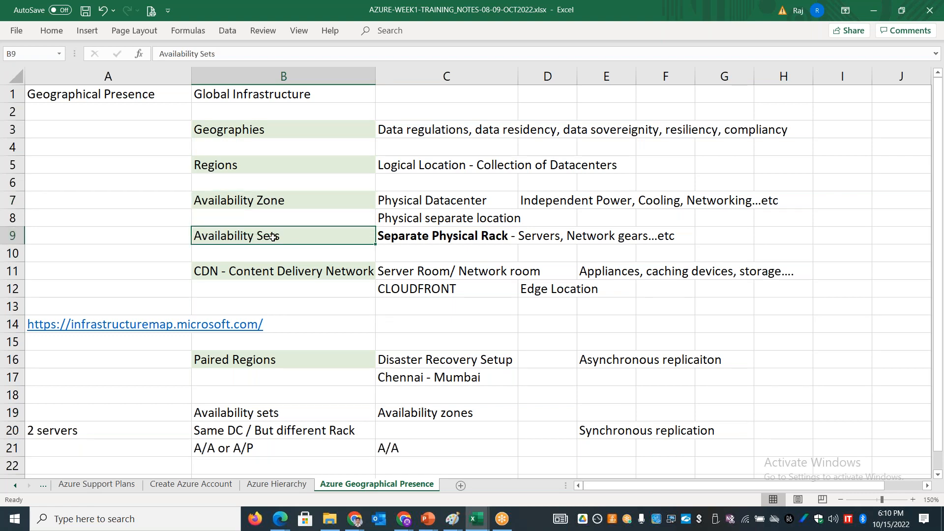
# Step: Review the availability options in the Azure portal in Chrome and return to the week 1 training notes in Excel
pyautogui.hotkey('alt', 'Tab')
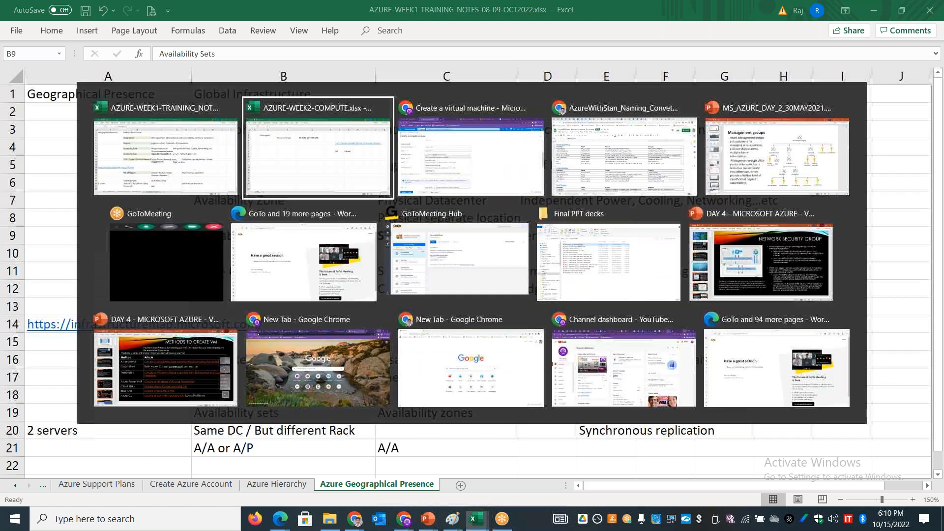
pyautogui.hotkey('alt', 'Tab')
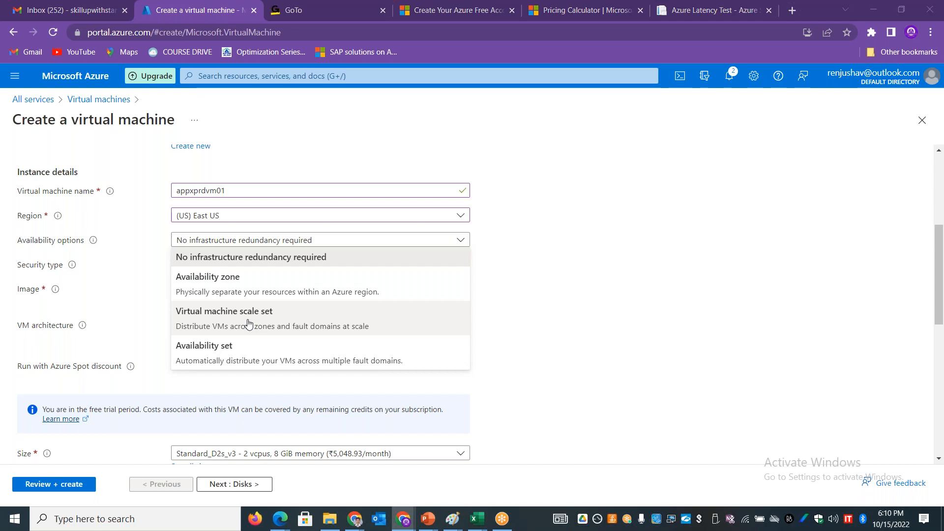
pyautogui.hotkey('alt', 'Tab')
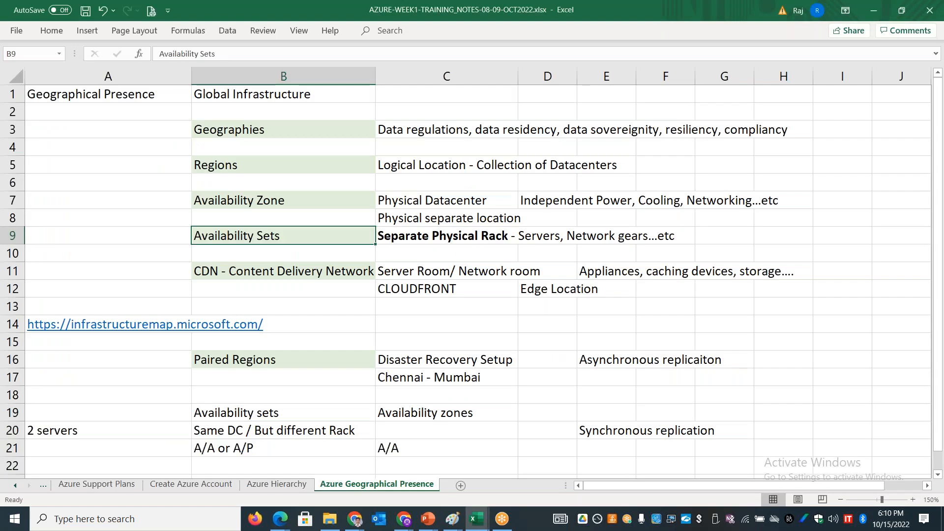
# Step: Enter the heading Virtual Machine Scale Set in cell B23 of the Azure Geographical Presence sheet
pyautogui.click(297, 431)
pyautogui.press('Down')
pyautogui.press('Down')
pyautogui.press('Down')
pyautogui.press('Down')
pyautogui.press('Down')
pyautogui.click(298, 430)
pyautogui.write('Virtual mac')
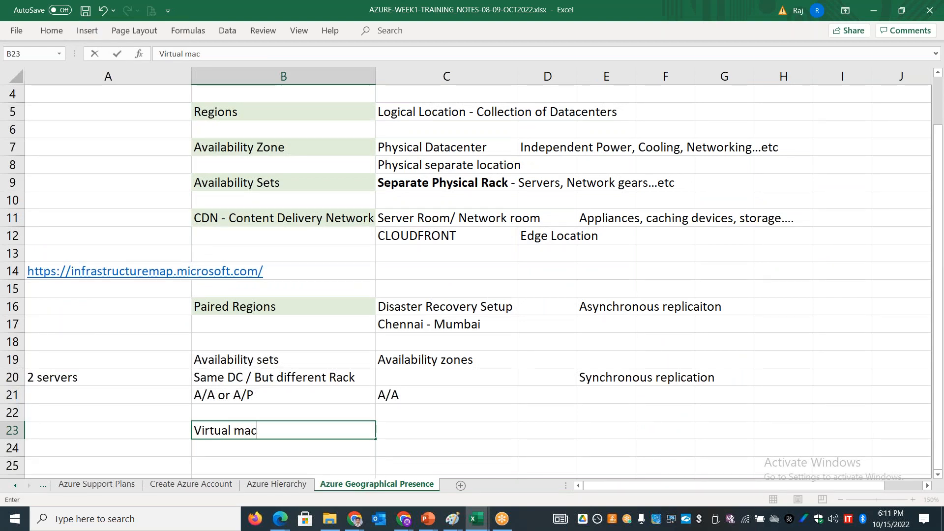
pyautogui.press('BackSpace')
pyautogui.press('BackSpace')
pyautogui.press('BackSpace')
pyautogui.write('Machine Scale Set')
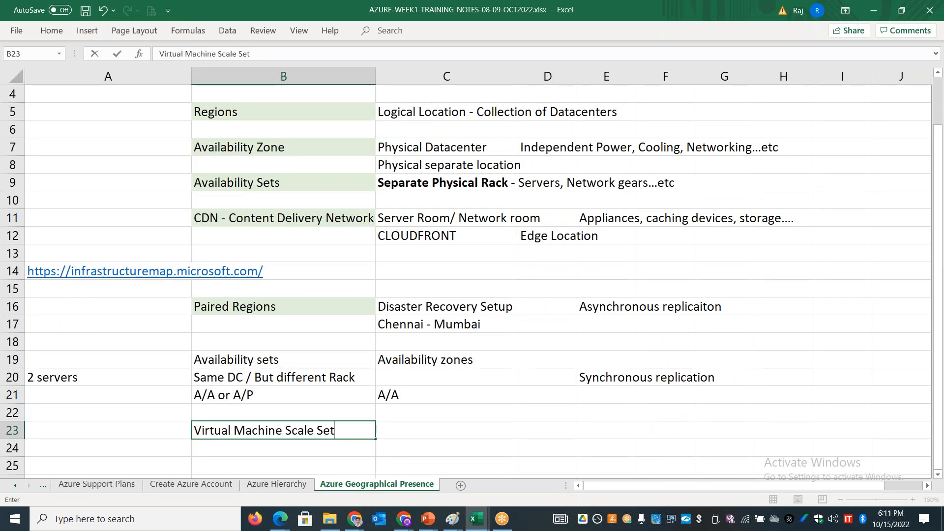
# Step: Copy the green heading formatting of the CDN - Content Delivery Network cell onto the Virtual Machine Scale Set cell
pyautogui.click(312, 223)
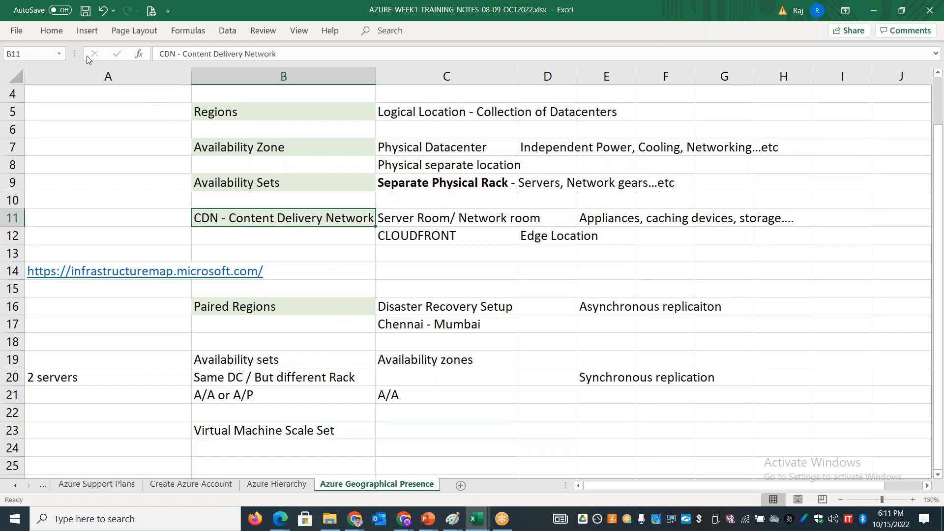
pyautogui.click(59, 34)
pyautogui.click(63, 79)
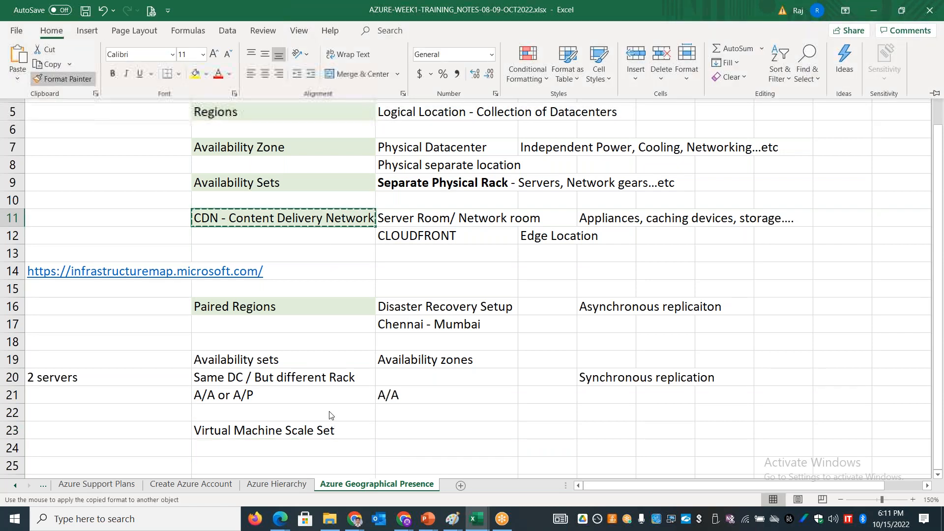
pyautogui.click(290, 430)
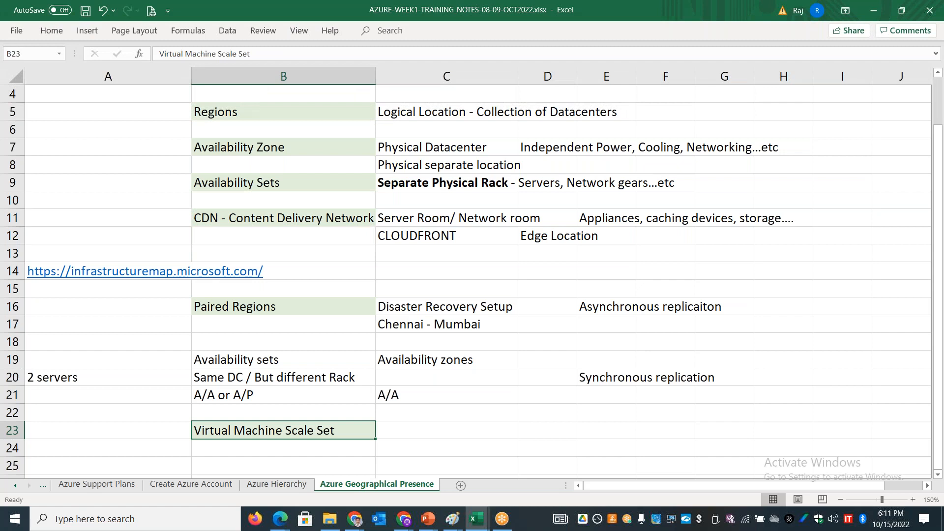
# Step: Switch to the Azure portal in Chrome, dismiss the availability choices and look through the available virtual machine images
pyautogui.hotkey('alt', 'Tab')
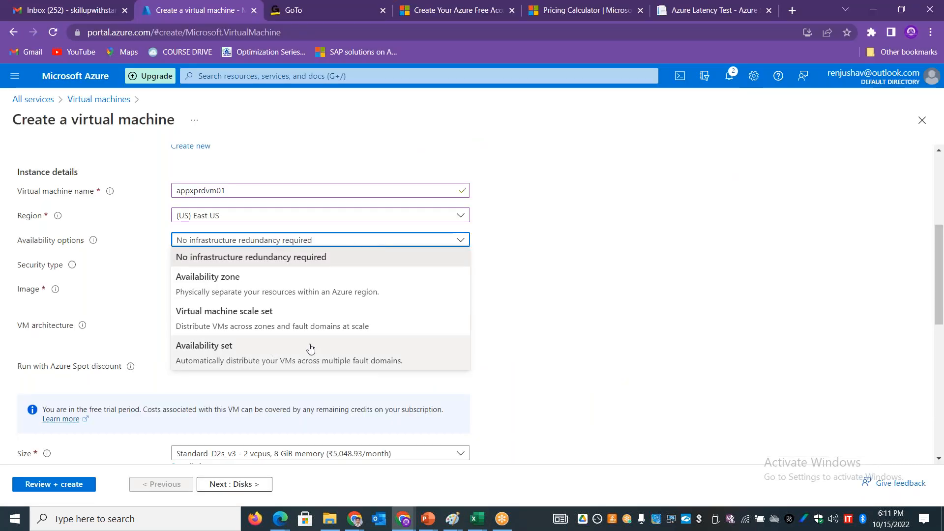
pyautogui.click(607, 319)
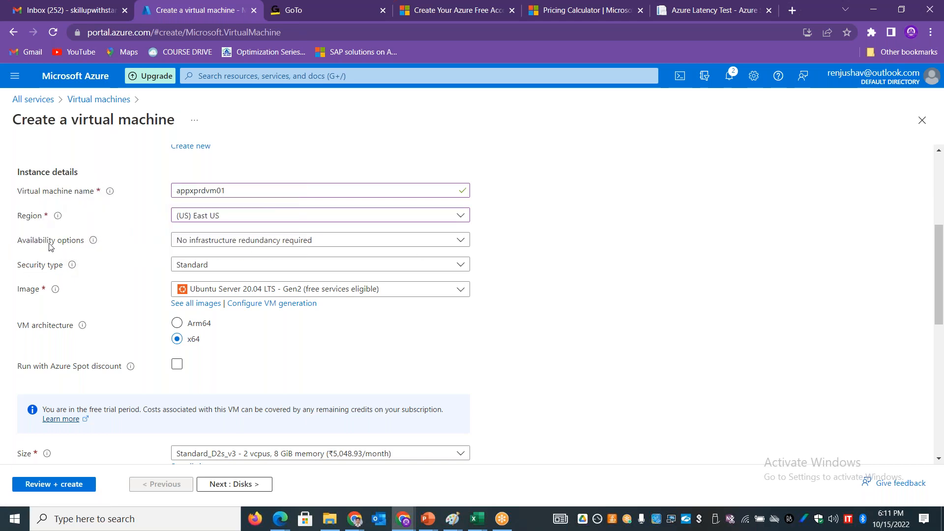
pyautogui.click(363, 289)
pyautogui.moveTo(465, 368); pyautogui.dragTo(466, 430)
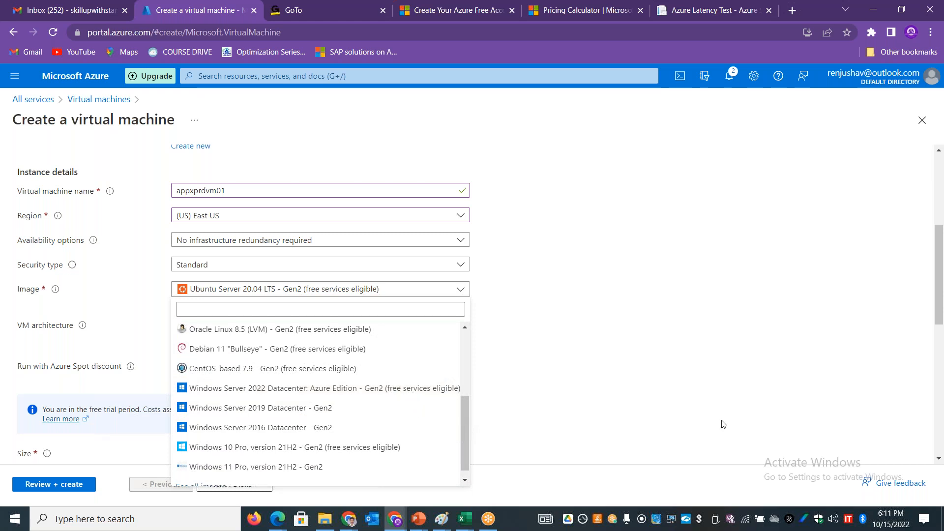
# Step: Enlarge the virtual machine creation page to 110% zoom
pyautogui.hotkey('ctrl', '+')
pyautogui.hotkey('ctrl', '+')
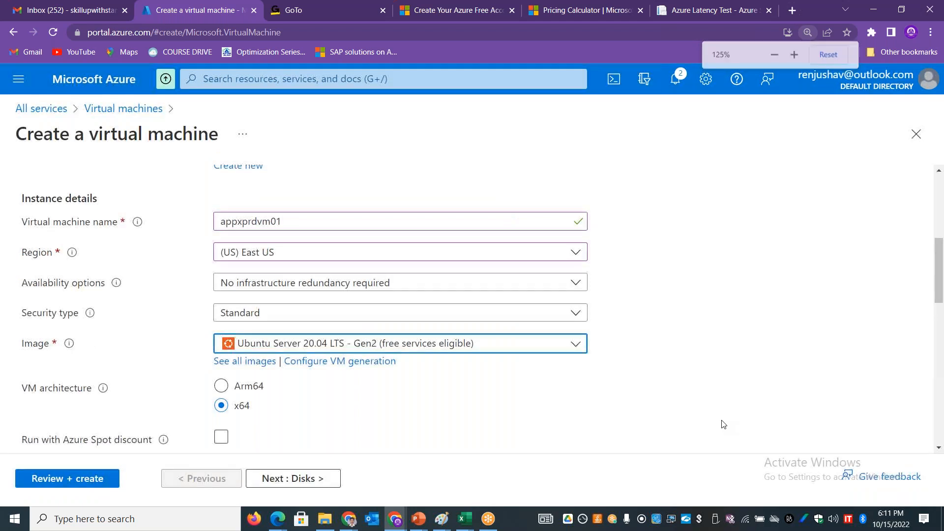
pyautogui.hotkey('ctrl', '+')
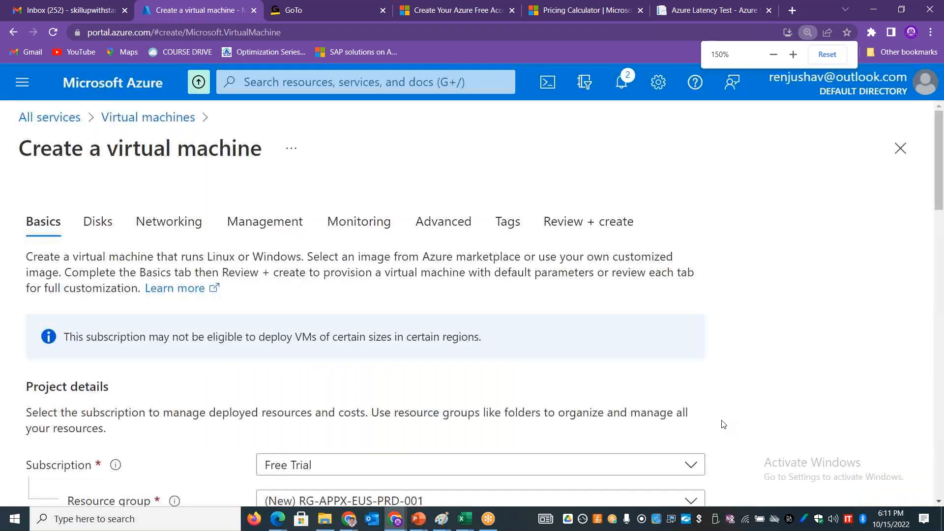
pyautogui.hotkey('ctrl', '-')
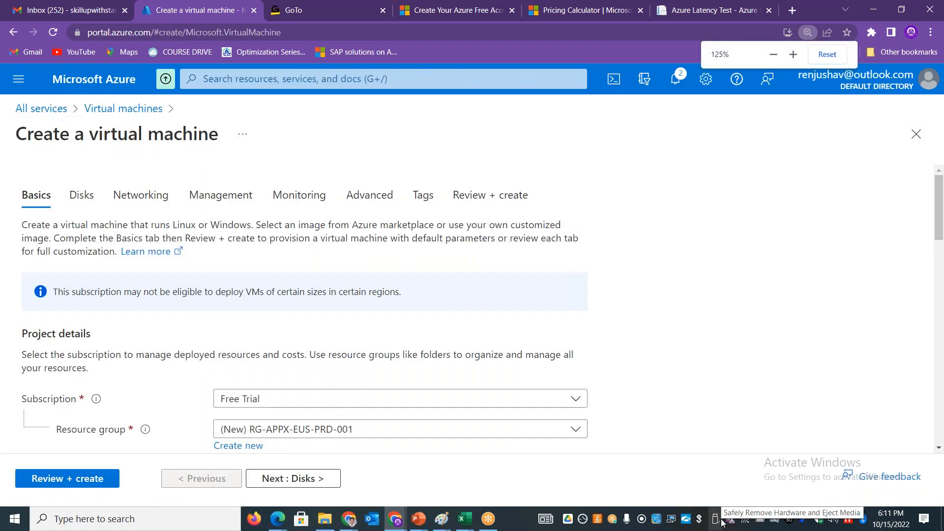
pyautogui.hotkey('ctrl', '-')
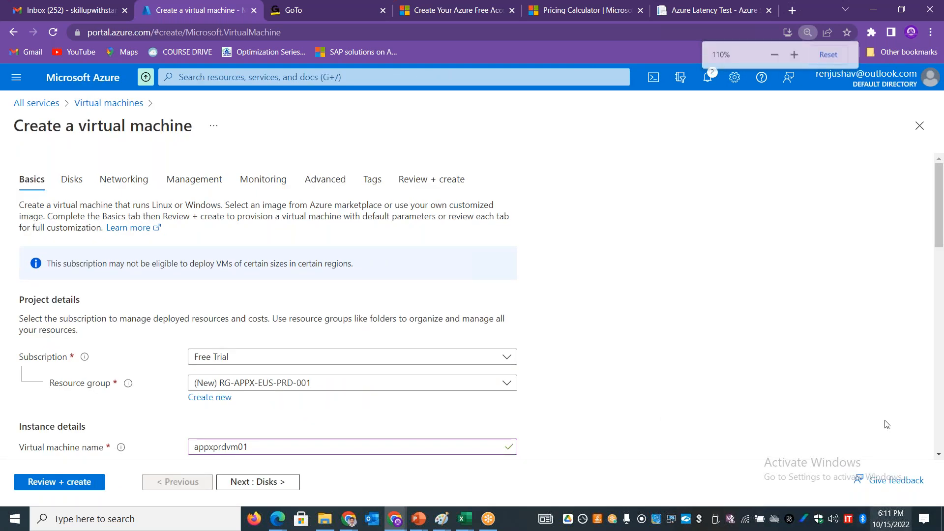
# Step: Choose Windows Server 2022 Datacenter: Azure Edition - Gen2 as the virtual machine's image
pyautogui.moveTo(941, 221); pyautogui.dragTo(943, 281)
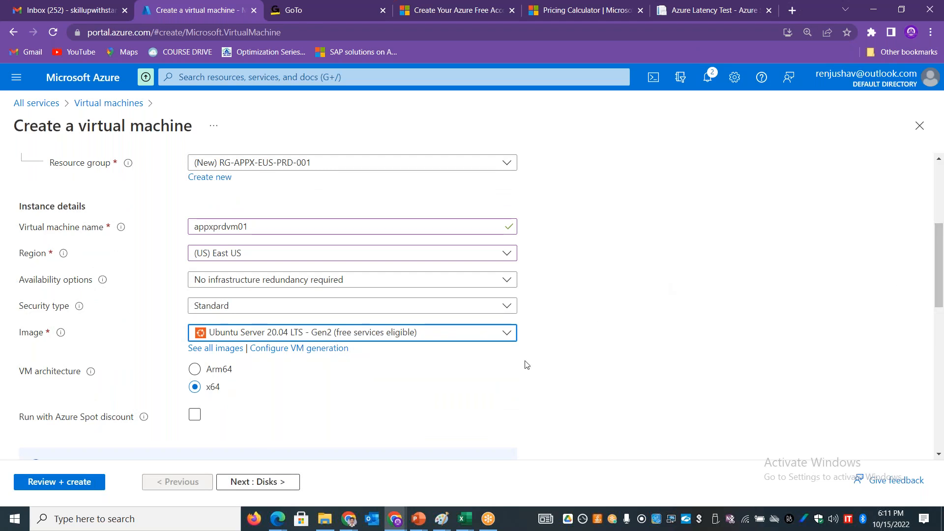
pyautogui.click(283, 333)
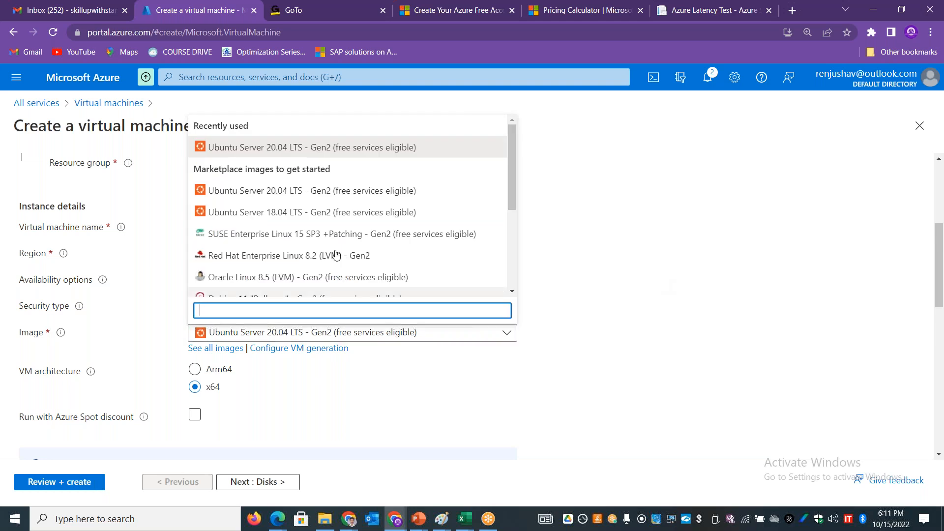
pyautogui.moveTo(512, 186); pyautogui.dragTo(513, 197)
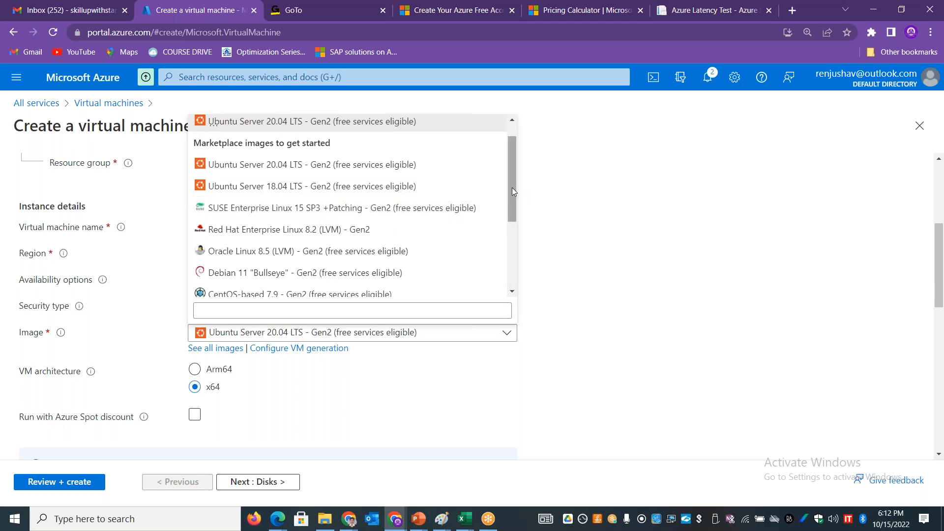
pyautogui.moveTo(512, 187); pyautogui.dragTo(524, 274)
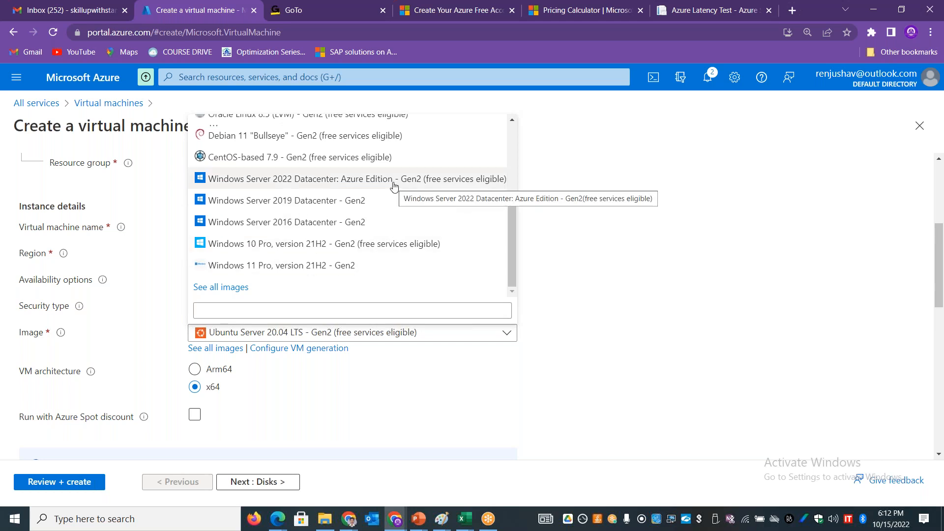
pyautogui.click(392, 181)
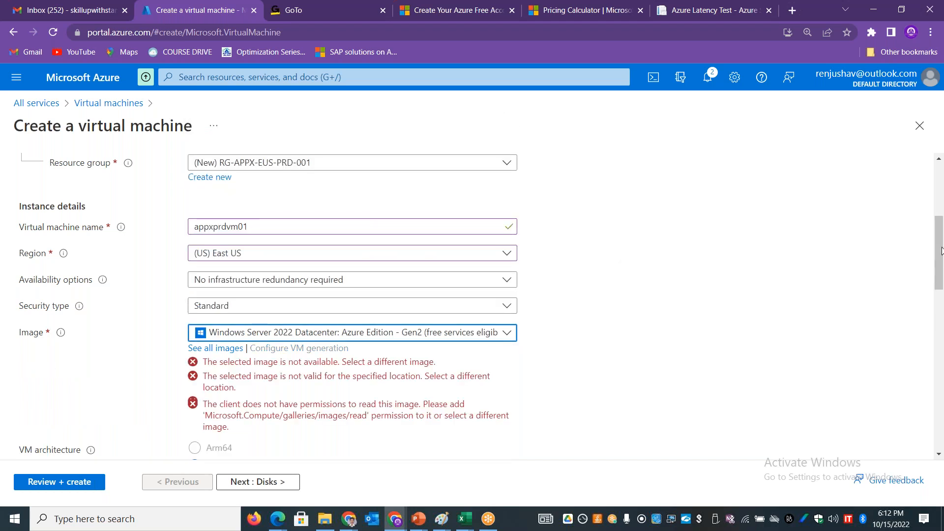
pyautogui.moveTo(941, 250); pyautogui.dragTo(943, 282)
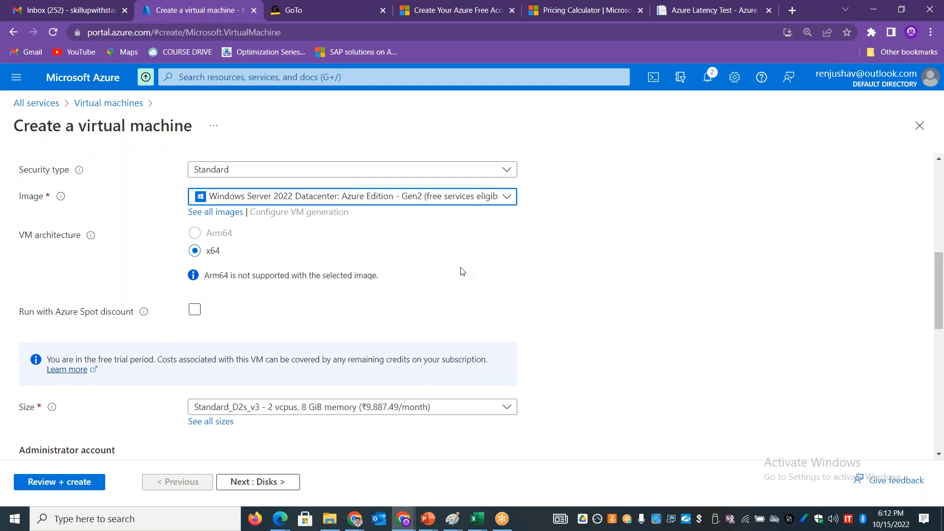
# Step: Switch to the Chrome window with the naming convention document and open AzureWithStan_Sample_VM_Request_Template from the Drive TEMPLATES folder
pyautogui.hotkey('alt', 'Tab')
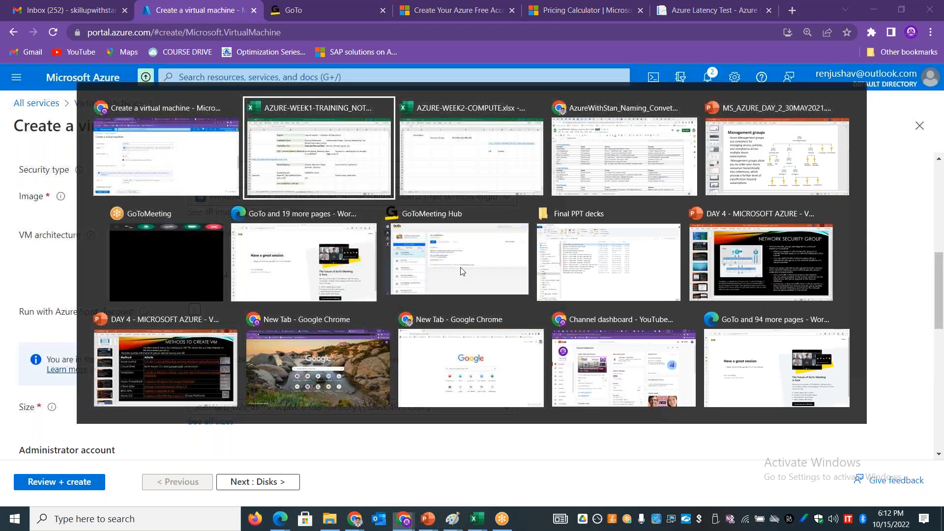
pyautogui.hotkey('alt', 'Tab')
pyautogui.hotkey('alt', 'Tab')
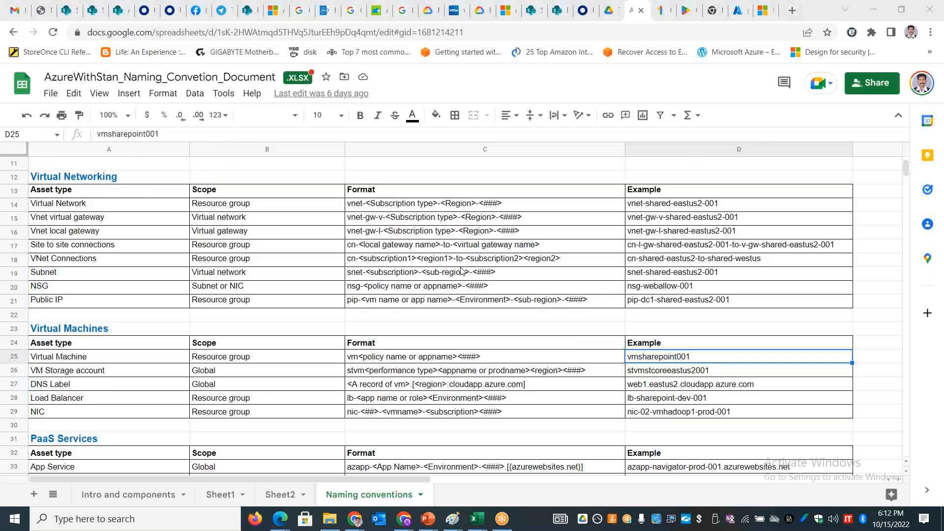
pyautogui.click(14, 33)
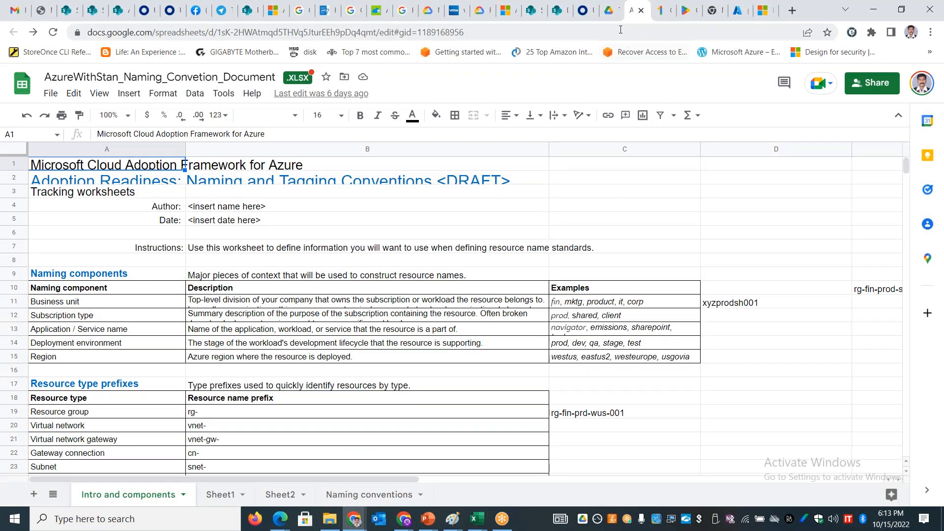
pyautogui.click(610, 10)
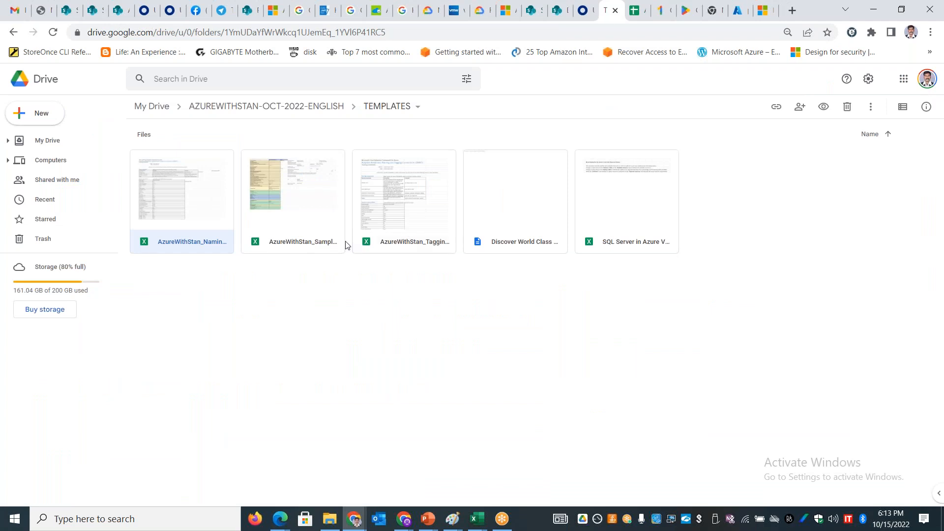
pyautogui.doubleClick(307, 206)
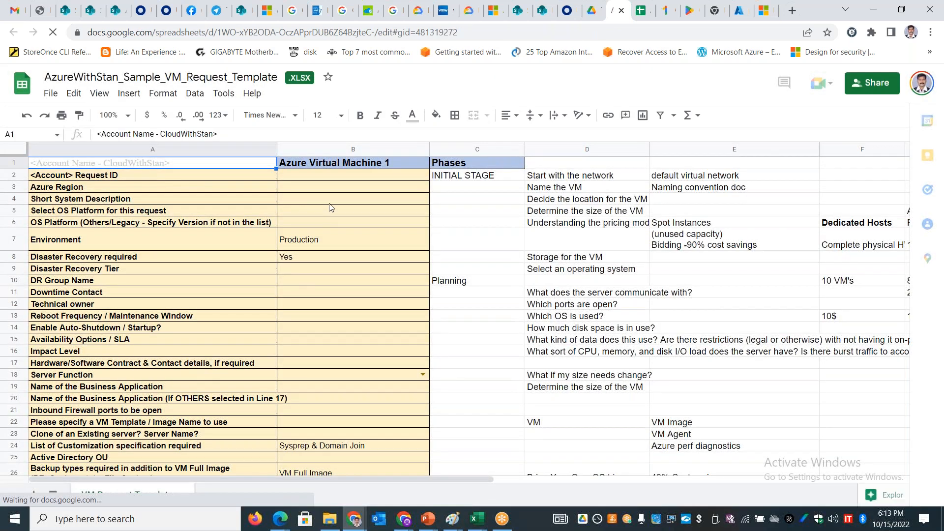
# Step: Examine the Azure Region field and the VM planning questions in D1:D24 of the VM Request Template sheet
pyautogui.click(323, 191)
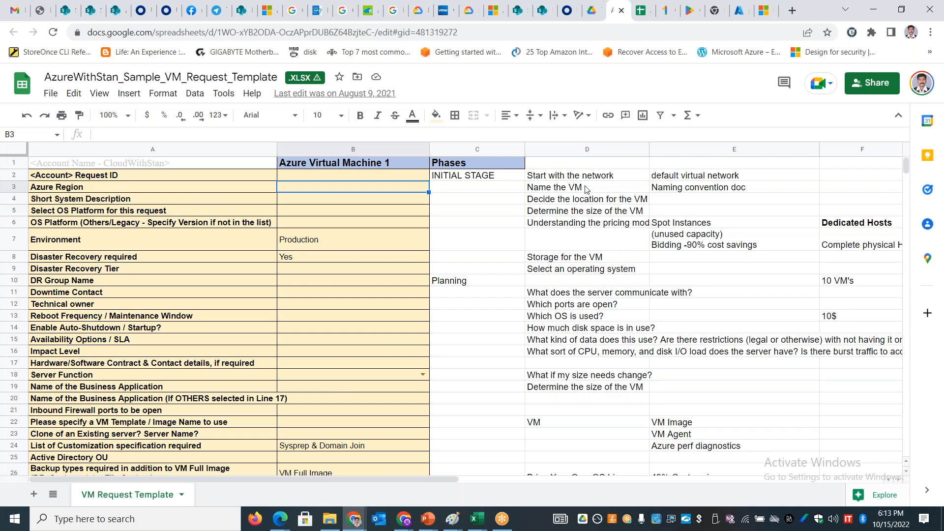
pyautogui.moveTo(581, 163); pyautogui.dragTo(579, 175)
pyautogui.moveTo(579, 212); pyautogui.dragTo(584, 452)
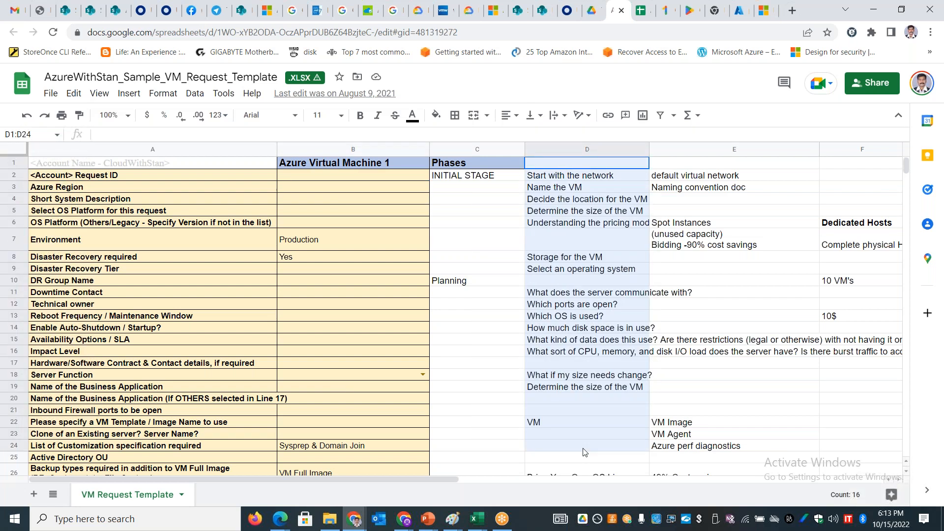
# Step: Return to the Azure portal in Chrome and review the virtual machine's project and instance details
pyautogui.hotkey('alt', 'Tab')
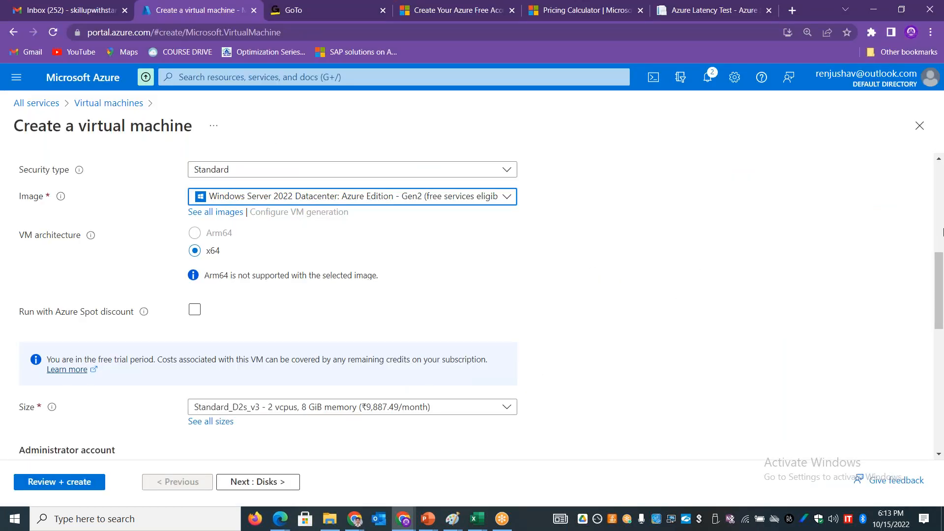
pyautogui.scroll(1, 941, 266)
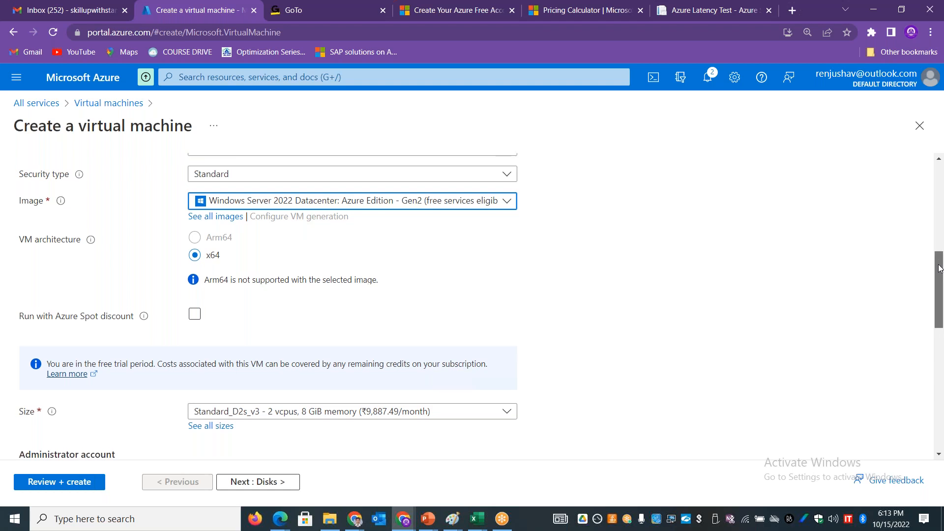
pyautogui.moveTo(940, 266); pyautogui.dragTo(941, 239)
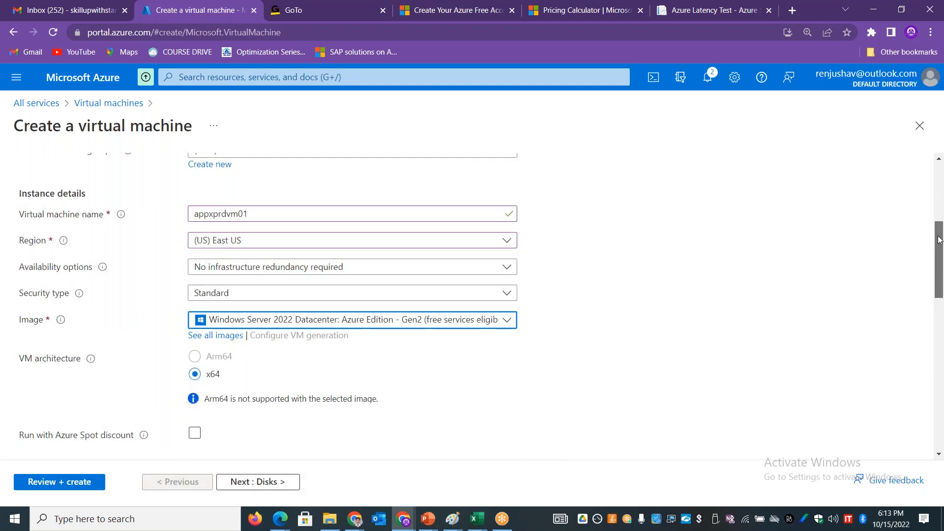
pyautogui.moveTo(940, 239); pyautogui.dragTo(942, 261)
pyautogui.scroll(7, 942, 257)
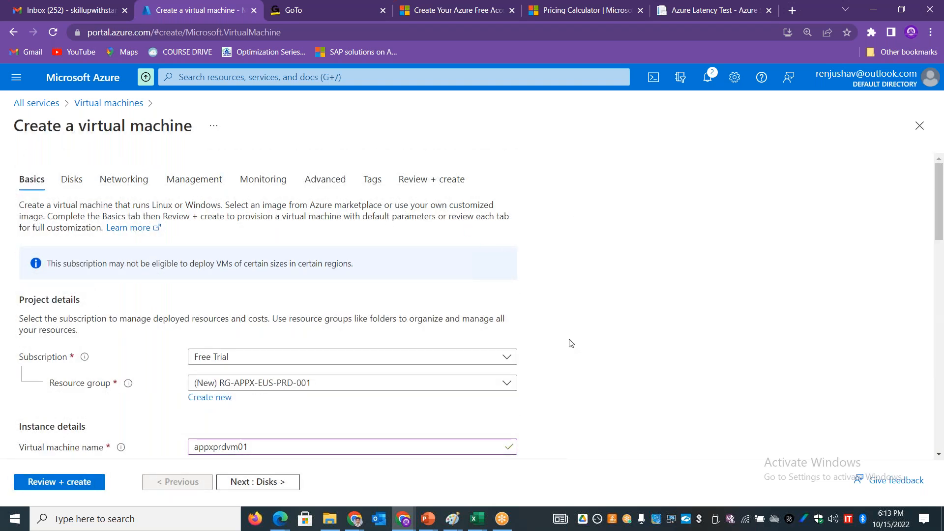
# Step: Review the virtual machine size choices and select Standard_D2s_v3 with 2 vcpus and 8 GiB memory
pyautogui.moveTo(941, 208); pyautogui.dragTo(943, 311)
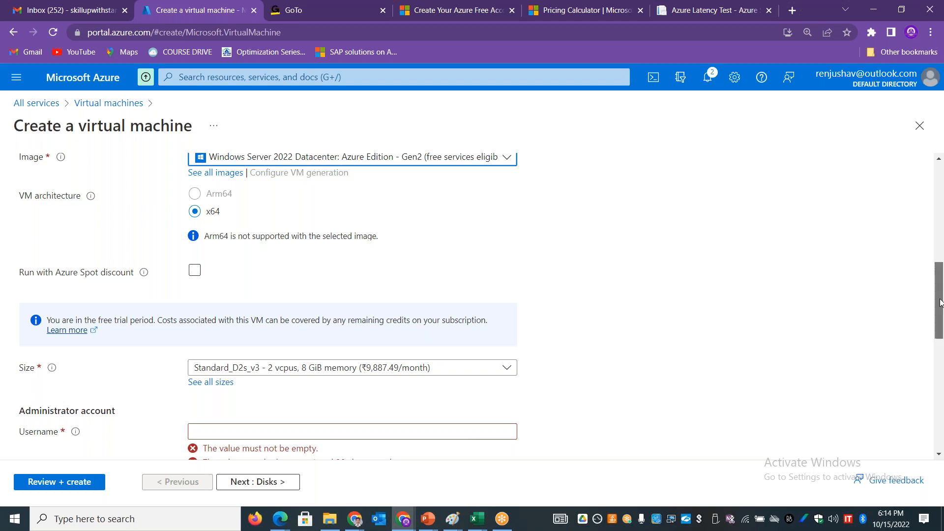
pyautogui.moveTo(940, 302); pyautogui.dragTo(940, 322)
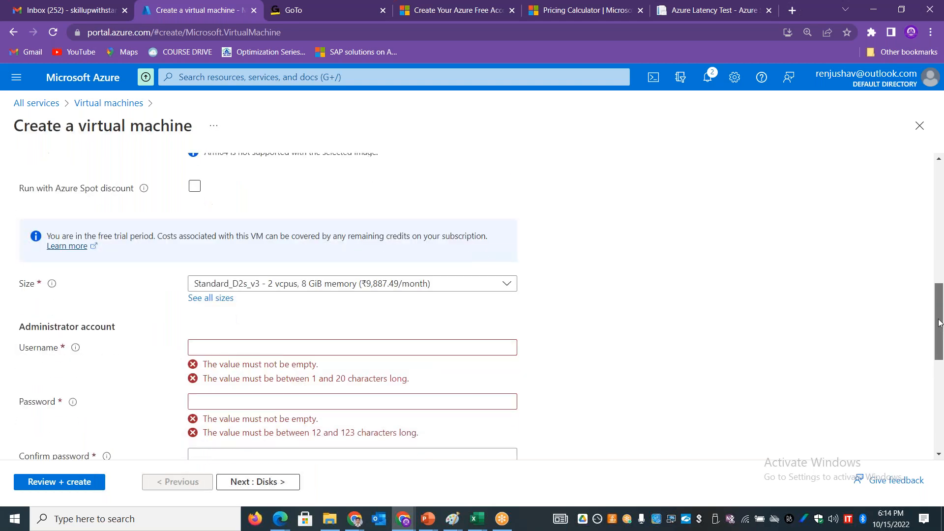
pyautogui.click(380, 282)
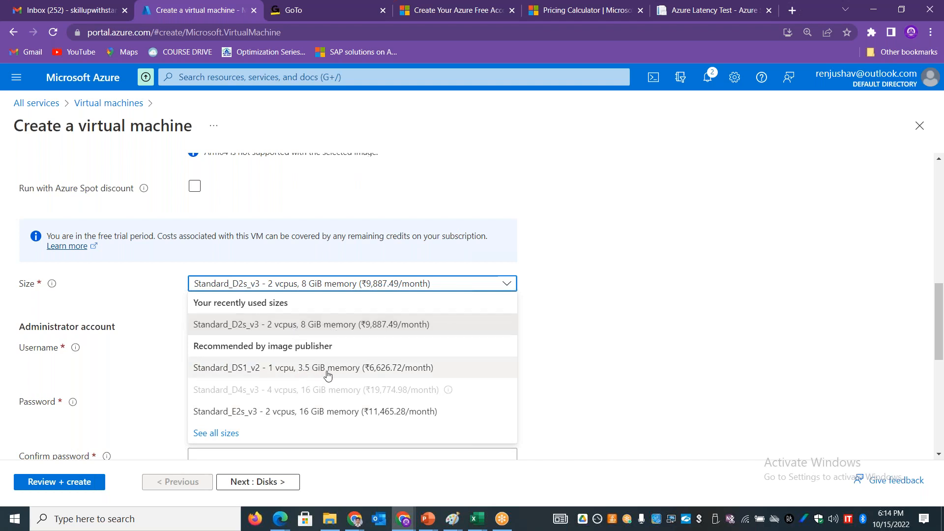
pyautogui.click(307, 328)
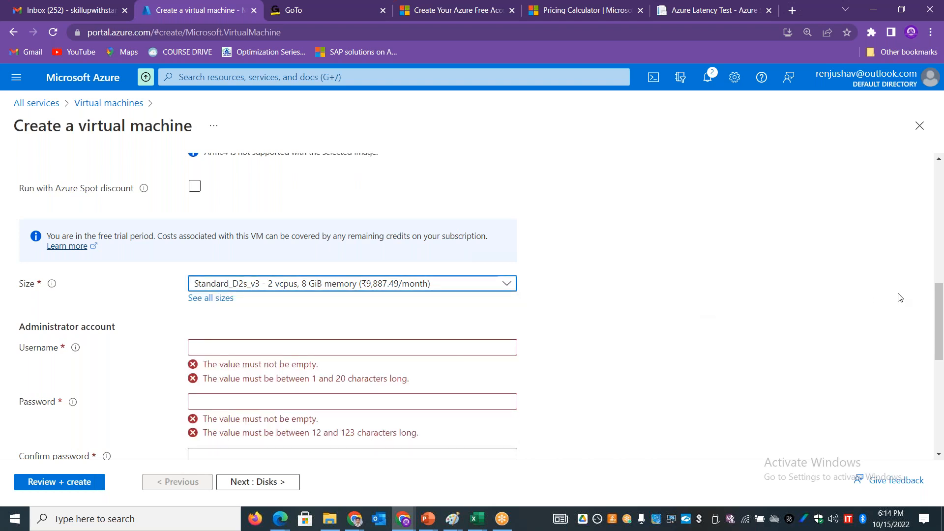
# Step: Enter the username for the virtual machine's administrator account
pyautogui.moveTo(941, 321); pyautogui.dragTo(941, 365)
pyautogui.click(275, 205)
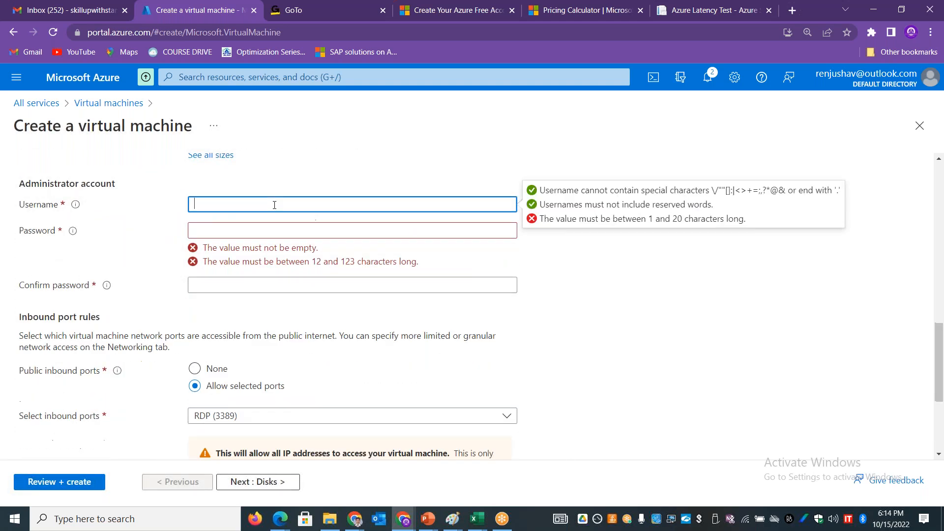
pyautogui.write('stan')
pyautogui.press('Tab')
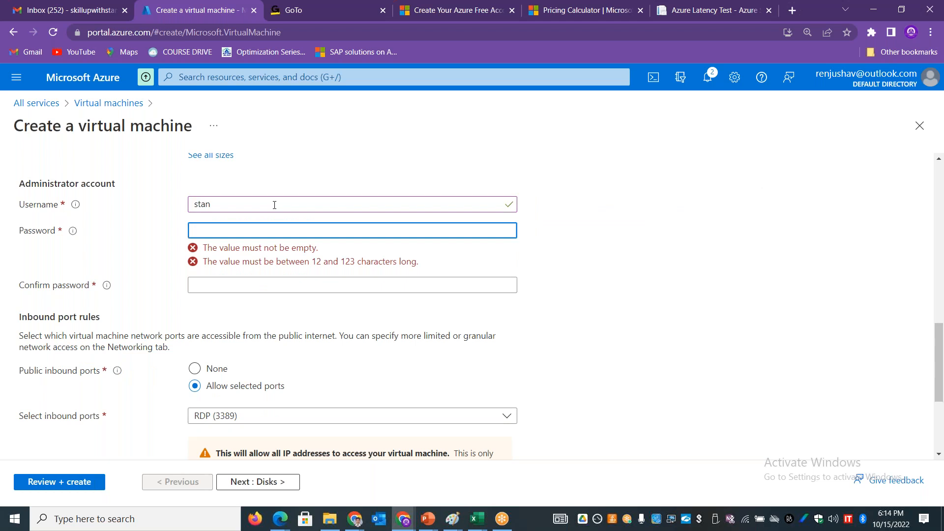
# Step: Enter the administrator account password and repeat it in the Confirm password field
pyautogui.write('**********')
pyautogui.press('Tab')
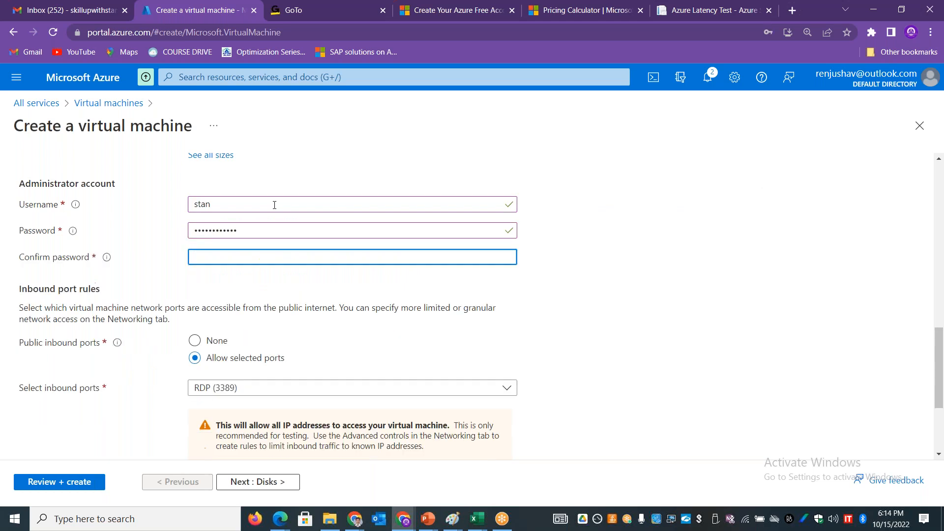
pyautogui.write('***********')
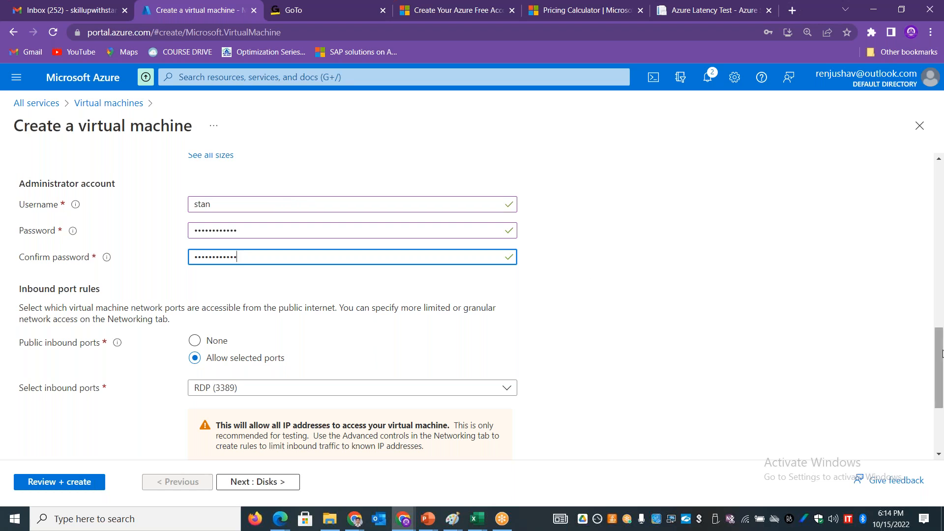
# Step: Review the Inbound port rules section and the ports offered under Select inbound ports
pyautogui.moveTo(939, 351); pyautogui.dragTo(940, 357)
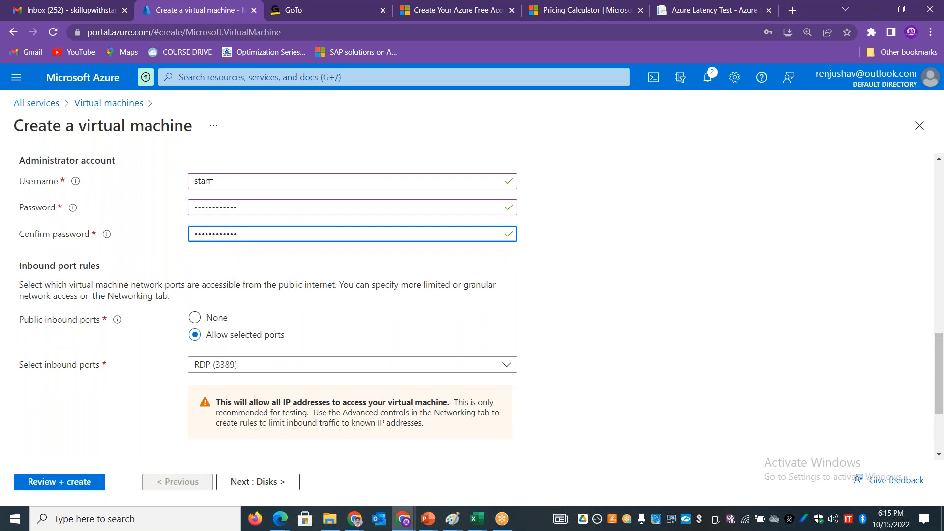
pyautogui.moveTo(941, 374); pyautogui.dragTo(943, 390)
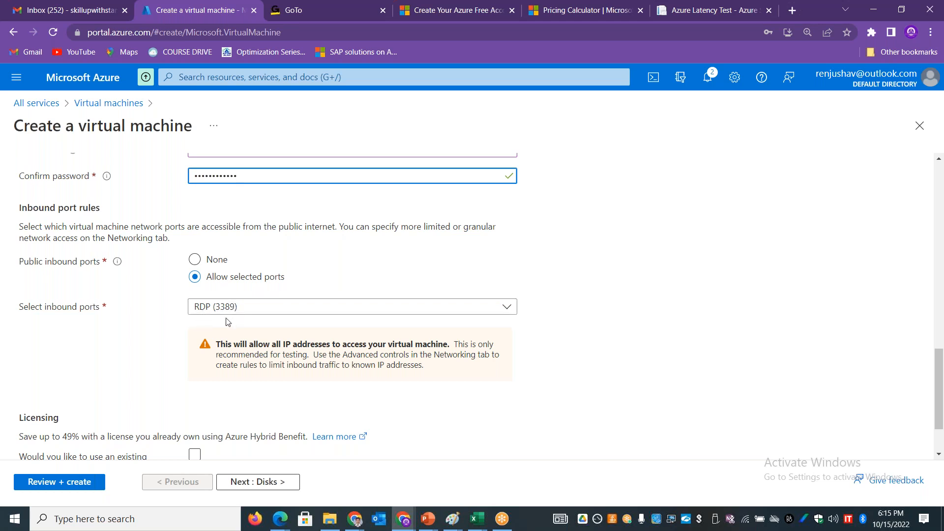
pyautogui.moveTo(279, 228); pyautogui.dragTo(337, 228)
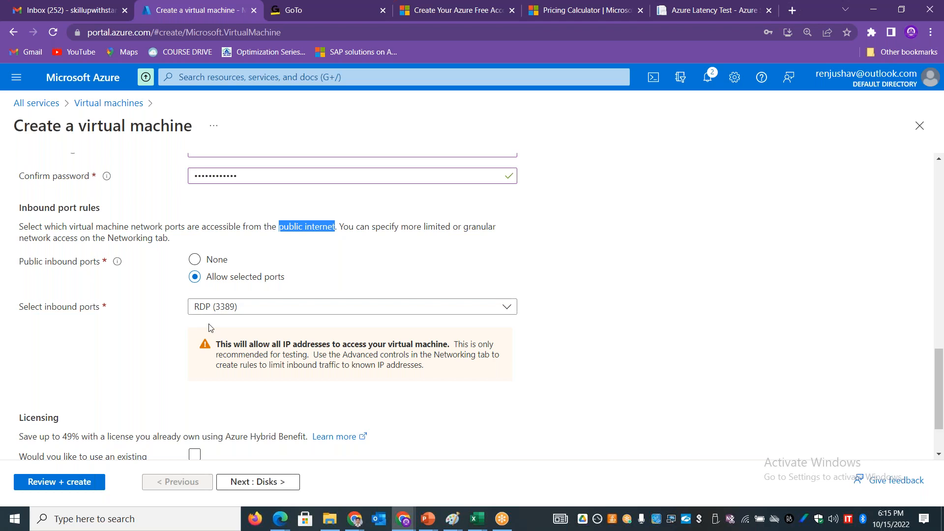
pyautogui.click(208, 307)
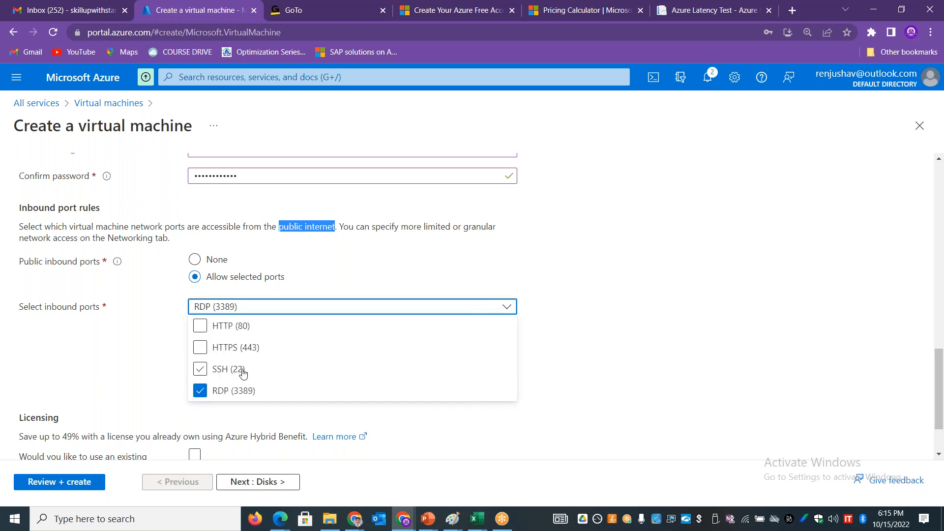
pyautogui.click(763, 324)
# Step: Look through the Disks and Networking settings, and read the Licensing section of the Basics settings about Azure Hybrid Benefit
pyautogui.moveTo(943, 380); pyautogui.dragTo(934, 164)
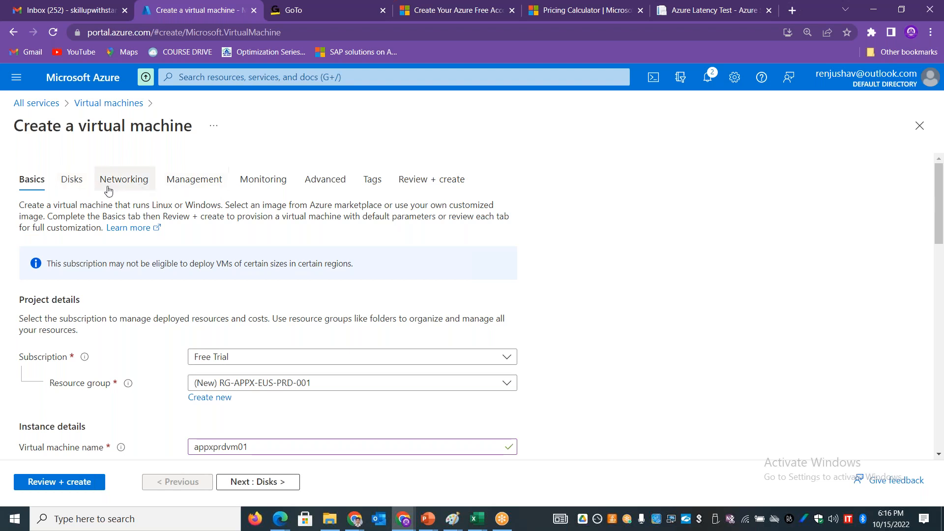
pyautogui.moveTo(942, 197); pyautogui.dragTo(943, 173)
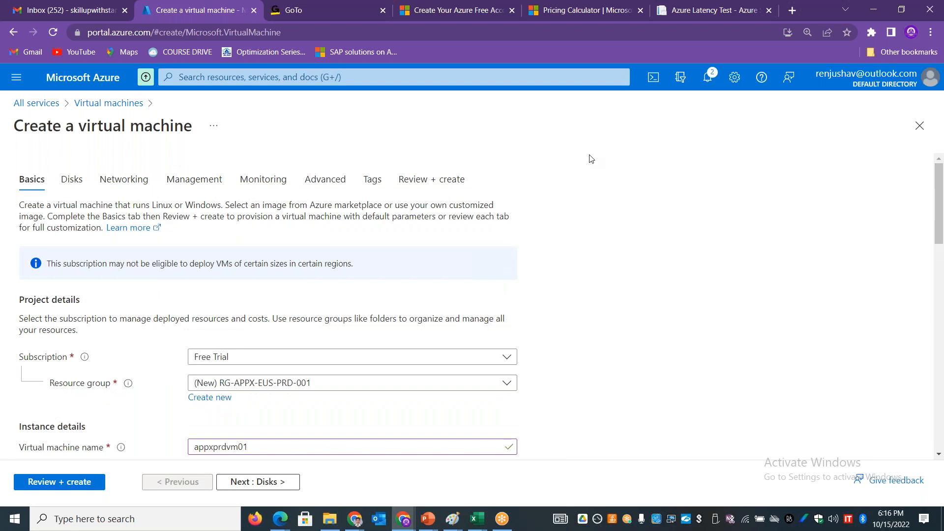
pyautogui.click(69, 186)
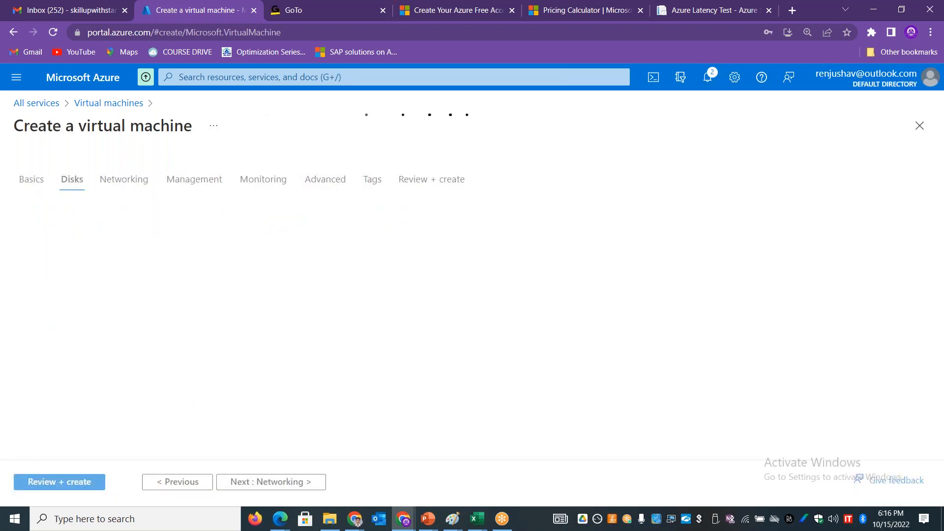
pyautogui.click(124, 184)
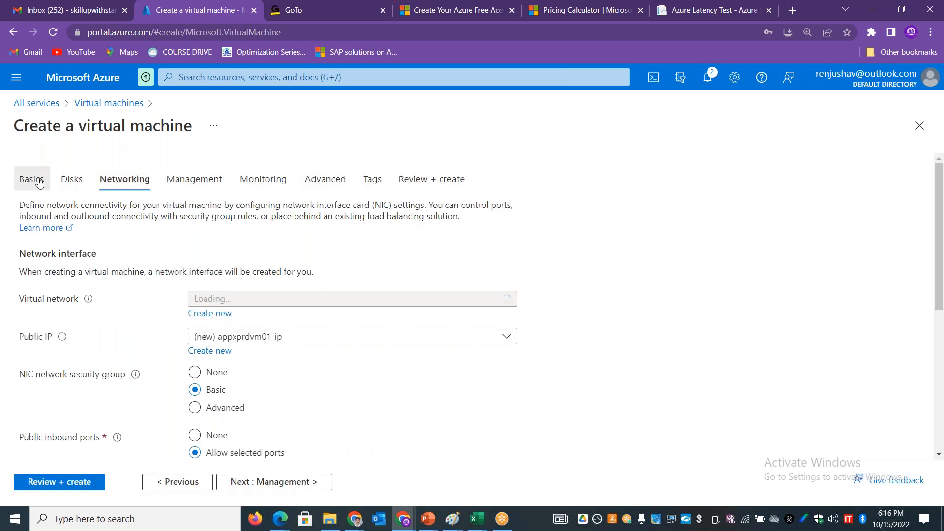
pyautogui.moveTo(942, 257); pyautogui.dragTo(942, 446)
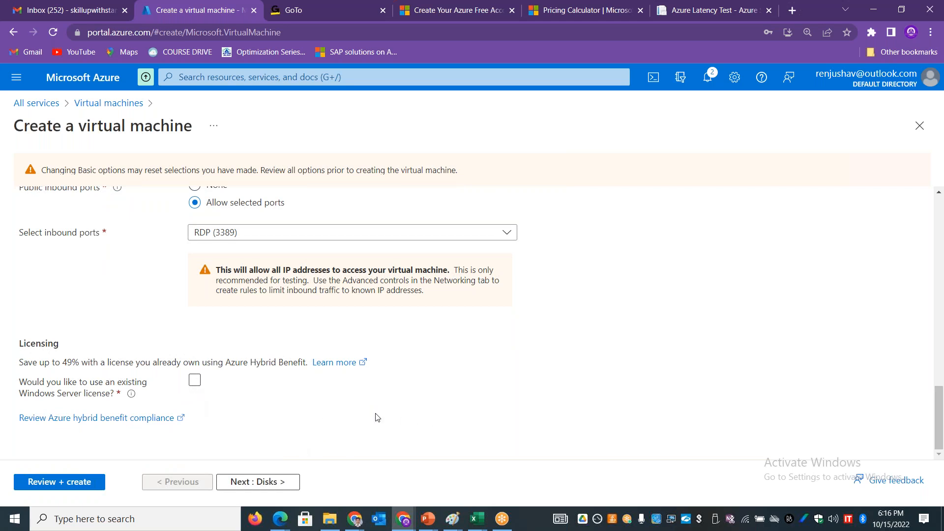
pyautogui.moveTo(64, 361); pyautogui.dragTo(121, 364)
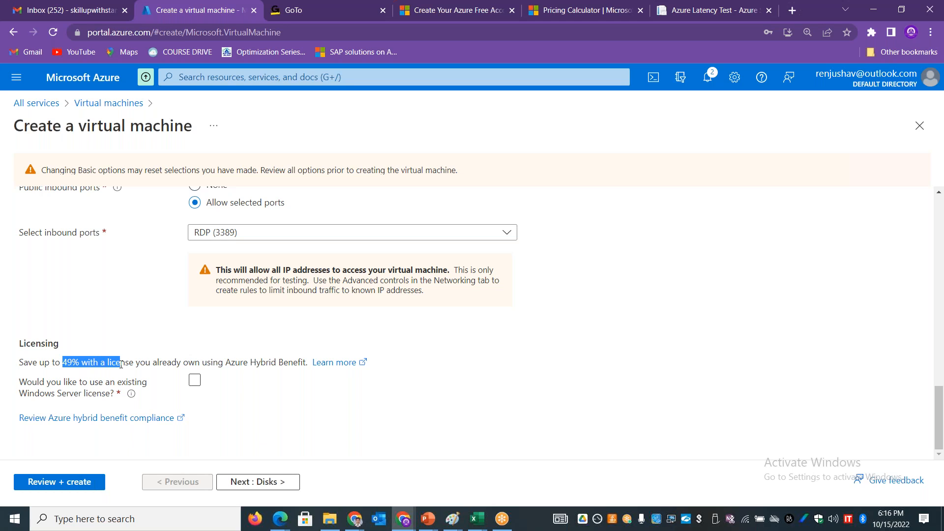
# Step: Run the Review + create validation for the virtual machine and examine its hourly price under Product details
pyautogui.moveTo(939, 417); pyautogui.dragTo(937, 221)
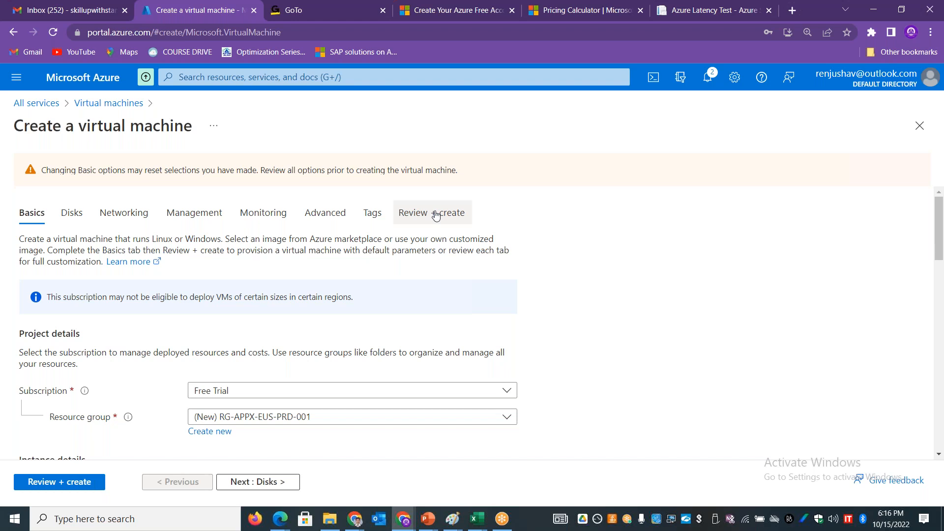
pyautogui.click(449, 212)
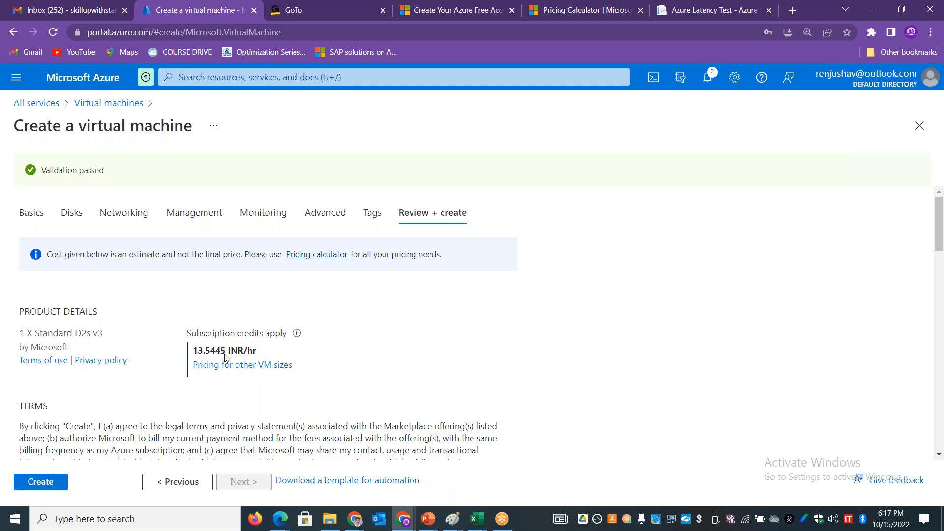
pyautogui.moveTo(194, 356); pyautogui.dragTo(204, 356)
pyautogui.moveTo(258, 351); pyautogui.dragTo(244, 351)
pyautogui.click(276, 359)
pyautogui.moveTo(940, 219); pyautogui.dragTo(940, 194)
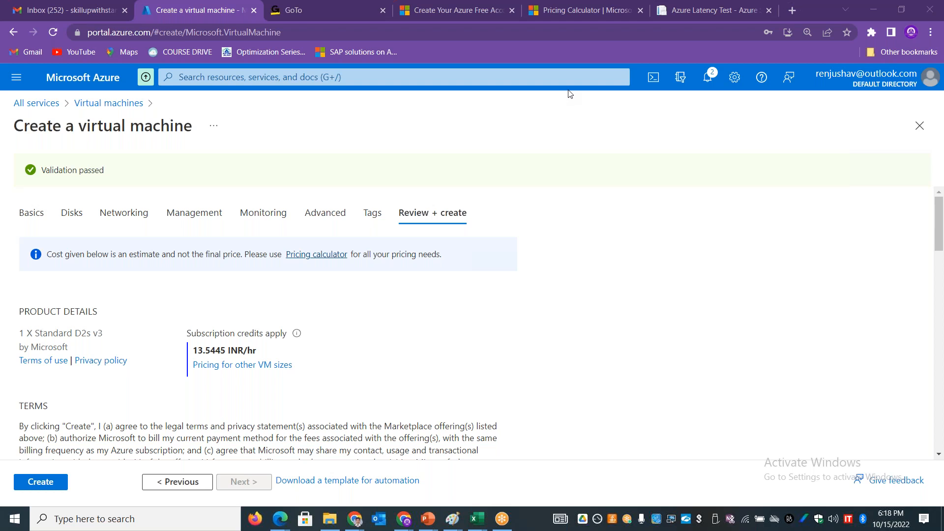
# Step: Switch to the AZURE-WEEK2-COMPUTE workbook in Excel and enter "Instance type 1 - 4 GB Memory, 2 CPU" in C11
pyautogui.hotkey('alt', 'Tab')
pyautogui.hotkey('alt', 'Tab')
pyautogui.hotkey('alt', 'Tab')
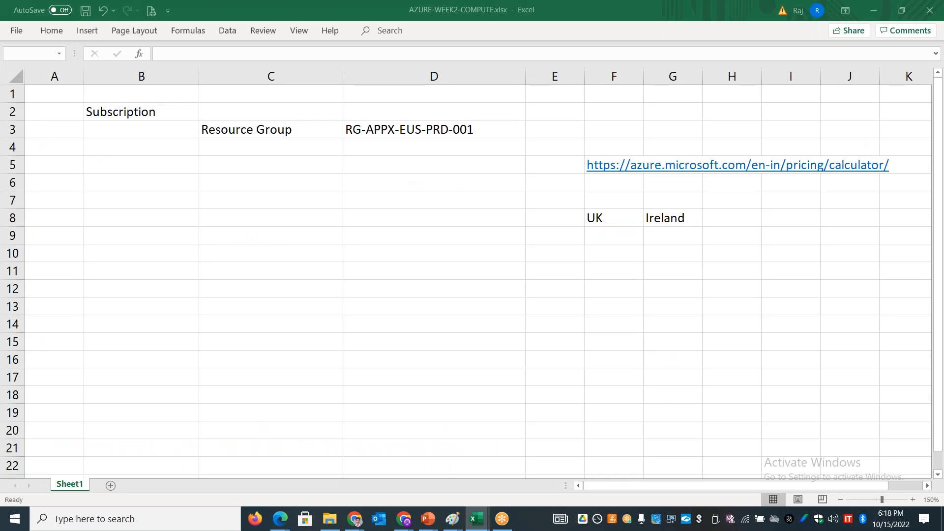
pyautogui.click(249, 275)
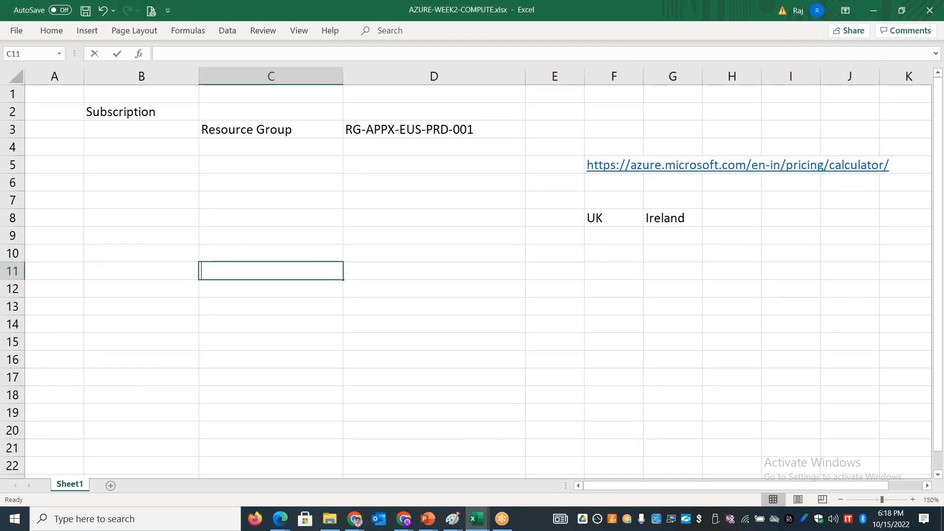
pyautogui.write('Instance ty')
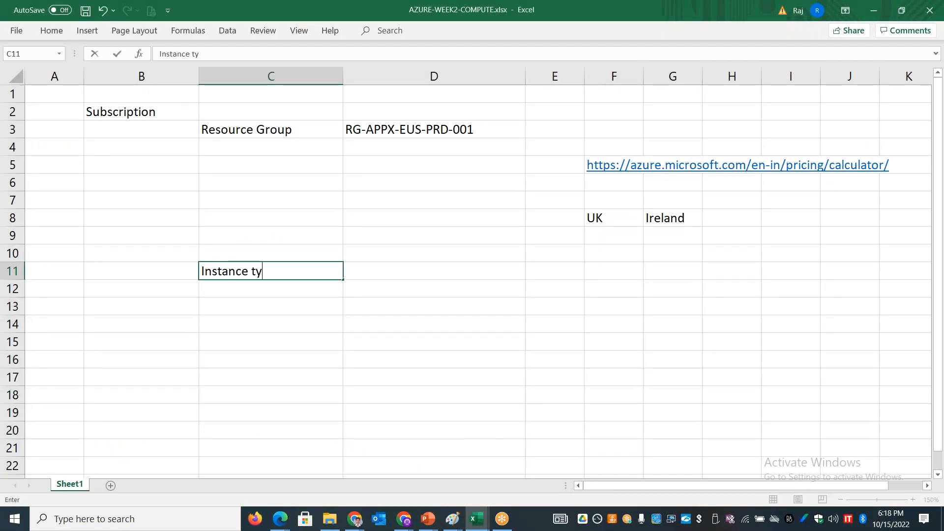
pyautogui.write('pe 1 - x')
pyautogui.press('BackSpace')
pyautogui.write('4')
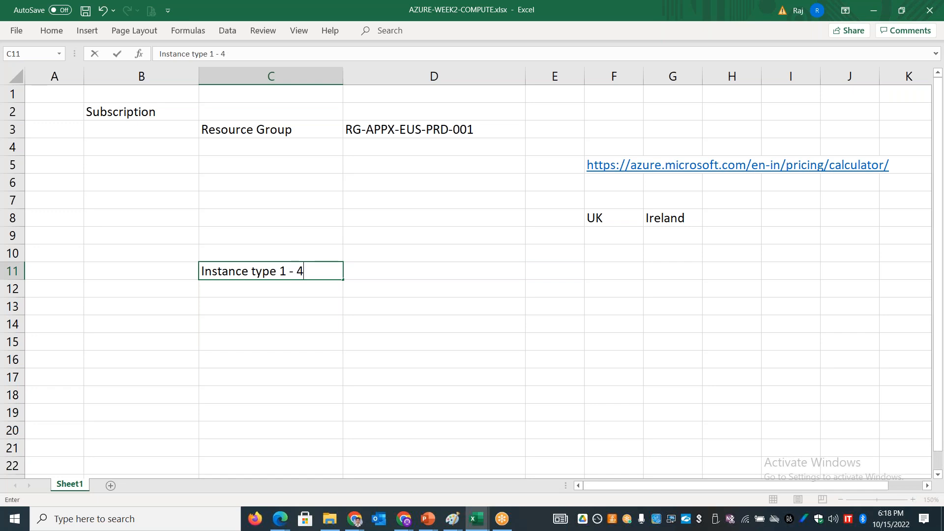
pyautogui.write(' GB Memo')
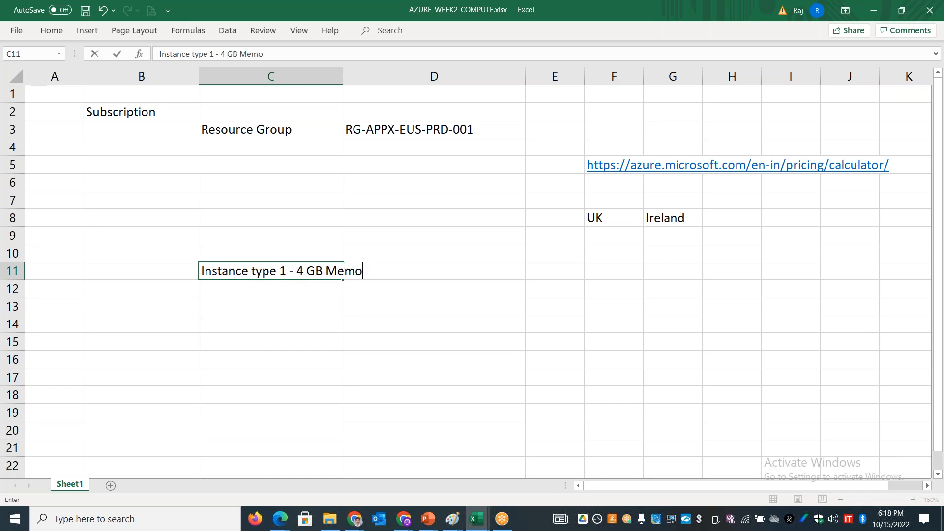
pyautogui.write('ry, 2 CPU')
pyautogui.click(324, 188)
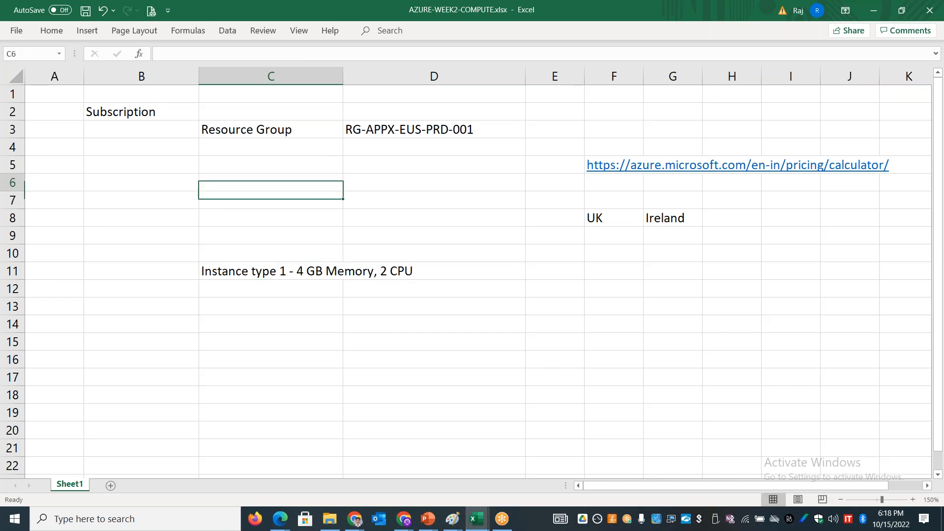
# Step: Widen column C to about 37 characters and enter "Instance type 2 - 2 GB Memory, 1 CPU" in C13
pyautogui.moveTo(343, 76); pyautogui.dragTo(452, 78)
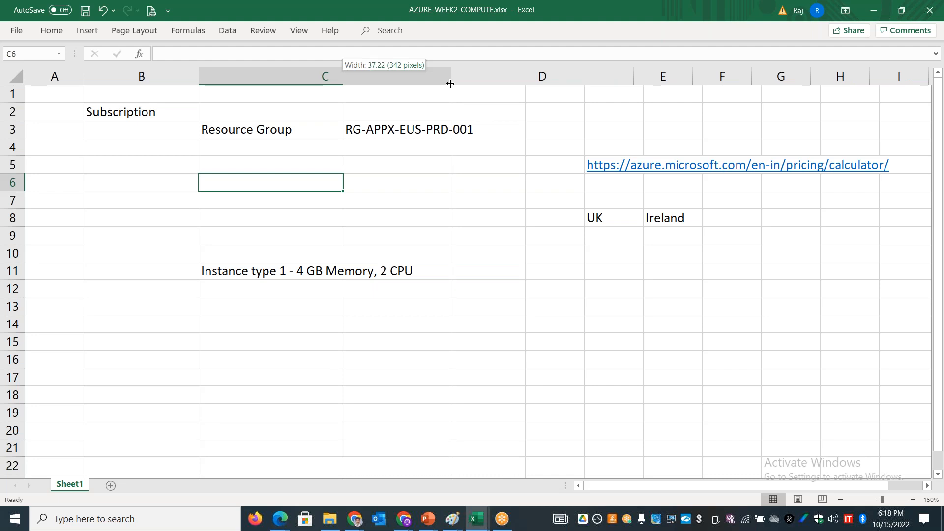
pyautogui.click(273, 308)
pyautogui.write('Inst')
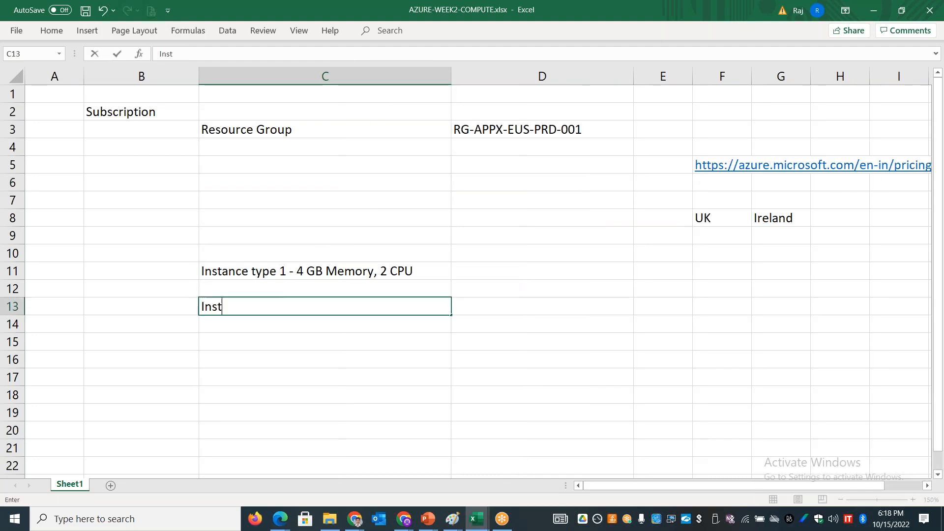
pyautogui.write('ance type')
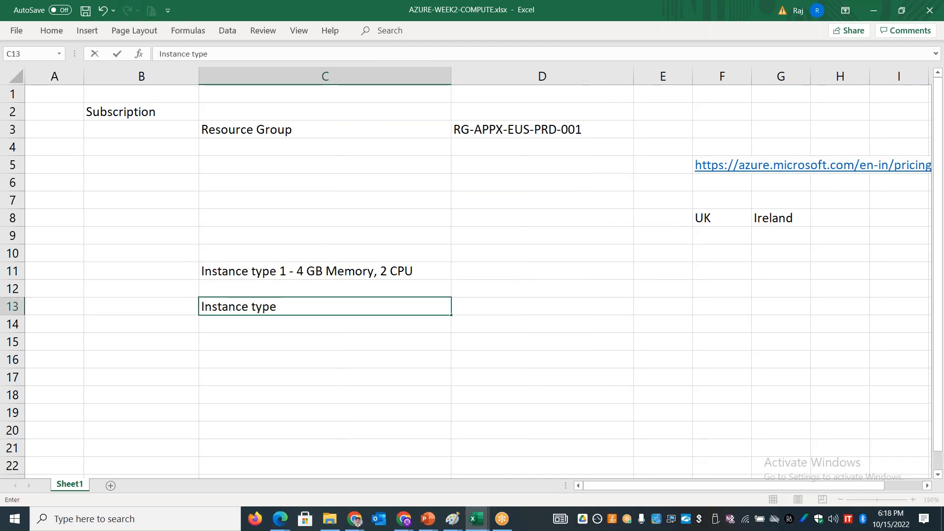
pyautogui.write(' 2 - 2 GB Memory')
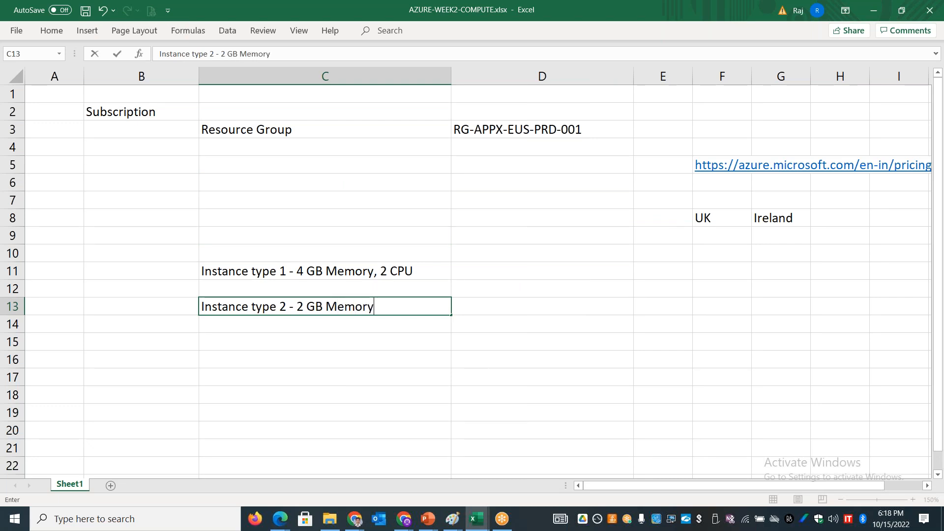
pyautogui.write(', 1 CPU')
pyautogui.click(267, 393)
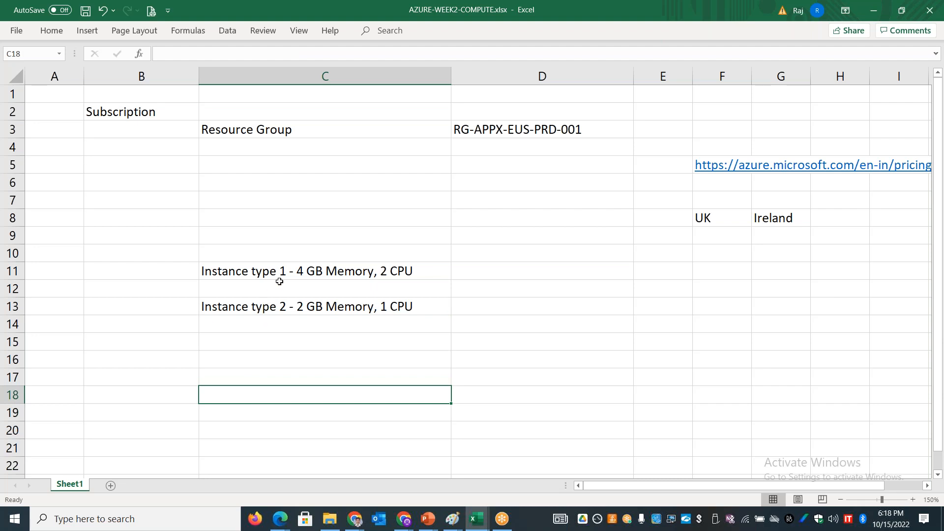
# Step: Enter "10 days" in D11 for instance type 1 and "20 days" in D13 for instance type 2
pyautogui.click(301, 271)
pyautogui.doubleClick(301, 271)
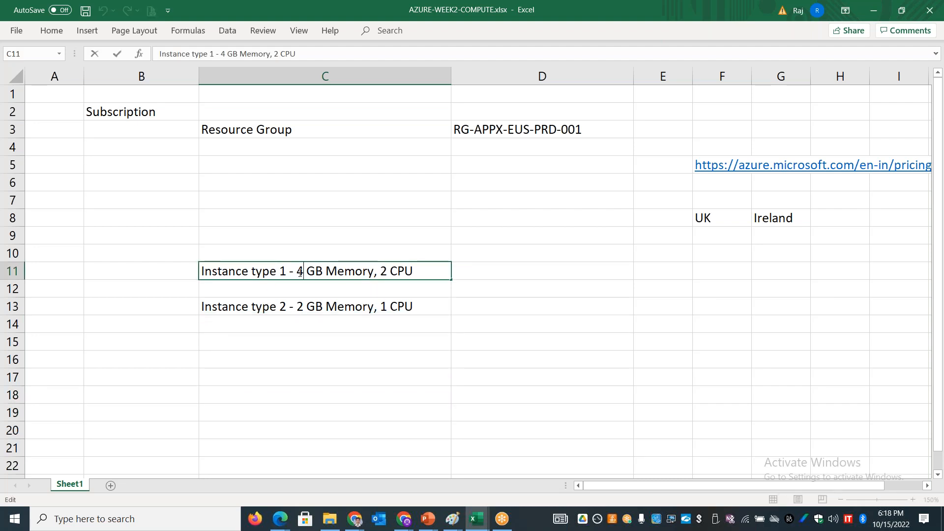
pyautogui.moveTo(301, 271); pyautogui.dragTo(449, 273)
pyautogui.click(476, 272)
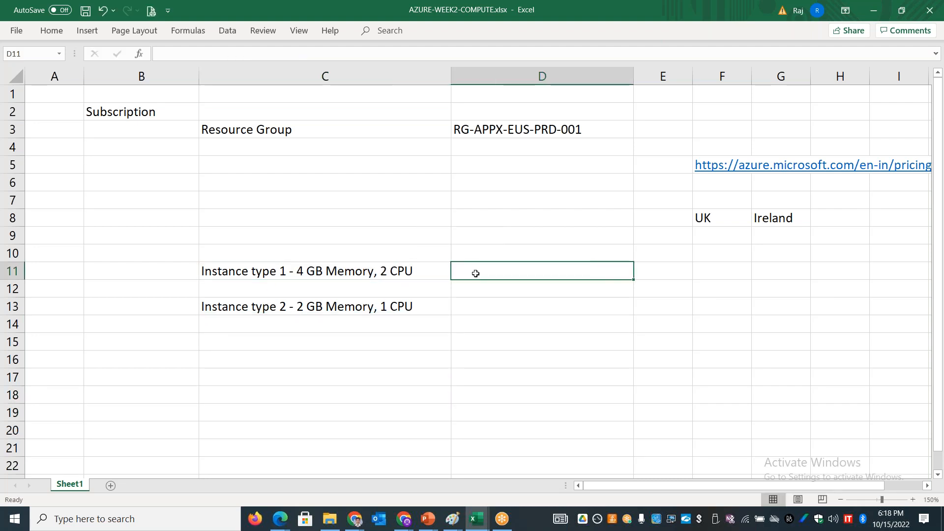
pyautogui.write('10 days')
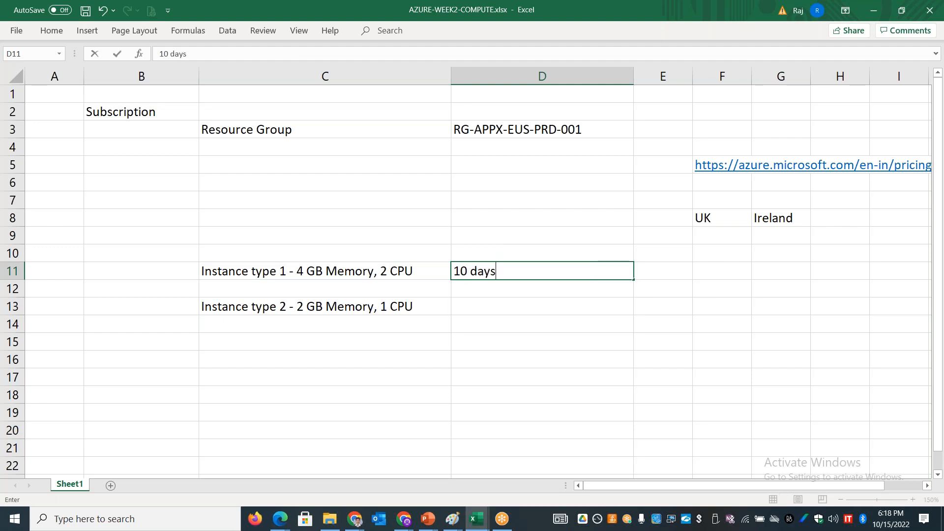
pyautogui.press('Return')
pyautogui.press('Return')
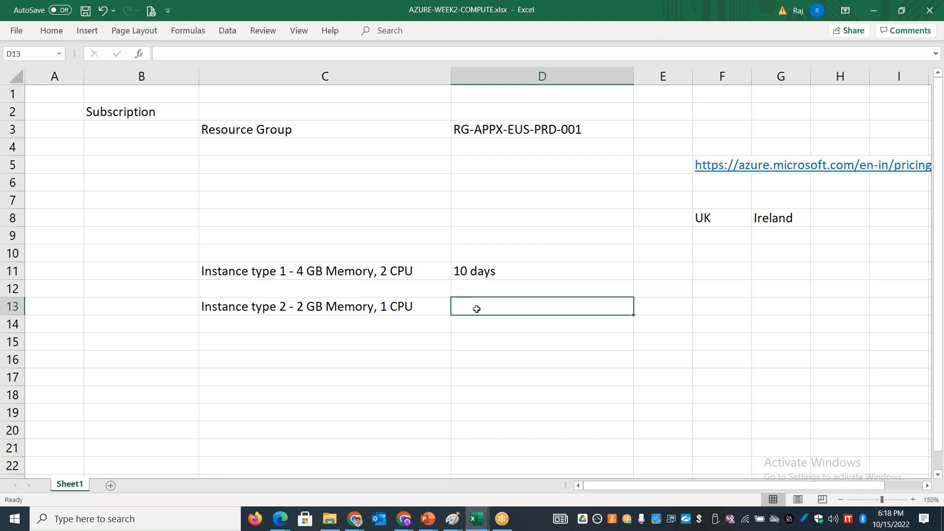
pyautogui.write('20 days')
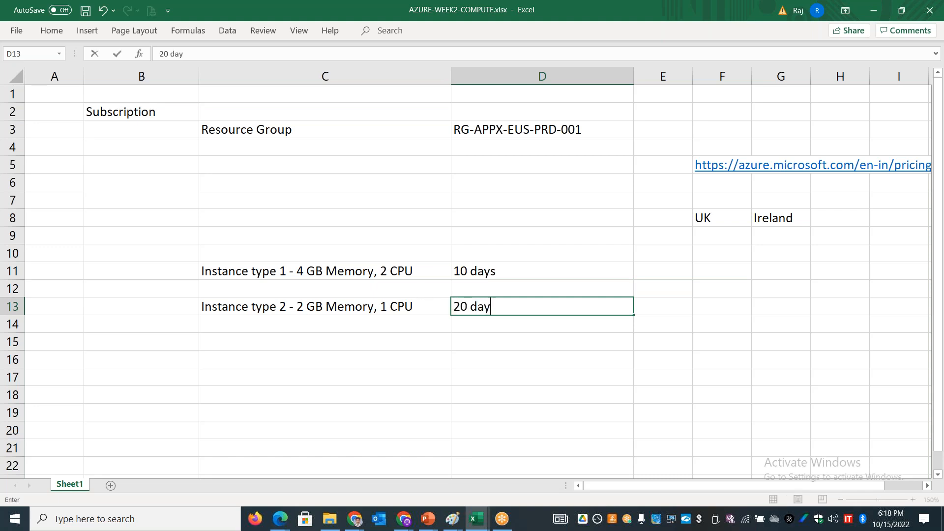
pyautogui.click(500, 357)
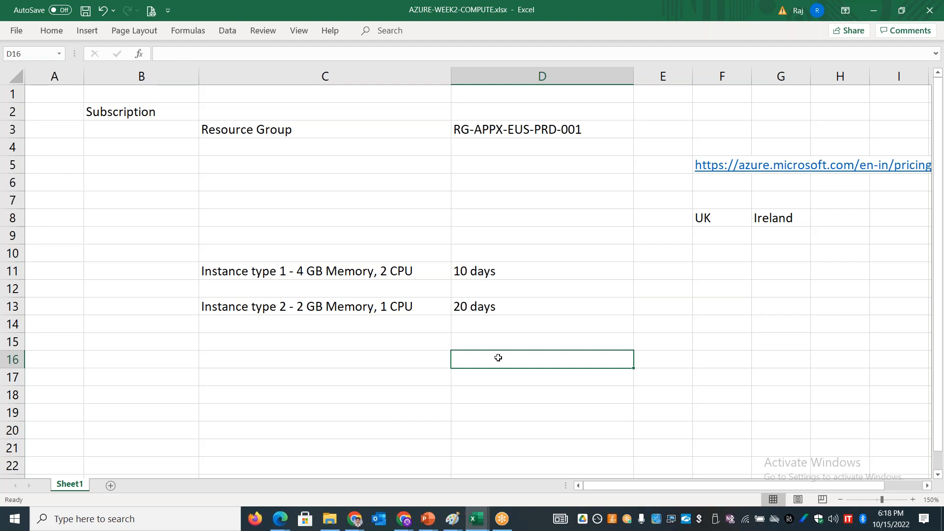
# Step: Examine the instance type entries in C11 and C13, and the VM's hourly price in the Azure portal in Chrome
pyautogui.doubleClick(502, 272)
pyautogui.doubleClick(425, 271)
pyautogui.moveTo(425, 271); pyautogui.dragTo(191, 272)
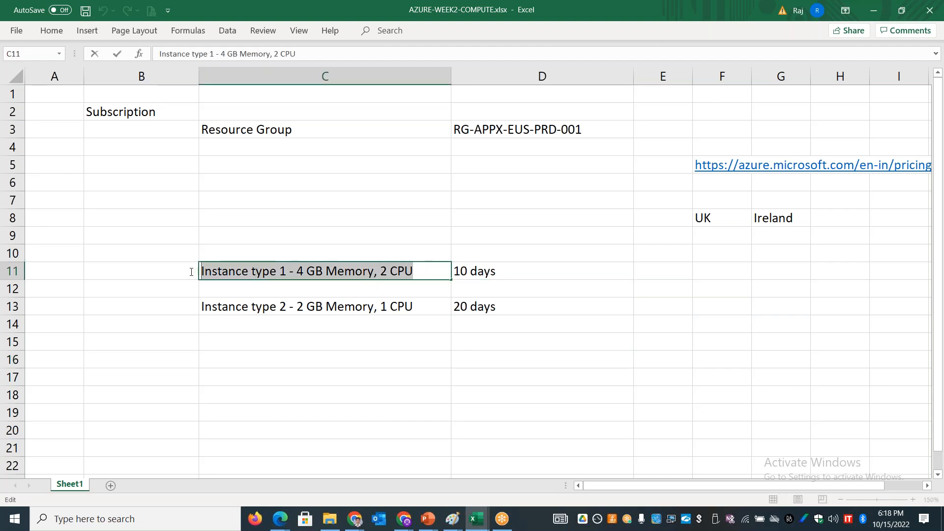
pyautogui.doubleClick(428, 306)
pyautogui.moveTo(428, 305); pyautogui.dragTo(194, 302)
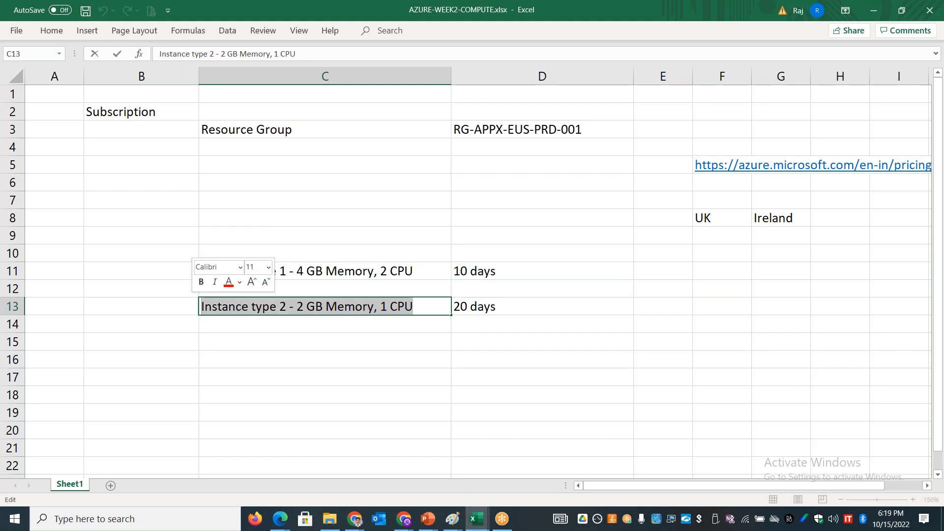
pyautogui.hotkey('alt', 'Tab')
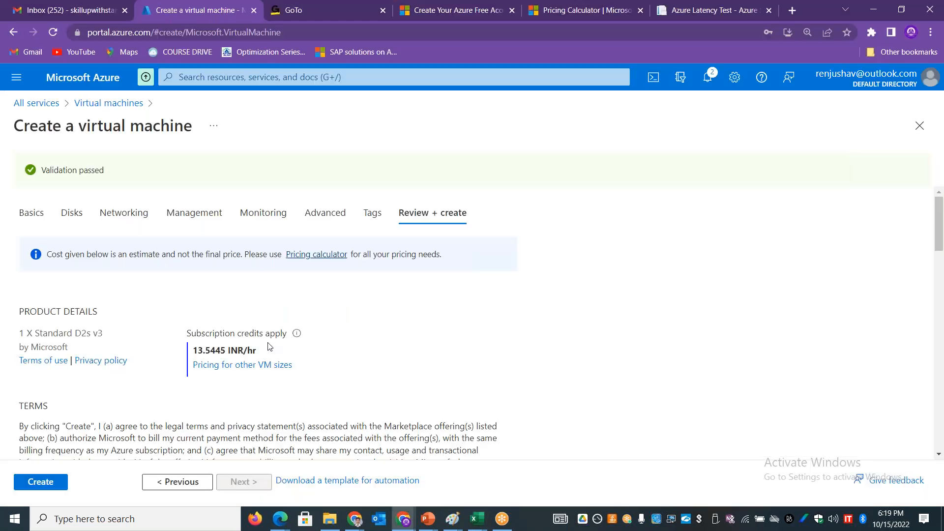
pyautogui.moveTo(261, 351); pyautogui.dragTo(250, 354)
# Step: Return to the Excel workbook, enter "Monthly" in D15 and highlight the instance usage notes in C11:D15
pyautogui.hotkey('alt', 'Tab')
pyautogui.click(502, 343)
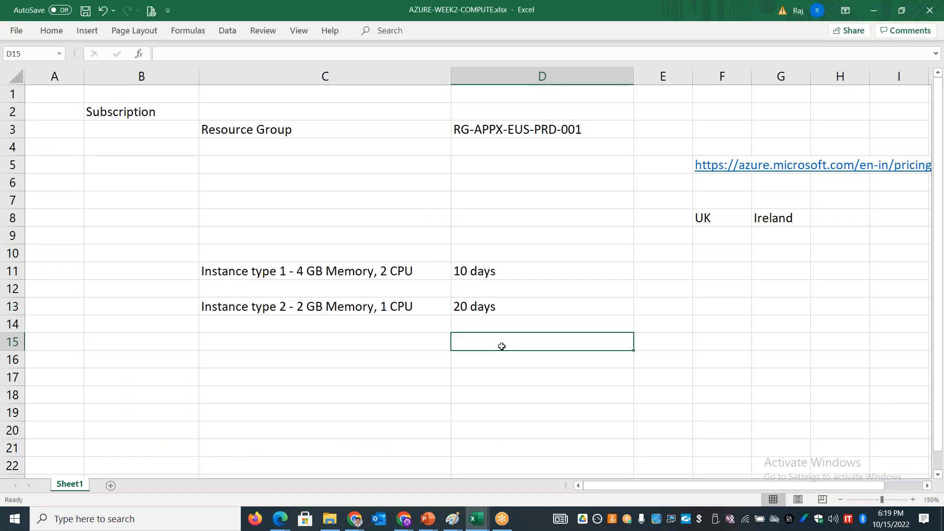
pyautogui.write('Monthly')
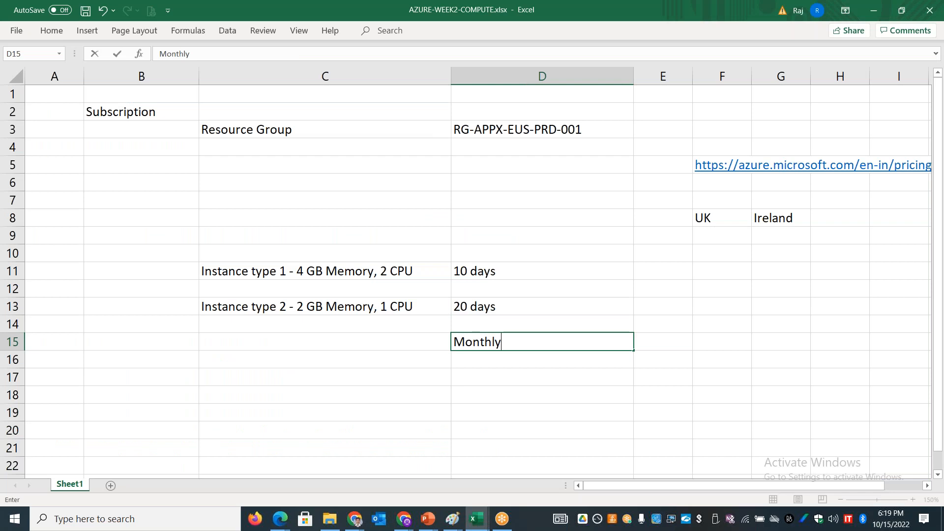
pyautogui.moveTo(500, 274); pyautogui.dragTo(505, 307)
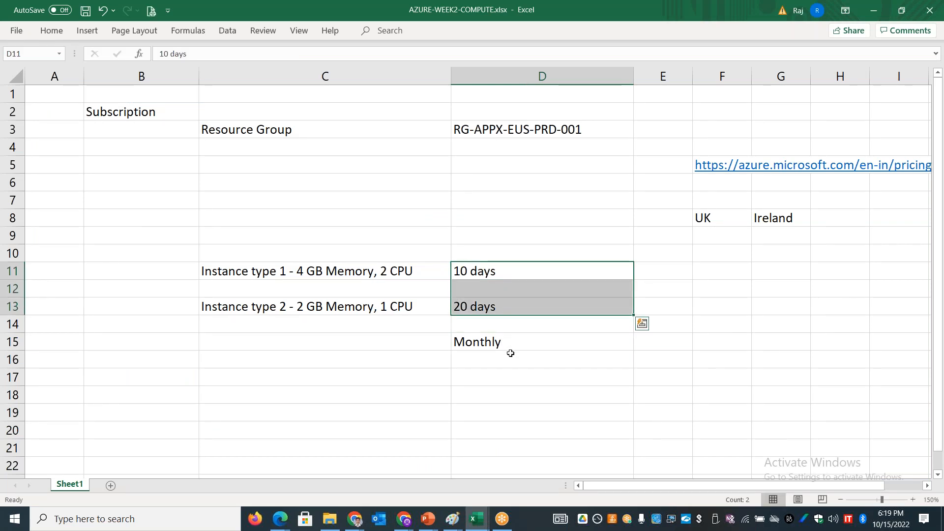
pyautogui.moveTo(381, 273); pyautogui.dragTo(535, 344)
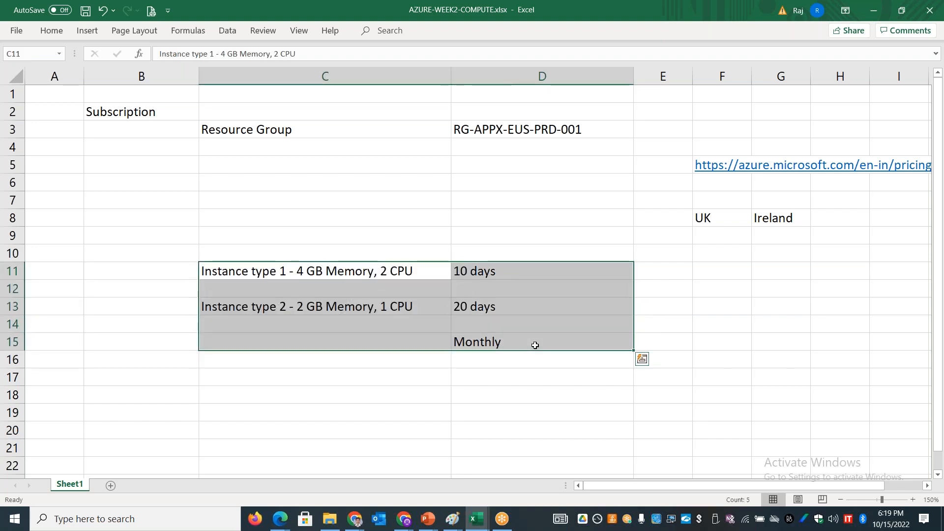
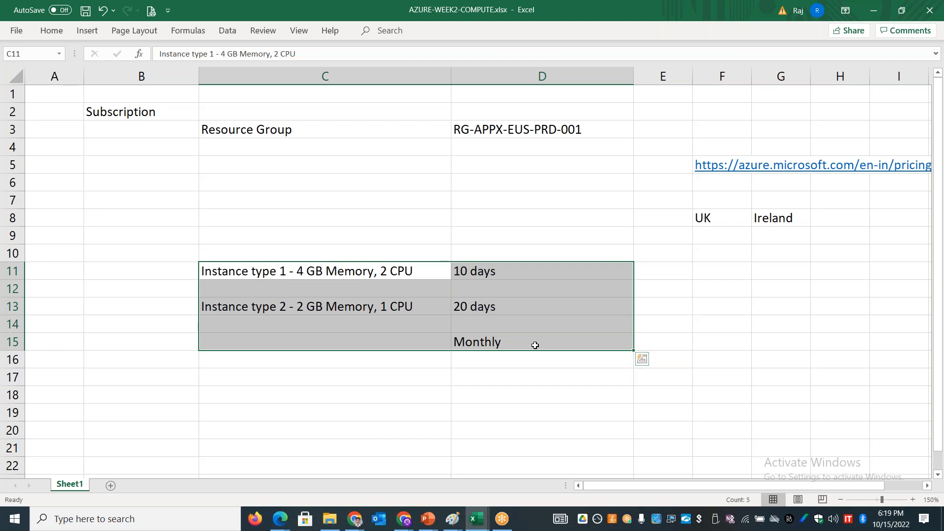
# Step: Switch to the Azure portal in Chrome and search its services for "policy", then dismiss the search
pyautogui.hotkey('alt', 'Tab')
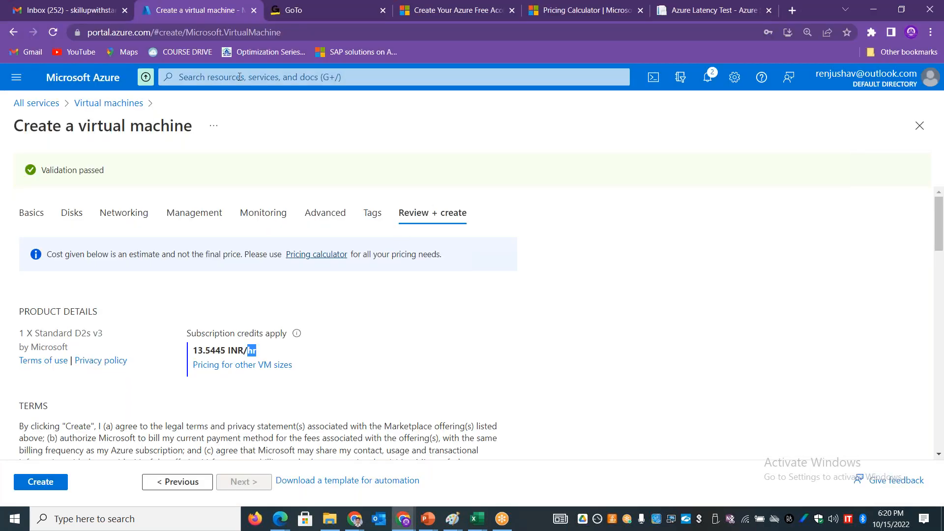
pyautogui.click(239, 77)
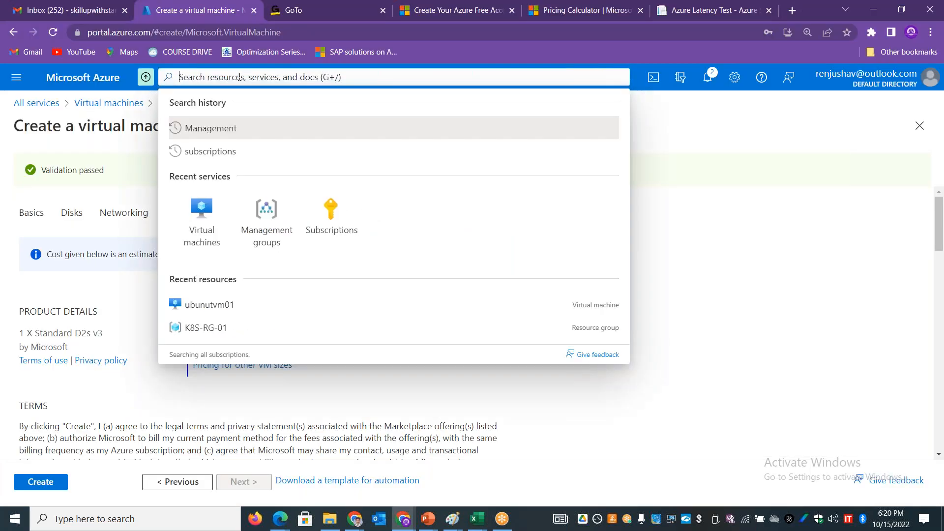
pyautogui.write('policy')
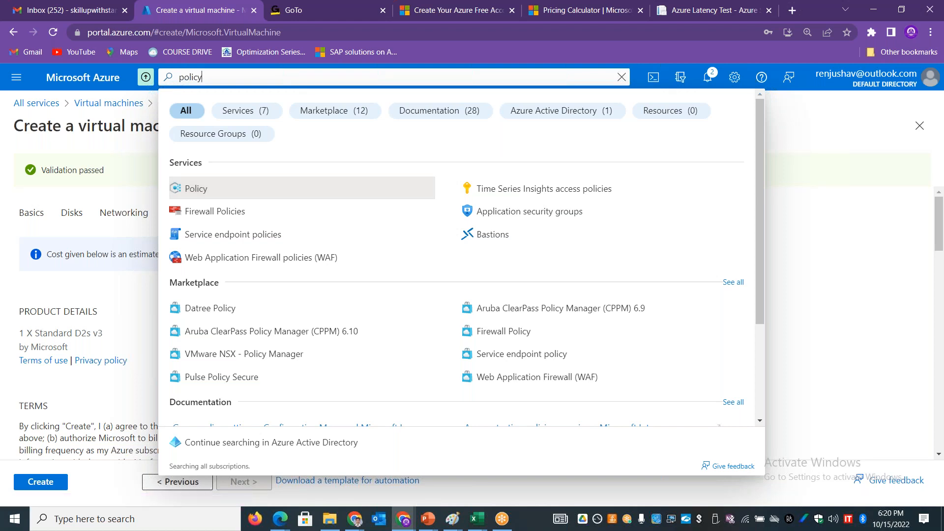
pyautogui.click(14, 152)
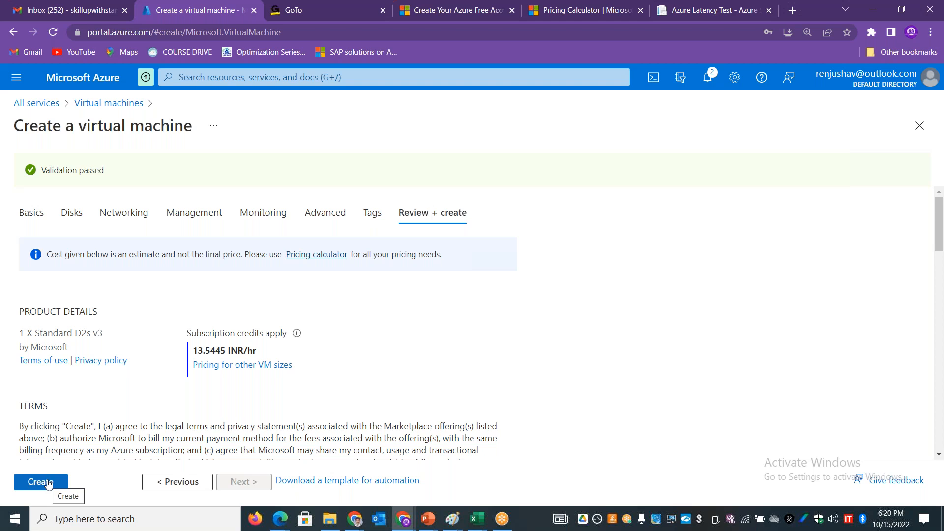
# Step: Switch to the AZURE-WEEK1-TRAINING_NOTES workbook in Excel and examine the Azure Support Plans sheet, including the Basic, Developer and Standard plans and their costs
pyautogui.hotkey('alt', 'Tab')
pyautogui.press('Tab')
pyautogui.press('Tab')
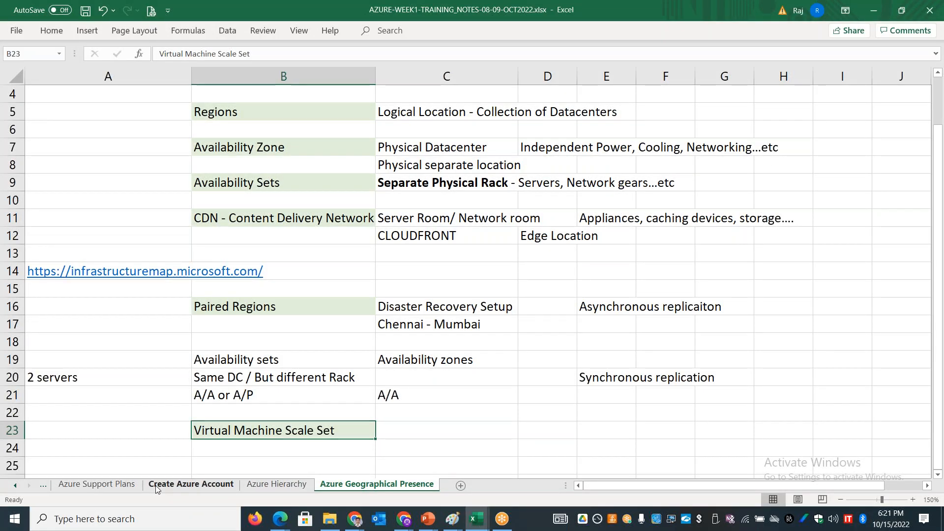
pyautogui.click(191, 484)
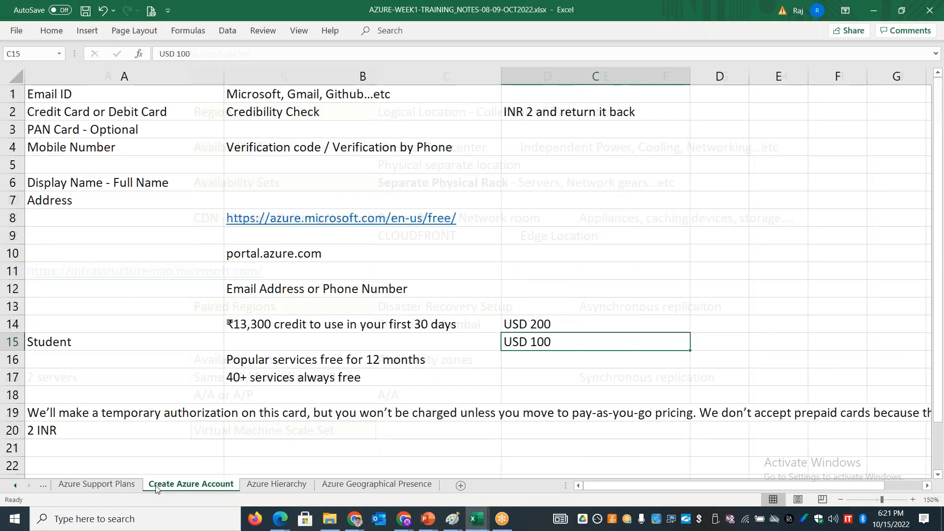
pyautogui.click(114, 486)
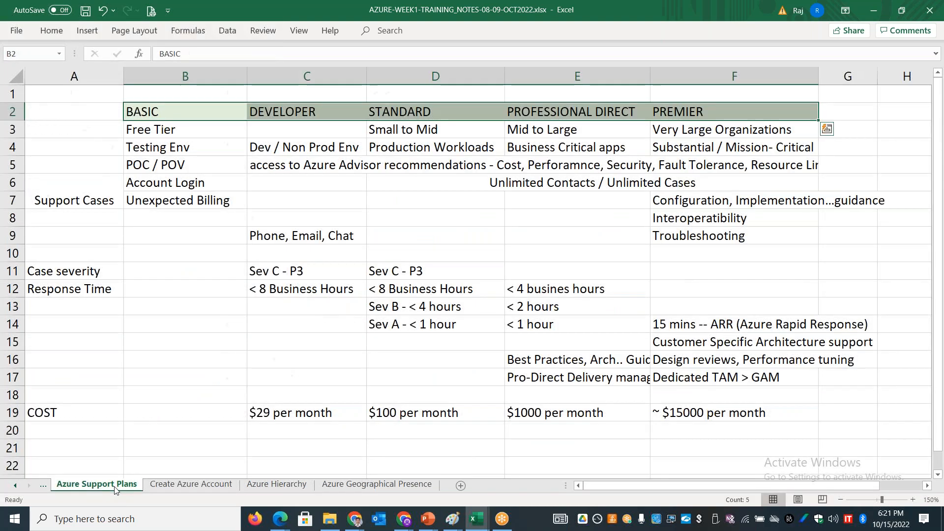
pyautogui.click(157, 109)
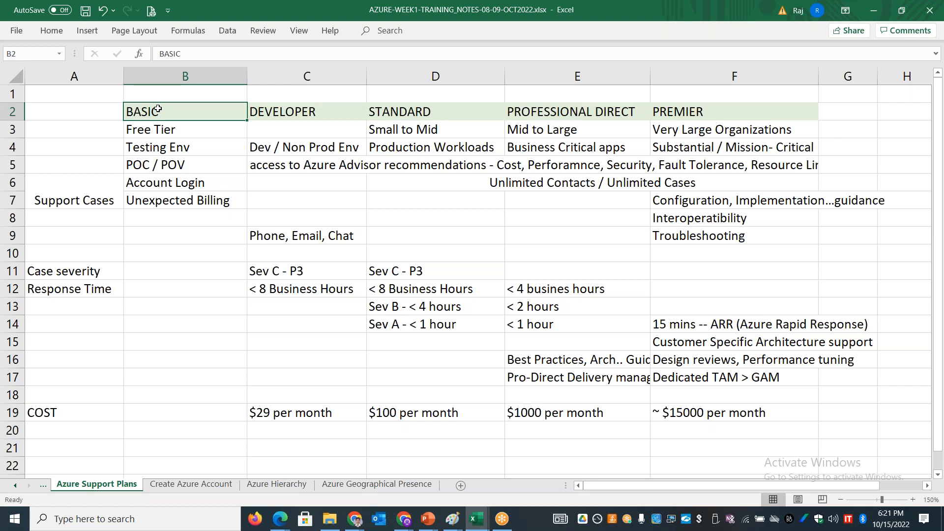
pyautogui.click(299, 114)
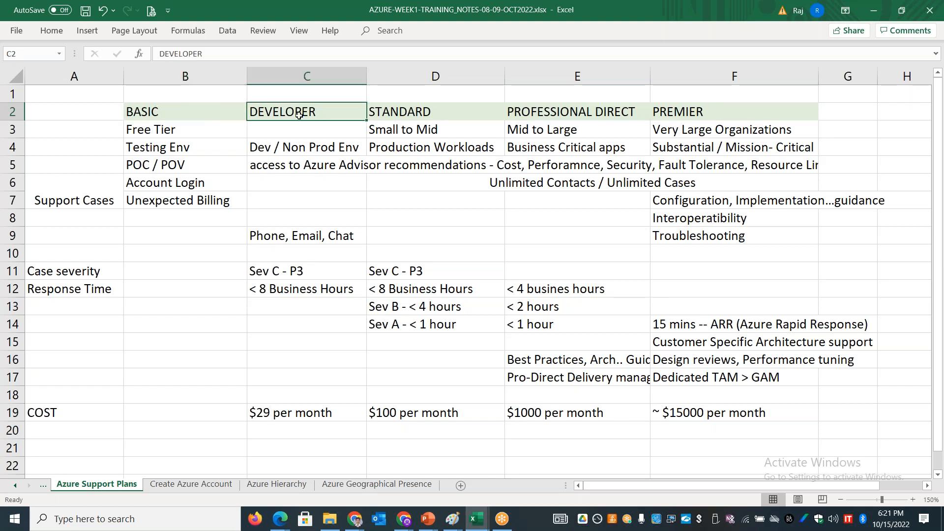
pyautogui.click(305, 415)
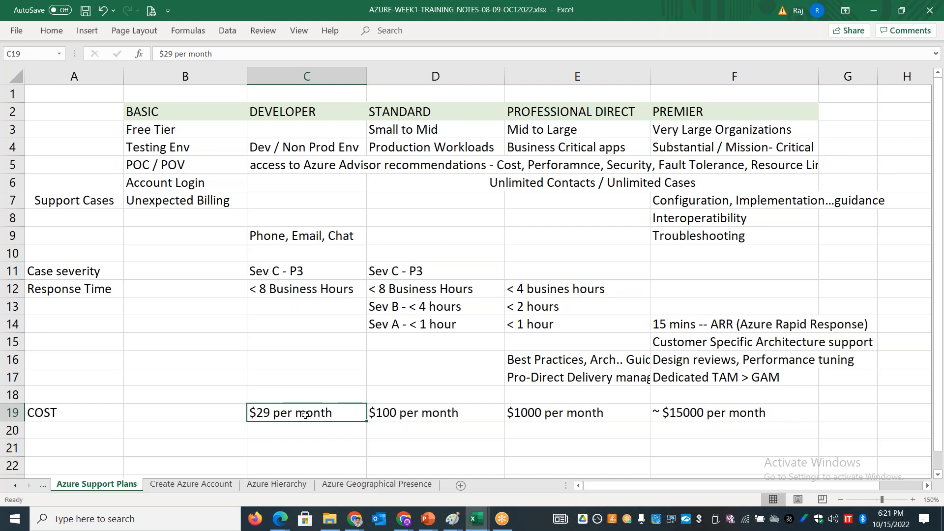
pyautogui.click(441, 114)
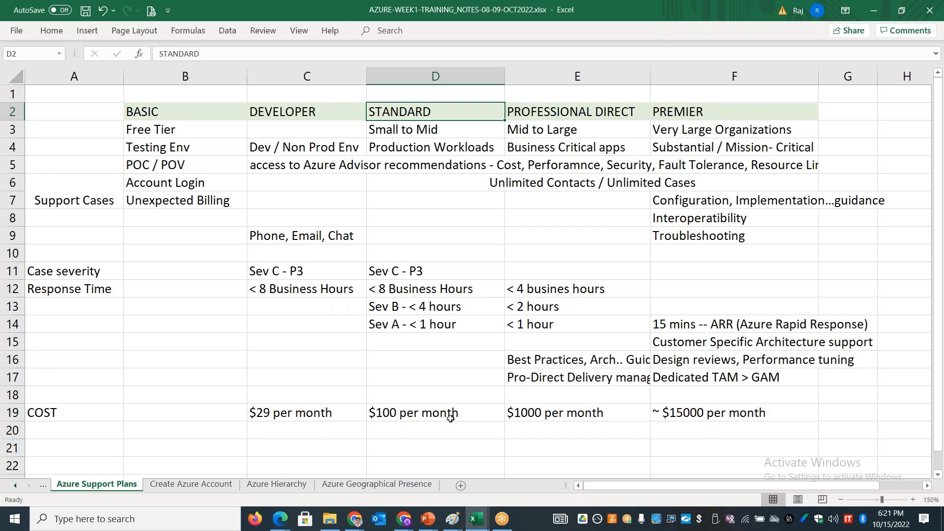
# Step: Return to the Azure portal in Chrome and create the validated Windows Server virtual machine
pyautogui.hotkey('alt', 'Tab')
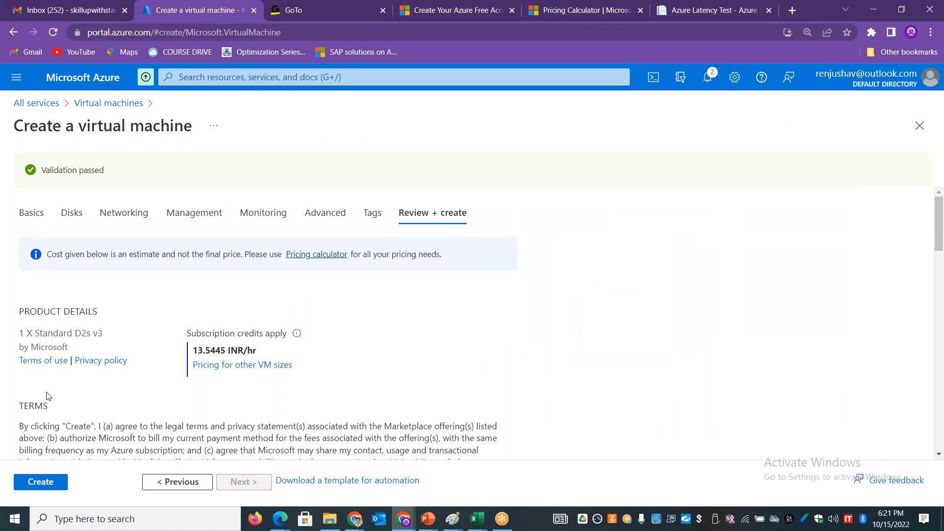
pyautogui.click(51, 484)
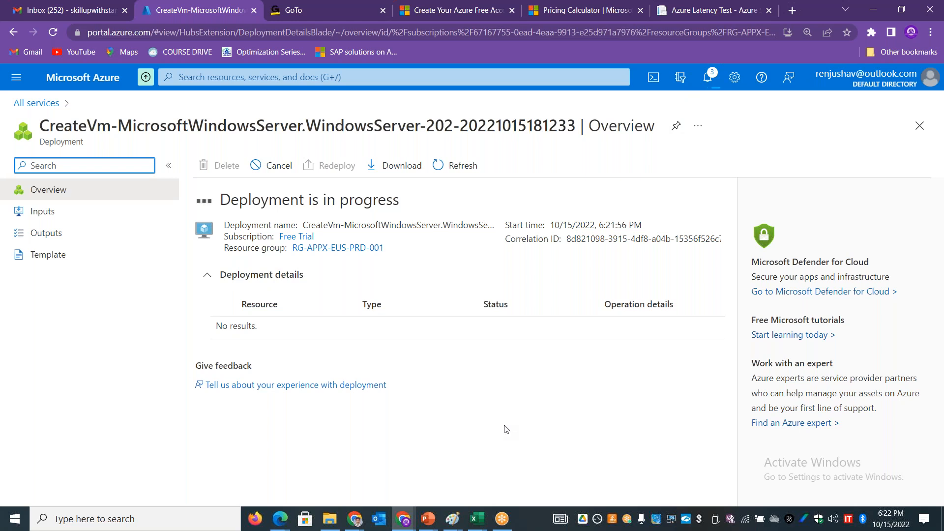
pyautogui.click(856, 177)
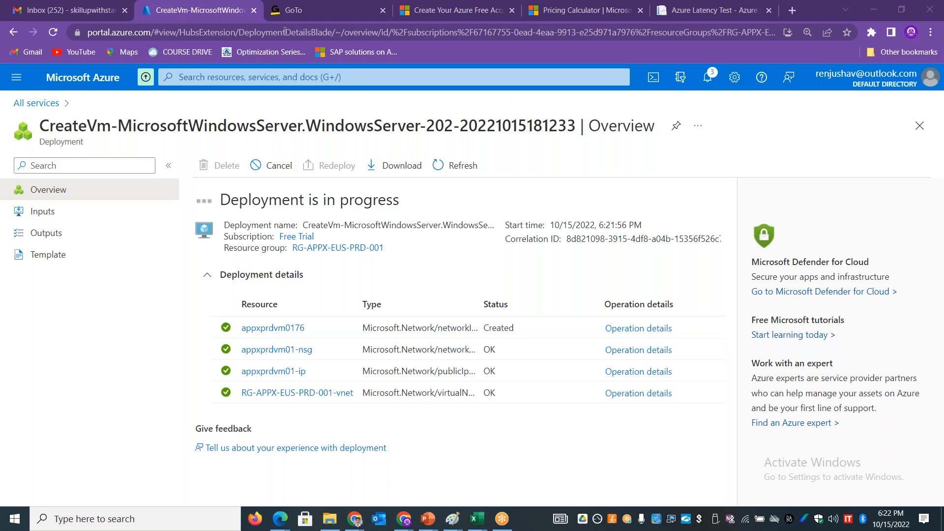
# Step: Duplicate the deployment page into a second browser tab and return to the original tab
pyautogui.rightClick(187, 9)
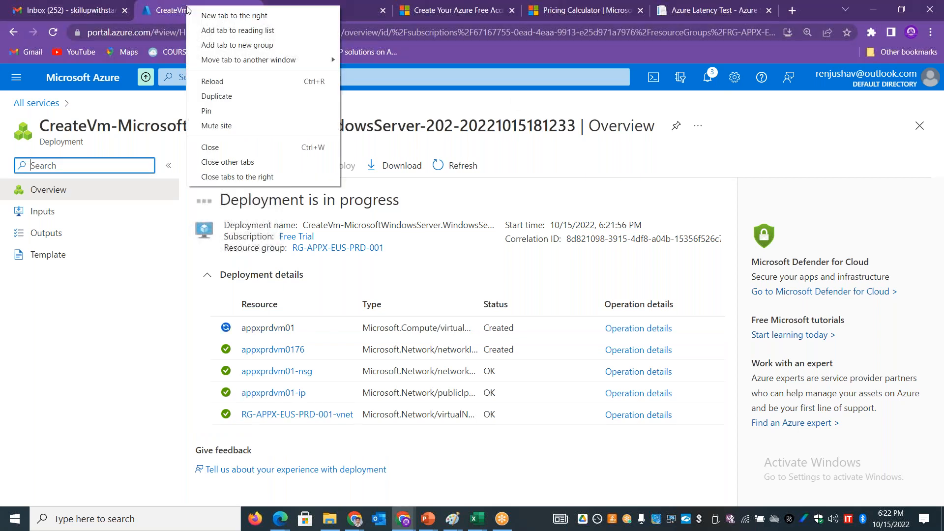
pyautogui.click(220, 98)
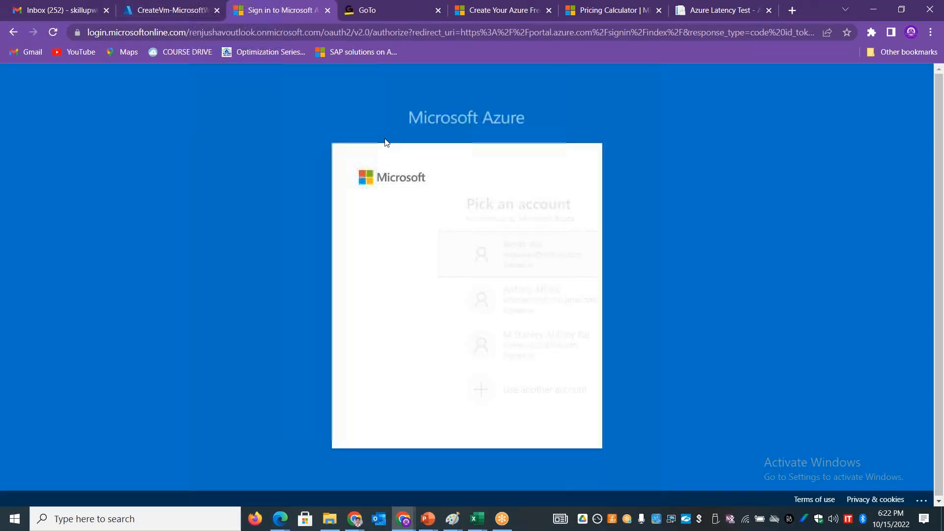
pyautogui.click(461, 260)
pyautogui.click(157, 10)
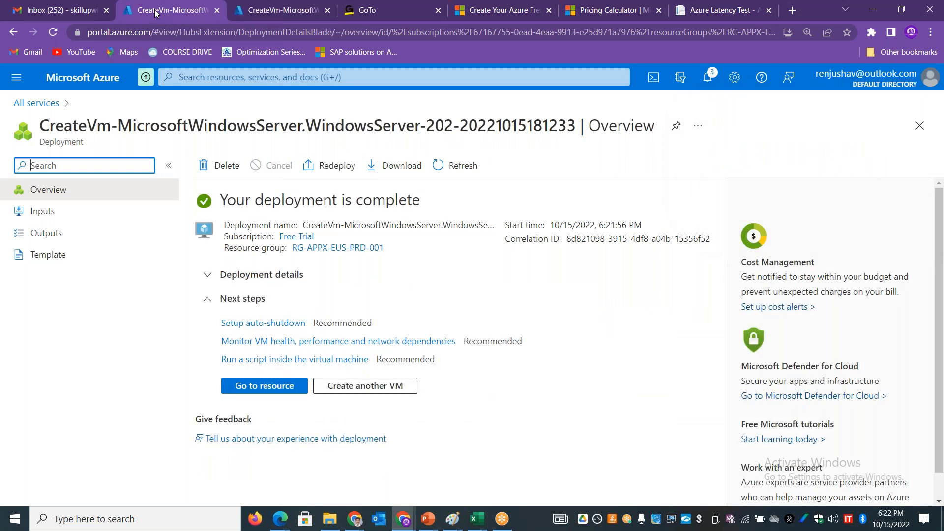
# Step: Open the deployed virtual machine's resource page and review its available sizes and its overview
pyautogui.click(256, 378)
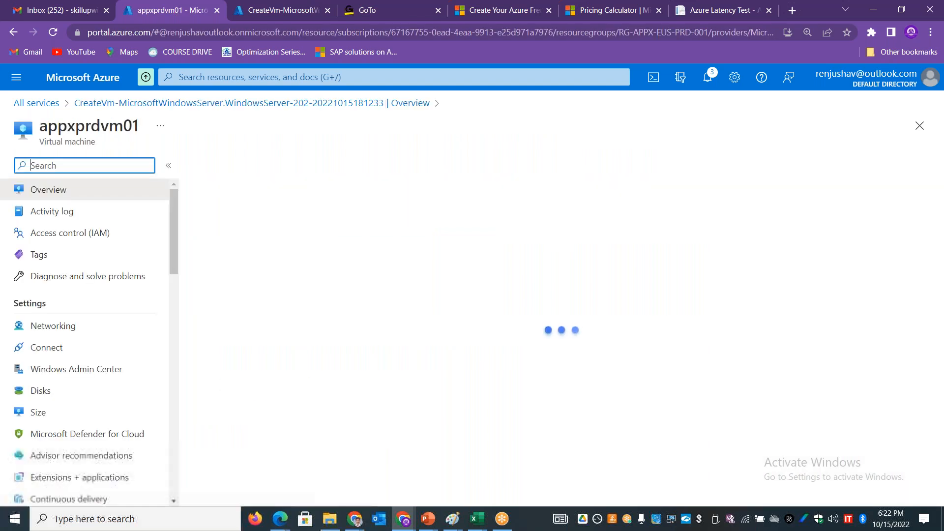
pyautogui.click(56, 420)
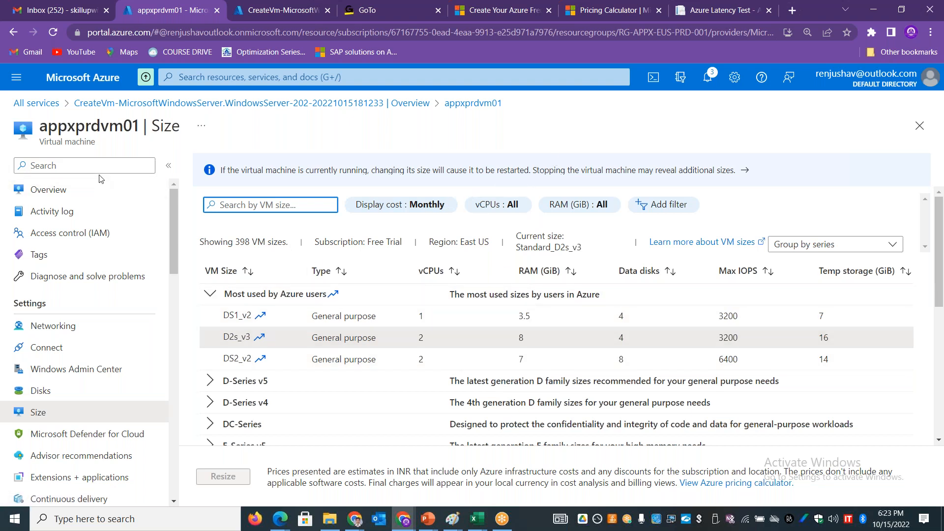
pyautogui.click(76, 190)
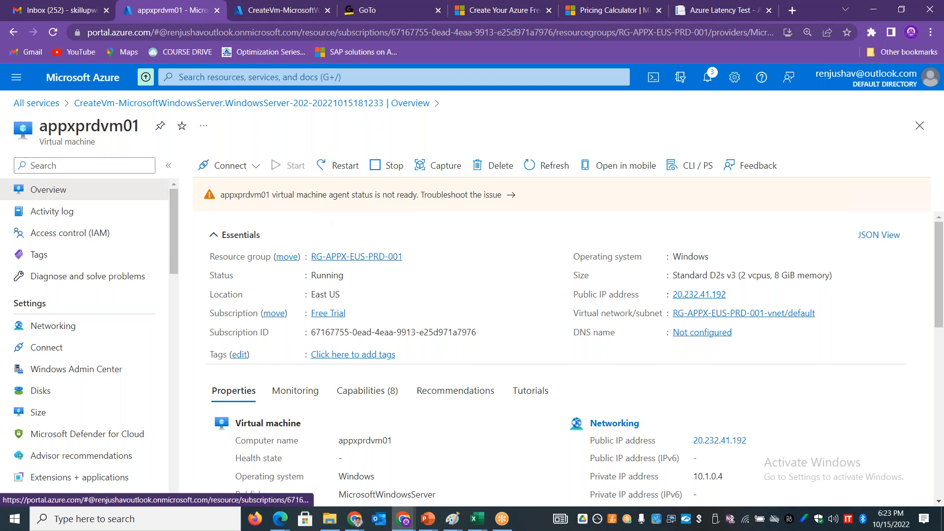
# Step: In the duplicated deployment page, expand the deployment details and check the operation duration for the appxprdvm01 virtual machine
pyautogui.click(258, 10)
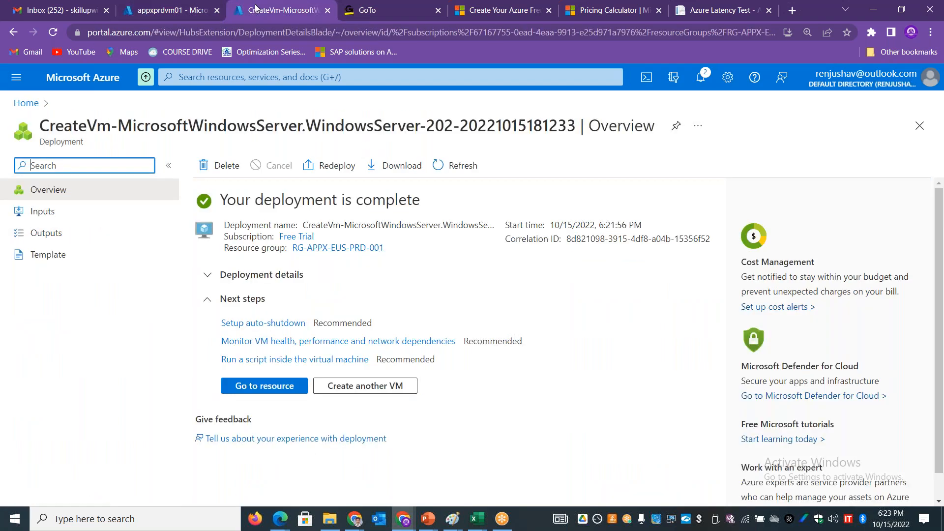
pyautogui.click(210, 285)
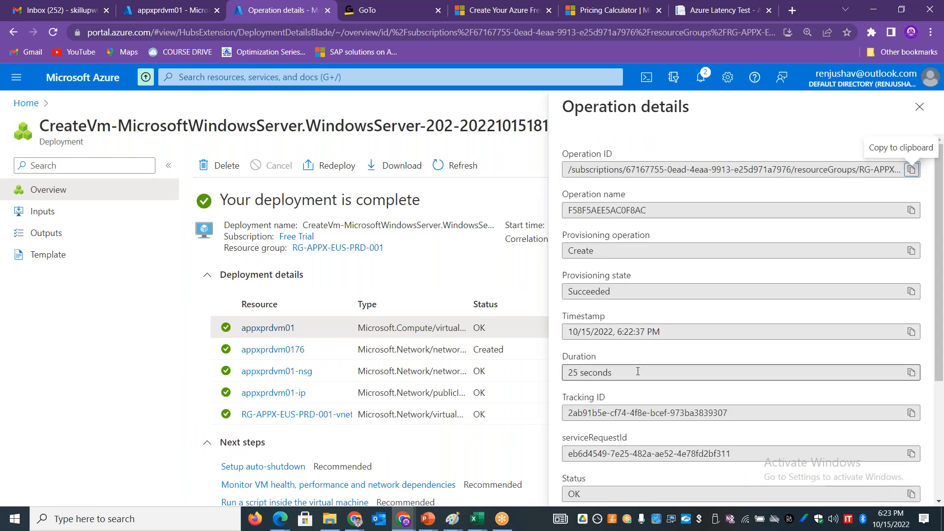
pyautogui.moveTo(629, 374); pyautogui.dragTo(563, 375)
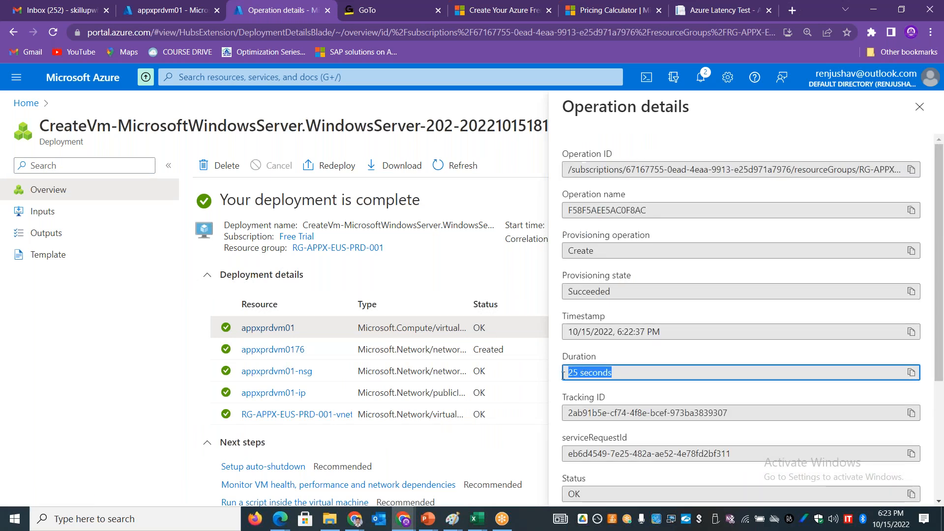
pyautogui.click(919, 106)
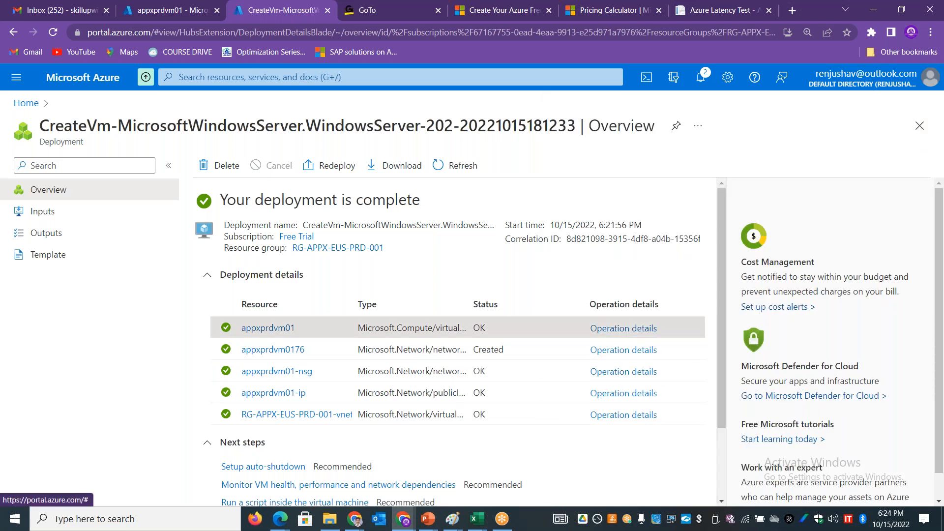
# Step: Widen the resource Type column in the deployment details and check the operation duration for appxprdvm01-ip
pyautogui.moveTo(468, 304); pyautogui.dragTo(543, 304)
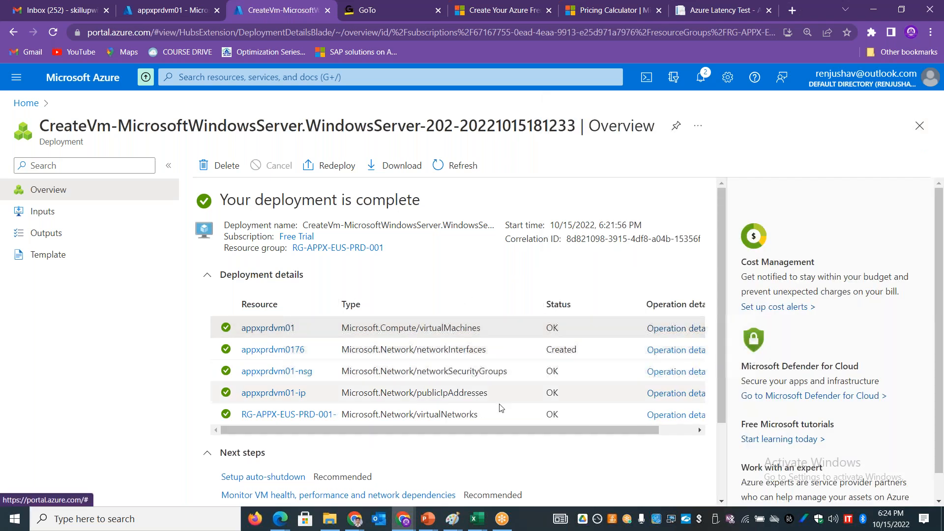
pyautogui.moveTo(567, 430); pyautogui.dragTo(639, 395)
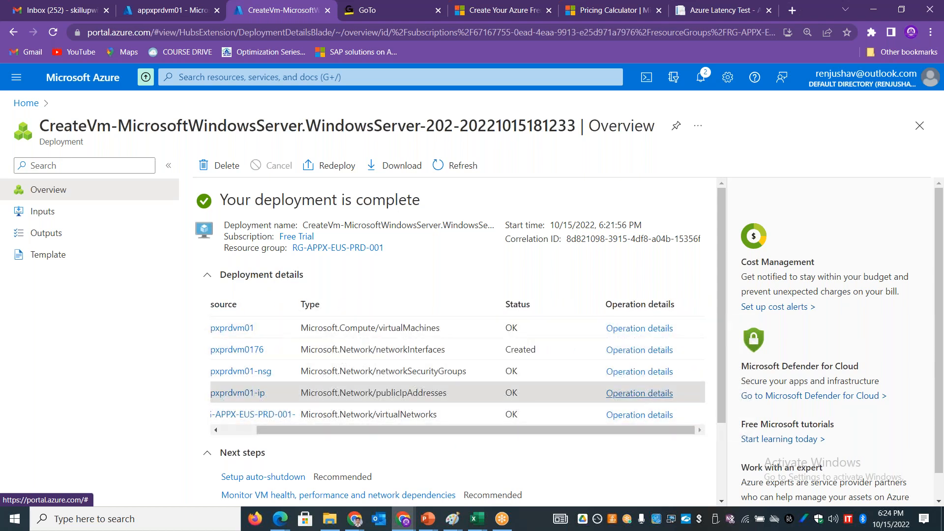
pyautogui.click(640, 394)
pyautogui.moveTo(641, 374); pyautogui.dragTo(558, 374)
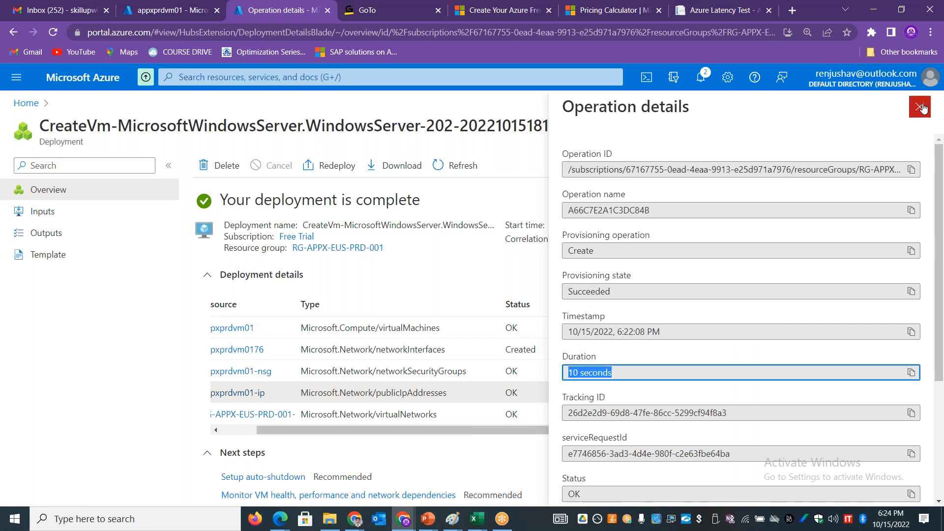
pyautogui.click(920, 107)
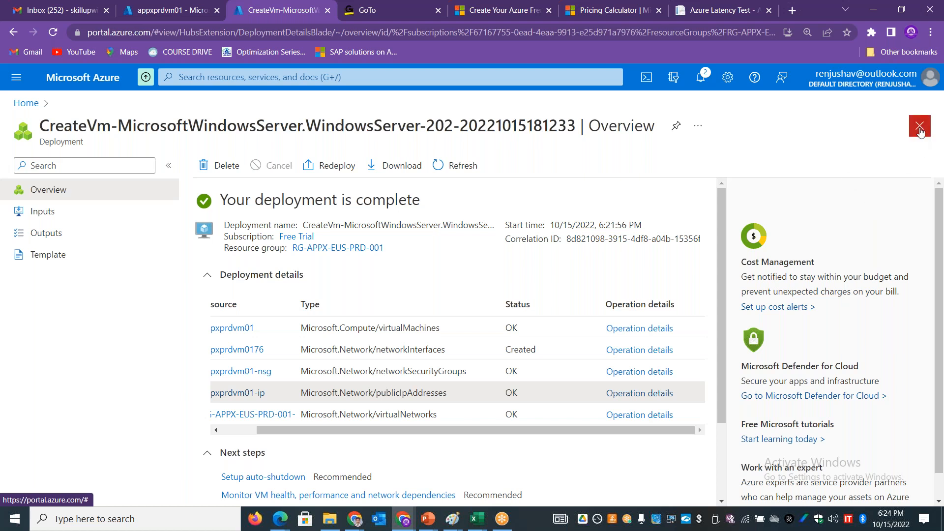
# Step: Leave the deployment page, open appxprdvm01 from the virtual machines list and collapse the list beside its overview
pyautogui.click(920, 128)
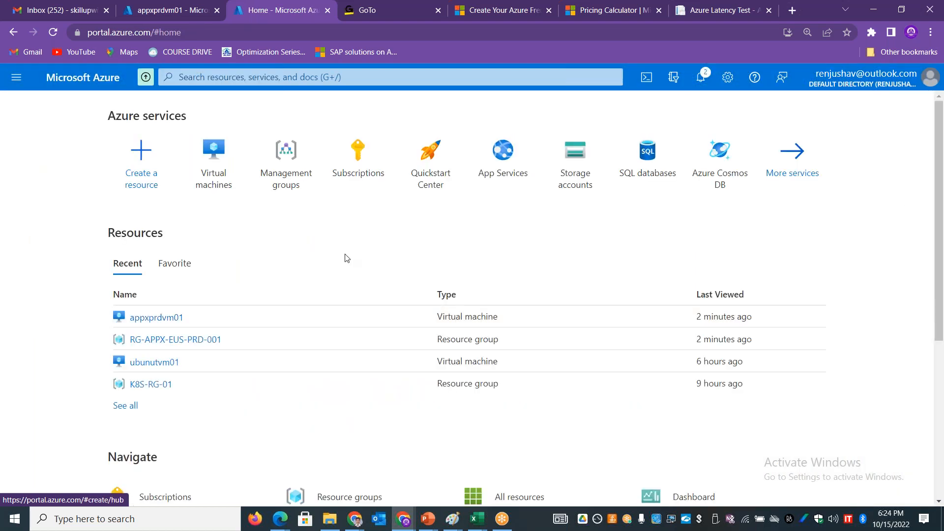
pyautogui.click(209, 161)
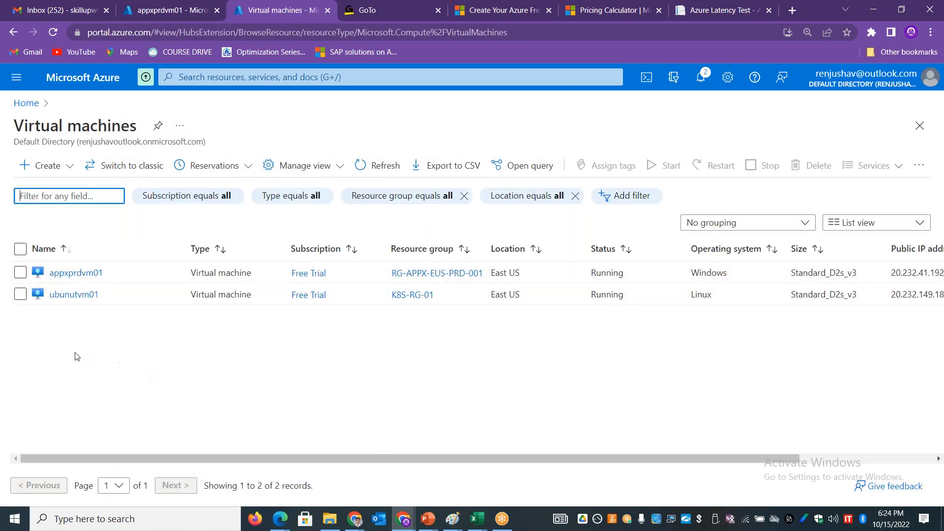
pyautogui.click(74, 274)
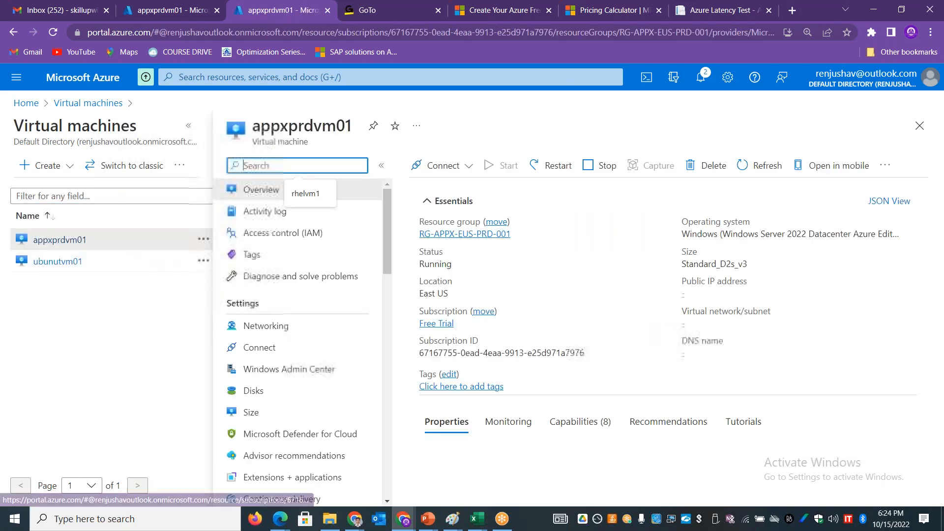
pyautogui.click(187, 128)
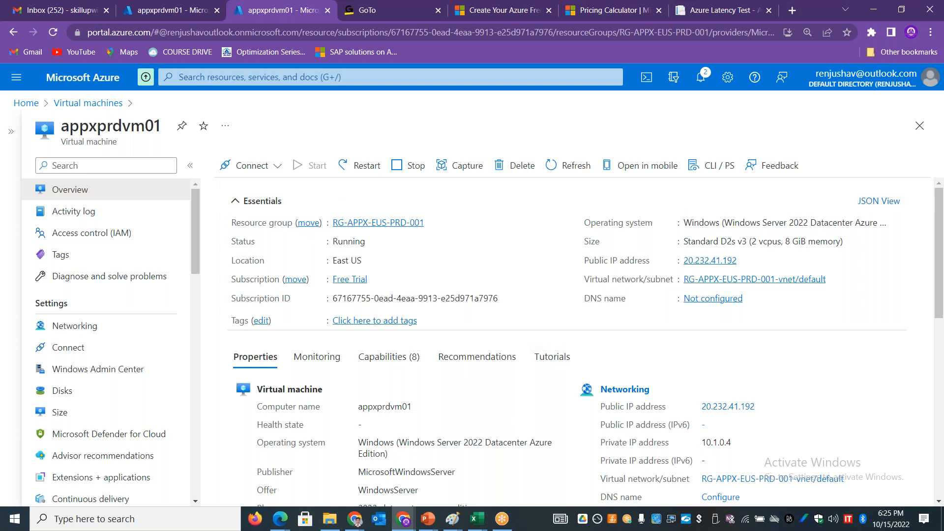
# Step: Copy the public IP address of appxprdvm01 and start a Remote Desktop Connection to it
pyautogui.moveTo(767, 412); pyautogui.dragTo(700, 412)
pyautogui.moveTo(746, 446); pyautogui.dragTo(697, 446)
pyautogui.moveTo(757, 408); pyautogui.dragTo(705, 407)
pyautogui.hotkey('ctrl', 'c')
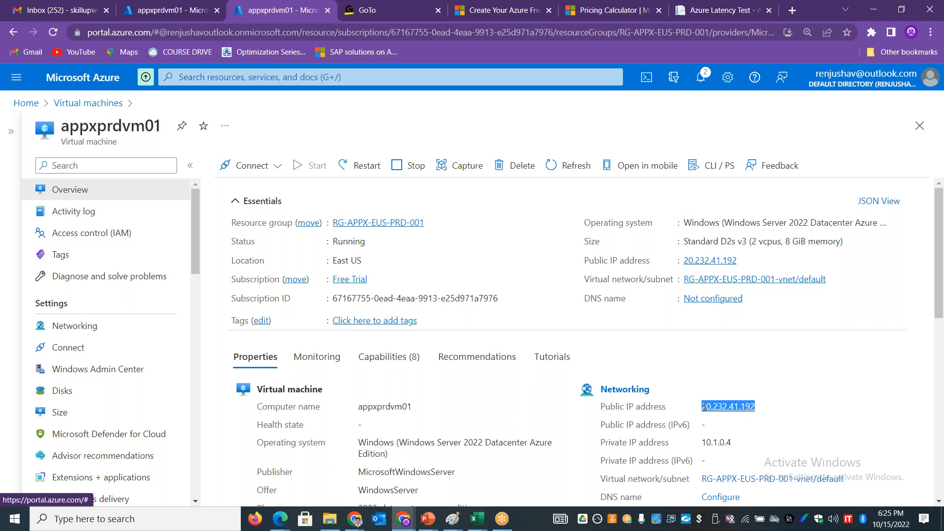
pyautogui.click(121, 523)
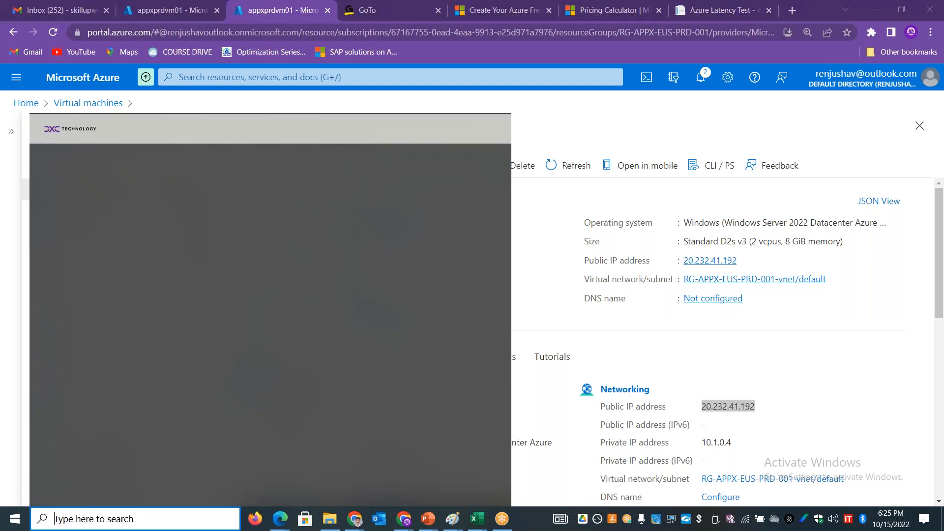
pyautogui.write('mstsc')
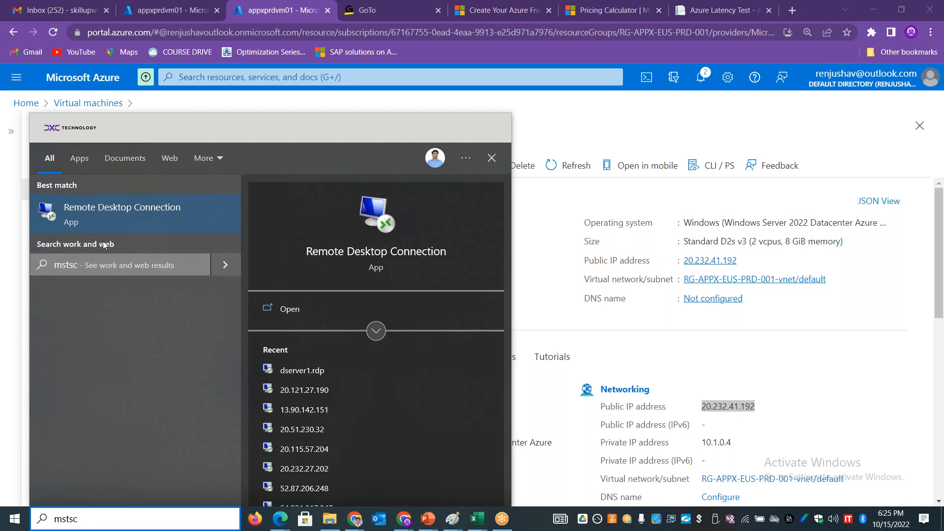
pyautogui.click(113, 213)
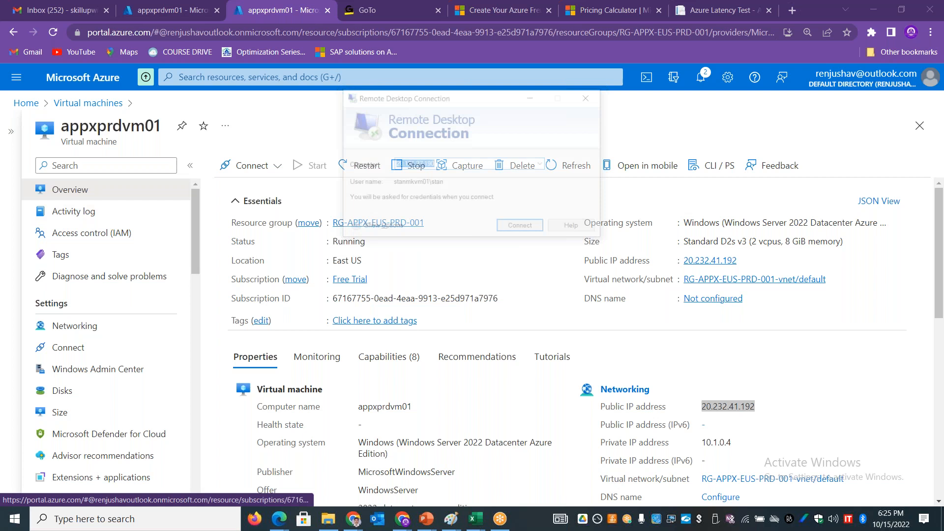
pyautogui.hotkey('ctrl', 'v')
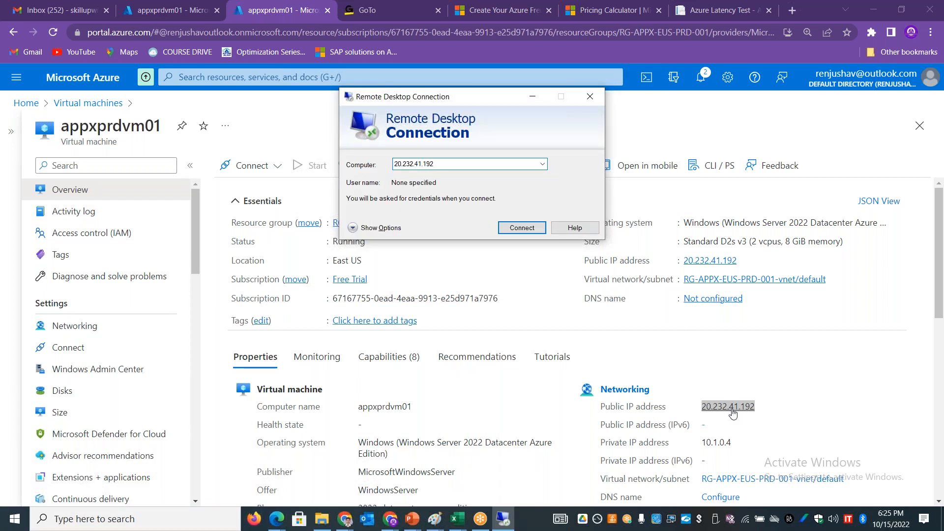
pyautogui.click(531, 232)
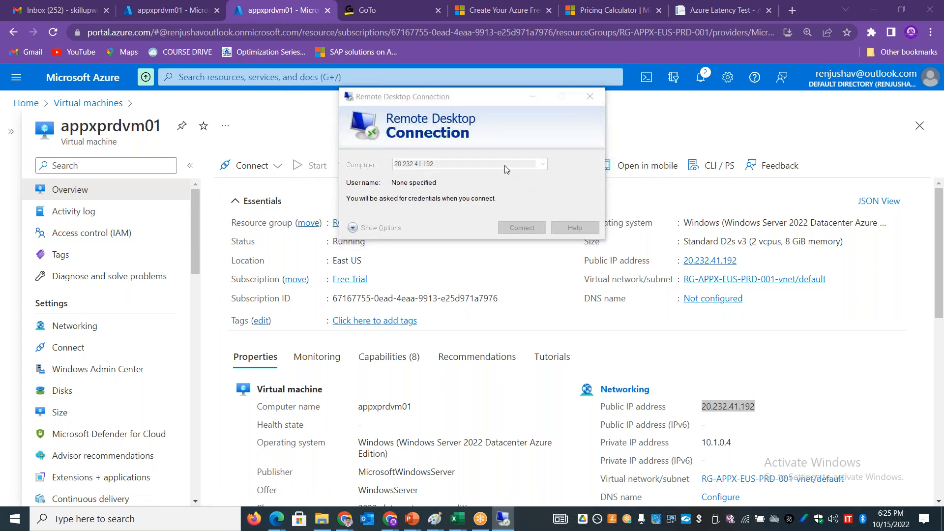
# Step: Sign in to the remote computer with a different account, entering the virtual machine's administrator username and account password
pyautogui.click(372, 216)
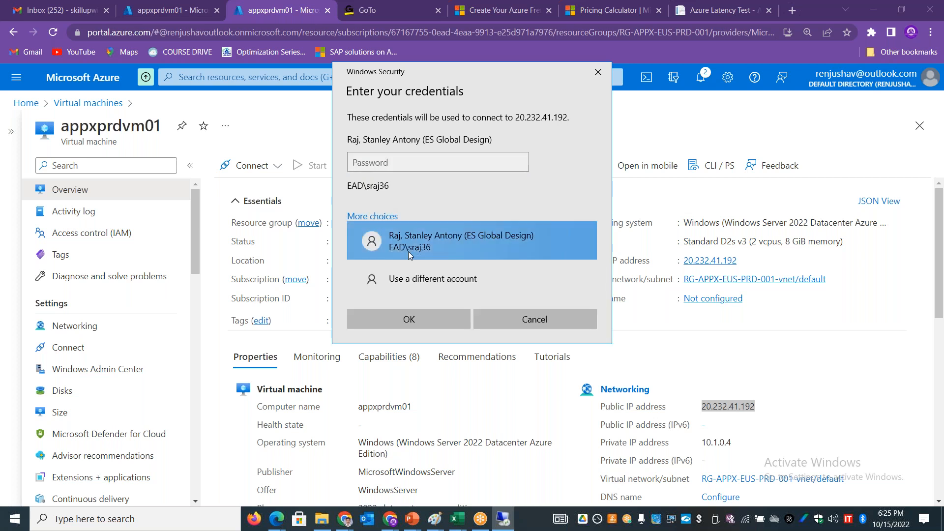
pyautogui.click(402, 280)
pyautogui.write('stan')
pyautogui.press('Tab')
pyautogui.write('••••••••••••')
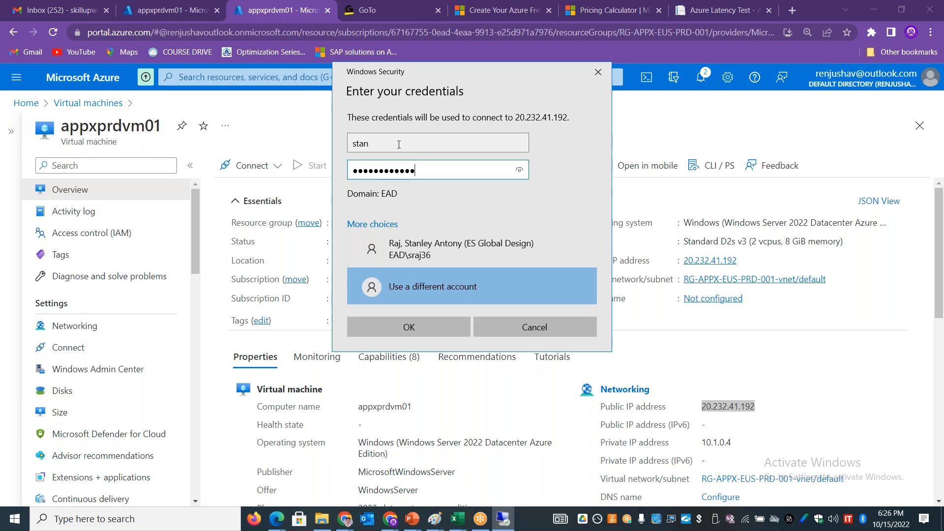
pyautogui.press('Return')
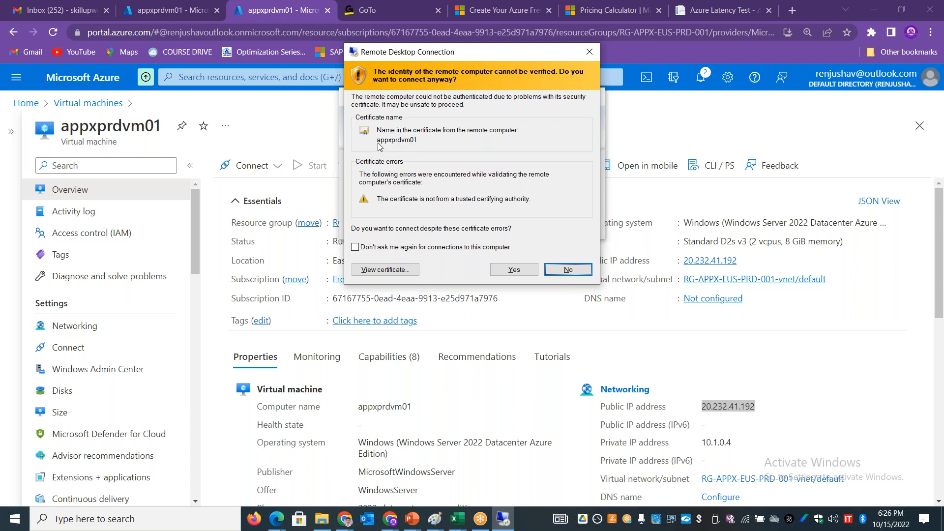
# Step: Accept the certificate warning and allow the remote PC to be discoverable on its network
pyautogui.click(520, 270)
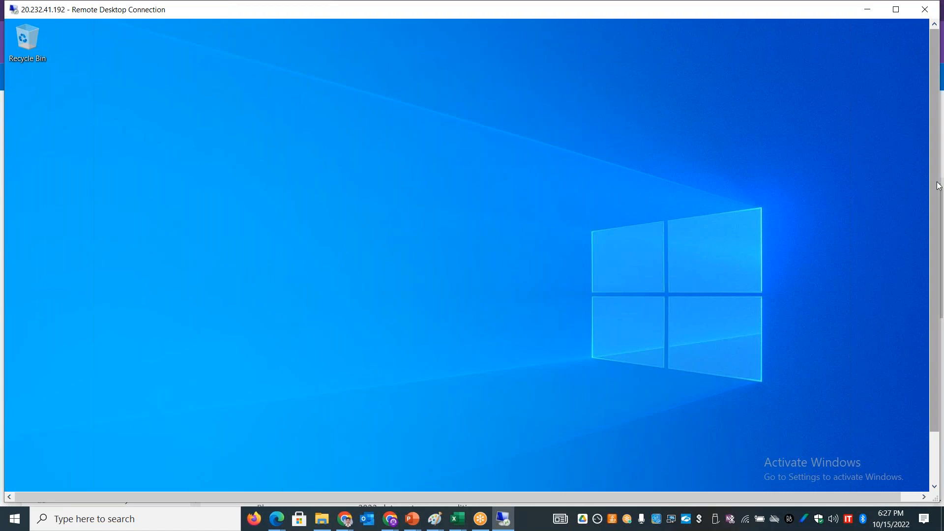
pyautogui.moveTo(939, 186); pyautogui.dragTo(939, 236)
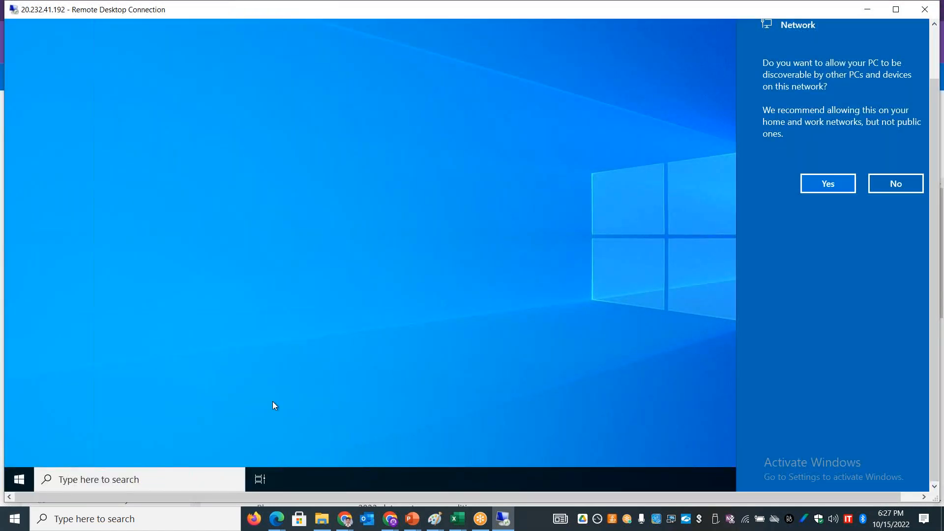
pyautogui.click(823, 191)
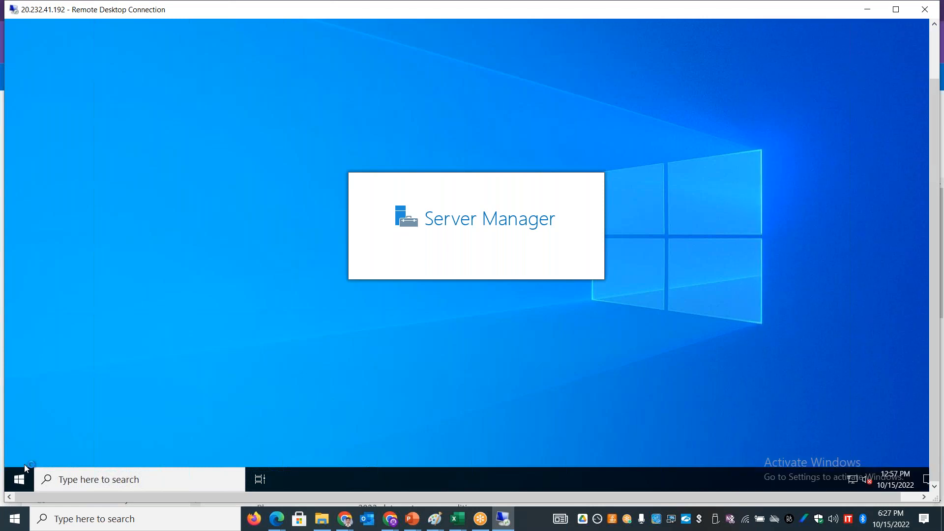
# Step: Open a command prompt in the remote session and run the hostname command
pyautogui.rightClick(19, 480)
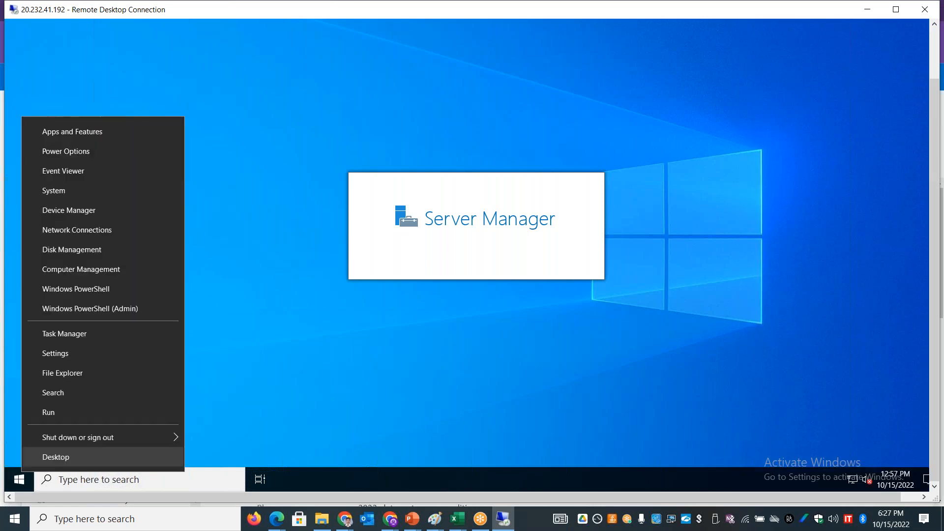
pyautogui.press('Return')
pyautogui.write('cmd')
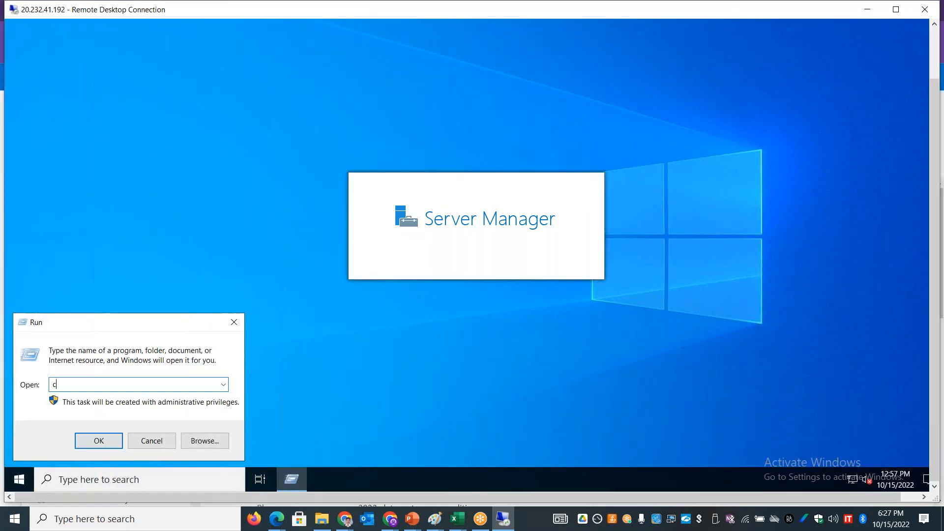
pyautogui.press('Return')
pyautogui.write('hostanme')
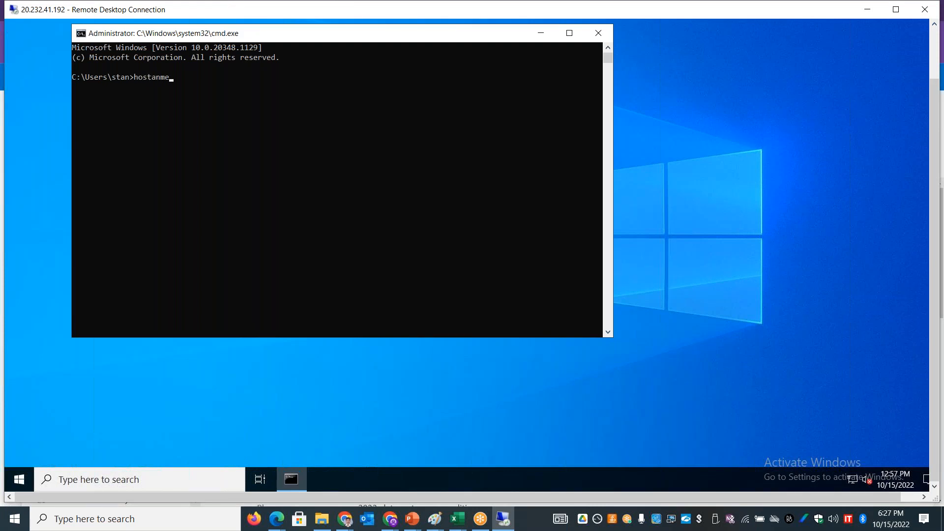
pyautogui.write('ame')
pyautogui.press('Return')
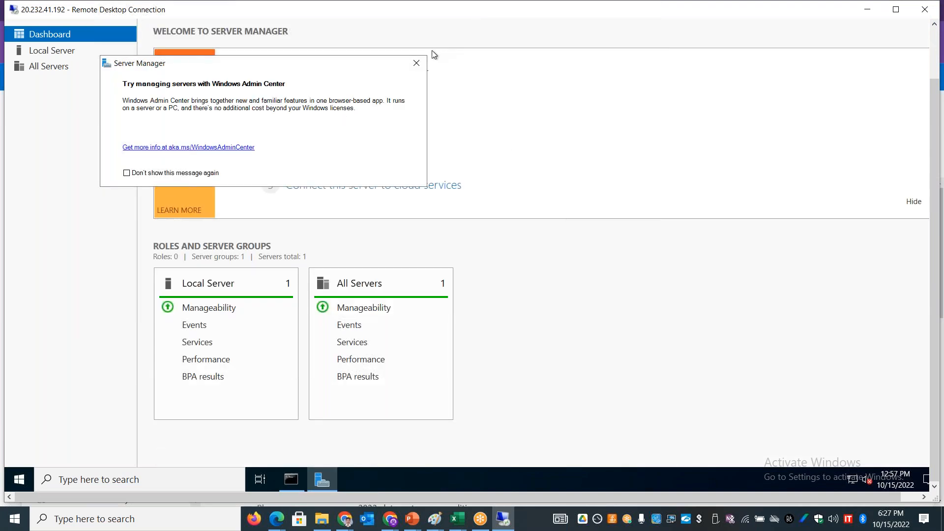
# Step: View the Local Server properties in Server Manager and compare the hostname output with the virtual machine's overview in the Azure portal
pyautogui.click(417, 63)
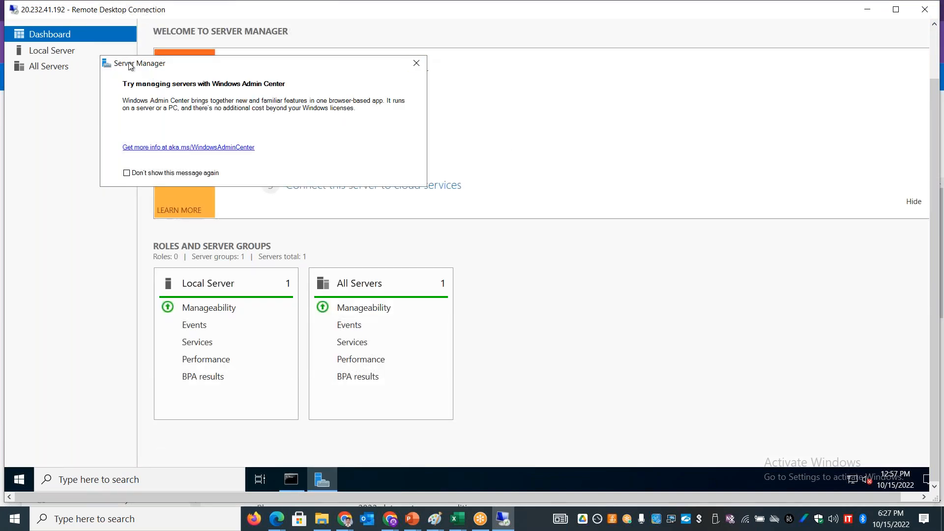
pyautogui.click(79, 54)
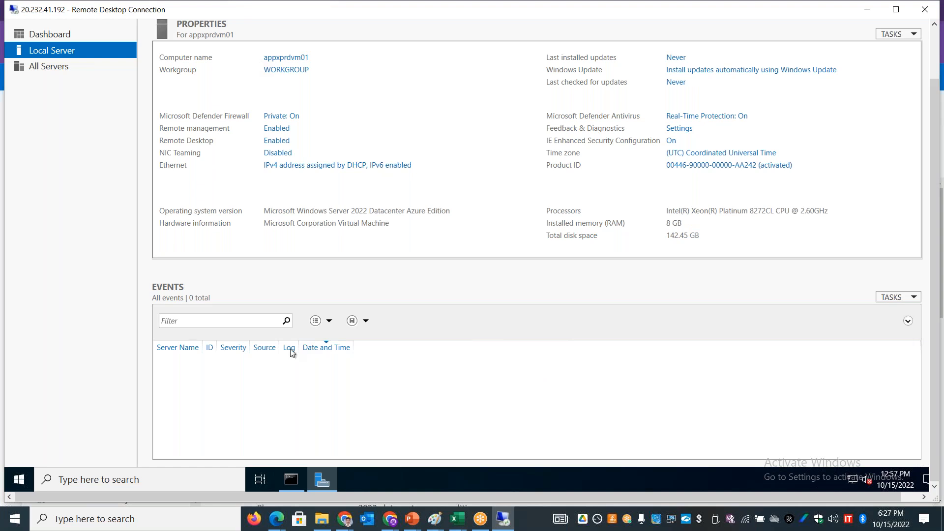
pyautogui.click(291, 480)
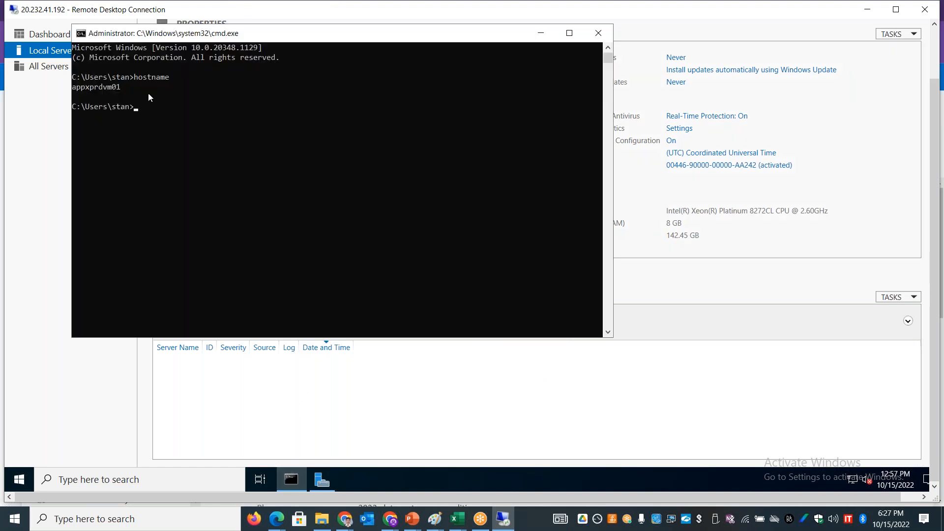
pyautogui.moveTo(133, 87); pyautogui.dragTo(78, 88)
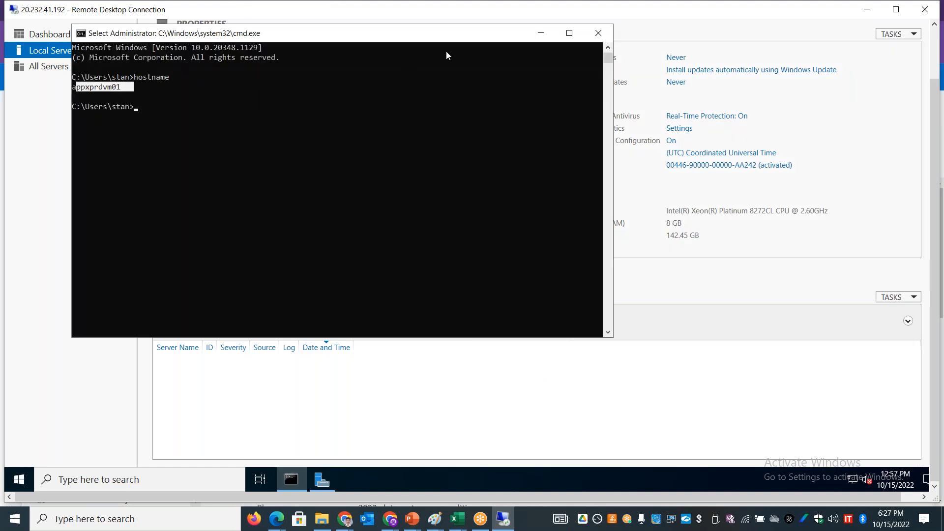
pyautogui.moveTo(509, 13); pyautogui.dragTo(430, 80)
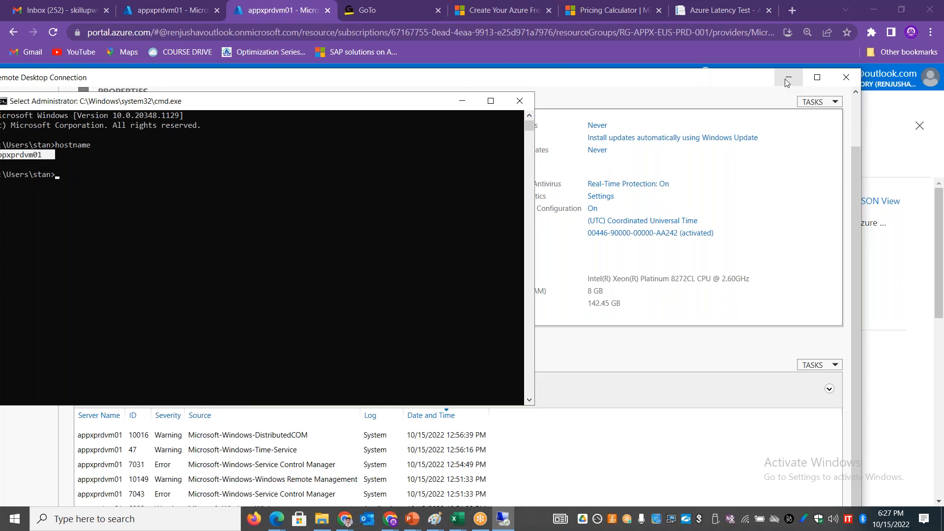
pyautogui.click(787, 80)
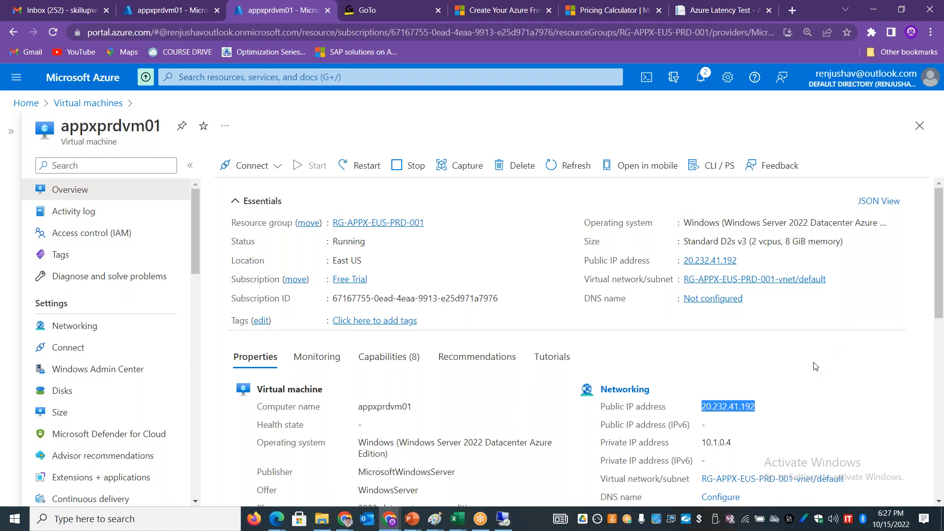
# Step: Run systeminfo in the remote session's command prompt and check the total physical memory
pyautogui.hotkey('alt', 'Tab')
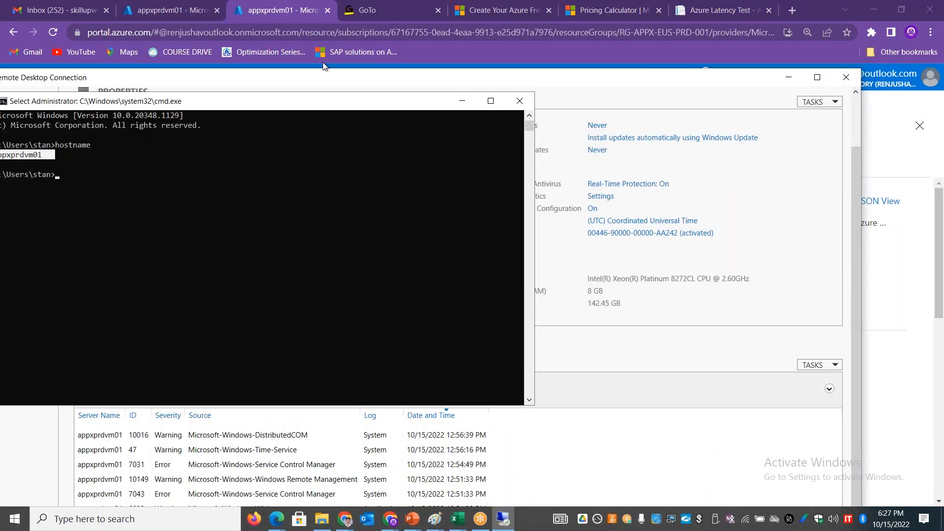
pyautogui.click(365, 161)
pyautogui.write('systeminfo')
pyautogui.press('Return')
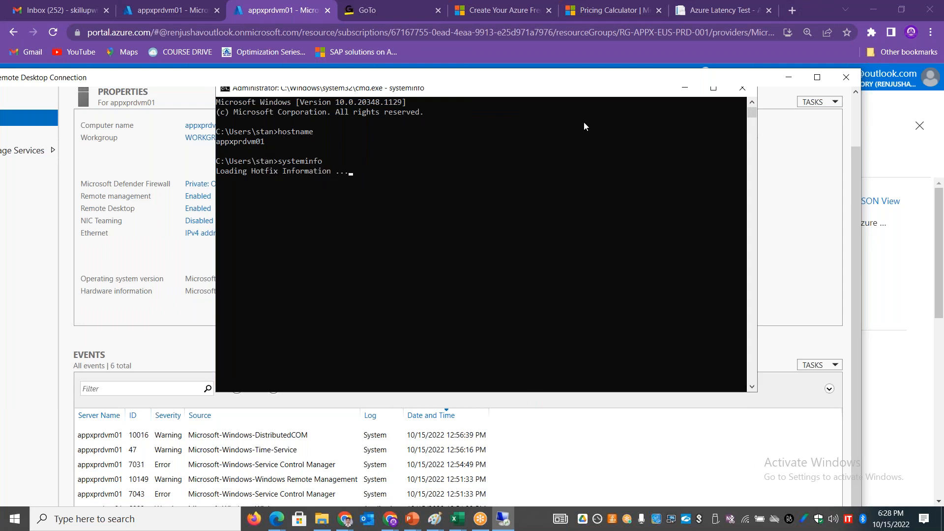
pyautogui.moveTo(383, 152); pyautogui.dragTo(336, 152)
pyautogui.moveTo(391, 171); pyautogui.dragTo(346, 161)
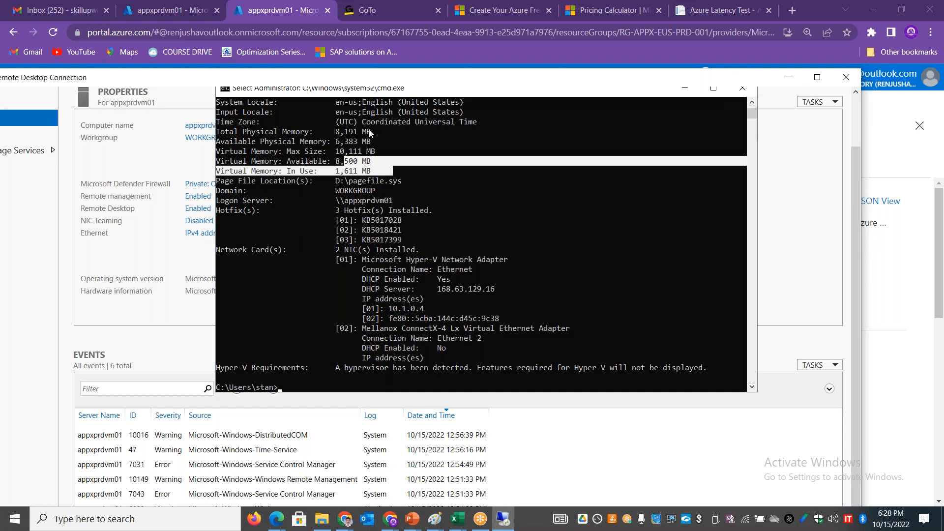
pyautogui.moveTo(374, 131); pyautogui.dragTo(332, 133)
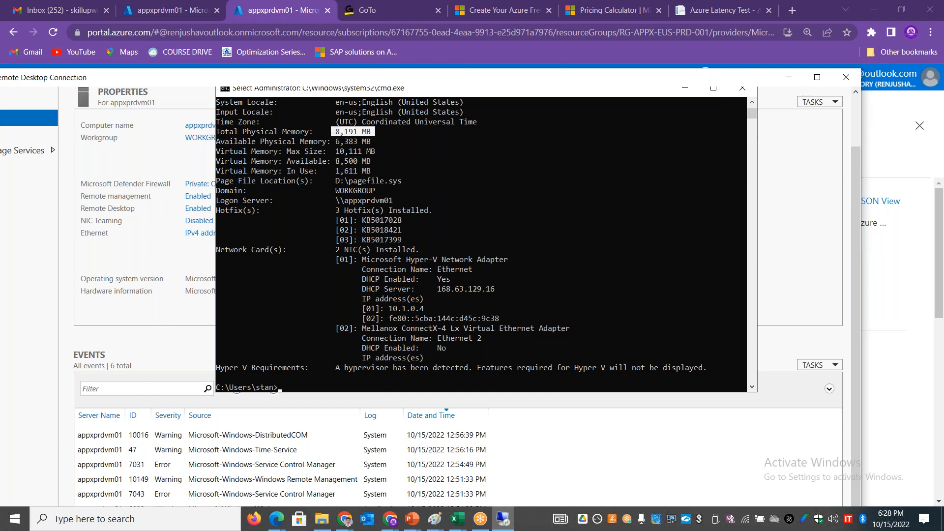
pyautogui.click(788, 78)
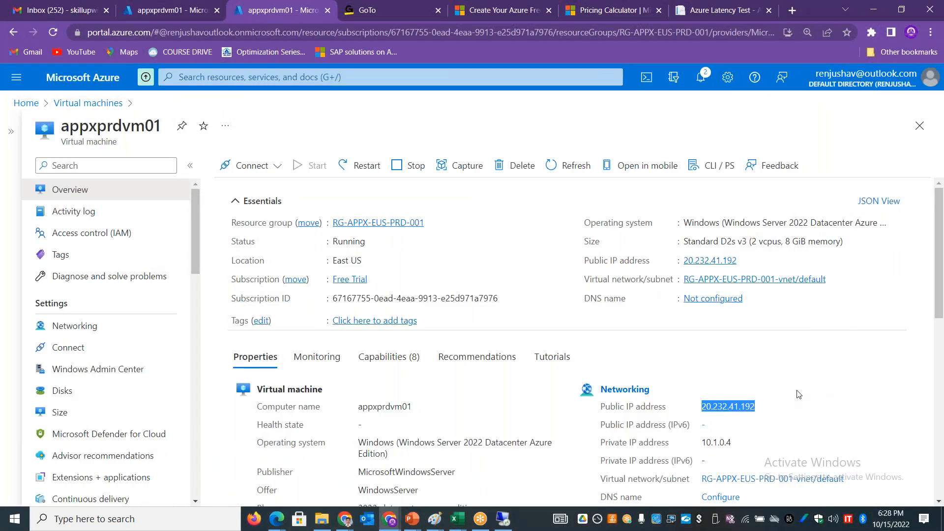
# Step: Start creating another Azure virtual machine and assign it to the resource group RG-APPX-EUS-PRD-001
pyautogui.click(77, 103)
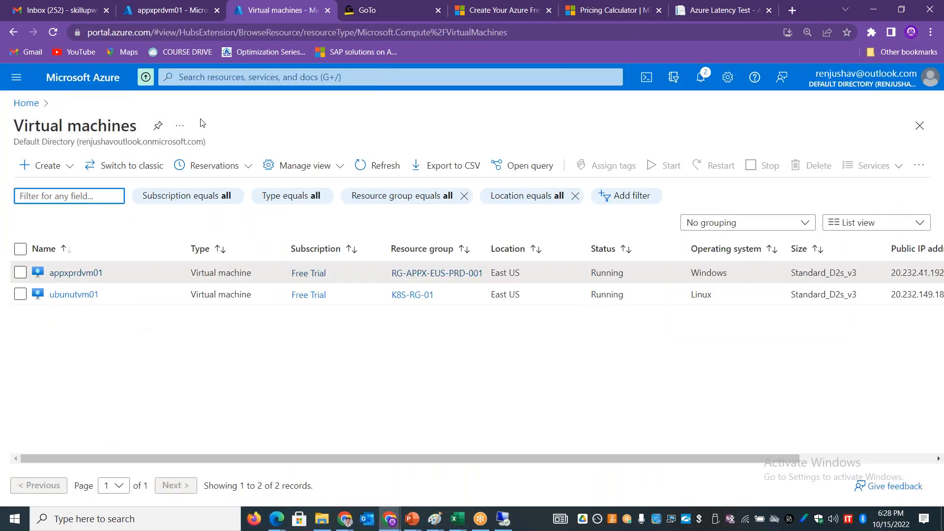
pyautogui.click(69, 166)
pyautogui.click(49, 188)
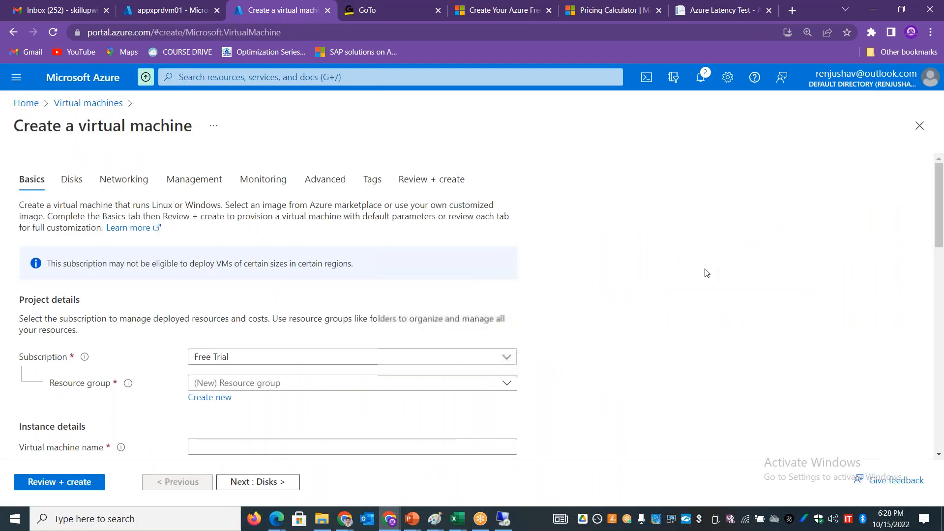
pyautogui.click(413, 384)
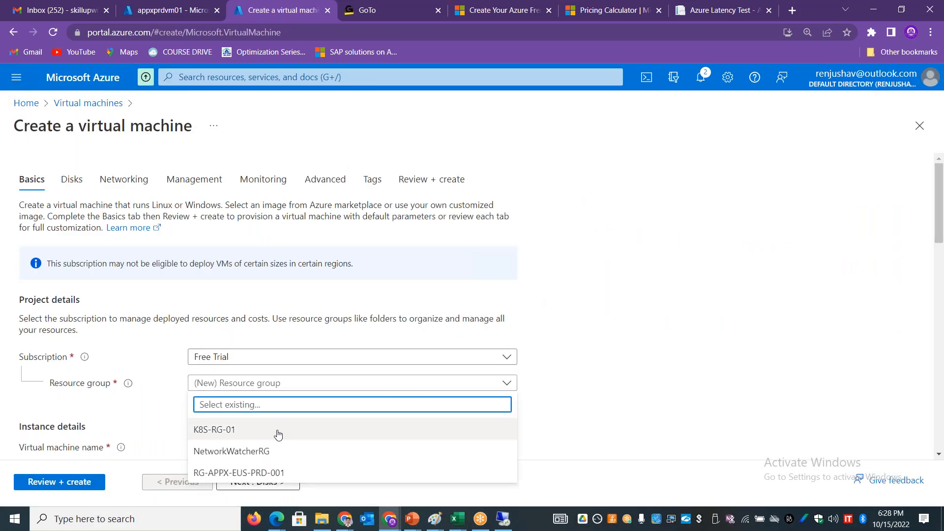
pyautogui.click(253, 474)
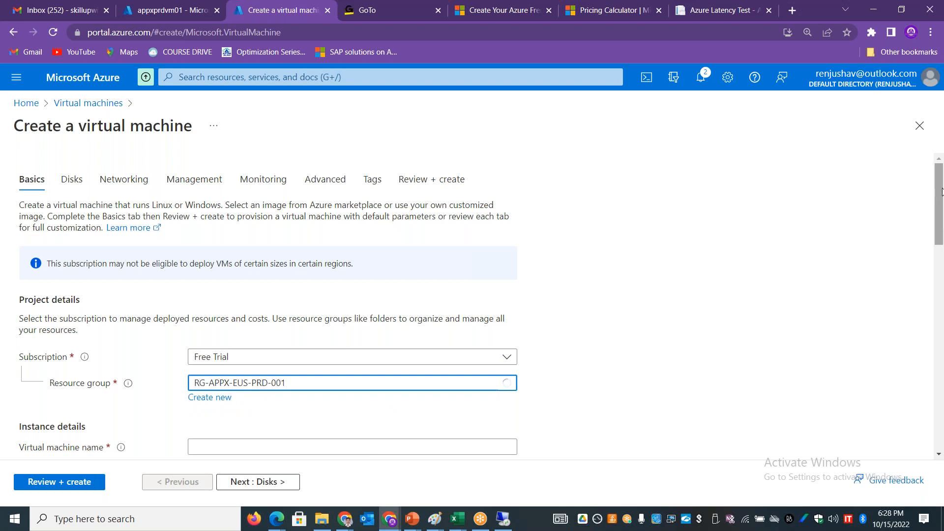
# Step: Name the new virtual machine appxlinxprd01
pyautogui.scroll(-3, 435, 300)
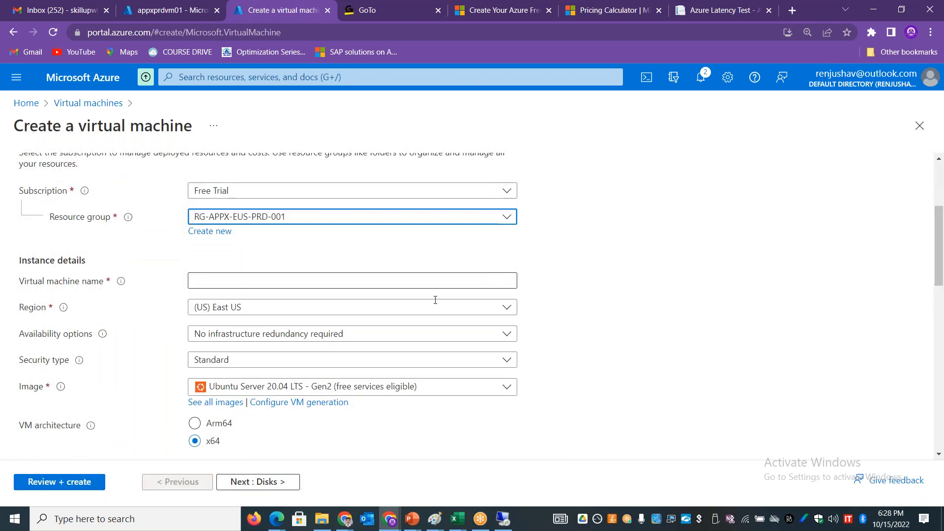
pyautogui.click(242, 283)
pyautogui.write('appxlinxprd01')
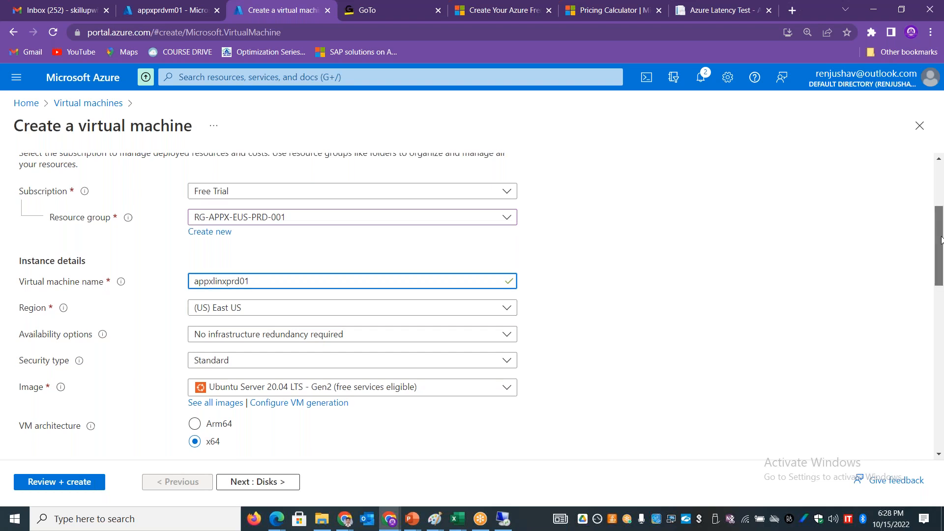
# Step: Review the available operating system images and keep Ubuntu Server 20.04 LTS - Gen2 selected
pyautogui.scroll(-2, 941, 238)
pyautogui.click(267, 300)
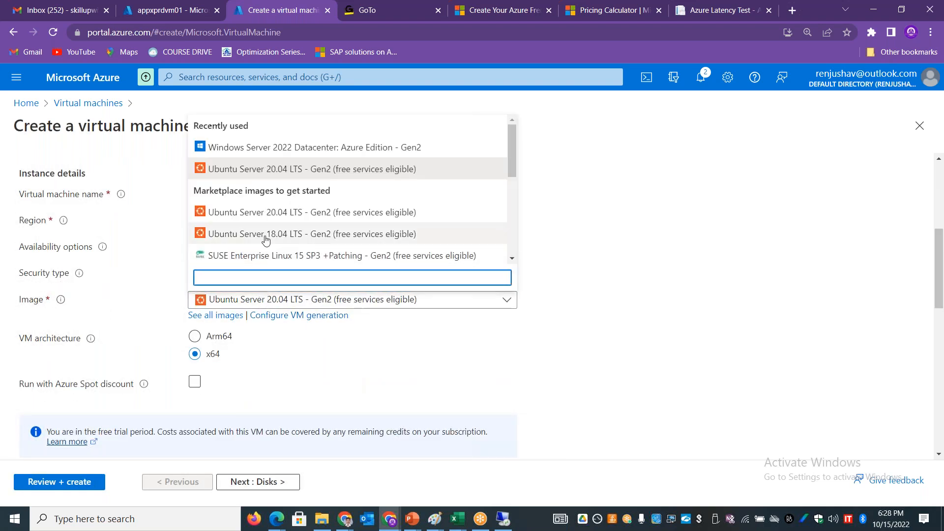
pyautogui.click(732, 328)
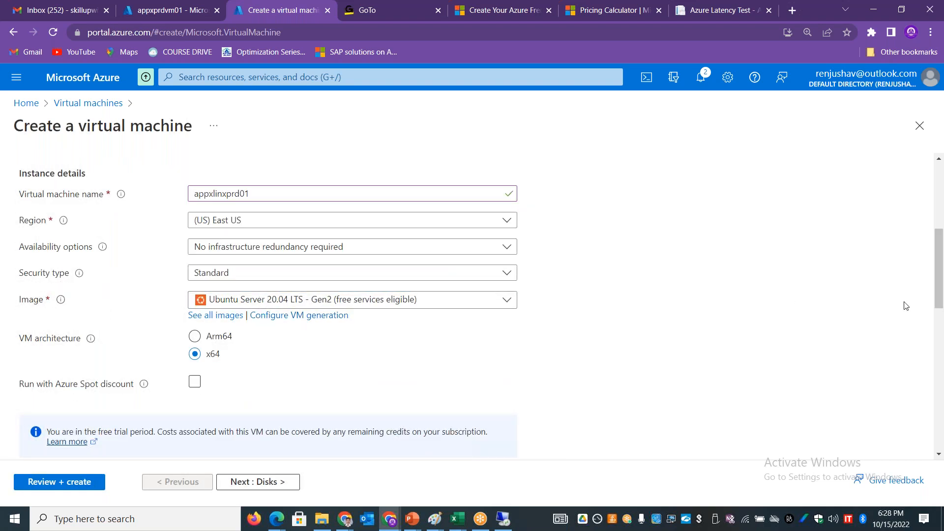
# Step: Check which sizes the new virtual machine can use in East US and review the project details
pyautogui.moveTo(940, 298); pyautogui.dragTo(940, 358)
pyautogui.click(348, 254)
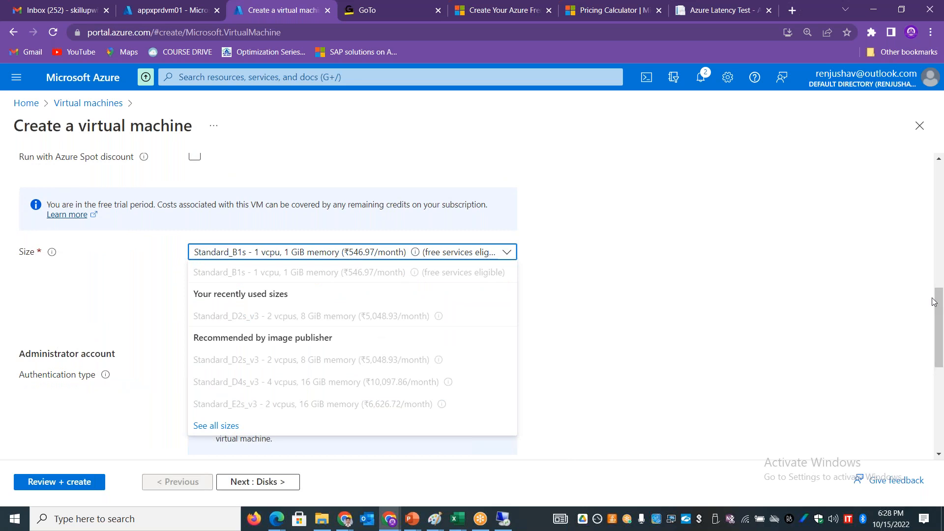
pyautogui.moveTo(941, 304); pyautogui.dragTo(942, 283)
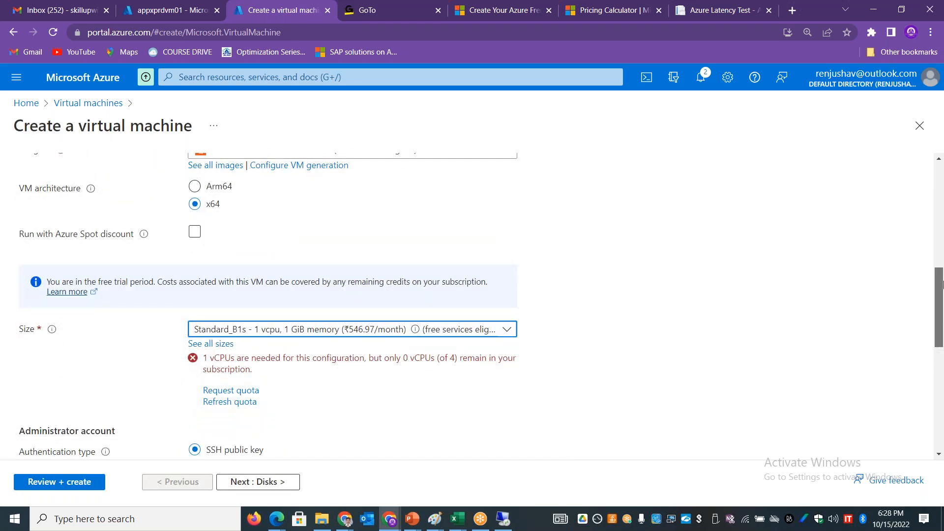
pyautogui.moveTo(942, 282); pyautogui.dragTo(942, 178)
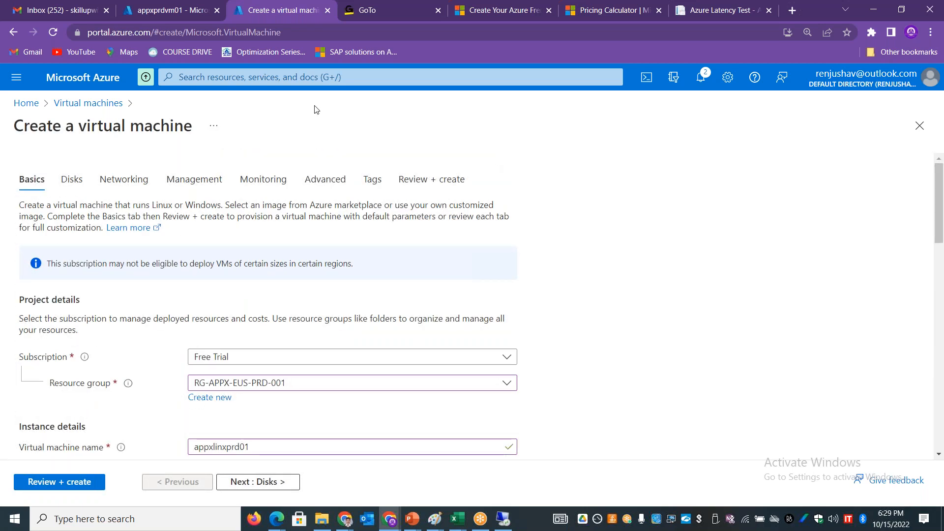
# Step: Open the Free Trial subscription's Usage + quotas page and check the regional vCPU usage for East US
pyautogui.click(166, 14)
pyautogui.click(224, 79)
pyautogui.write('s')
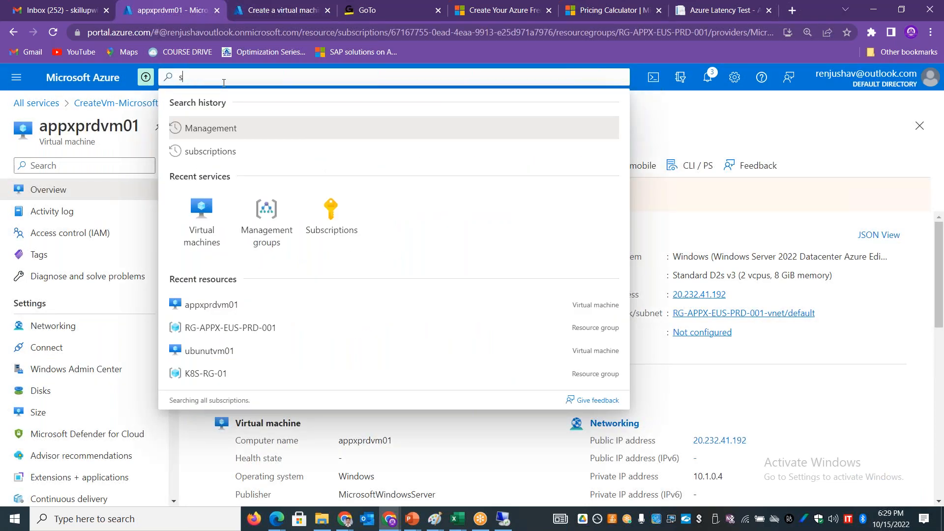
pyautogui.write('ubscriptions')
pyautogui.click(209, 187)
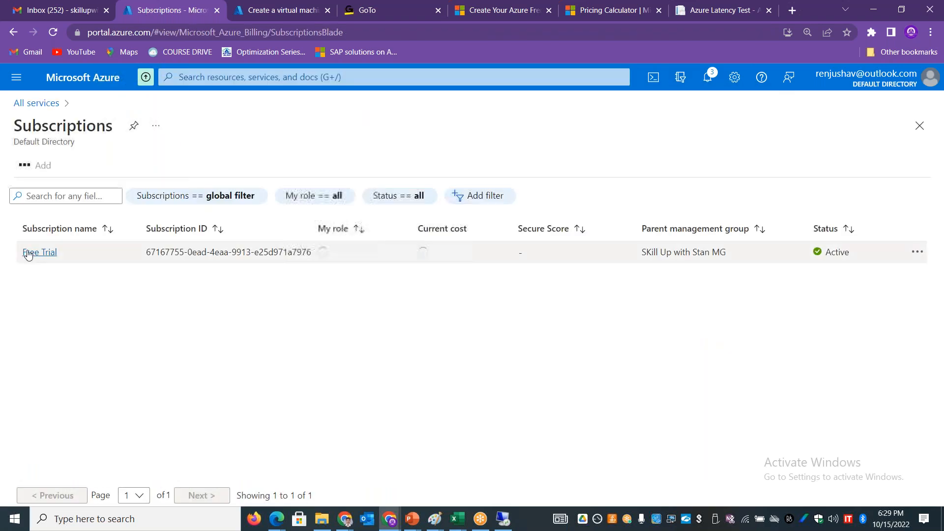
pyautogui.click(28, 253)
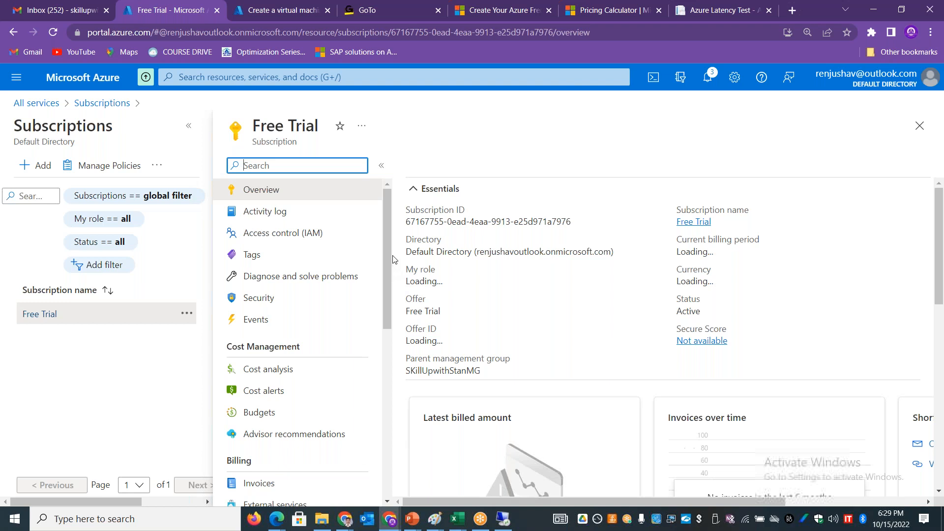
pyautogui.moveTo(388, 261); pyautogui.dragTo(387, 381)
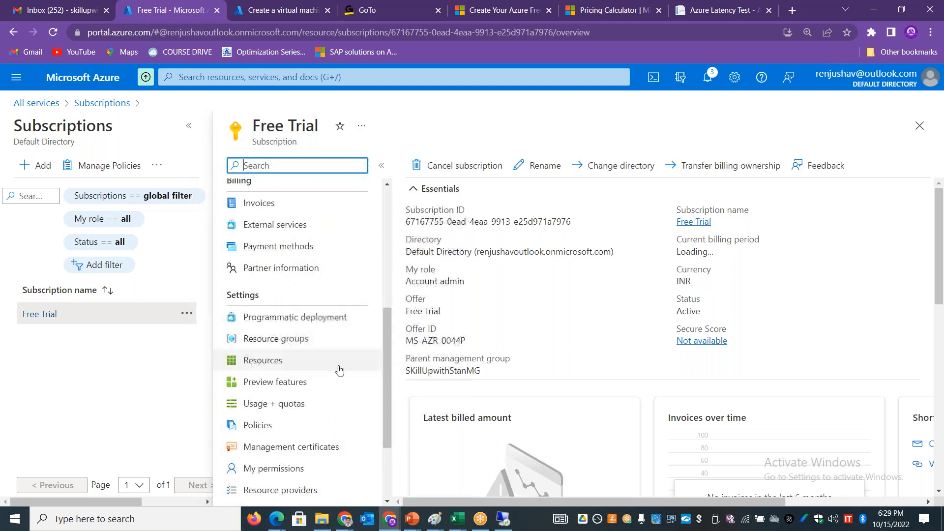
pyautogui.click(293, 403)
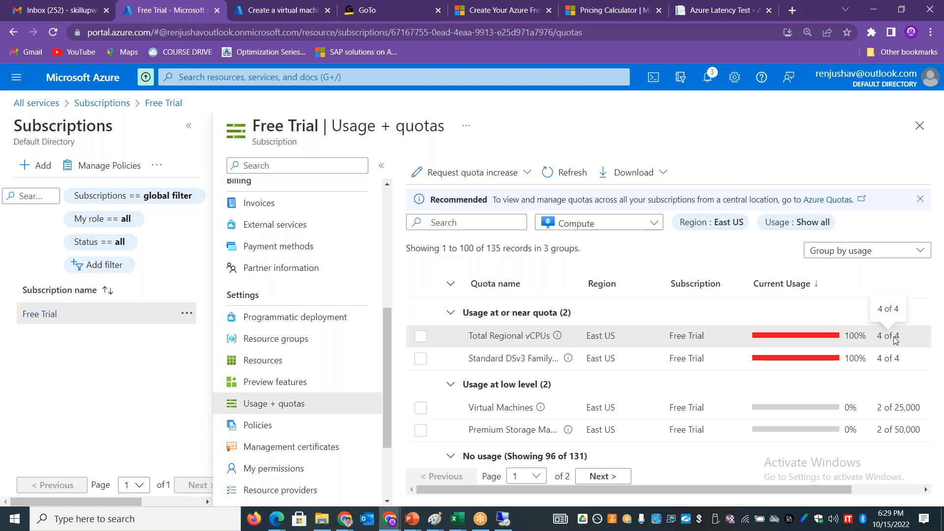
# Step: Return to the virtual machine being created and set its region to (US) East US 2
pyautogui.click(291, 12)
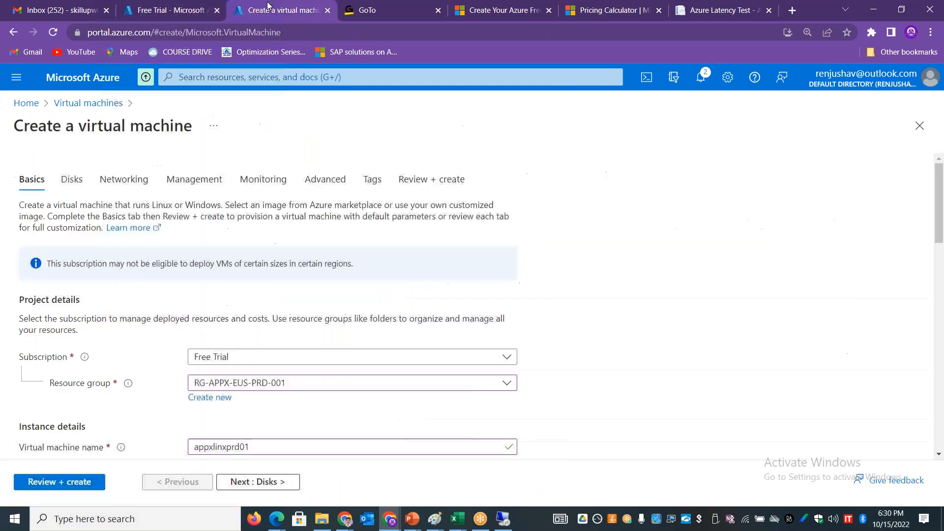
pyautogui.scroll(-5, 371, 261)
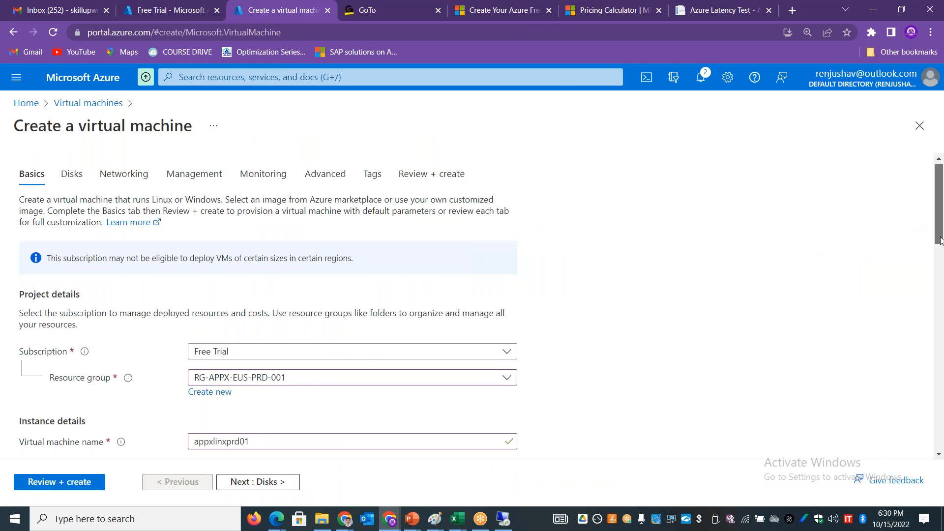
pyautogui.click(372, 253)
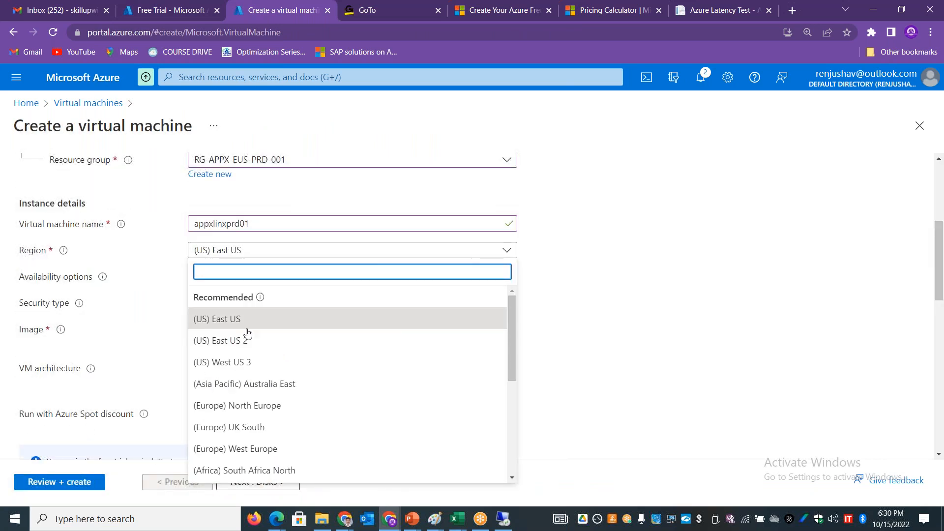
pyautogui.click(260, 346)
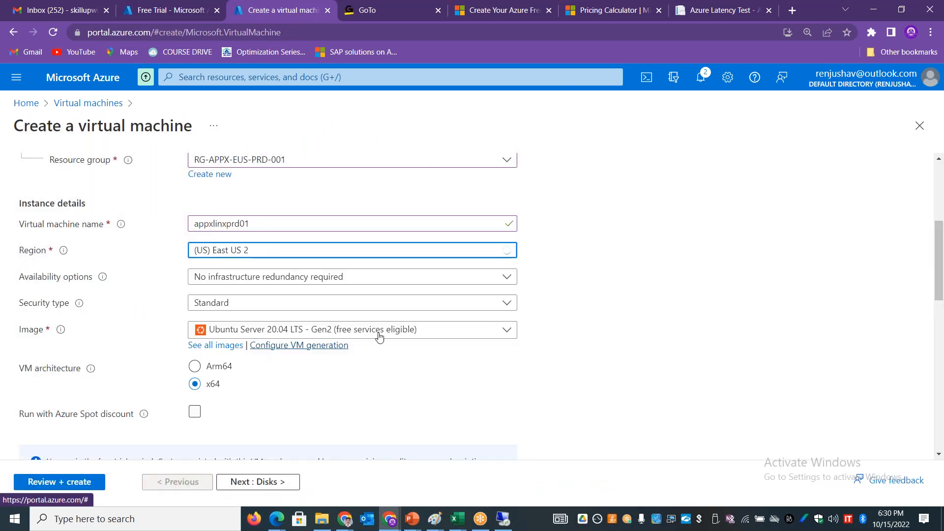
# Step: Choose the D2as_v4 size for the virtual machine from the full list of VM sizes
pyautogui.moveTo(940, 284); pyautogui.dragTo(940, 262)
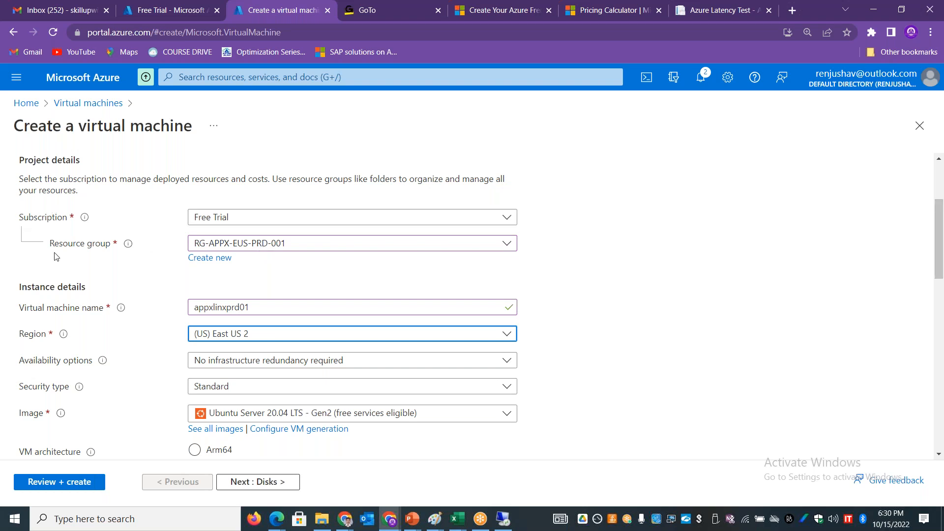
pyautogui.moveTo(941, 237); pyautogui.dragTo(941, 242)
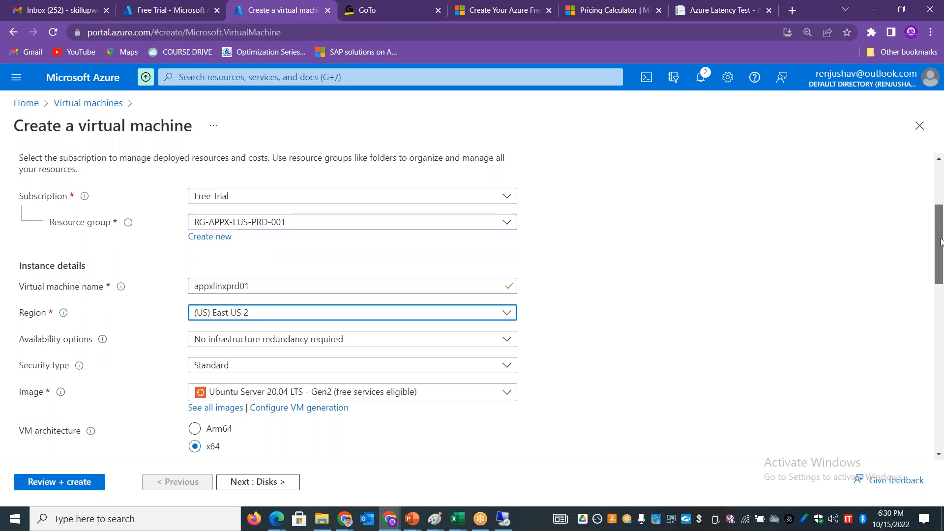
pyautogui.scroll(-4, 942, 241)
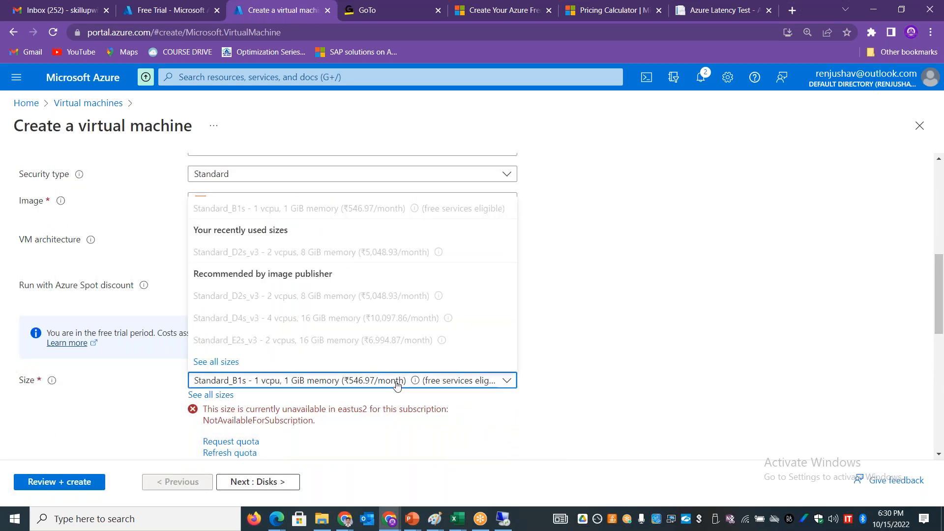
pyautogui.click(507, 421)
pyautogui.click(473, 384)
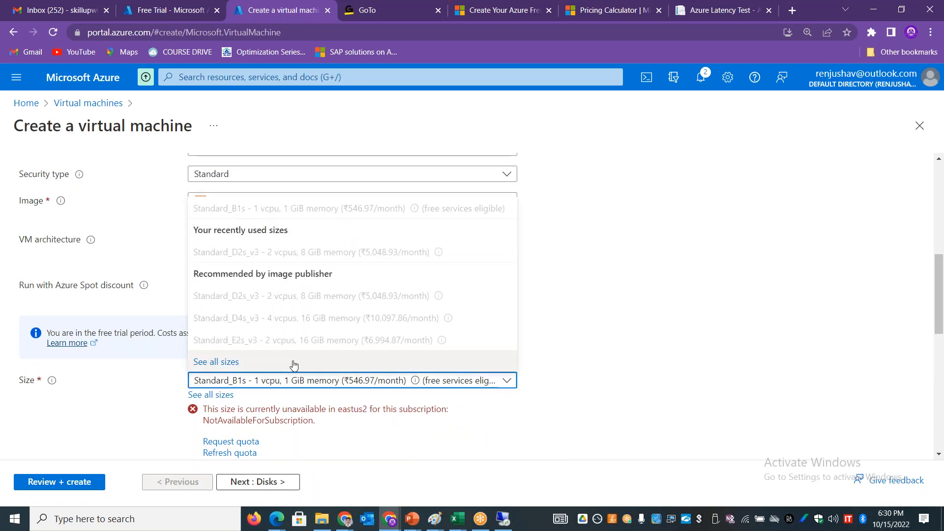
pyautogui.click(221, 363)
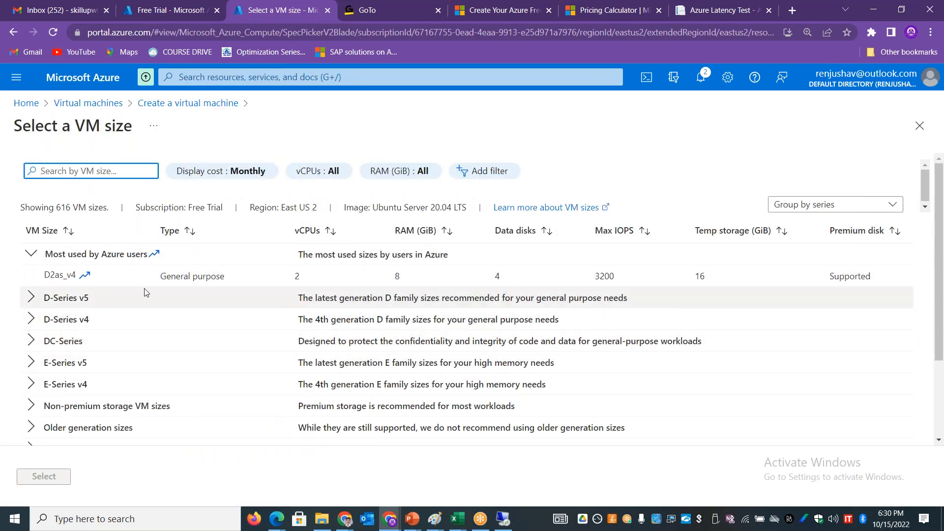
pyautogui.click(129, 277)
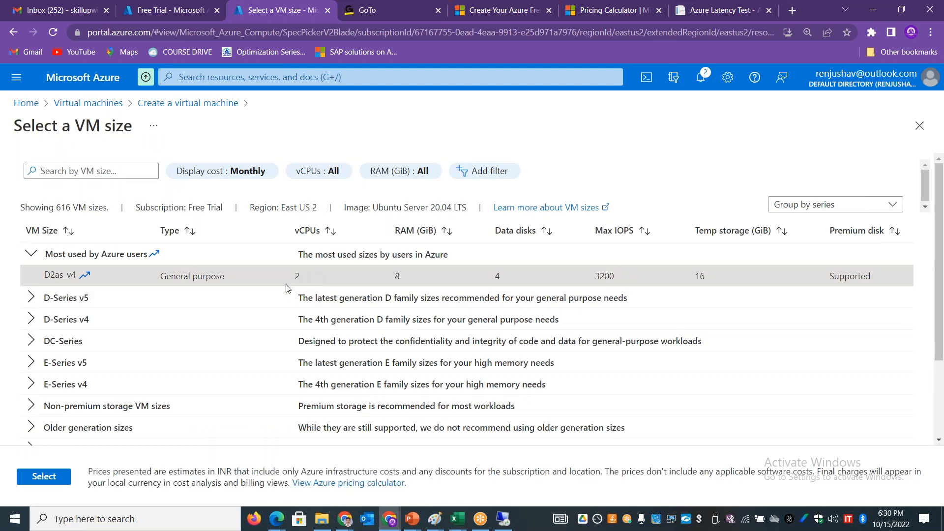
pyautogui.click(44, 476)
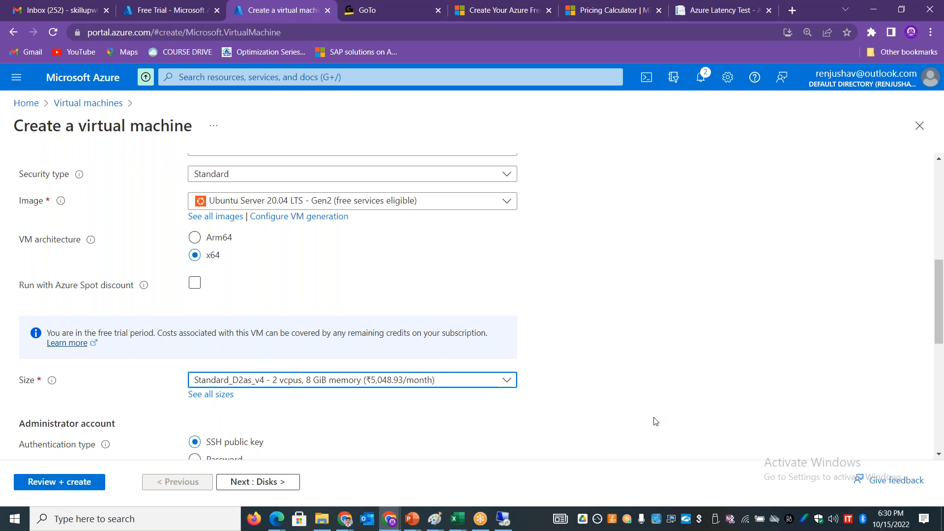
# Step: Set the administrator account's authentication type to Password and enter the administrator username
pyautogui.moveTo(941, 305); pyautogui.dragTo(942, 316)
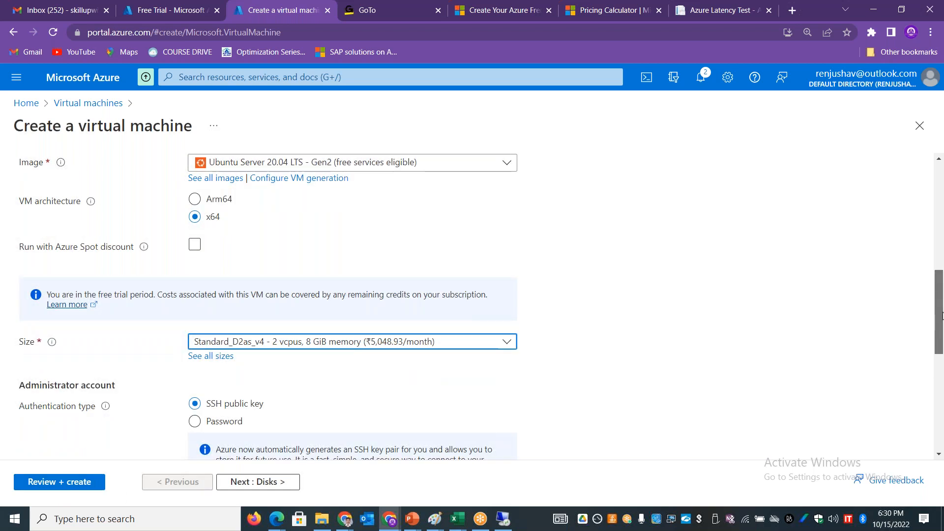
pyautogui.moveTo(942, 315); pyautogui.dragTo(943, 377)
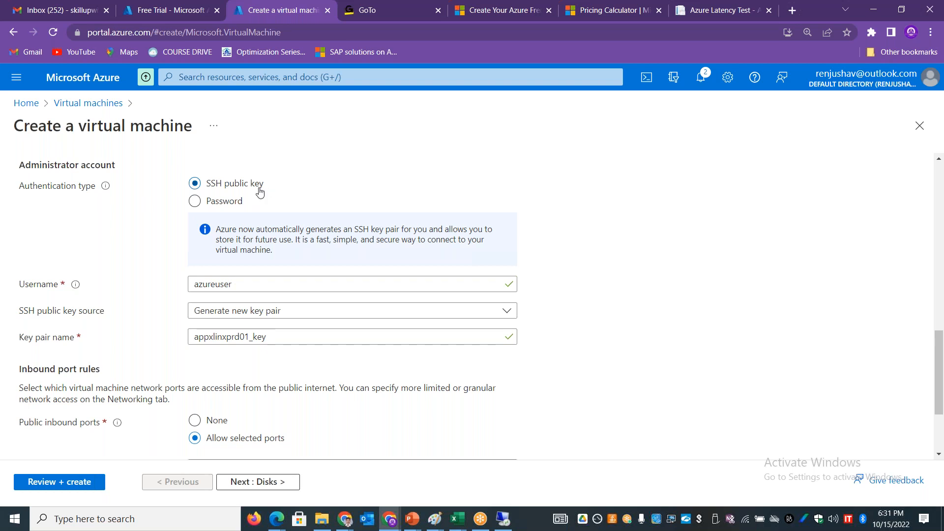
pyautogui.click(198, 204)
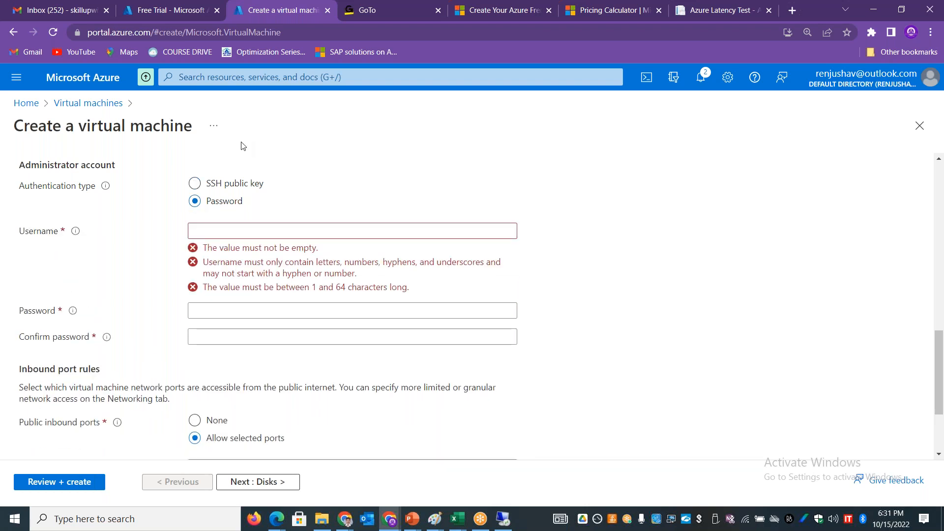
pyautogui.click(231, 234)
pyautogui.write('stan')
pyautogui.press('Tab')
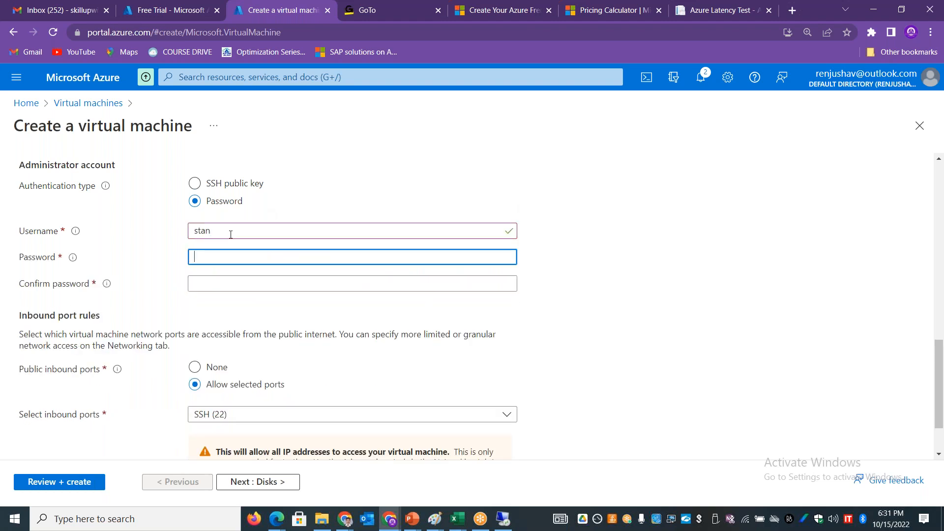
# Step: Enter the administrator account password and repeat it in the confirmation field
pyautogui.write('••••••••••••')
pyautogui.click(230, 283)
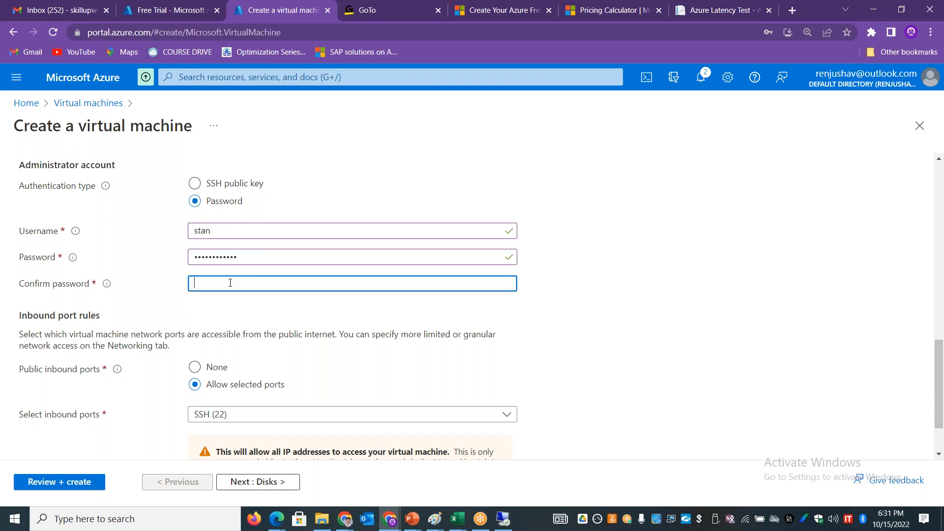
pyautogui.write('•••')
pyautogui.press('BackSpace')
pyautogui.write('••••••••••••')
# Step: Validate the virtual machine configuration, review its estimated hourly cost, and create the virtual machine
pyautogui.scroll(-1, 940, 399)
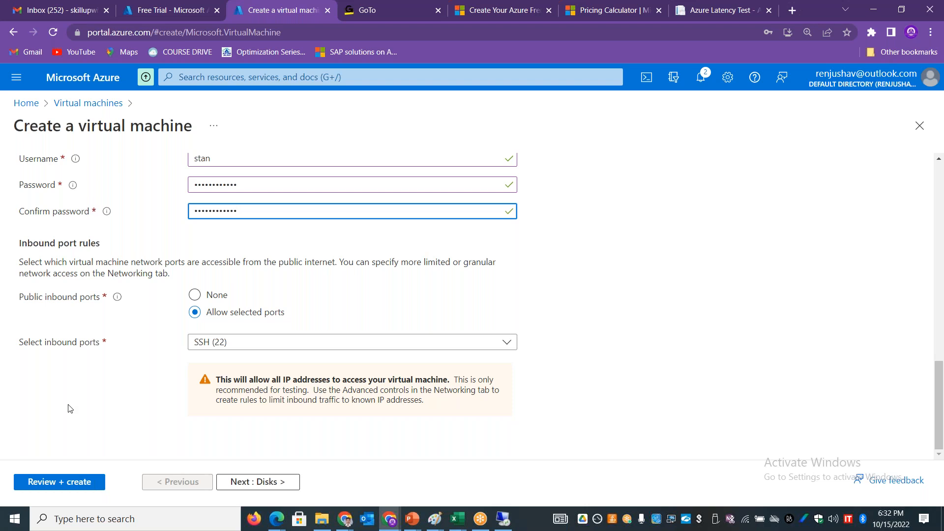
pyautogui.click(60, 484)
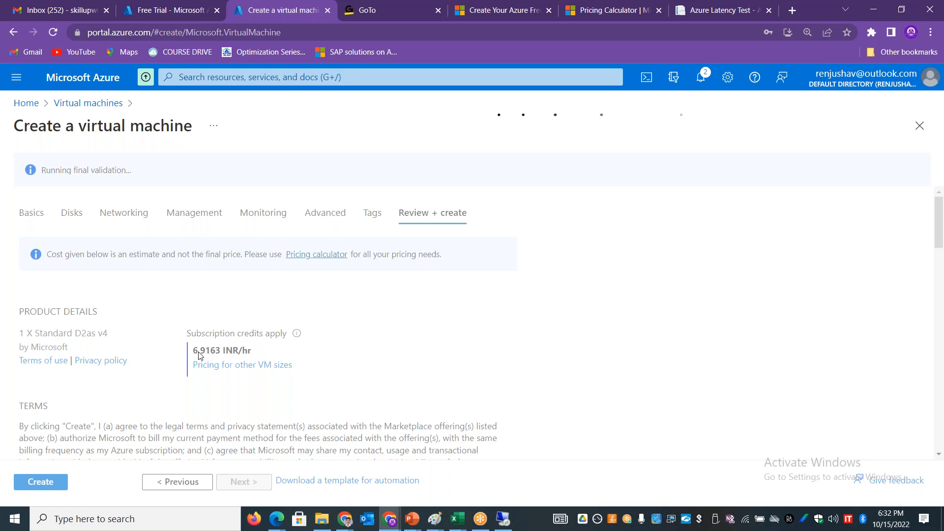
pyautogui.moveTo(205, 355); pyautogui.dragTo(194, 354)
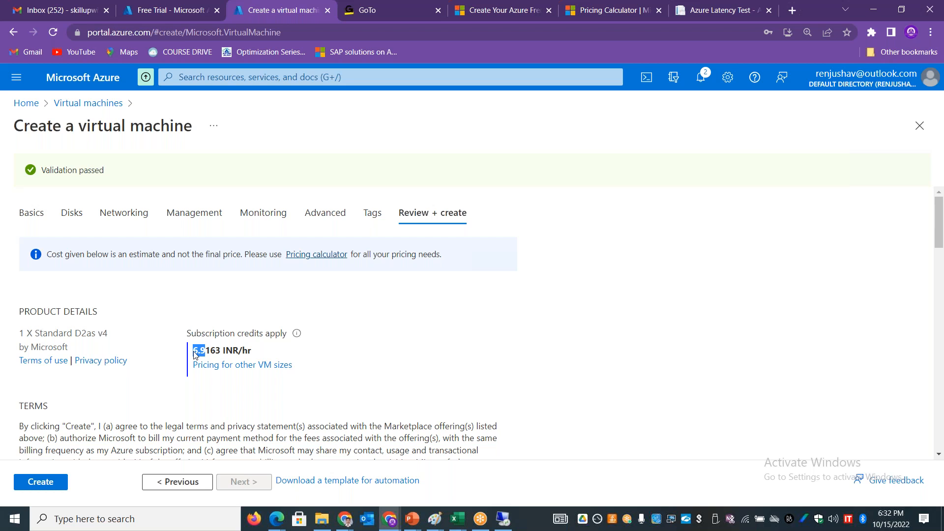
pyautogui.click(431, 380)
pyautogui.scroll(-15, 943, 348)
pyautogui.click(28, 482)
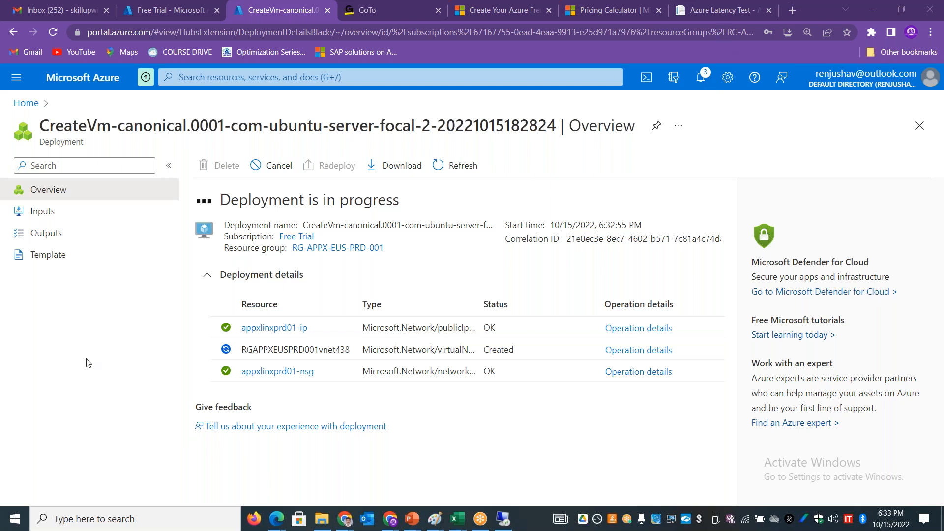
# Step: Leave the deployment page and open the list of virtual machines
pyautogui.click(27, 102)
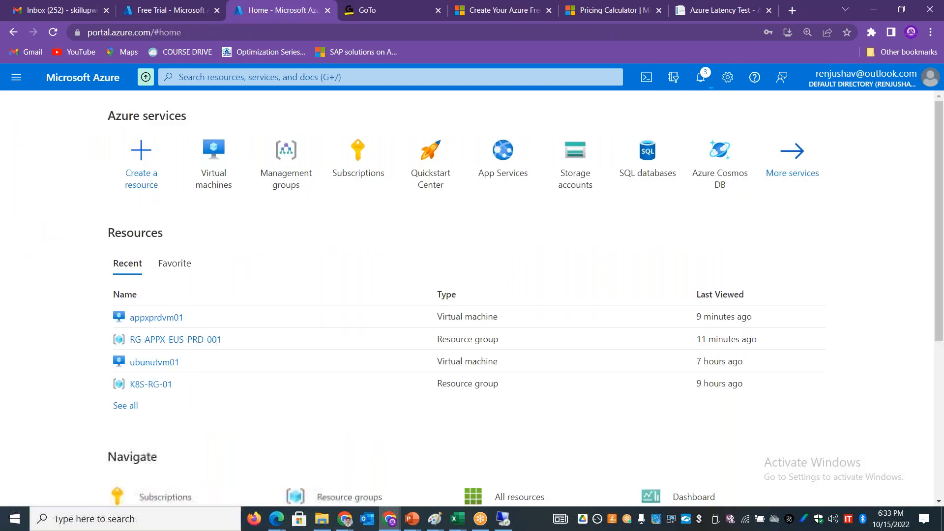
pyautogui.click(214, 157)
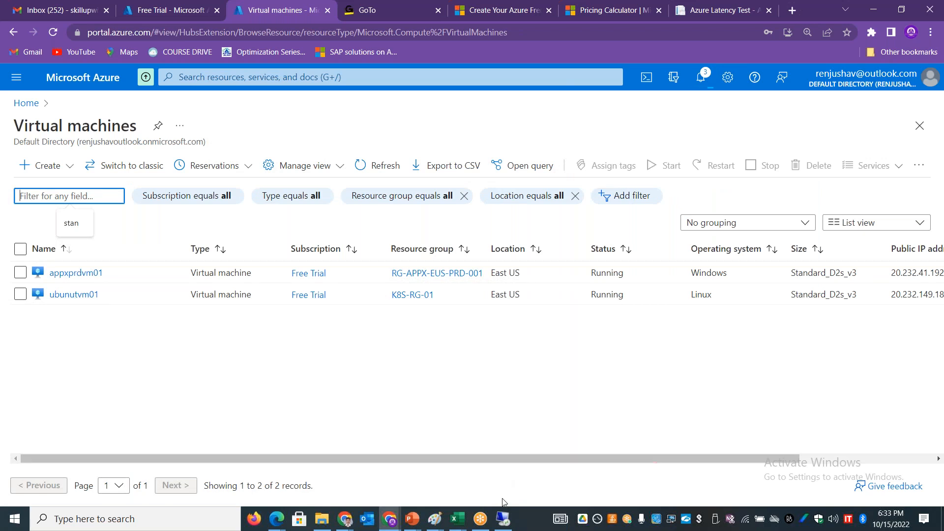
# Step: Switch to the Remote Desktop session and write "local administrator" at its command prompt without running it
pyautogui.click(503, 520)
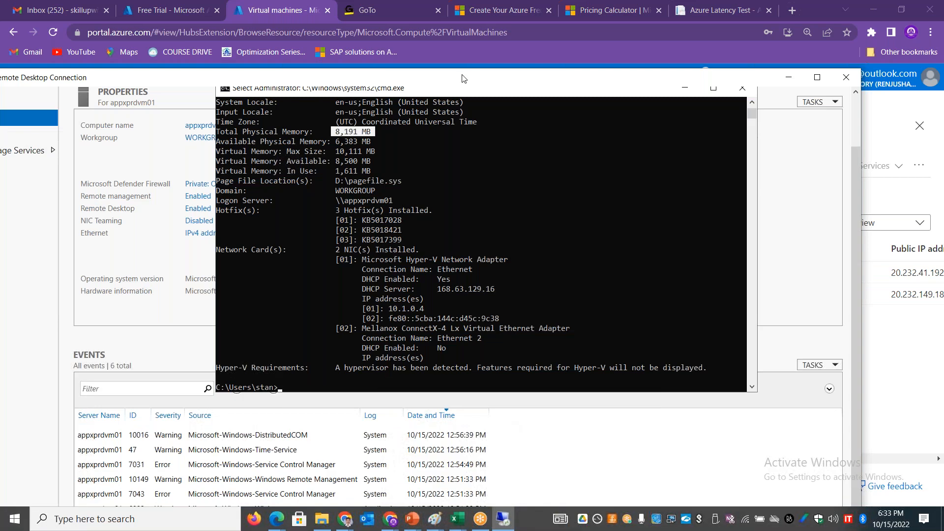
pyautogui.doubleClick(462, 78)
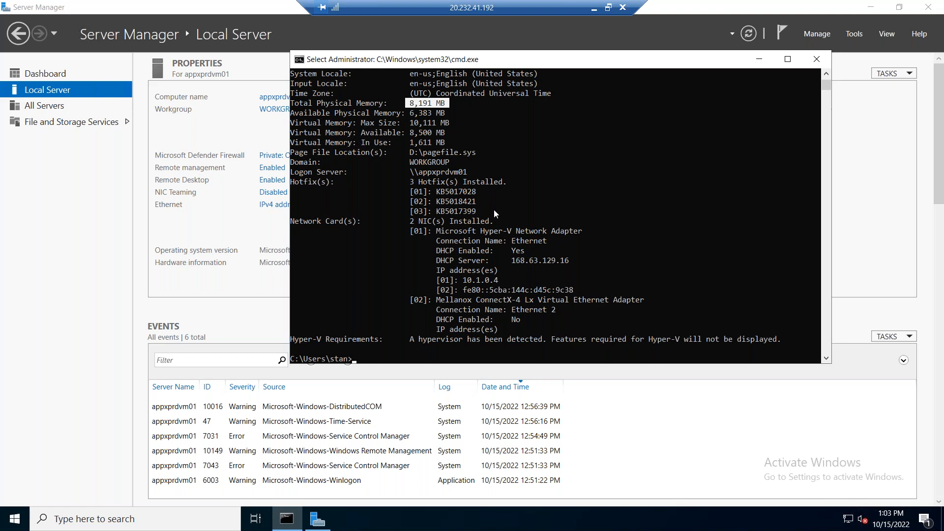
pyautogui.press('Escape')
pyautogui.write('local ')
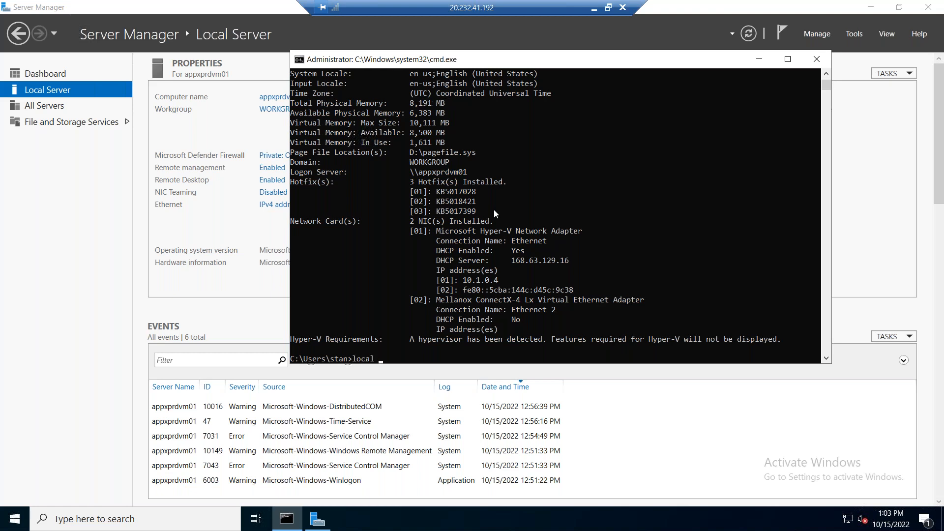
pyautogui.write('administrator')
# Step: Delete characters from the unexecuted command prompt text and minimize the Remote Desktop session to return to the Azure portal
pyautogui.press('Left')
pyautogui.press('Left')
pyautogui.press('Left')
pyautogui.press('Left')
pyautogui.press('Left')
pyautogui.press('Left')
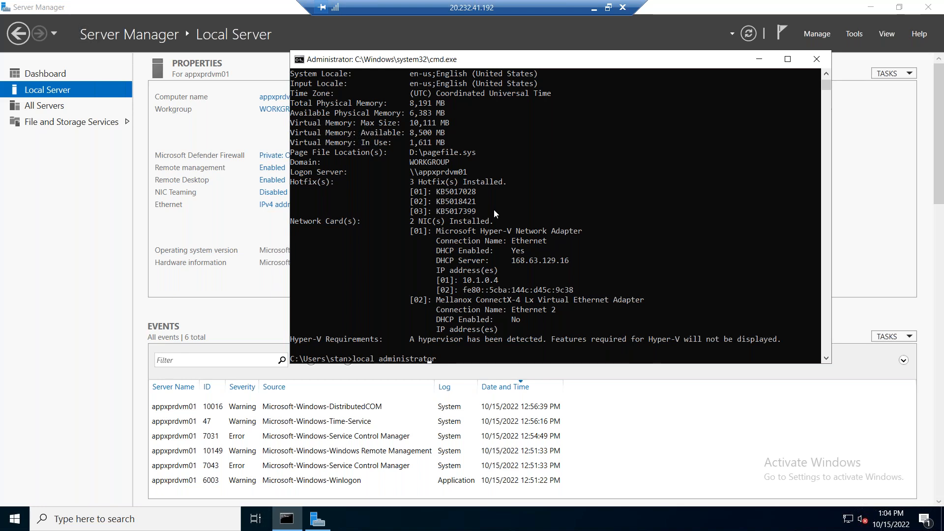
pyautogui.press('Left')
pyautogui.press('Left')
pyautogui.press('Left')
pyautogui.press('Left')
pyautogui.press('Left')
pyautogui.press('Left')
pyautogui.press('Left')
pyautogui.press('BackSpace')
pyautogui.press('BackSpace')
pyautogui.press('BackSpace')
pyautogui.press('BackSpace')
pyautogui.press('BackSpace')
pyautogui.press('BackSpace')
pyautogui.press('Delete')
pyautogui.press('Delete')
pyautogui.press('Delete')
pyautogui.press('Delete')
pyautogui.press('Delete')
pyautogui.press('Delete')
pyautogui.press('Delete')
pyautogui.press('Delete')
pyautogui.press('Delete')
pyautogui.press('Delete')
pyautogui.press('Delete')
pyautogui.press('Delete')
pyautogui.press('Delete')
pyautogui.click(595, 9)
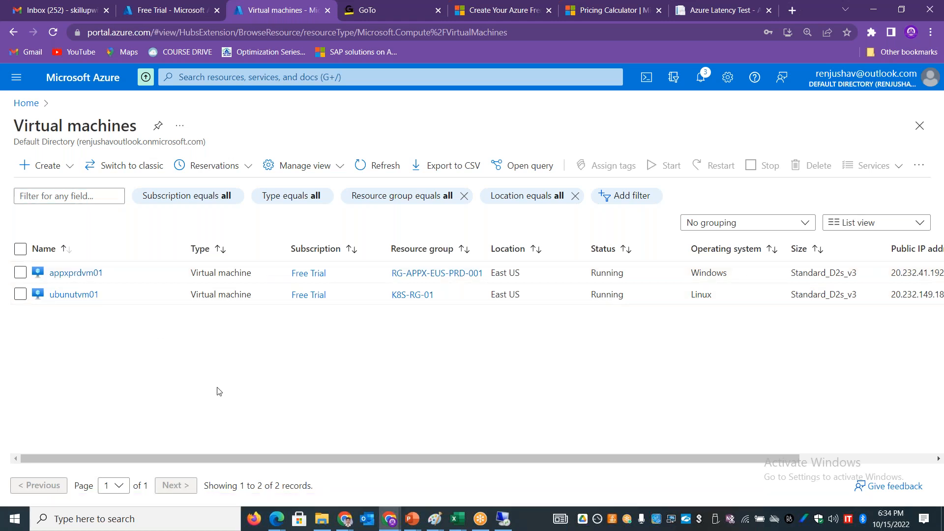
# Step: Switch to the Remote Desktop session and open Local Users and Groups by running lusrmgr.msc at the command prompt
pyautogui.hotkey('alt', 'Tab')
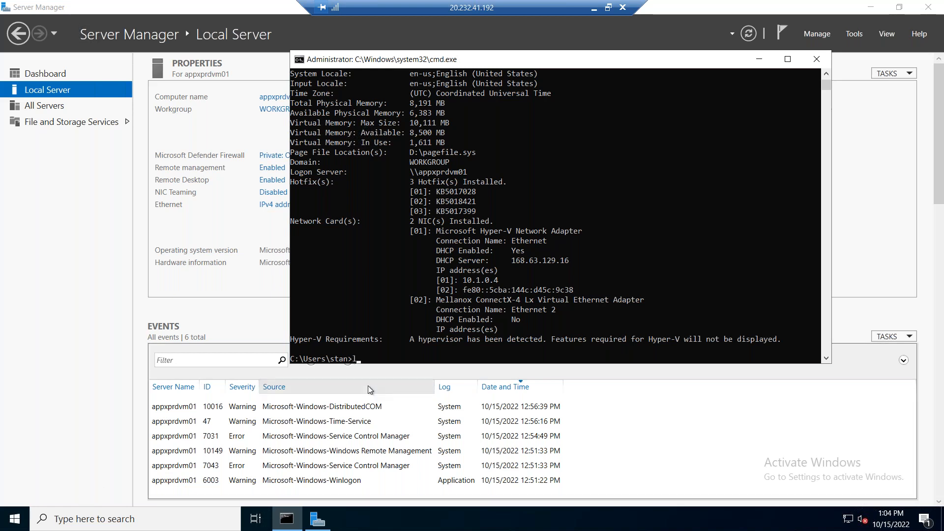
pyautogui.write('.msc')
pyautogui.press('Return')
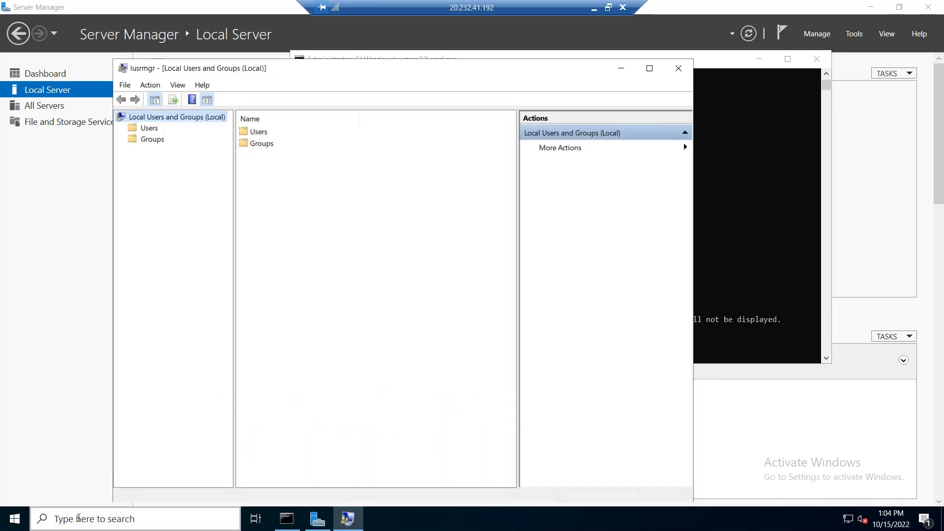
pyautogui.click(78, 519)
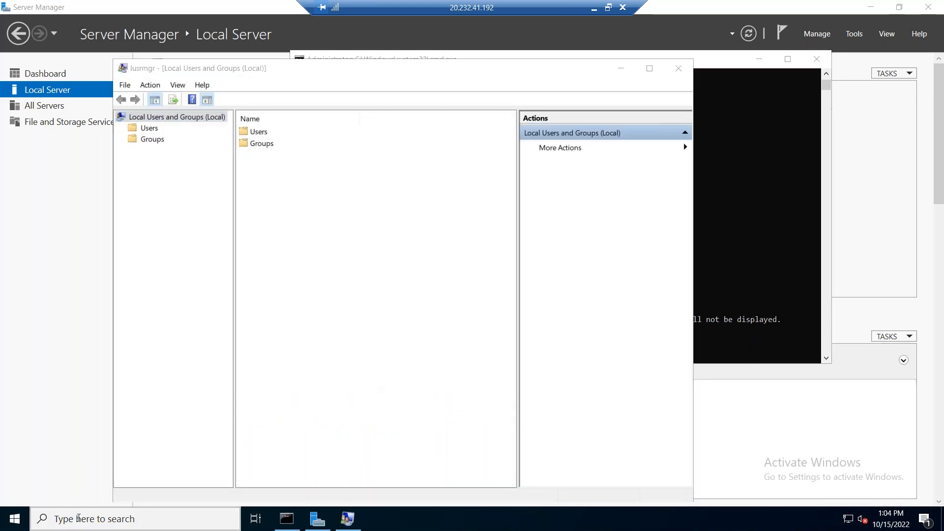
pyautogui.write('user')
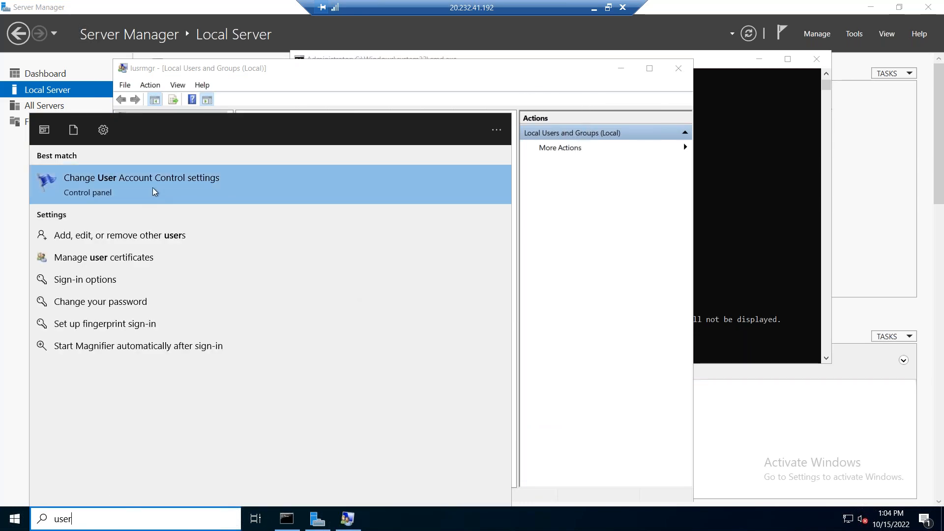
pyautogui.click(451, 70)
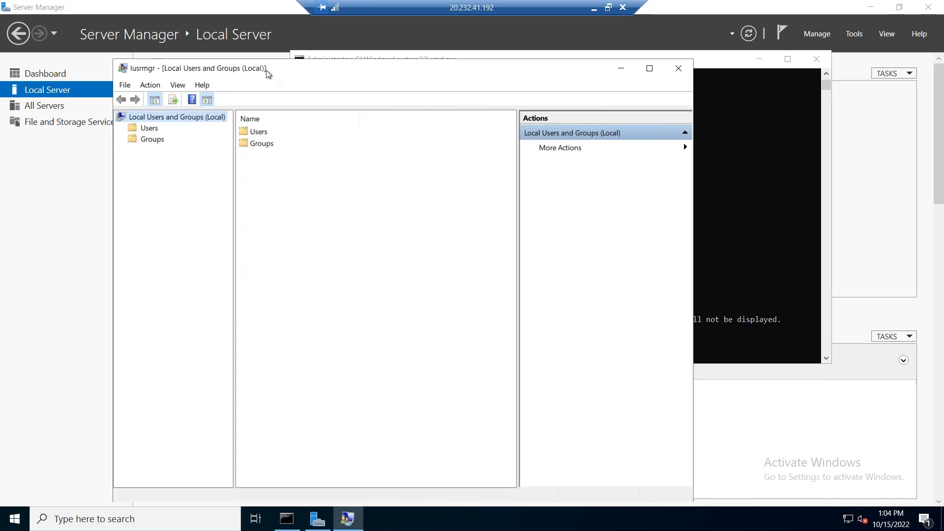
# Step: Examine the full description of the built-in administrator account among the local users, and close Local Users and Groups
pyautogui.click(158, 128)
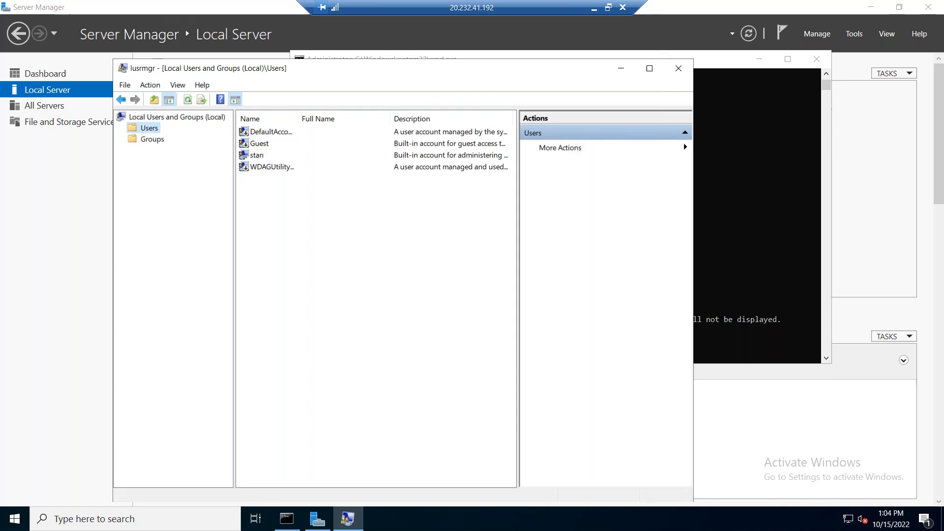
pyautogui.click(650, 68)
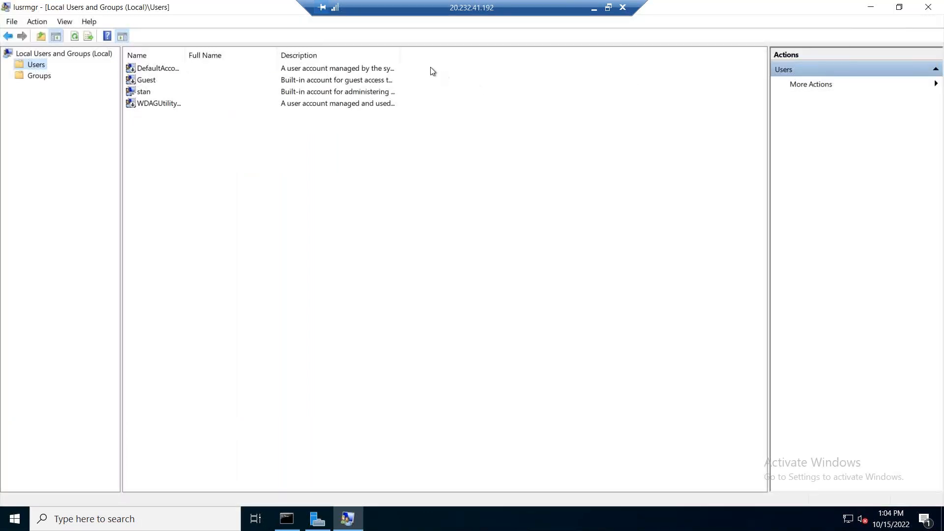
pyautogui.doubleClick(401, 55)
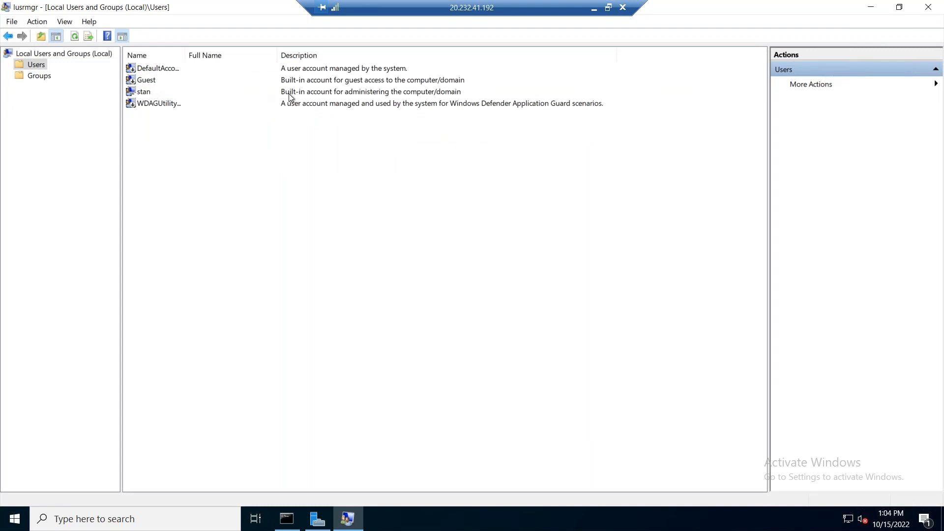
pyautogui.click(343, 94)
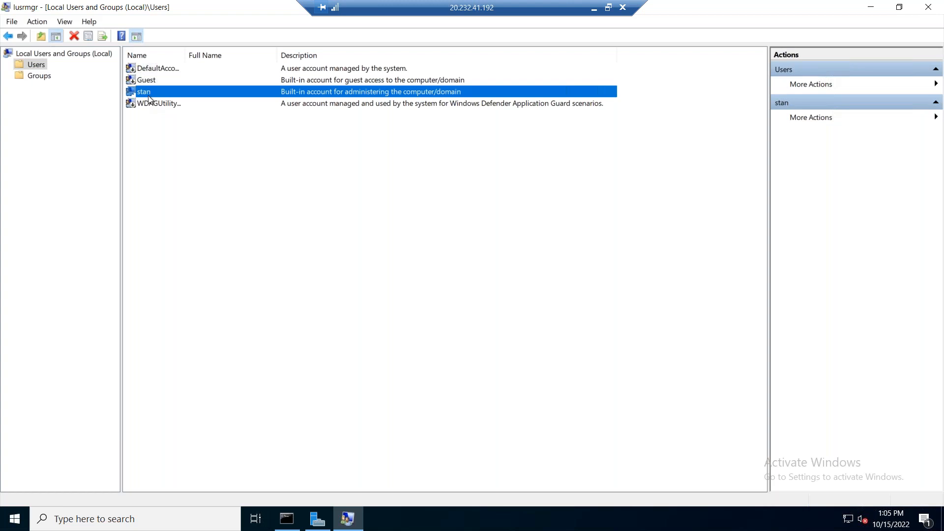
pyautogui.click(929, 7)
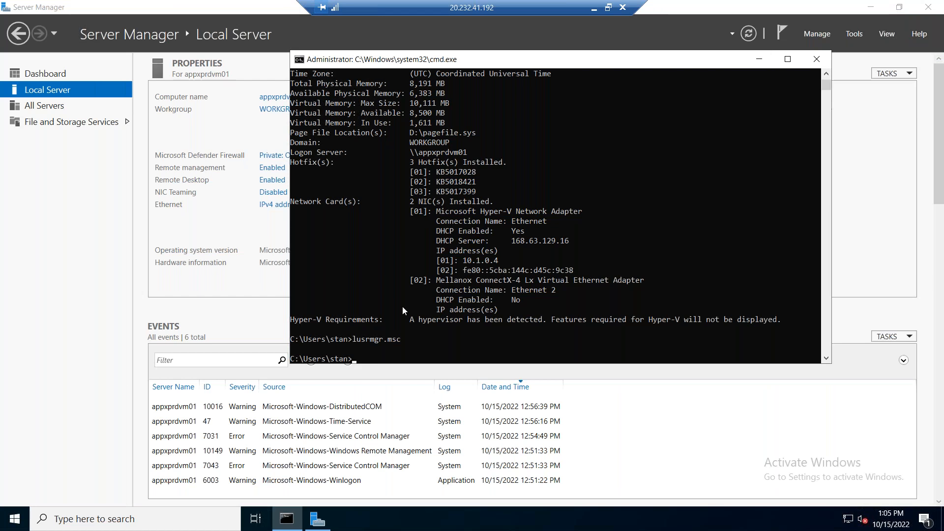
# Step: Run net user and net group at the command prompt to list the local accounts and groups, and minimize the prompt window
pyautogui.write('net user')
pyautogui.press('Return')
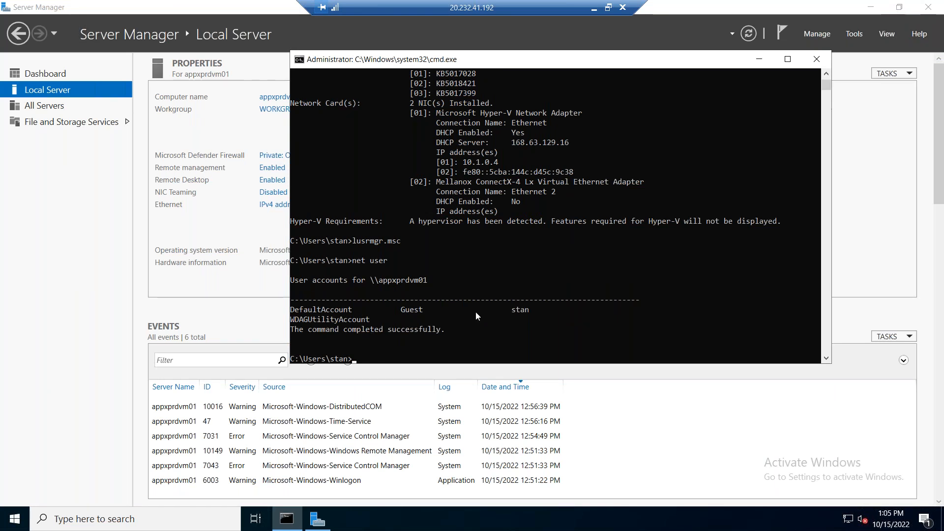
pyautogui.moveTo(514, 311); pyautogui.dragTo(541, 314)
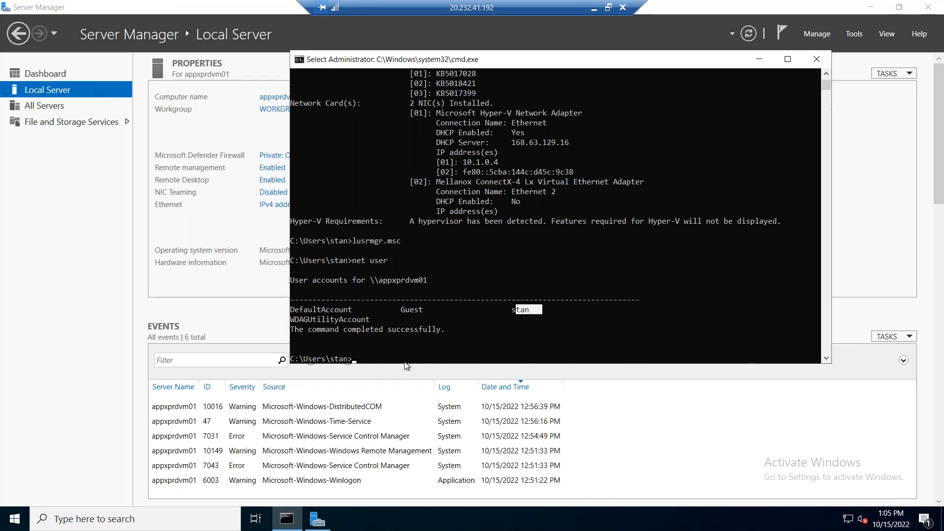
pyautogui.hotkey('ctrl', 'c')
pyautogui.write('net group')
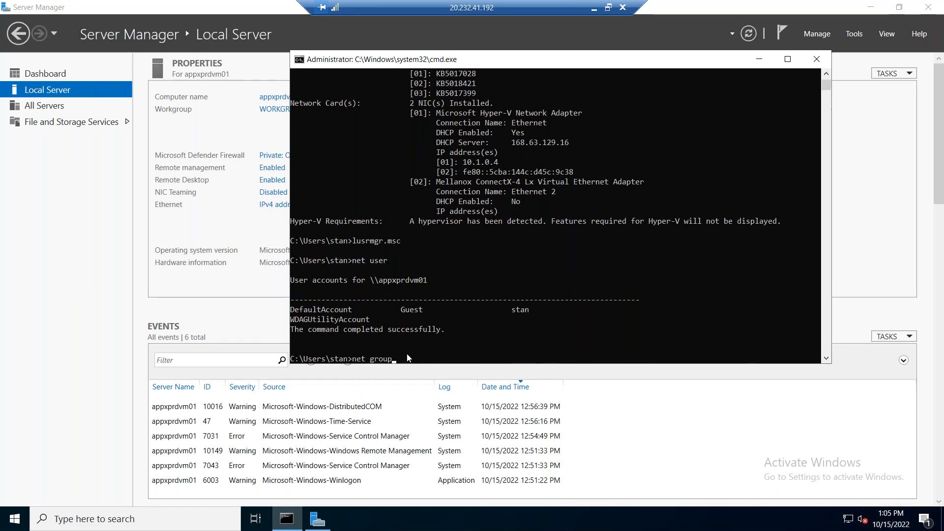
pyautogui.press('Return')
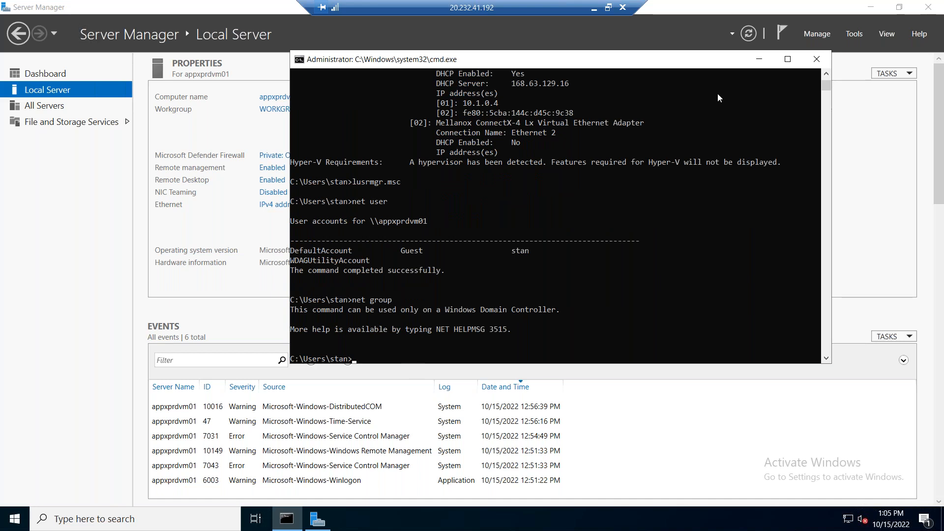
pyautogui.click(759, 59)
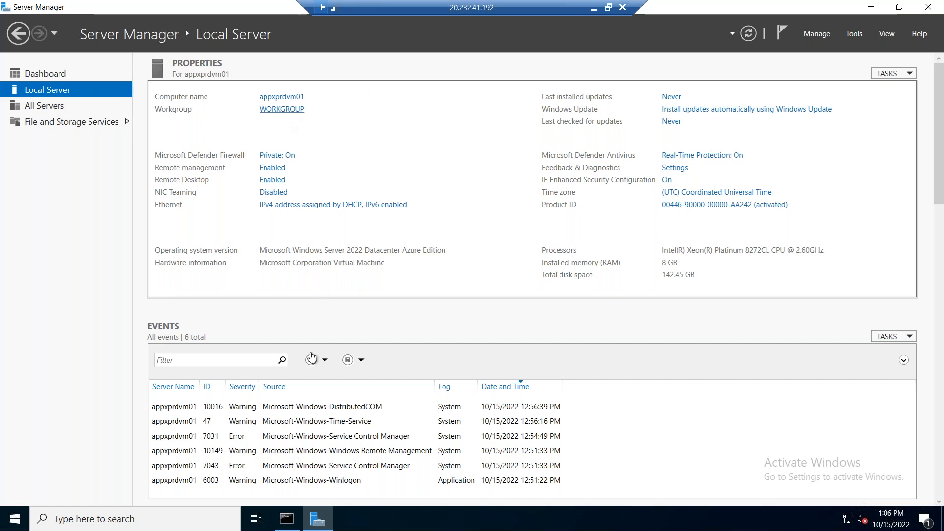
# Step: Reopen lusrmgr.msc through Windows search, check the administrator account's group membership, and close the console
pyautogui.click(126, 516)
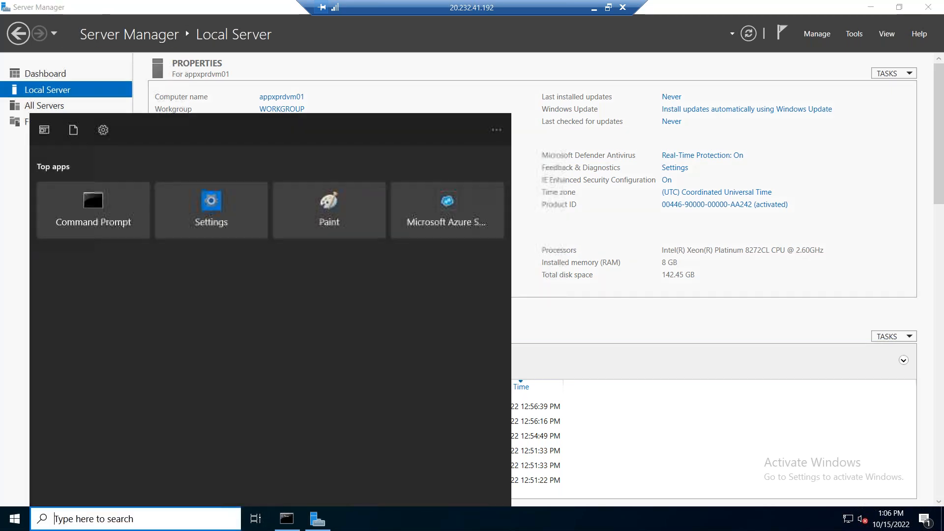
pyautogui.write('lusrmgr.msc')
pyautogui.press('Return')
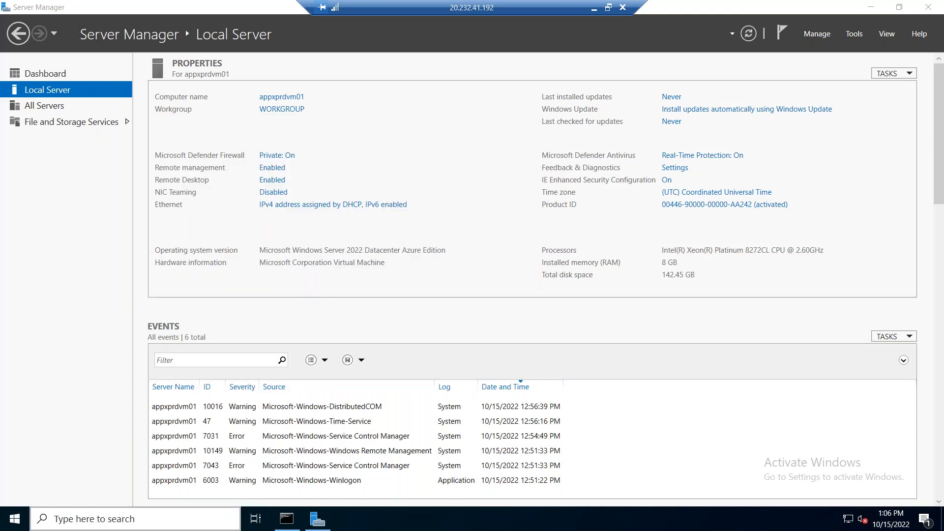
pyautogui.click(148, 130)
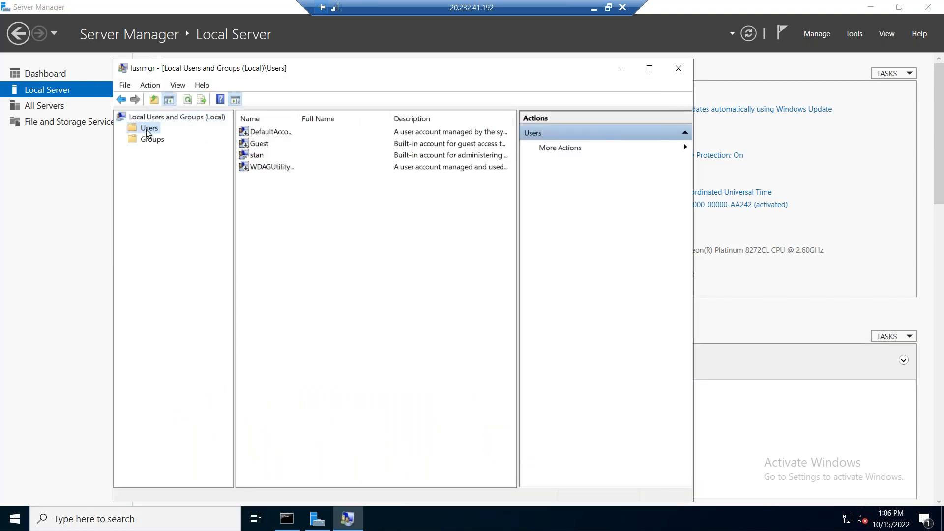
pyautogui.doubleClick(257, 155)
pyautogui.click(361, 162)
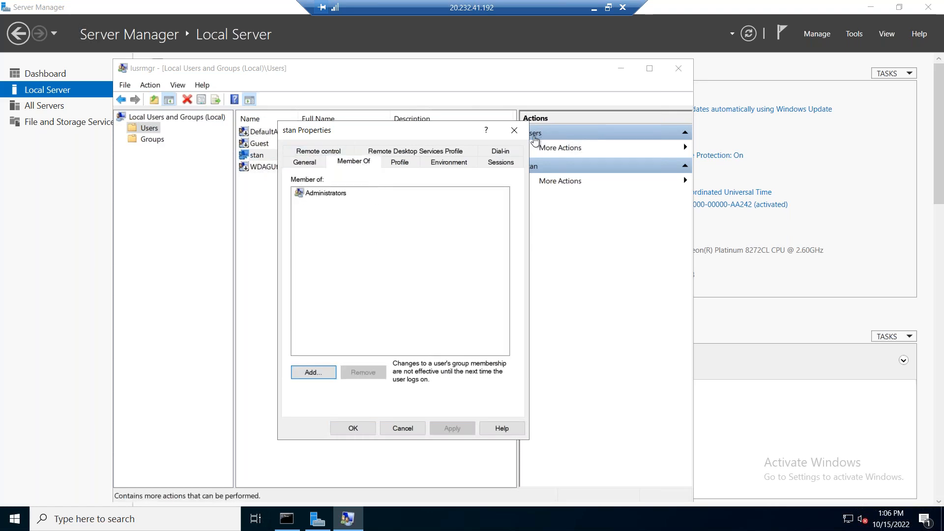
pyautogui.click(515, 130)
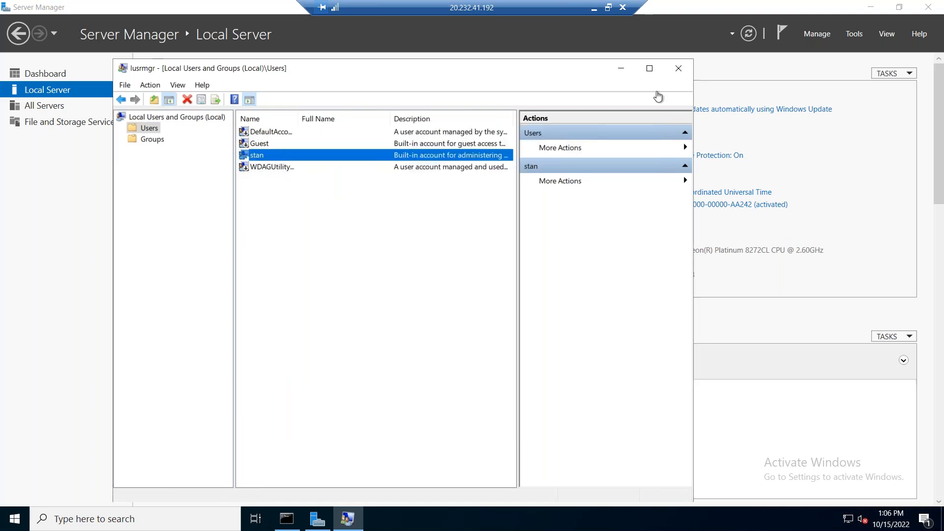
pyautogui.click(677, 71)
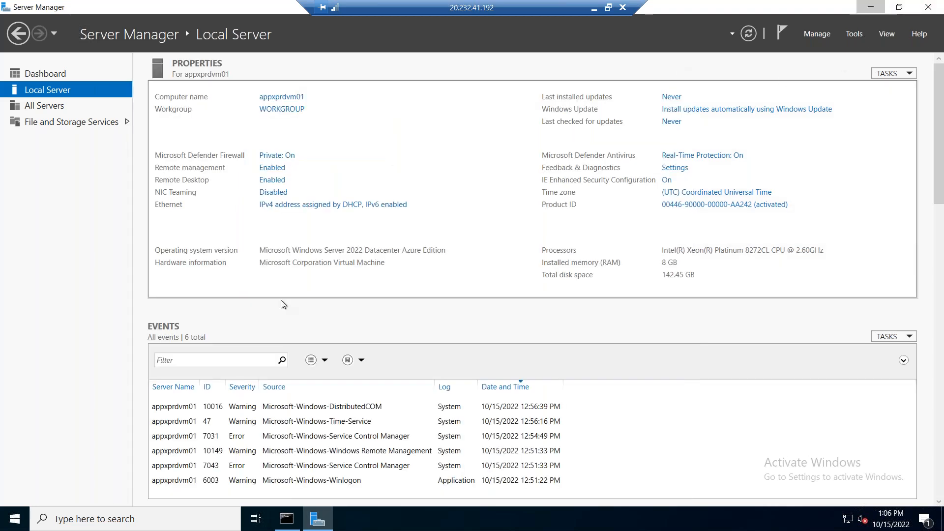
# Step: Minimize Server Manager and open Disk Management in a maximized window to examine the virtual machine's disks
pyautogui.click(868, 8)
pyautogui.rightClick(20, 519)
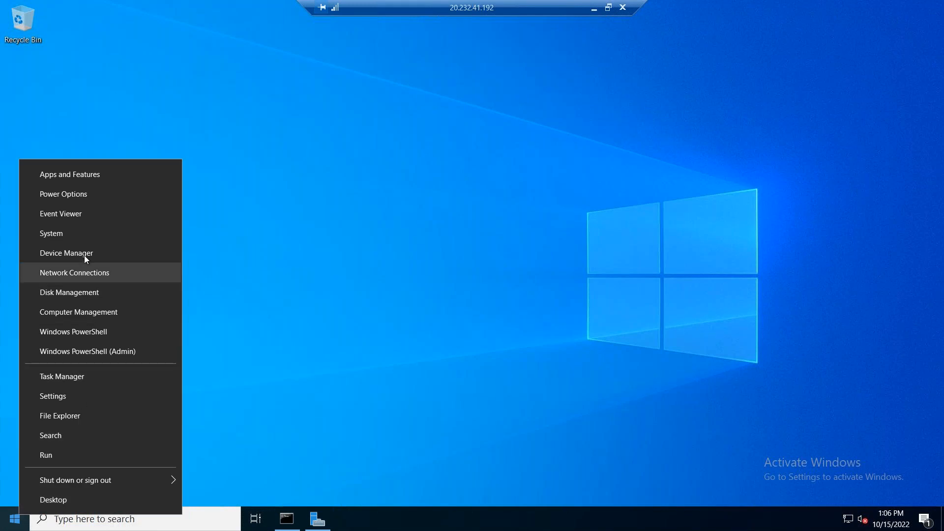
pyautogui.click(90, 292)
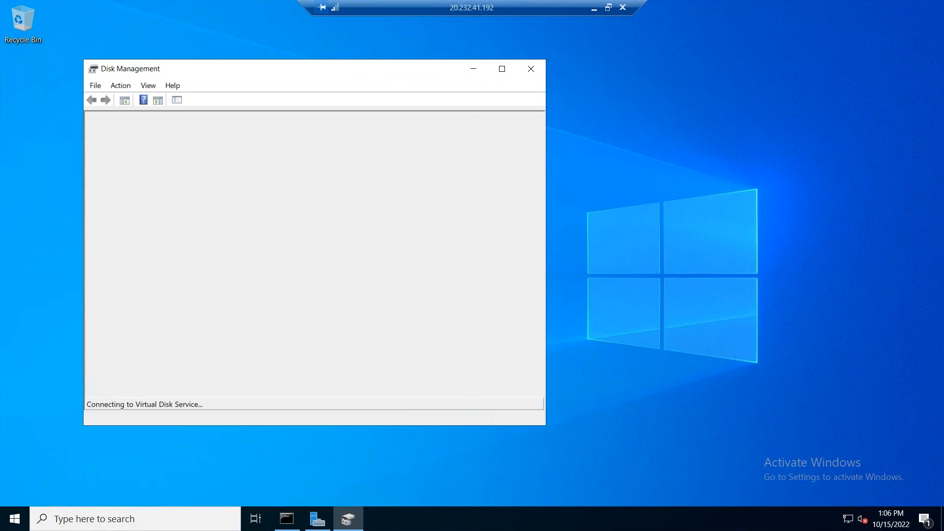
pyautogui.click(502, 73)
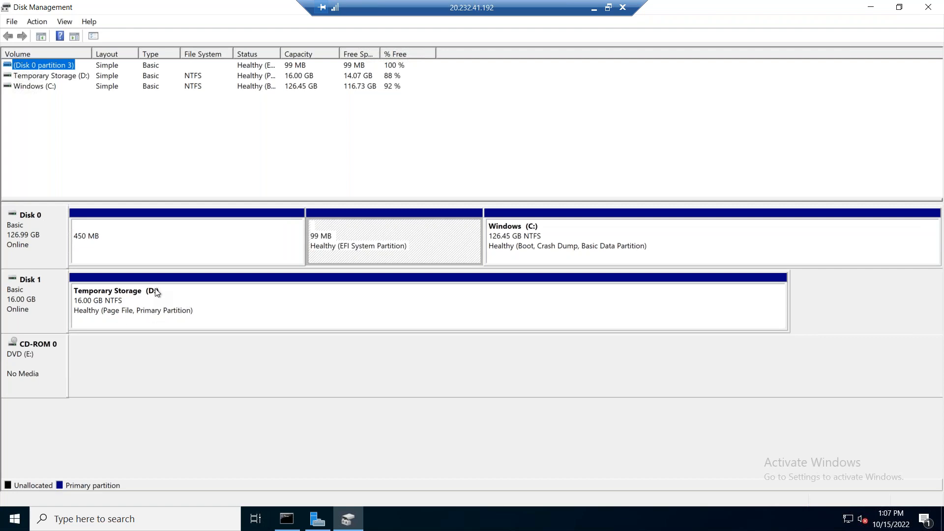
# Step: Minimize the Remote Desktop session and open Paint on the local computer by running mspaint
pyautogui.click(594, 7)
pyautogui.press('super+r')
pyautogui.write('m')
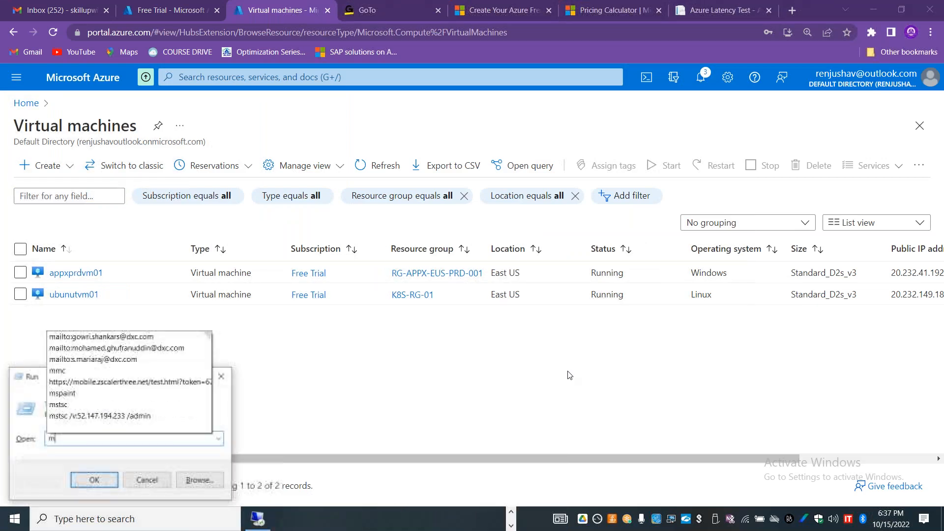
pyautogui.write('spaint')
pyautogui.press('Return')
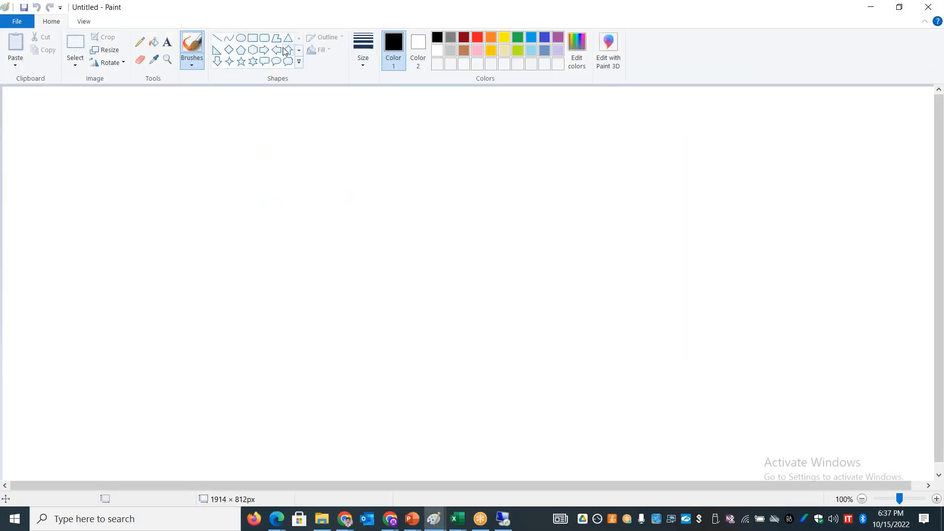
# Step: Draw a tall rectangle about 216 × 391 px and a rounded rectangle about 100 × 70 px above it
pyautogui.click(253, 38)
pyautogui.moveTo(231, 232)
pyautogui.mouseDown()
pyautogui.moveTo(286, 368)
pyautogui.moveTo(337, 425)
pyautogui.mouseUp()
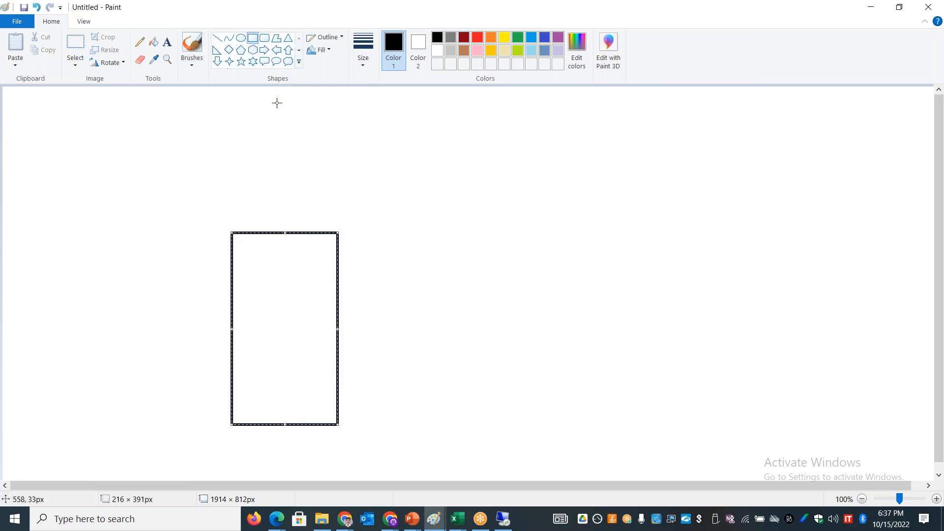
pyautogui.click(264, 39)
pyautogui.moveTo(234, 171); pyautogui.dragTo(283, 205)
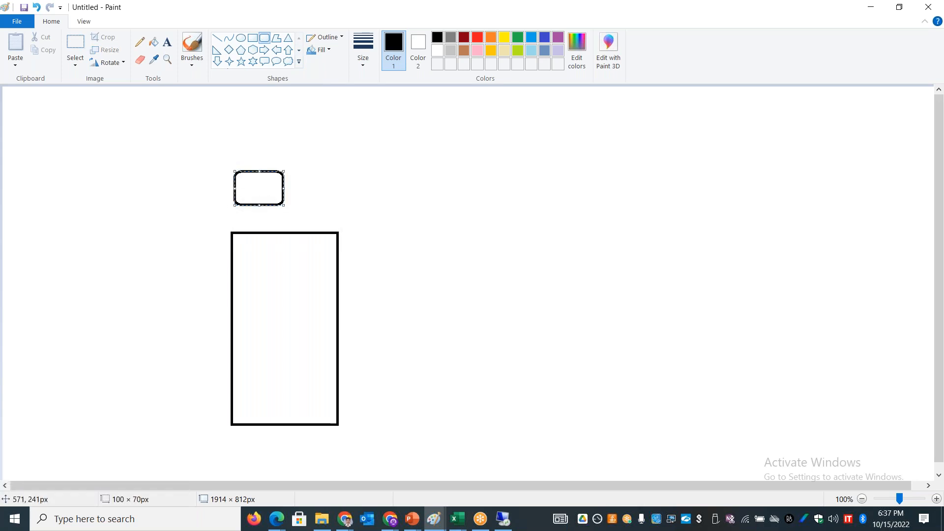
# Step: Label the rounded rectangle with the text "VM"
pyautogui.click(167, 41)
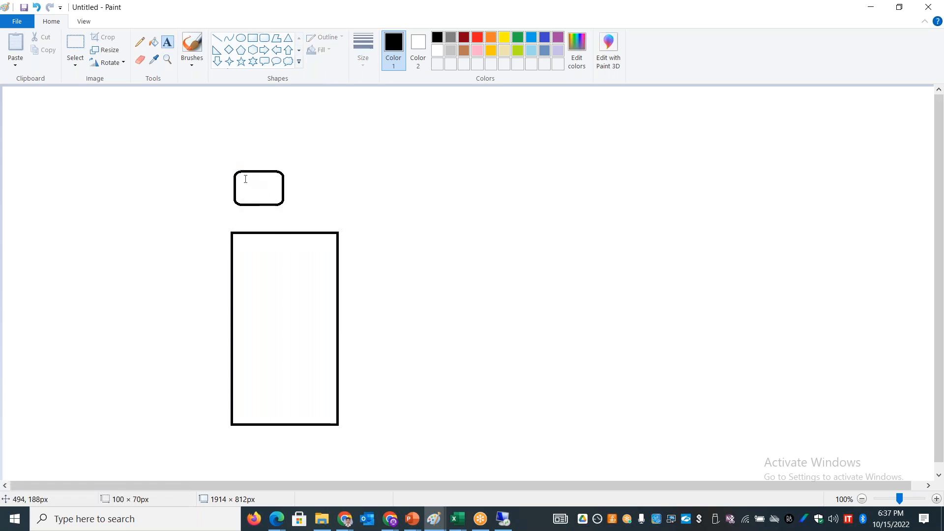
pyautogui.click(245, 179)
pyautogui.write('VM')
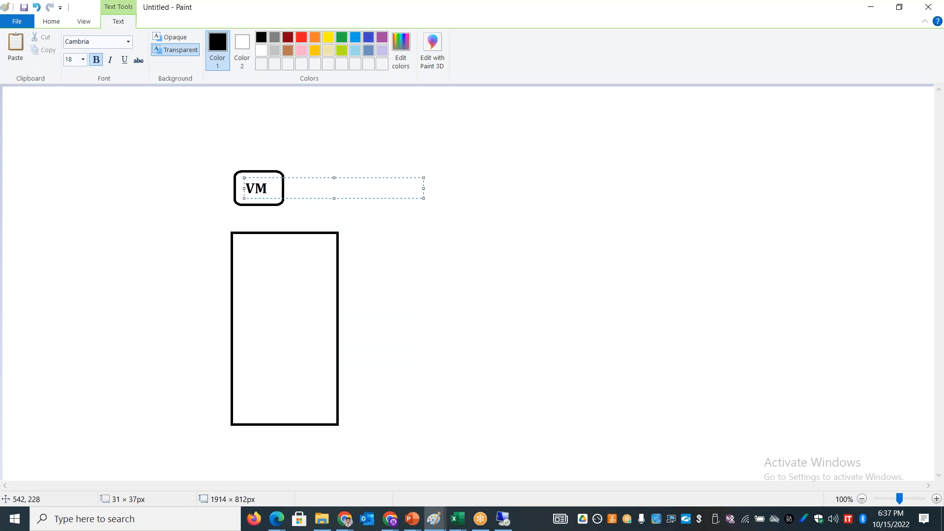
pyautogui.click(428, 264)
# Step: Add the text "Disk 1 - OS - C:\" on the canvas to the right of the VM box
pyautogui.click(443, 177)
pyautogui.write('Disk 1 - OS ')
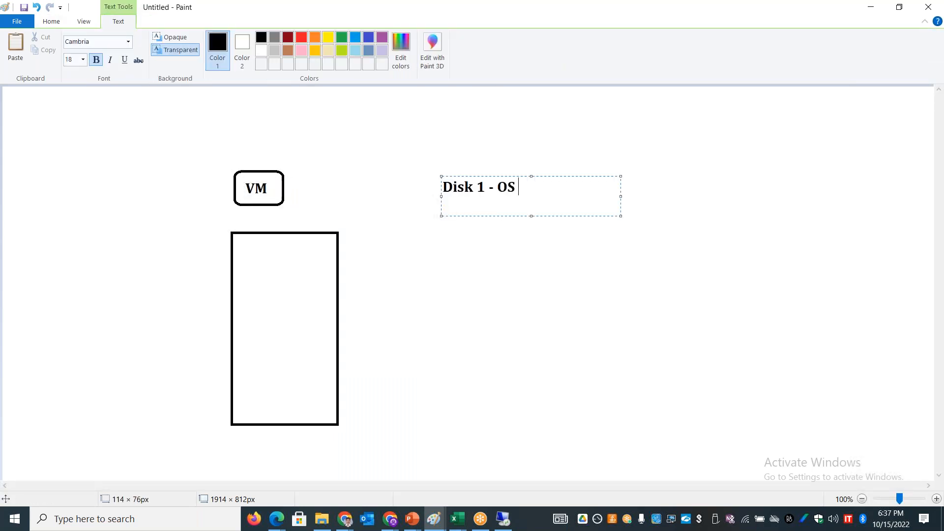
pyautogui.write('- C:\\')
pyautogui.click(346, 154)
# Step: Draw a diagonal line from beside the VM box down to the right, spanning about 702 × 231 px, and a hexagon about 323 × 235 px at its end
pyautogui.click(217, 38)
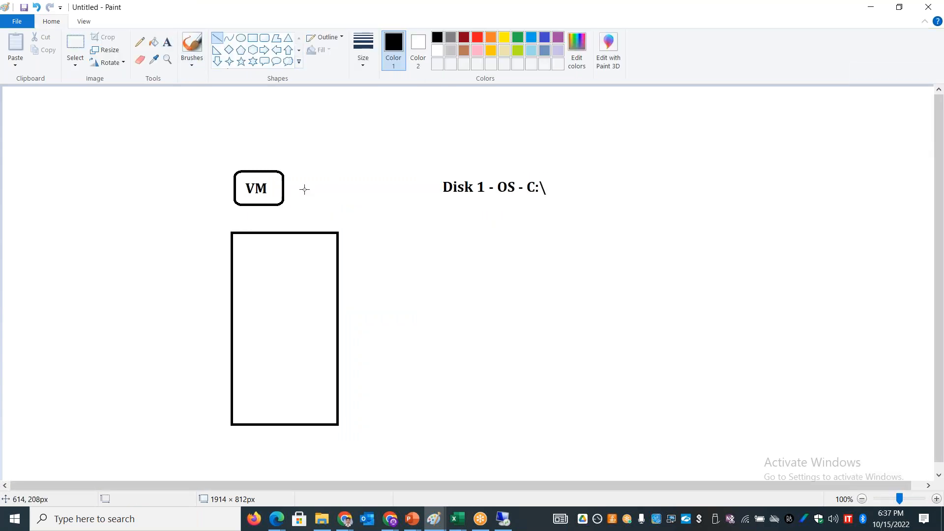
pyautogui.moveTo(298, 187); pyautogui.dragTo(644, 300)
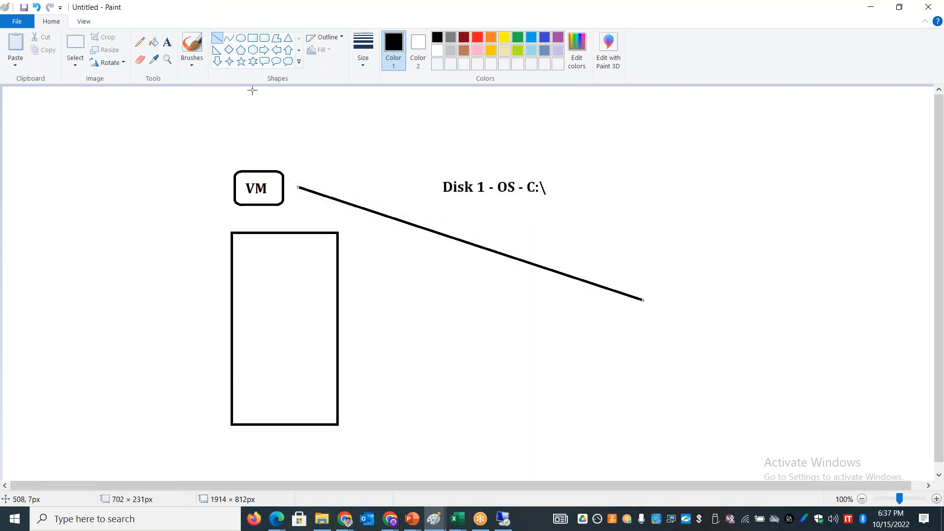
pyautogui.click(253, 51)
pyautogui.moveTo(622, 304); pyautogui.dragTo(781, 418)
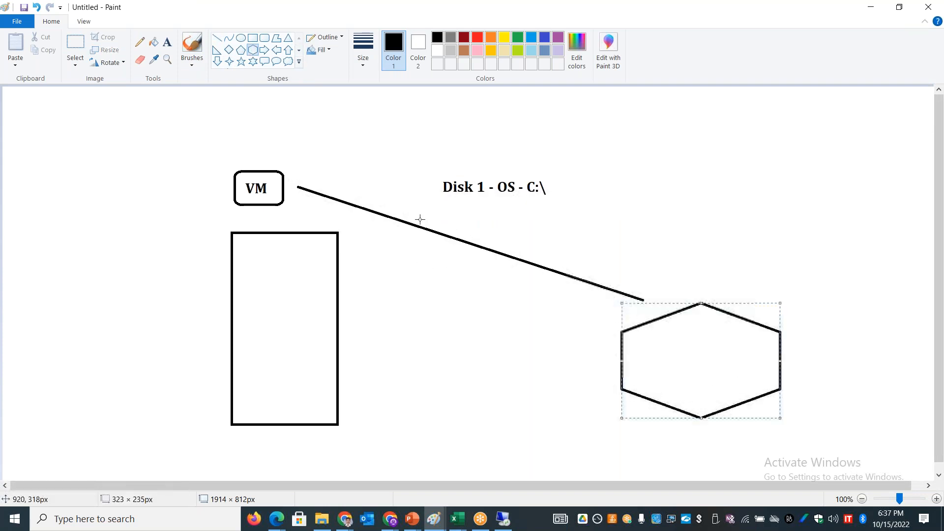
# Step: Label the hexagon with the text "SAN"
pyautogui.click(167, 43)
pyautogui.moveTo(672, 350); pyautogui.dragTo(730, 405)
pyautogui.write('SAN')
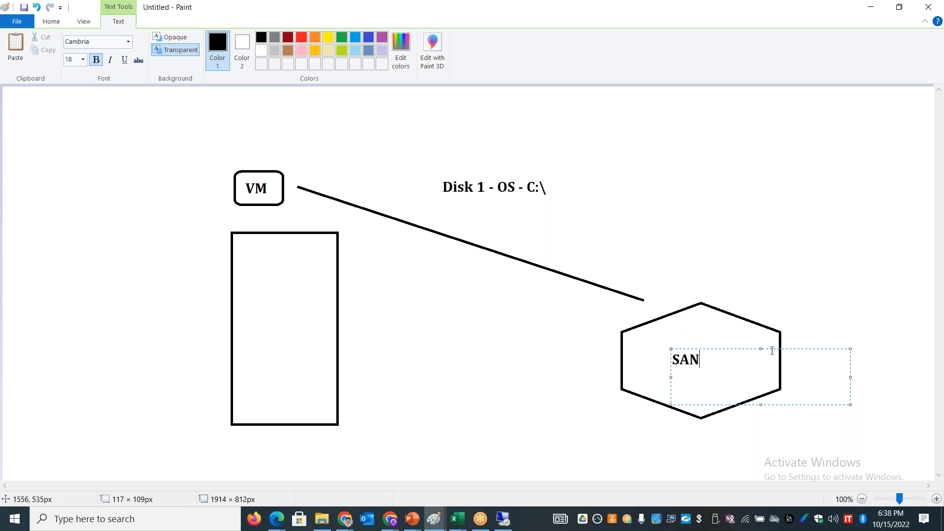
pyautogui.click(51, 21)
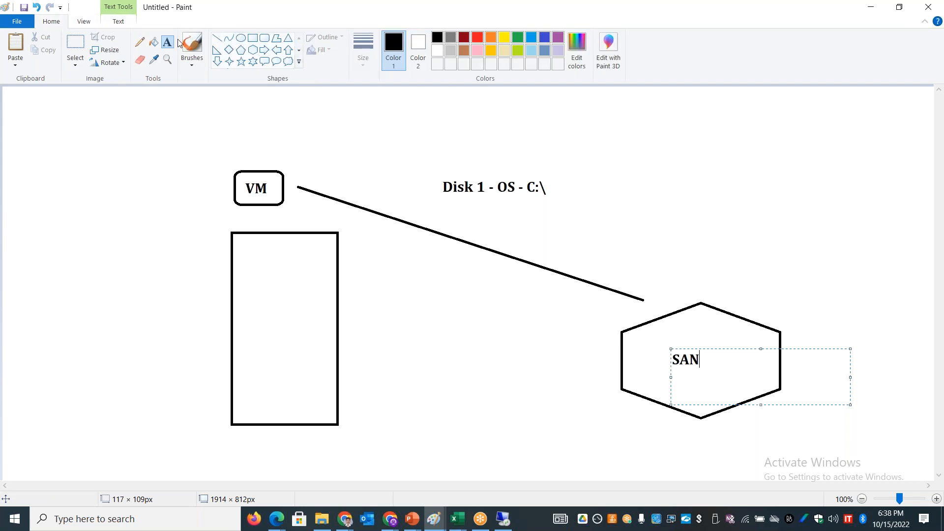
pyautogui.click(453, 164)
# Step: Add the text "Disk 2 - Temporary Storage" below the Disk 1 label and widen its text box so it fits on one line
pyautogui.moveTo(444, 200); pyautogui.dragTo(516, 220)
pyautogui.write('Si')
pyautogui.press('BackSpace')
pyautogui.press('BackSpace')
pyautogui.write('Disk 2 -')
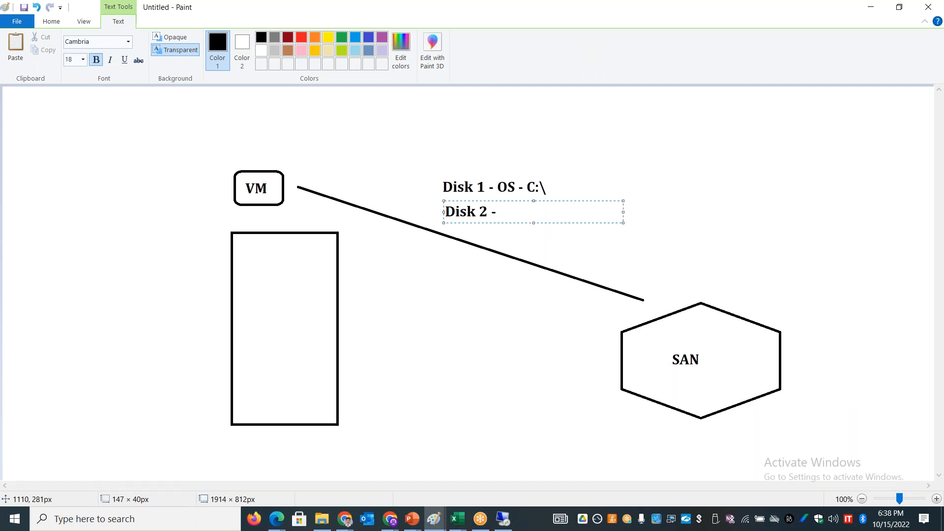
pyautogui.write(' Temporary ')
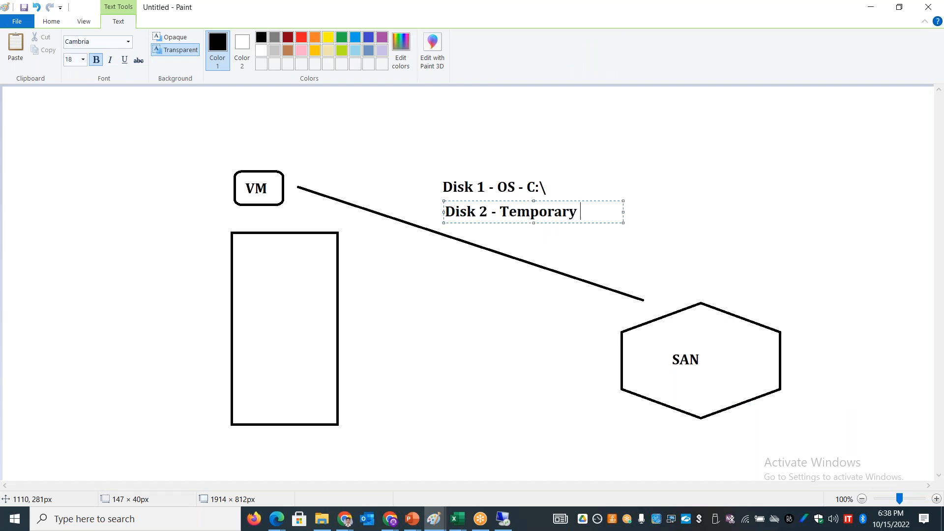
pyautogui.write('Stra')
pyautogui.press('BackSpace')
pyautogui.press('BackSpace')
pyautogui.write('org')
pyautogui.write('ge')
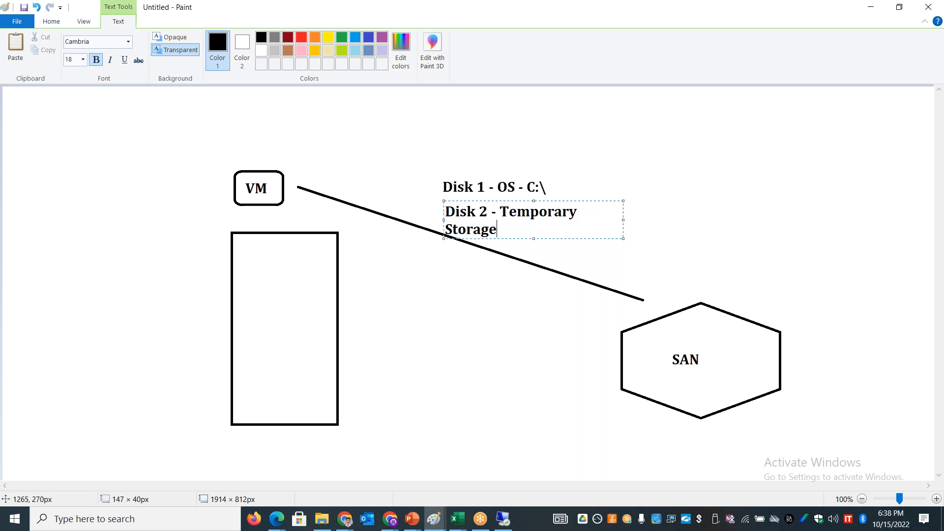
pyautogui.moveTo(625, 219); pyautogui.dragTo(768, 220)
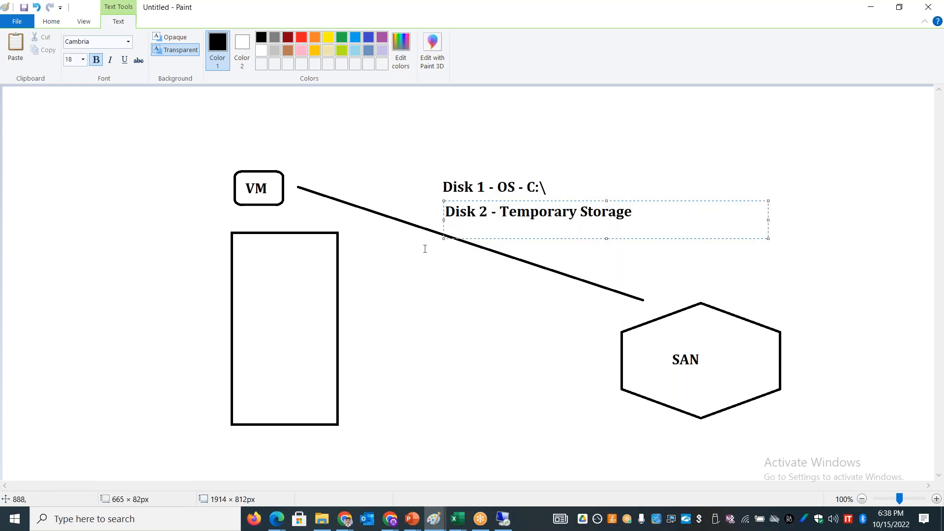
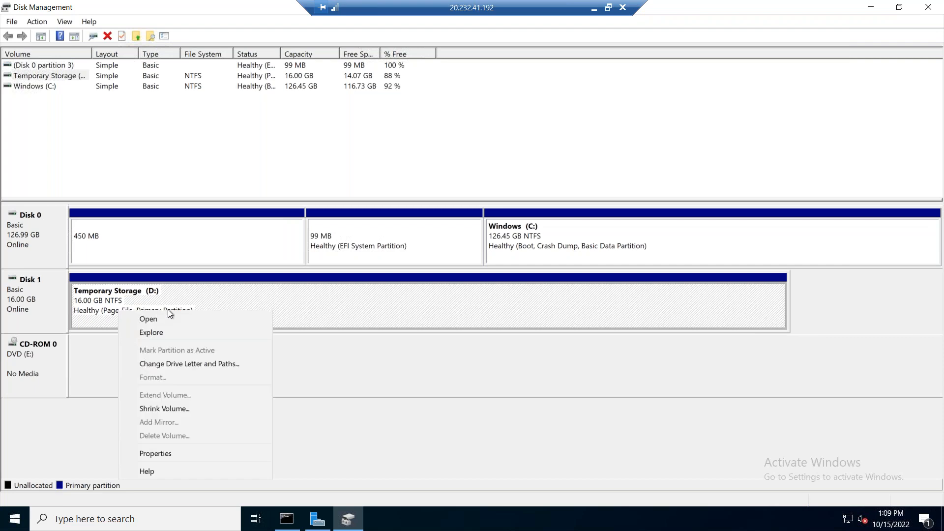
# Step: Explore the files on the Temporary Storage (D:) volume, close the folder window and minimize the remote desktop session
pyautogui.click(170, 331)
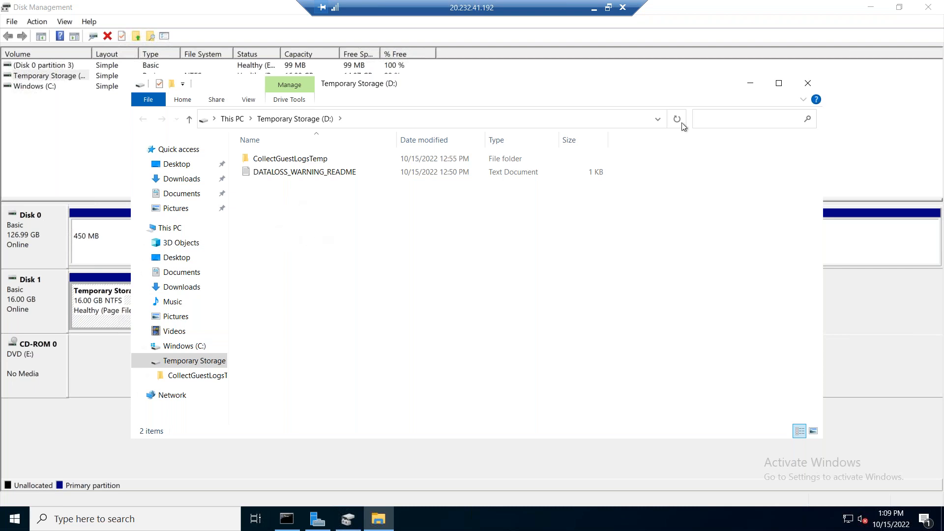
pyautogui.click(808, 83)
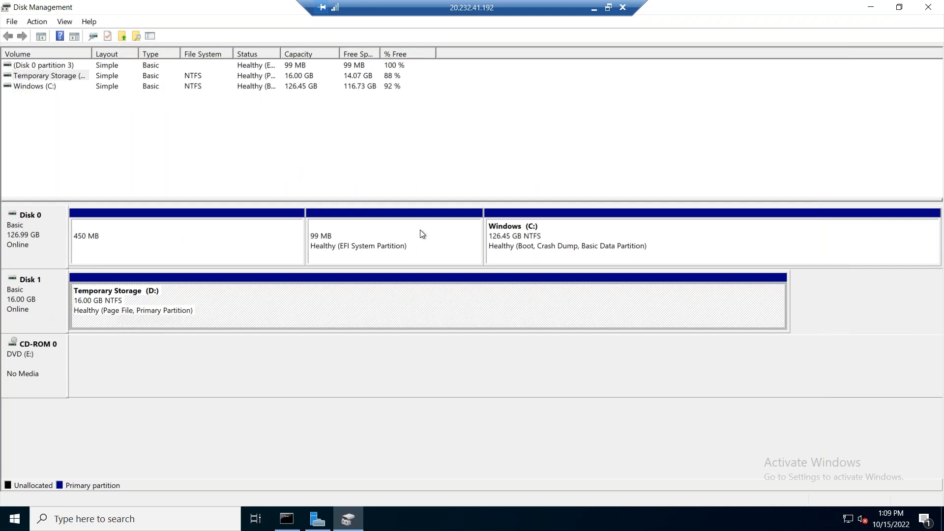
pyautogui.click(594, 8)
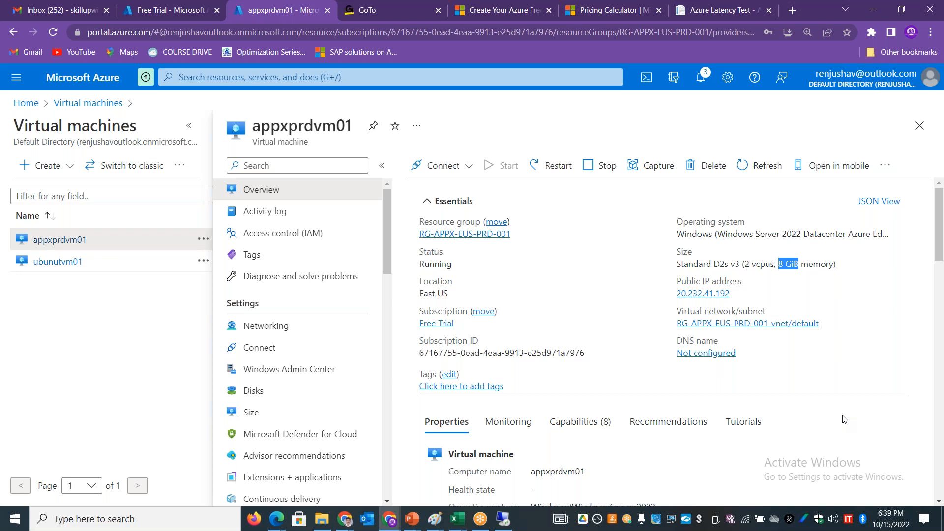
# Step: Check the Azure portal notifications for the VM deployments and the remaining Free Trial credit
pyautogui.hotkey('alt', 'Tab')
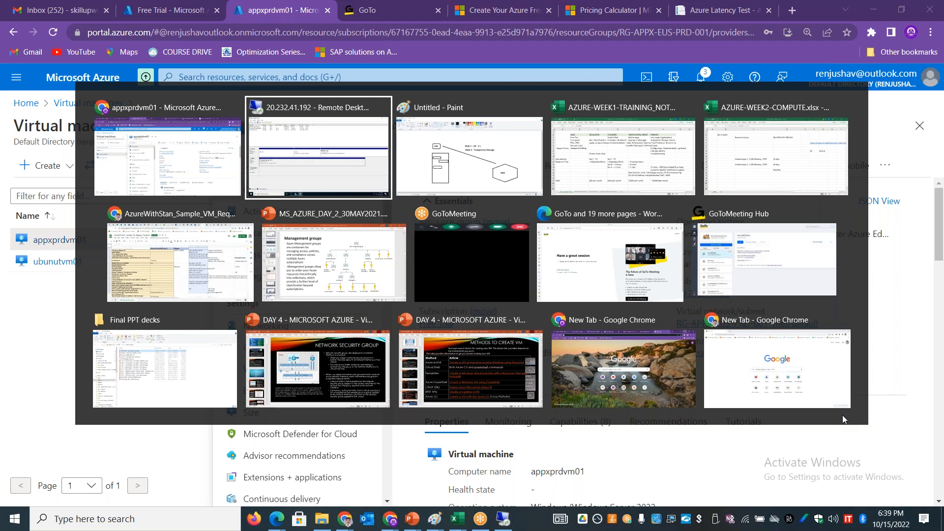
pyautogui.press('Escape')
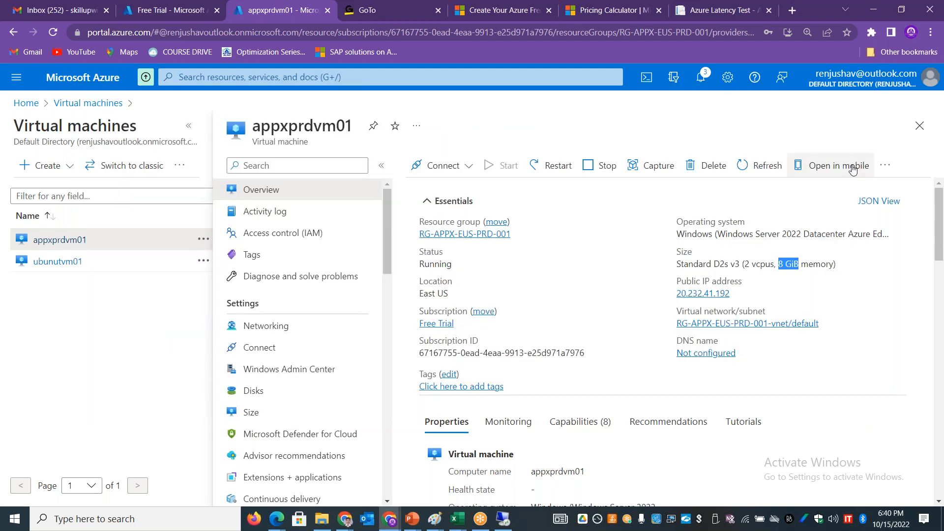
pyautogui.click(701, 87)
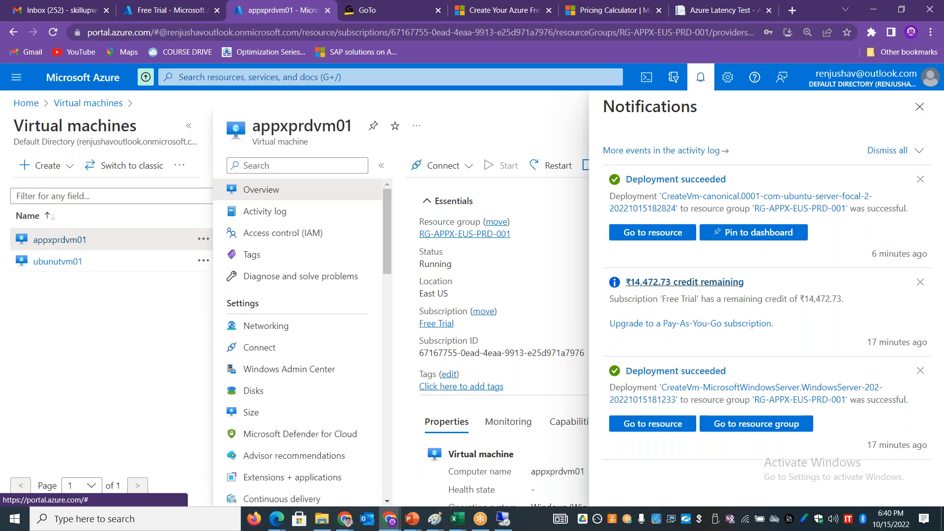
pyautogui.click(920, 106)
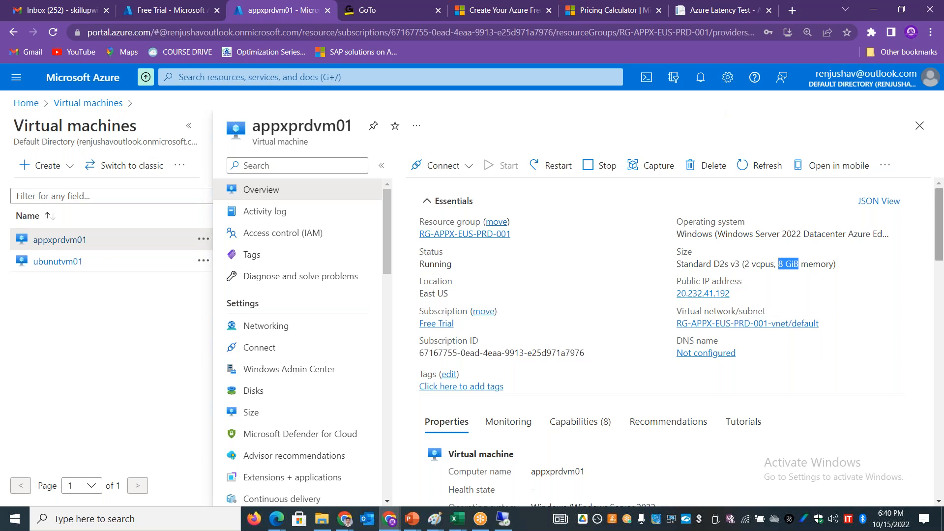
pyautogui.click(700, 79)
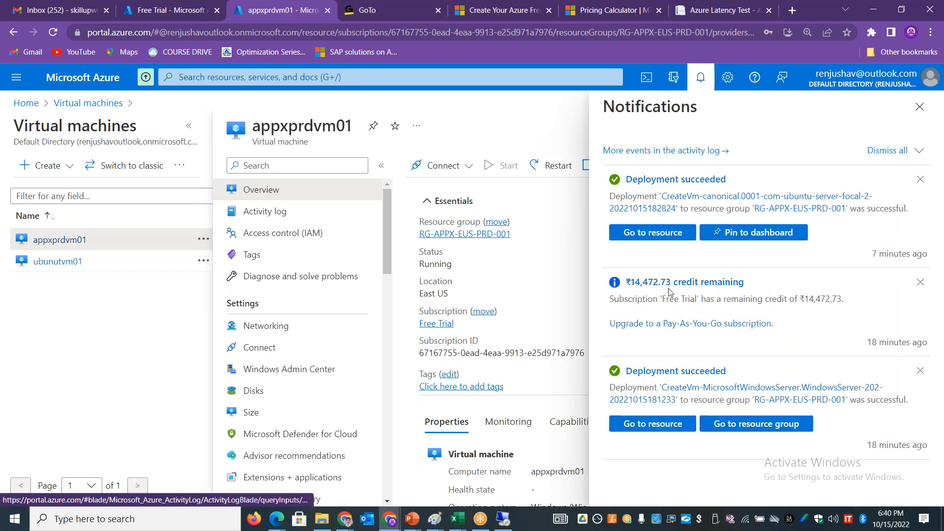
pyautogui.click(919, 107)
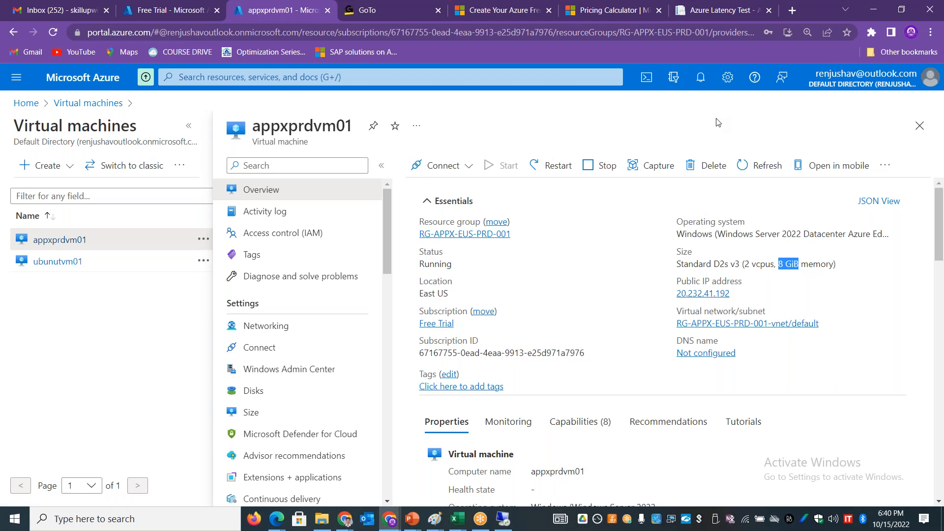
# Step: Review the free monthly amount and free period for Azure Files and Azure Kubernetes Service on the Azure free account page
pyautogui.click(486, 10)
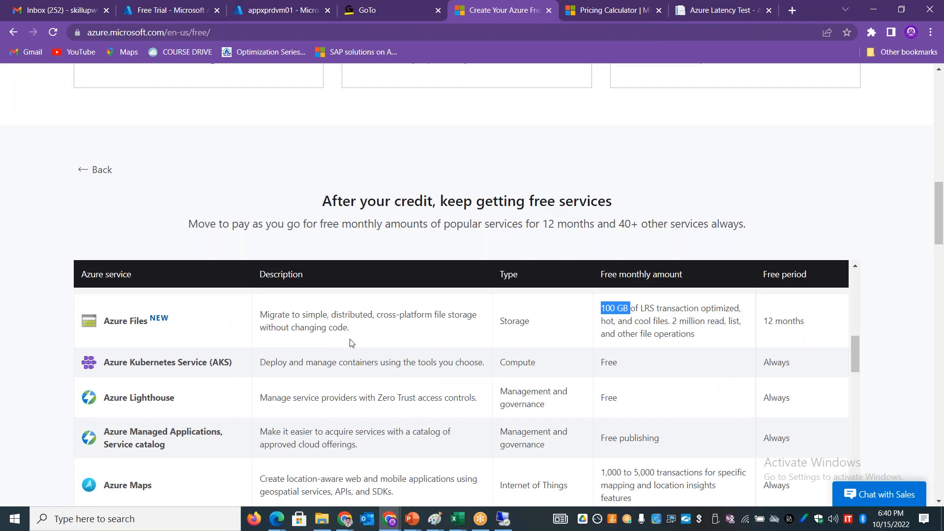
pyautogui.moveTo(106, 323); pyautogui.dragTo(155, 322)
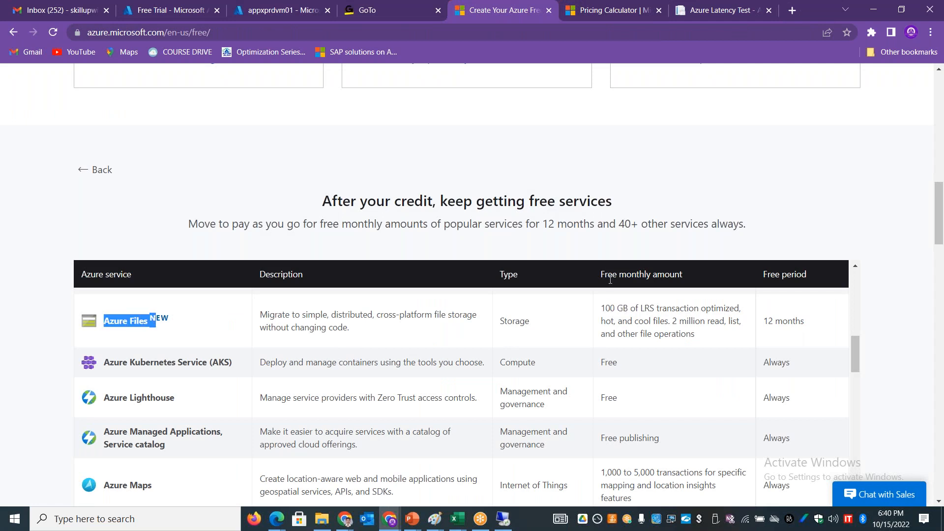
pyautogui.moveTo(605, 308); pyautogui.dragTo(652, 308)
pyautogui.moveTo(762, 322); pyautogui.dragTo(816, 323)
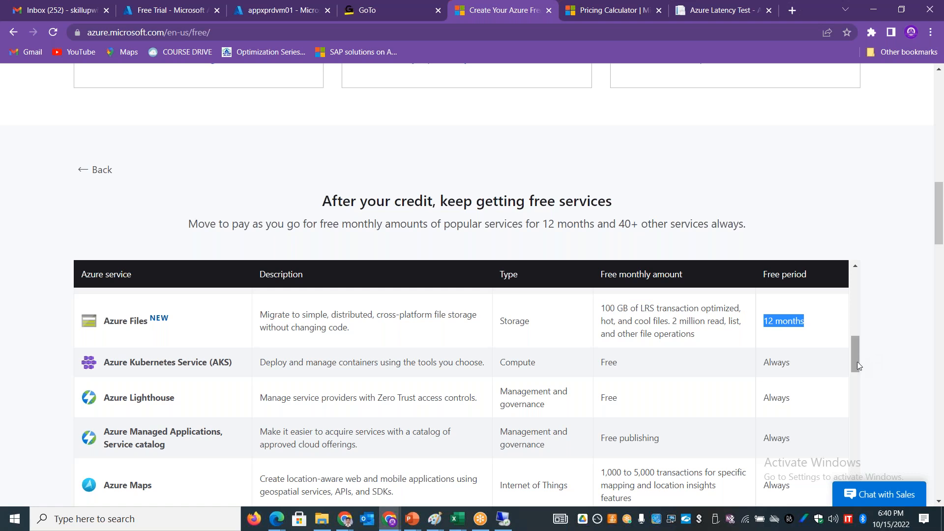
pyautogui.scroll(-1, 858, 362)
pyautogui.scroll(2, 857, 364)
pyautogui.moveTo(230, 371); pyautogui.dragTo(114, 371)
pyautogui.moveTo(827, 371); pyautogui.dragTo(378, 372)
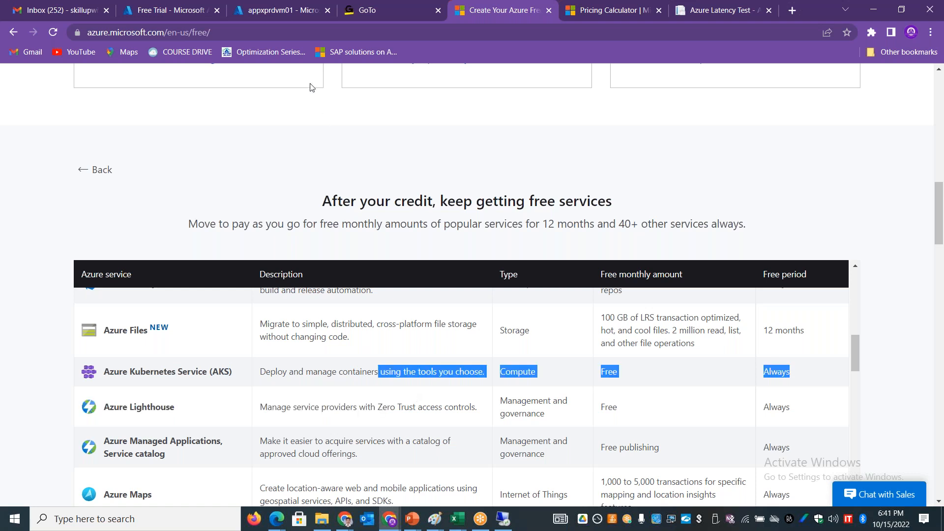
# Step: Return to the Azure portal, open the ubunutvm01 virtual machine and copy its public IP address
pyautogui.click(265, 7)
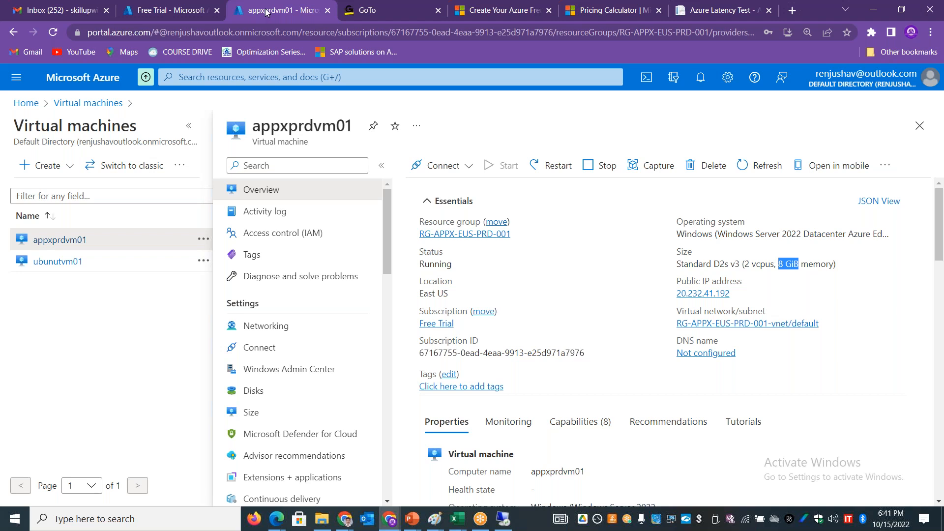
pyautogui.click(919, 126)
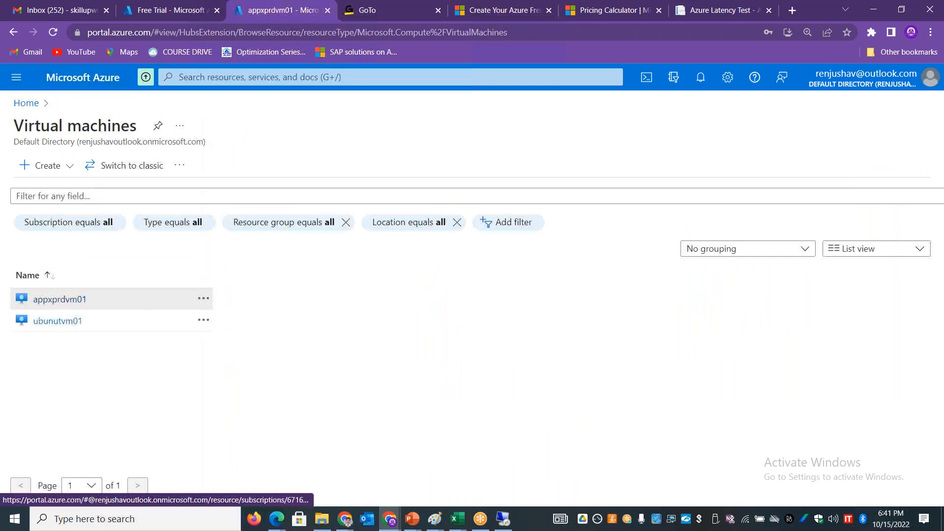
pyautogui.click(74, 294)
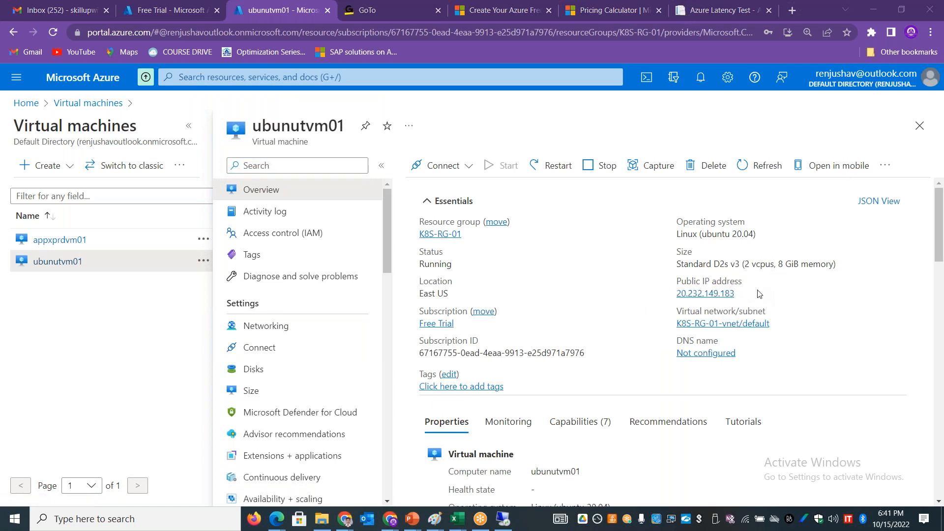
pyautogui.click(743, 294)
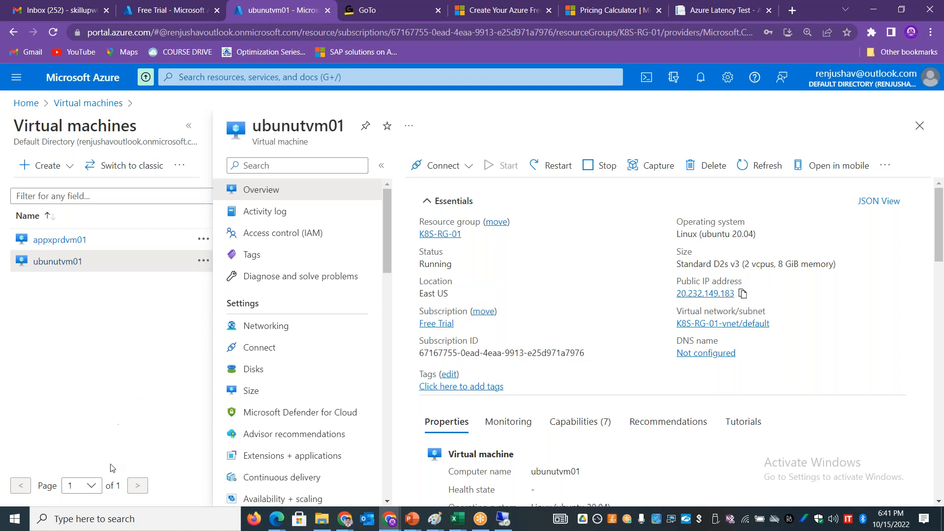
# Step: Launch PuTTY and open an SSH session to 20.232.149.183 on port 22
pyautogui.click(86, 520)
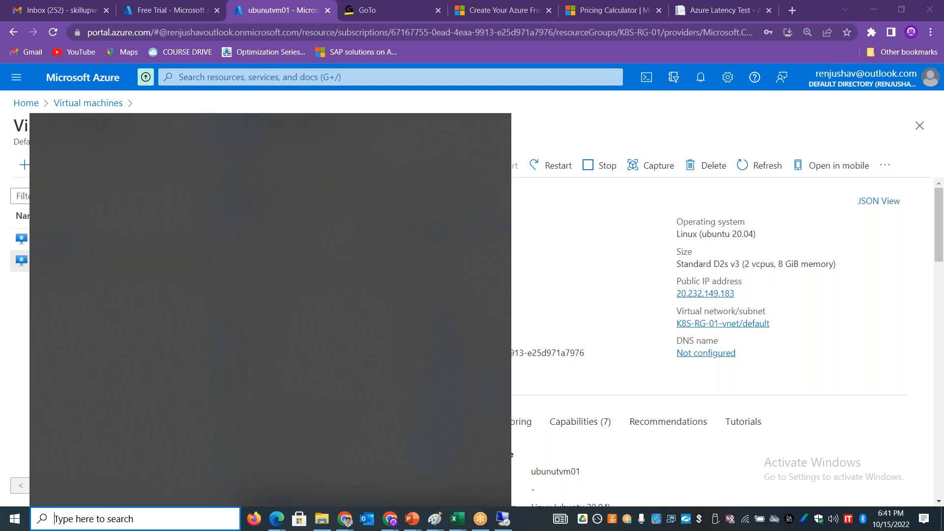
pyautogui.write('putty')
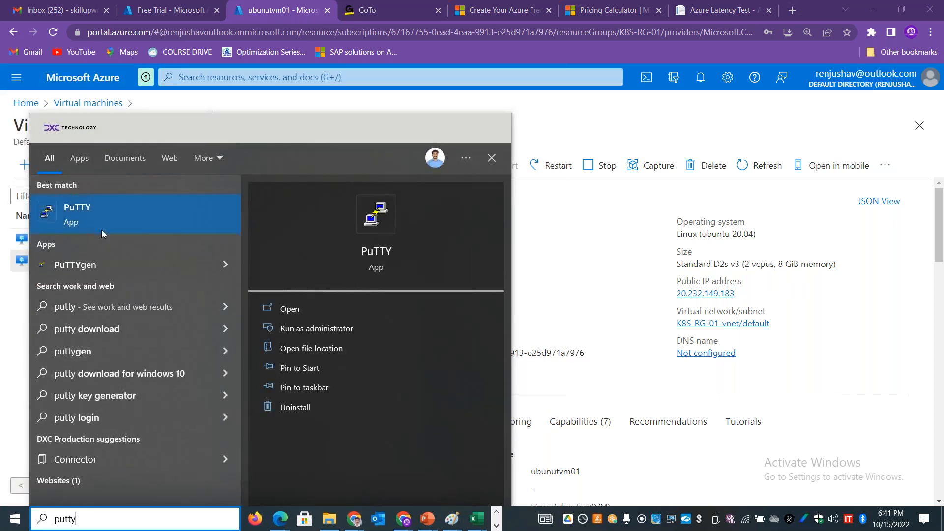
pyautogui.click(303, 304)
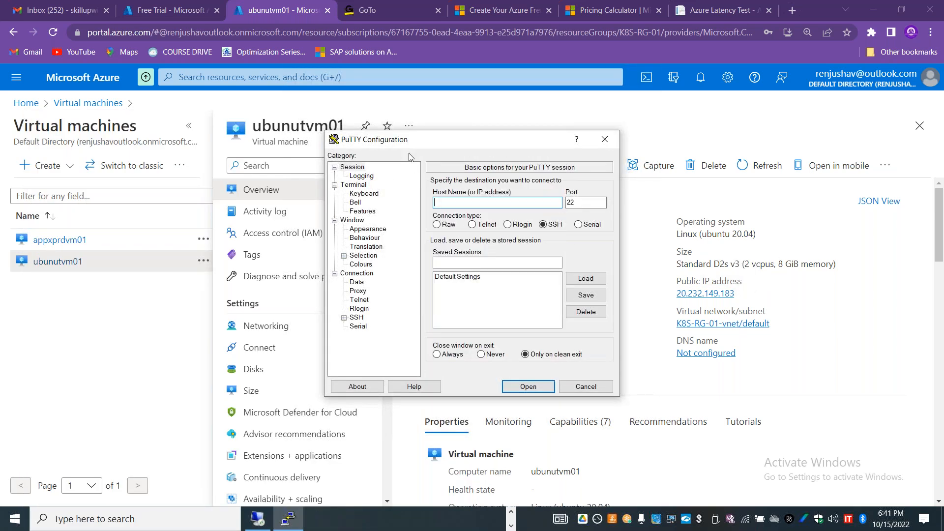
pyautogui.hotkey('ctrl', 'v')
pyautogui.click(525, 387)
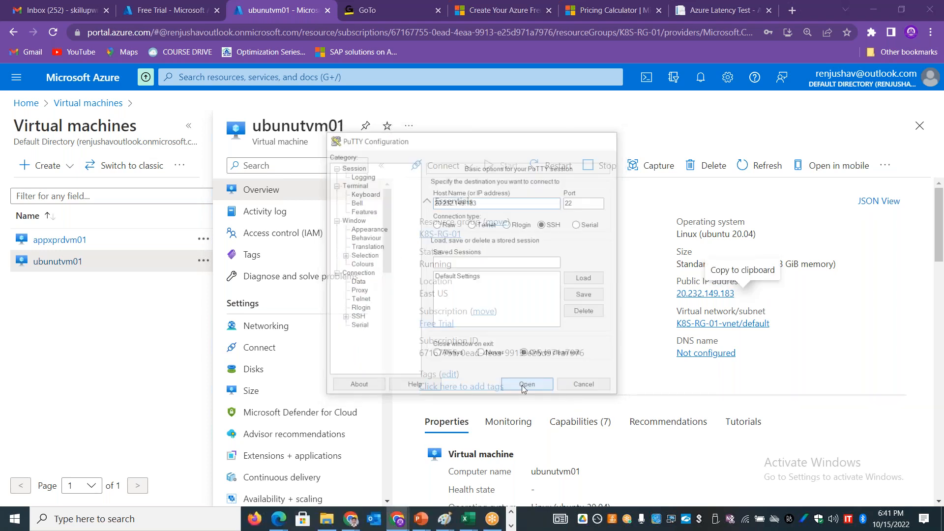
# Step: Log in to the Ubuntu machine with the administrator username and the account password
pyautogui.write('stan')
pyautogui.press('Return')
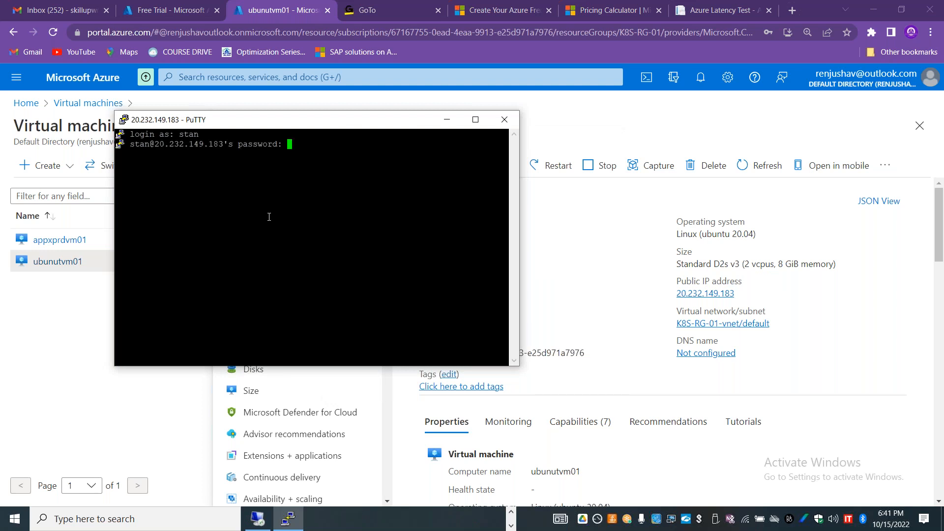
pyautogui.press('Return')
# Step: Switch to the root account with the command "sudo su -"
pyautogui.write('sudo')
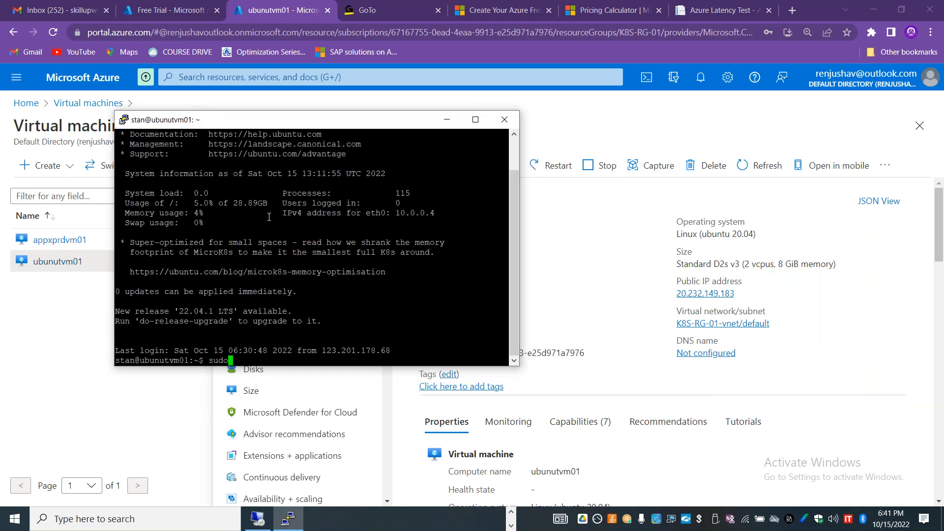
pyautogui.write(' su -')
pyautogui.press('Return')
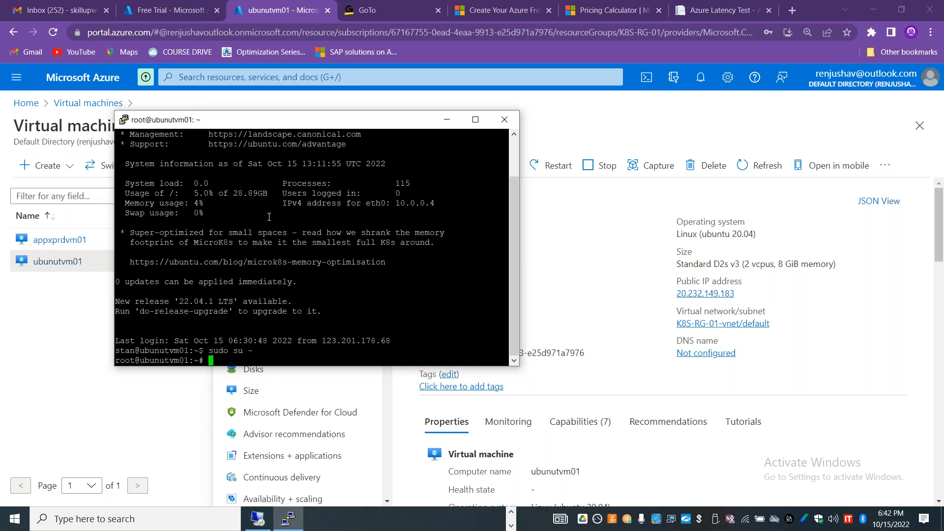
# Step: Run "uname -a" to check the Ubuntu machine's system information, highlight the output and minimize the terminal
pyautogui.write('ifconfig')
pyautogui.press('BackSpace')
pyautogui.press('BackSpace')
pyautogui.press('BackSpace')
pyautogui.press('BackSpace')
pyautogui.press('BackSpace')
pyautogui.press('BackSpace')
pyautogui.press('BackSpace')
pyautogui.press('BackSpace')
pyautogui.write('uname -a')
pyautogui.press('Return')
pyautogui.moveTo(146, 341); pyautogui.dragTo(319, 352)
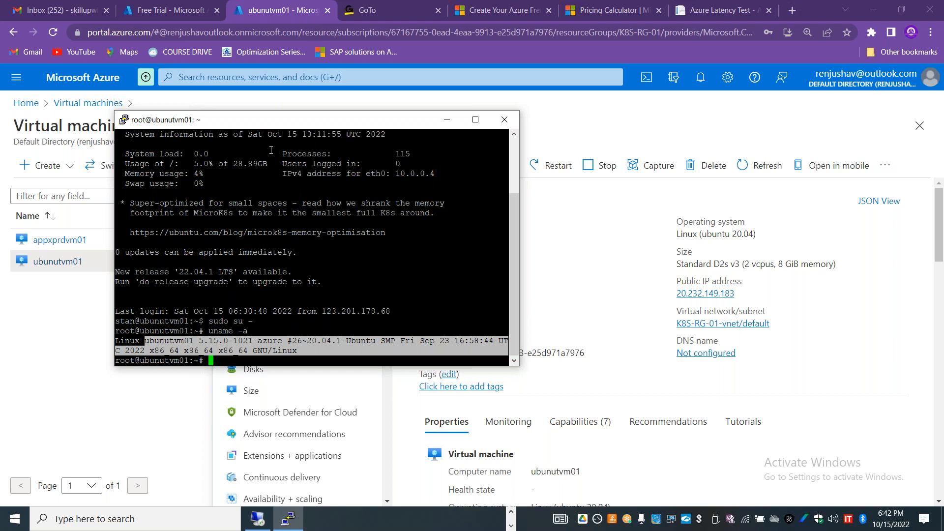
pyautogui.click(447, 119)
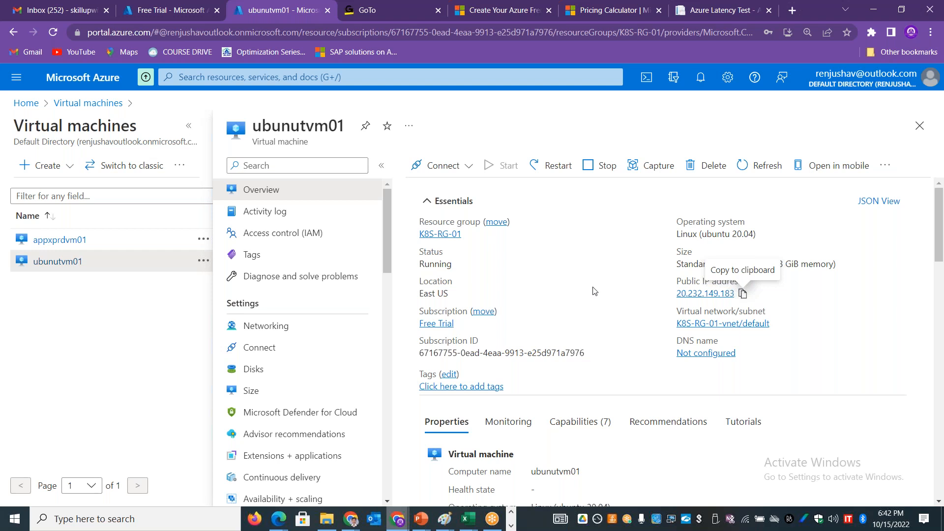
# Step: Try to connect to the host "client" through the Secure Shell extension in a new browser tab, using the VM's administrator username
pyautogui.click(793, 12)
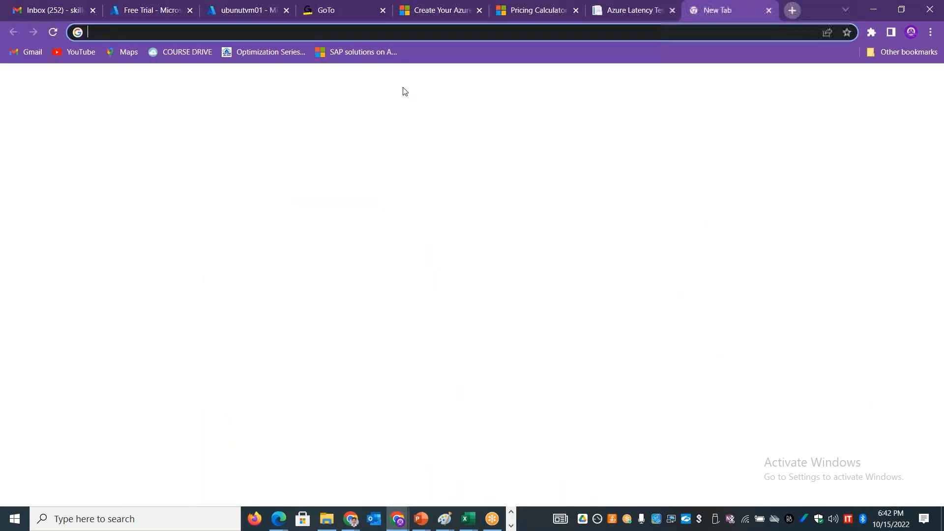
pyautogui.write('ssh')
pyautogui.press('Tab')
pyautogui.write('cl')
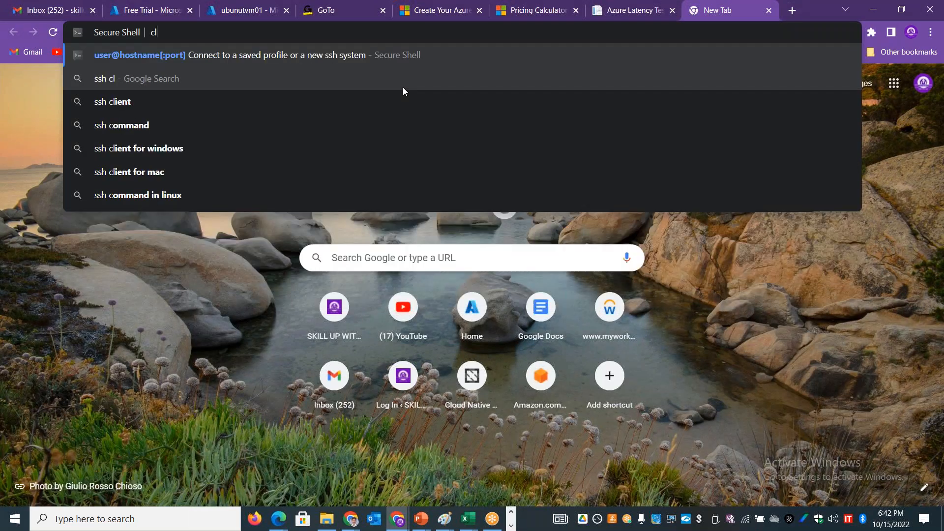
pyautogui.write('ient')
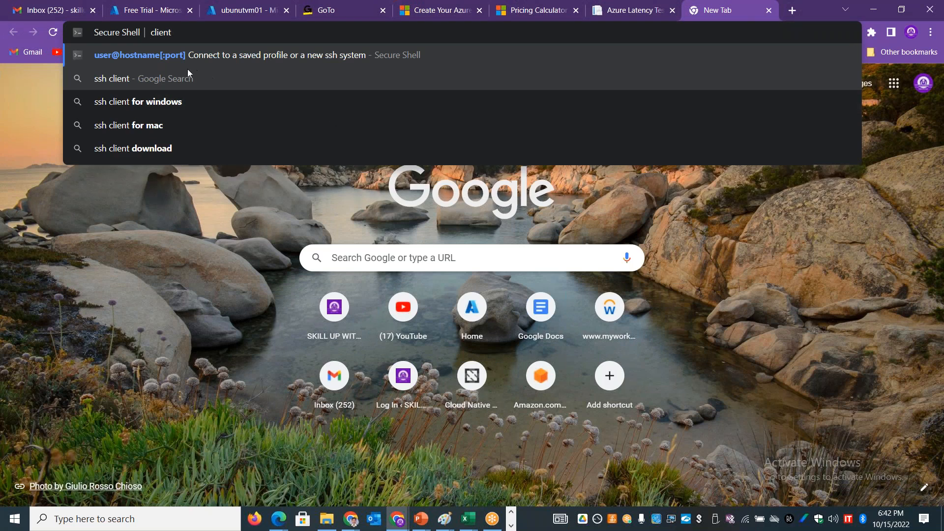
pyautogui.click(160, 58)
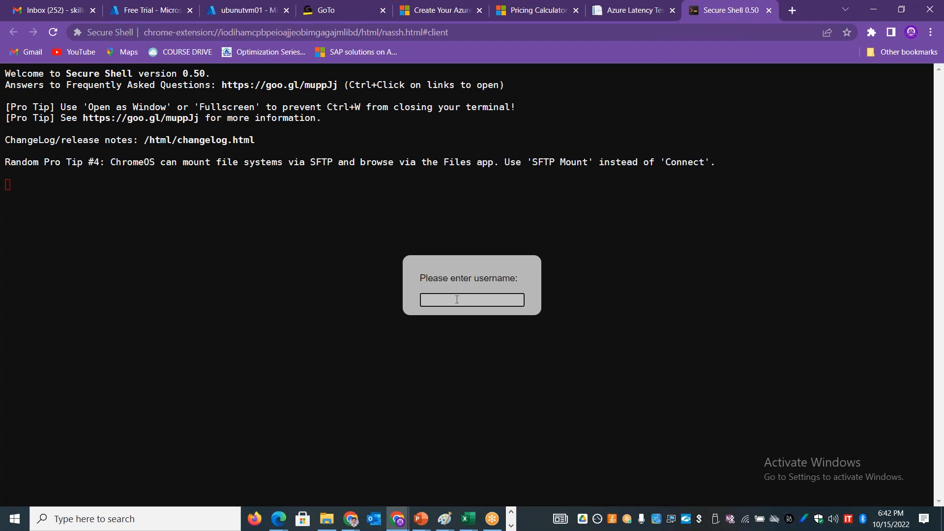
pyautogui.write('stan')
pyautogui.press('Return')
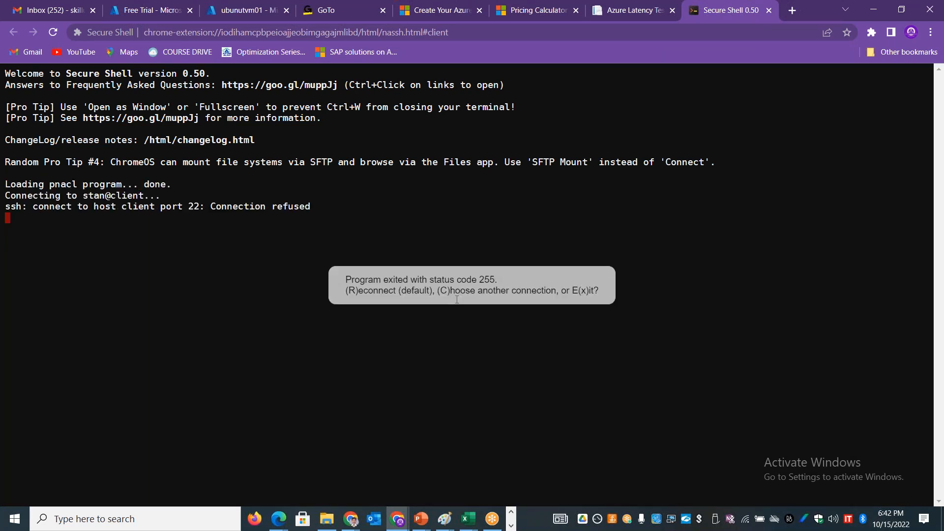
pyautogui.press('Return')
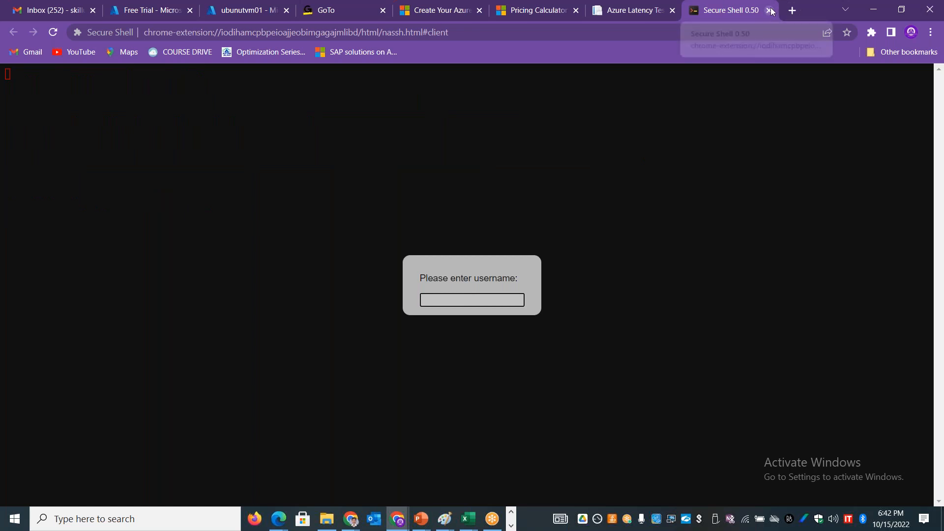
# Step: Search the web for "secure shell extension for chrome" in a new tab and open Secure Shell's Chrome Web Store page
pyautogui.click(792, 11)
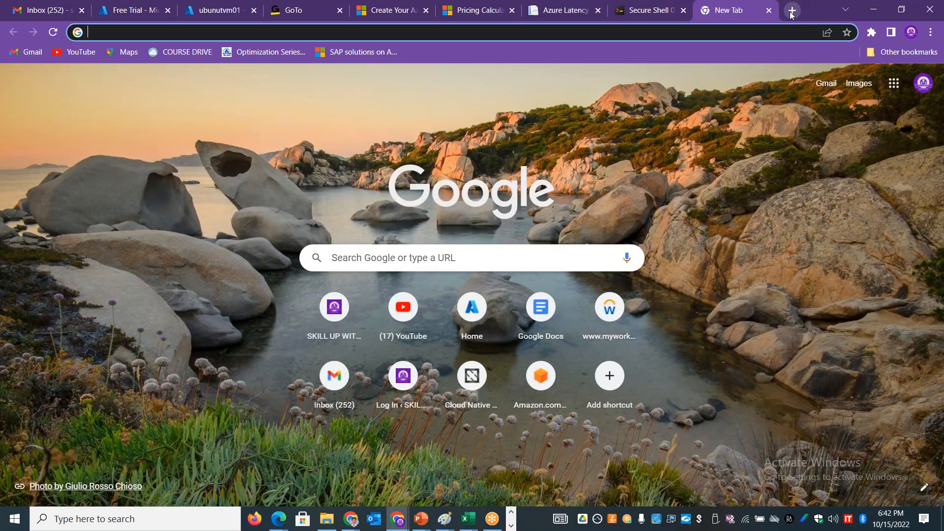
pyautogui.write('Secure Shell ext')
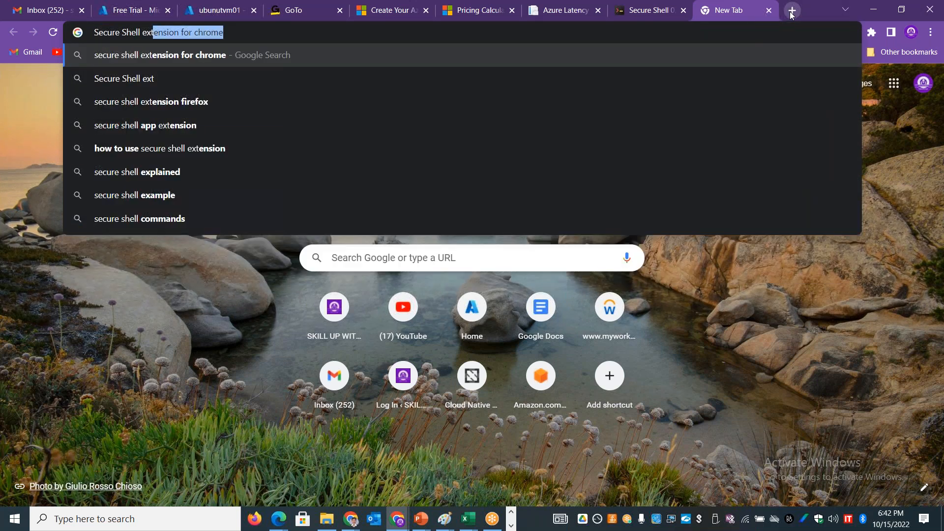
pyautogui.press('Return')
pyautogui.click(164, 205)
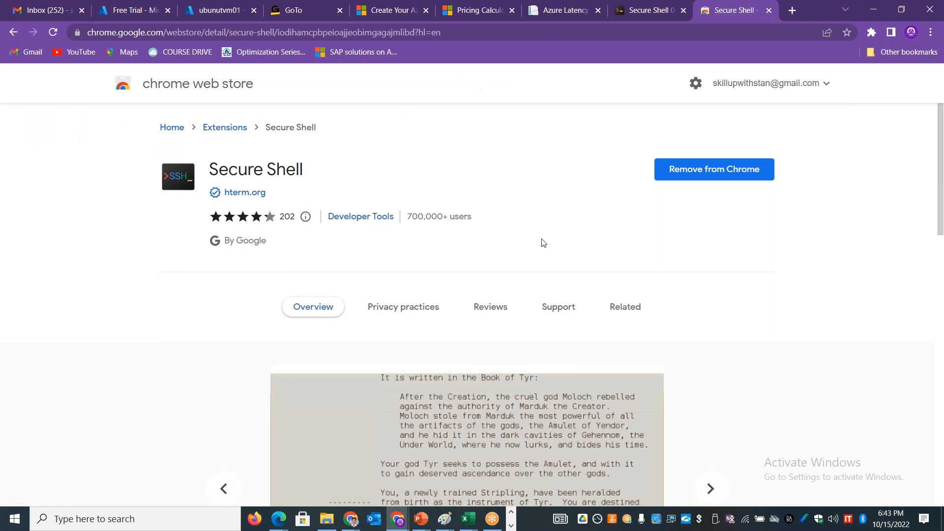
# Step: Highlight the Secure Shell title and the Extensions category on the store page, and close the earlier Secure Shell connection tab
pyautogui.tripleClick(270, 164)
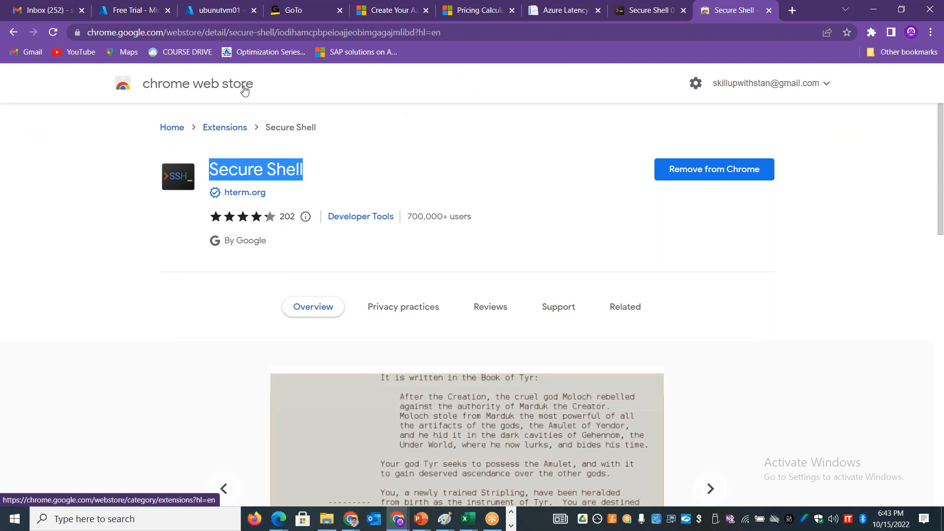
pyautogui.moveTo(246, 129); pyautogui.dragTo(201, 136)
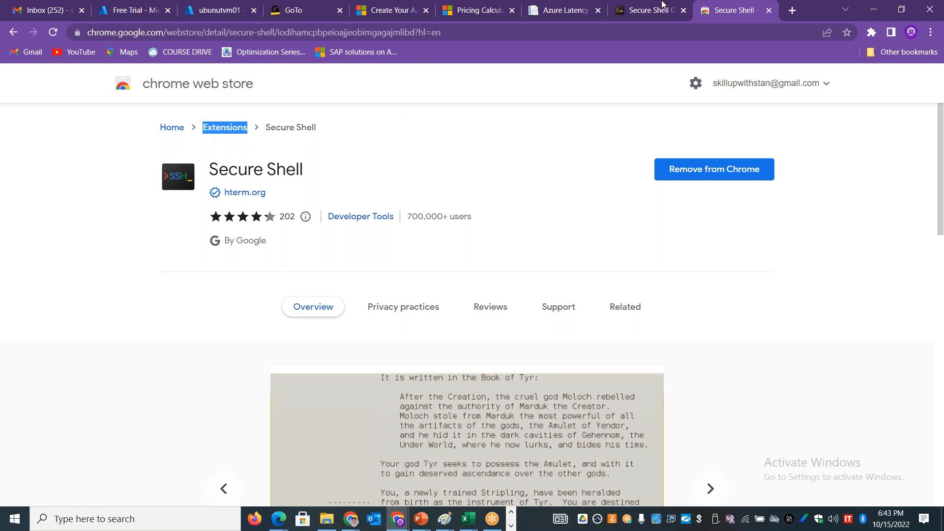
pyautogui.click(683, 10)
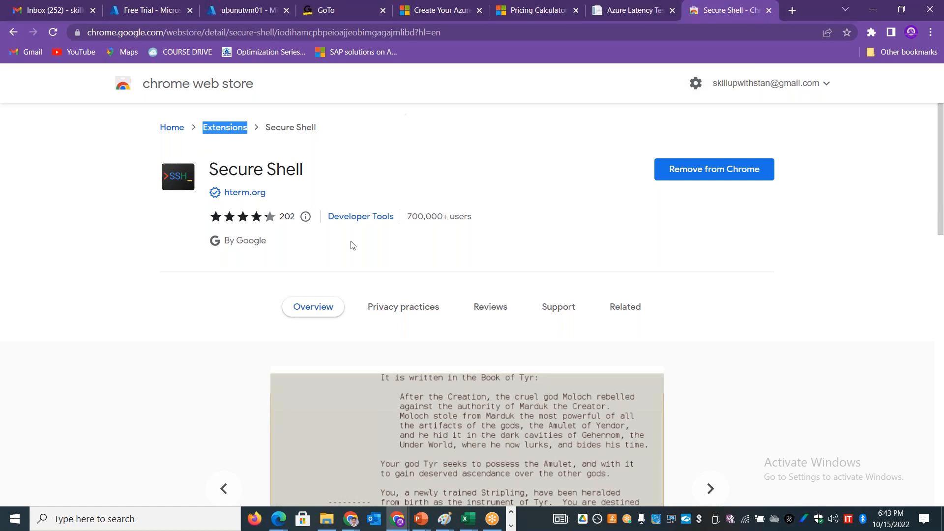
# Step: Search the web for "secure shell app" and open the Chrome Web Store page of the non-deprecated Secure Shell extension
pyautogui.moveTo(939, 189); pyautogui.dragTo(315, 137)
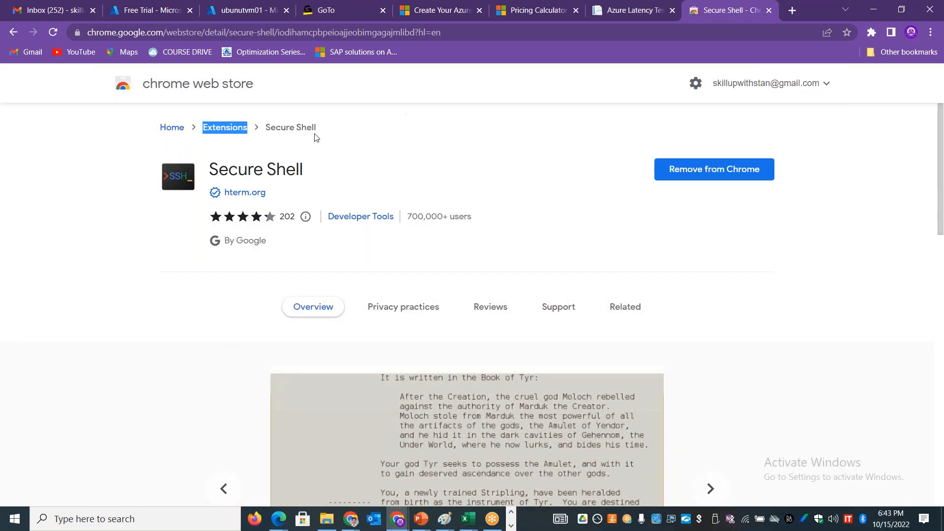
pyautogui.click(247, 32)
pyautogui.write('se')
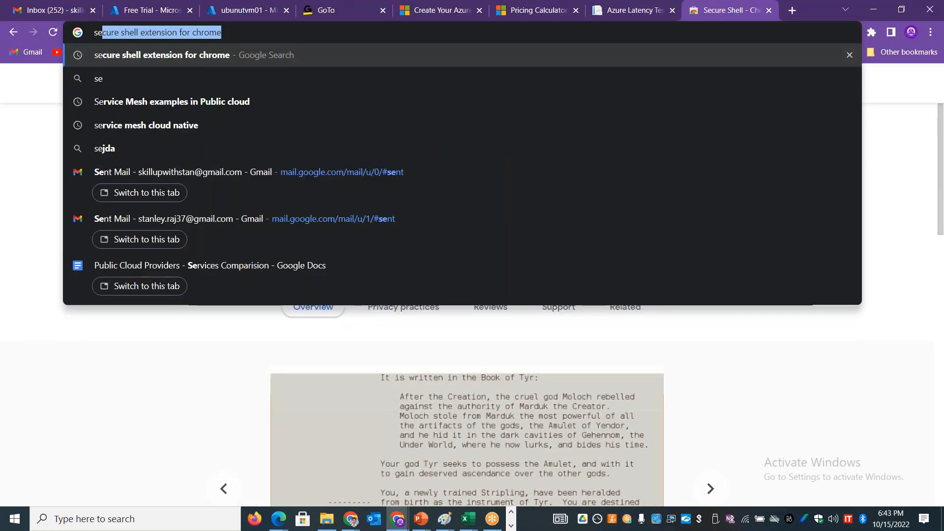
pyautogui.write('cure shell')
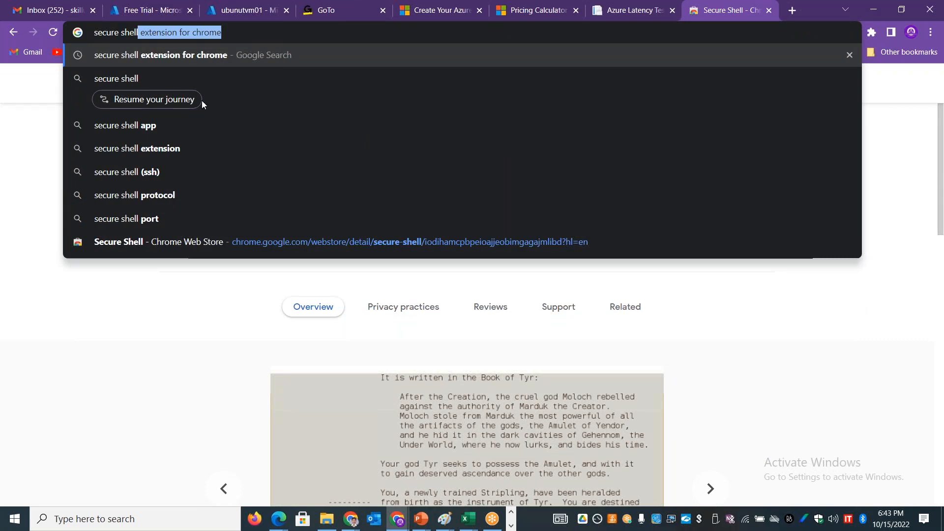
pyautogui.click(155, 127)
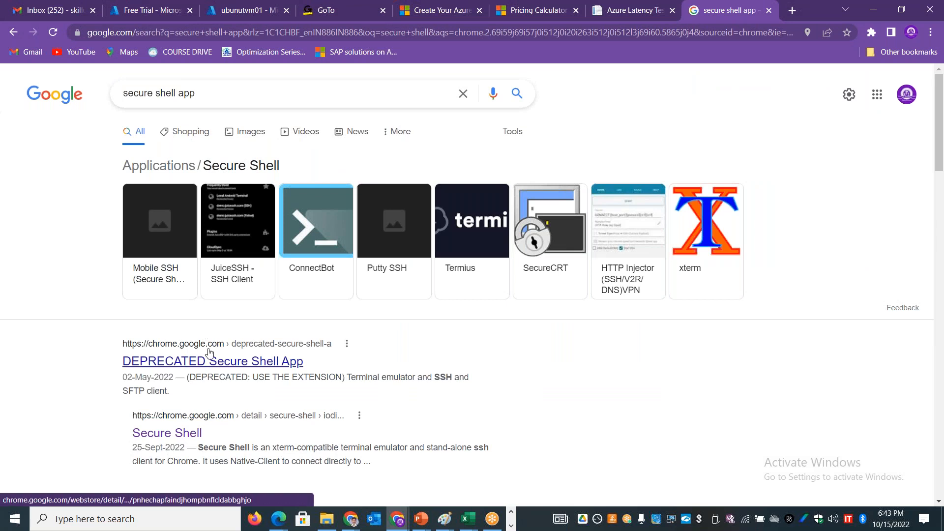
pyautogui.click(196, 434)
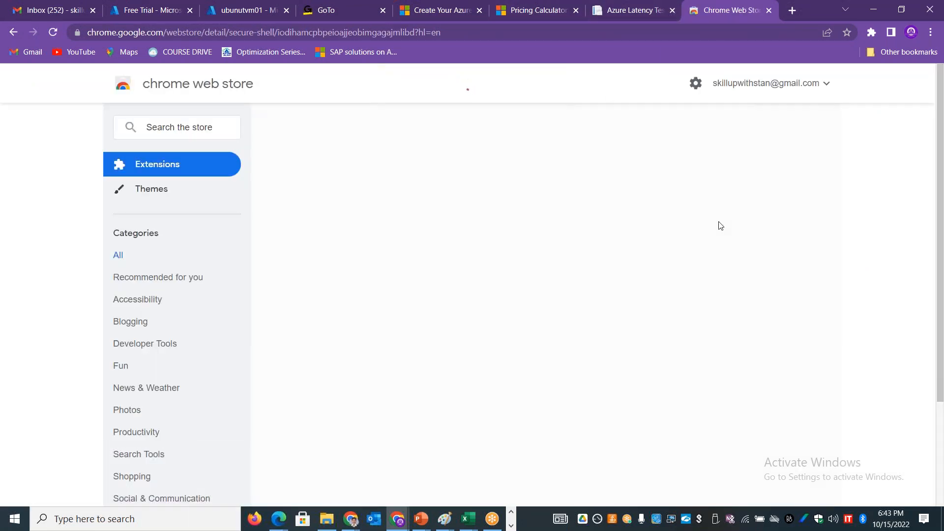
# Step: Launch the installed Secure Shell extension and open its connection dialog in a separate window
pyautogui.click(872, 32)
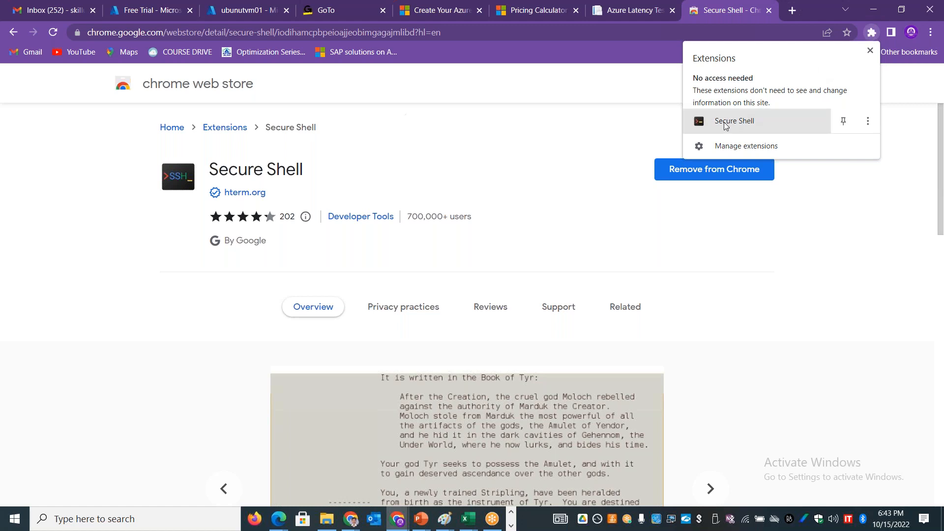
pyautogui.click(868, 121)
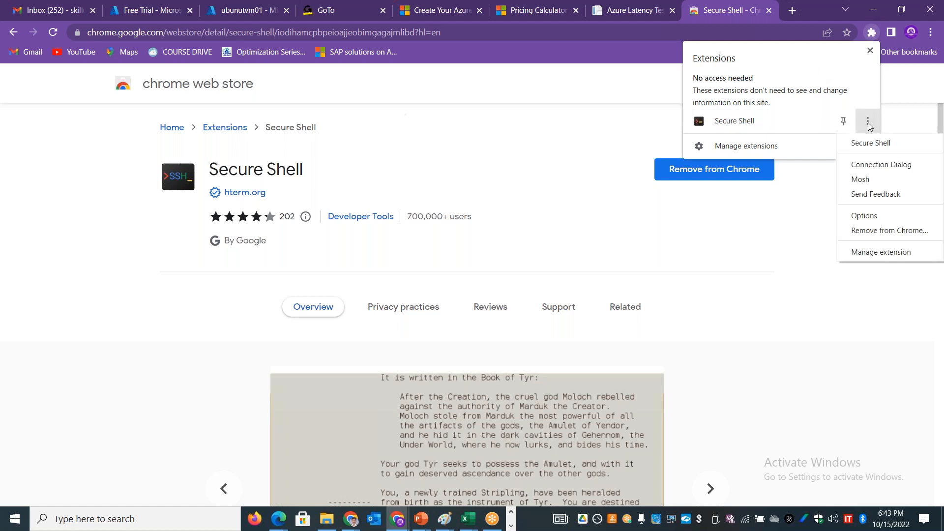
pyautogui.click(878, 165)
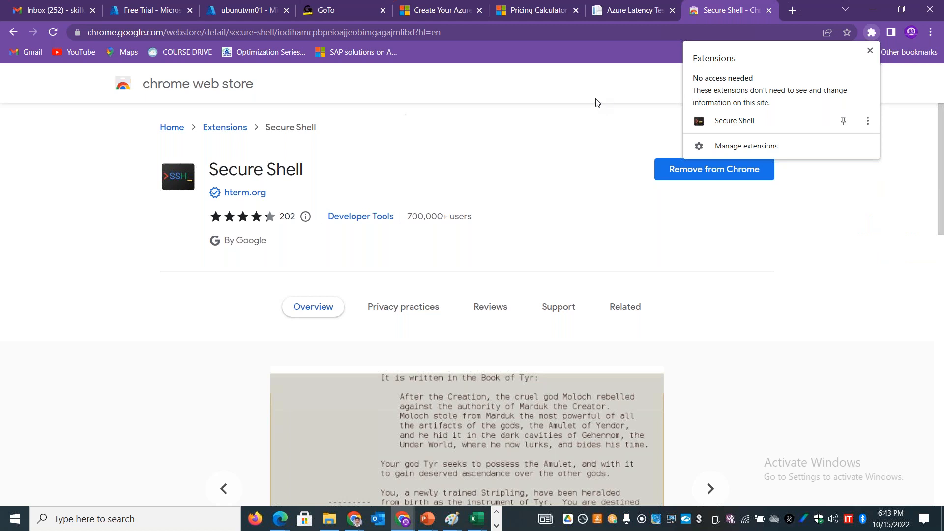
pyautogui.click(713, 122)
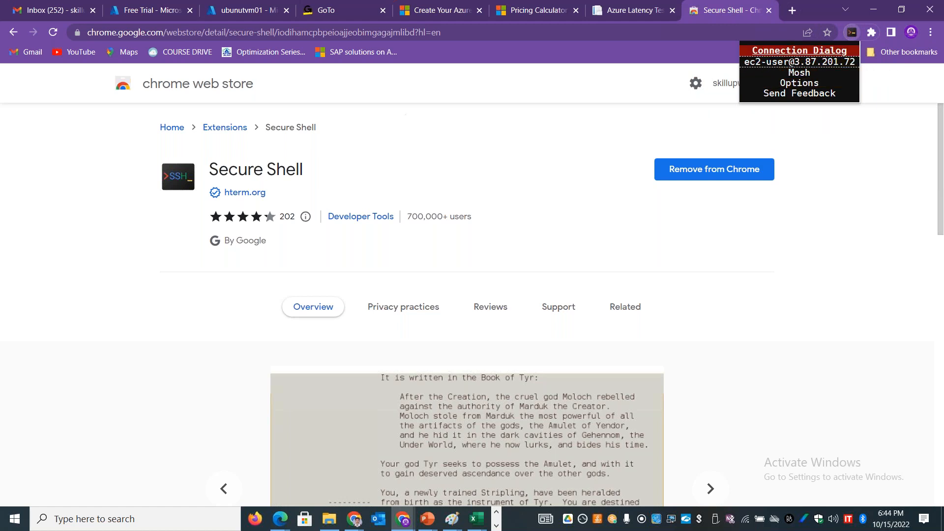
pyautogui.click(779, 63)
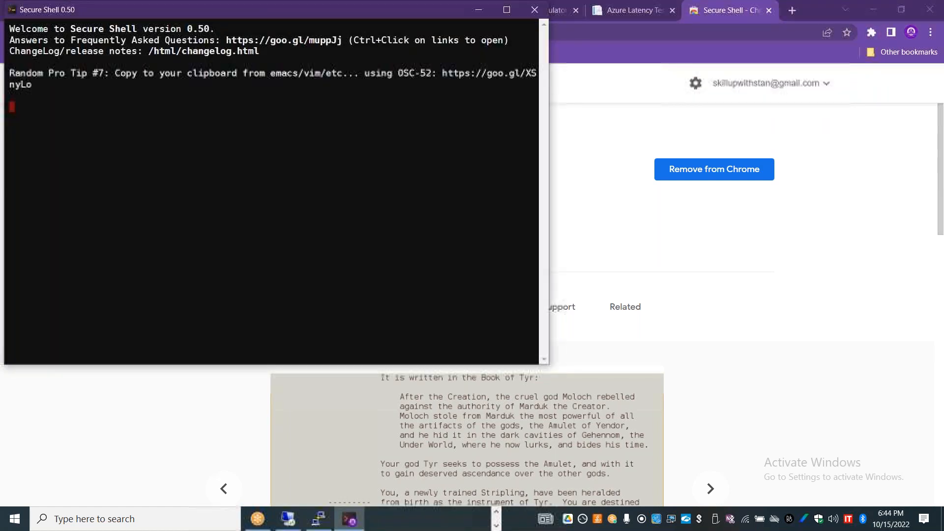
pyautogui.click(169, 148)
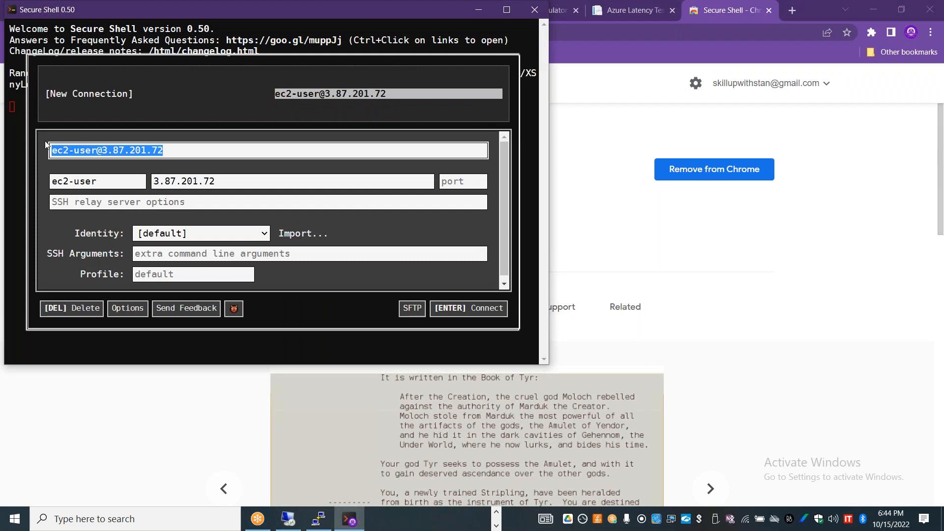
pyautogui.write('stan@')
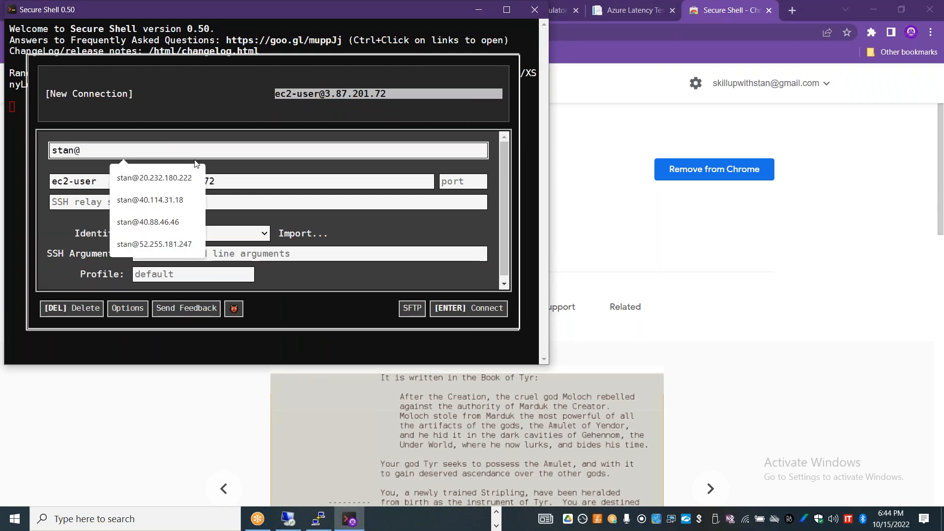
pyautogui.hotkey('ctrl', 'v')
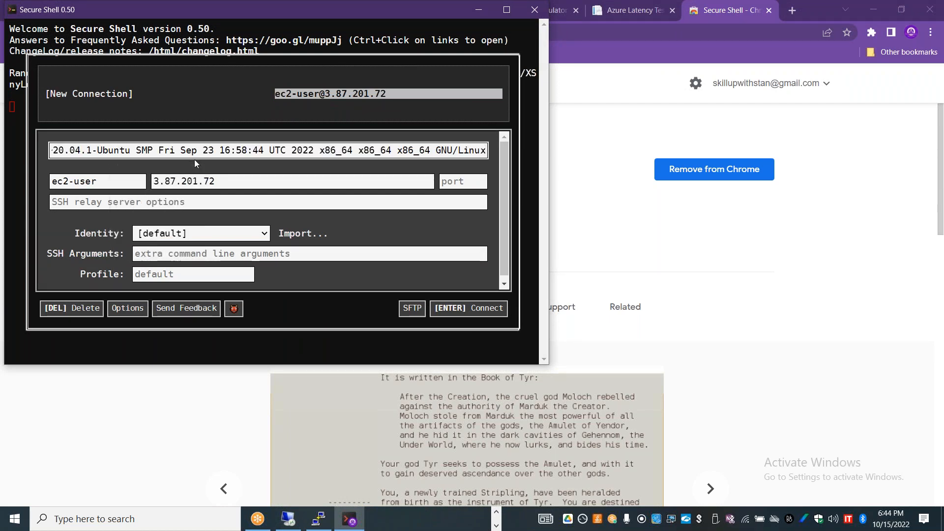
pyautogui.hotkey('ctrl', 'a')
pyautogui.press('BackSpace')
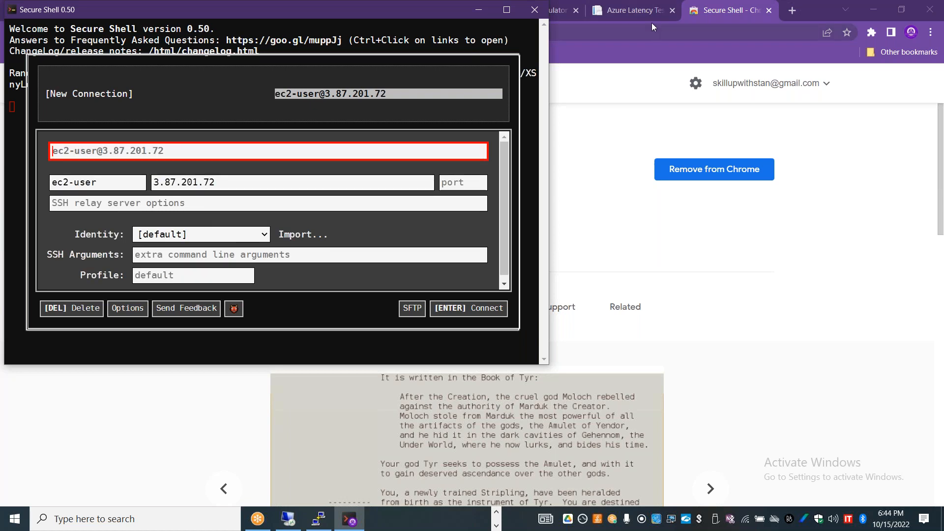
# Step: Copy the public IP address of ubunutvm01 from its Azure overview page and return to the Secure Shell window
pyautogui.click(626, 44)
pyautogui.click(626, 44)
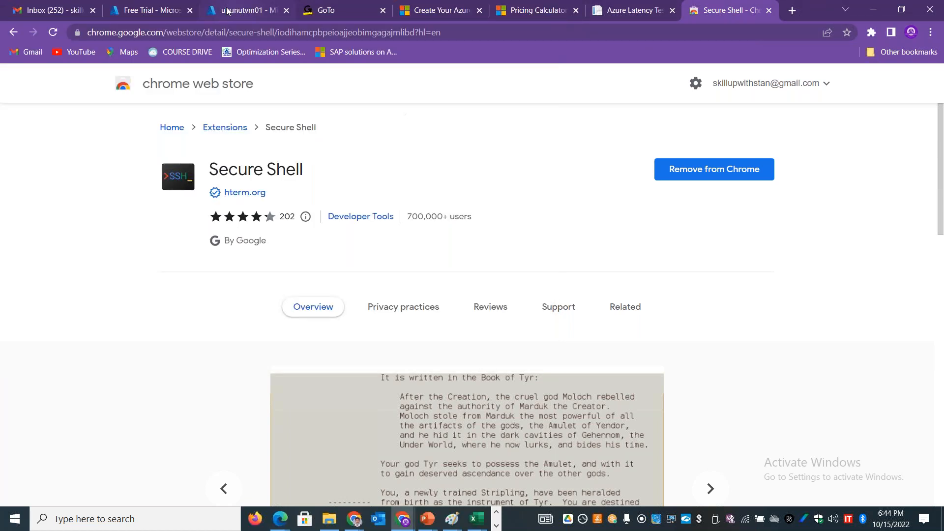
pyautogui.click(222, 9)
pyautogui.click(742, 294)
pyautogui.hotkey('alt', 'Tab')
# Step: Fill in the SSH connection with the VM's administrator username, host 20.232.149.183 and port 22
pyautogui.moveTo(164, 150); pyautogui.dragTo(28, 143)
pyautogui.write('stan')
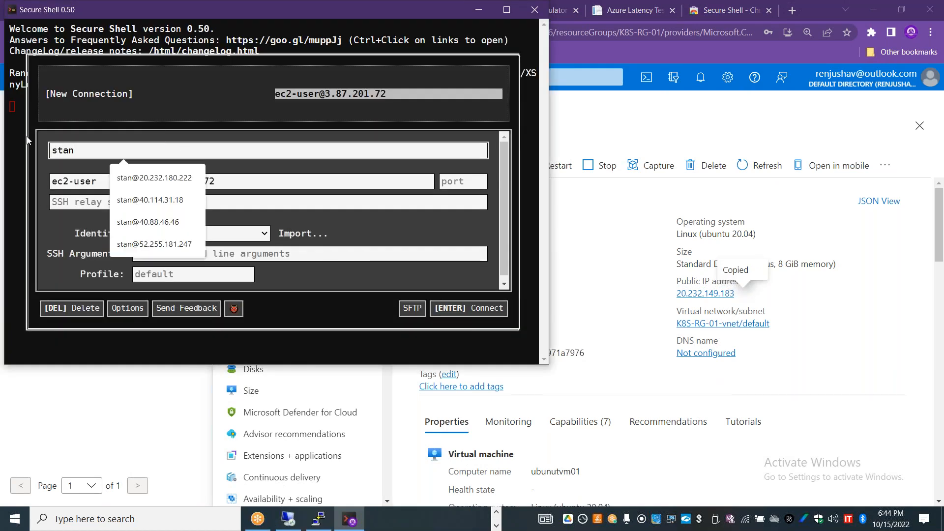
pyautogui.write('@')
pyautogui.hotkey('ctrl', 'v')
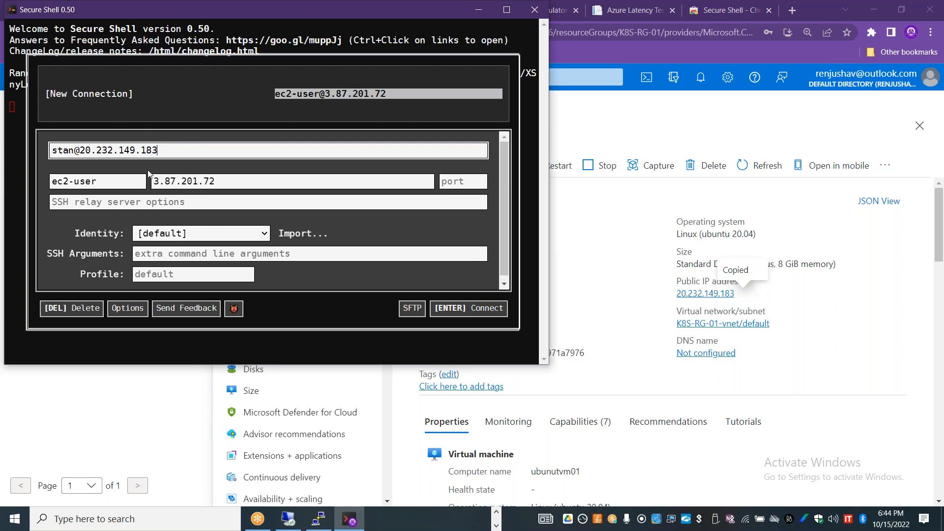
pyautogui.click(221, 181)
pyautogui.click(71, 183)
pyautogui.hotkey('ctrl', 'a')
pyautogui.write('stan')
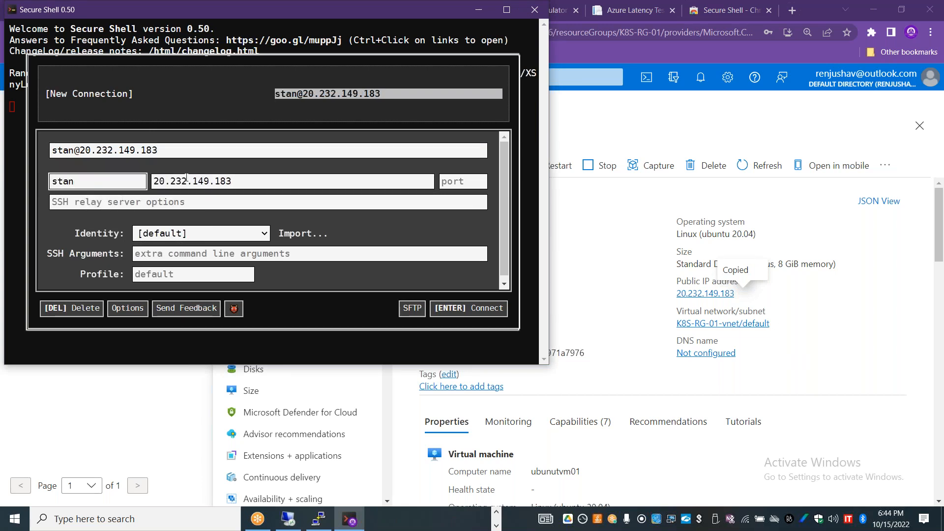
pyautogui.click(480, 182)
pyautogui.write('22')
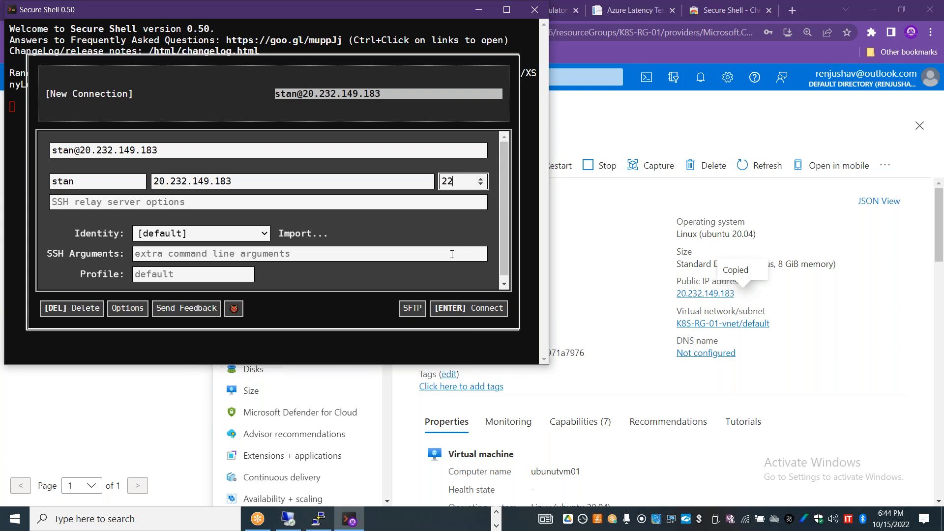
# Step: Connect to the Ubuntu machine, accept its host key with "yes" and enter the account password
pyautogui.click(470, 307)
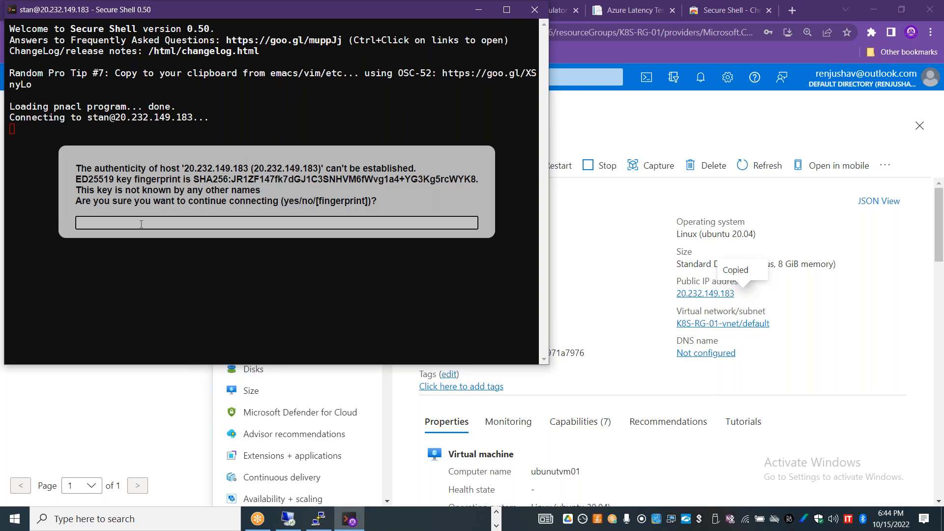
pyautogui.press('Return')
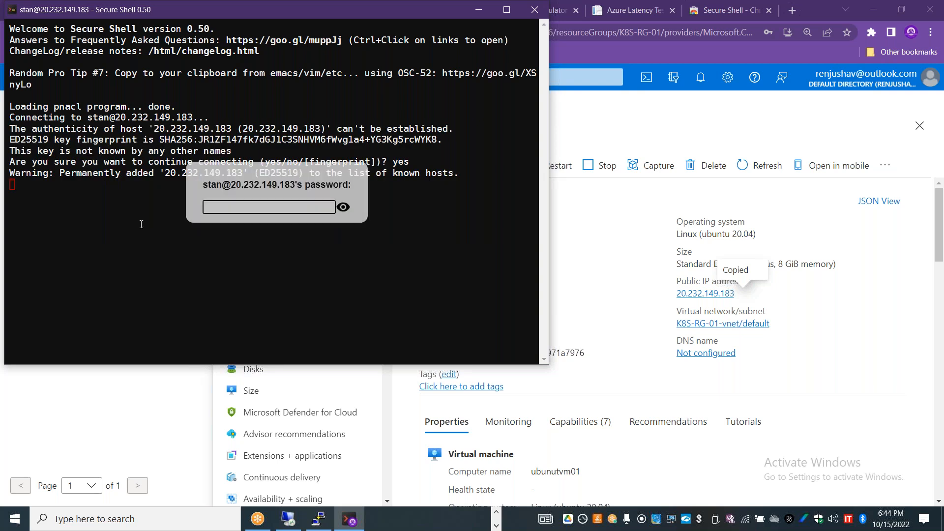
pyautogui.write('•••••')
pyautogui.press('Return')
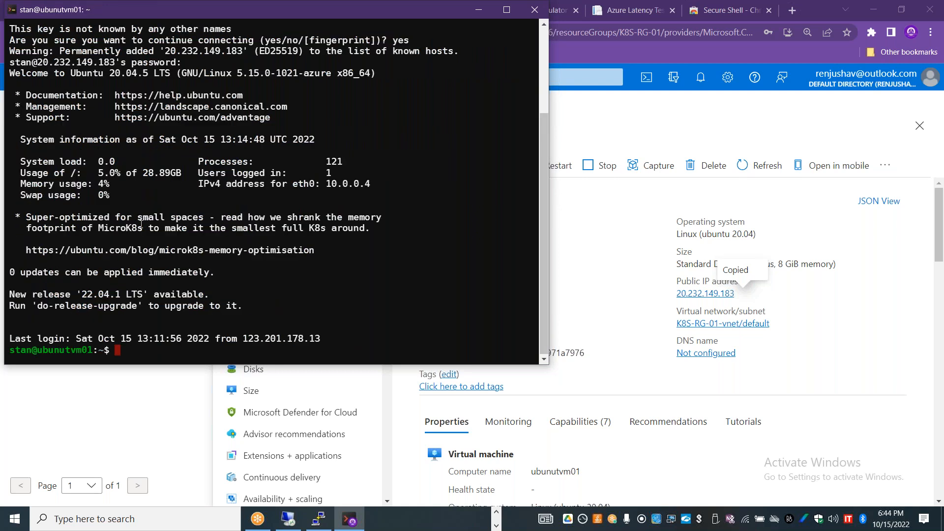
# Step: Switch to the root account in the Secure Shell session with the command "sudo su -"
pyautogui.write('sudo su _')
pyautogui.press('Return')
pyautogui.press('Up')
pyautogui.press('BackSpace')
pyautogui.write('-')
pyautogui.press('Return')
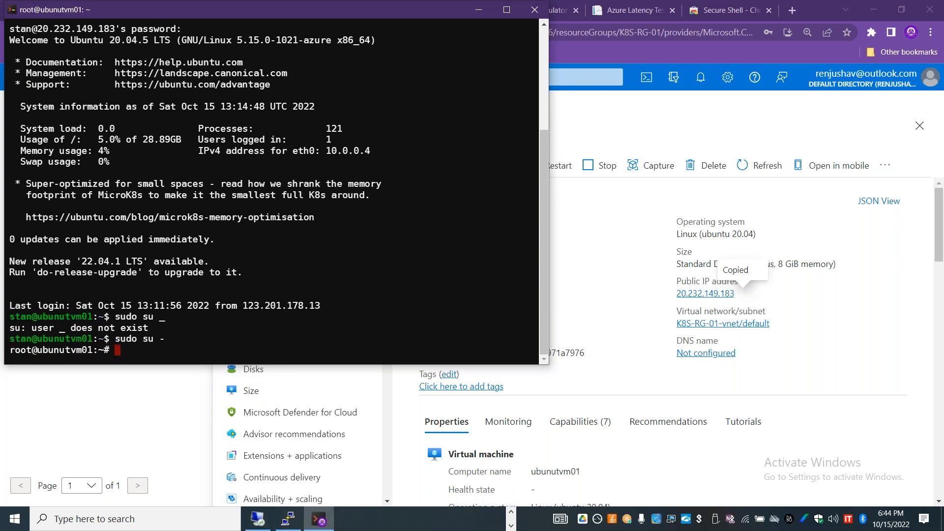
# Step: Run "uname -a" to check the machine's system information and close the Secure Shell window
pyautogui.write('uname -a')
pyautogui.press('Return')
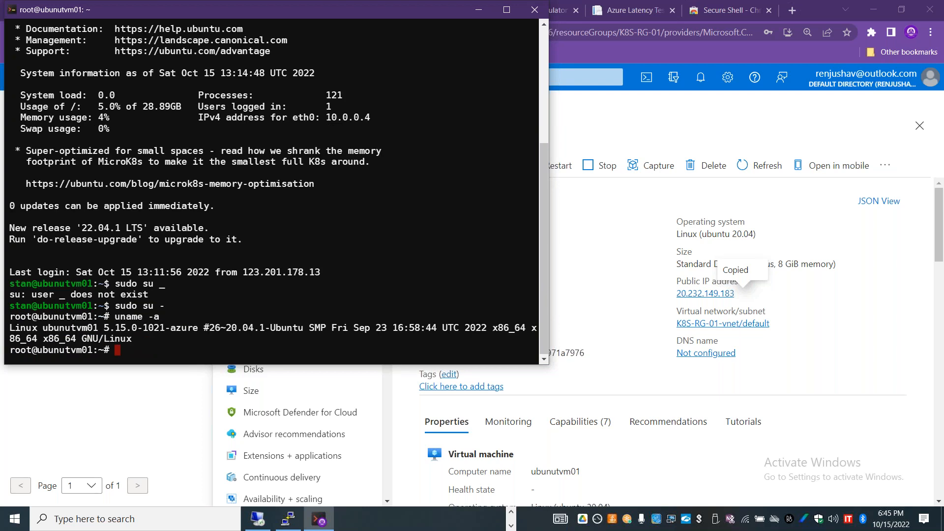
pyautogui.click(542, 9)
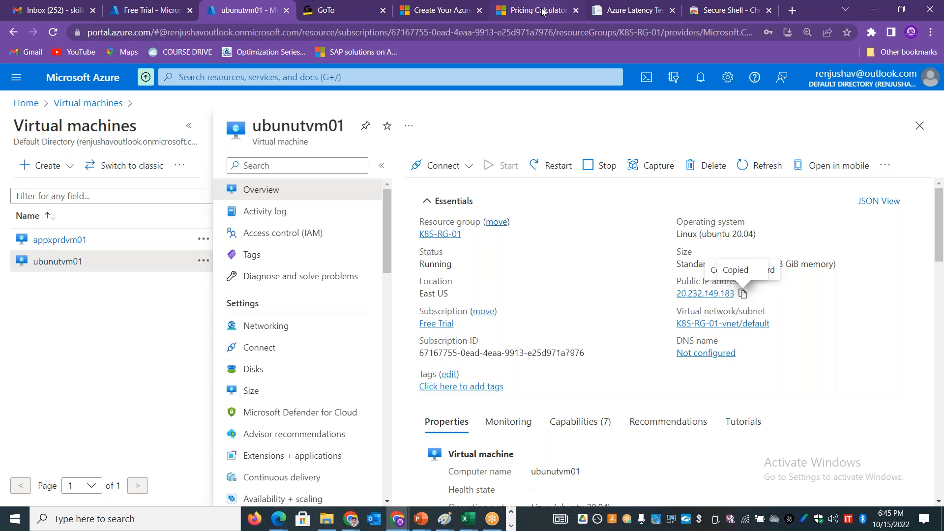
# Step: Return to the virtual machines list, refresh it, and delete appxlinxprd01 with force delete applied, confirming with "yes"
pyautogui.click(920, 125)
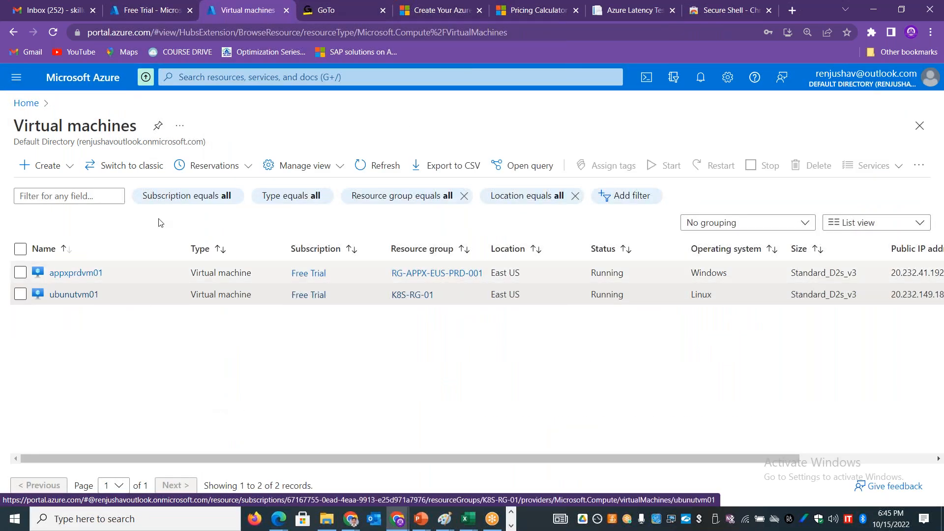
pyautogui.click(369, 165)
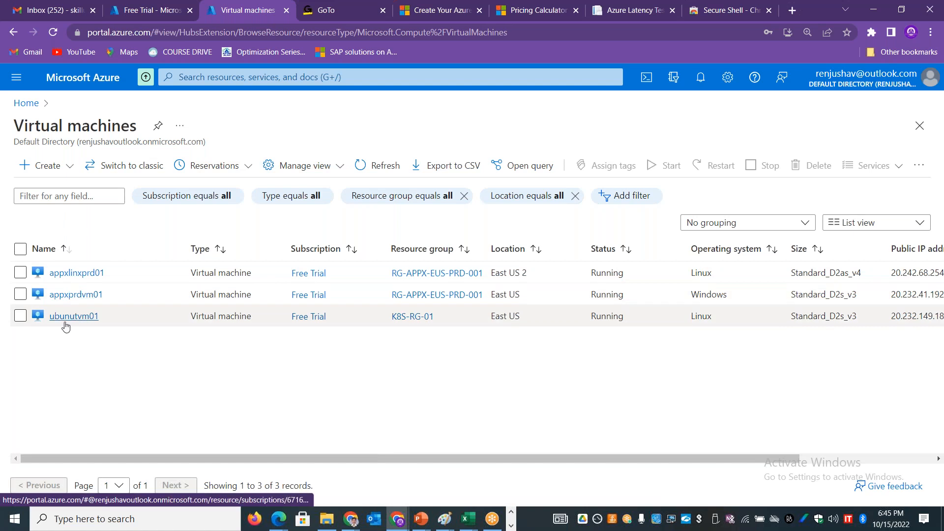
pyautogui.click(20, 274)
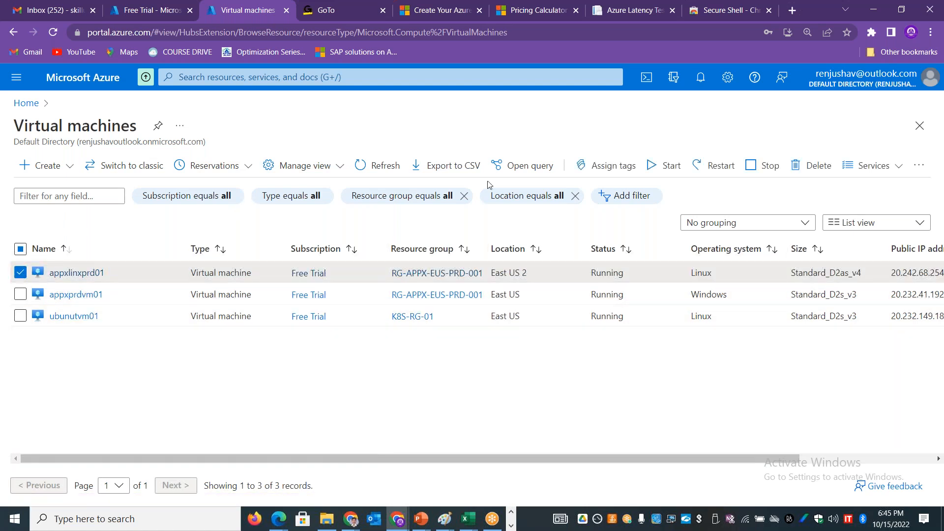
pyautogui.click(799, 165)
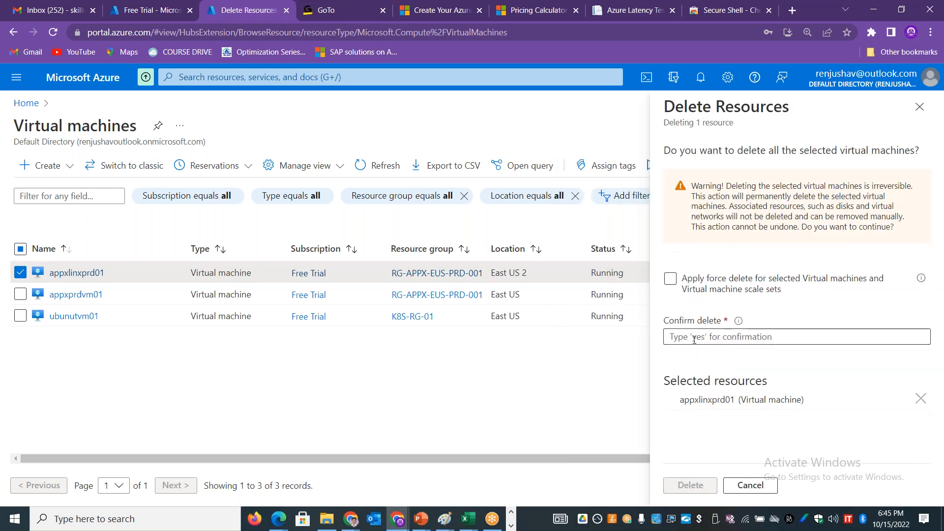
pyautogui.click(695, 340)
pyautogui.write('yes')
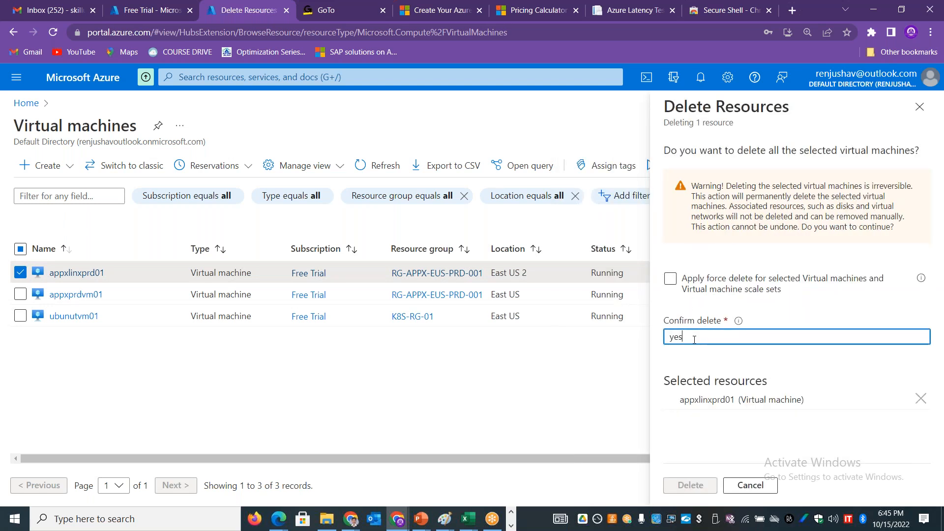
pyautogui.click(784, 290)
pyautogui.moveTo(782, 291); pyautogui.dragTo(694, 293)
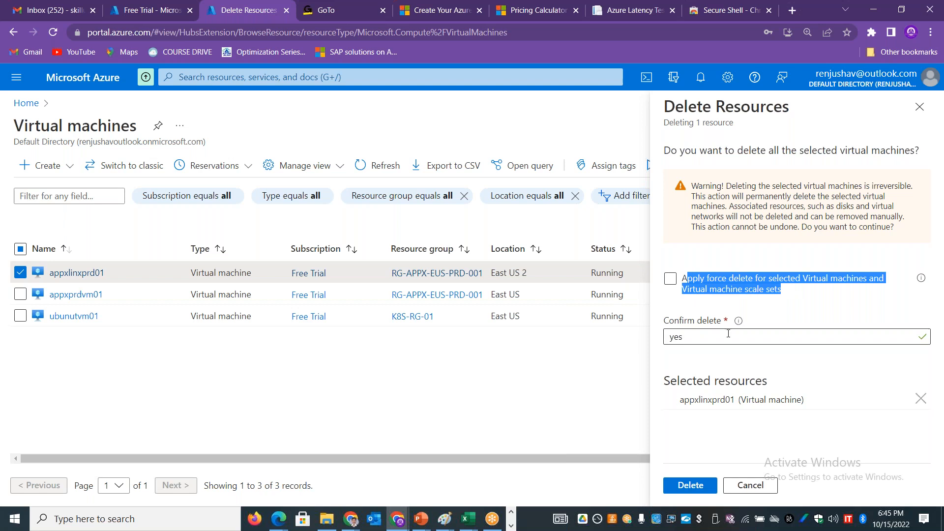
pyautogui.click(671, 279)
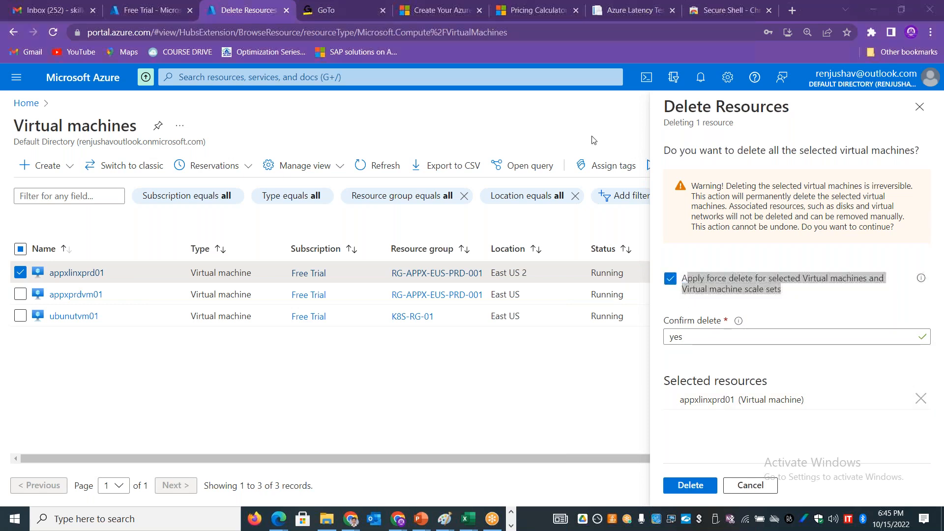
pyautogui.click(690, 482)
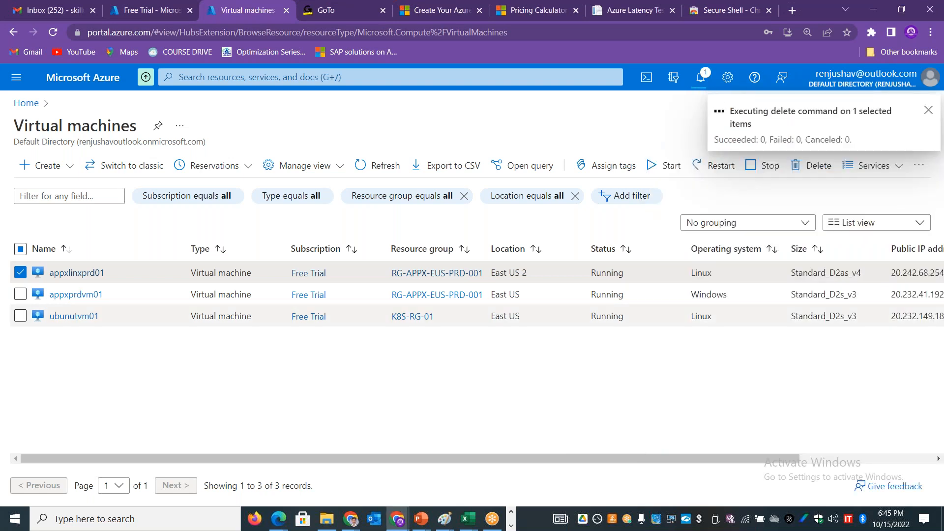
# Step: Search the portal for "Resource groups", open the RG-APPX-EUS-PRD-001 group and collapse its list and navigation panes
pyautogui.click(27, 105)
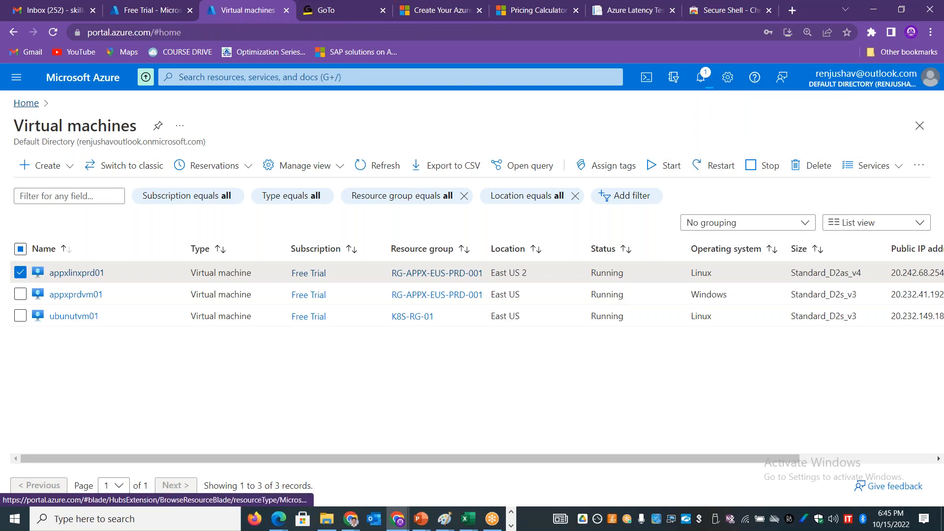
pyautogui.click(283, 78)
pyautogui.write('Resource groups')
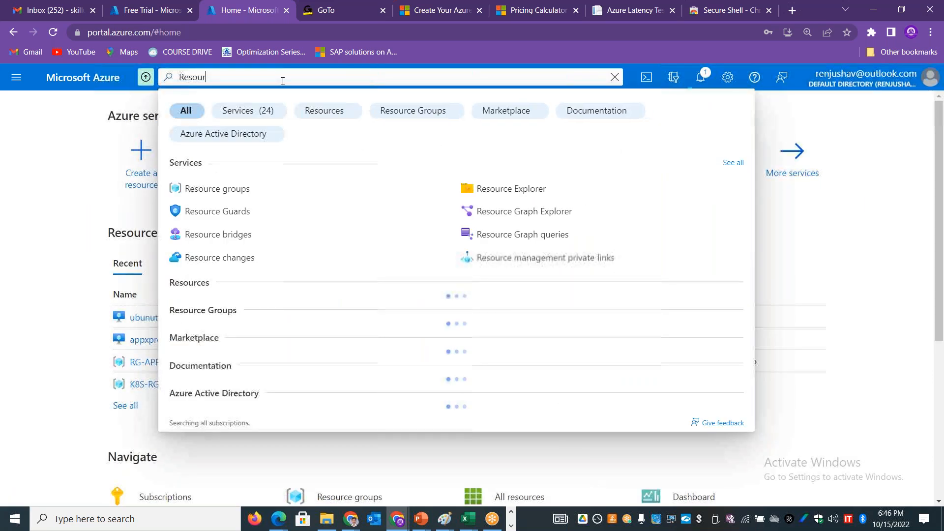
pyautogui.click(216, 189)
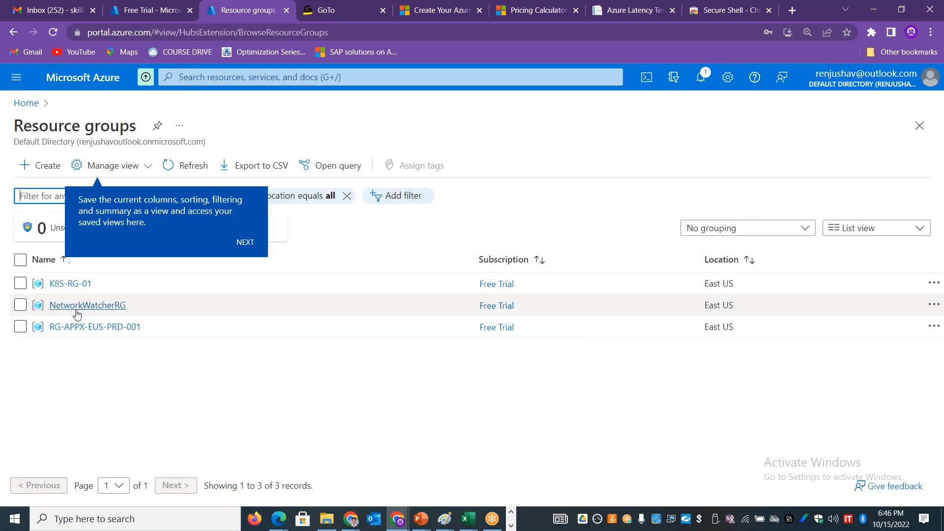
pyautogui.click(94, 326)
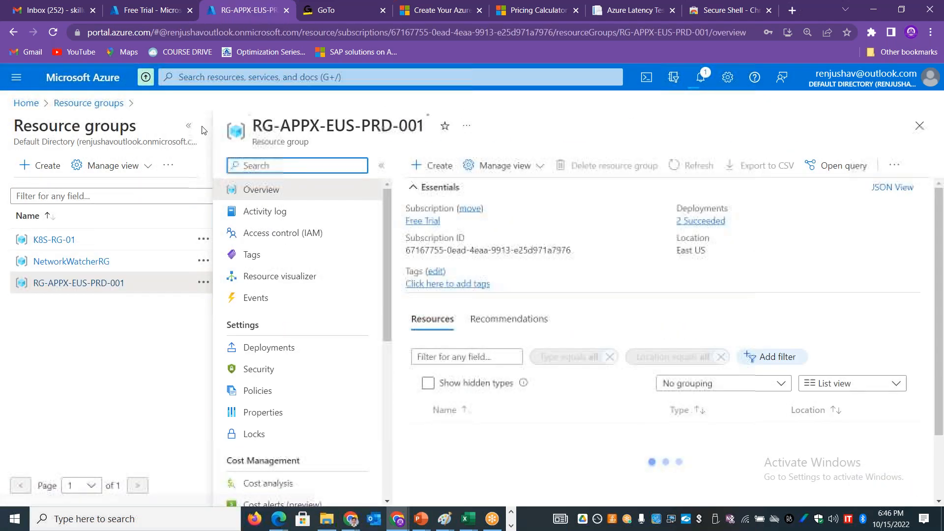
pyautogui.click(189, 126)
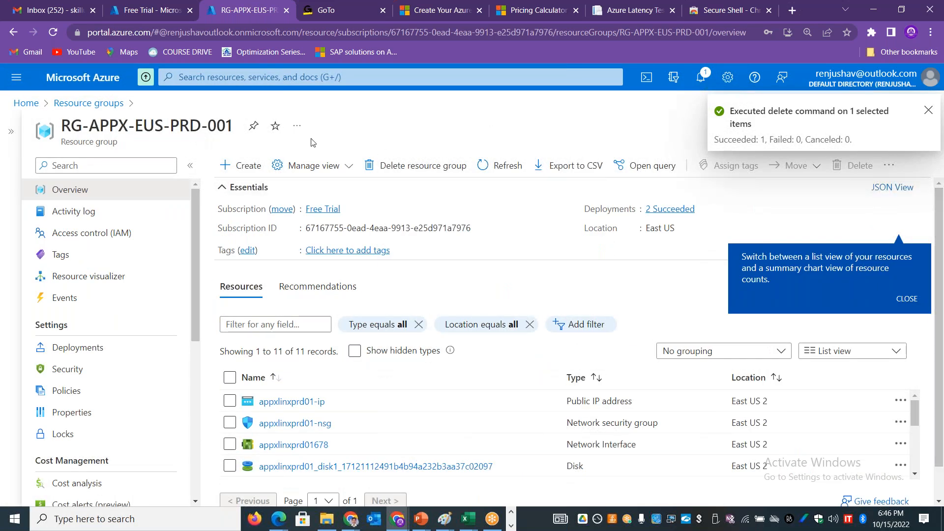
pyautogui.click(190, 166)
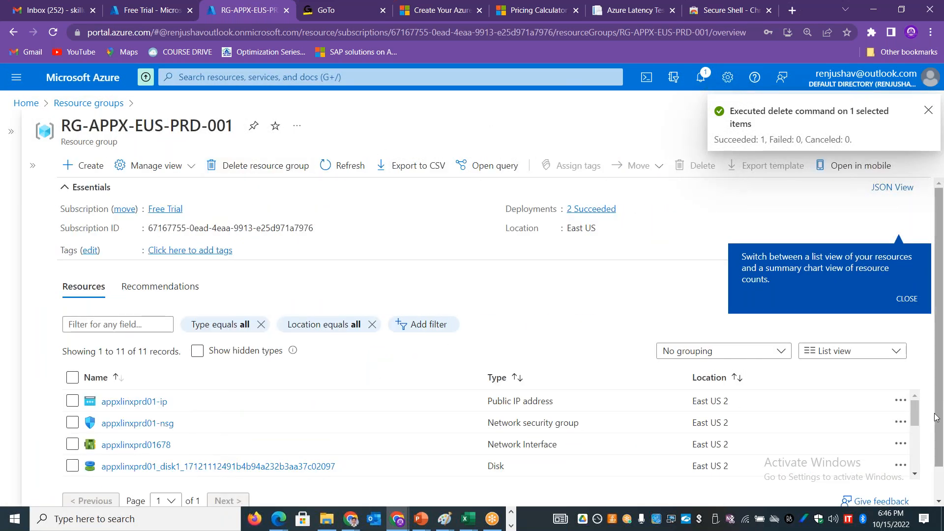
# Step: Examine the types of the leftover appxlinxprd01 resources in RG-APPX-EUS-PRD-001 and dismiss the list view tip
pyautogui.moveTo(912, 411)
pyautogui.mouseDown()
pyautogui.moveTo(916, 434)
pyautogui.moveTo(915, 409)
pyautogui.mouseUp()
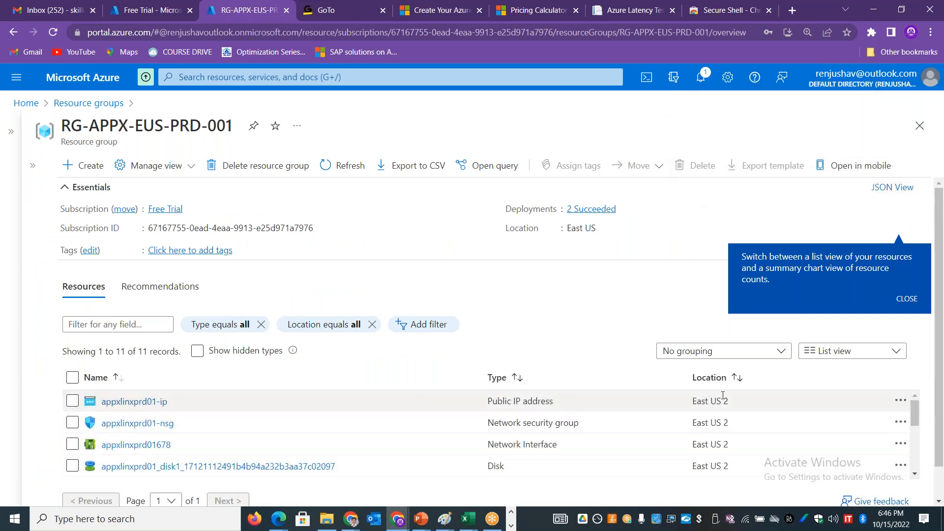
pyautogui.moveTo(553, 401); pyautogui.dragTo(495, 405)
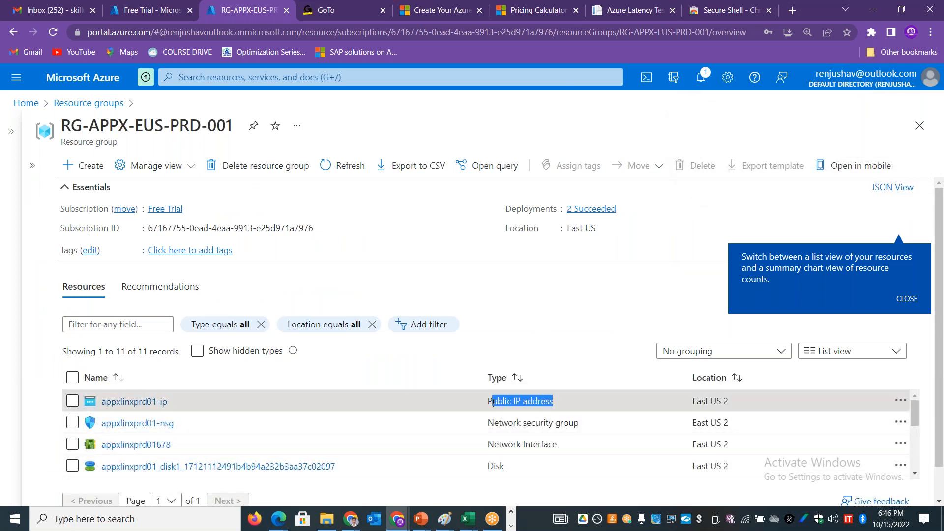
pyautogui.moveTo(580, 423); pyautogui.dragTo(489, 425)
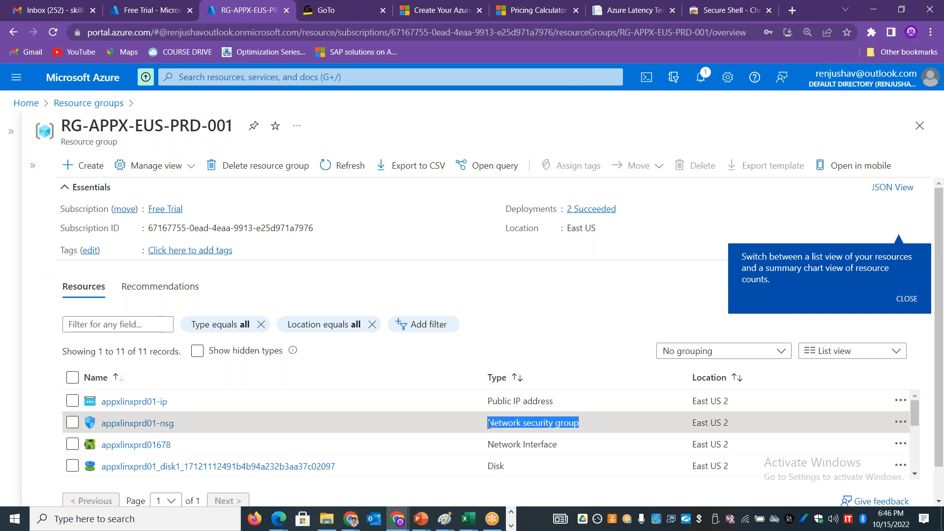
pyautogui.moveTo(572, 450); pyautogui.dragTo(487, 465)
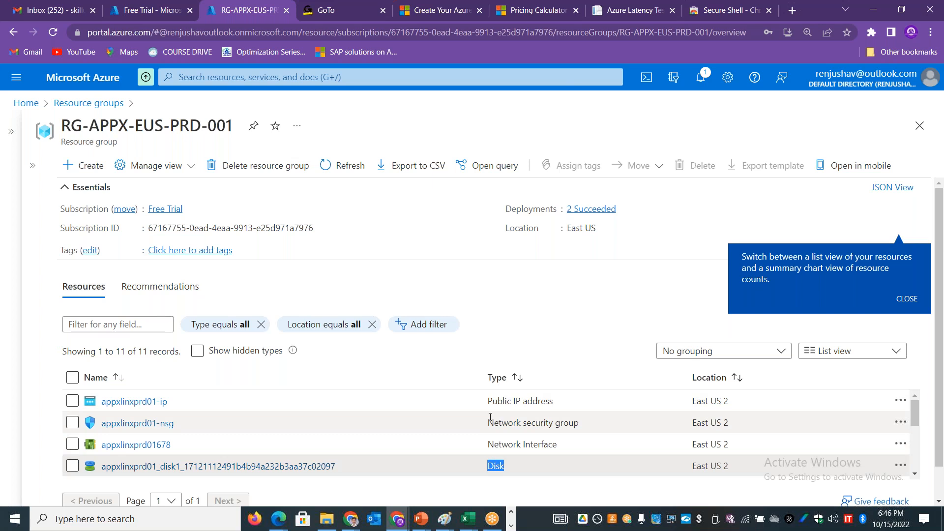
pyautogui.click(562, 23)
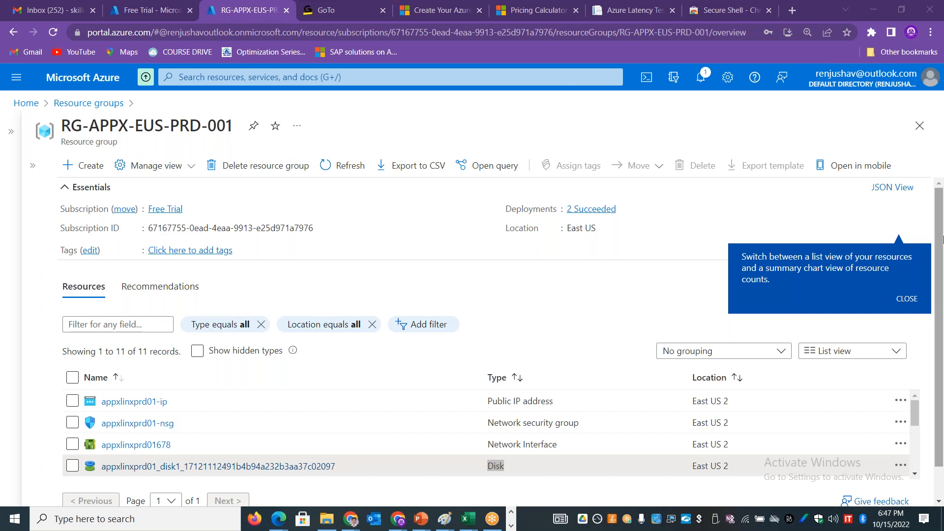
pyautogui.click(909, 301)
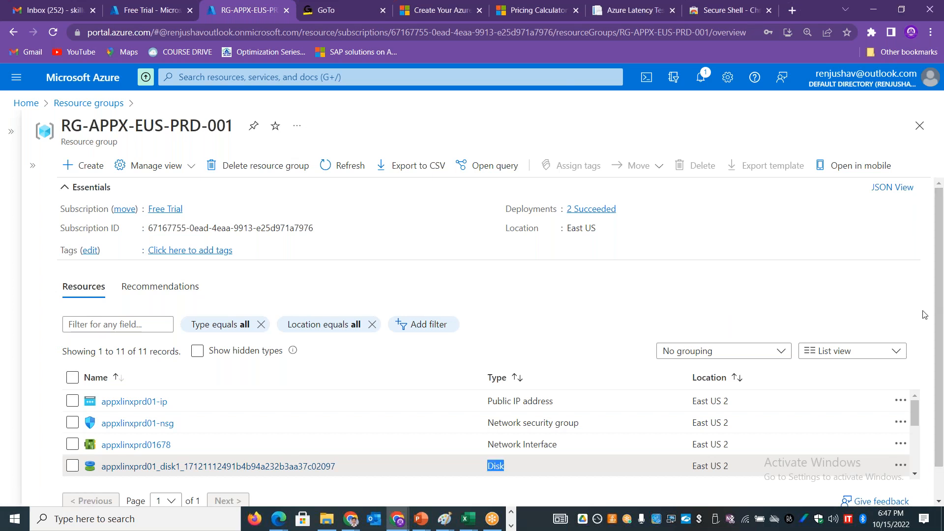
pyautogui.moveTo(917, 411); pyautogui.dragTo(922, 369)
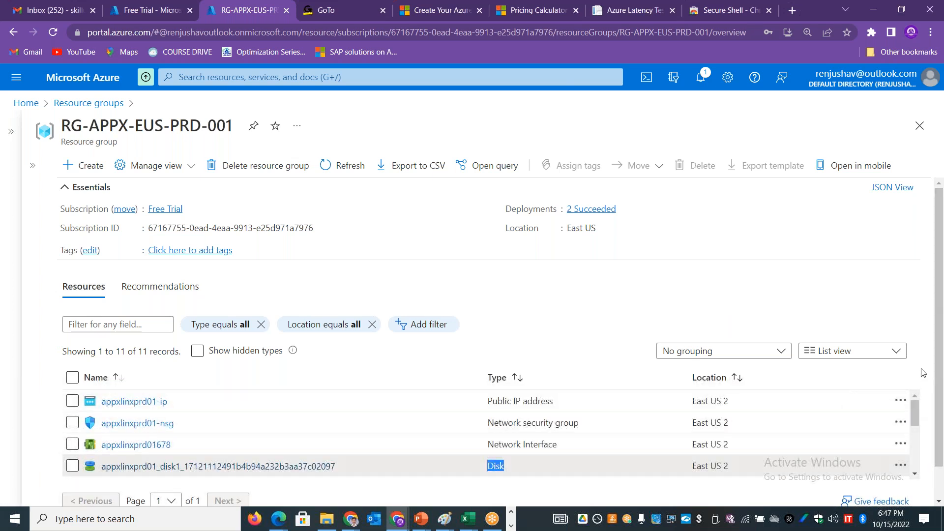
# Step: Reopen RG-APPX-EUS-PRD-001, show its activity log and examine the sub-operations of the latest Create or Update Virtual Machine entry
pyautogui.click(74, 104)
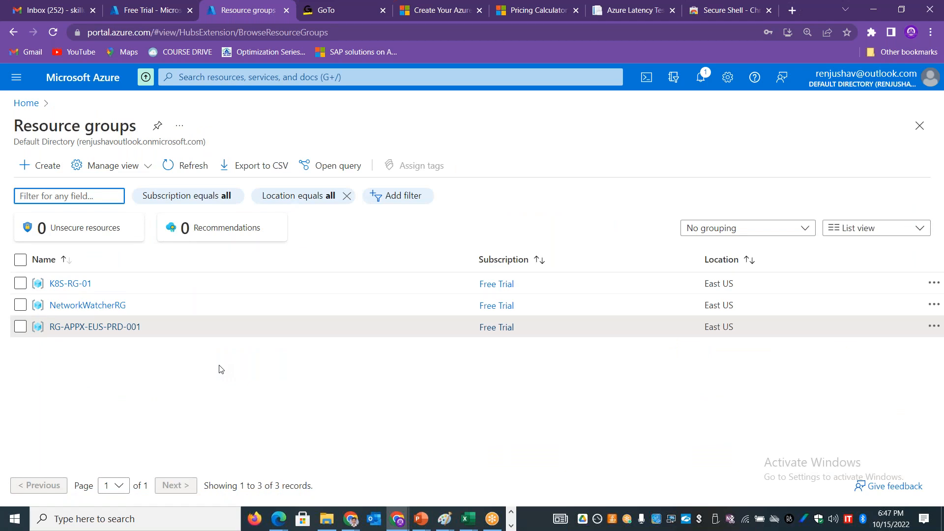
pyautogui.click(92, 328)
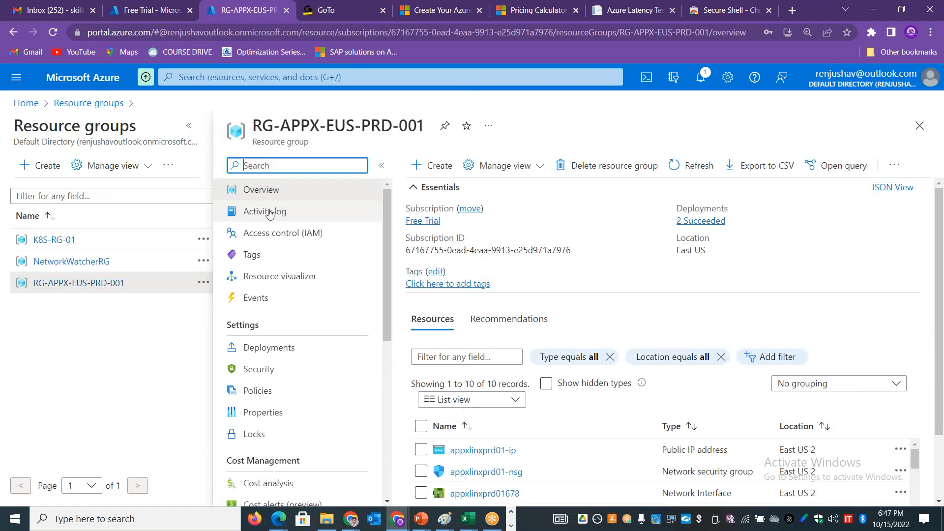
pyautogui.click(269, 213)
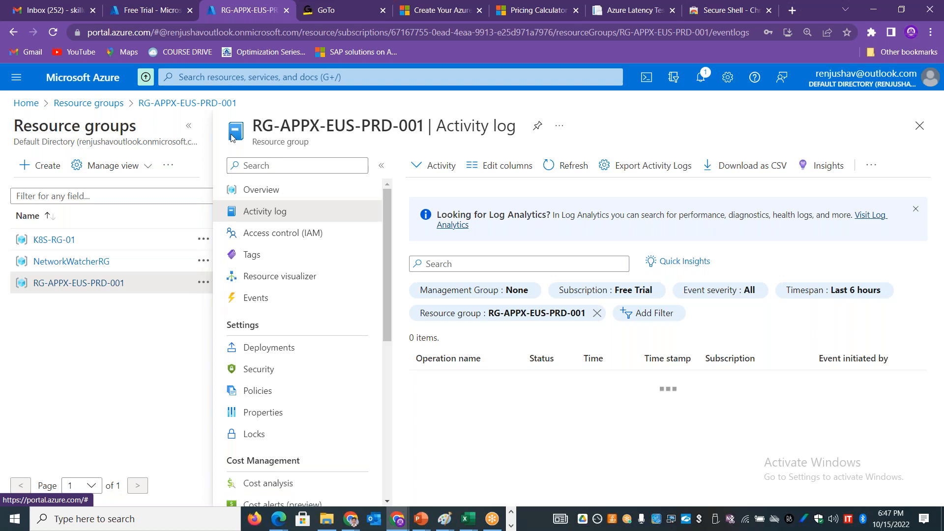
pyautogui.click(192, 128)
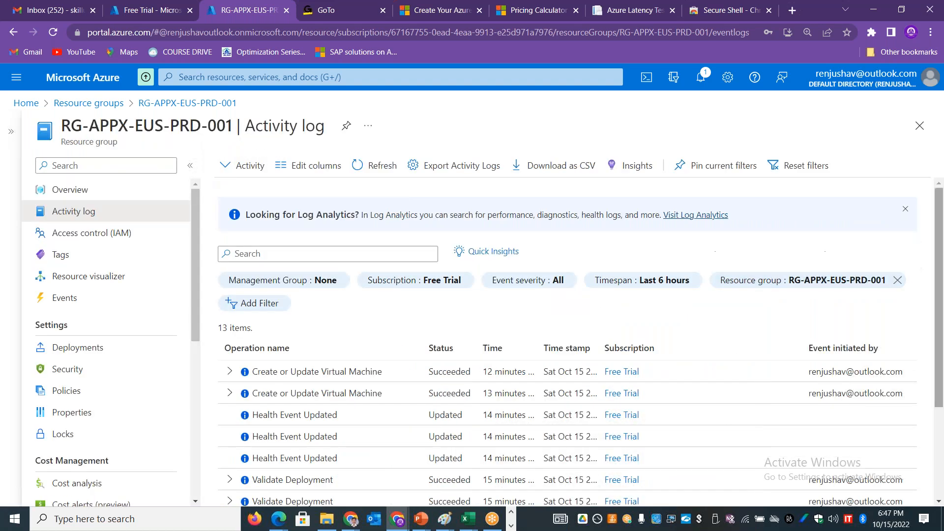
pyautogui.click(230, 372)
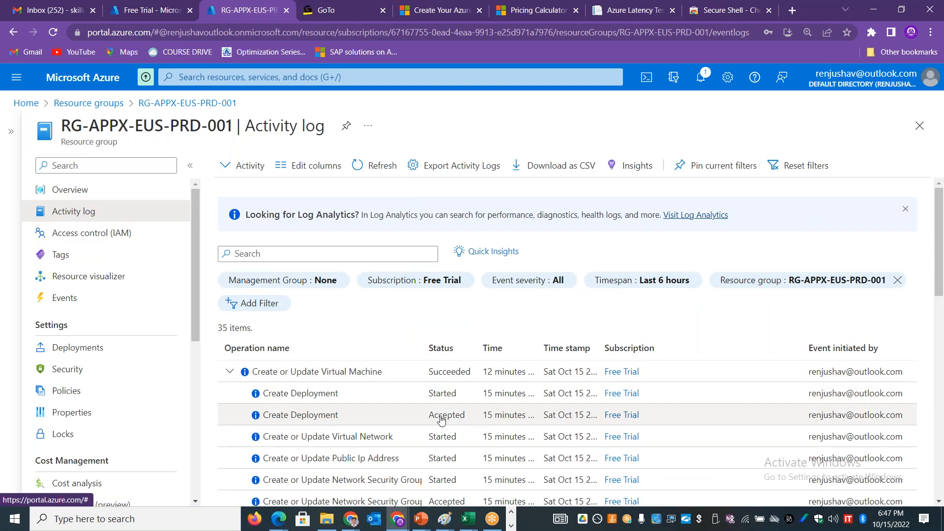
pyautogui.scroll(-3, 942, 269)
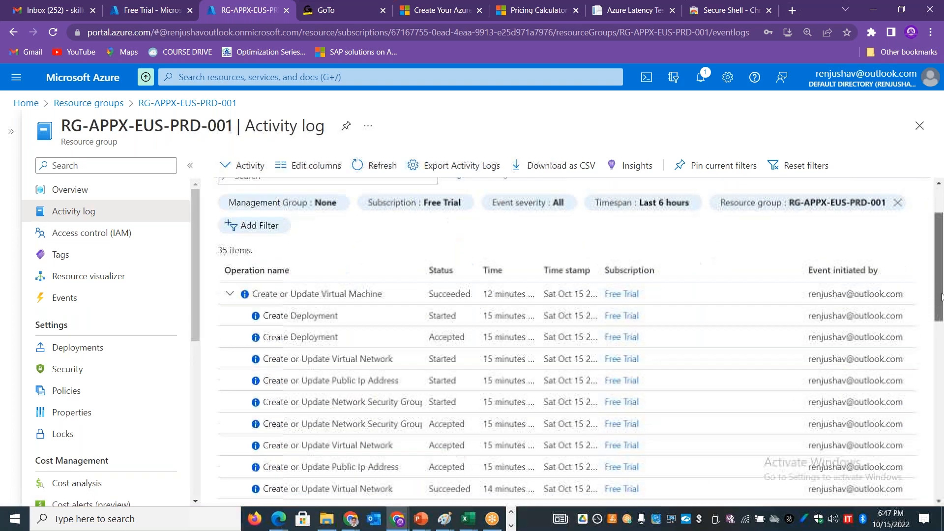
pyautogui.moveTo(394, 325); pyautogui.dragTo(336, 347)
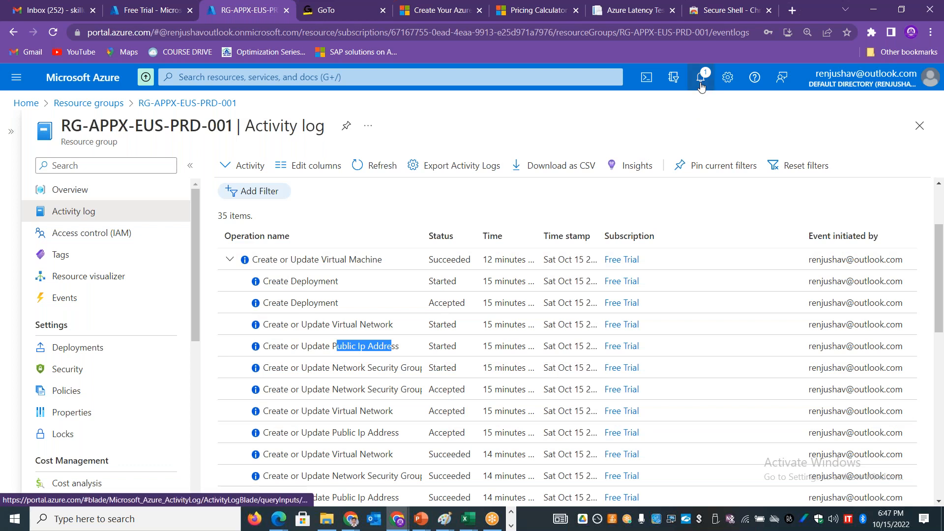
# Step: Open the Windows Server deployment from the notifications, check its outputs and return to its overview
pyautogui.click(702, 79)
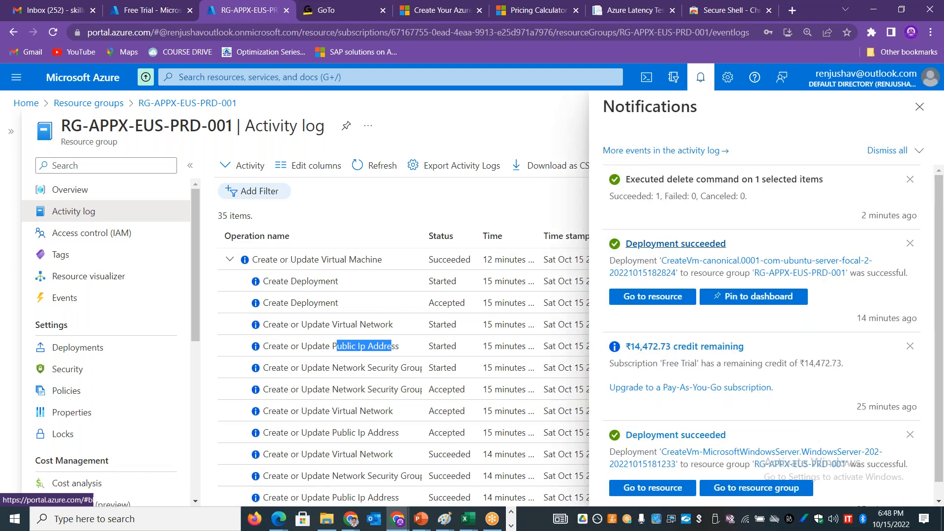
pyautogui.click(675, 436)
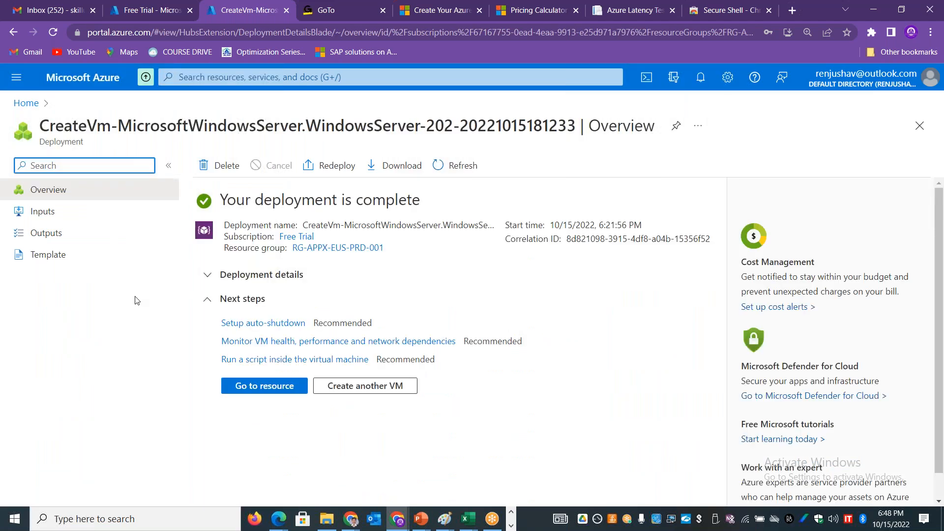
pyautogui.click(81, 235)
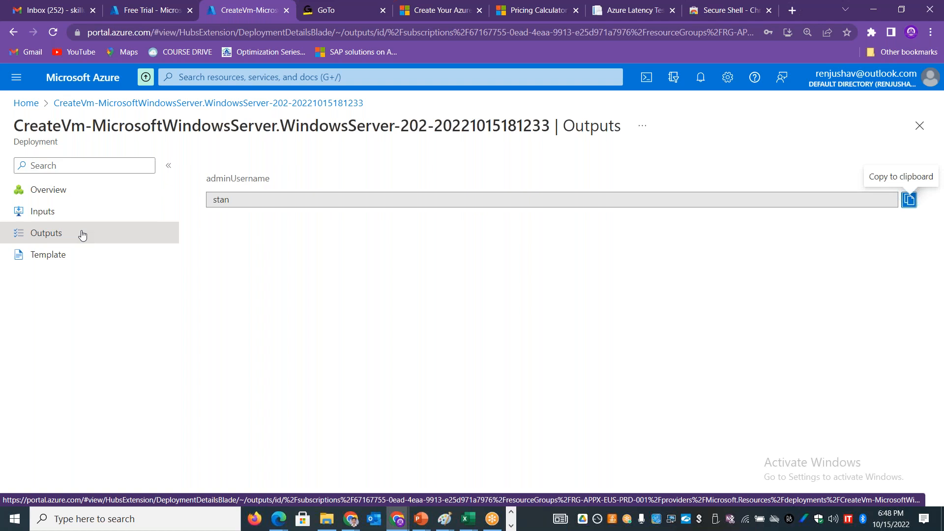
pyautogui.click(52, 195)
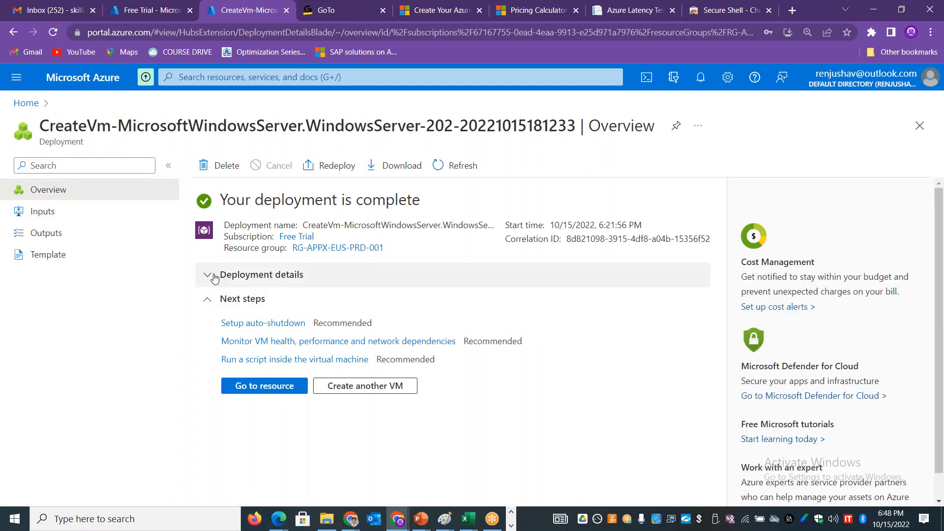
# Step: Expand the deployment details and examine the type of each resource created with appxprdvm01
pyautogui.click(214, 279)
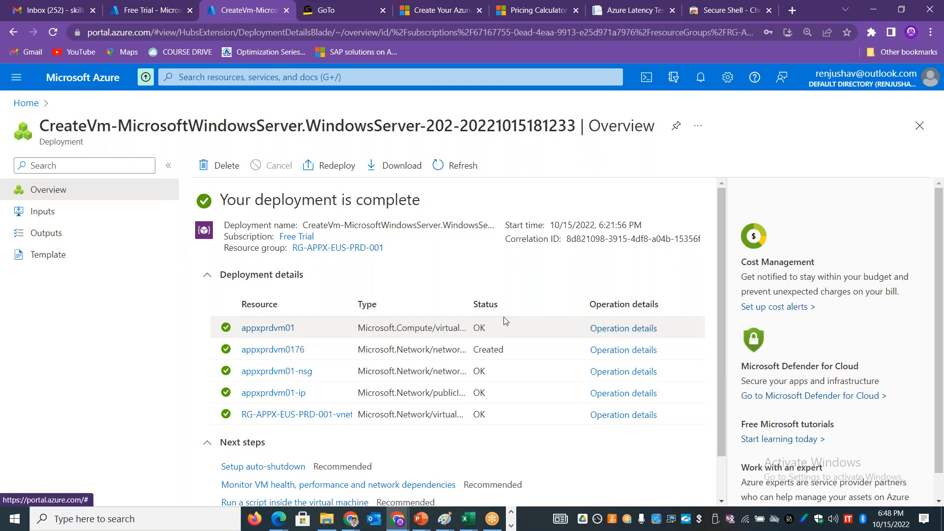
pyautogui.moveTo(480, 330); pyautogui.dragTo(413, 339)
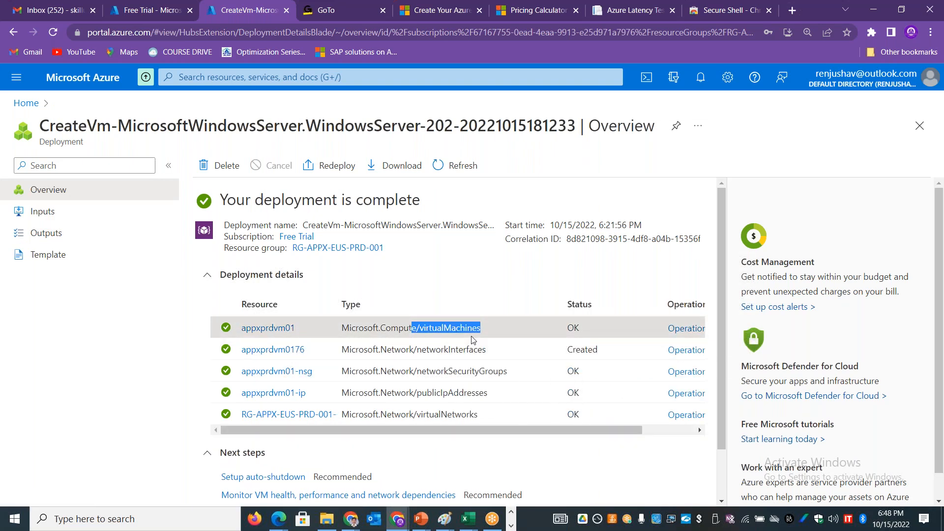
pyautogui.moveTo(496, 351); pyautogui.dragTo(423, 359)
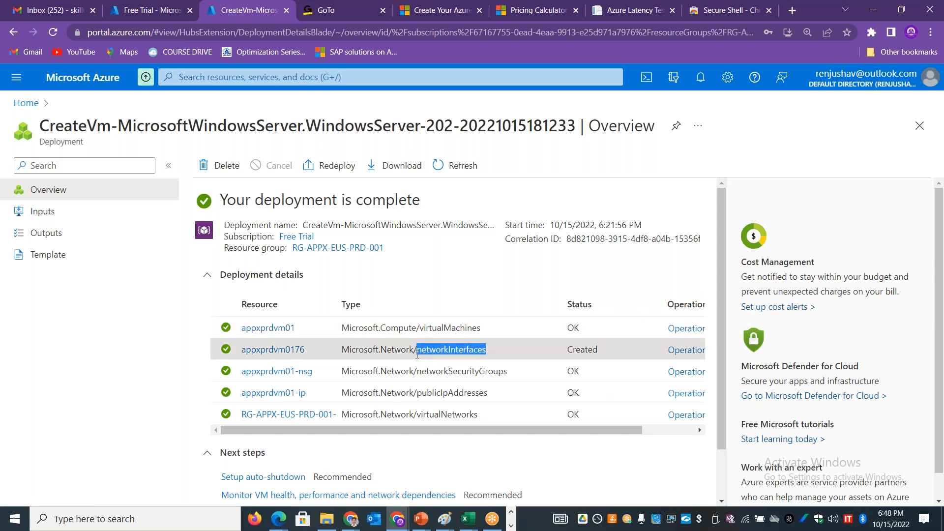
pyautogui.moveTo(507, 372); pyautogui.dragTo(422, 393)
pyautogui.moveTo(492, 416); pyautogui.dragTo(399, 415)
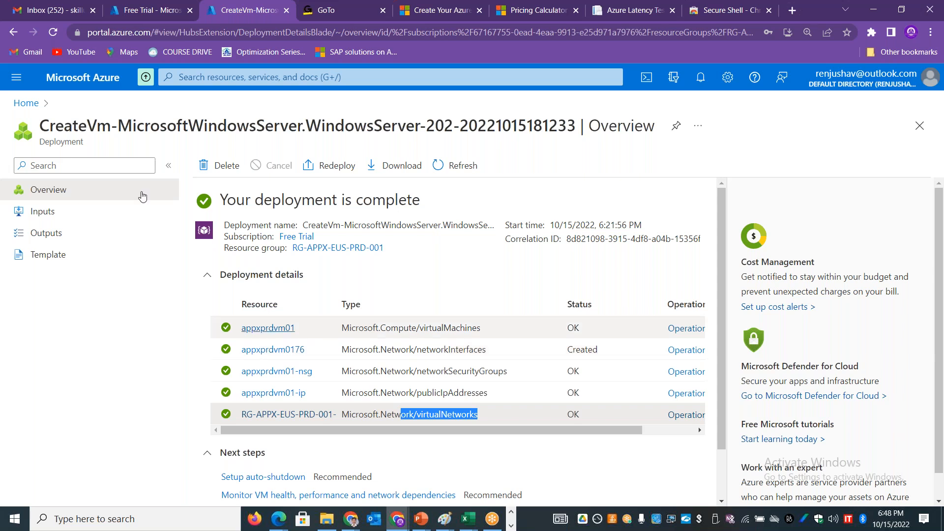
# Step: Return to the virtual machines list from the home page and start creating a new Azure virtual machine
pyautogui.click(26, 103)
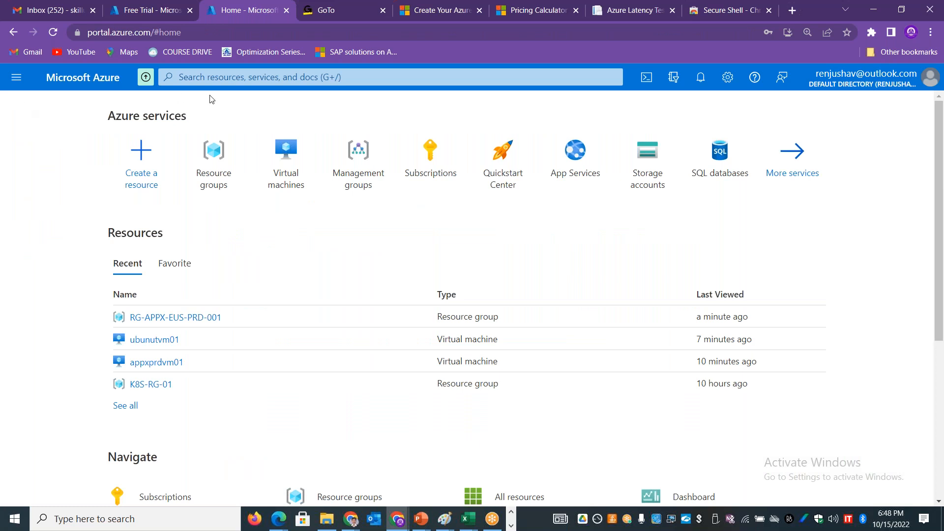
pyautogui.click(281, 153)
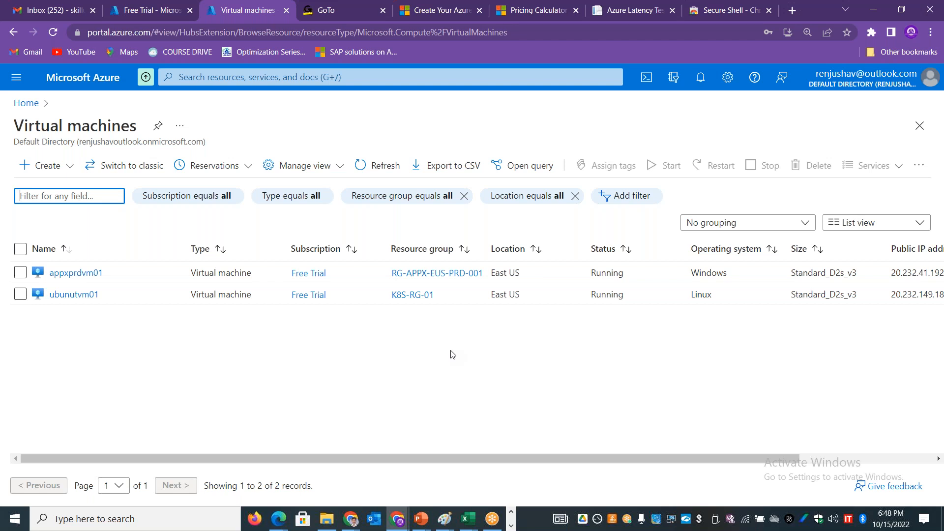
pyautogui.click(60, 165)
pyautogui.click(71, 189)
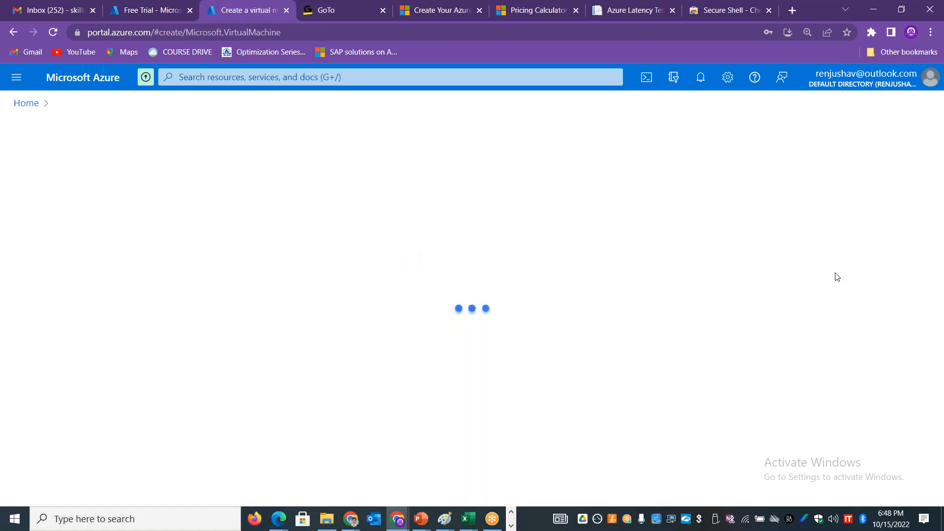
# Step: Review the new virtual machine's image, size and administrator account settings, down to the inbound port rules
pyautogui.moveTo(942, 212); pyautogui.dragTo(942, 313)
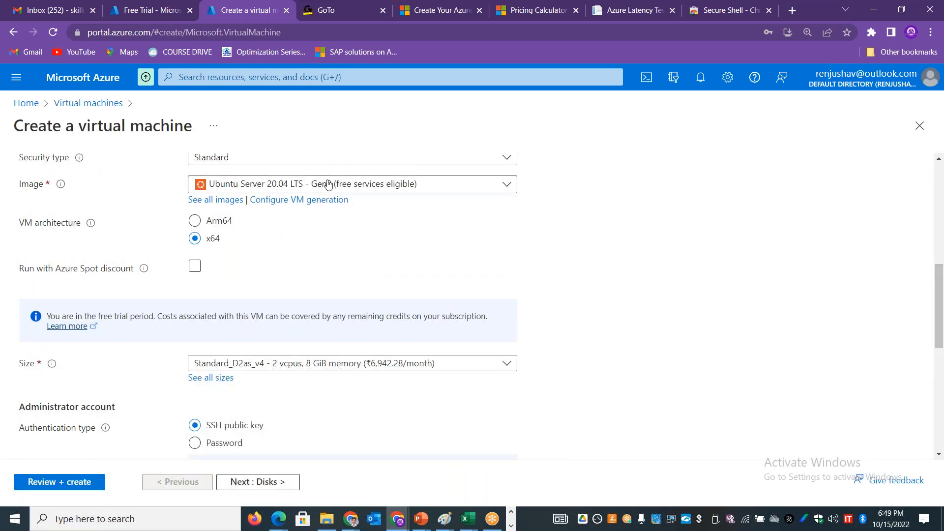
pyautogui.moveTo(939, 291); pyautogui.dragTo(940, 383)
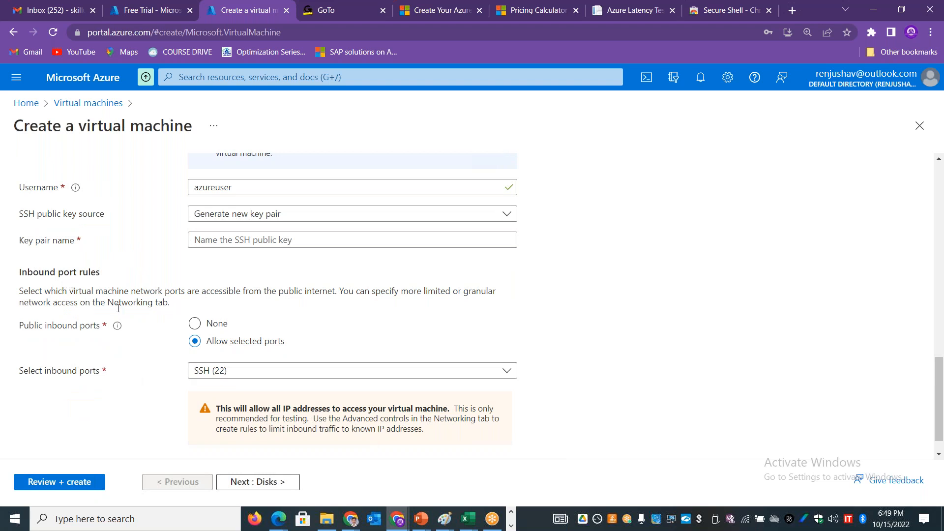
pyautogui.moveTo(168, 290); pyautogui.dragTo(278, 305)
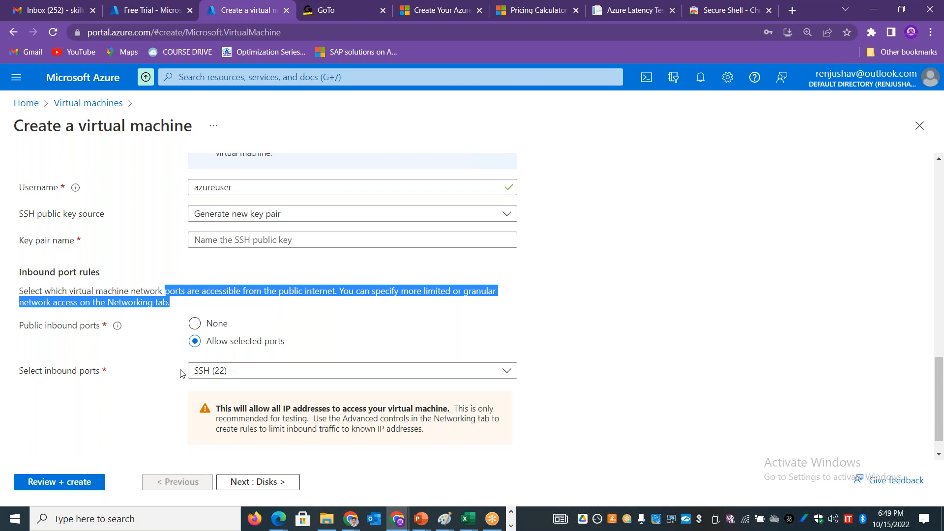
pyautogui.click(521, 16)
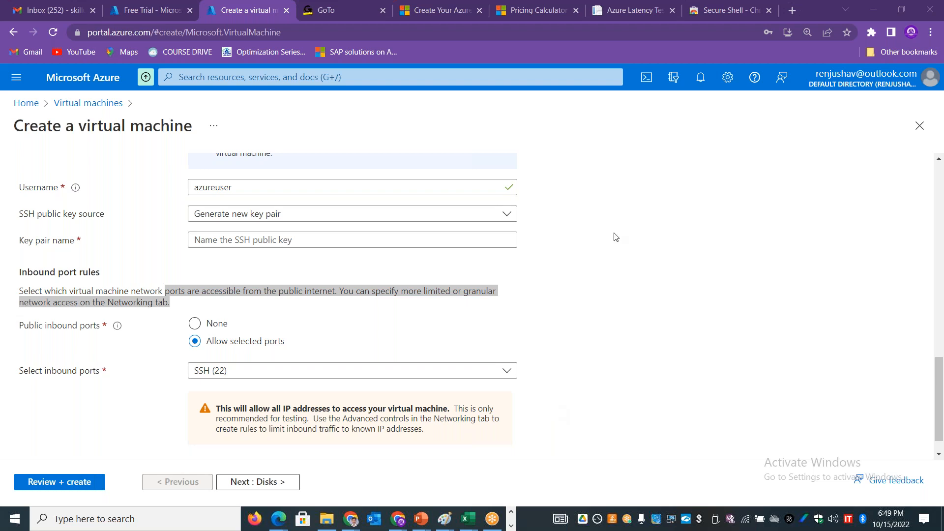
# Step: Review the virtual machine estimate and savings options in the pricing calculator, and check the Free Trial subscription's usage and quotas
pyautogui.click(511, 12)
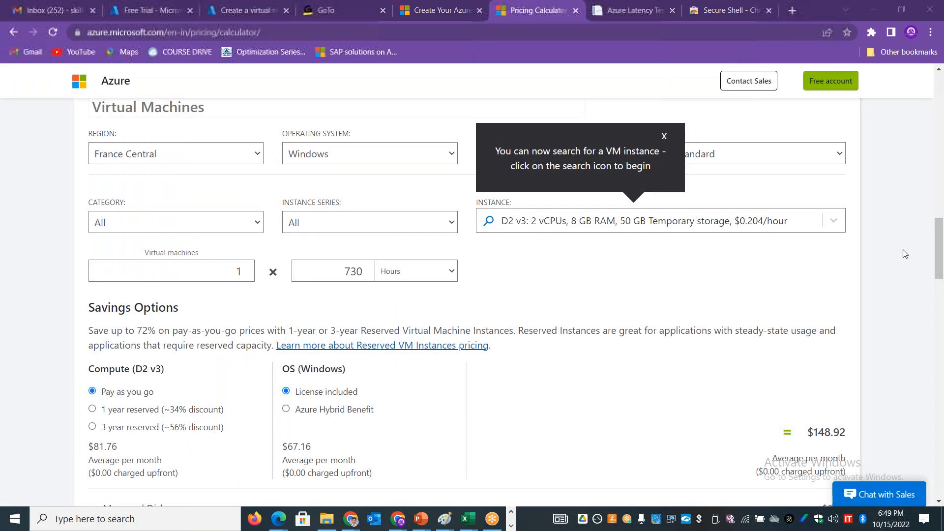
pyautogui.moveTo(940, 254); pyautogui.dragTo(942, 280)
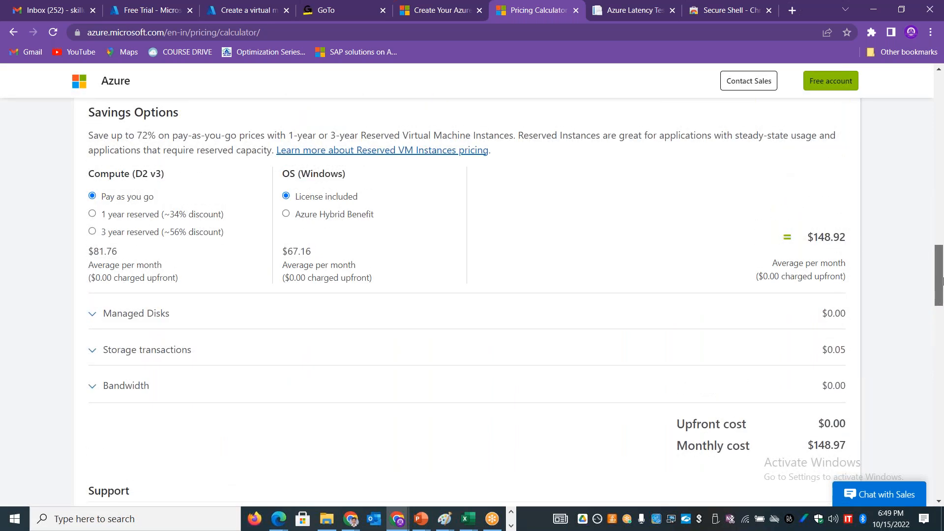
pyautogui.moveTo(942, 281); pyautogui.dragTo(941, 121)
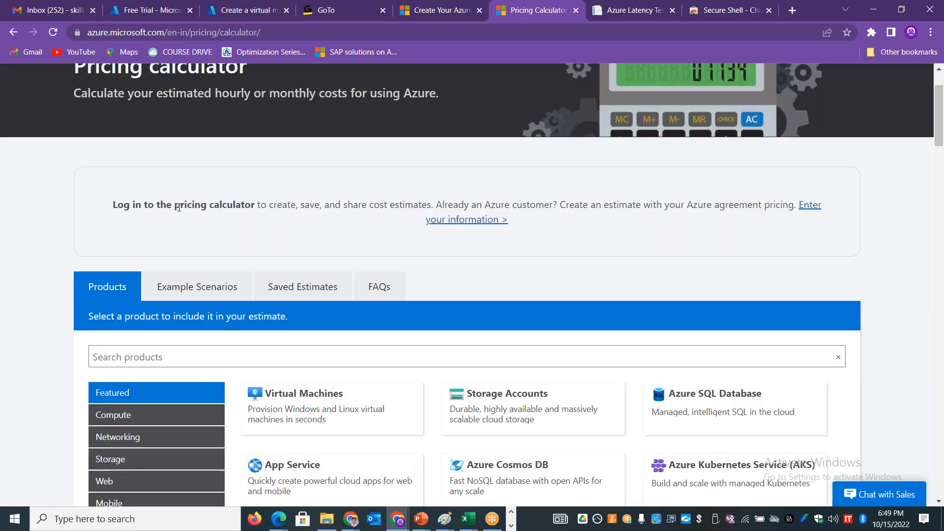
pyautogui.click(156, 11)
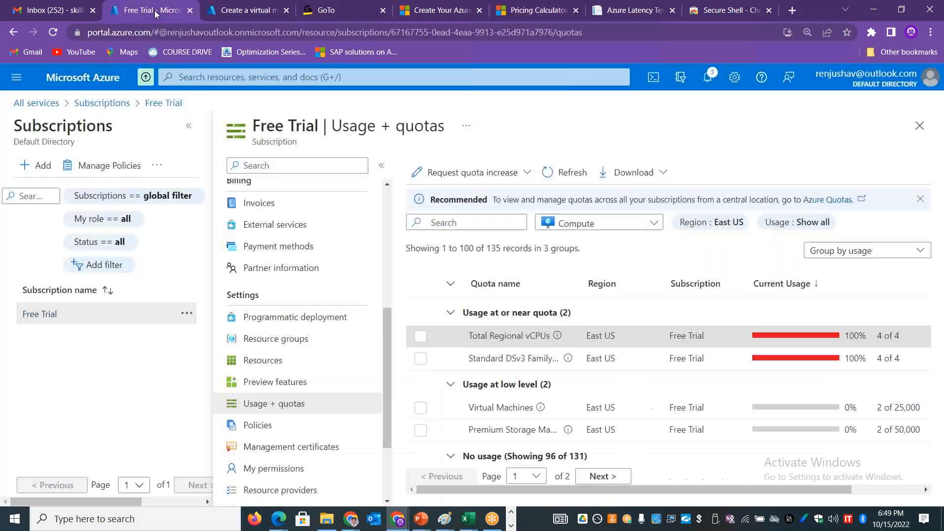
# Step: Leave the virtual machine creation form for the virtual machines list and return to the portal home page
pyautogui.click(252, 11)
pyautogui.click(86, 105)
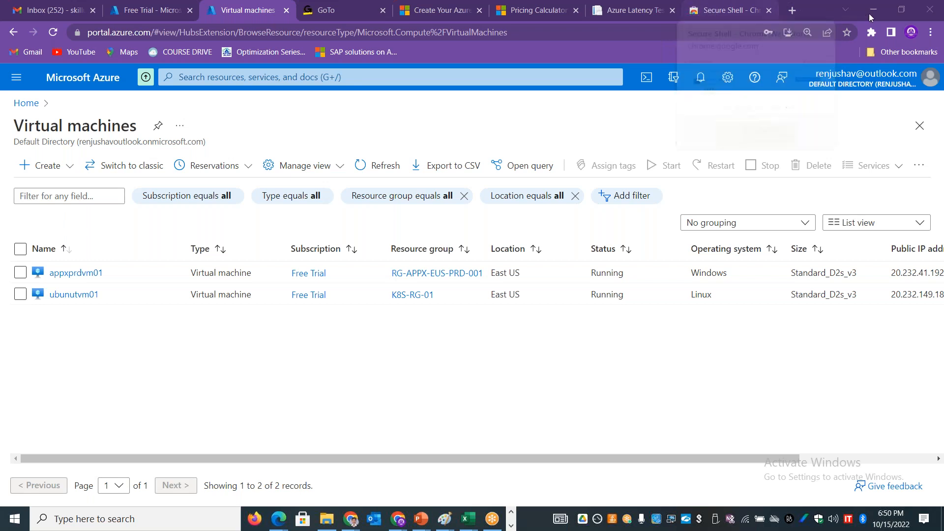
pyautogui.click(659, 353)
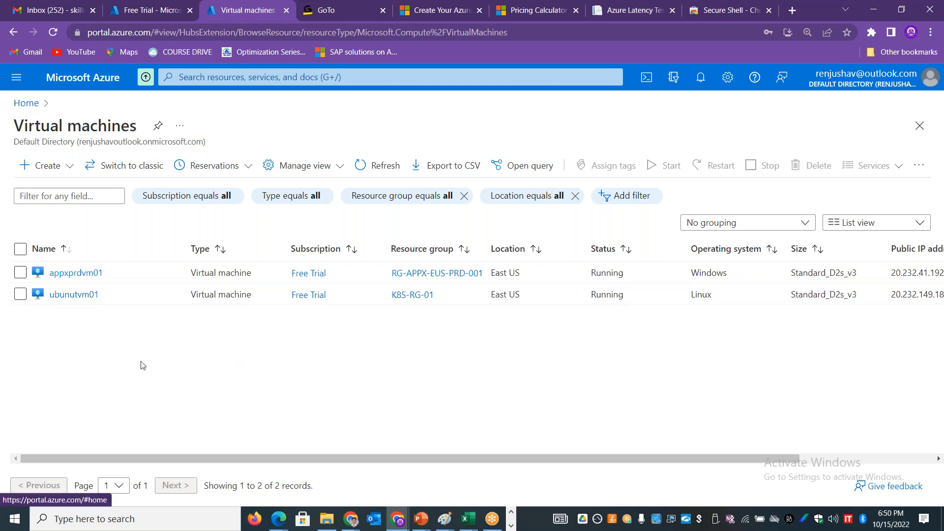
pyautogui.click(26, 103)
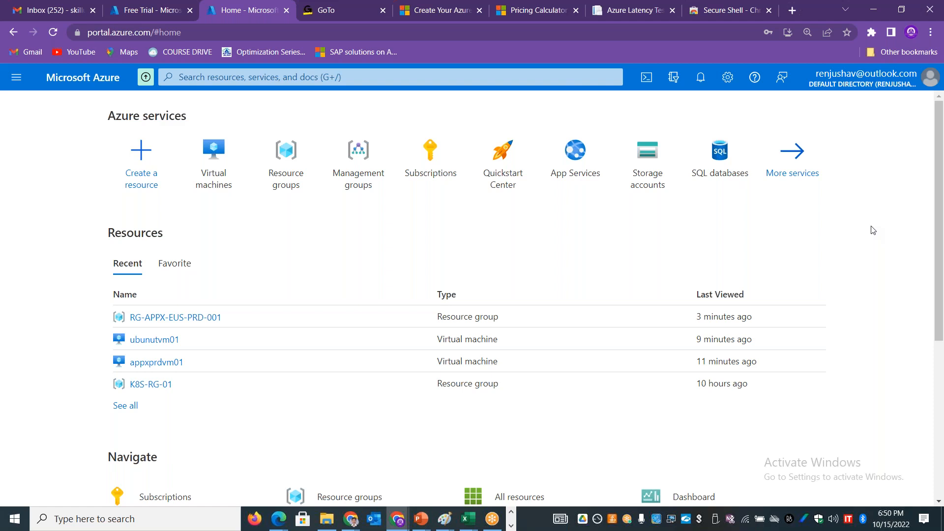
pyautogui.click(699, 19)
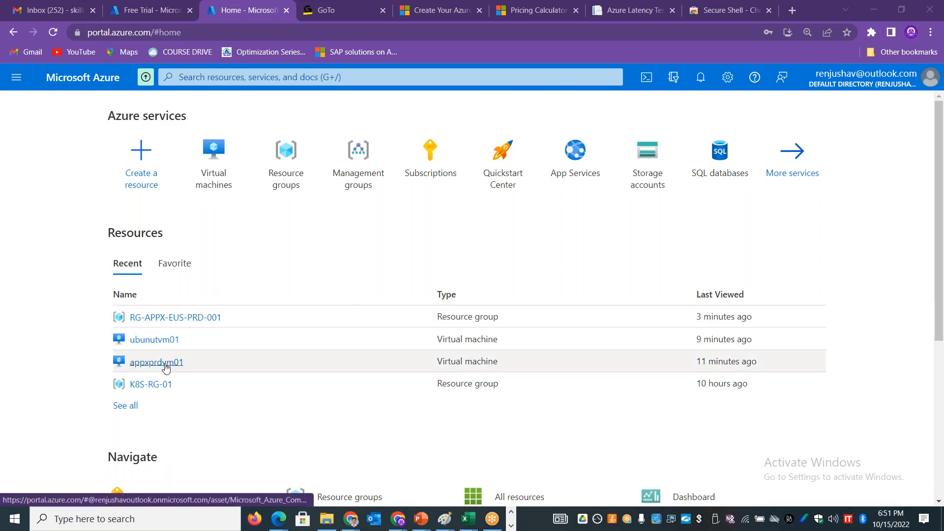
# Step: Open the appxprdvm01 virtual machine from the recent resources and view its available connection methods
pyautogui.moveTo(166, 368)
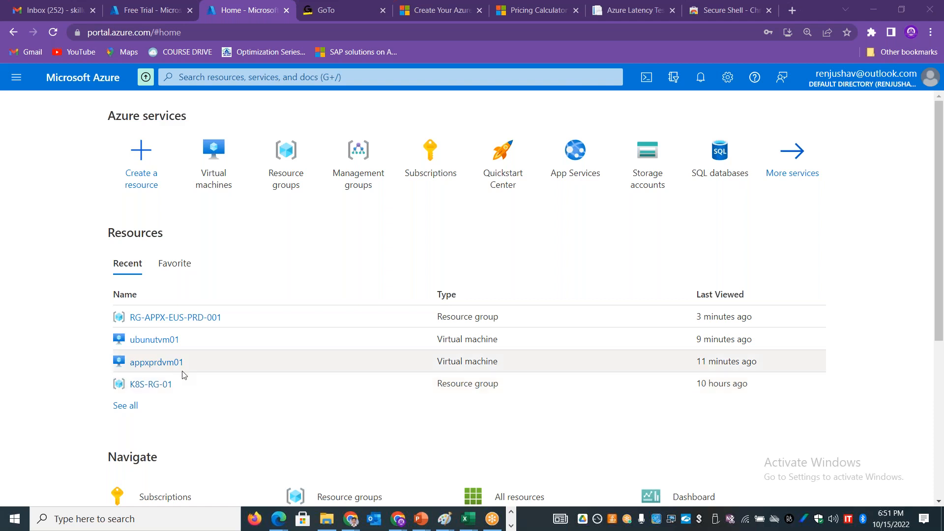
pyautogui.click(157, 363)
pyautogui.click(256, 169)
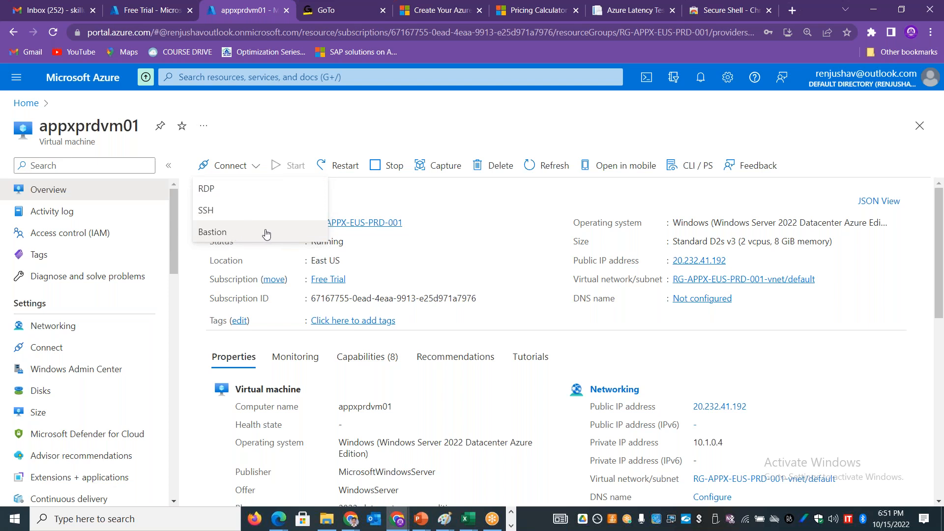
pyautogui.click(420, 104)
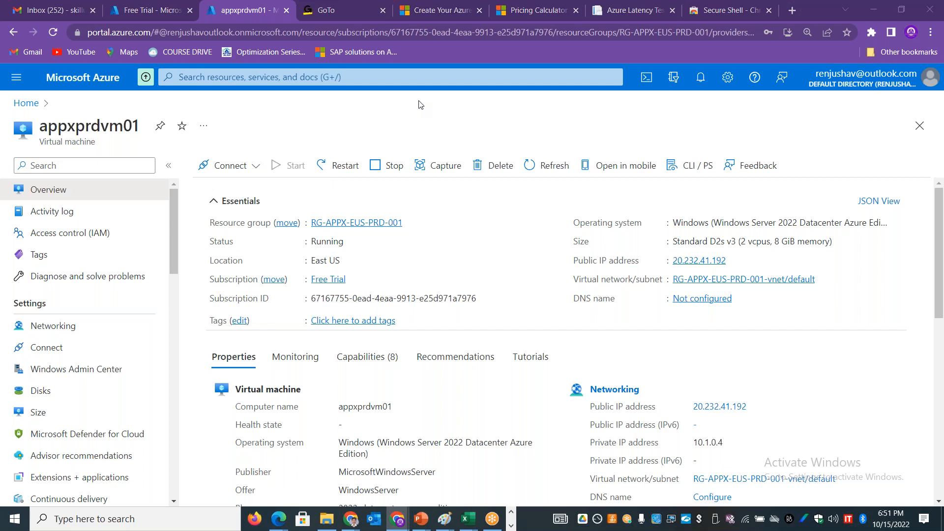
# Step: Switch to the AZURE-WEEK2-COMPUTE workbook in Excel and enter "Local Desktop / Laptop - SSH / RDP" in cell C6
pyautogui.hotkey('alt', 'Tab')
pyautogui.hotkey('alt', 'Tab')
pyautogui.hotkey('alt', 'Tab')
pyautogui.hotkey('alt', 'Tab')
pyautogui.hotkey('alt', 'Tab')
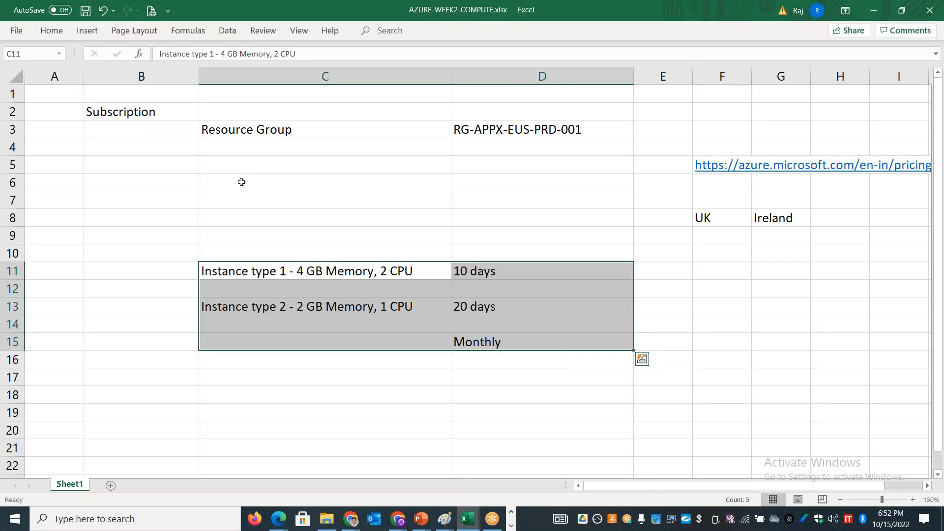
pyautogui.click(242, 182)
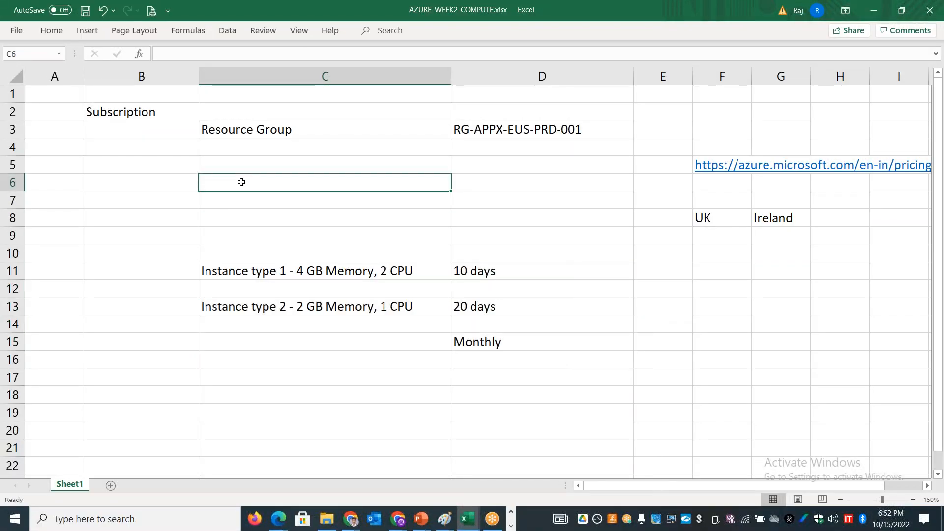
pyautogui.write('Local Desktop / Laptop - SSH / RDP')
pyautogui.press('Return')
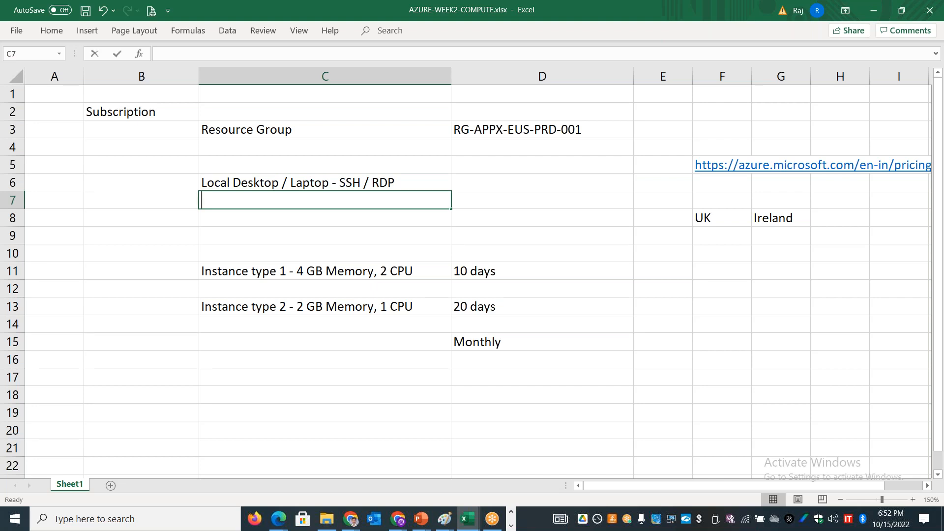
# Step: Enter "Login to Jump Server / Terminal server" in cell C7 below the local desktop entry
pyautogui.write('Login to Jump ')
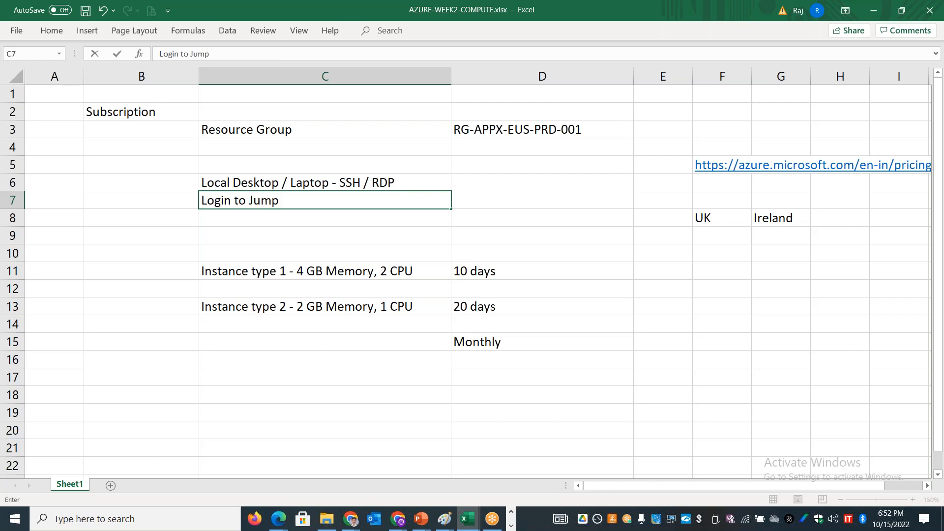
pyautogui.write('Server / Termina')
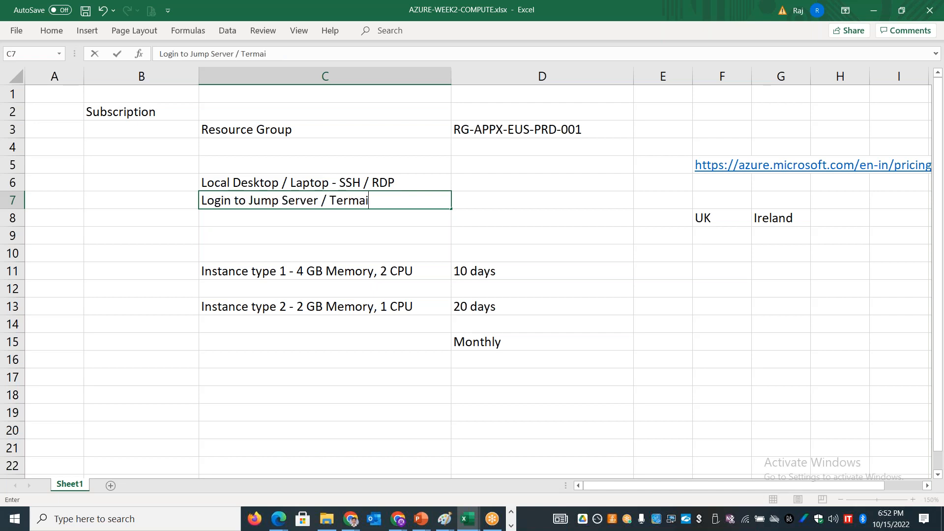
pyautogui.press('BackSpace')
pyautogui.write('inal server')
pyautogui.press('Tab')
# Step: Enter "Connect to Azure VM" in cells D7 and D6 beside the two login methods
pyautogui.write('Connec')
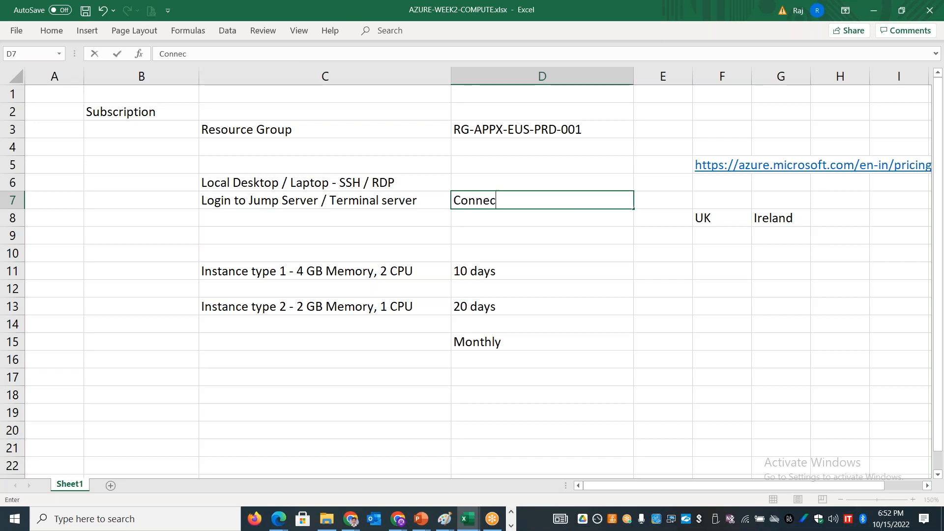
pyautogui.write('t to Azure VM')
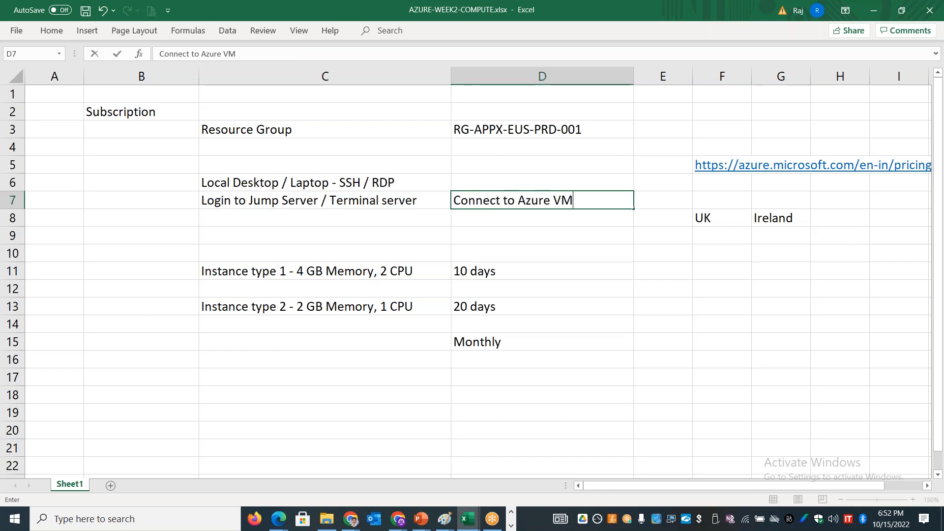
pyautogui.press('Up')
pyautogui.write('Connect')
pyautogui.press('Return')
pyautogui.press('Down')
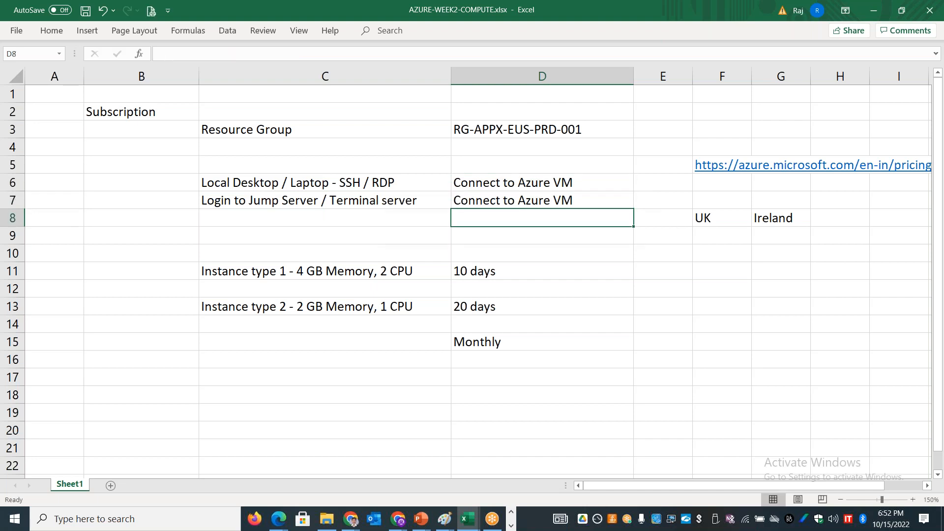
# Step: Enter "Login via Bastion" in cell C8 as the third login method
pyautogui.press('Left')
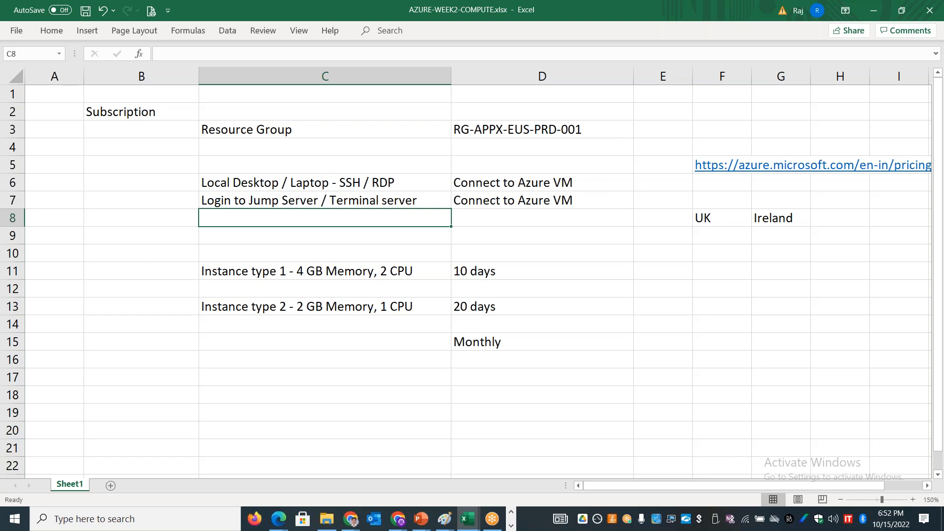
pyautogui.write('in v')
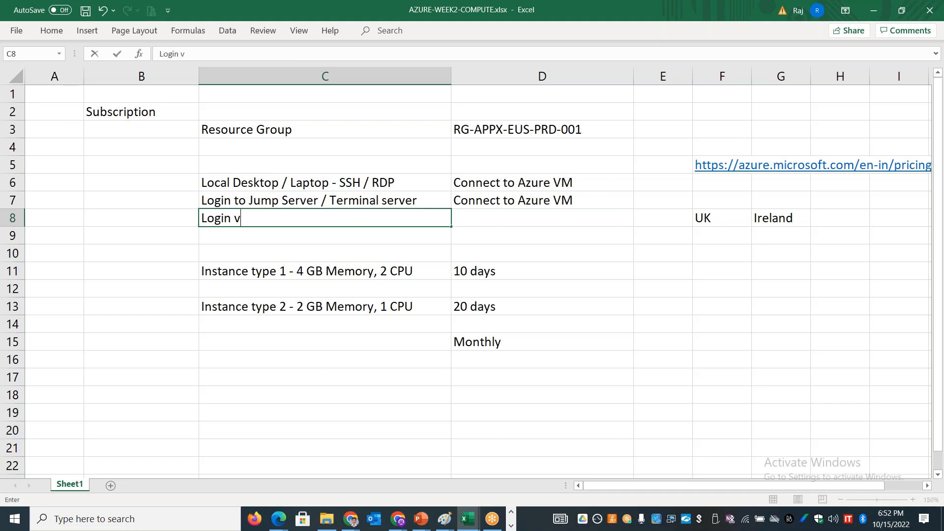
pyautogui.write('ia Bastion')
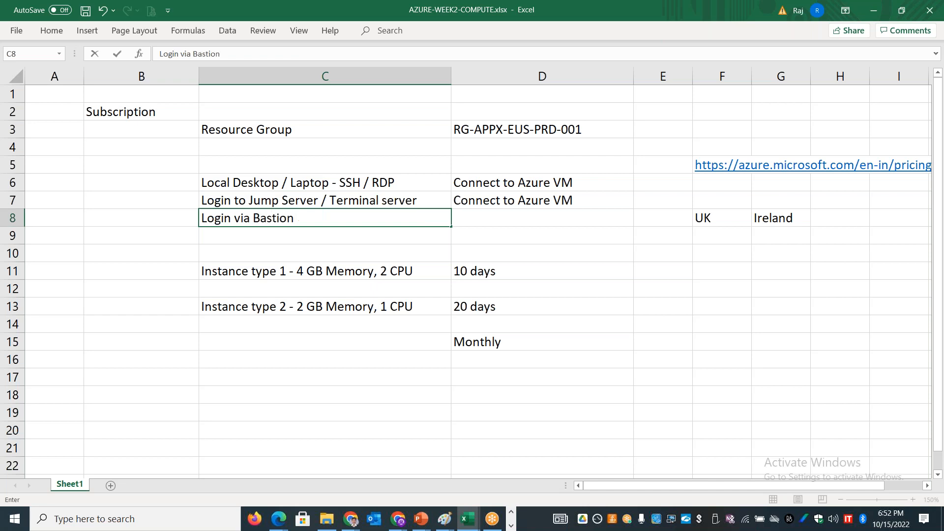
# Step: Switch back to the Azure portal in the browser and open the RDP inbound port rule in appxprdvm01's networking settings
pyautogui.hotkey('alt', 'Tab')
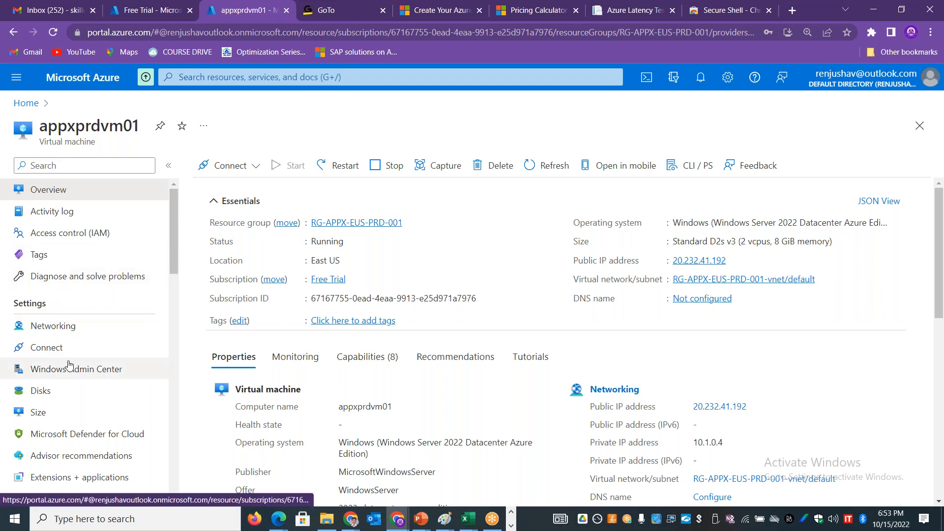
pyautogui.click(80, 331)
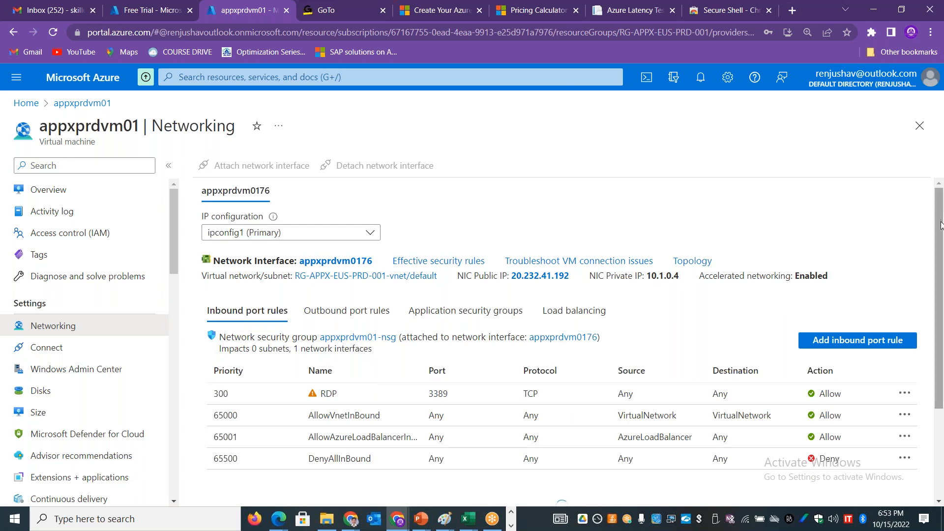
pyautogui.scroll(-1, 941, 225)
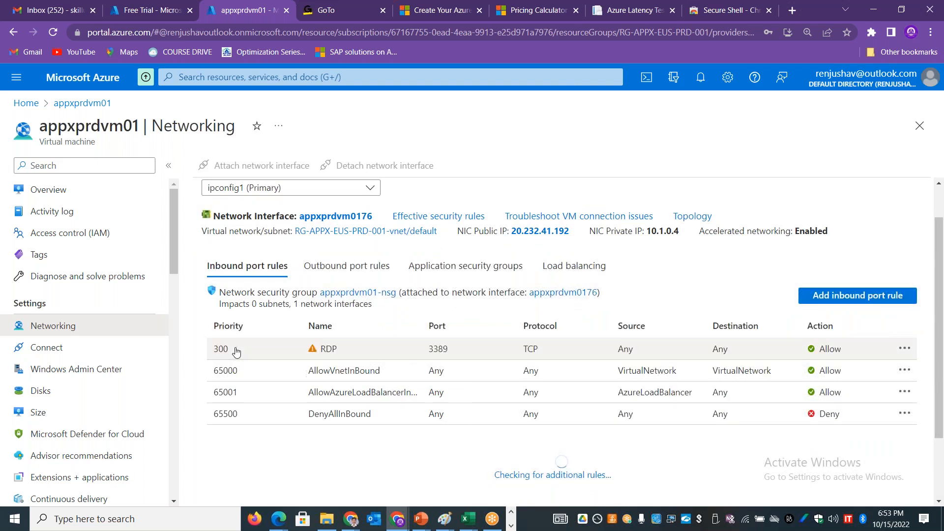
pyautogui.click(236, 351)
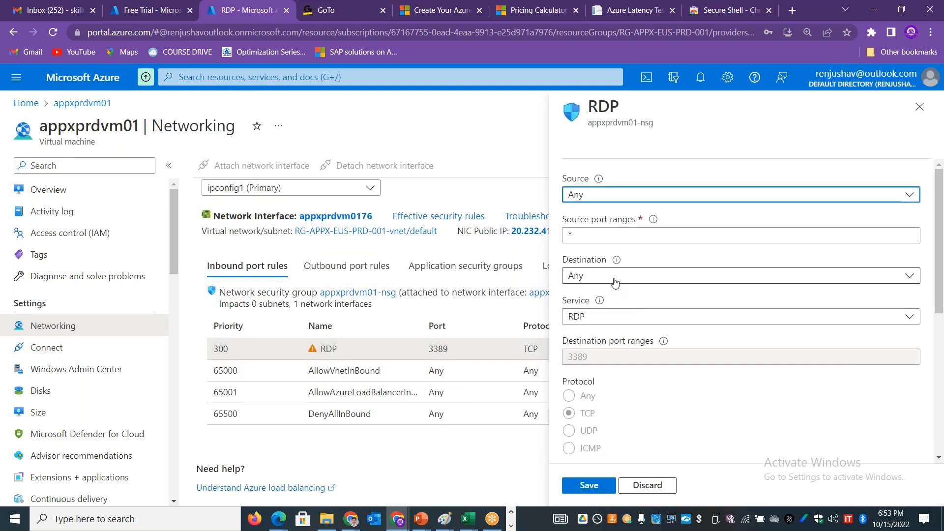
# Step: Try IP Addresses as the RDP rule's source, view the other source options, discard the edits and return to the appxprdvm01 overview
pyautogui.click(614, 201)
pyautogui.click(604, 239)
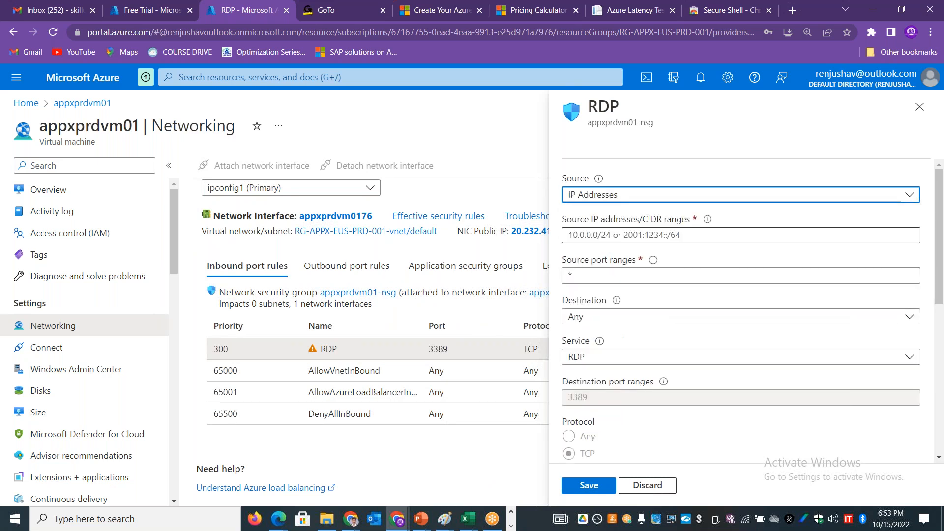
pyautogui.click(575, 235)
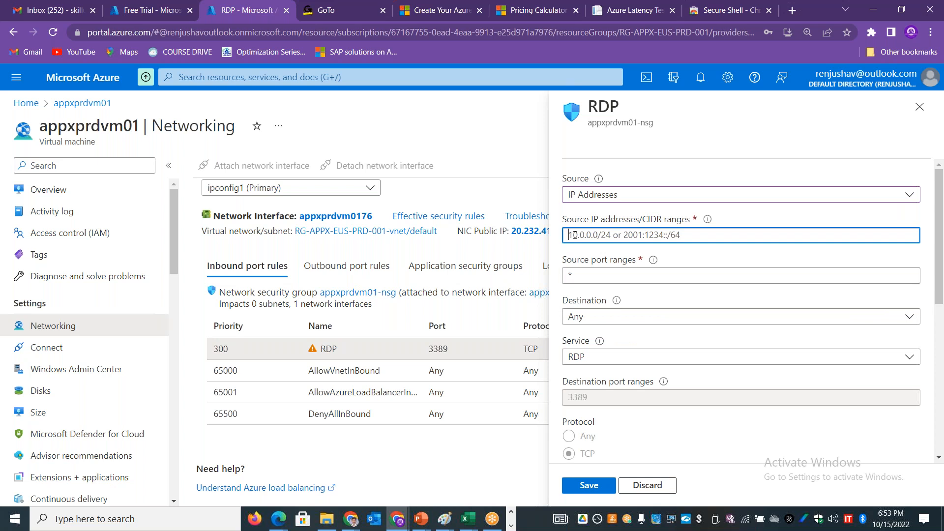
pyautogui.click(608, 201)
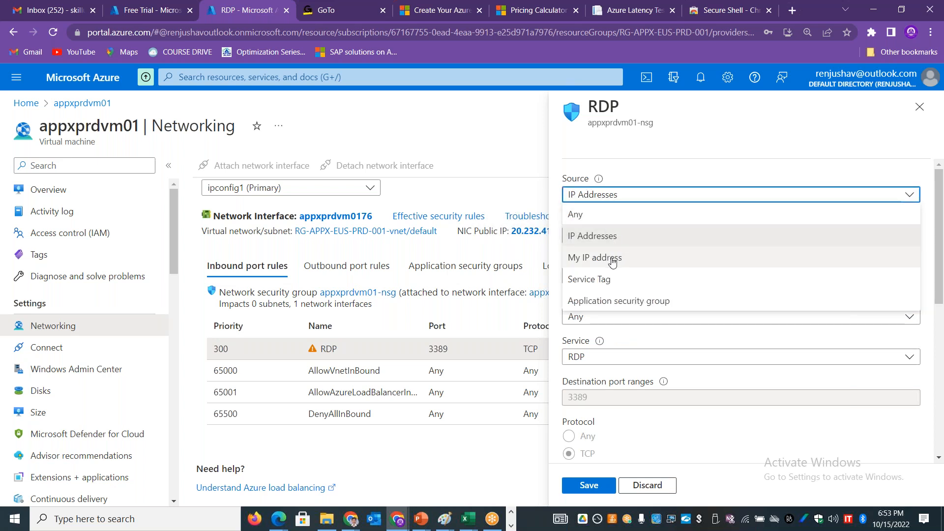
pyautogui.click(921, 109)
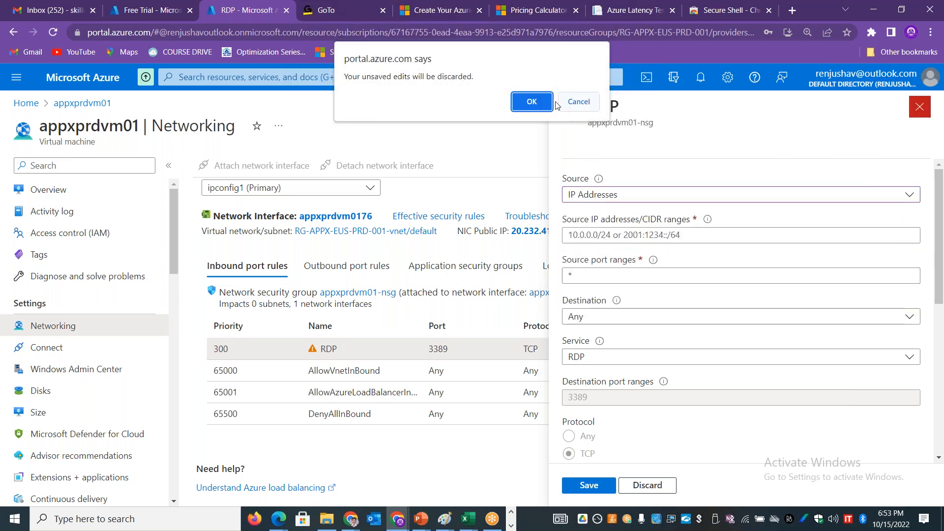
pyautogui.click(532, 102)
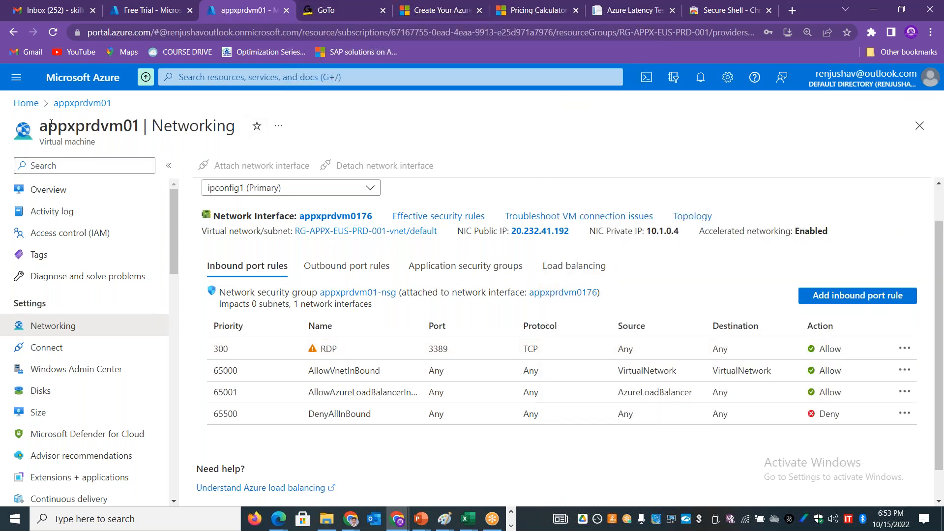
pyautogui.click(82, 103)
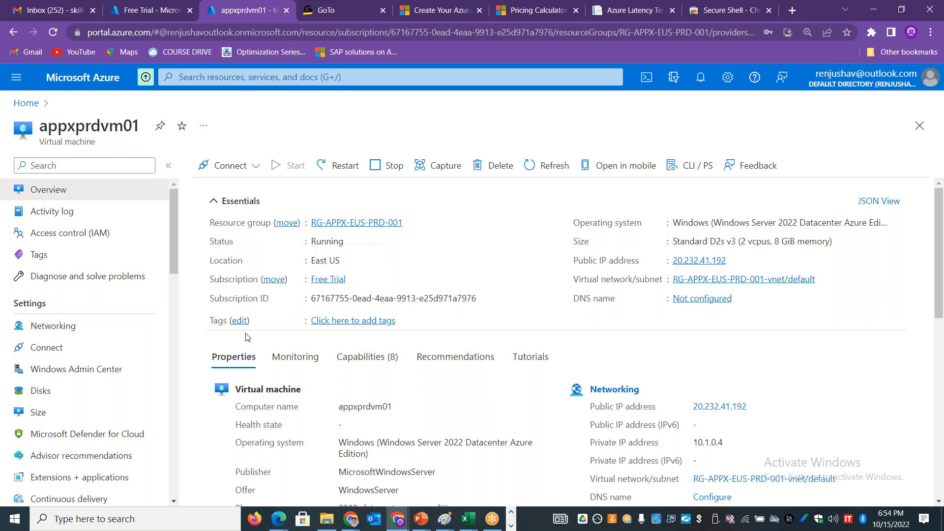
# Step: Switch to the AZURE-WEEK2-COMPUTE workbook in Excel and enter "Compute" in cell B18 and "Storage" in cell B19
pyautogui.hotkey('alt', 'Tab')
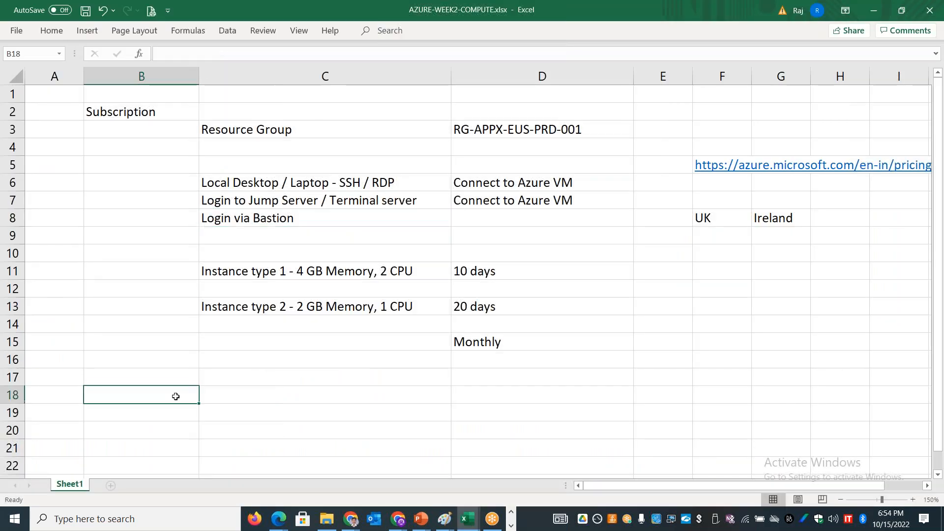
pyautogui.click(175, 397)
pyautogui.write('COmpute')
pyautogui.press('Return')
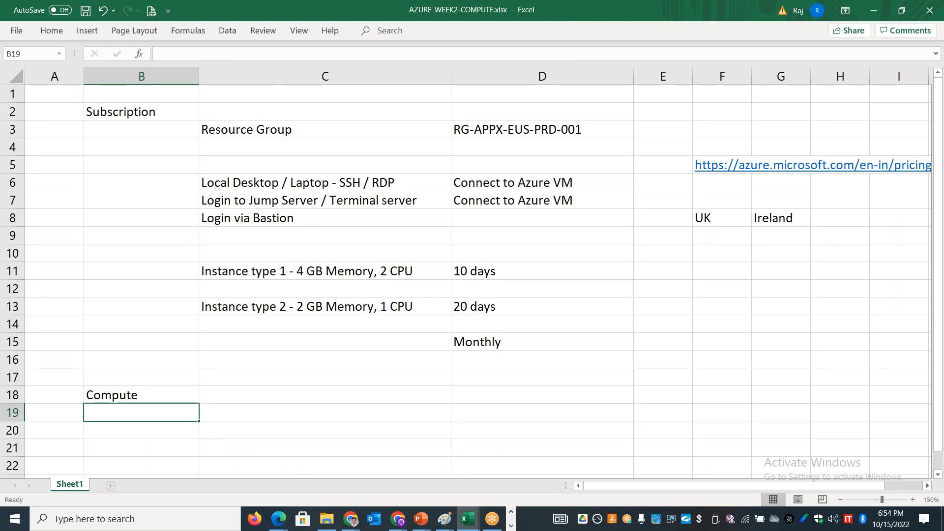
pyautogui.write('Storage')
pyautogui.press('Return')
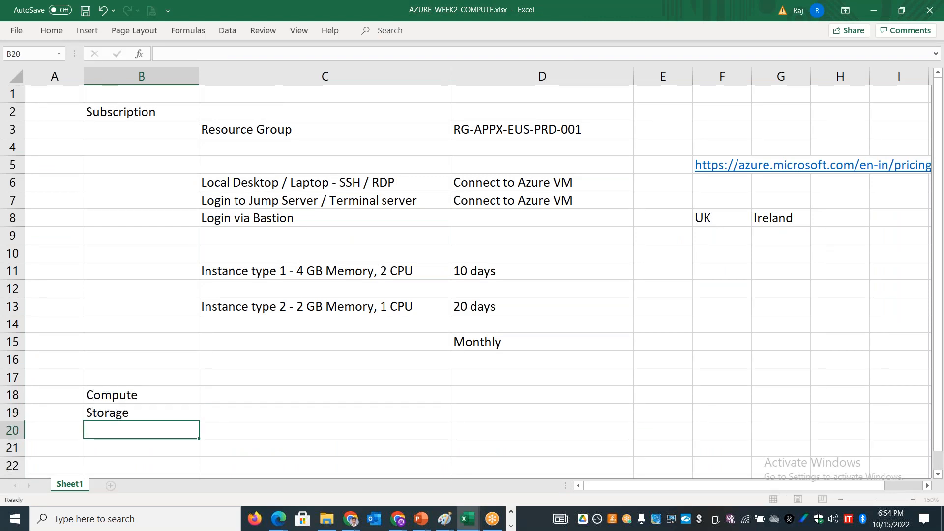
# Step: Enter "Network charge" in cell C20 and "Shutdown VM" in cell C18 beside Compute
pyautogui.press('Tab')
pyautogui.write('Network charge')
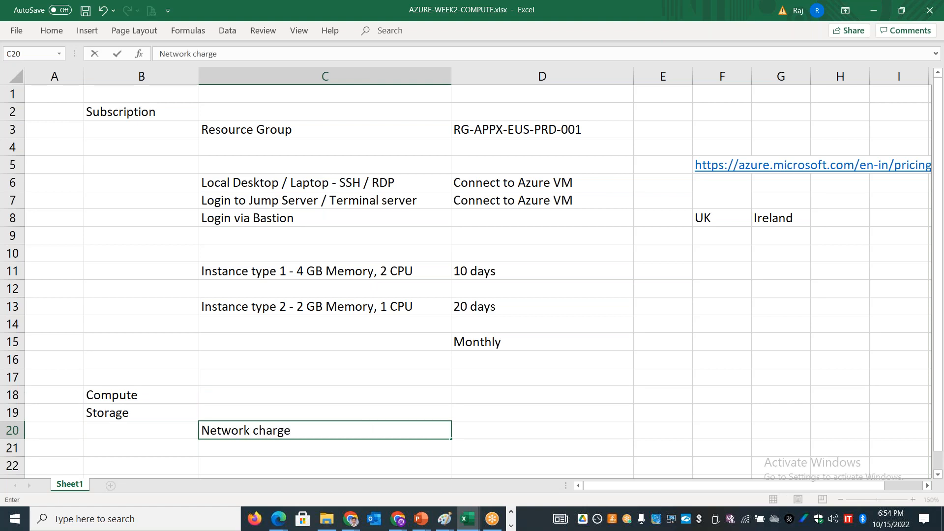
pyautogui.click(158, 395)
pyautogui.click(253, 393)
pyautogui.write('Power')
pyautogui.press('BackSpace')
pyautogui.press('BackSpace')
pyautogui.press('BackSpace')
pyautogui.press('BackSpace')
pyautogui.press('BackSpace')
pyautogui.write('Shutfown')
pyautogui.press('BackSpace')
pyautogui.press('BackSpace')
pyautogui.press('BackSpace')
pyautogui.press('BackSpace')
pyautogui.write('down ')
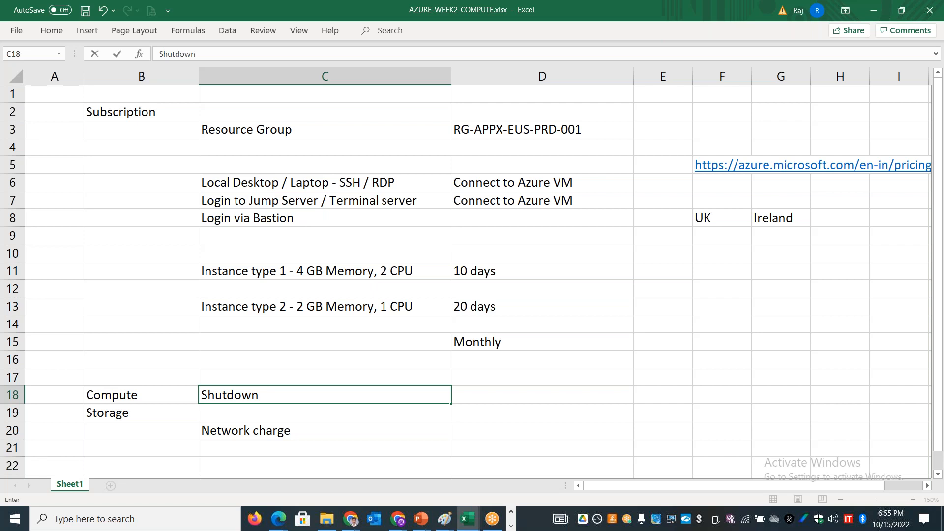
pyautogui.write('VM')
pyautogui.click(180, 414)
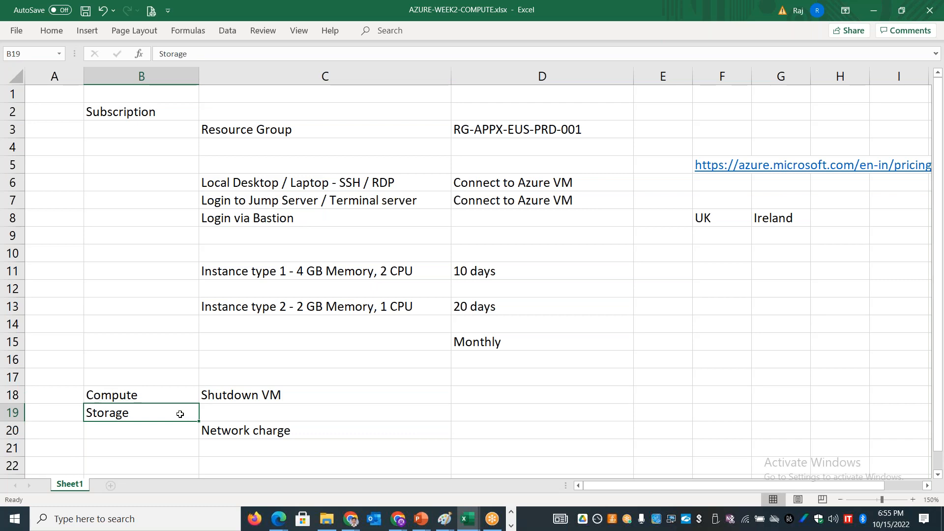
# Step: Enter "Storage charges" in cell D19 on the Storage row
pyautogui.click(491, 413)
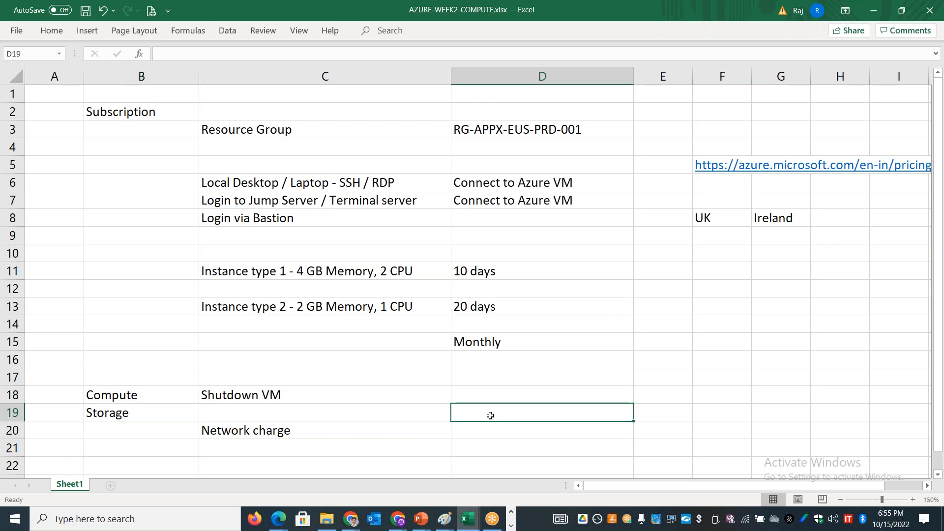
pyautogui.write('Storage cahr')
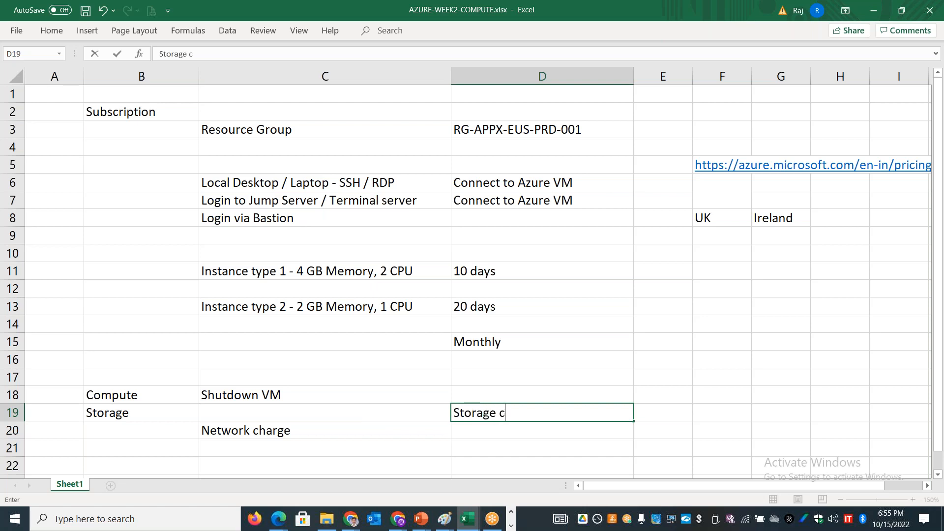
pyautogui.press('BackSpace')
pyautogui.press('BackSpace')
pyautogui.press('BackSpace')
pyautogui.write('hrag')
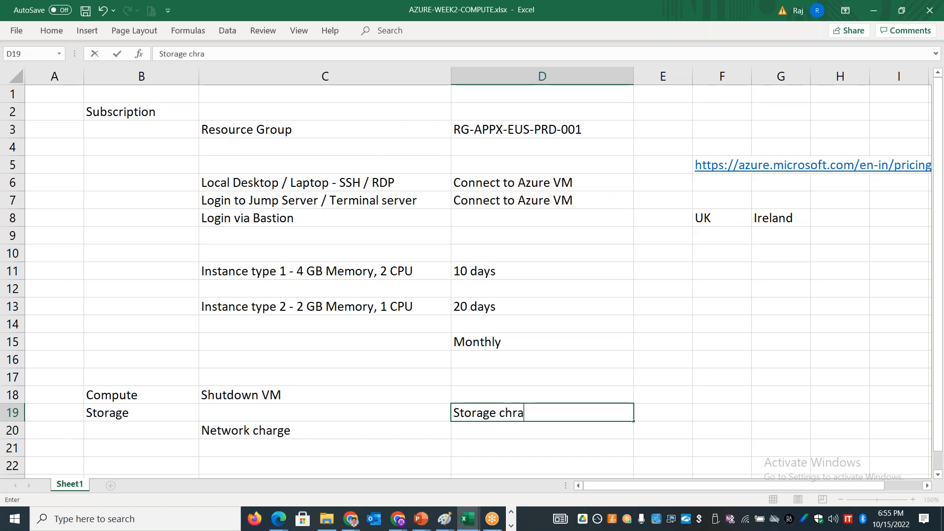
pyautogui.press('BackSpace')
pyautogui.press('BackSpace')
pyautogui.write('ahes')
pyautogui.press('BackSpace')
pyautogui.press('BackSpace')
pyautogui.press('BackSpace')
pyautogui.write('ges')
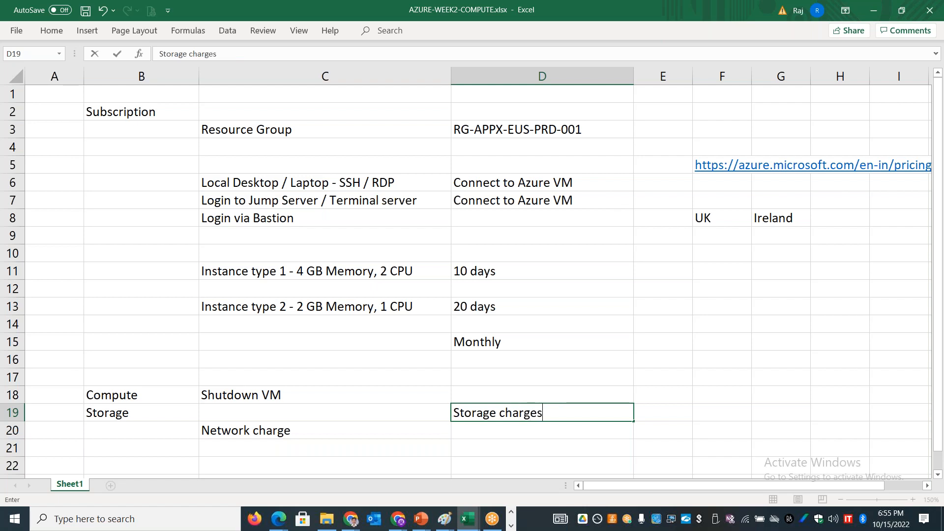
pyautogui.click(256, 396)
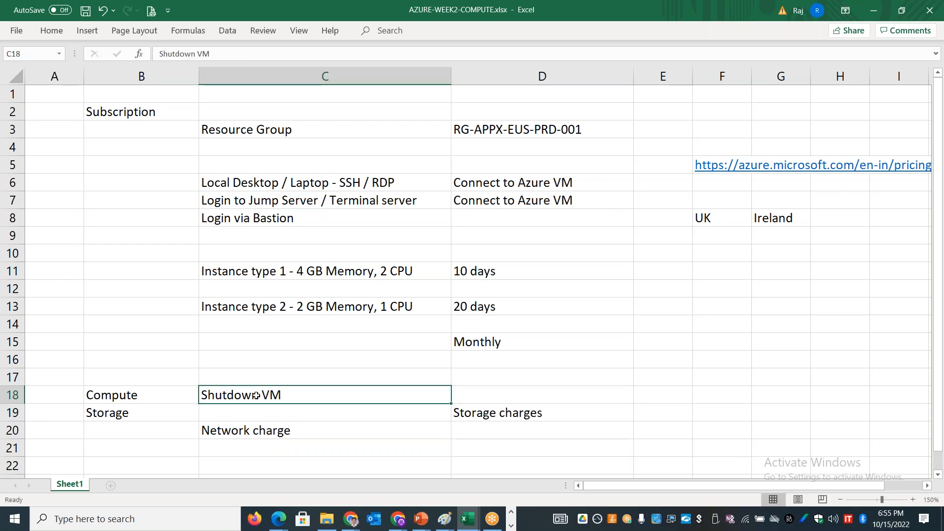
# Step: Switch to the Azure portal in the browser, stop the appxprdvm01 virtual machine, and clear the Remote Desktop windows out of the way
pyautogui.hotkey('alt', 'Tab')
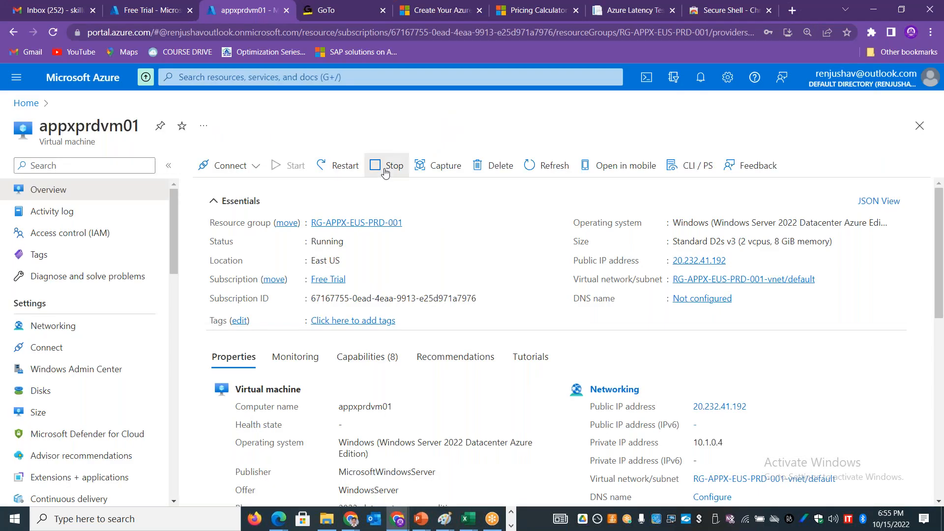
pyautogui.click(384, 167)
pyautogui.click(220, 238)
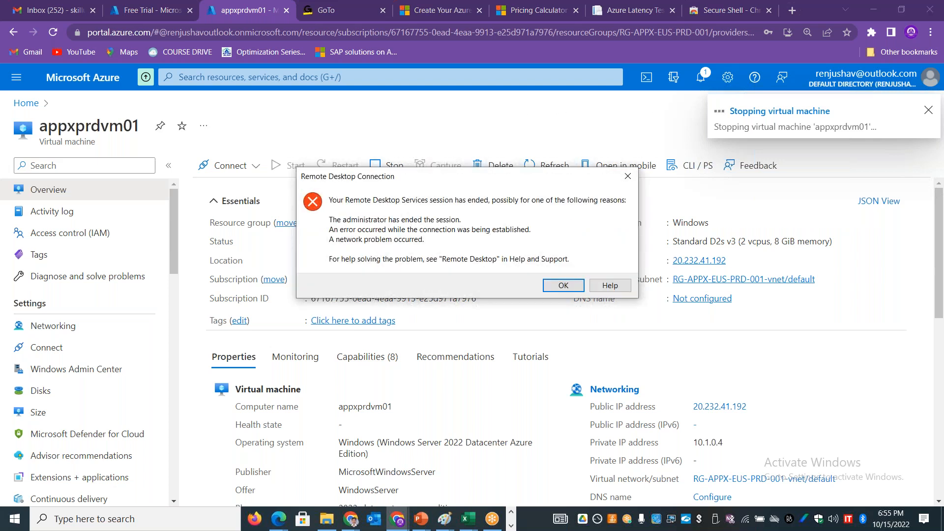
pyautogui.click(563, 285)
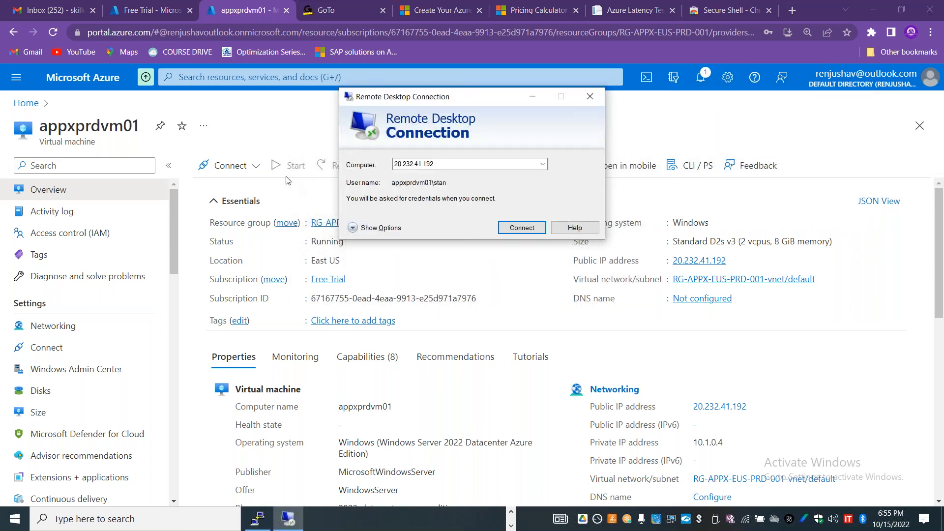
pyautogui.click(532, 97)
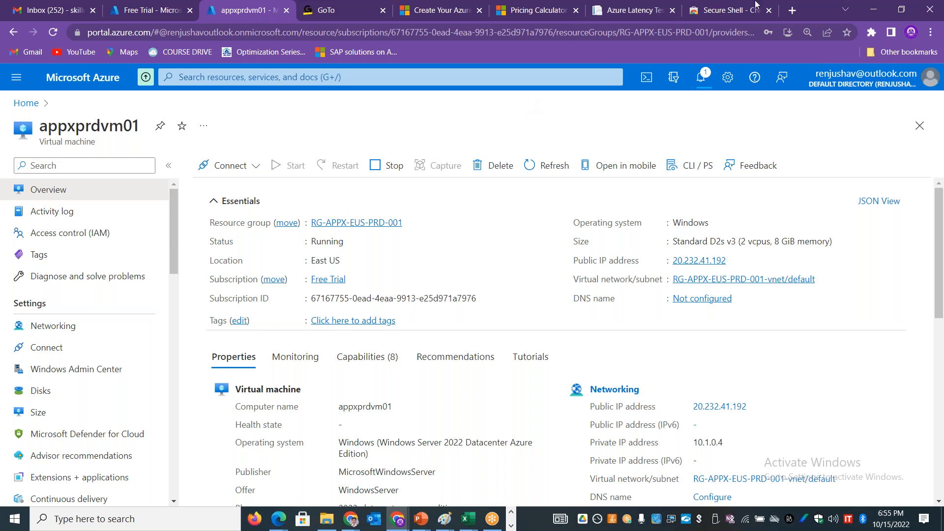
pyautogui.click(699, 25)
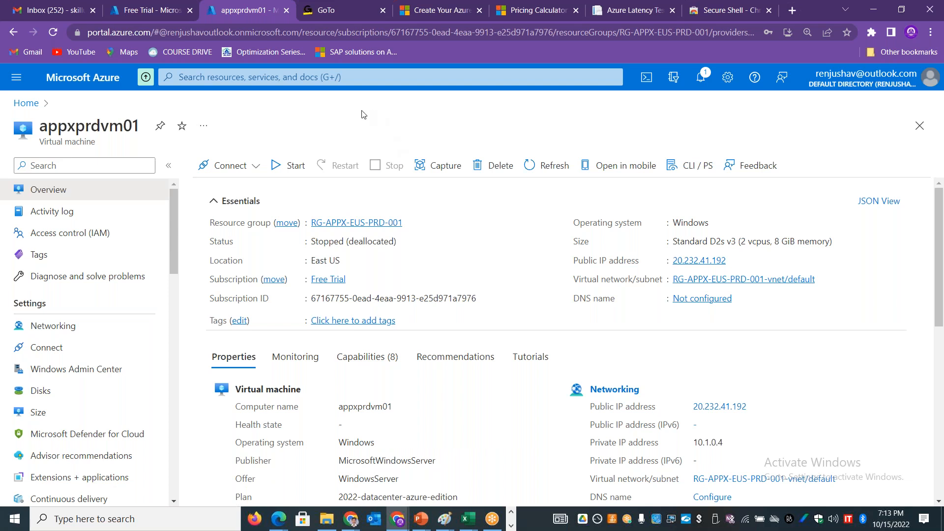
# Step: Resize the appxprdvm01 virtual machine to the DS2_v2 size from the sizes most used by Azure users
pyautogui.moveTo(176, 213)
pyautogui.mouseDown()
pyautogui.moveTo(181, 308)
pyautogui.moveTo(173, 211)
pyautogui.mouseUp()
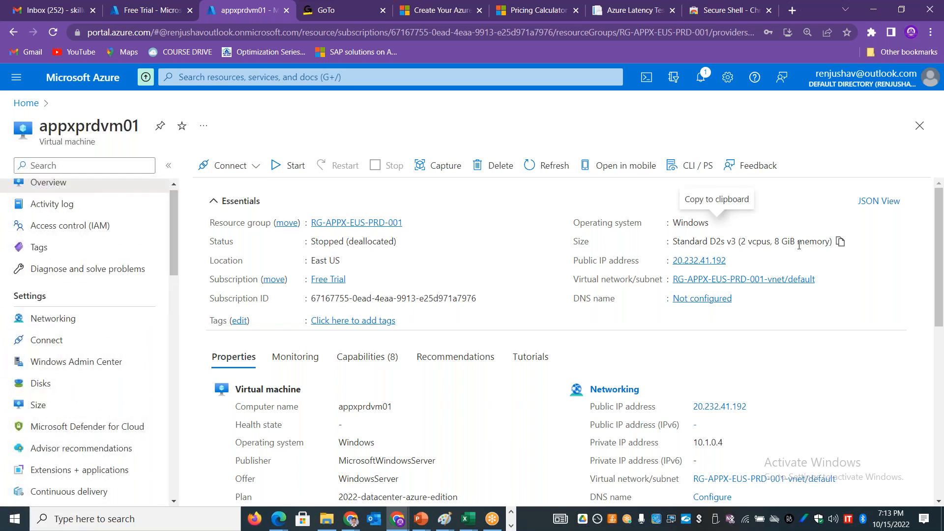
pyautogui.moveTo(822, 241); pyautogui.dragTo(739, 238)
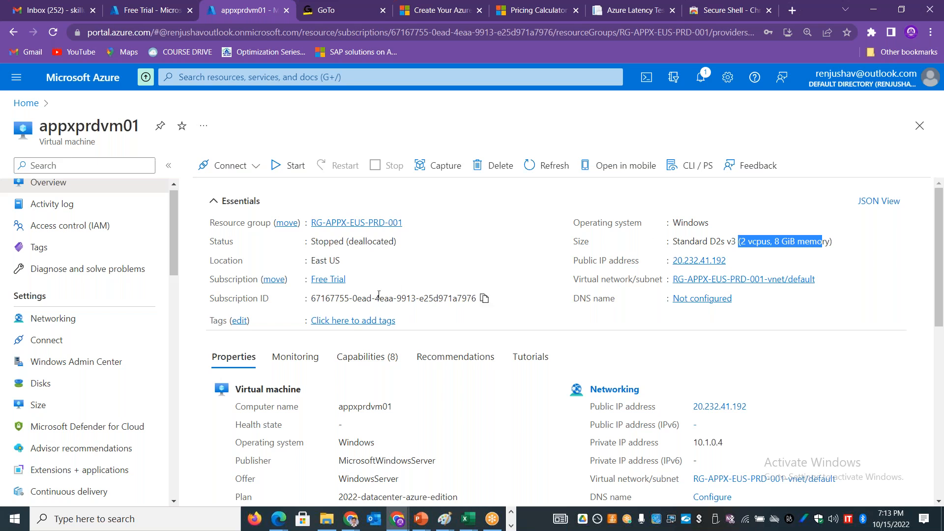
pyautogui.click(47, 404)
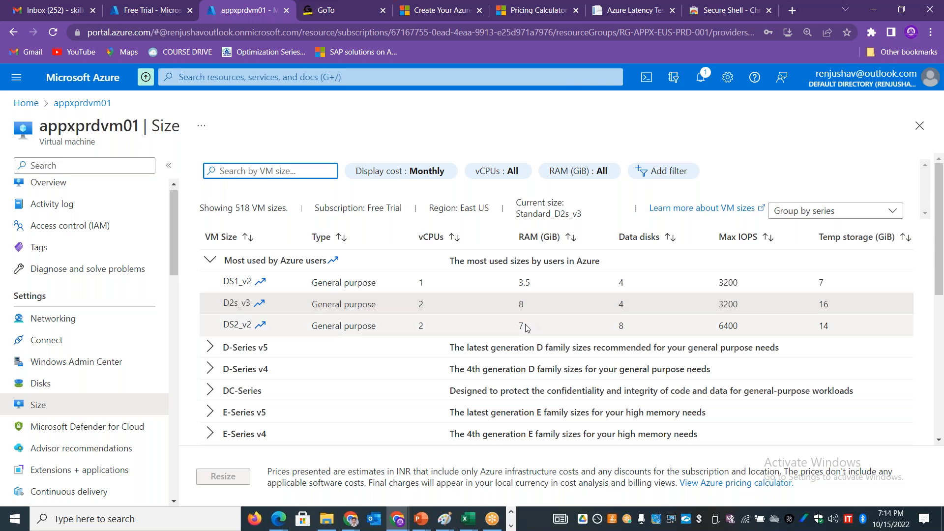
pyautogui.click(525, 325)
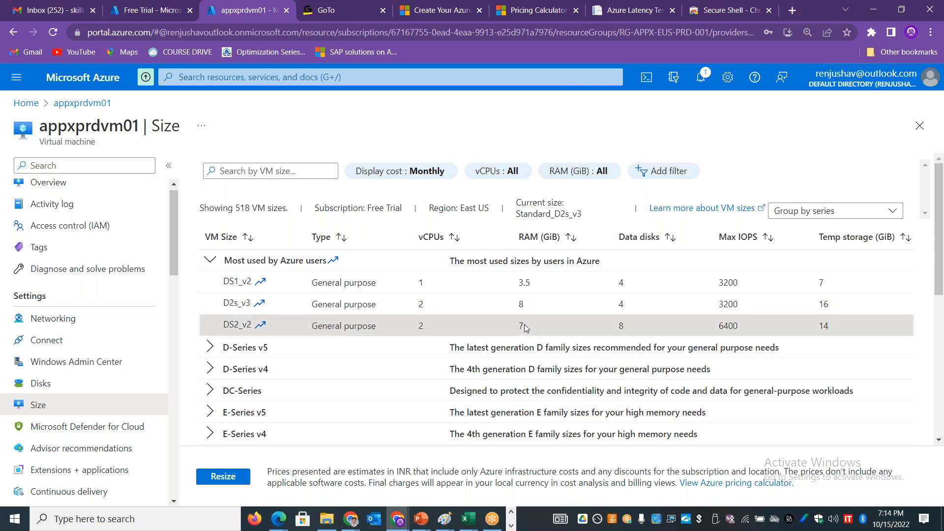
pyautogui.click(226, 477)
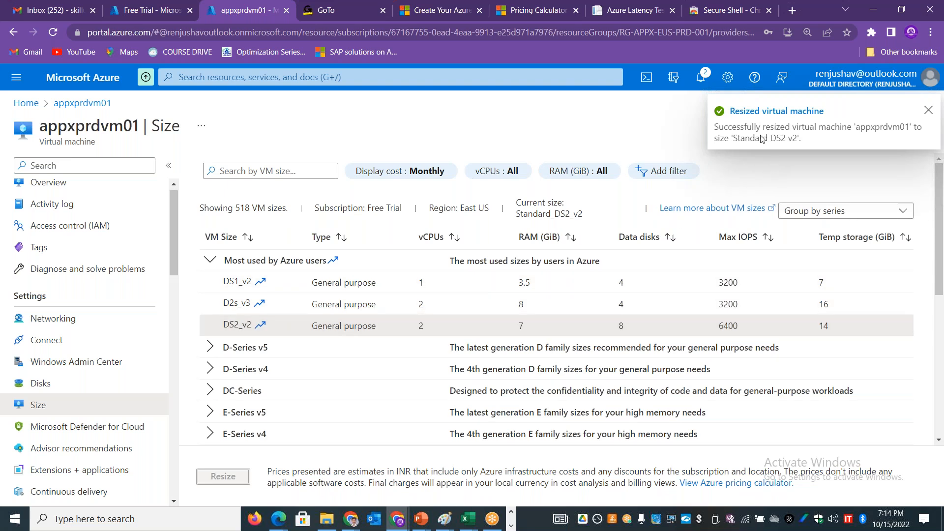
# Step: Return to the appxprdvm01 overview, refresh it to check the size, and view the portal notifications
pyautogui.click(47, 183)
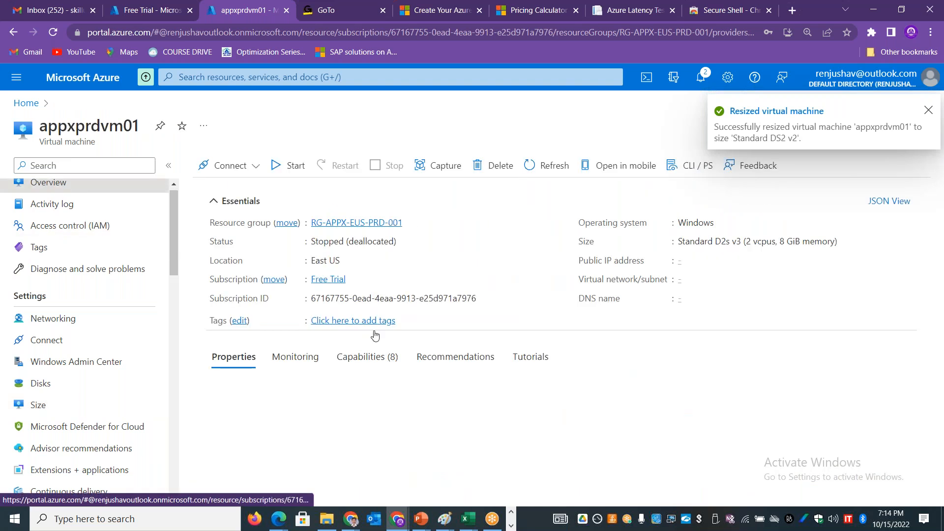
pyautogui.click(544, 167)
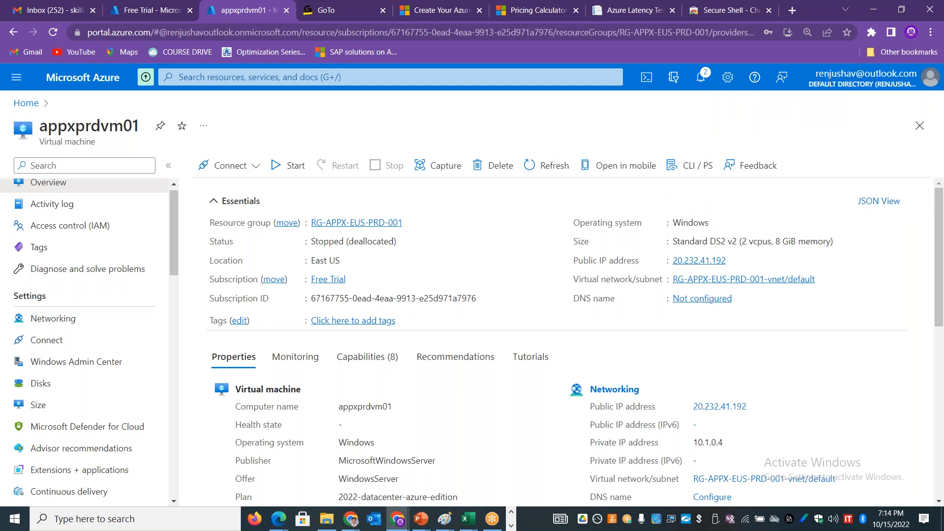
pyautogui.click(532, 167)
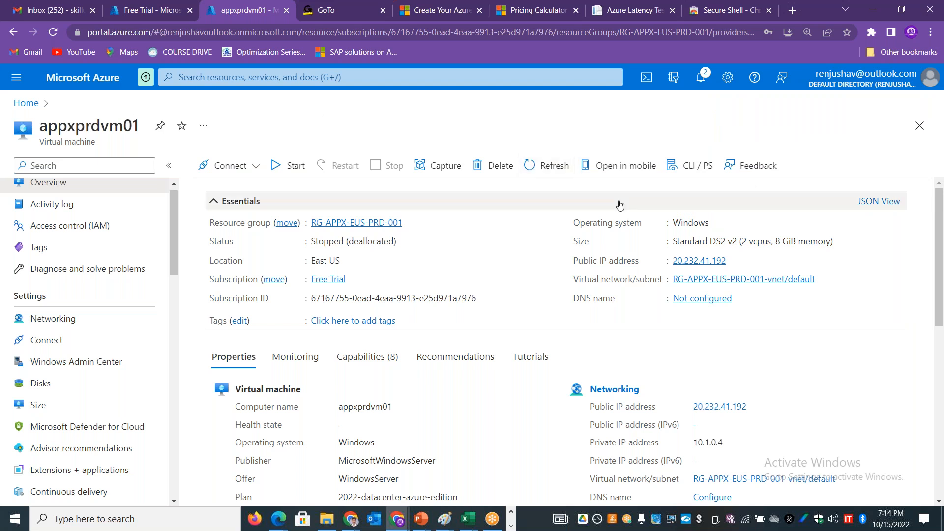
pyautogui.click(704, 85)
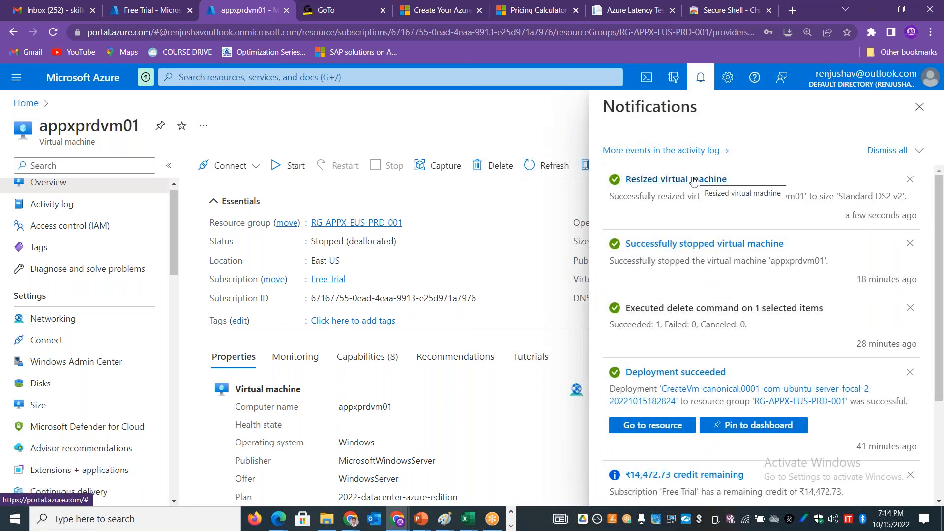
# Step: Create and attach a network interface named BKPNIC from appxprdvm01's networking settings
pyautogui.click(74, 324)
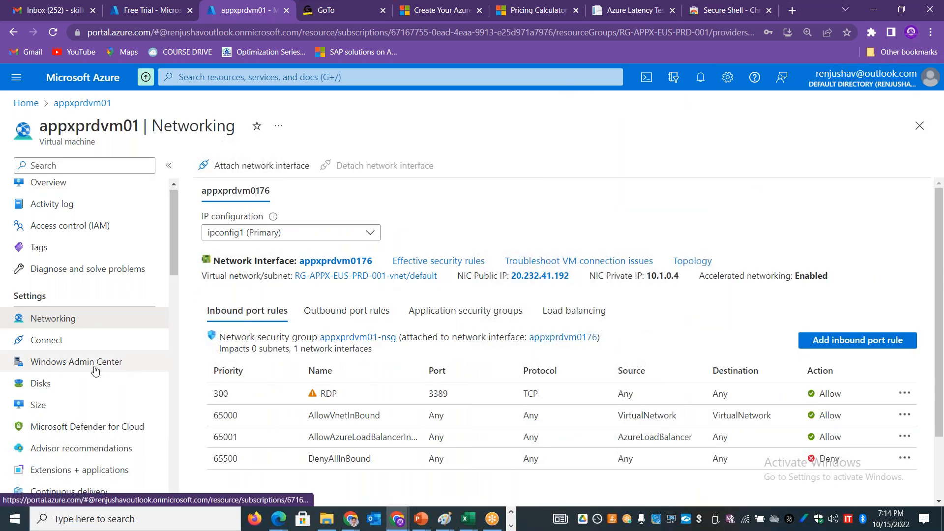
pyautogui.click(259, 167)
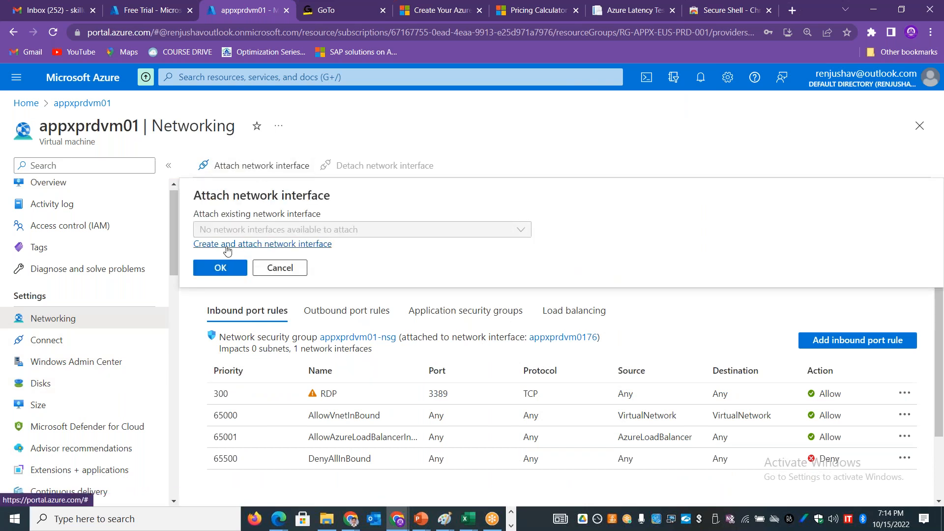
pyautogui.click(221, 249)
pyautogui.click(72, 372)
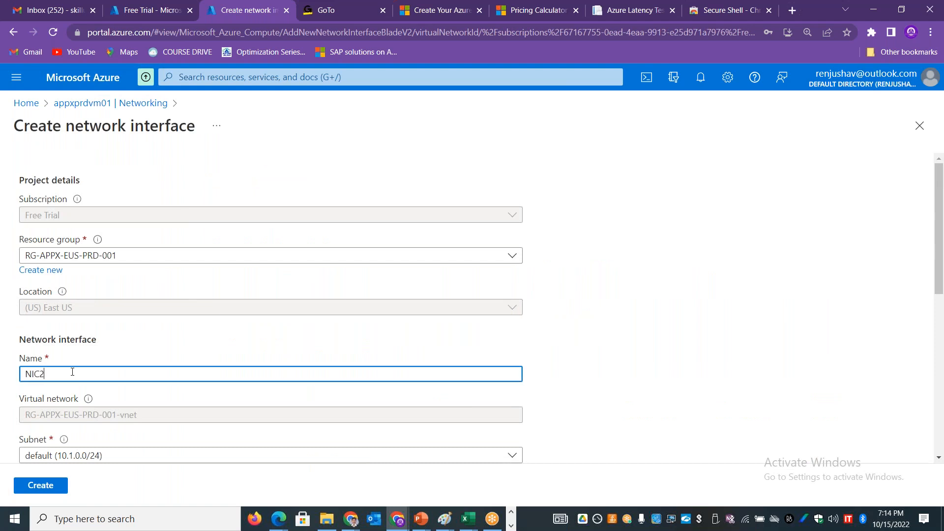
pyautogui.hotkey('ctrl', 'a')
pyautogui.write('BKPNI')
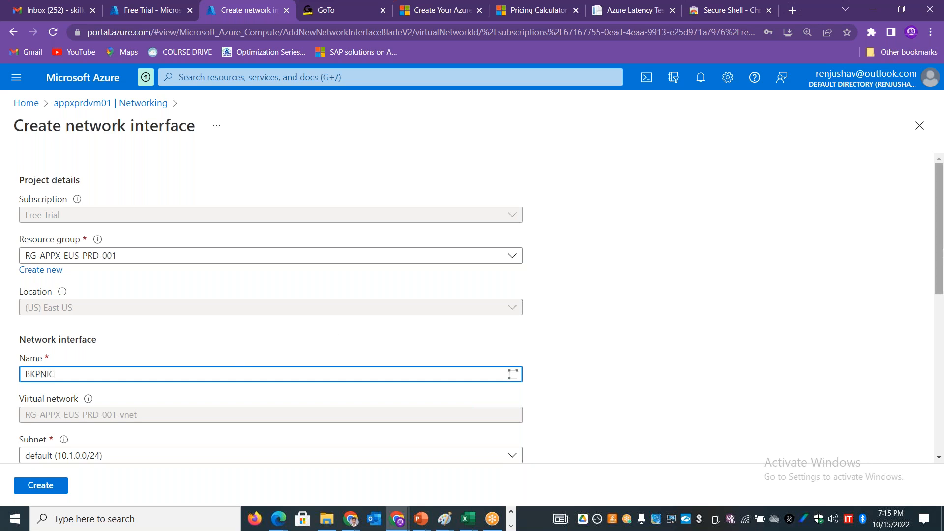
pyautogui.moveTo(941, 248); pyautogui.dragTo(942, 382)
pyautogui.click(40, 485)
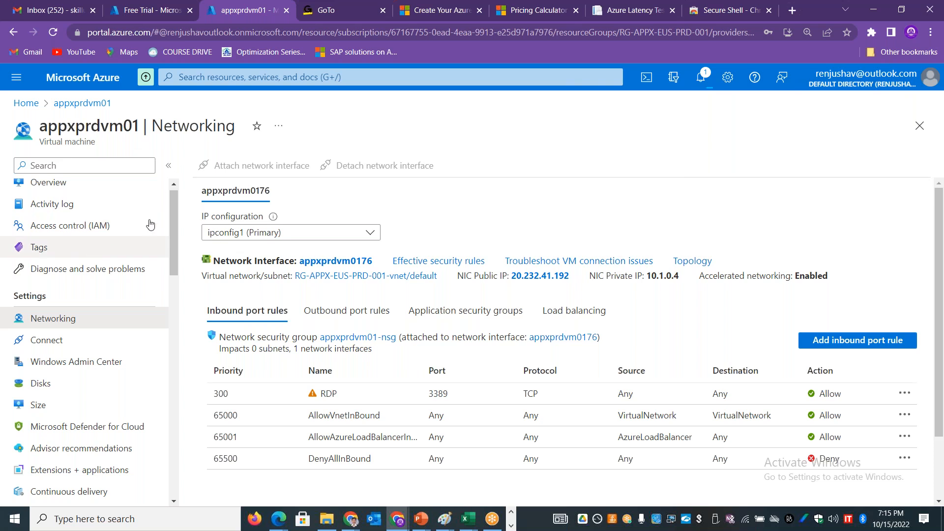
# Step: Create and attach a 4 GiB Premium SSD data disk named disk2 to appxprdvm01 and save the disk changes
pyautogui.scroll(-2, 89, 256)
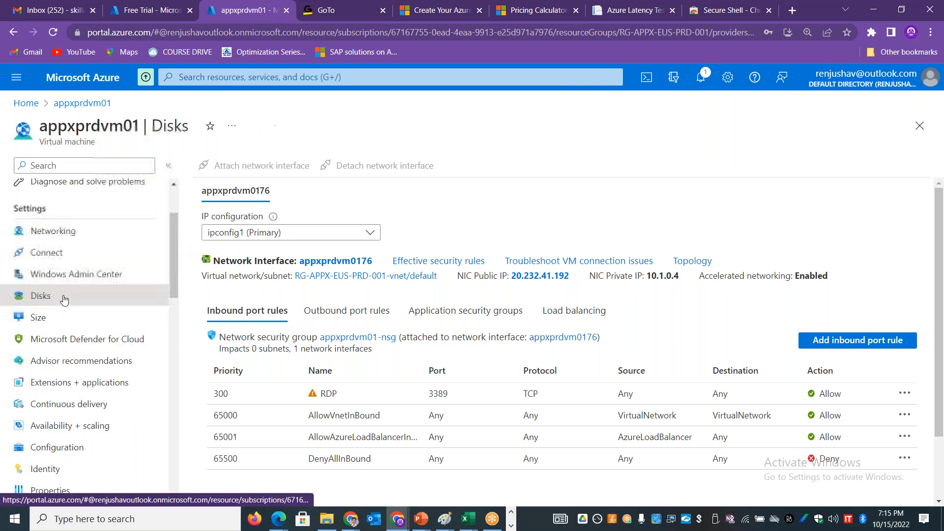
pyautogui.click(41, 296)
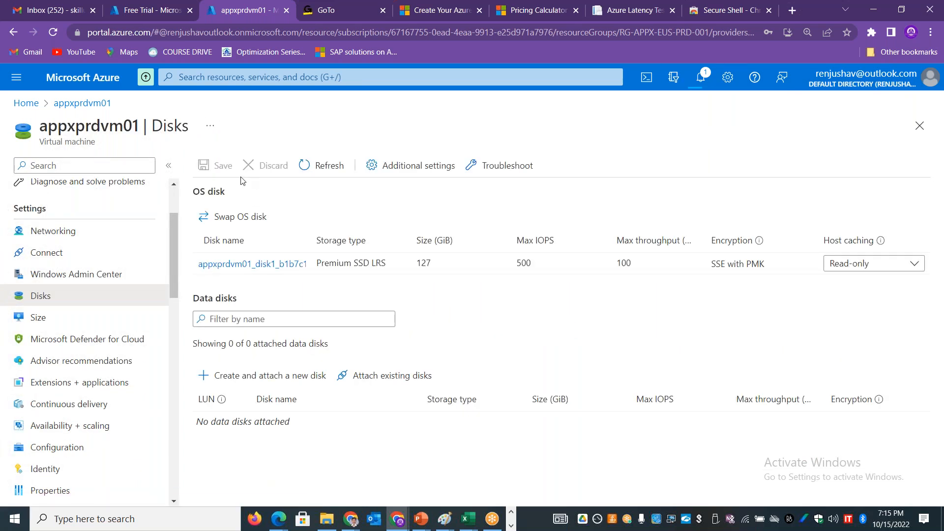
pyautogui.click(268, 379)
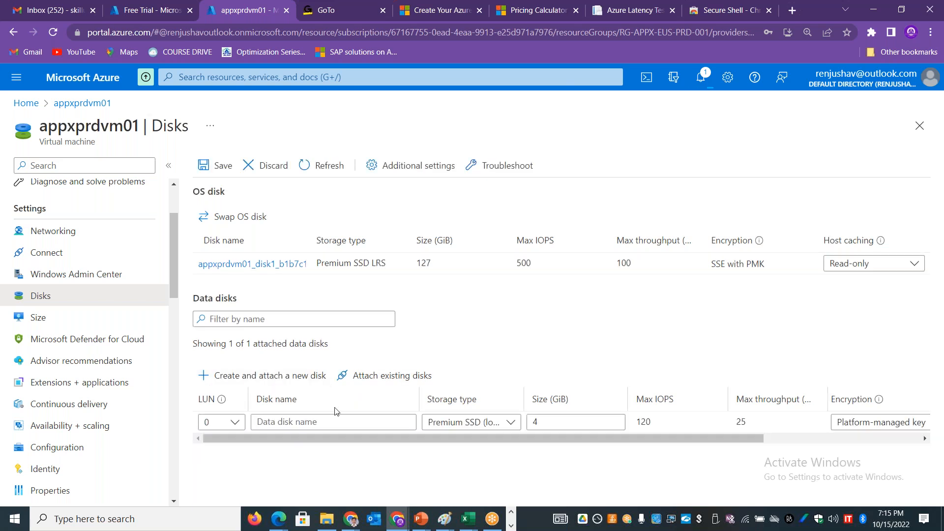
pyautogui.write('disk2')
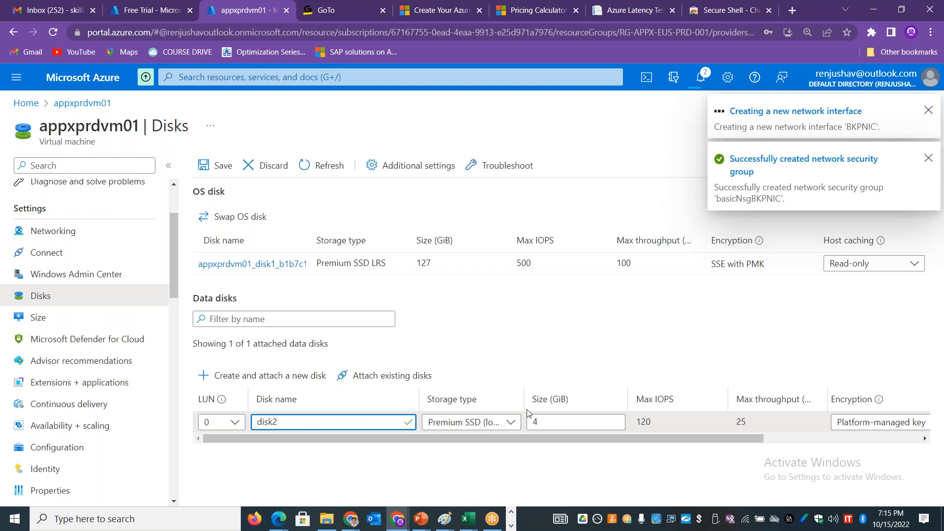
pyautogui.moveTo(571, 422); pyautogui.dragTo(529, 422)
pyautogui.click(516, 423)
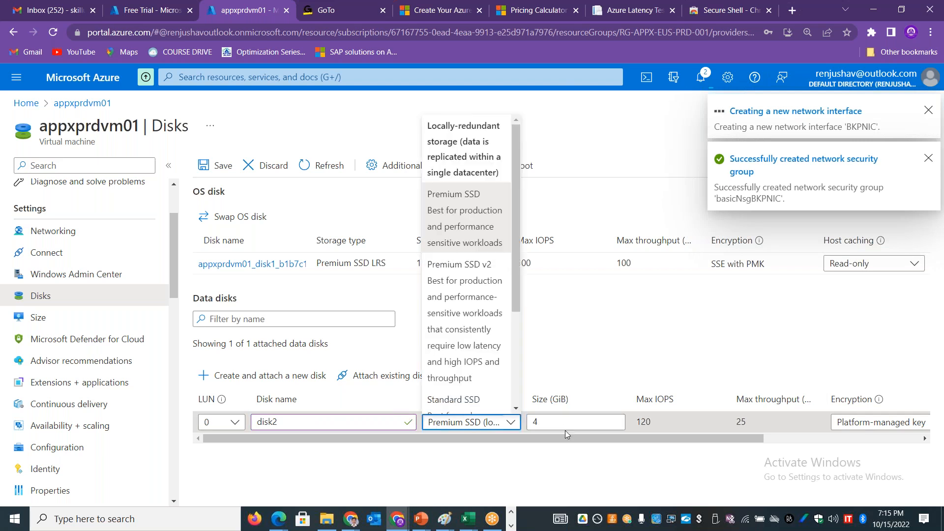
pyautogui.click(565, 435)
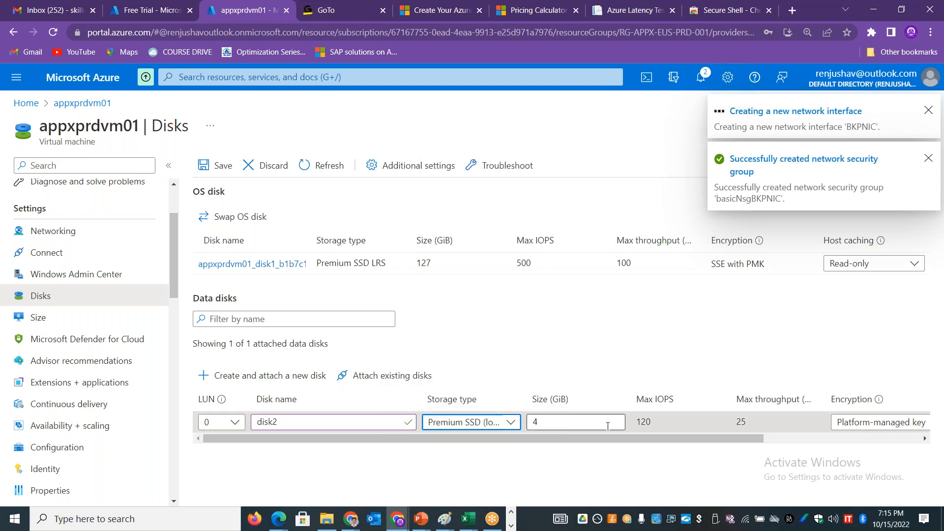
pyautogui.click(206, 168)
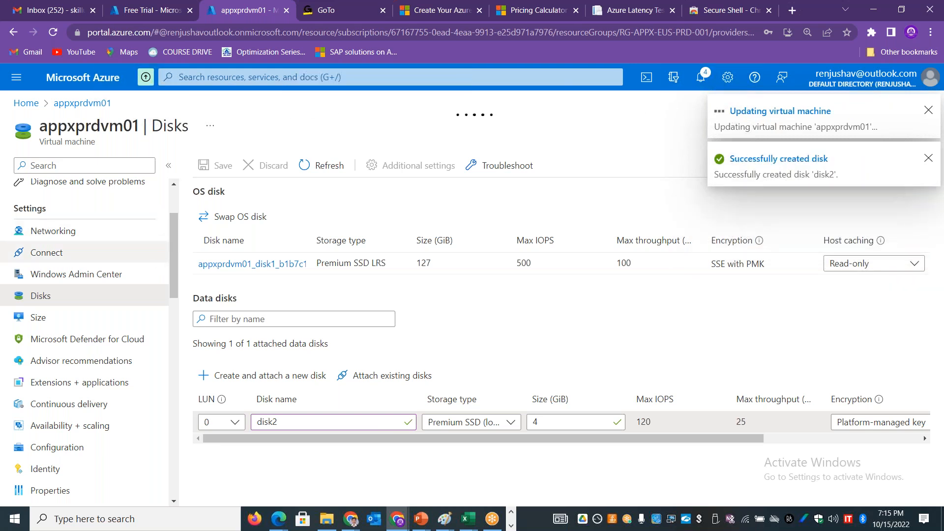
pyautogui.scroll(1, 178, 241)
pyautogui.scroll(3, 176, 242)
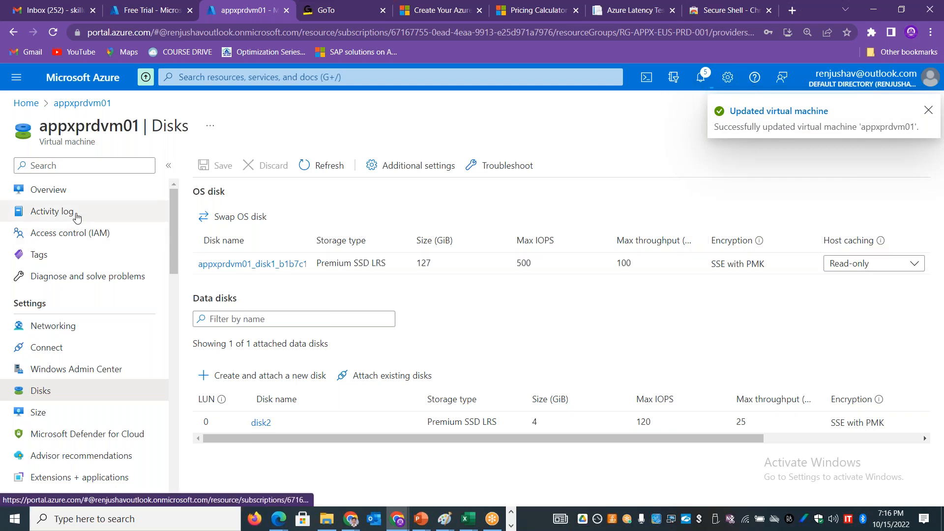
# Step: Check appxprdvm01's activity log and its size on the overview, and start the virtual machine
pyautogui.click(54, 212)
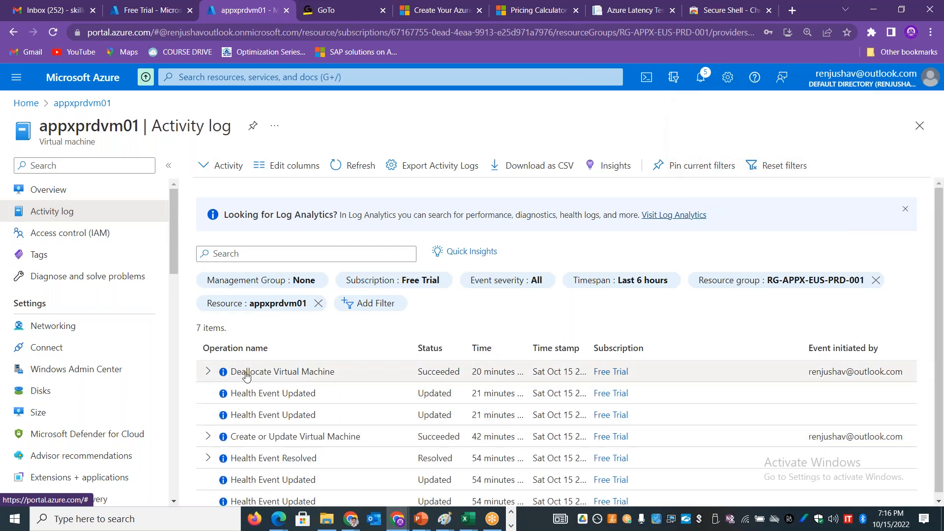
pyautogui.click(70, 196)
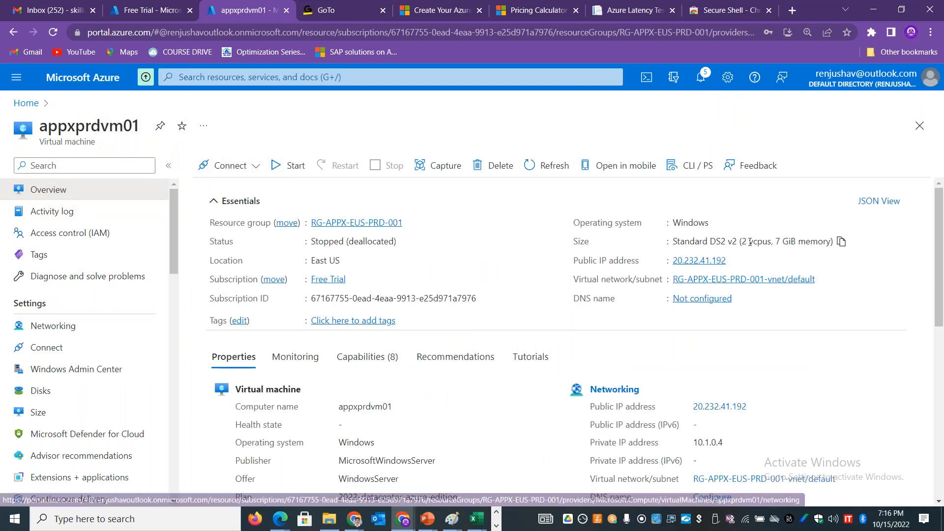
pyautogui.moveTo(775, 242); pyautogui.dragTo(829, 241)
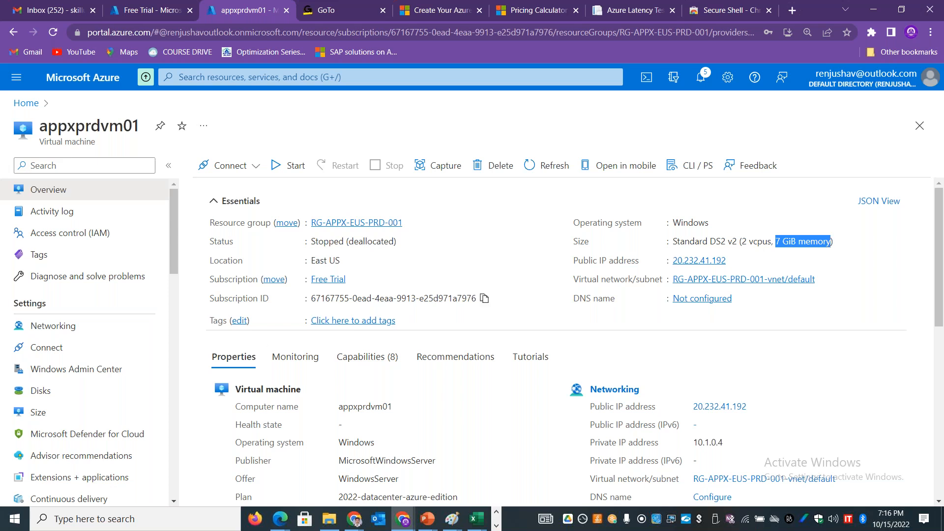
pyautogui.click(279, 173)
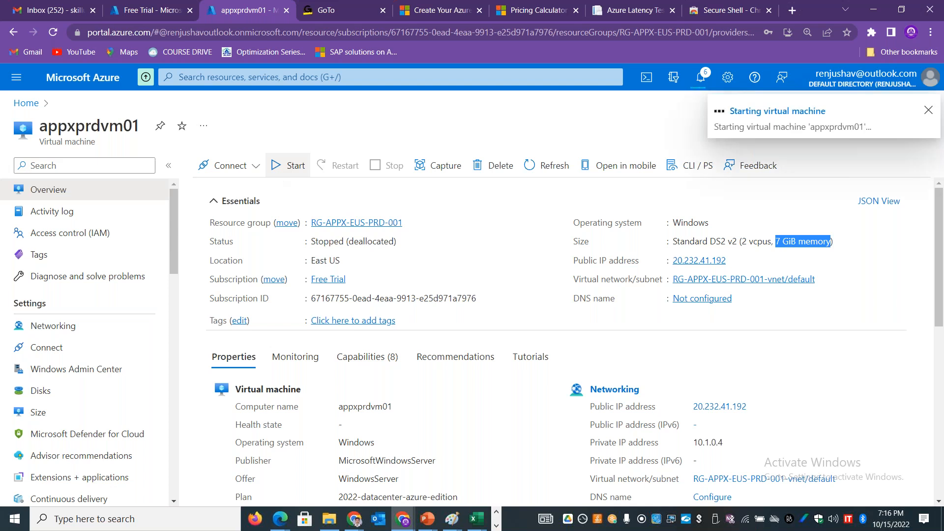
# Step: View the BKPNIC and appxprdvm0176 network interfaces in appxprdvm01's networking settings, and return to the overview
pyautogui.click(99, 327)
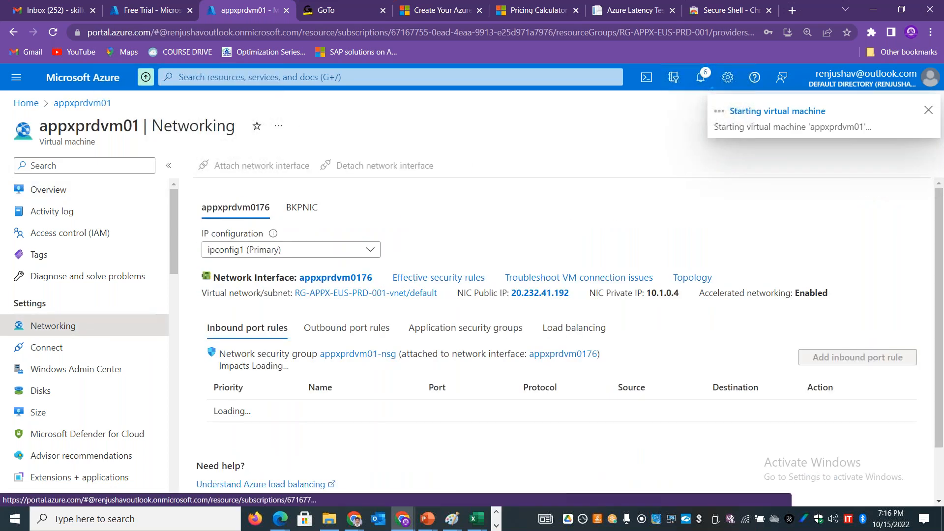
pyautogui.click(290, 207)
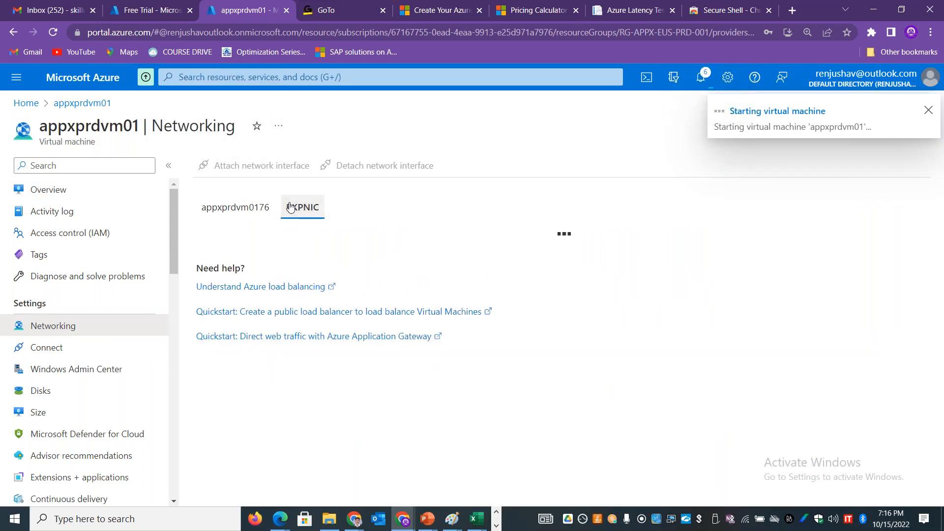
pyautogui.click(238, 209)
pyautogui.click(70, 193)
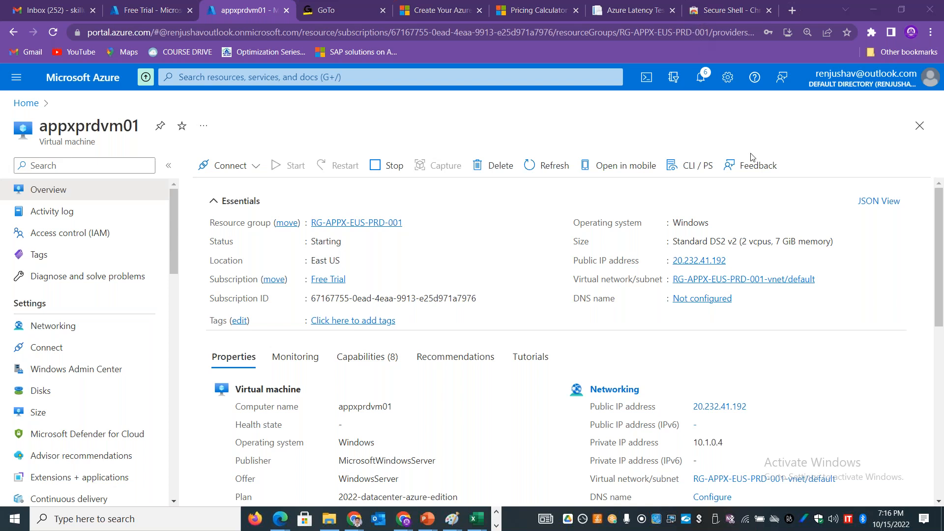
# Step: Search Google for "Azure shared disk" in a new tab, read the feature's definition, and return to the Azure portal
pyautogui.click(792, 11)
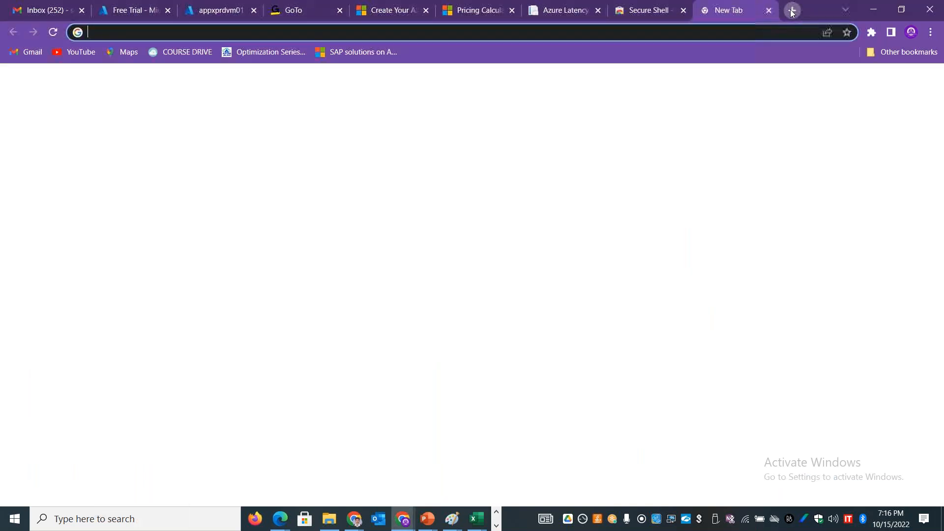
pyautogui.write('Azure dhare')
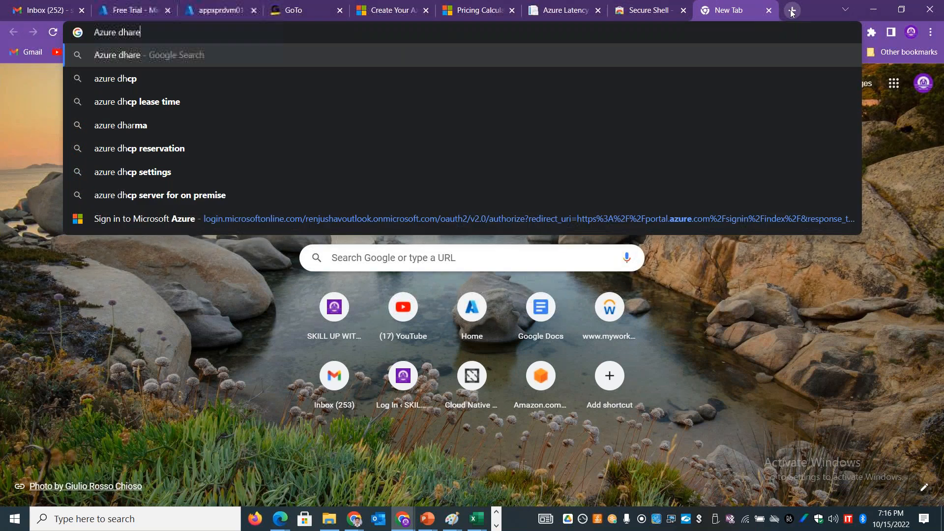
pyautogui.press('BackSpace')
pyautogui.press('BackSpace')
pyautogui.press('BackSpace')
pyautogui.press('BackSpace')
pyautogui.press('BackSpace')
pyautogui.write('shared disk')
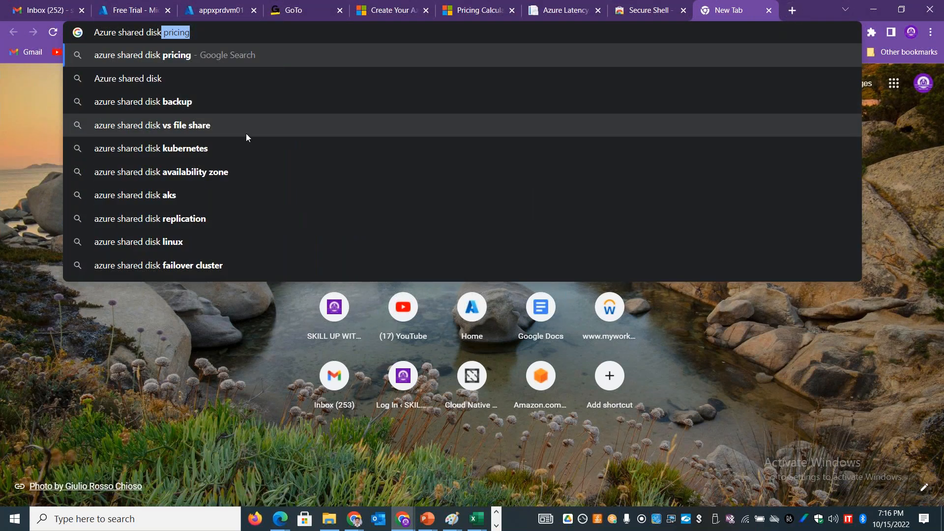
pyautogui.click(165, 85)
pyautogui.moveTo(170, 208); pyautogui.dragTo(356, 209)
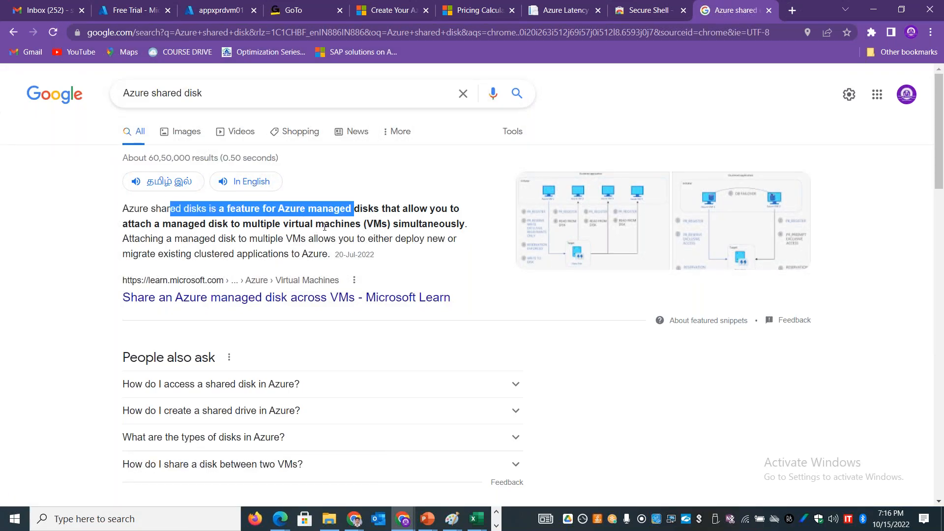
pyautogui.moveTo(252, 224); pyautogui.dragTo(399, 225)
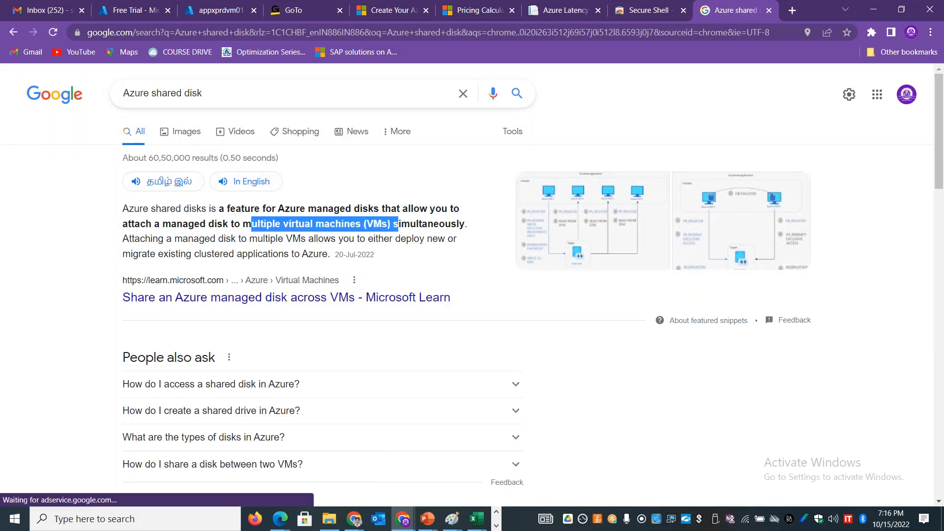
pyautogui.click(216, 10)
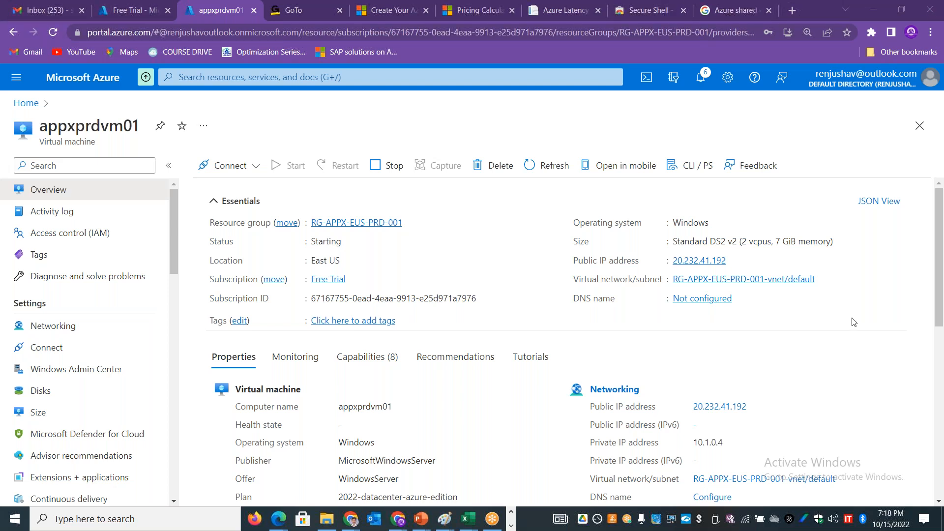
# Step: Open the ARCHITECT SERIES - ENGLISH playlist from the Skill Up With Stan YouTube channel, pause the video and view the listed videos
pyautogui.click(792, 10)
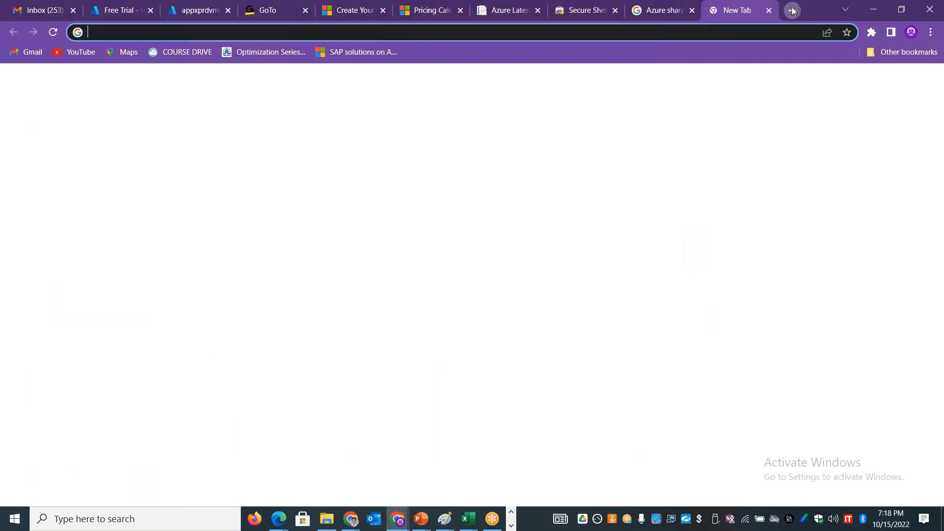
pyautogui.write('youtub')
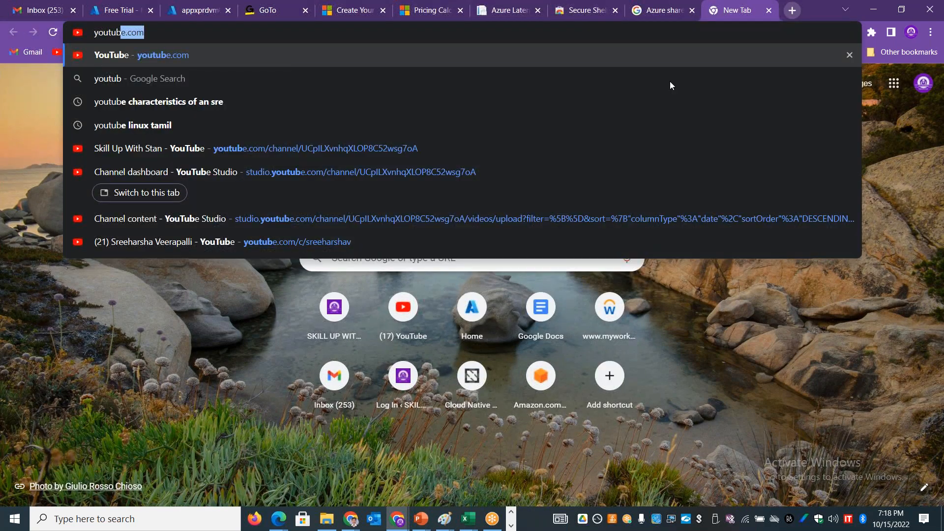
pyautogui.click(161, 155)
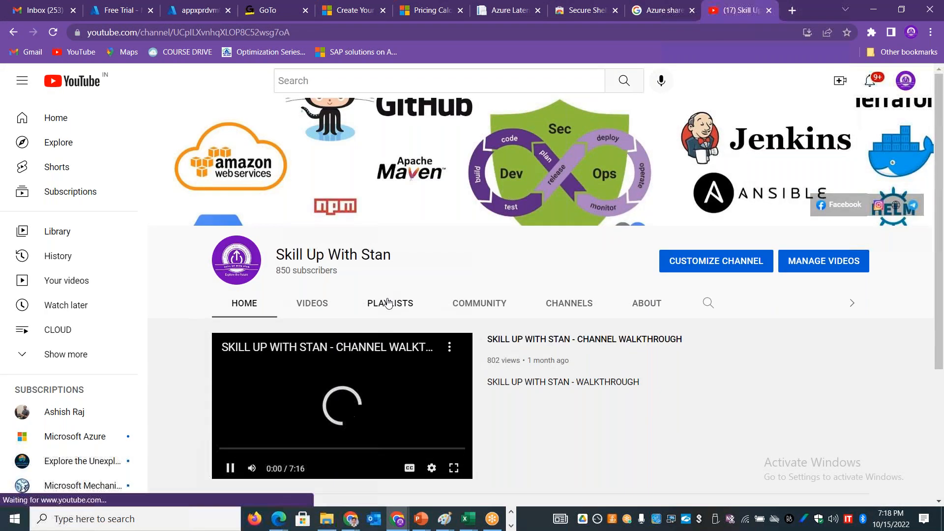
pyautogui.click(389, 303)
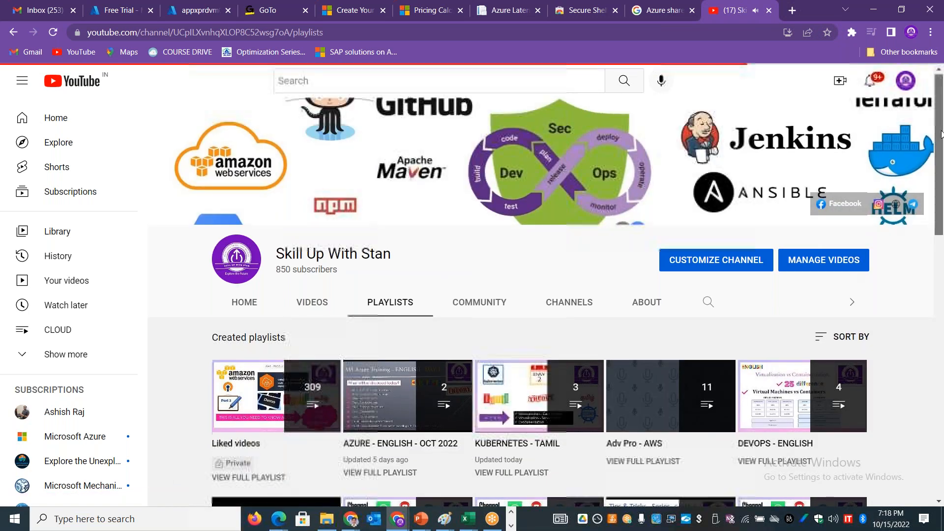
pyautogui.moveTo(941, 133); pyautogui.dragTo(941, 322)
pyautogui.click(518, 256)
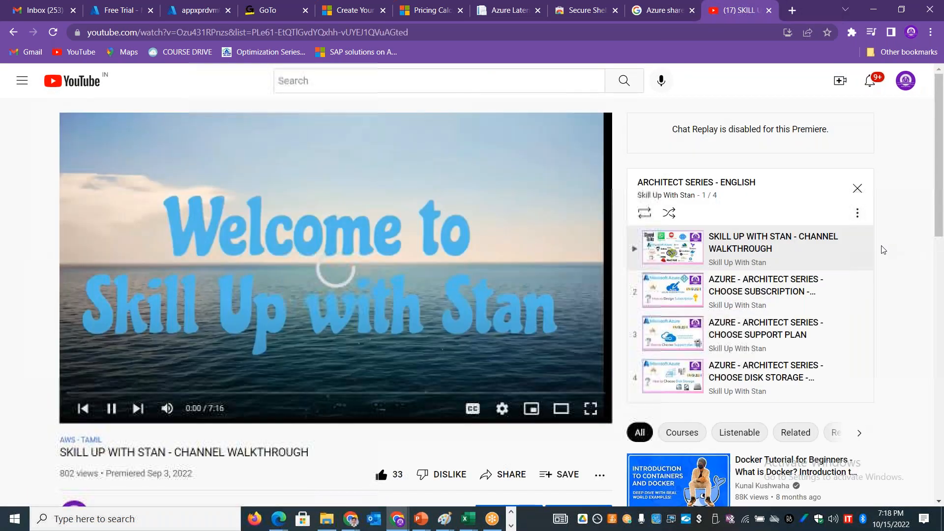
pyautogui.click(113, 409)
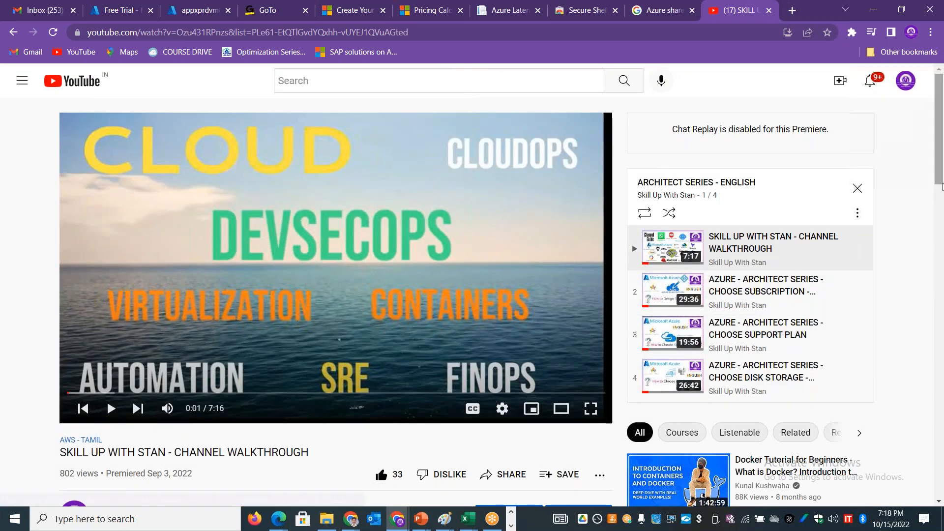
pyautogui.moveTo(941, 180); pyautogui.dragTo(941, 193)
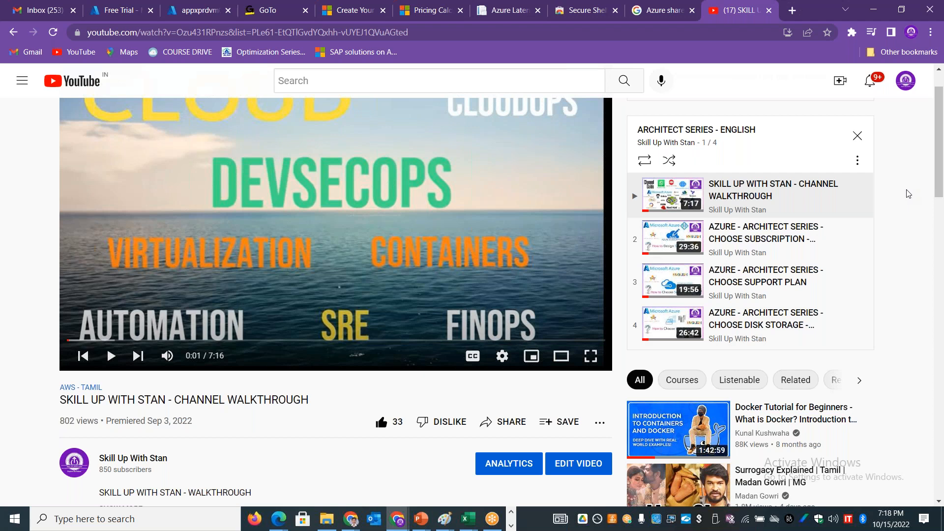
# Step: Close the YouTube page and refresh the appxprdvm01 overview in the Azure portal to check the virtual machine's status
pyautogui.hotkey('alt', 'Tab')
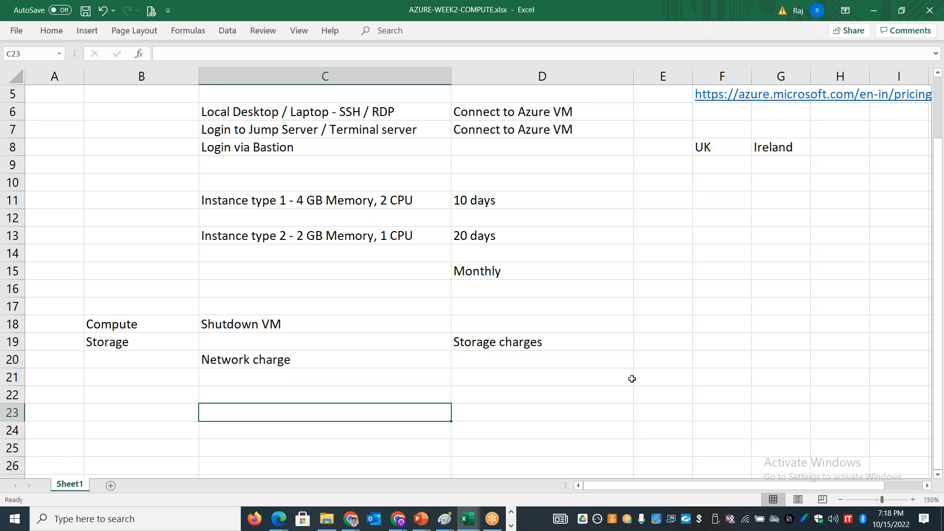
pyautogui.hotkey('alt', 'Tab')
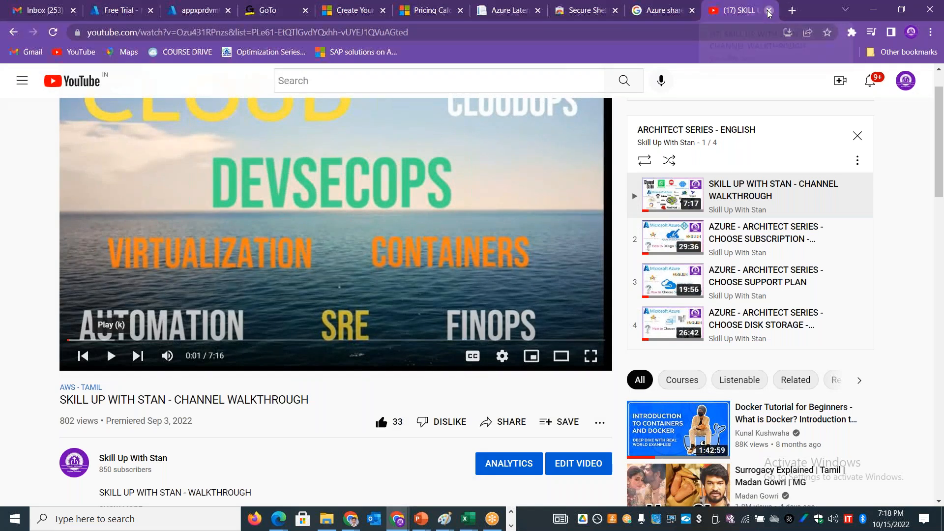
pyautogui.click(199, 10)
pyautogui.click(769, 10)
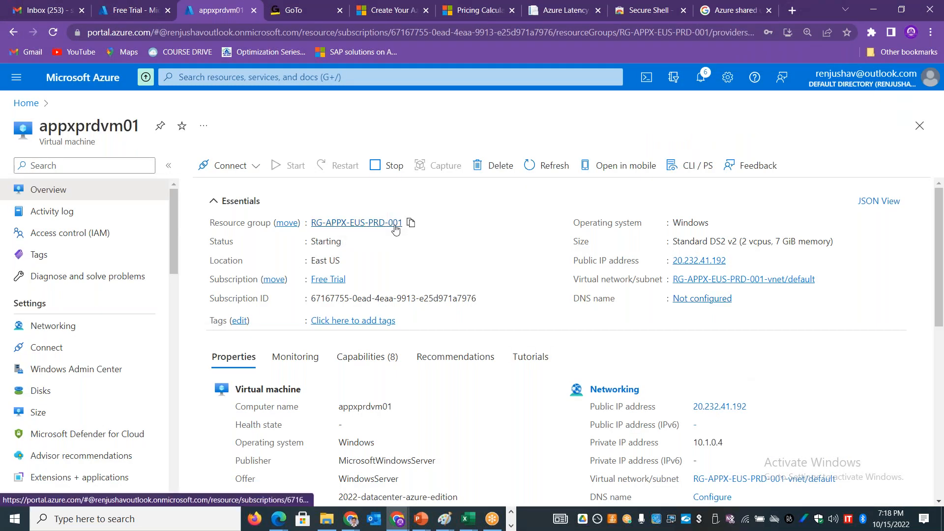
pyautogui.doubleClick(334, 244)
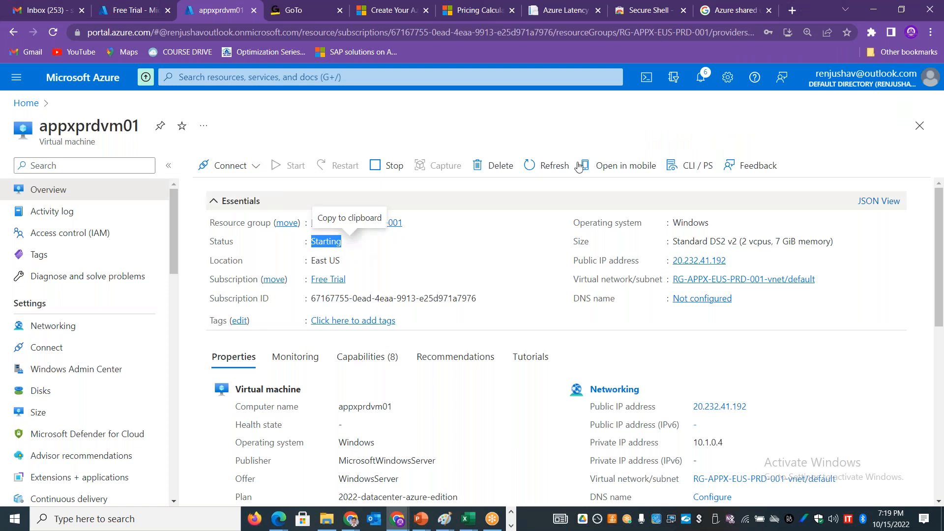
pyautogui.click(549, 167)
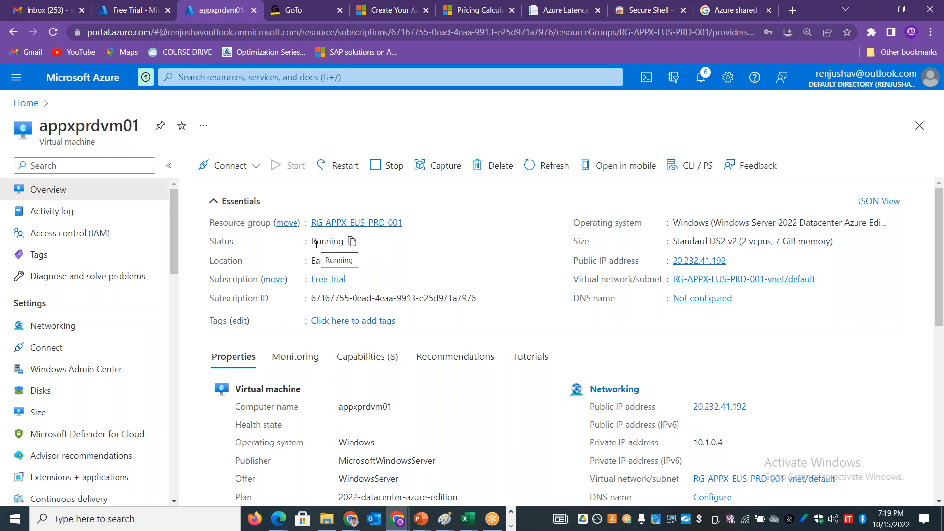
# Step: Open Remote Desktop Connection and try to paste appxprdvm01's public IP address as the computer to connect to
pyautogui.moveTo(749, 408); pyautogui.dragTo(692, 414)
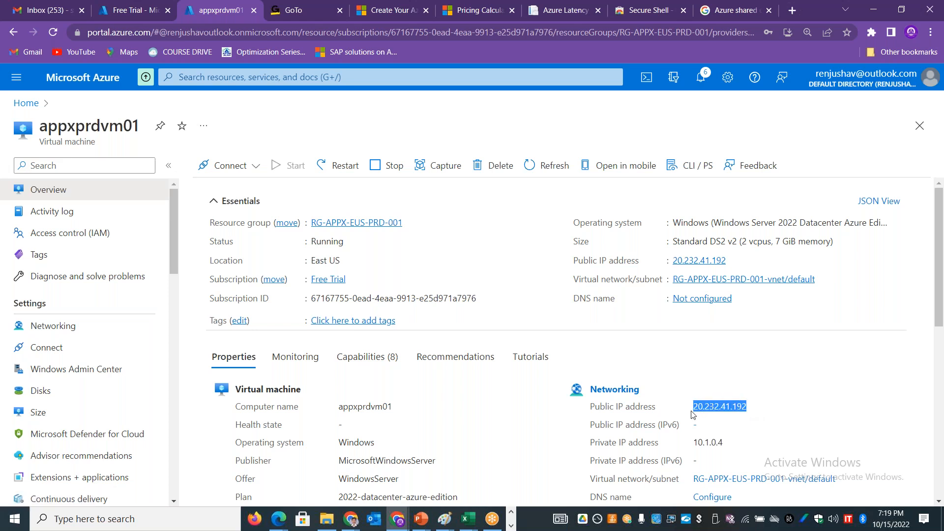
pyautogui.press('super+r')
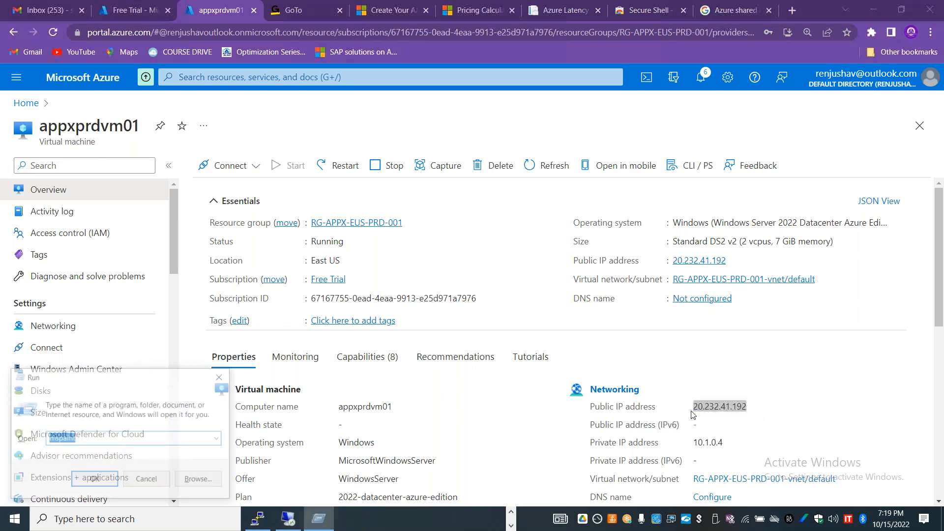
pyautogui.press('Return')
pyautogui.hotkey('ctrl', 'v')
pyautogui.press('Return')
pyautogui.press('Return')
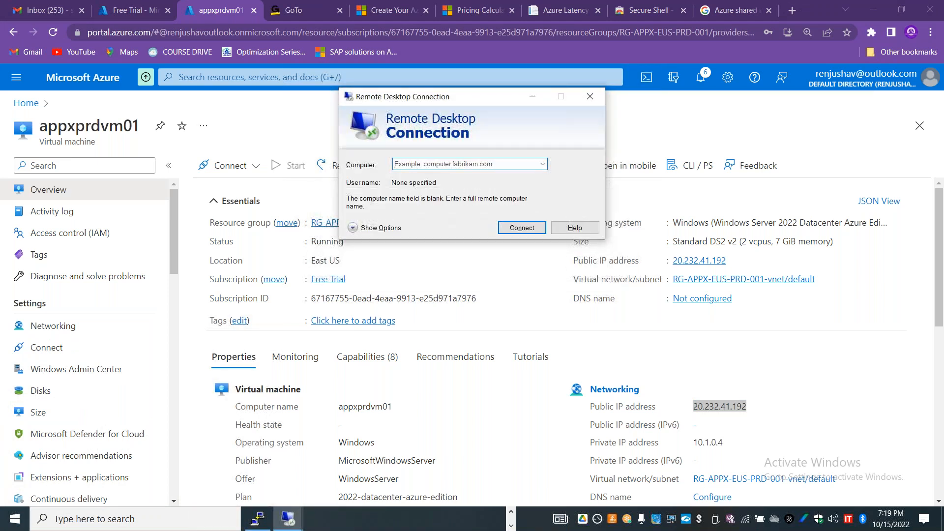
pyautogui.press('Escape')
# Step: Set the Remote Desktop computer to appxprdvm01's public IP address 20.232.41.192 and start the connection
pyautogui.moveTo(748, 406); pyautogui.dragTo(693, 406)
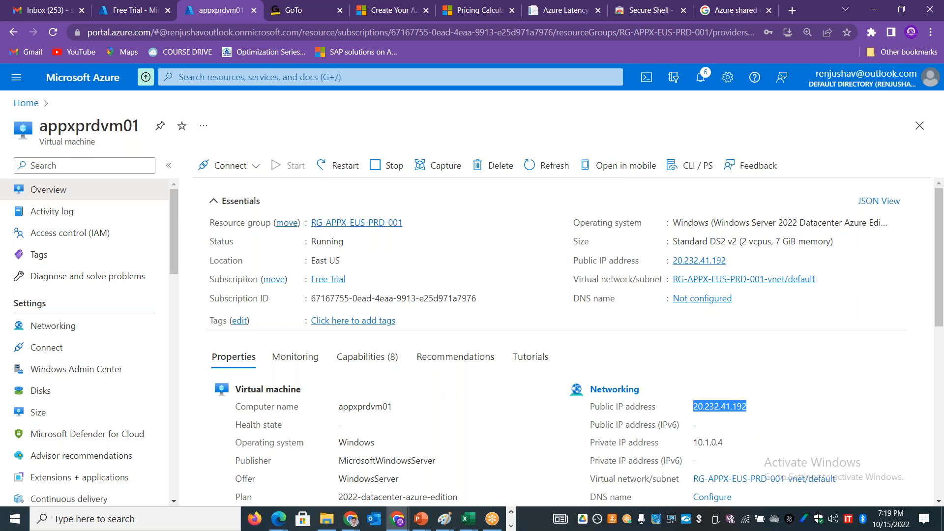
pyautogui.click(486, 167)
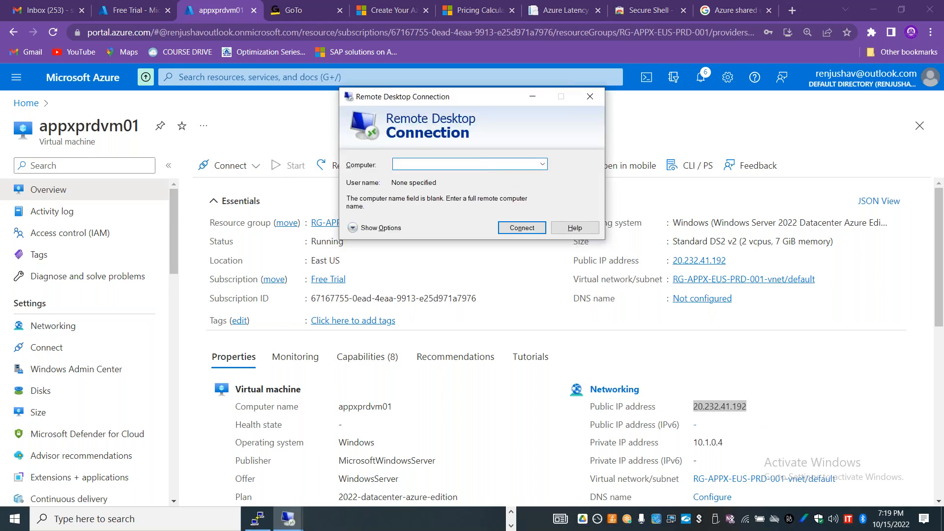
pyautogui.click(501, 166)
pyautogui.rightClick(501, 166)
pyautogui.click(535, 211)
pyautogui.click(496, 166)
pyautogui.write('20.232.')
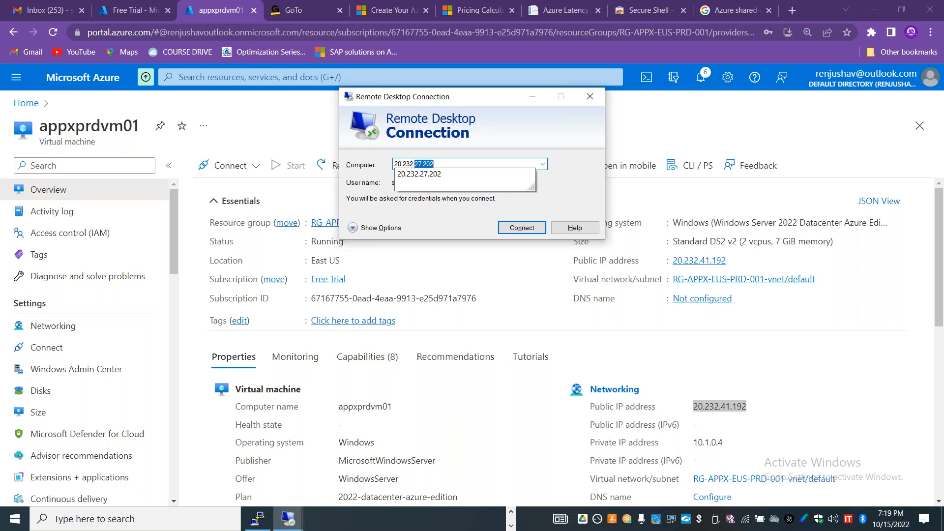
pyautogui.write('41.')
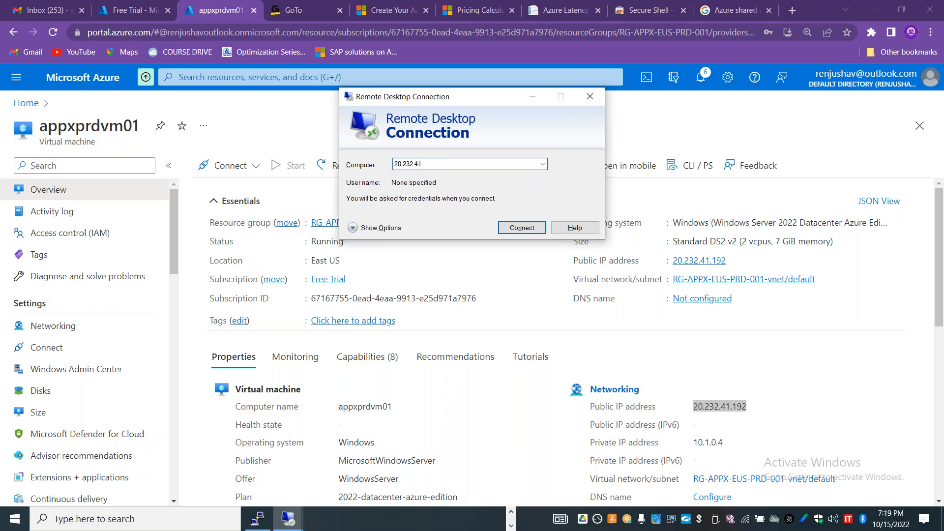
pyautogui.write('192')
pyautogui.press('Return')
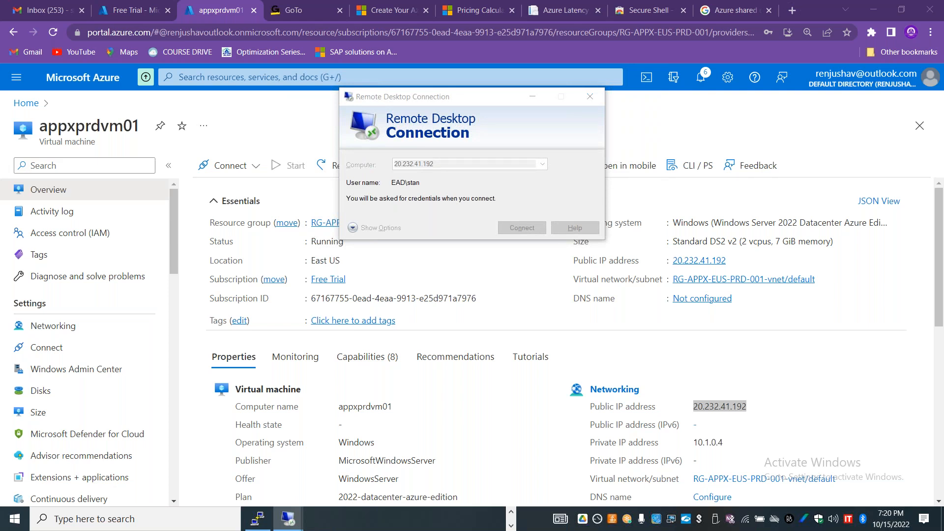
# Step: Bring up the Remote Desktop credentials prompt for 20.232.41.192 and submit the account password
pyautogui.moveTo(293, 521)
pyautogui.click(333, 482)
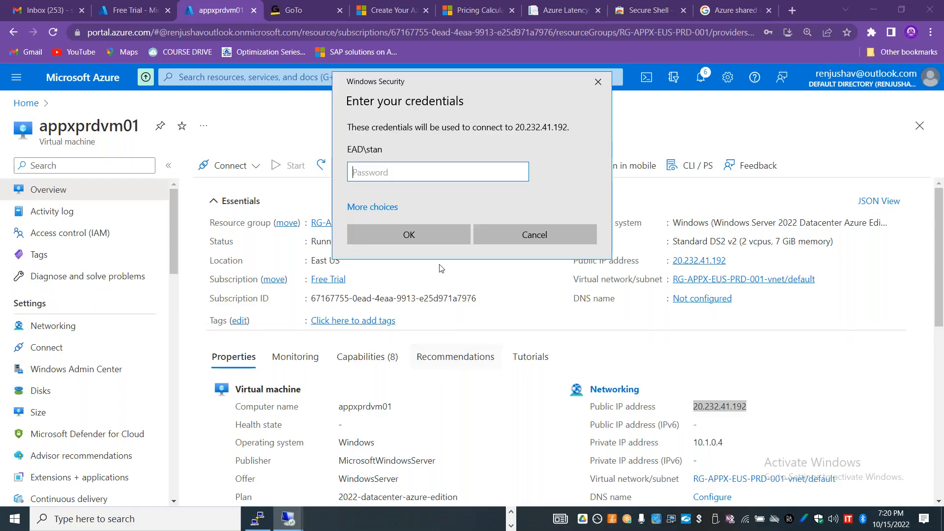
pyautogui.write('•••••••••')
pyautogui.press('Return')
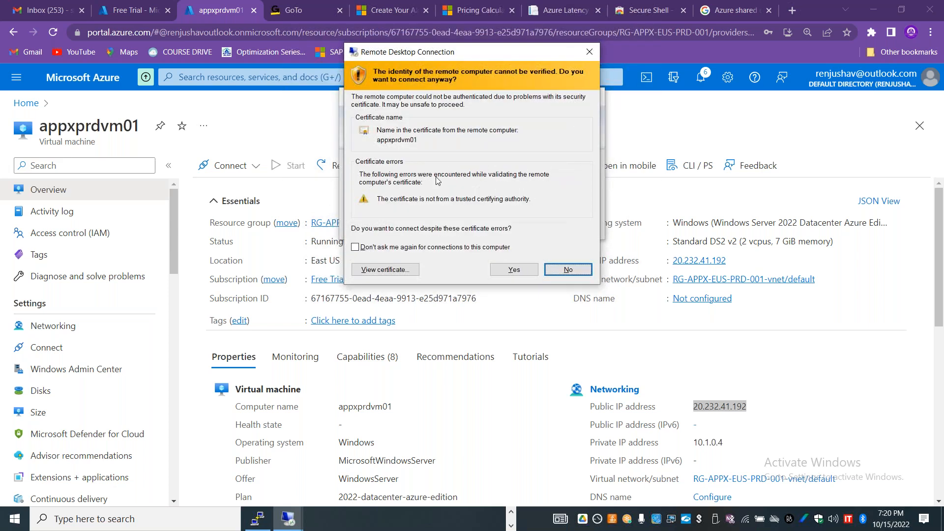
# Step: Accept the untrusted certificate, maximize the appxprdvm01 remote session and run ncpa.cpl to display its network adapters
pyautogui.click(506, 270)
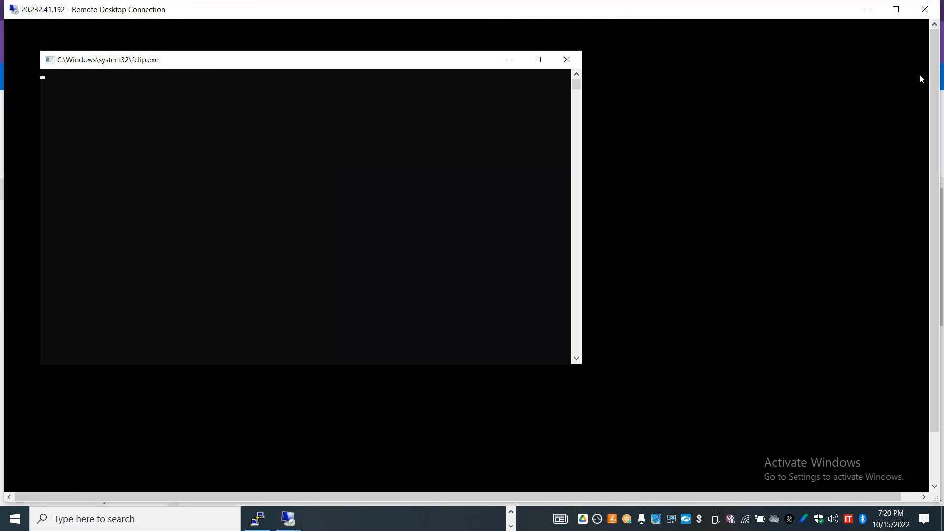
pyautogui.click(896, 9)
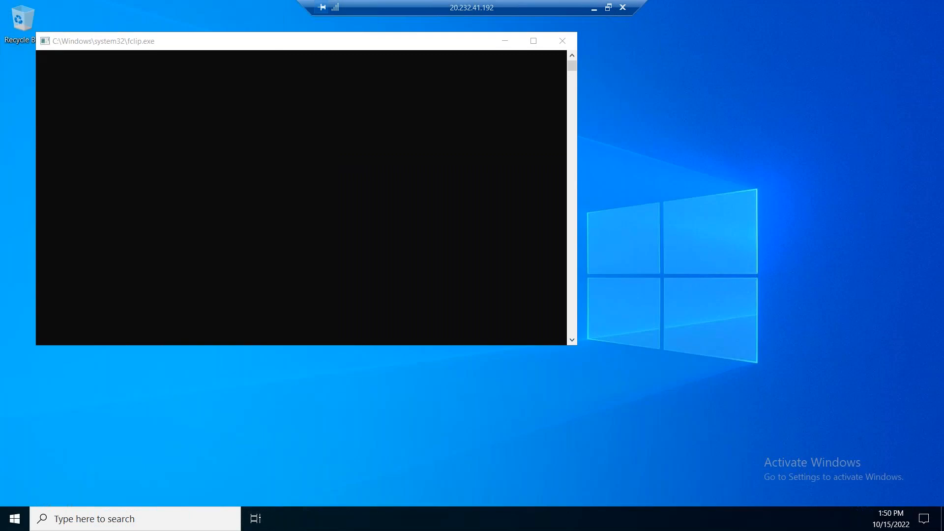
pyautogui.rightClick(14, 519)
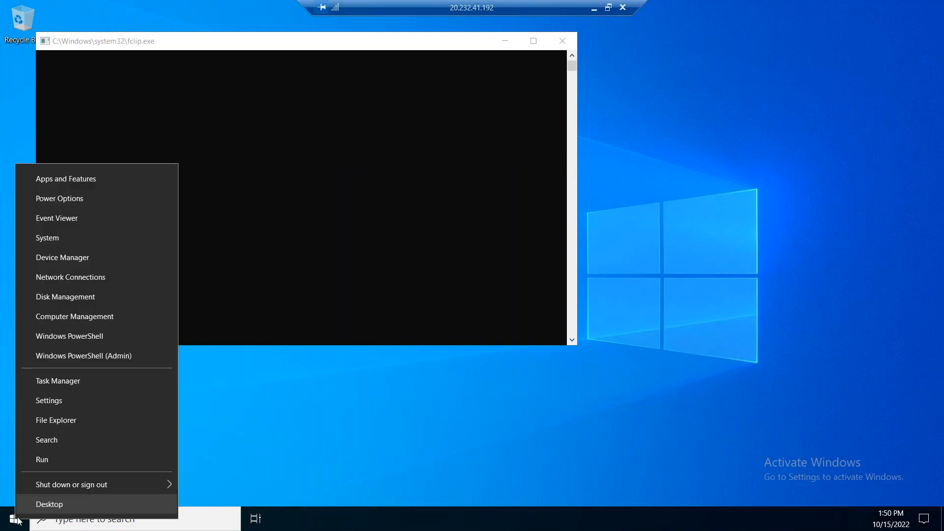
pyautogui.click(48, 460)
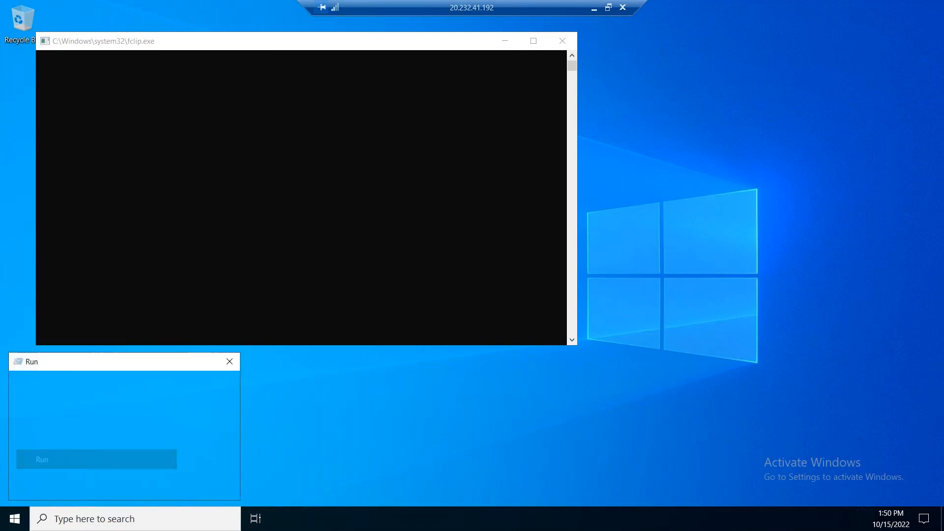
pyautogui.write('ncpa.cpl')
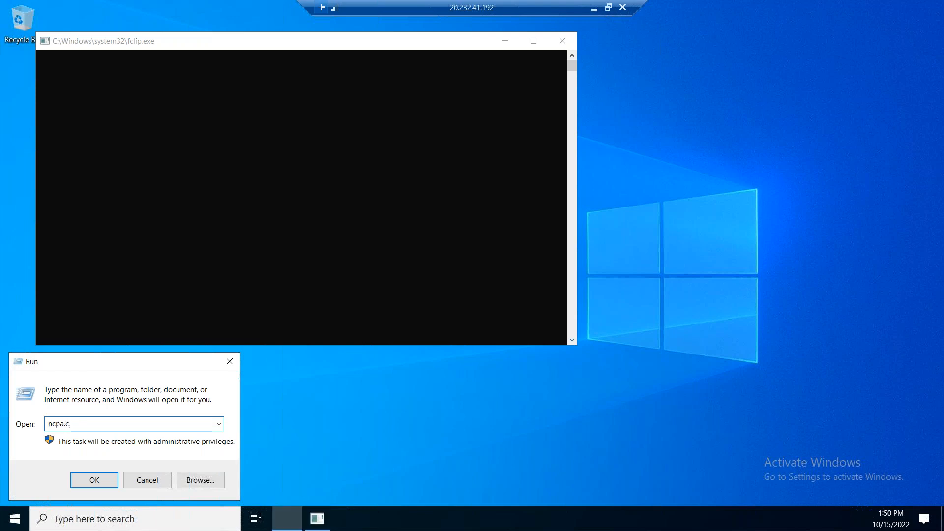
pyautogui.press('Return')
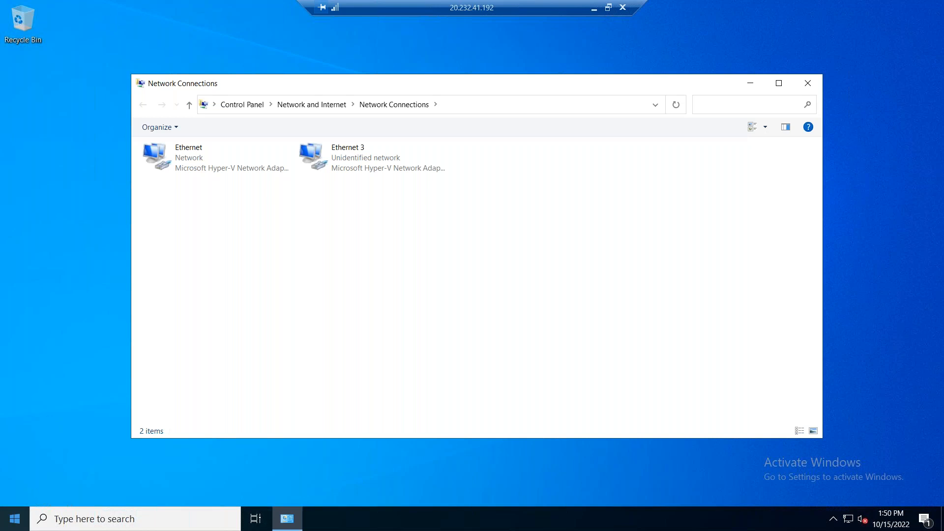
# Step: Close Network Connections, the Windows Admin Center message and Server Manager on the remote desktop
pyautogui.rightClick(14, 519)
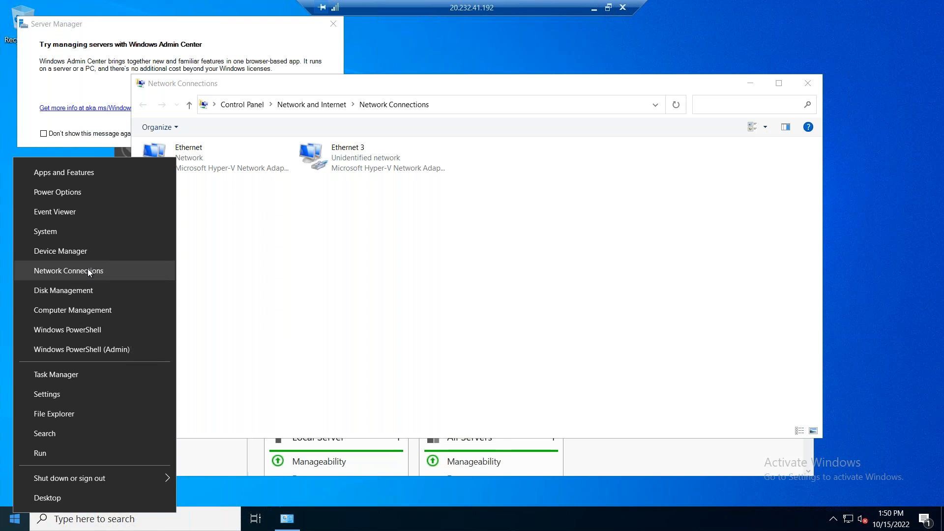
pyautogui.click(334, 247)
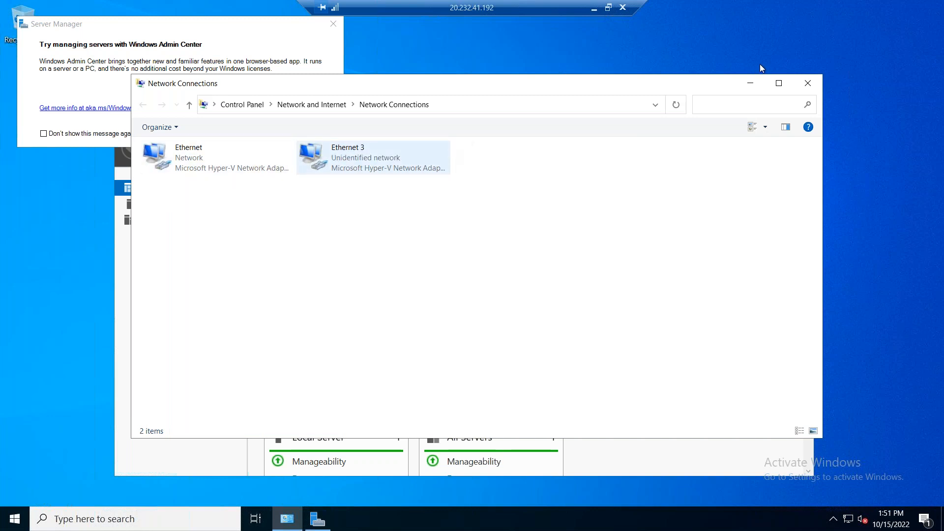
pyautogui.click(809, 84)
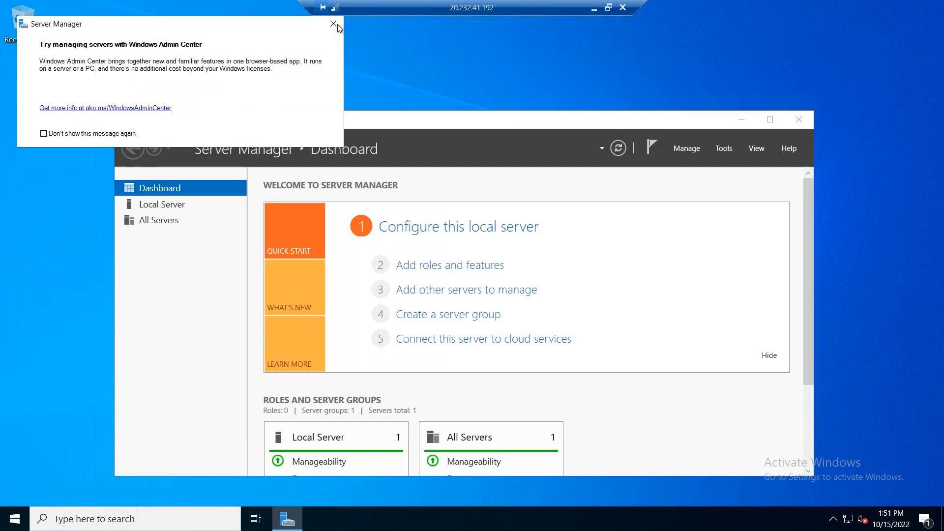
pyautogui.click(334, 24)
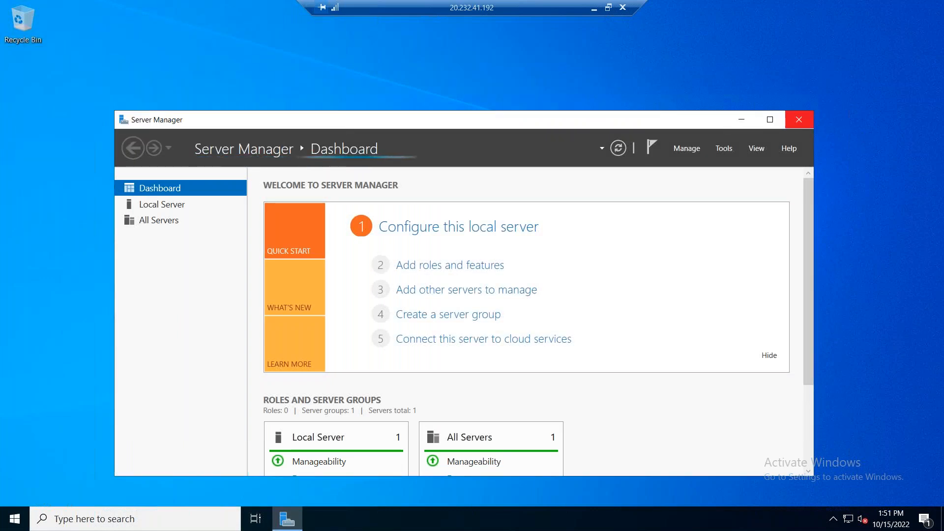
pyautogui.click(800, 120)
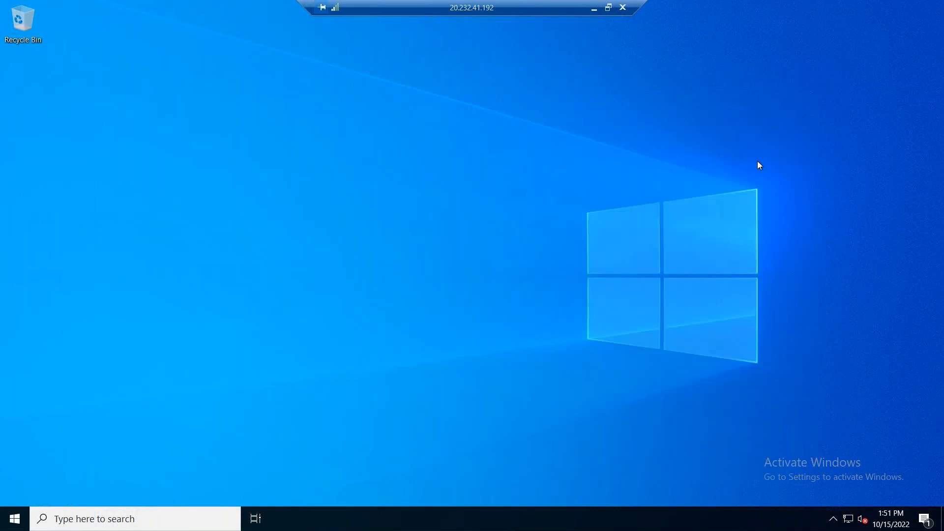
# Step: Open Disk Management on the remote machine, initialize Disk 2 with the GPT partition style and maximize the window
pyautogui.rightClick(14, 519)
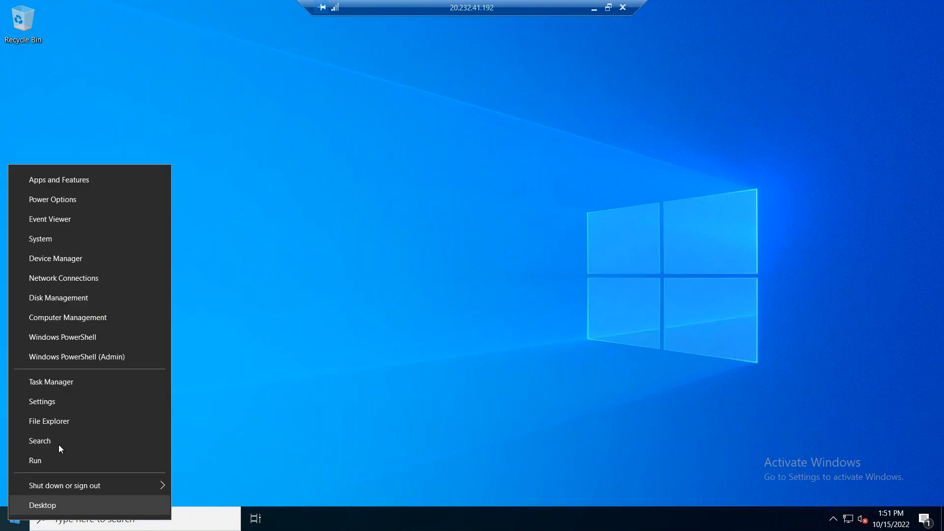
pyautogui.click(73, 299)
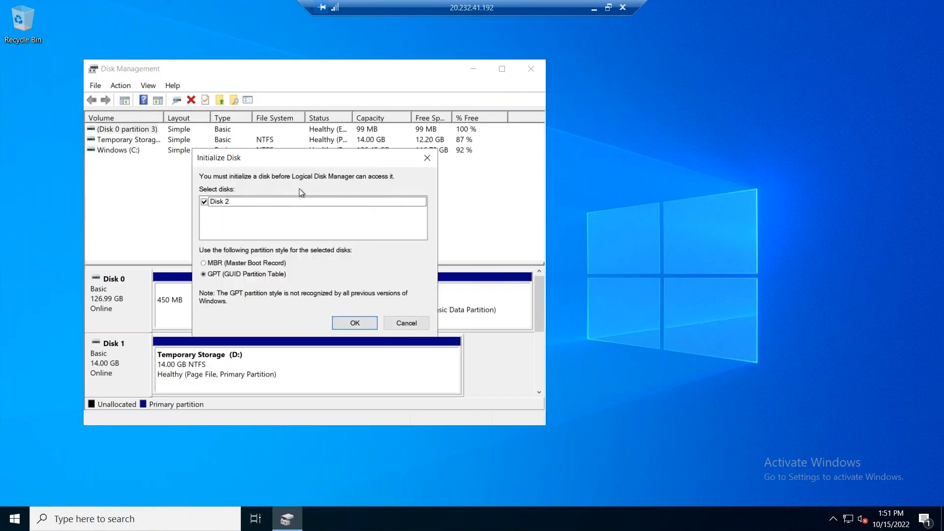
pyautogui.click(361, 324)
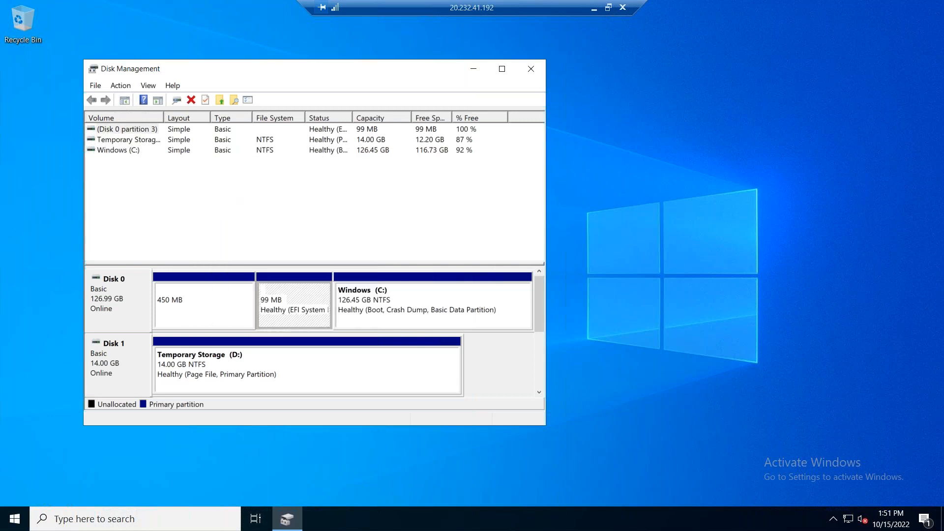
pyautogui.click(509, 74)
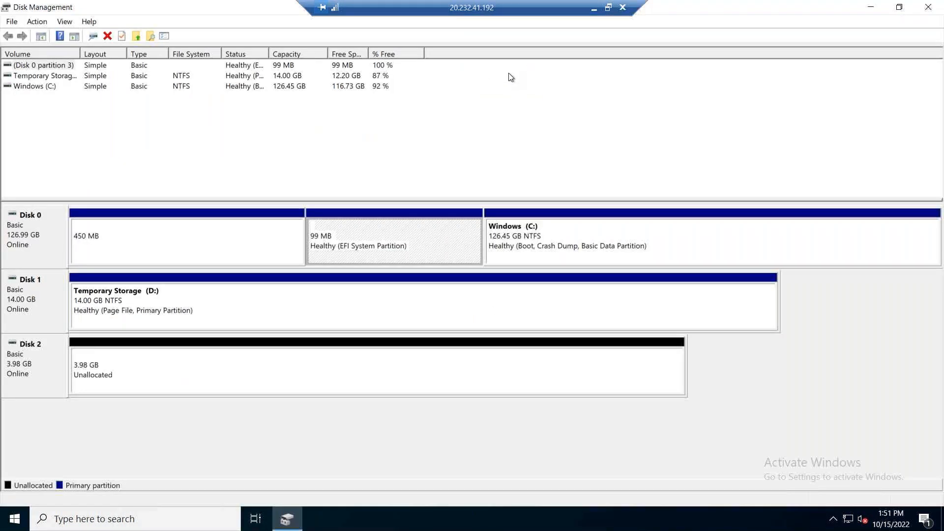
# Step: Create a 2048 MB NTFS simple volume named New Volume on Disk 2 with drive letter E
pyautogui.rightClick(117, 370)
pyautogui.click(155, 382)
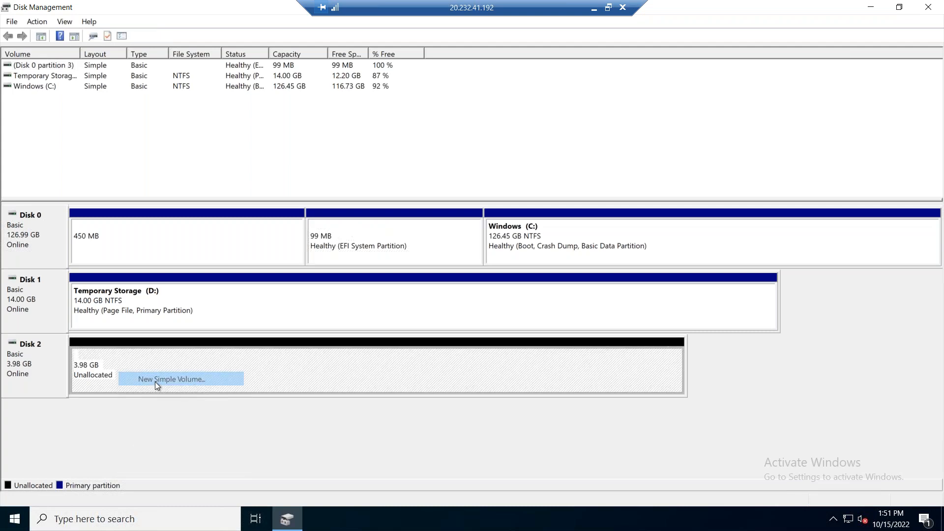
pyautogui.click(240, 285)
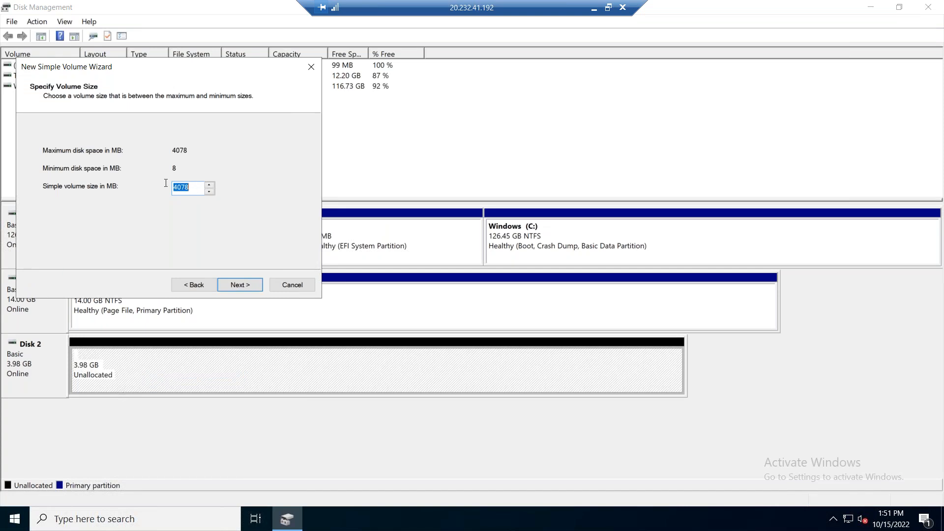
pyautogui.write('2048')
pyautogui.click(244, 283)
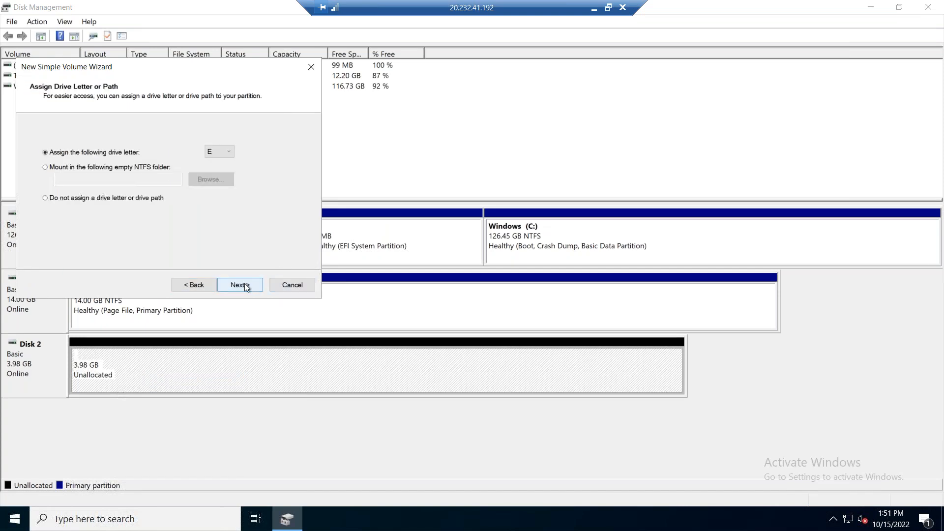
pyautogui.click(244, 283)
pyautogui.click(244, 283)
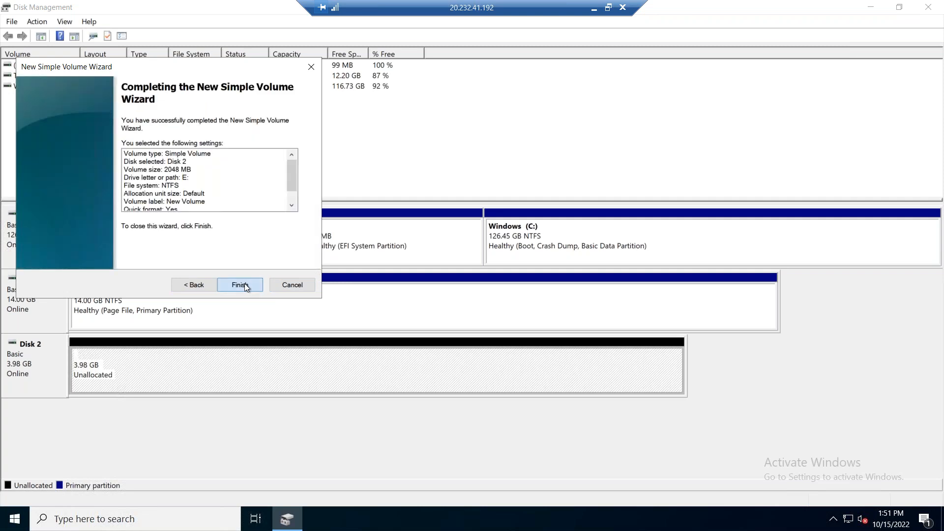
pyautogui.click(244, 283)
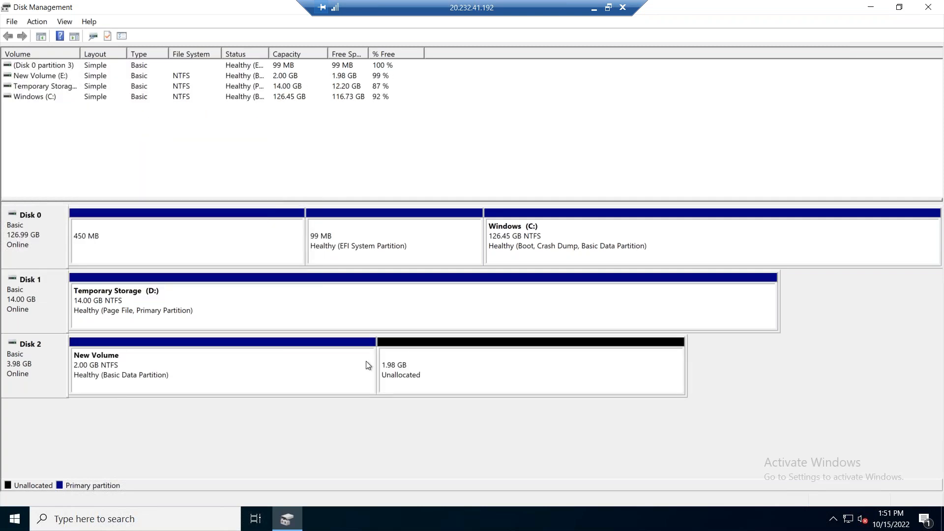
# Step: Extend New Volume (E:) on Disk 2 by 2030 MB of the disk's unallocated space
pyautogui.rightClick(325, 366)
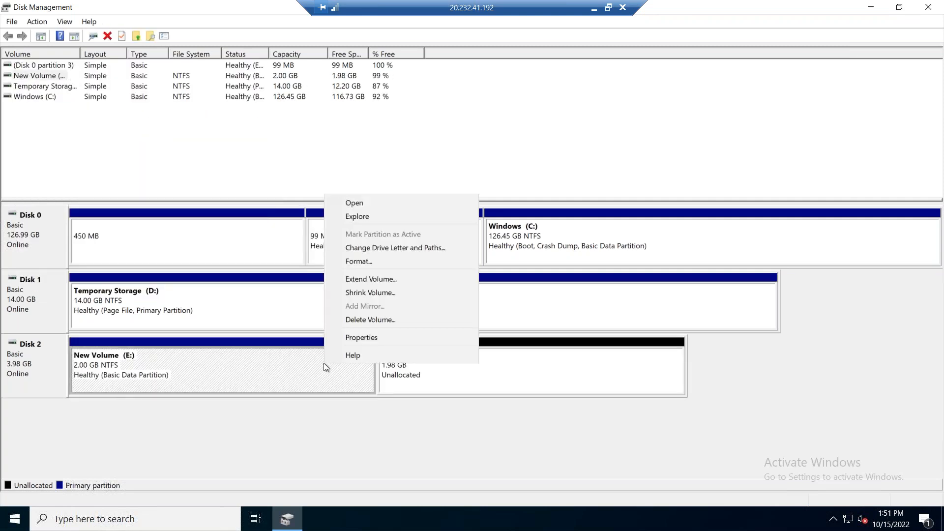
pyautogui.click(392, 279)
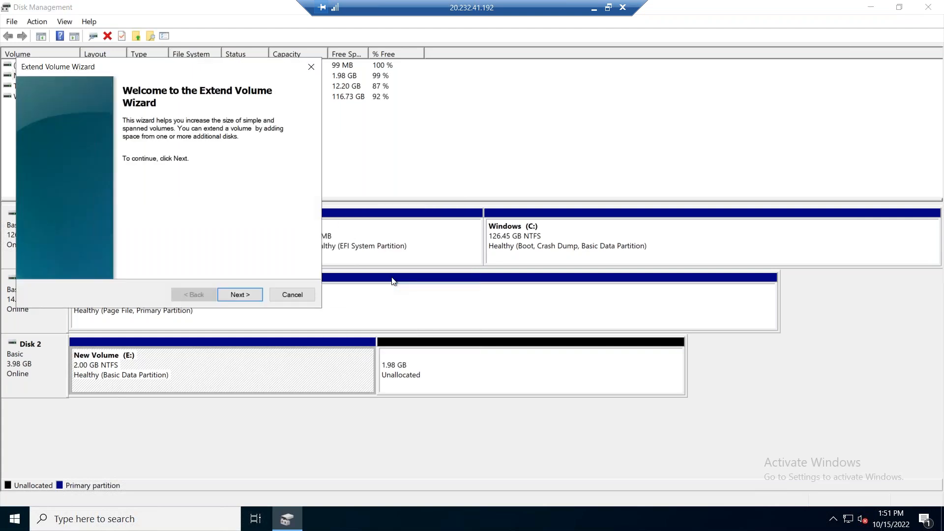
pyautogui.click(254, 294)
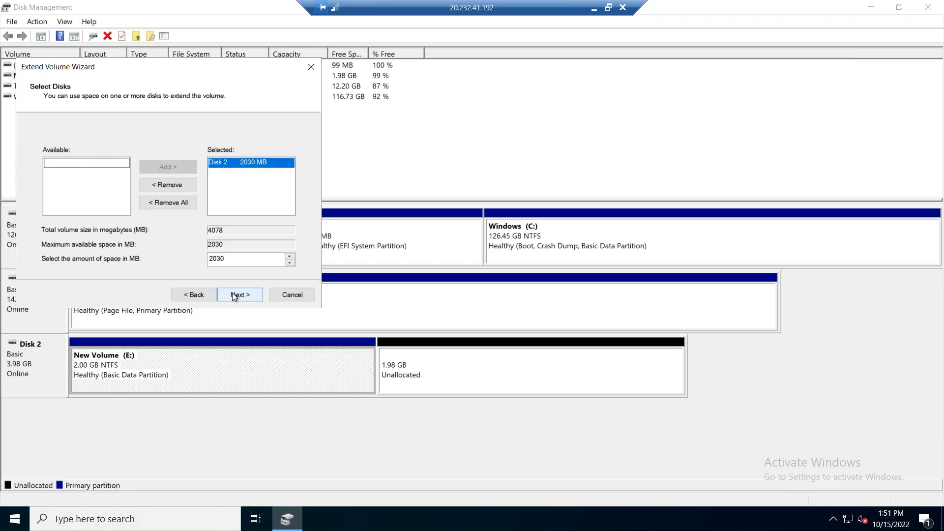
pyautogui.click(232, 293)
pyautogui.click(239, 294)
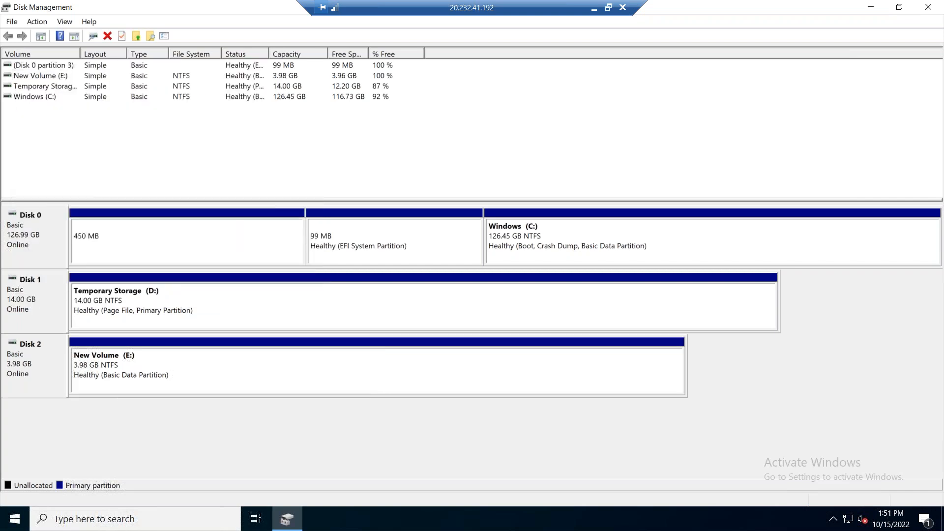
# Step: Switch back to the Azure portal, find the Disks service by searching for disks and open disk2
pyautogui.click(593, 14)
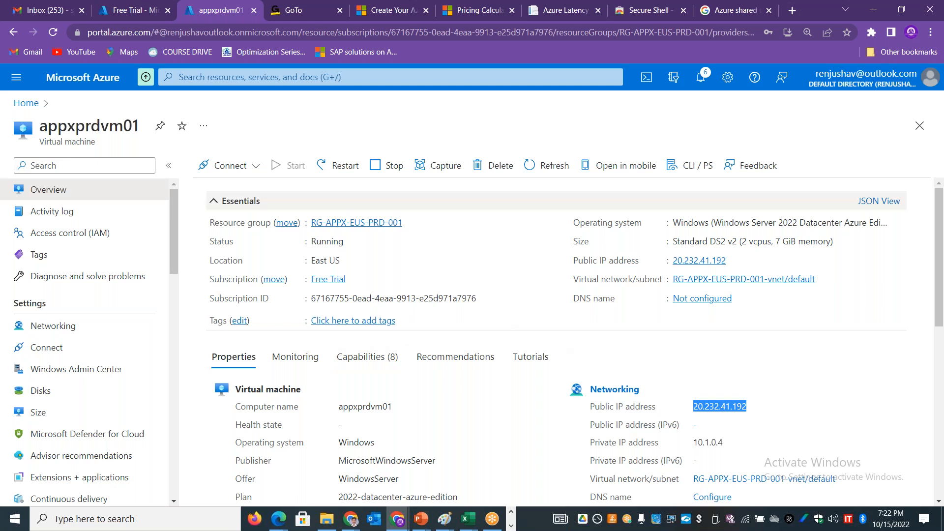
pyautogui.click(277, 77)
pyautogui.write('disks')
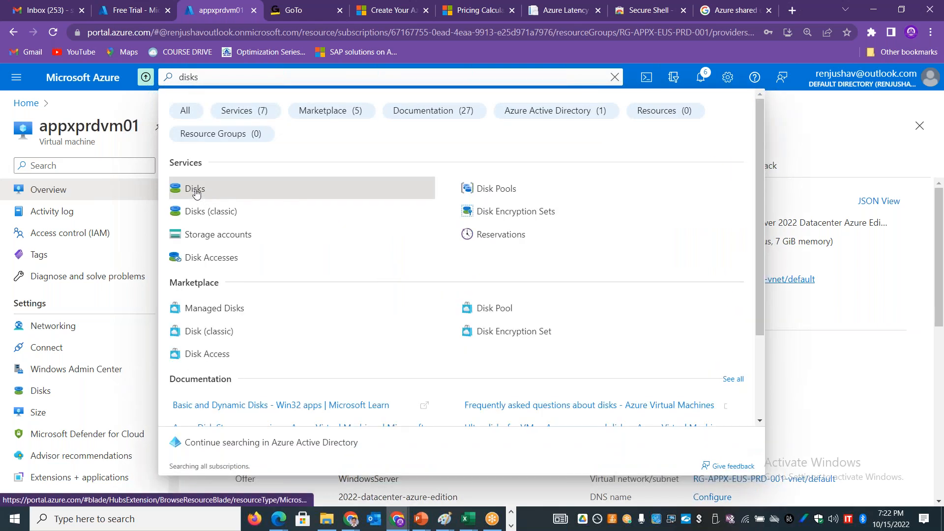
pyautogui.click(195, 193)
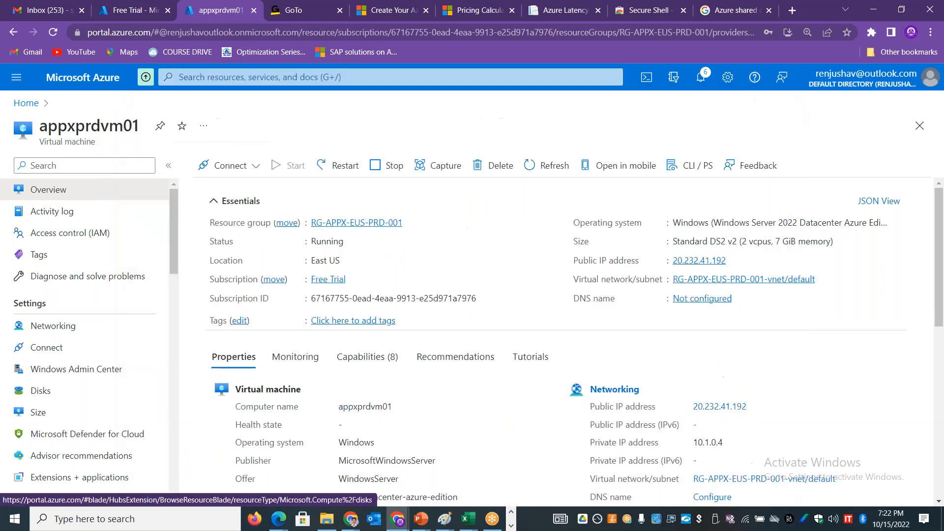
pyautogui.click(59, 295)
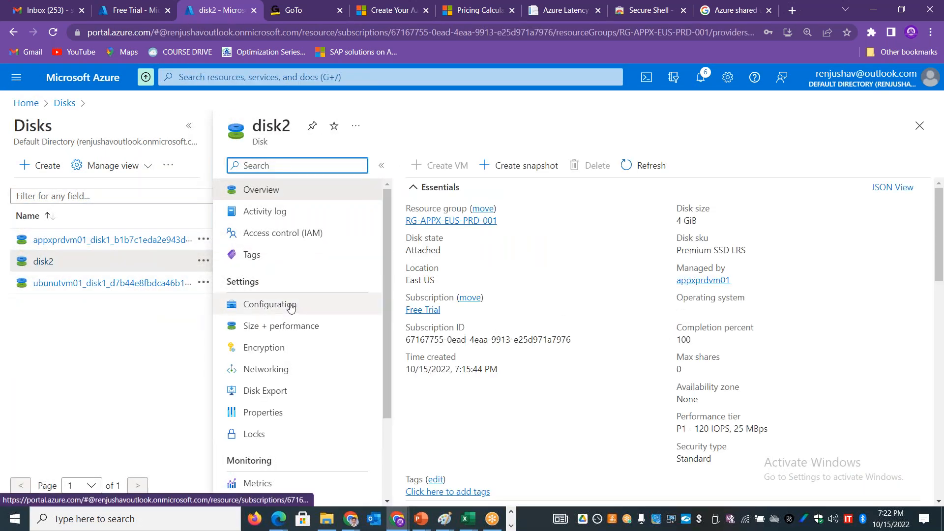
# Step: View disk2's configuration, then resize the disk to 8 GiB (P2) in its size and performance settings
pyautogui.click(289, 305)
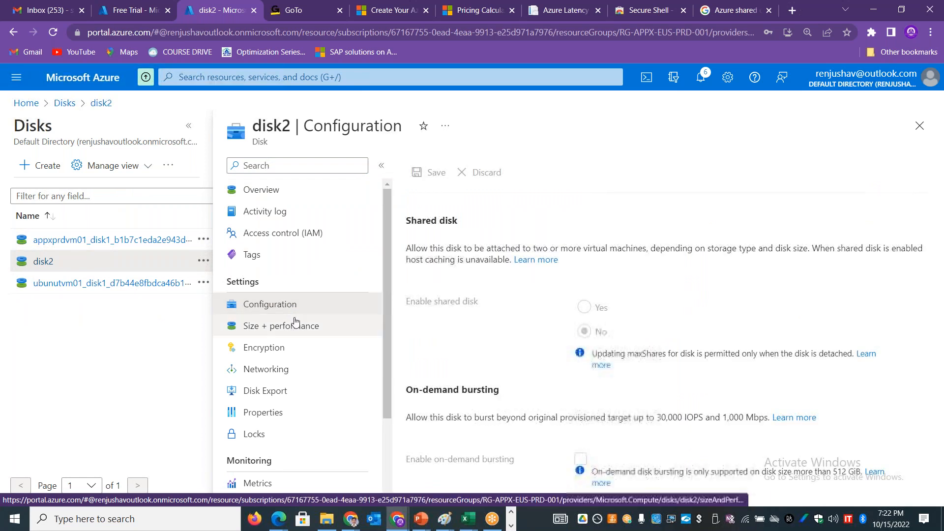
pyautogui.click(295, 325)
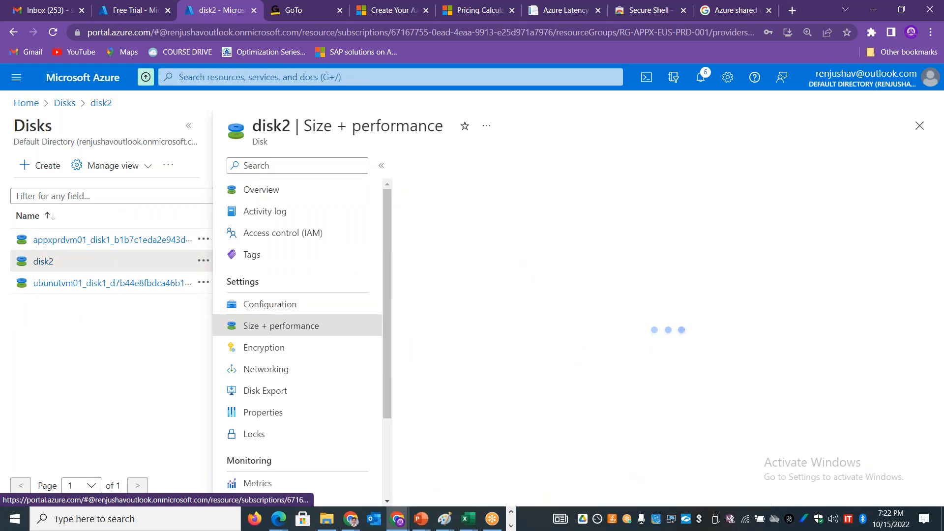
pyautogui.click(442, 254)
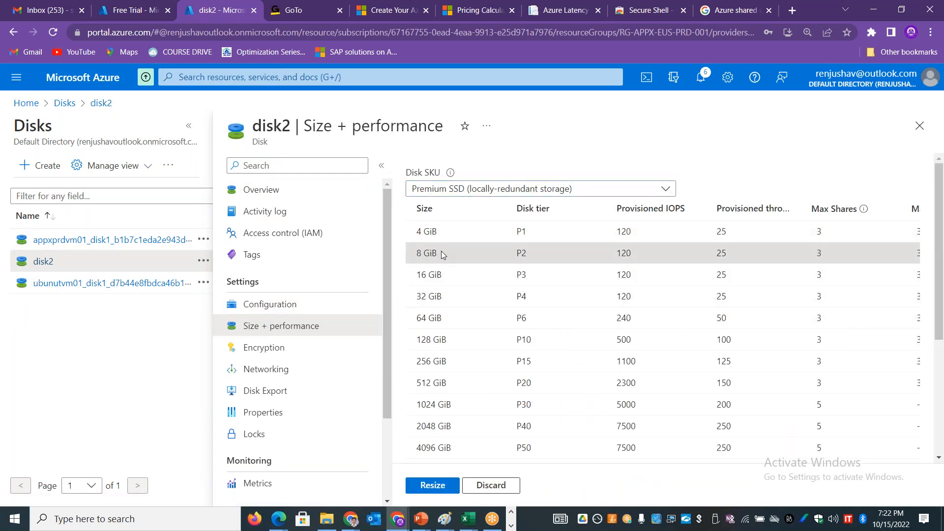
pyautogui.click(439, 486)
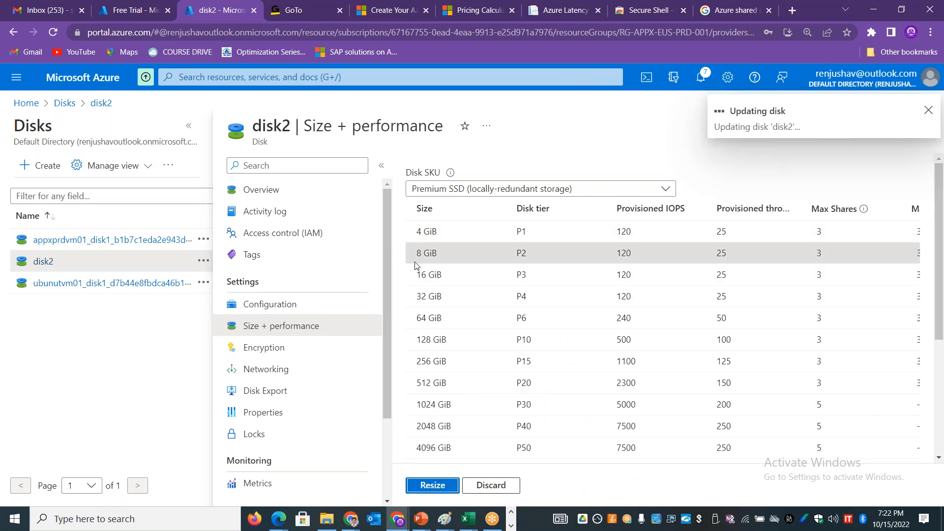
# Step: Switch to the Remote Desktop session to check Disk 2 in Disk Management, then return to the Azure portal
pyautogui.click(510, 526)
pyautogui.moveTo(292, 522)
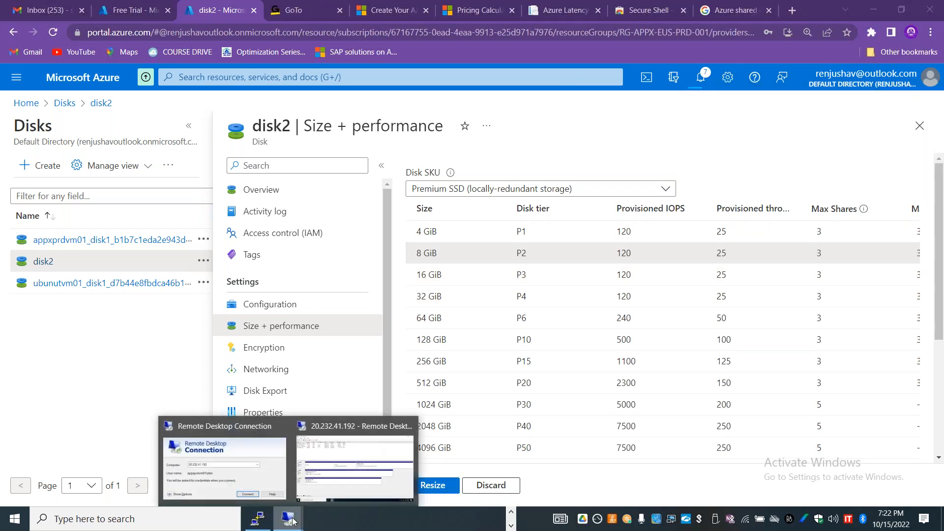
pyautogui.click(344, 470)
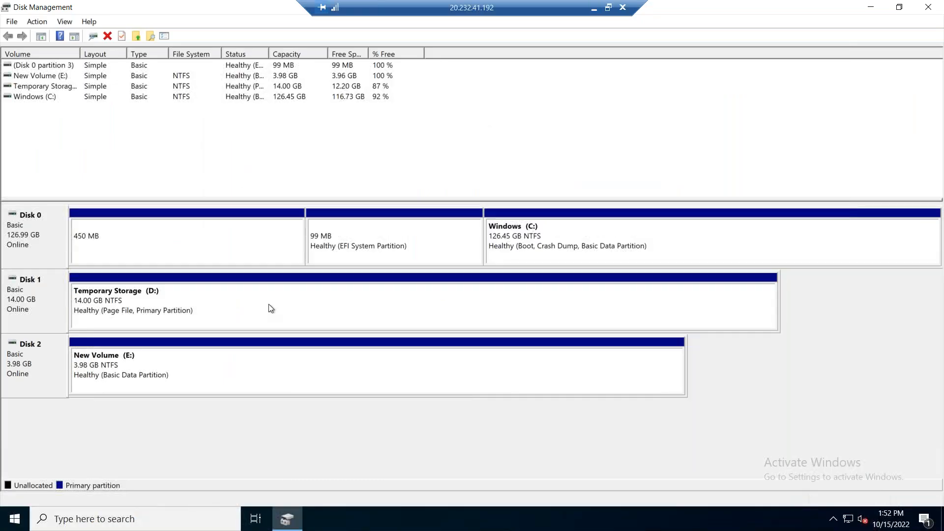
pyautogui.click(37, 22)
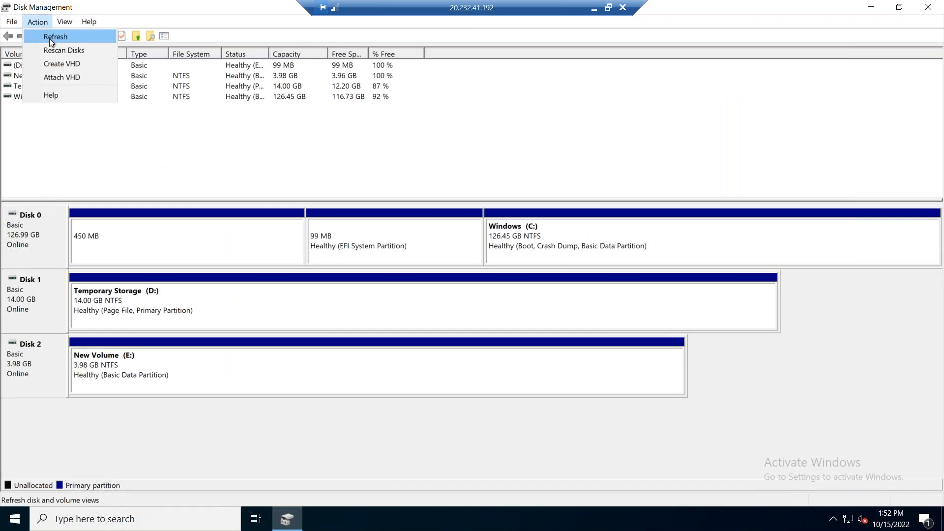
pyautogui.click(594, 9)
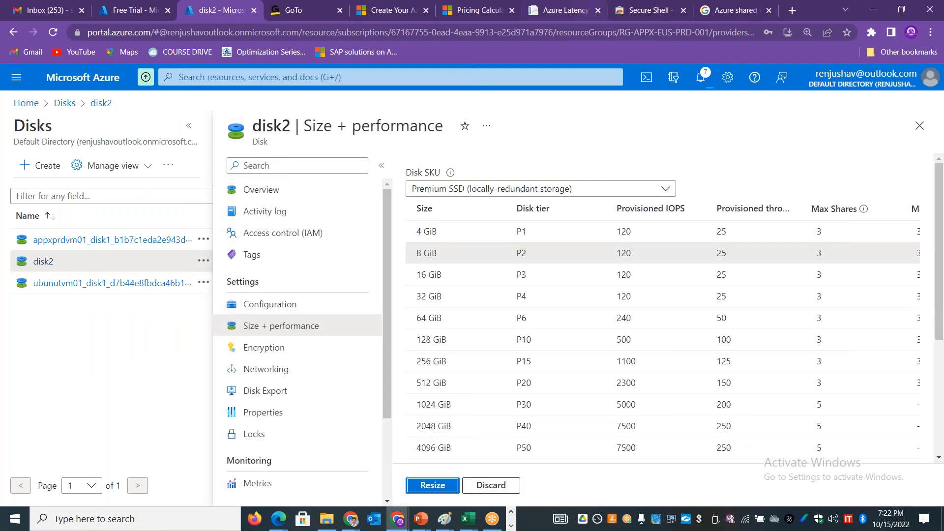
# Step: Monitor the disk2 update in the portal notifications, rechecking Disk Management in the Remote Desktop session in between
pyautogui.click(702, 80)
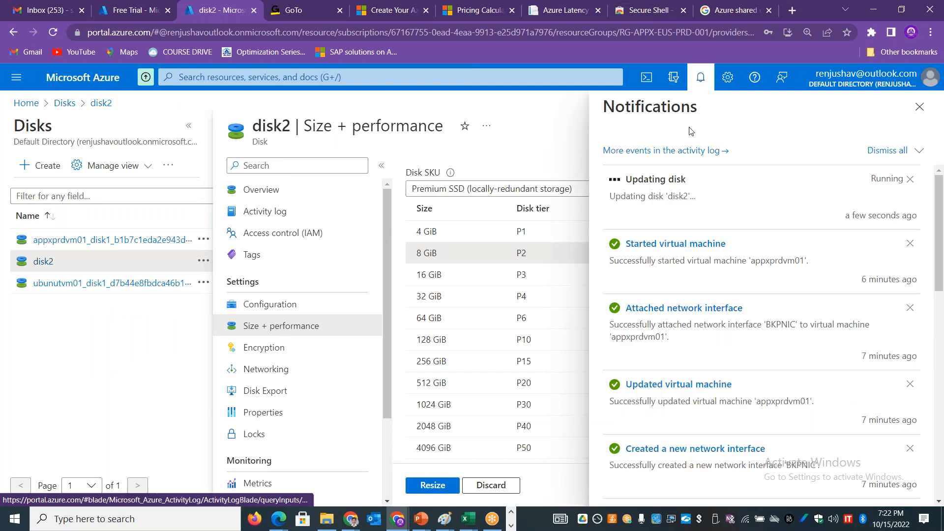
pyautogui.moveTo(632, 179); pyautogui.dragTo(697, 182)
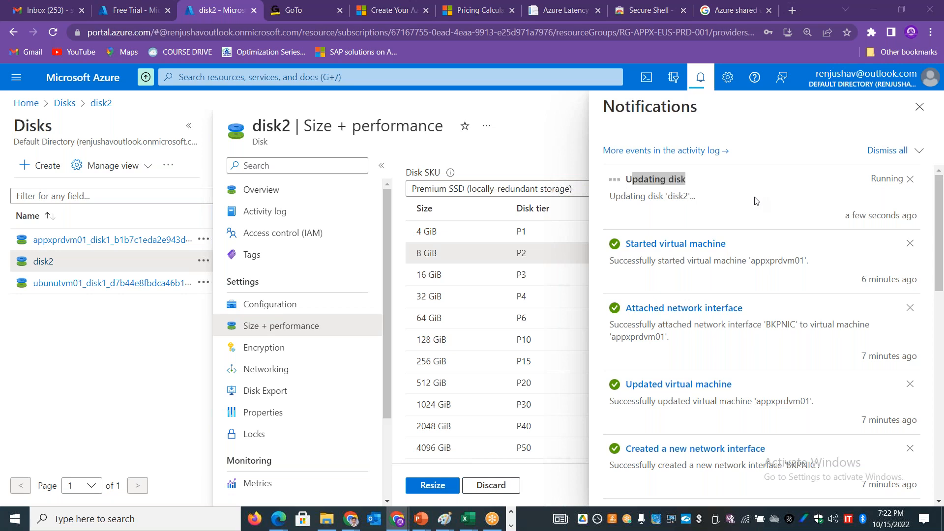
pyautogui.hotkey('alt', 'Tab')
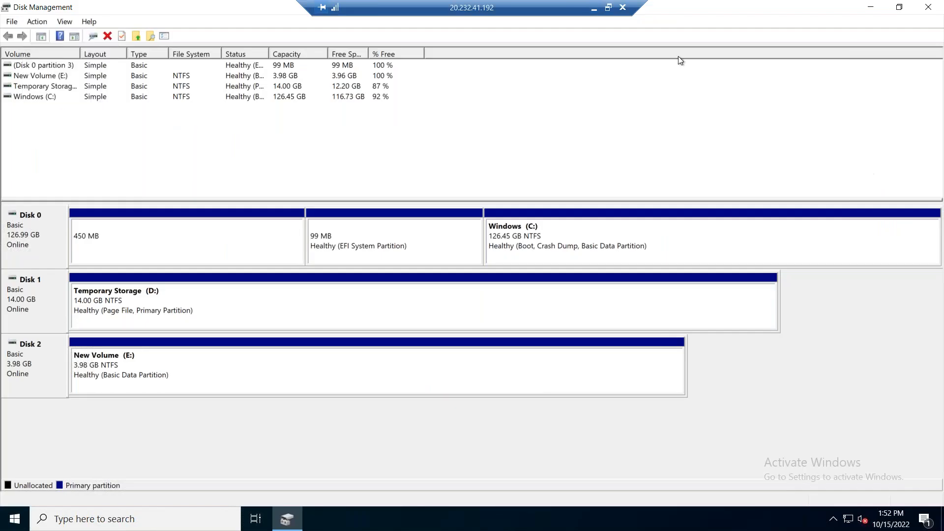
pyautogui.click(596, 9)
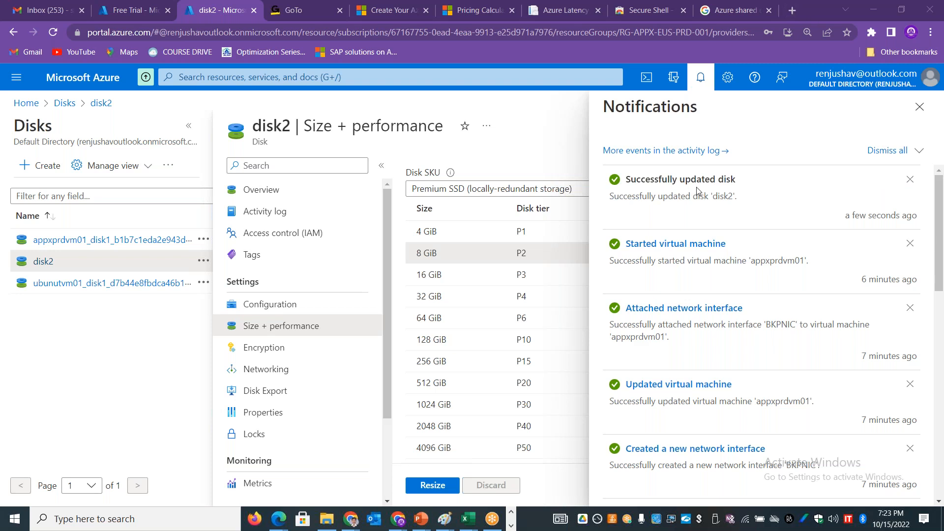
pyautogui.moveTo(674, 182); pyautogui.dragTo(751, 178)
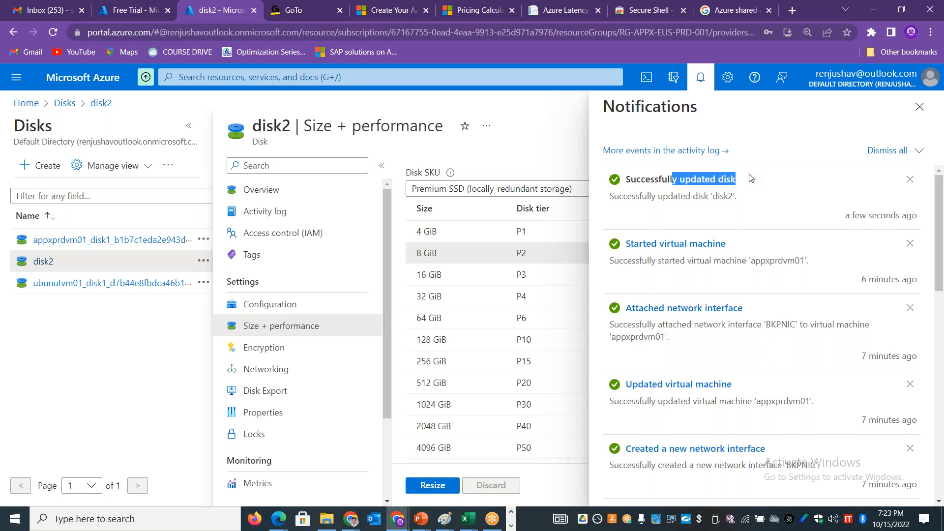
# Step: Switch back to the Remote Desktop session and refresh the disk and volume views in Disk Management
pyautogui.hotkey('alt', 'Tab')
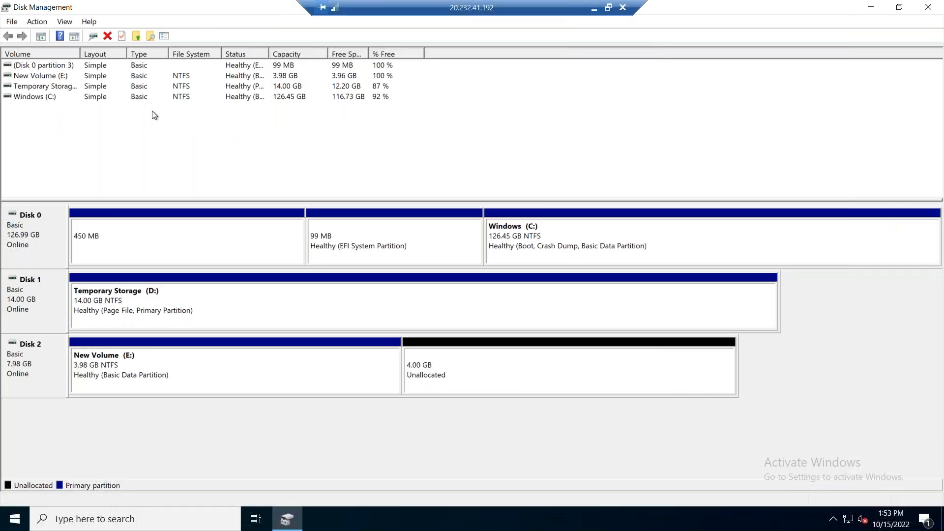
pyautogui.click(40, 24)
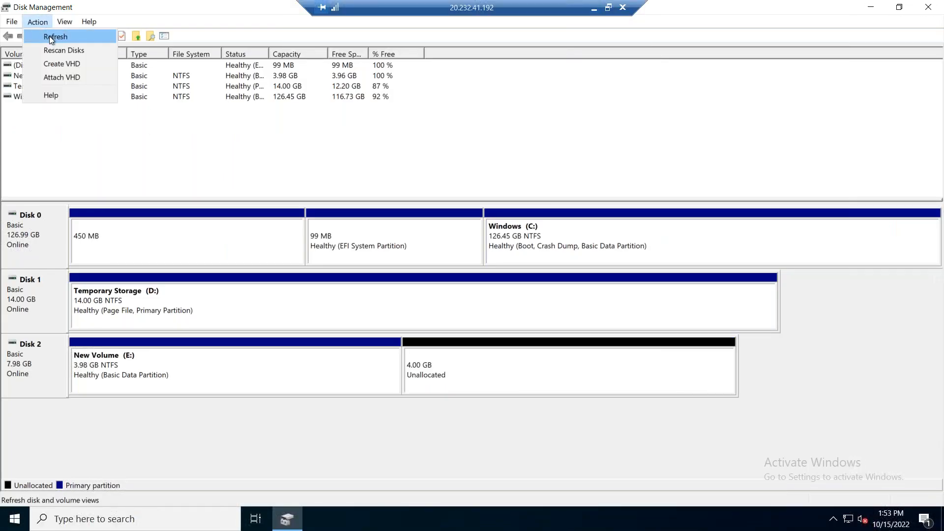
pyautogui.click(49, 37)
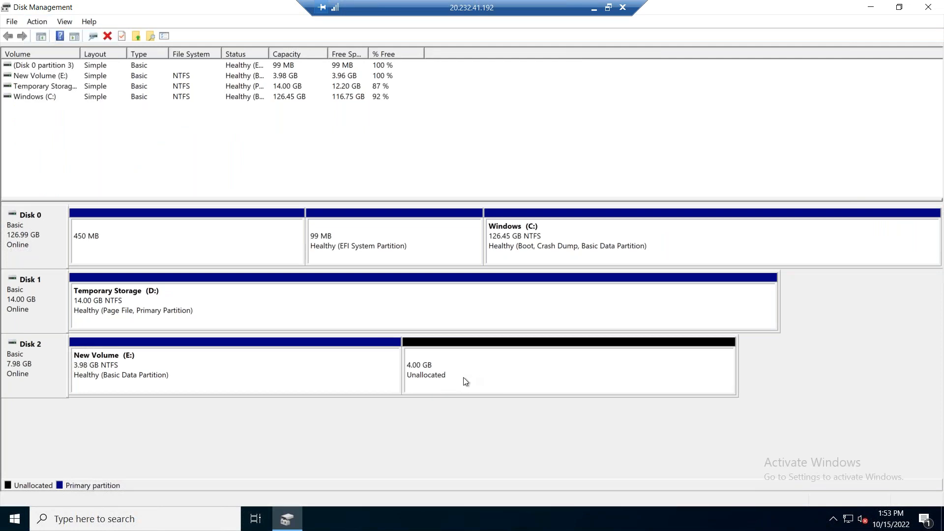
# Step: Extend New Volume (E:) on Disk 2 by 4096 MB of the disk's unallocated space
pyautogui.rightClick(352, 374)
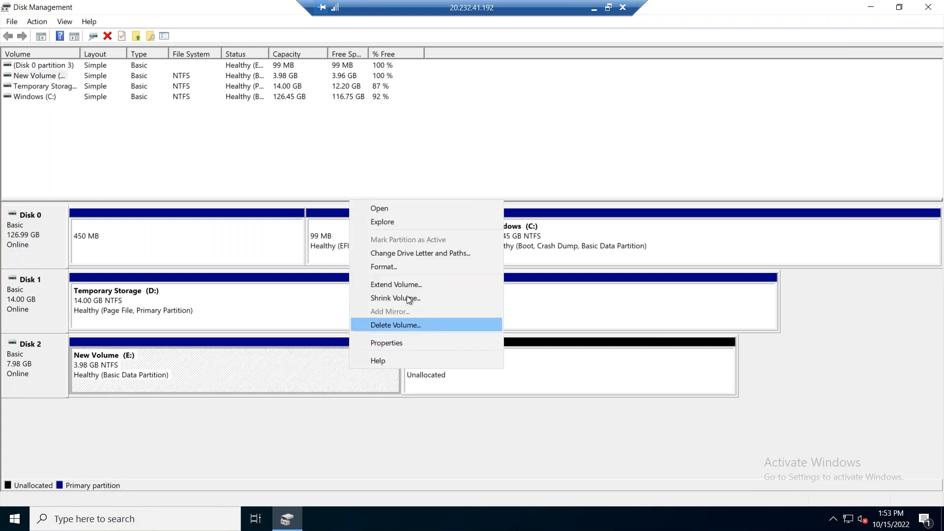
pyautogui.click(406, 284)
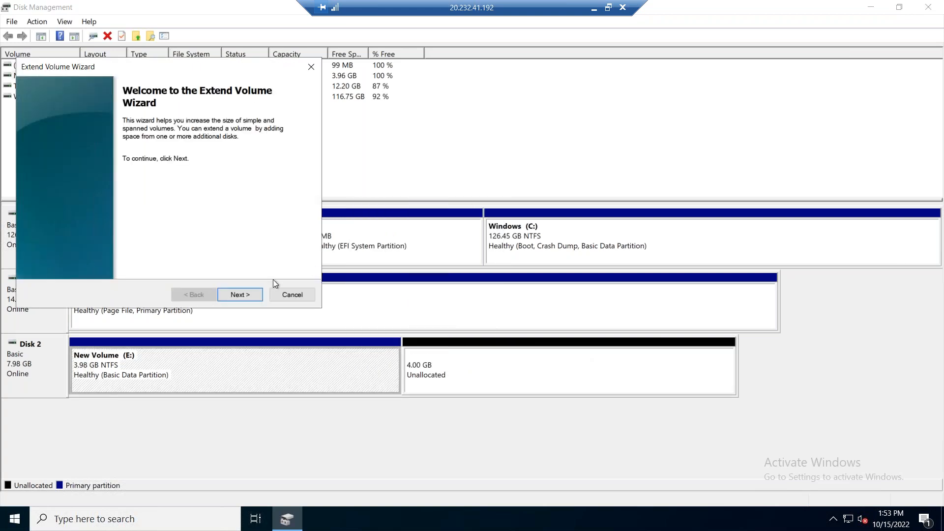
pyautogui.click(246, 294)
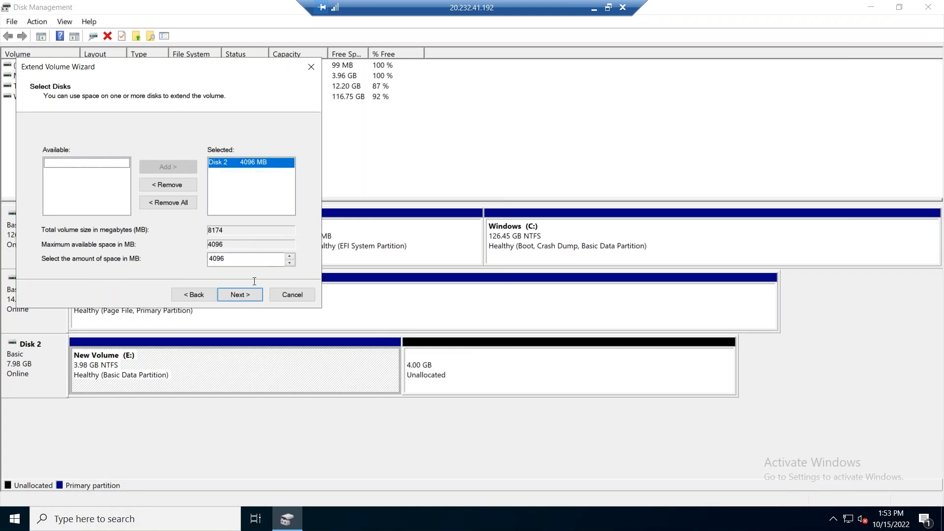
pyautogui.click(246, 294)
pyautogui.click(247, 294)
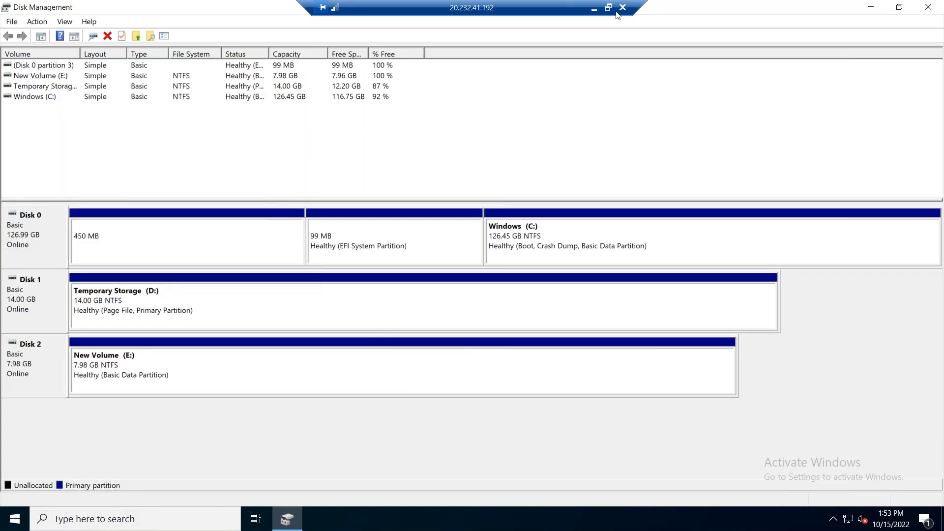
# Step: Return to the Azure portal's Disks list, reopen disk2 and review its disk state and shared disk configuration
pyautogui.click(594, 7)
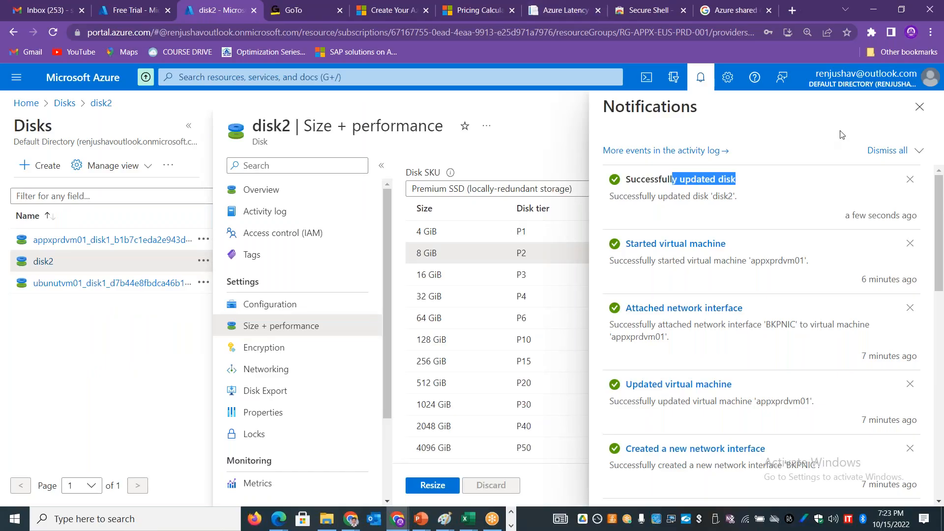
pyautogui.click(920, 107)
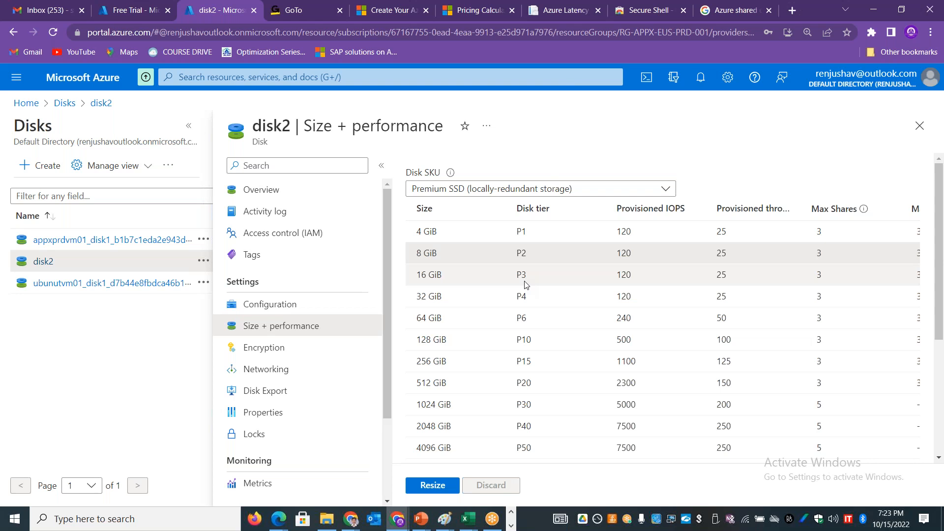
pyautogui.click(920, 126)
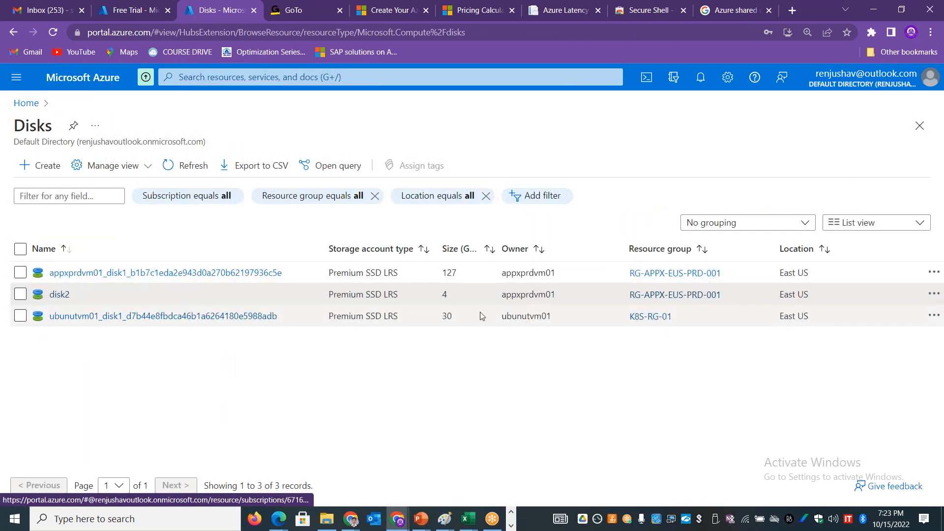
pyautogui.click(21, 295)
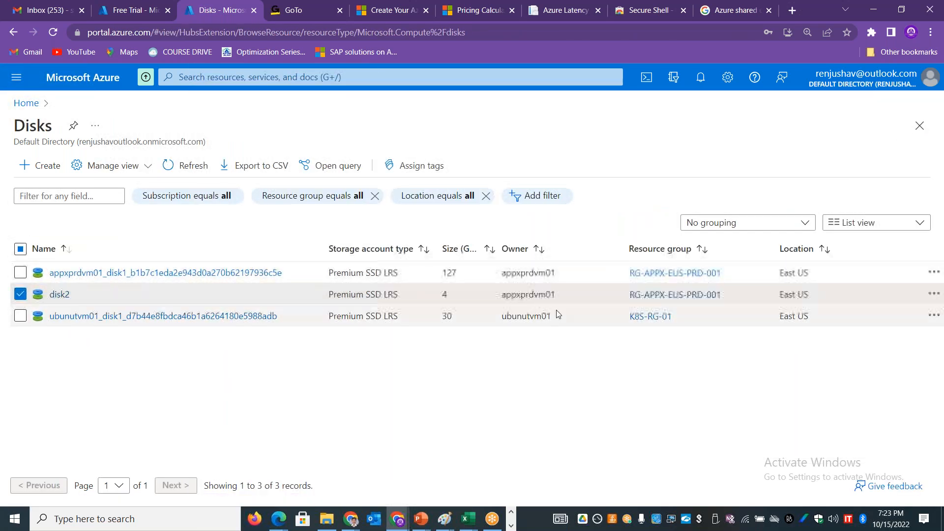
pyautogui.click(933, 294)
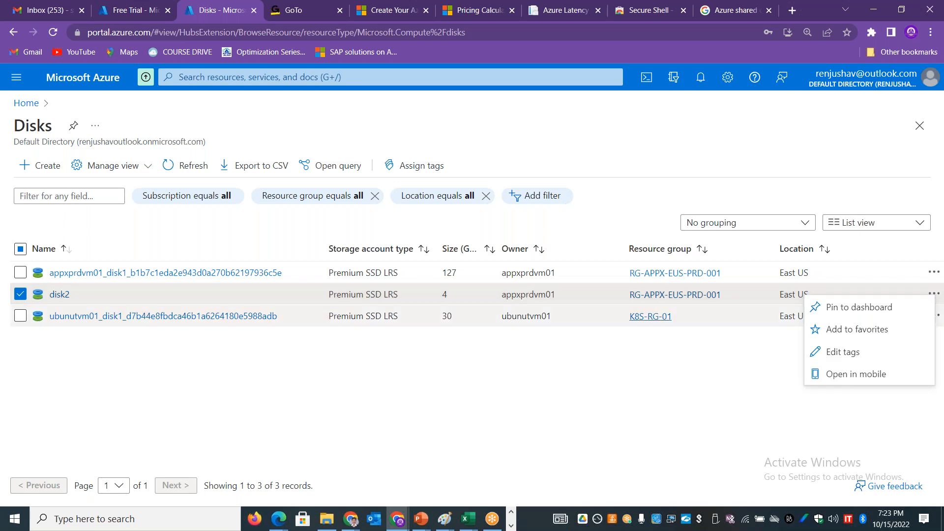
pyautogui.click(57, 295)
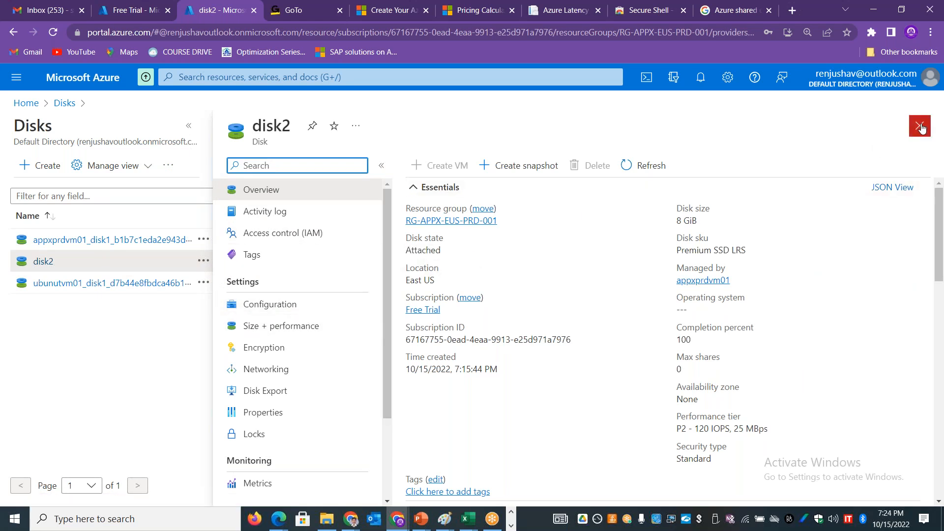
pyautogui.moveTo(415, 253); pyautogui.dragTo(442, 253)
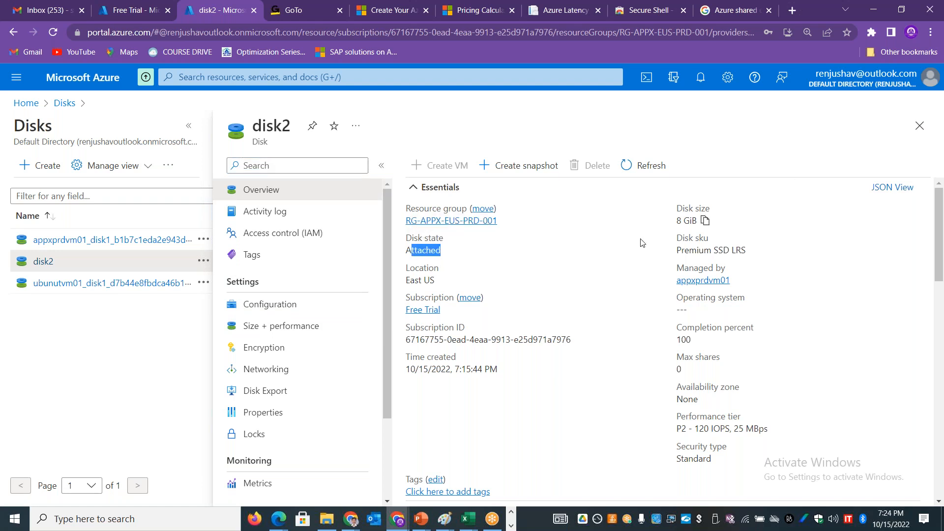
pyautogui.click(293, 304)
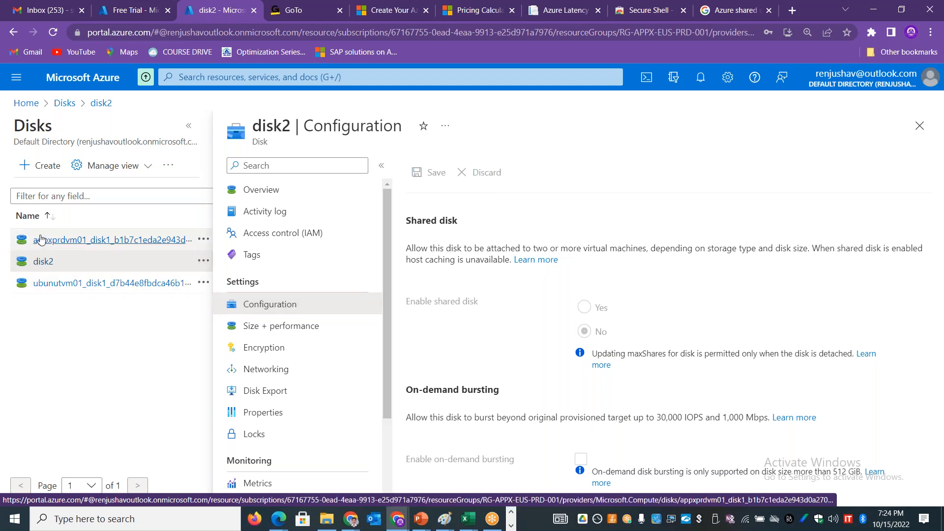
# Step: Go to the virtual machines list from the portal home and open the disk settings of appxprdvm01
pyautogui.click(26, 103)
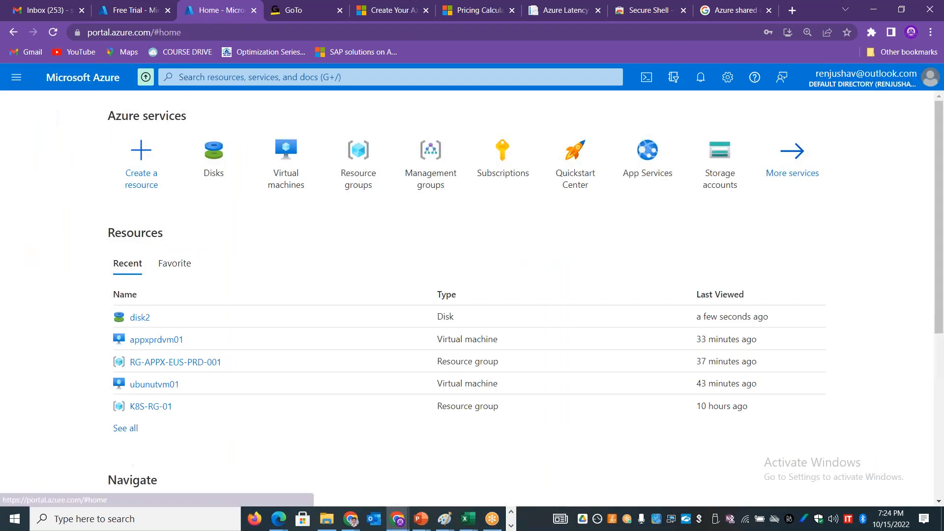
pyautogui.click(290, 177)
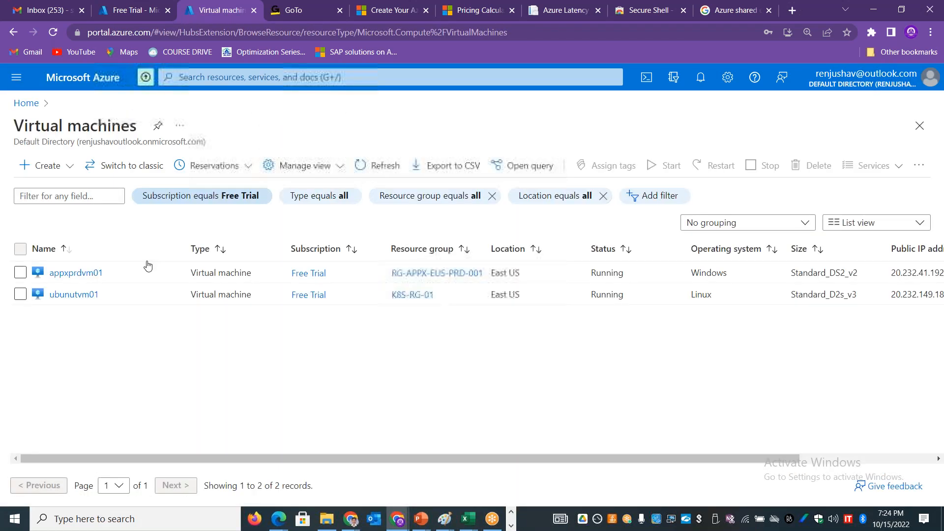
pyautogui.click(60, 273)
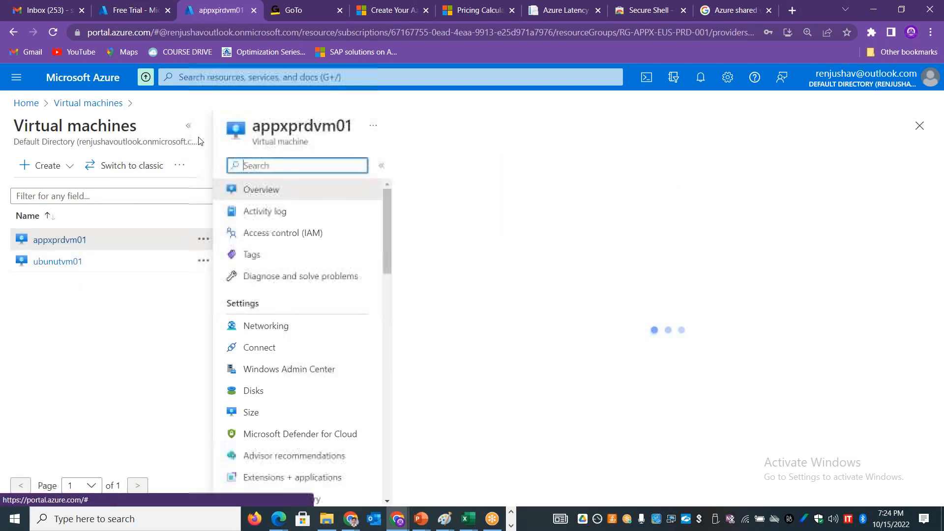
pyautogui.click(62, 391)
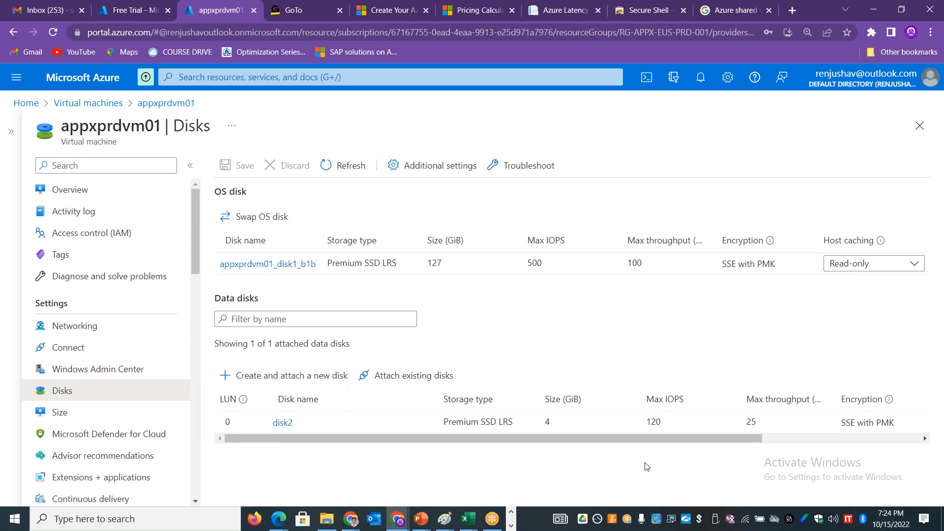
# Step: Open disk2 from the VM's data disks, look through its configuration and properties, and return to the VM's disk settings
pyautogui.click(283, 424)
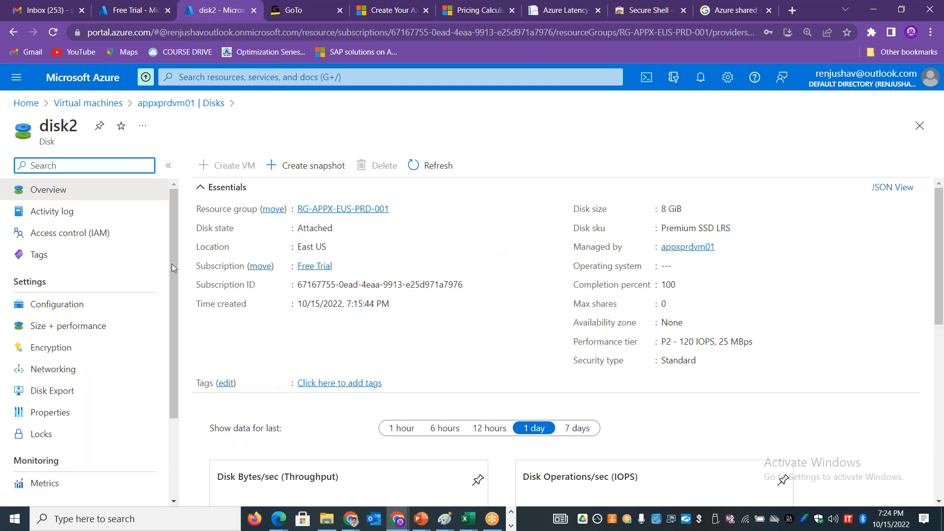
pyautogui.moveTo(177, 261); pyautogui.dragTo(169, 229)
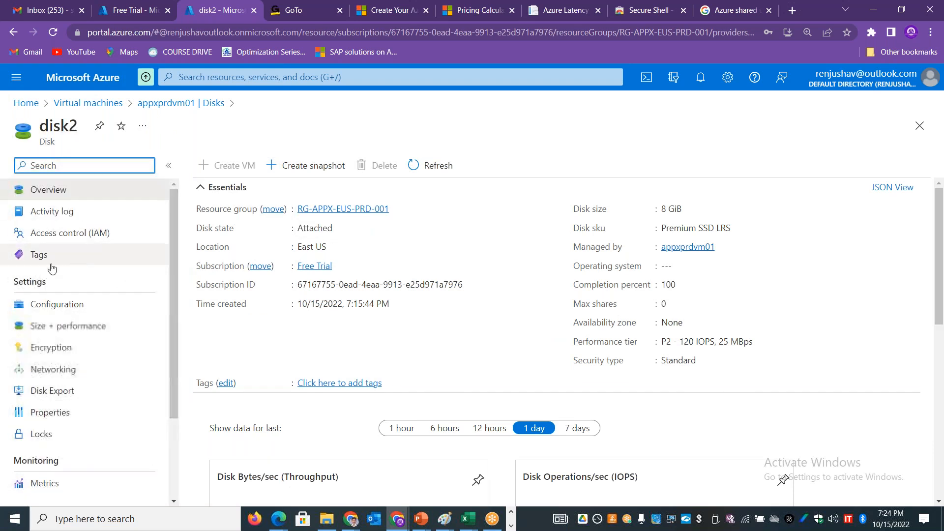
pyautogui.click(74, 306)
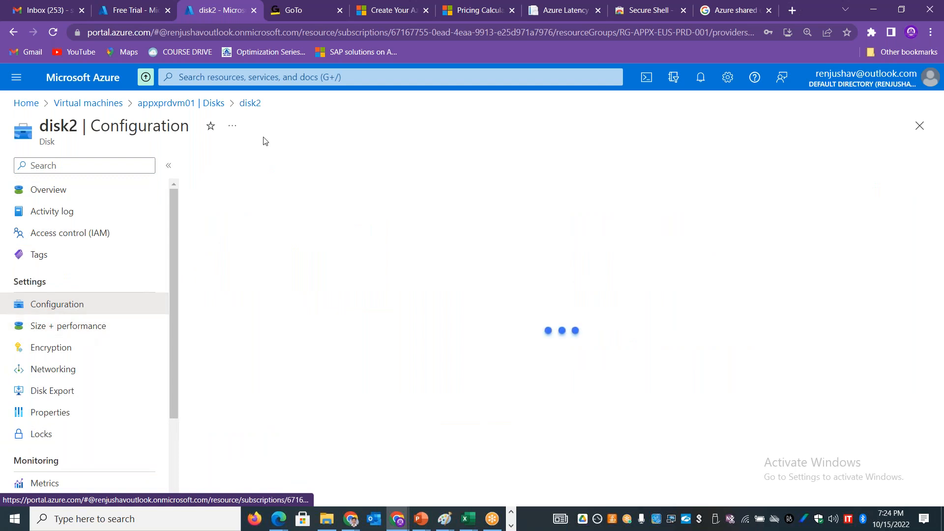
pyautogui.click(74, 418)
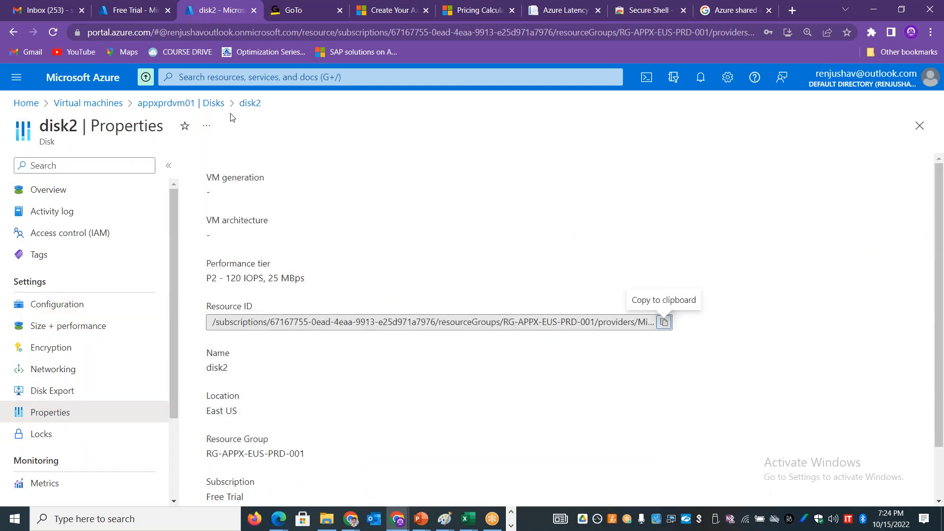
pyautogui.click(13, 33)
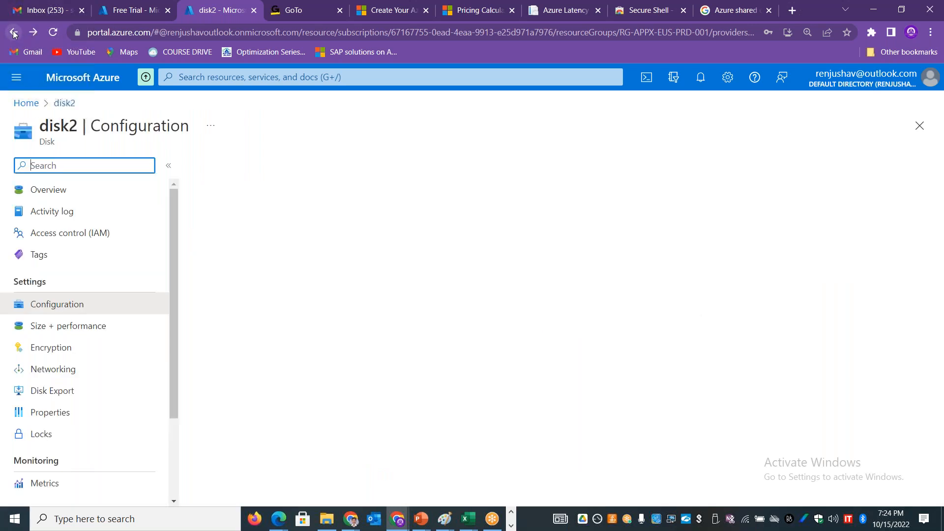
pyautogui.click(13, 34)
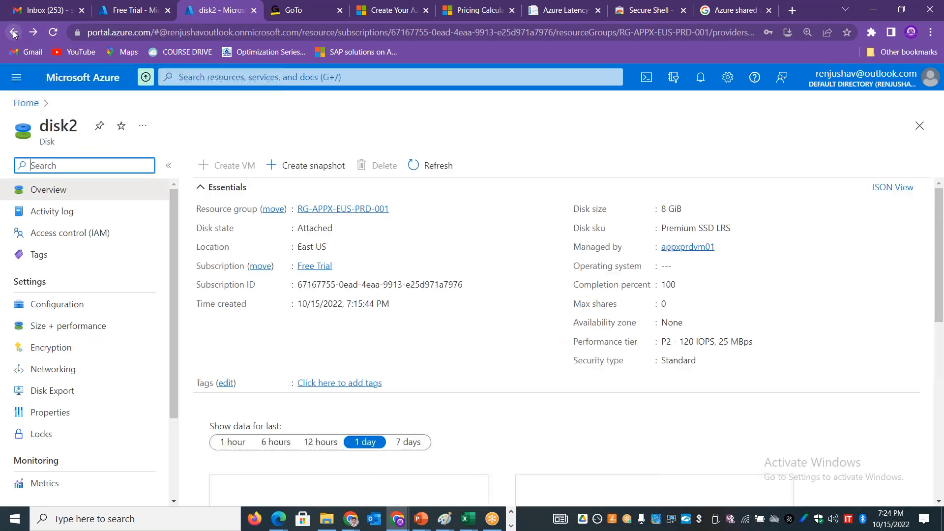
pyautogui.click(13, 33)
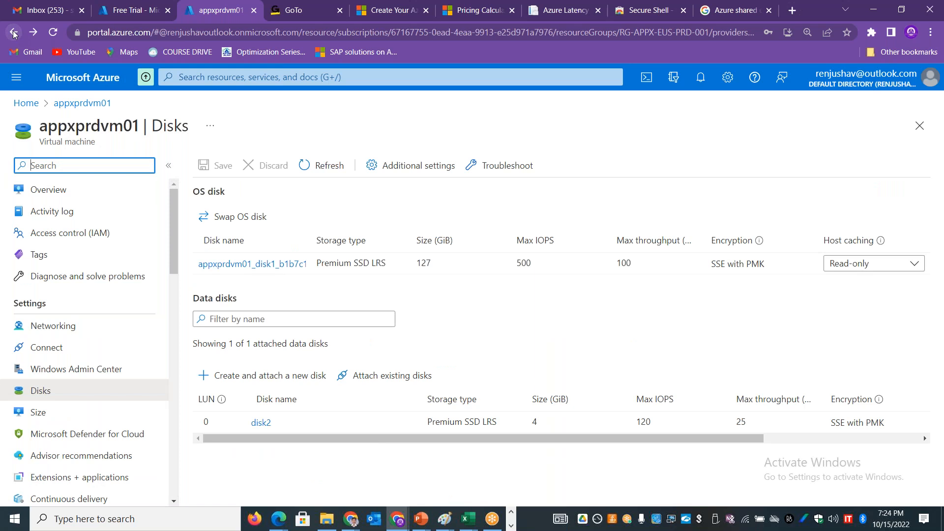
# Step: Detach the data disk disk2 from appxprdvm01 and save the change
pyautogui.moveTo(741, 438); pyautogui.dragTo(885, 436)
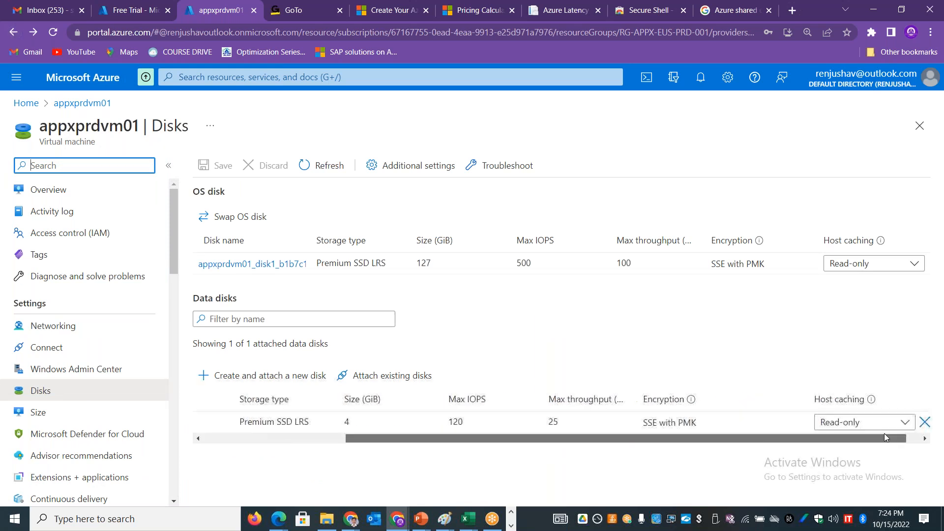
pyautogui.click(925, 422)
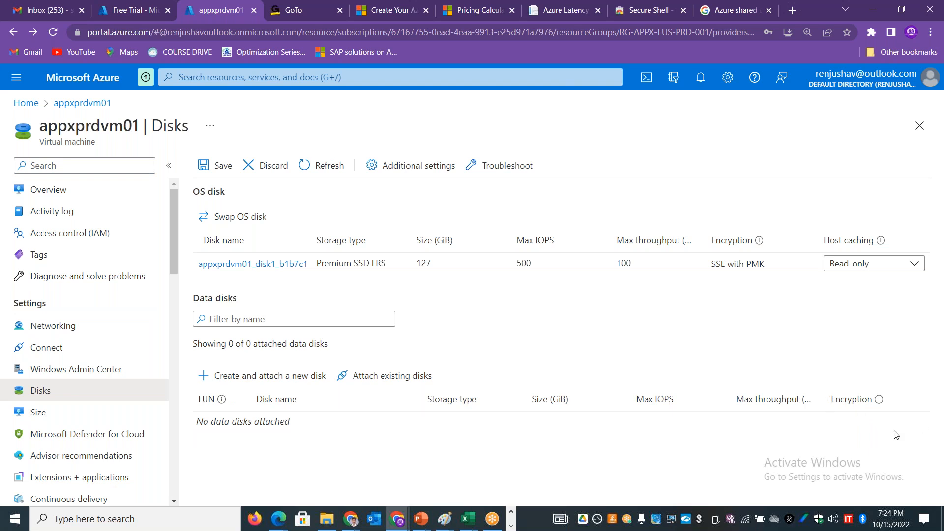
pyautogui.click(206, 162)
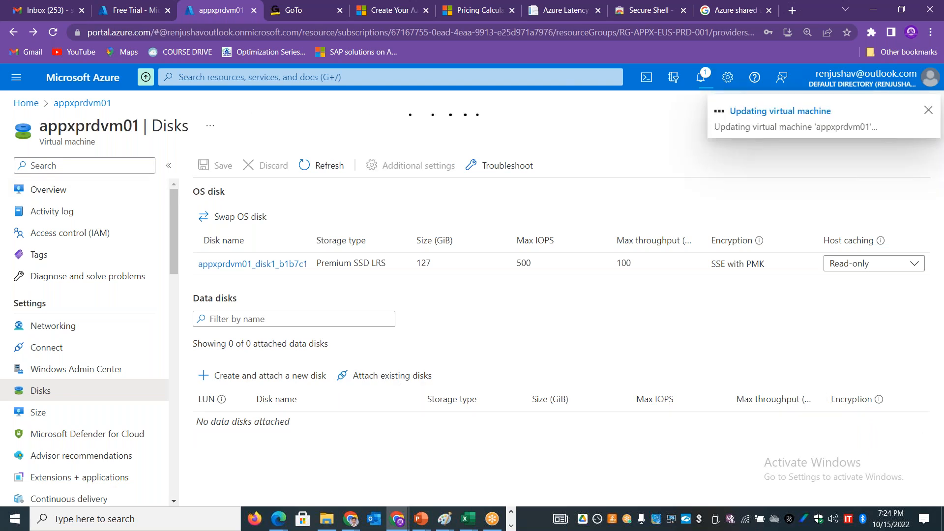
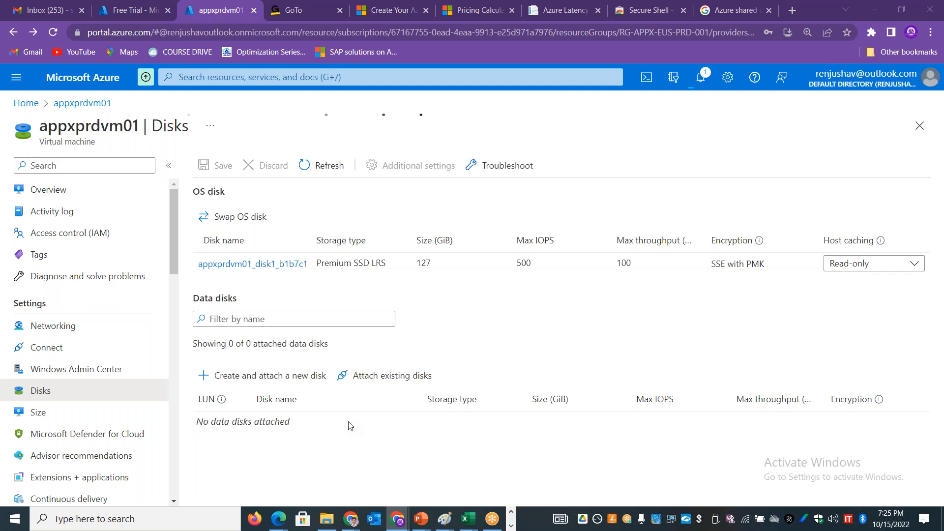
# Step: Switch to the remote desktop session, check the attached disks in Disk Management, and return to the Azure portal
pyautogui.hotkey('alt', 'Tab')
pyautogui.hotkey('alt', 'Tab')
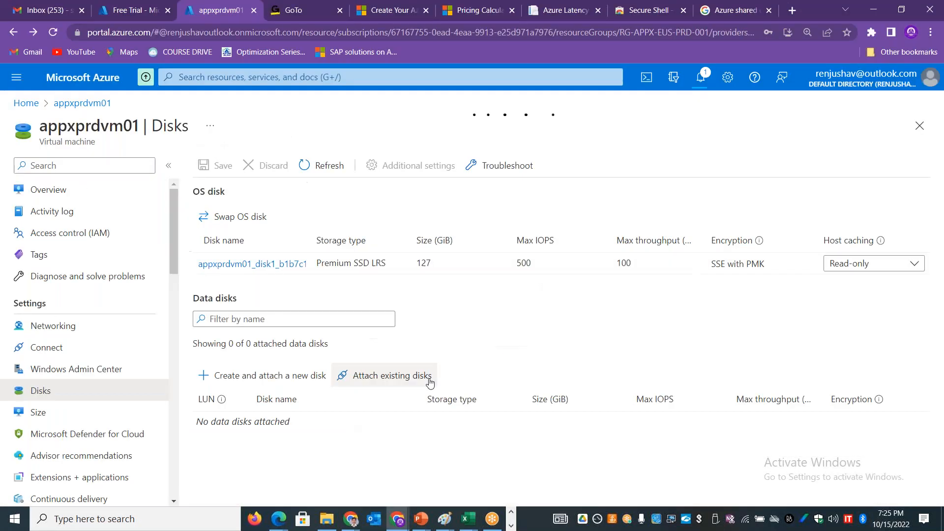
pyautogui.hotkey('alt', 'Tab')
pyautogui.press('Tab')
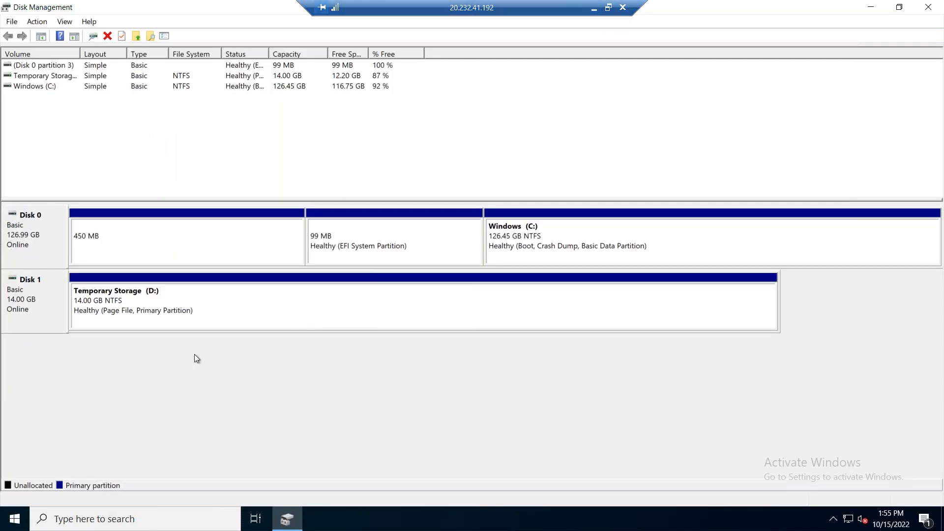
pyautogui.click(595, 7)
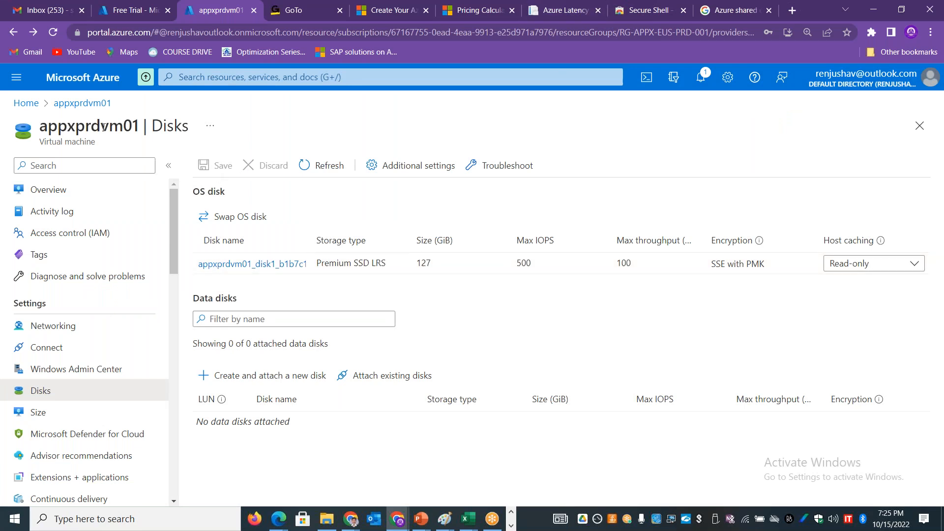
# Step: Open the Disks list from the portal home and check the owner of disk2
pyautogui.click(28, 104)
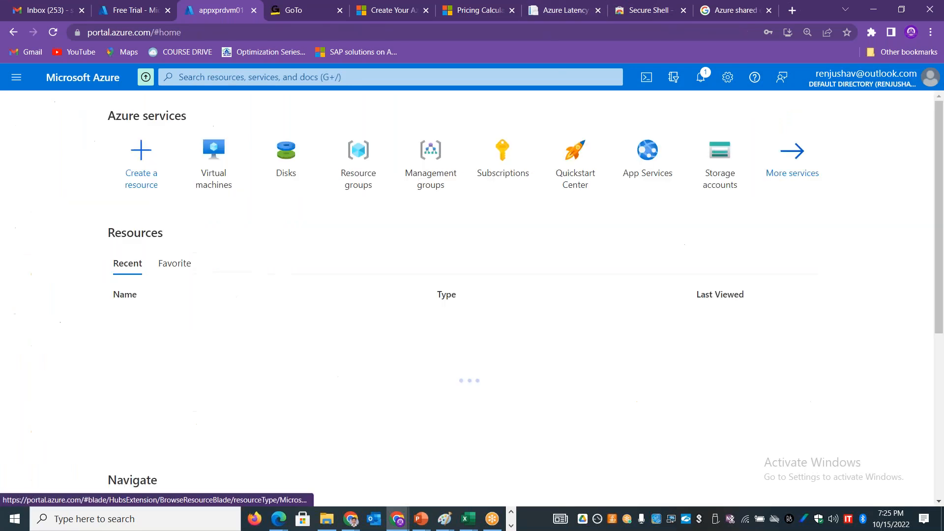
pyautogui.click(276, 140)
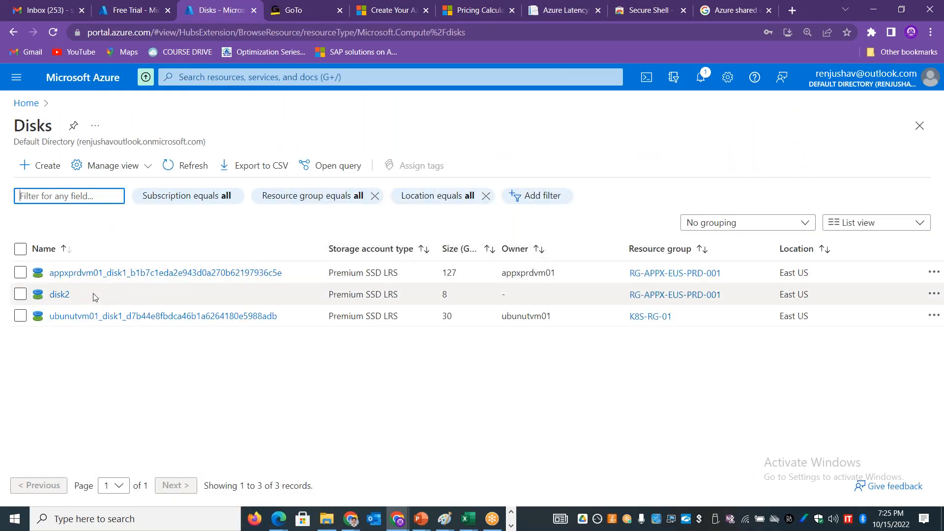
pyautogui.moveTo(98, 297); pyautogui.dragTo(48, 297)
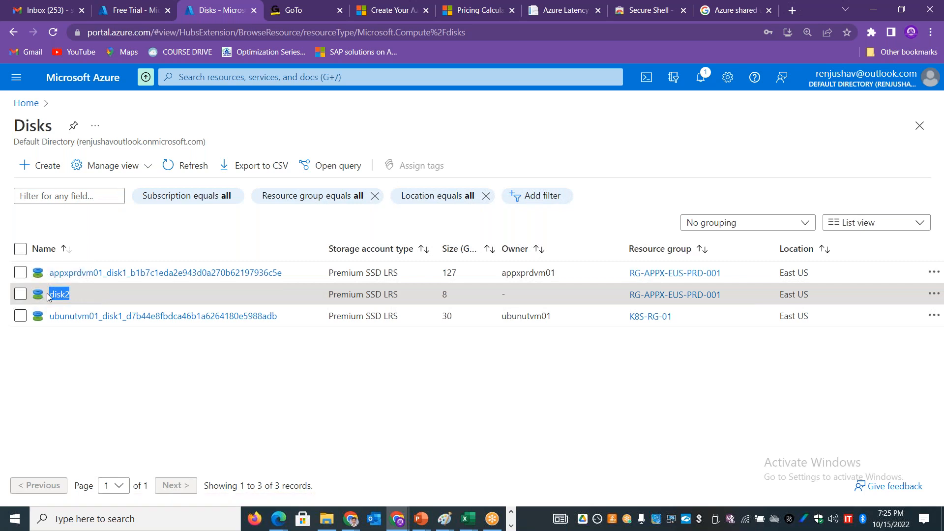
pyautogui.click(508, 298)
pyautogui.moveTo(507, 299); pyautogui.dragTo(503, 296)
# Step: Open disk2, check its disk state, and delete the disk
pyautogui.click(57, 294)
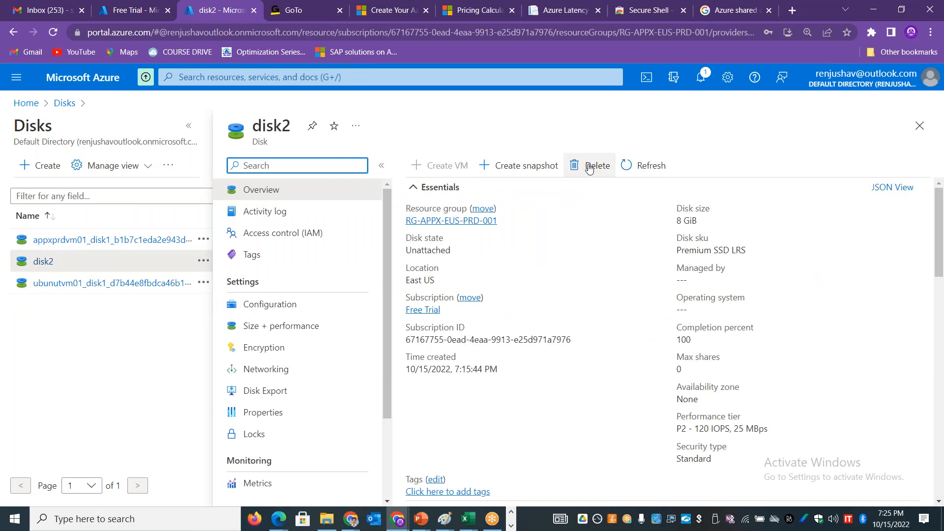
pyautogui.doubleClick(424, 251)
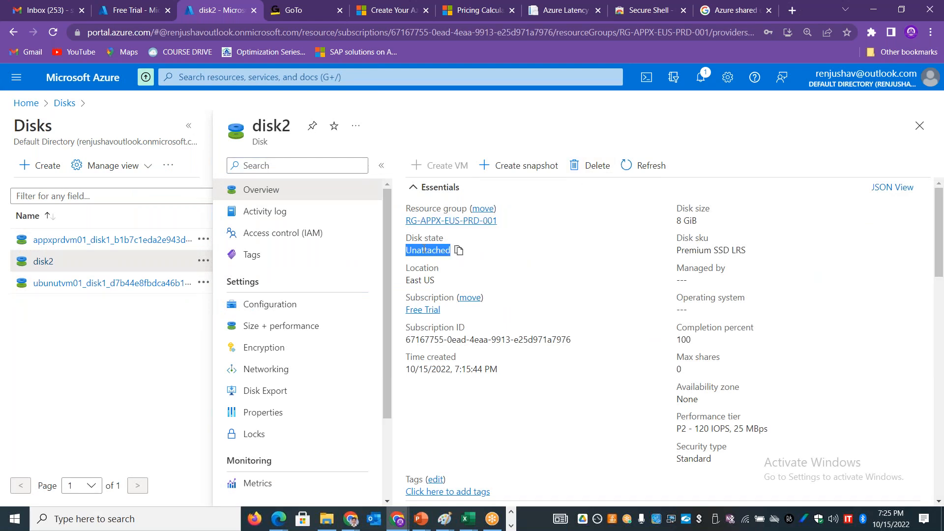
pyautogui.click(595, 165)
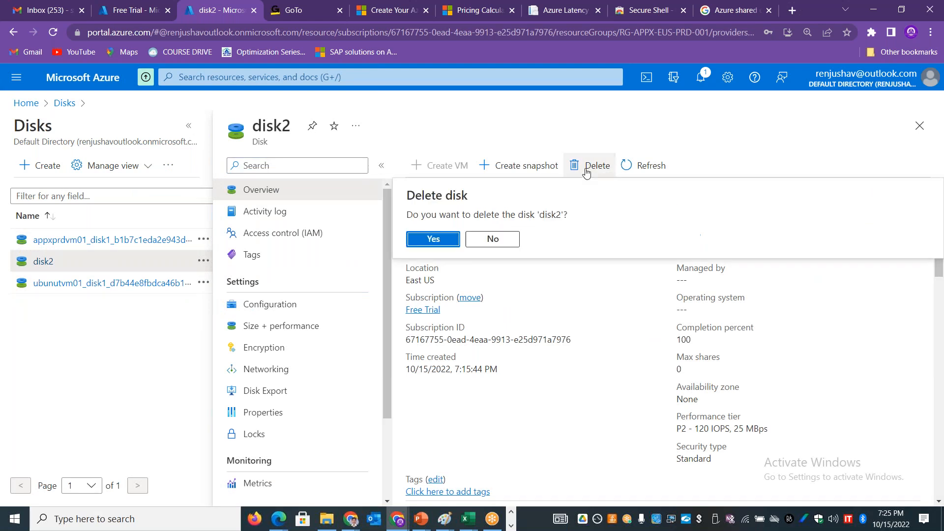
pyautogui.click(433, 239)
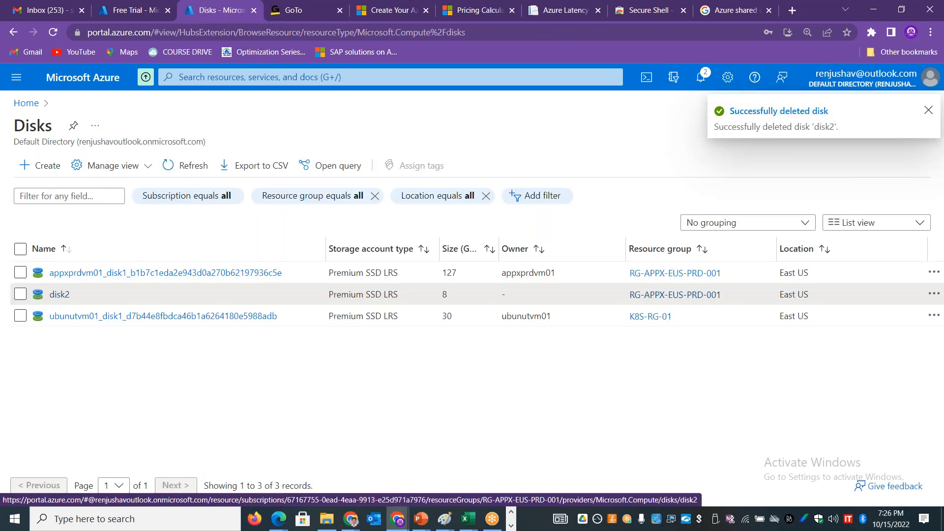
# Step: Go to the virtual machines list from the portal home and open the size and performance settings of appxprdvm01's OS disk
pyautogui.click(26, 103)
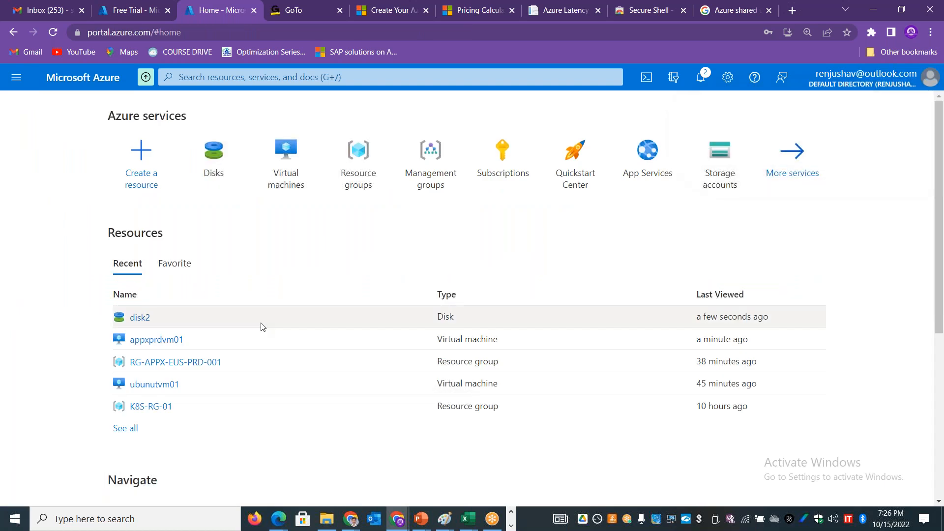
pyautogui.click(284, 172)
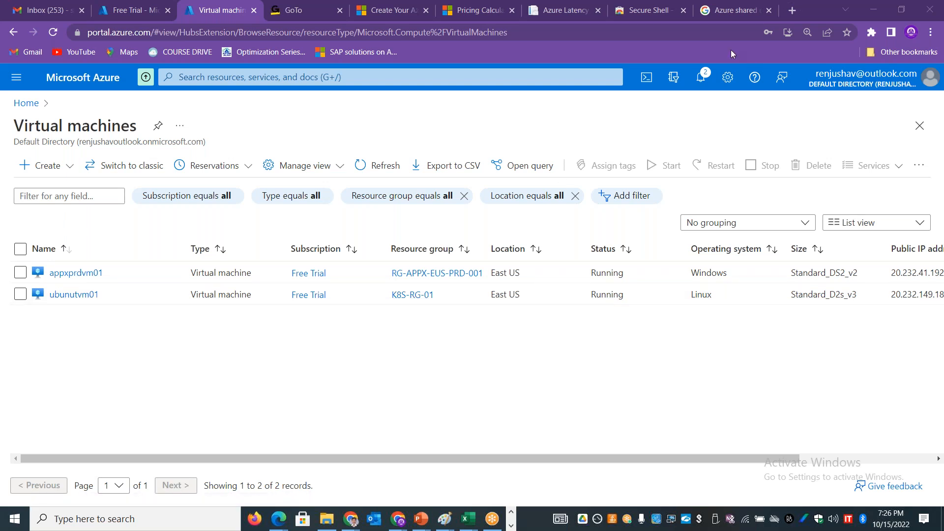
pyautogui.click(76, 272)
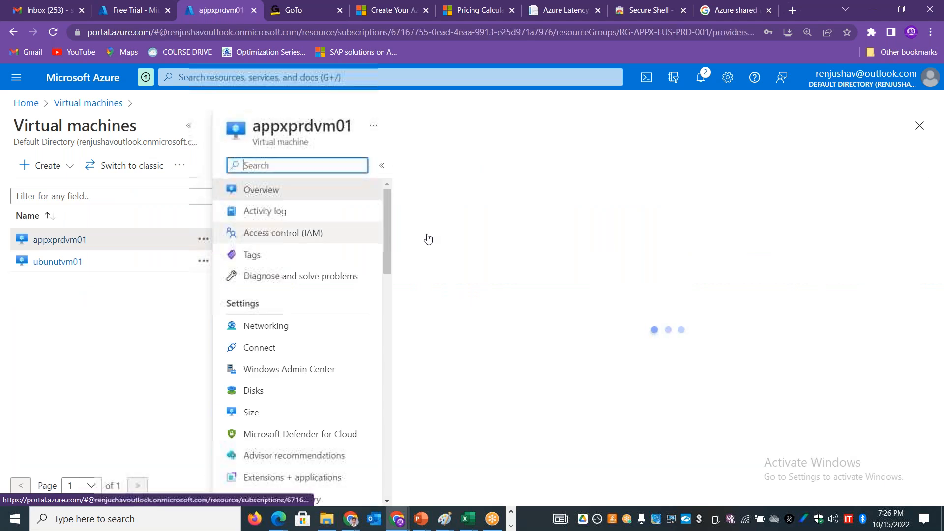
pyautogui.click(283, 398)
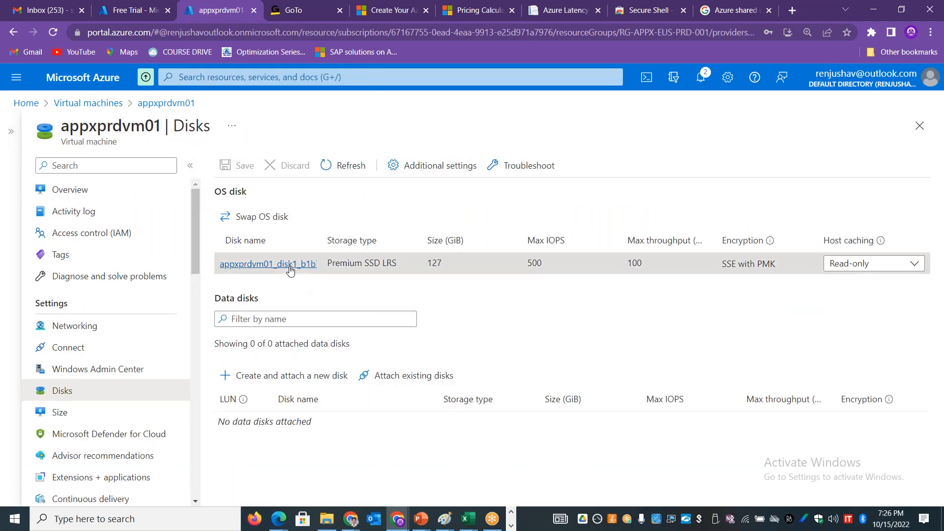
pyautogui.click(289, 265)
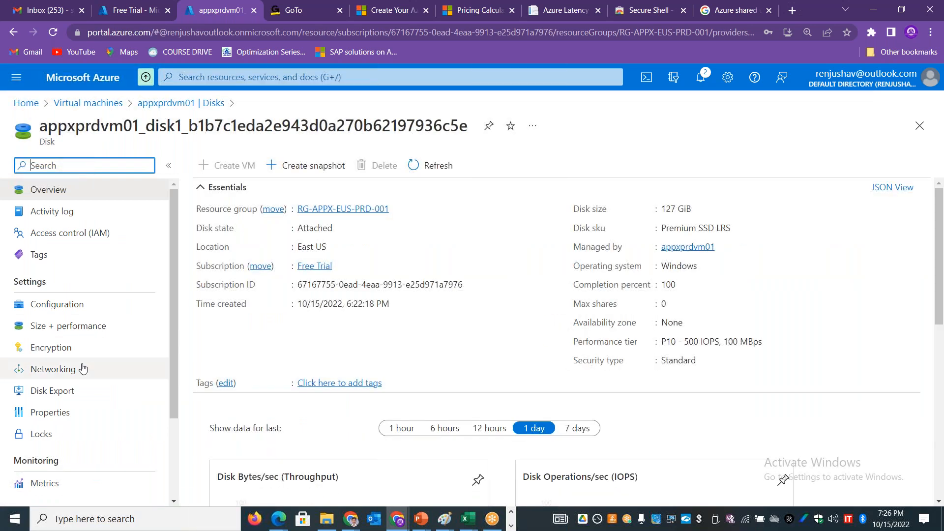
pyautogui.click(72, 326)
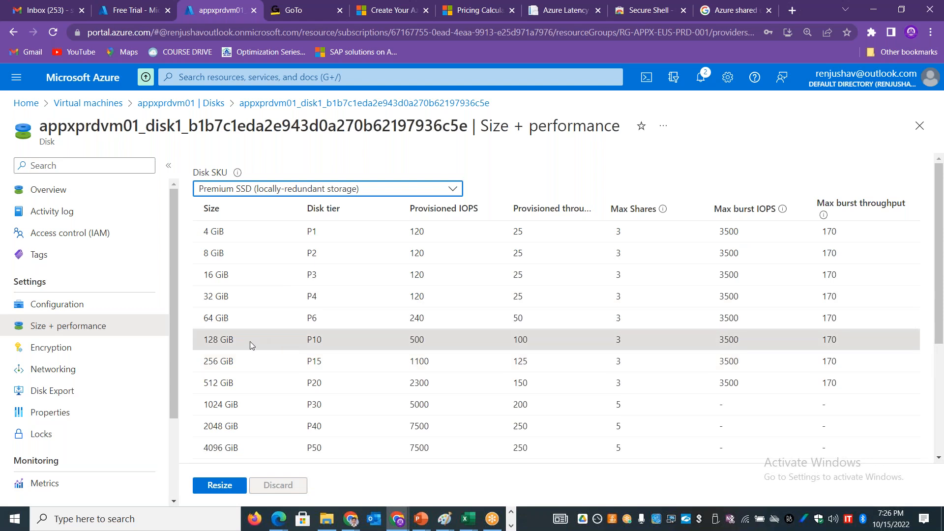
# Step: Try to resize the OS disk of appxprdvm01 to the 256 GiB P15 tier
pyautogui.moveTo(203, 343); pyautogui.dragTo(234, 342)
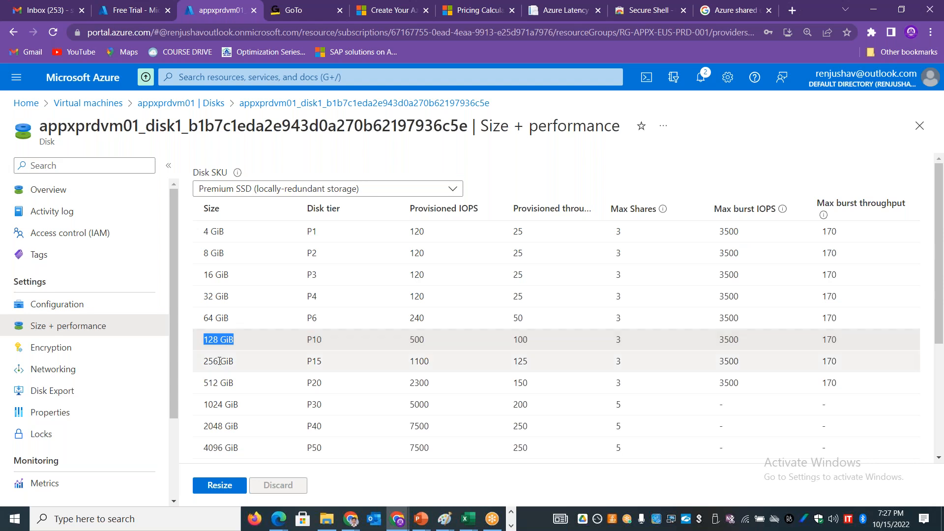
pyautogui.moveTo(237, 364); pyautogui.dragTo(249, 385)
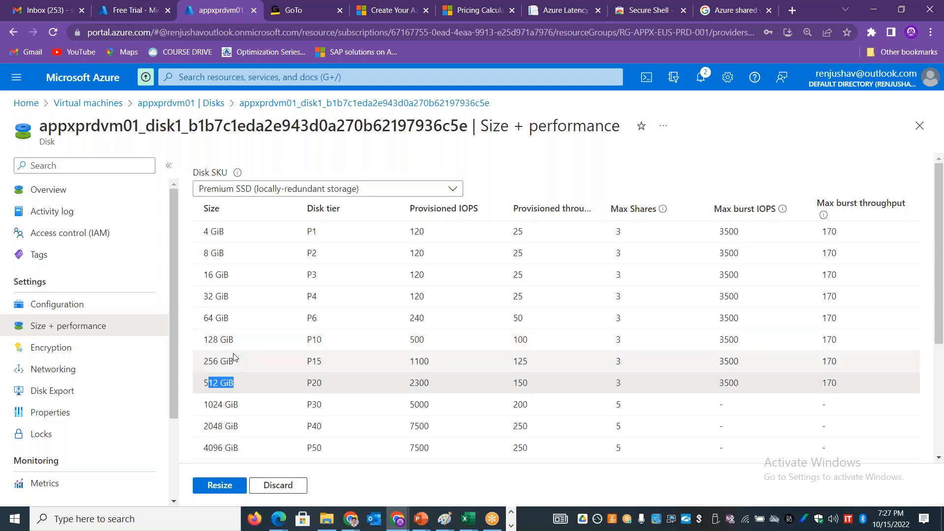
pyautogui.moveTo(212, 360); pyautogui.dragTo(214, 356)
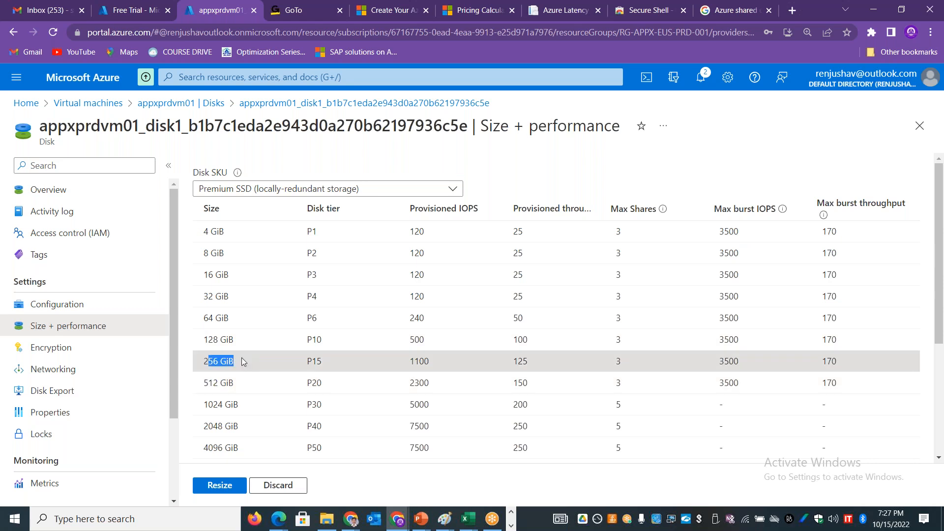
pyautogui.click(260, 361)
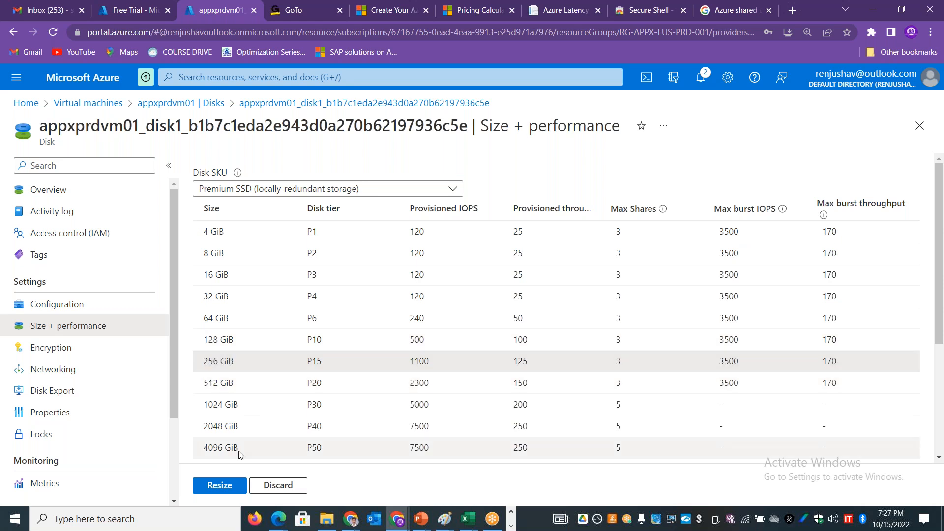
pyautogui.click(222, 487)
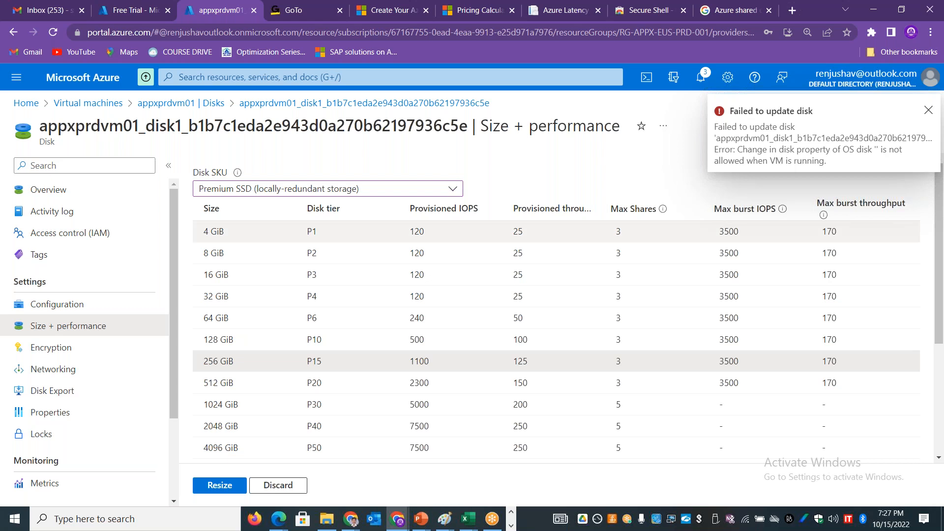
# Step: Return to the virtual machines list, stop appxprdvm01, and dismiss the Remote Desktop disconnection message
pyautogui.click(118, 104)
pyautogui.click(528, 103)
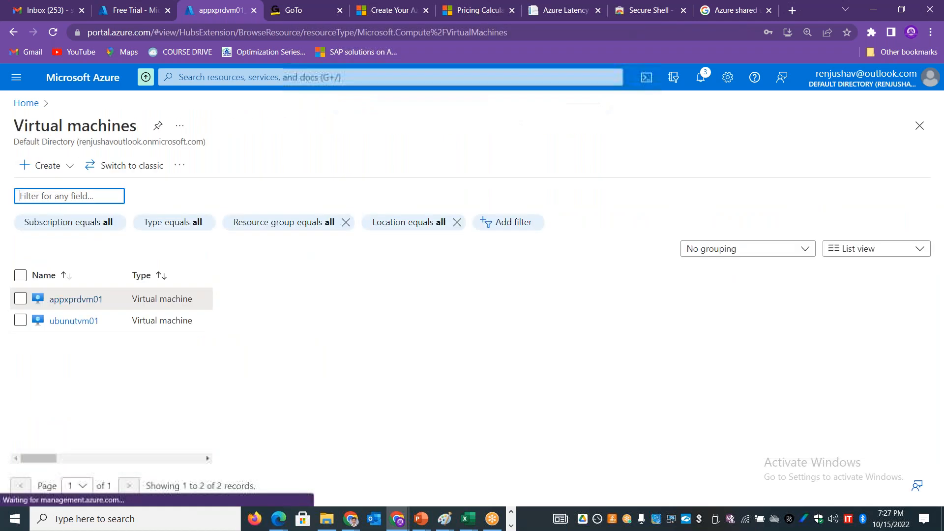
pyautogui.click(20, 273)
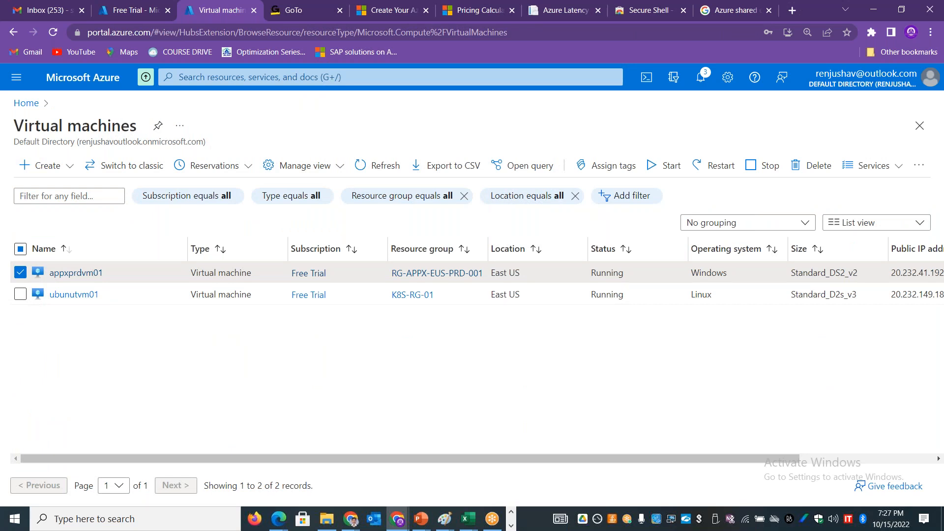
pyautogui.click(758, 170)
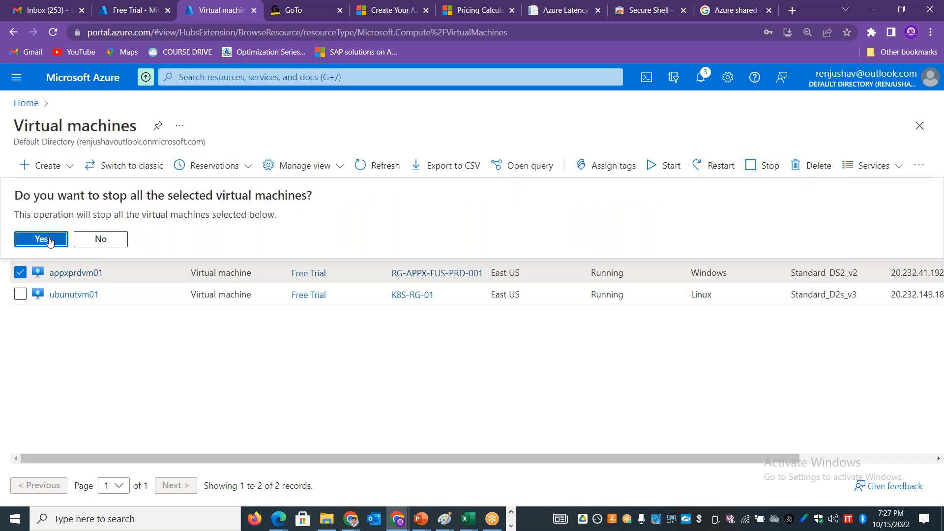
pyautogui.click(50, 240)
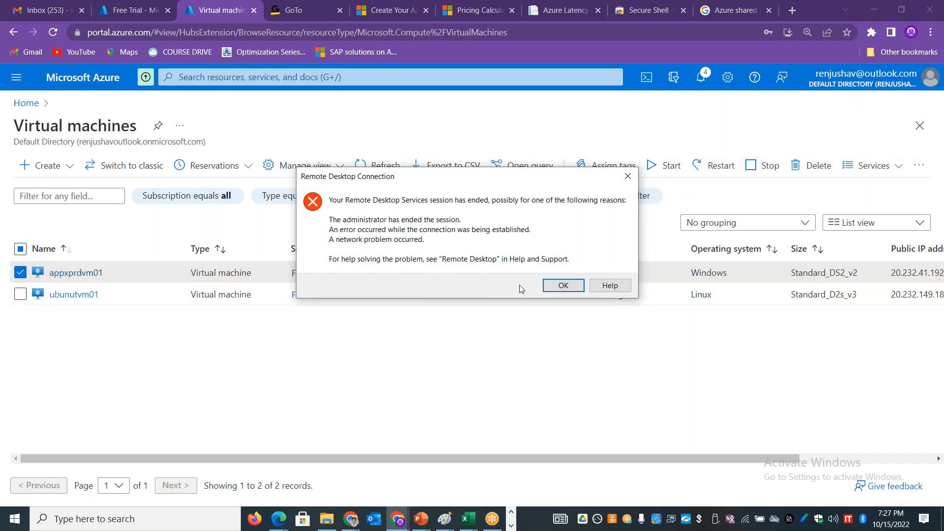
pyautogui.click(553, 290)
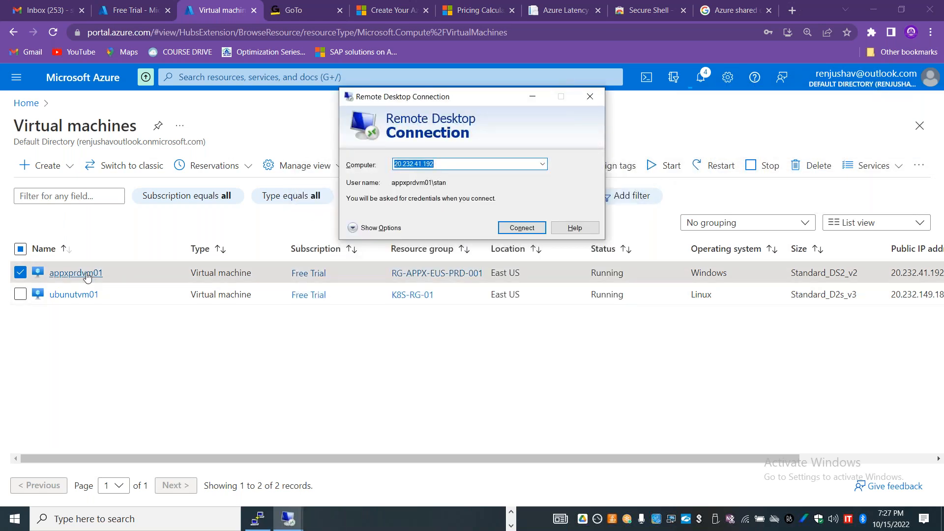
# Step: Open the overview of appxprdvm01 and refresh it repeatedly to check the virtual machine's status
pyautogui.click(87, 277)
pyautogui.click(59, 273)
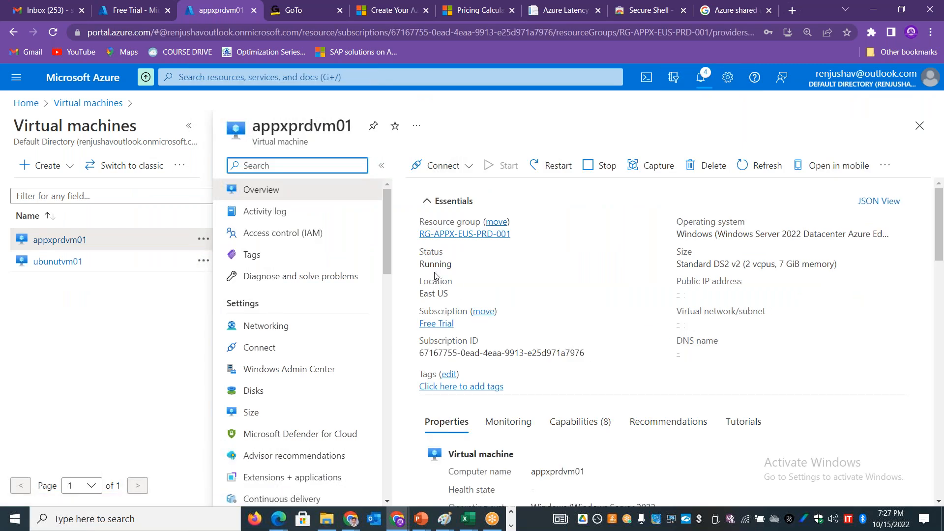
pyautogui.doubleClick(435, 264)
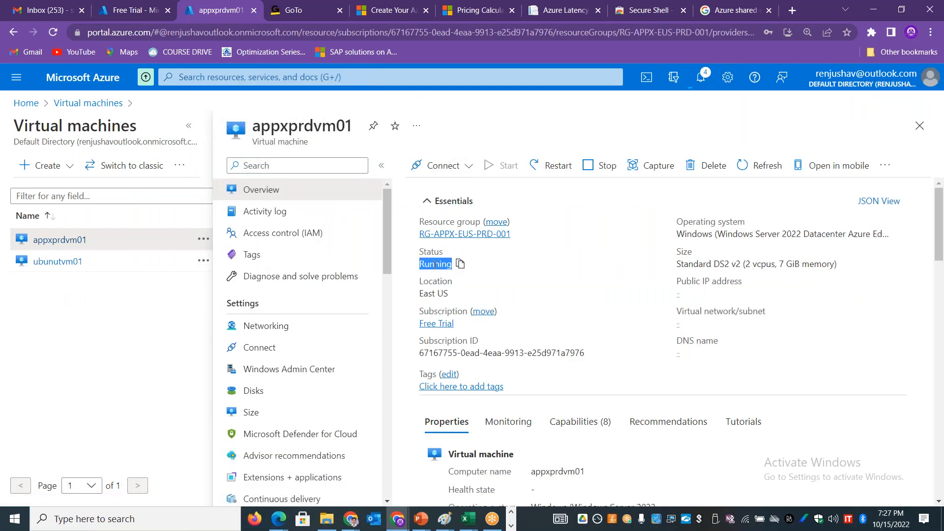
pyautogui.click(765, 167)
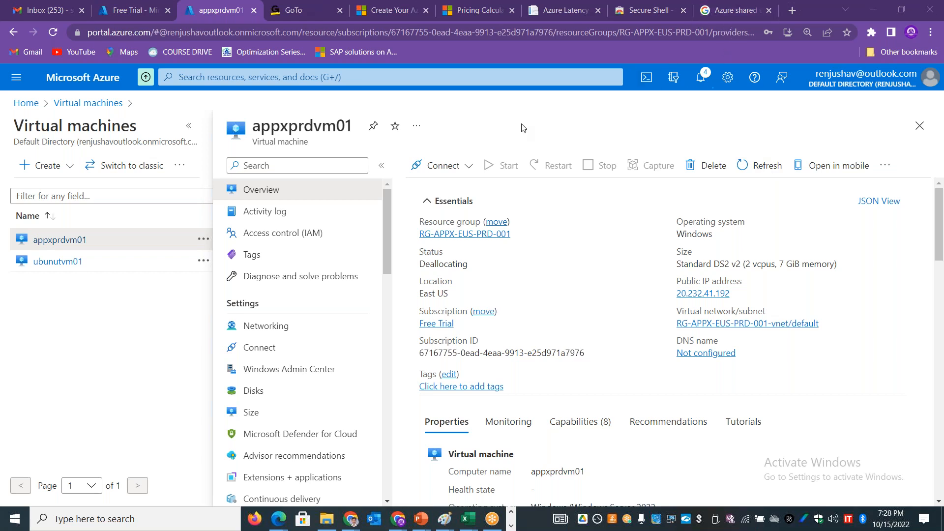
pyautogui.click(189, 126)
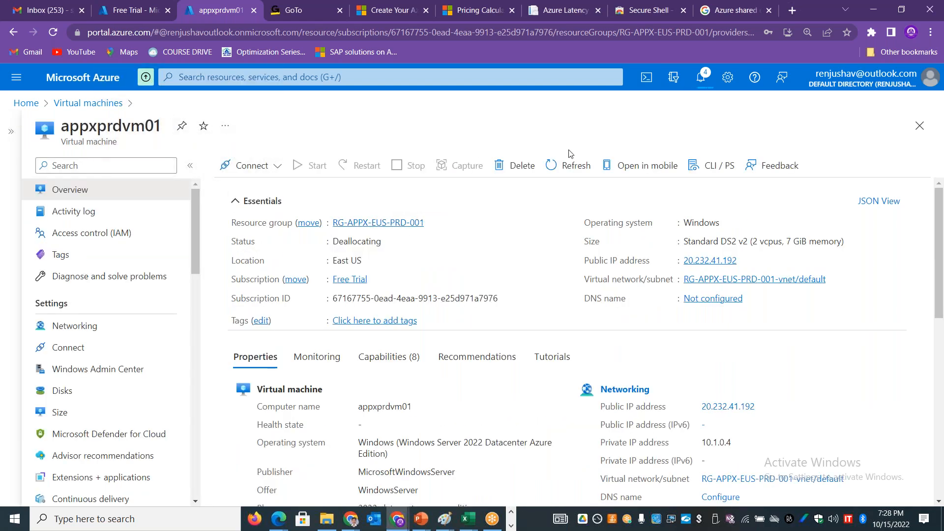
pyautogui.click(567, 166)
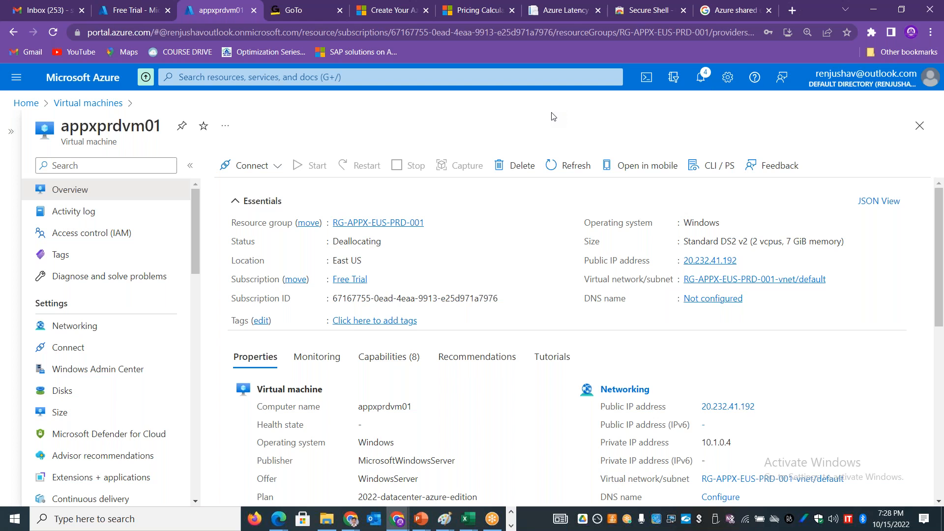
pyautogui.click(568, 166)
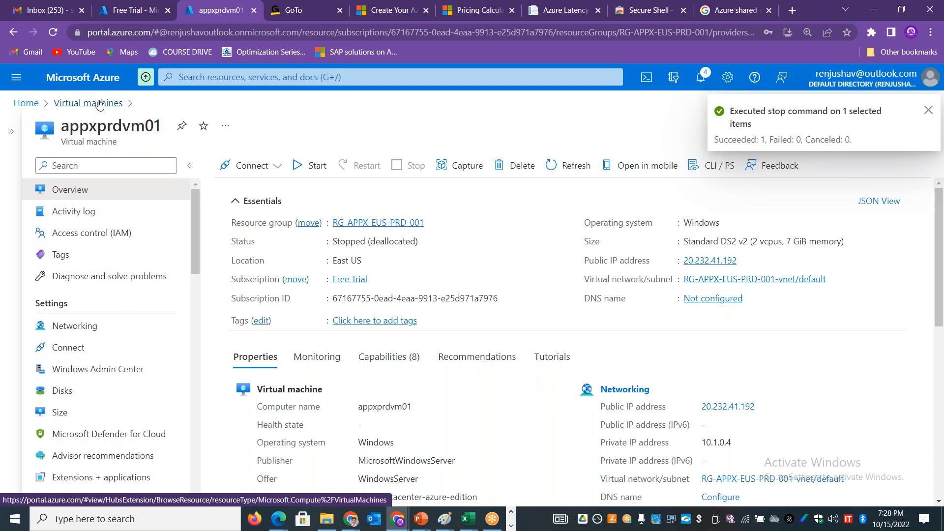
# Step: Go back to the virtual machines list and reopen the disk settings of appxprdvm01
pyautogui.click(100, 104)
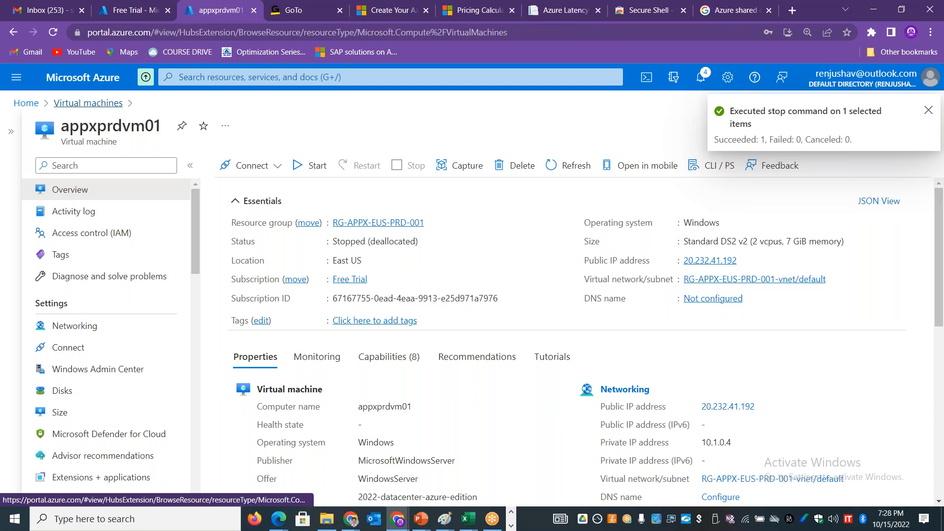
pyautogui.click(202, 78)
pyautogui.write('disk')
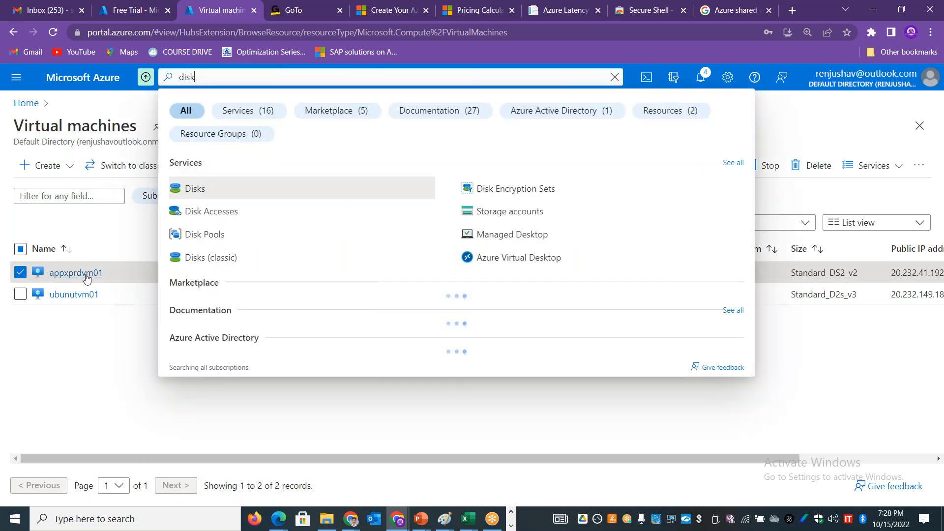
pyautogui.click(83, 273)
pyautogui.click(278, 390)
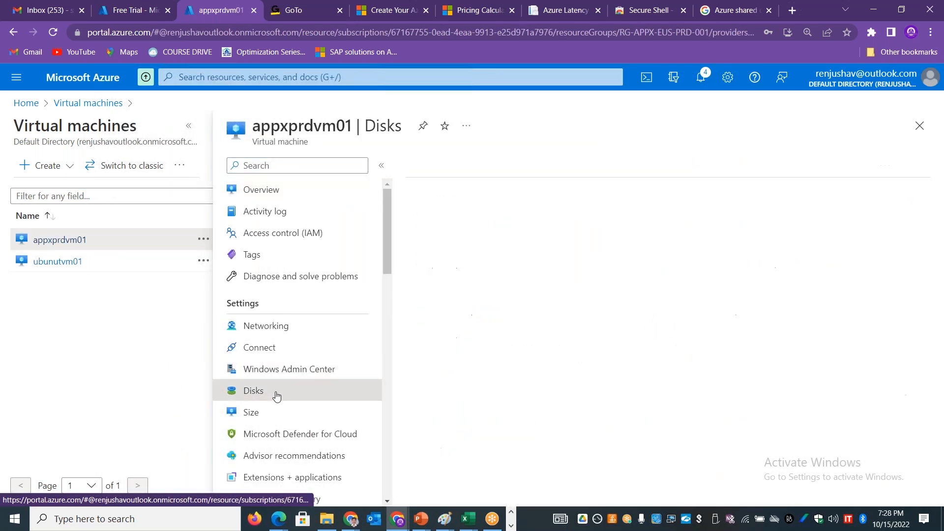
# Step: Open the OS disk of the stopped appxprdvm01 and resize it to 256 GiB, tier P15
pyautogui.click(471, 265)
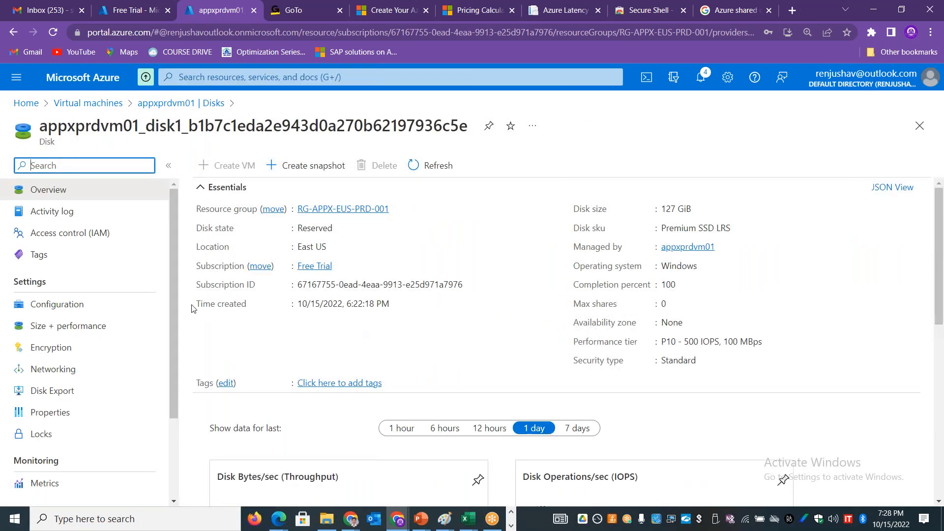
pyautogui.click(99, 327)
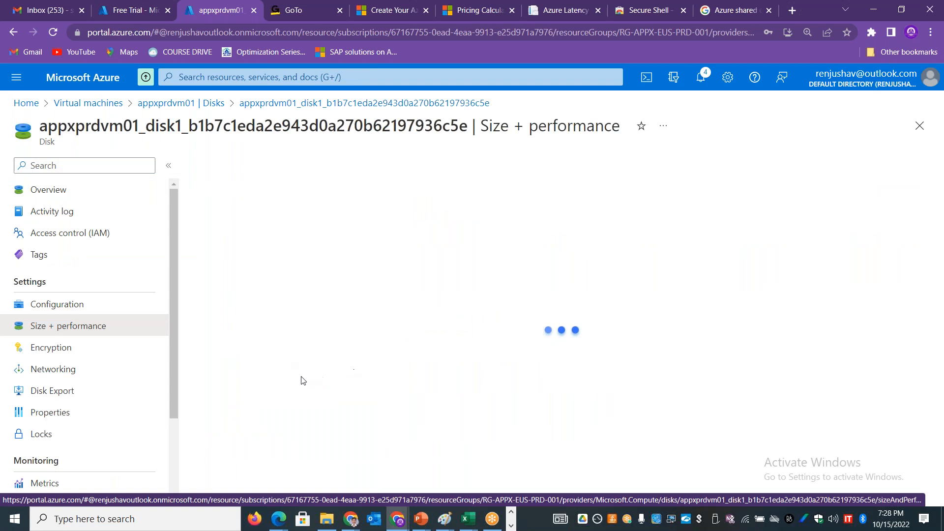
pyautogui.click(227, 361)
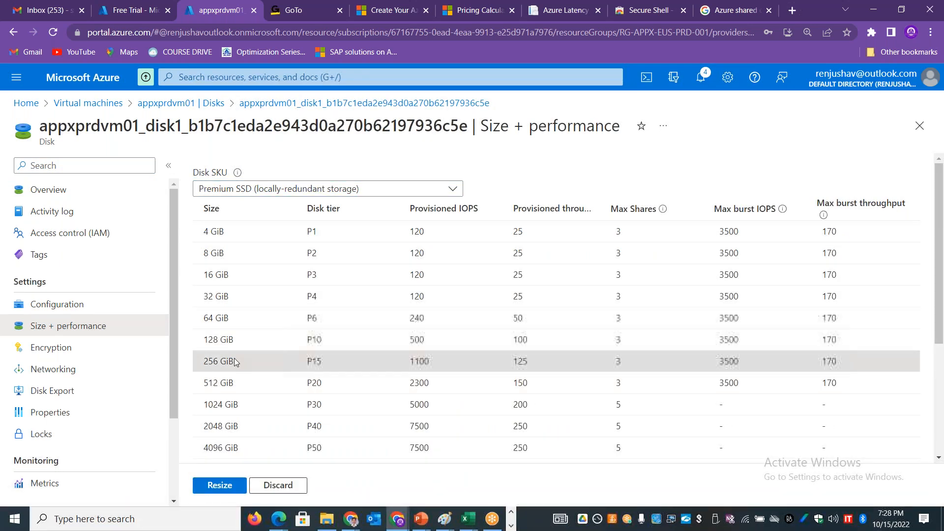
pyautogui.click(220, 486)
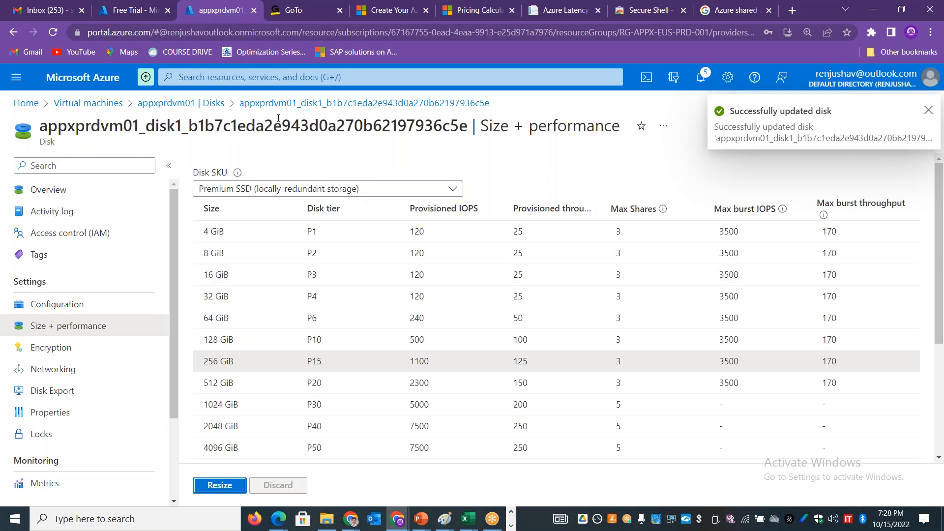
# Step: Check the OS disk resize of appxprdvm01 in its overview, the notifications and its disk settings
pyautogui.click(197, 104)
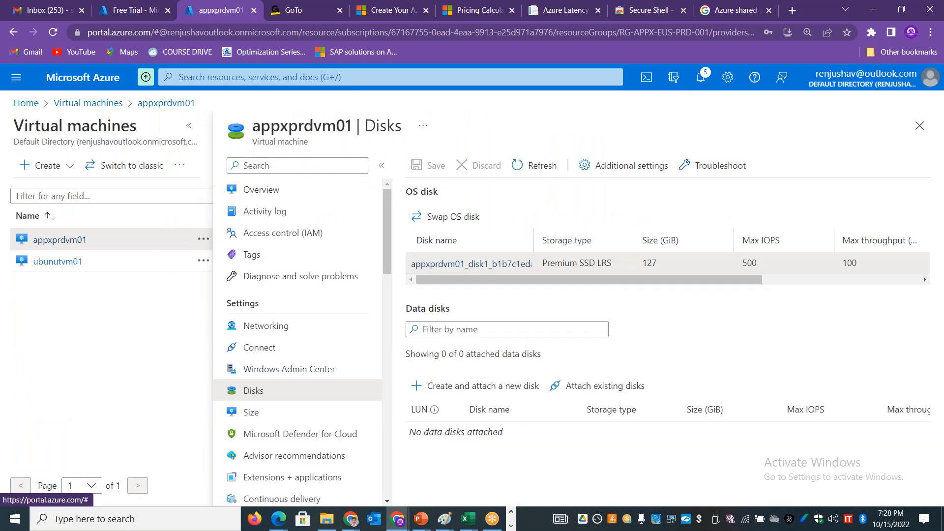
pyautogui.click(278, 192)
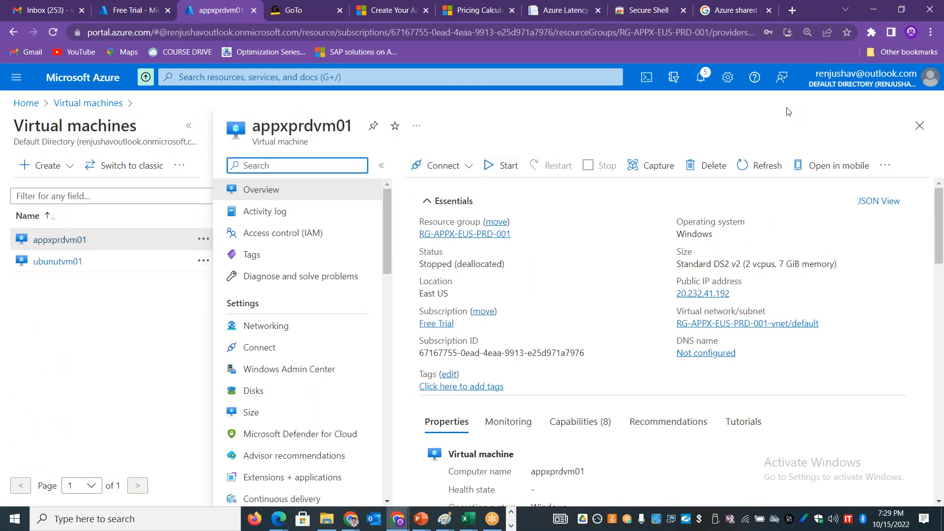
pyautogui.click(700, 80)
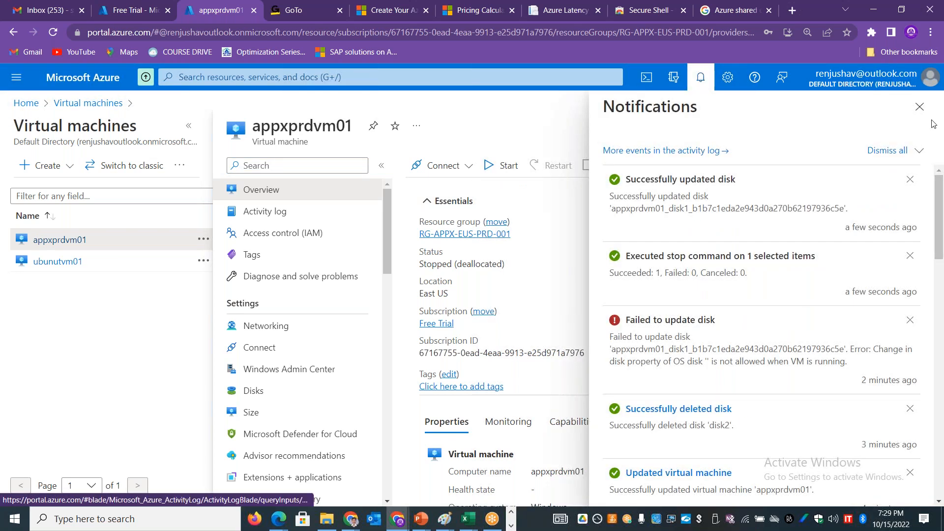
pyautogui.click(920, 107)
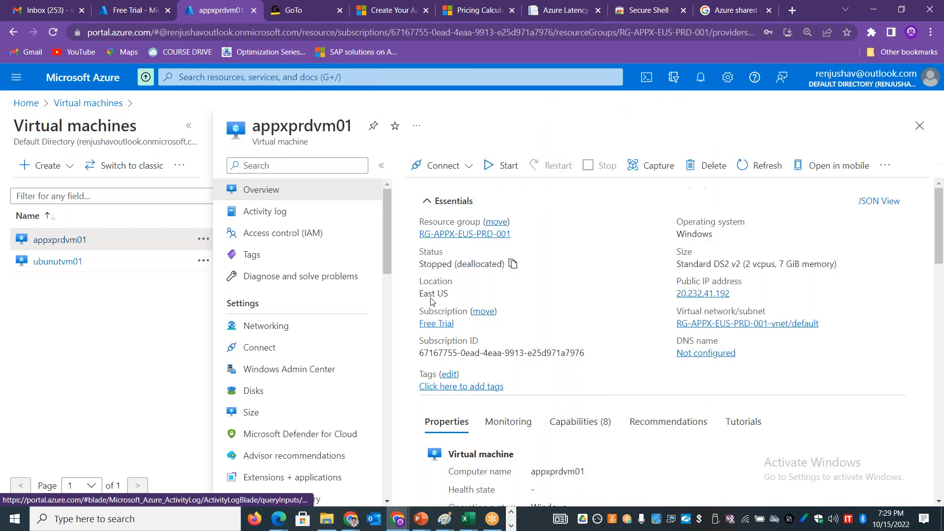
pyautogui.click(269, 397)
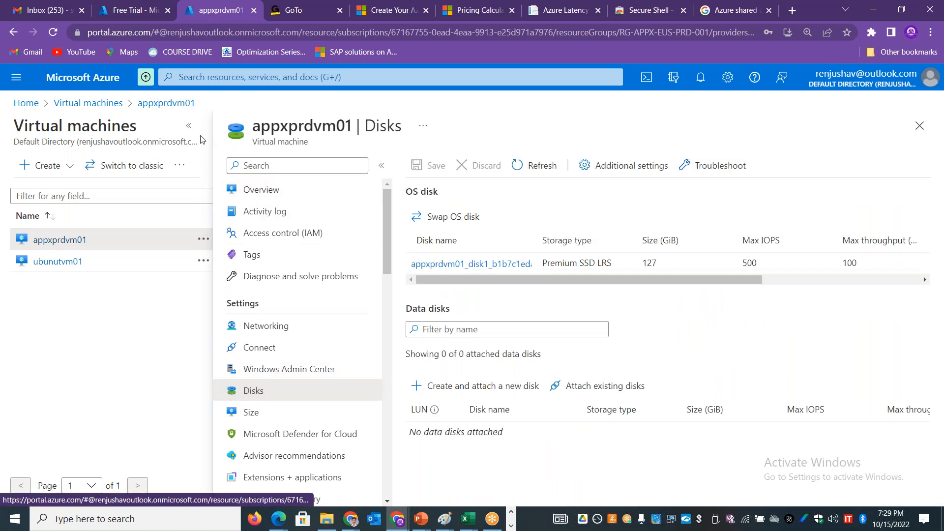
pyautogui.click(188, 126)
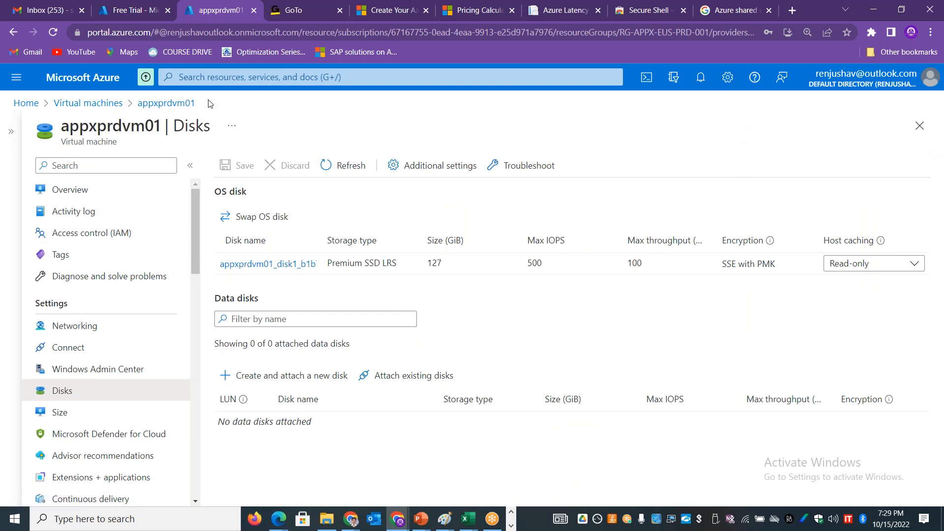
# Step: Reopen appxprdvm01 from the virtual machines list and start it, with its overview shown at full width
pyautogui.click(105, 104)
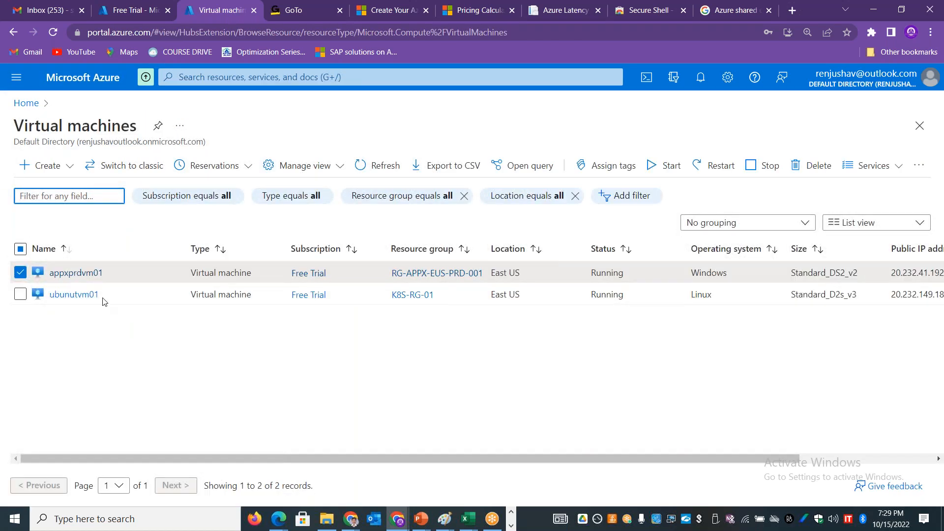
pyautogui.click(79, 273)
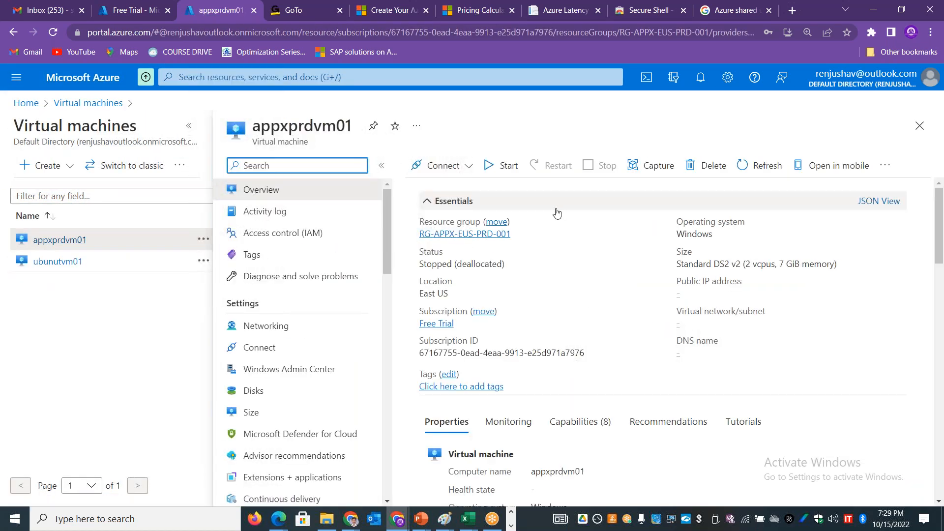
pyautogui.click(503, 168)
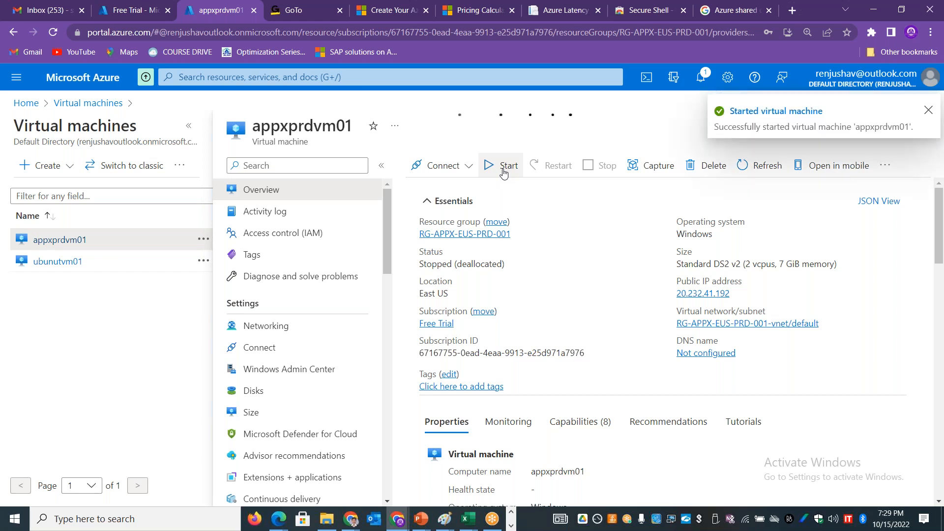
pyautogui.click(188, 126)
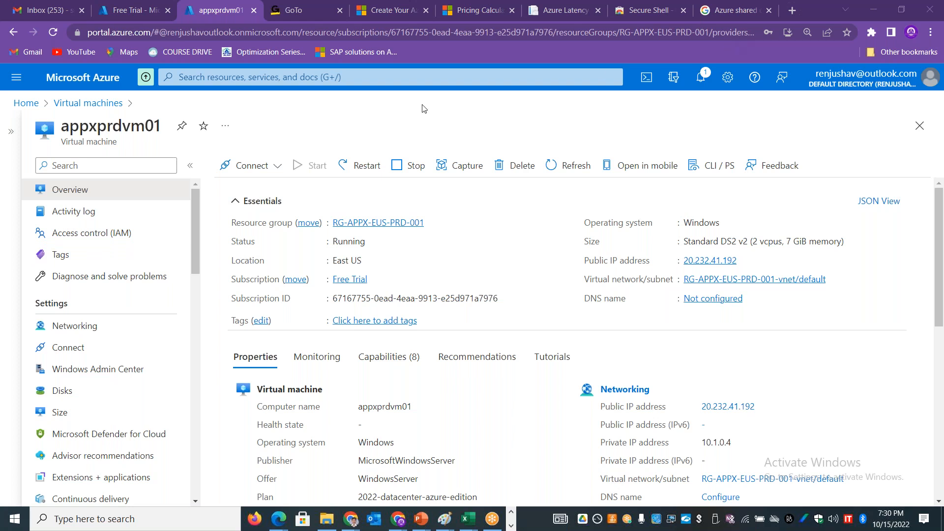
# Step: Return to the virtual machines list, deselect appxprdvm01 and begin creating a new Azure virtual machine
pyautogui.click(68, 104)
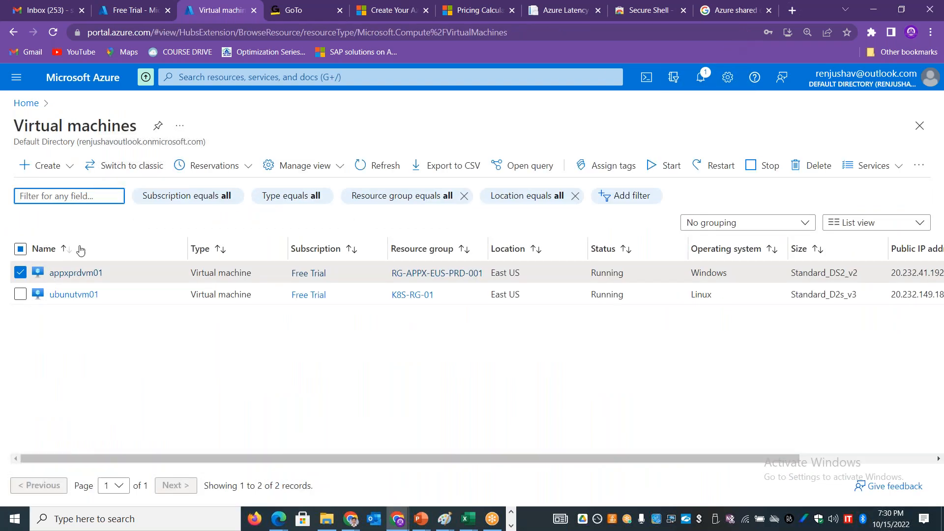
pyautogui.click(22, 274)
pyautogui.click(67, 164)
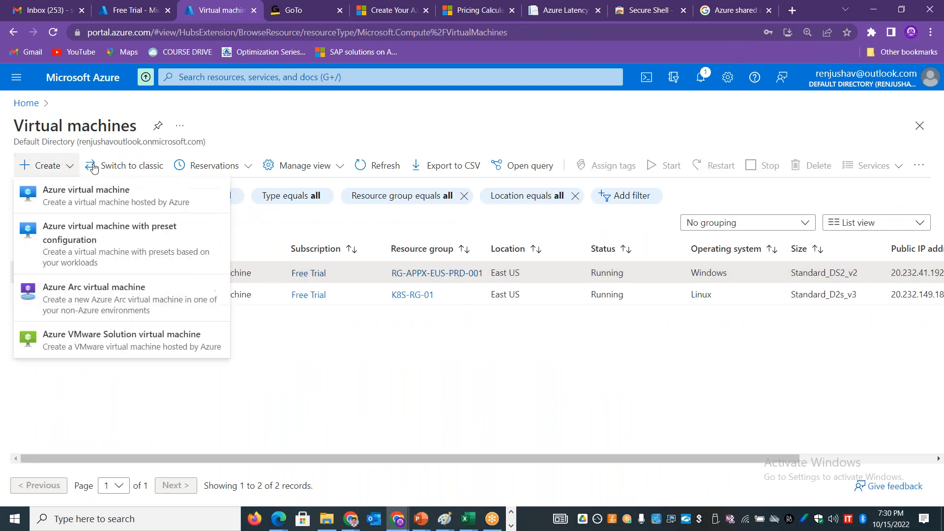
pyautogui.click(96, 198)
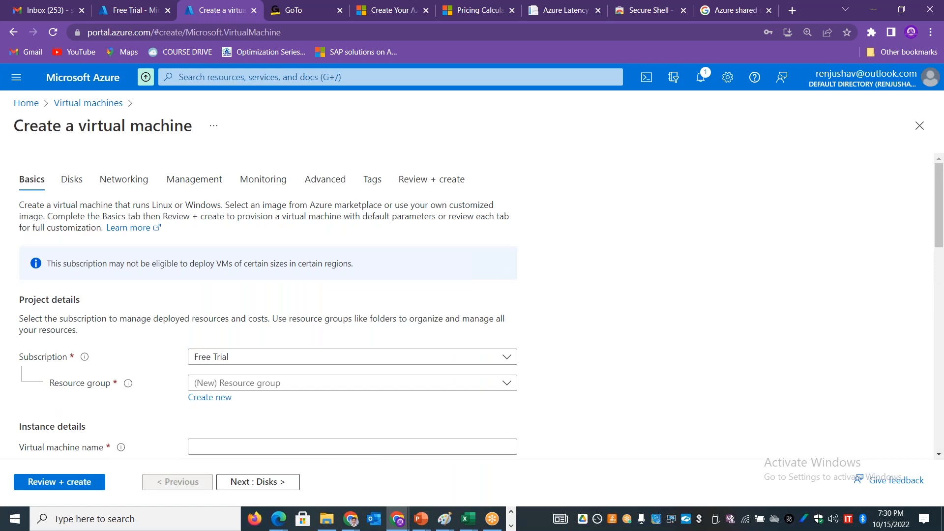
# Step: Assign the new virtual machine to the existing resource group RG-APPX-EUS-PRD-001 and activate its name field
pyautogui.moveTo(939, 207); pyautogui.dragTo(939, 246)
pyautogui.click(471, 220)
pyautogui.click(471, 220)
pyautogui.click(455, 250)
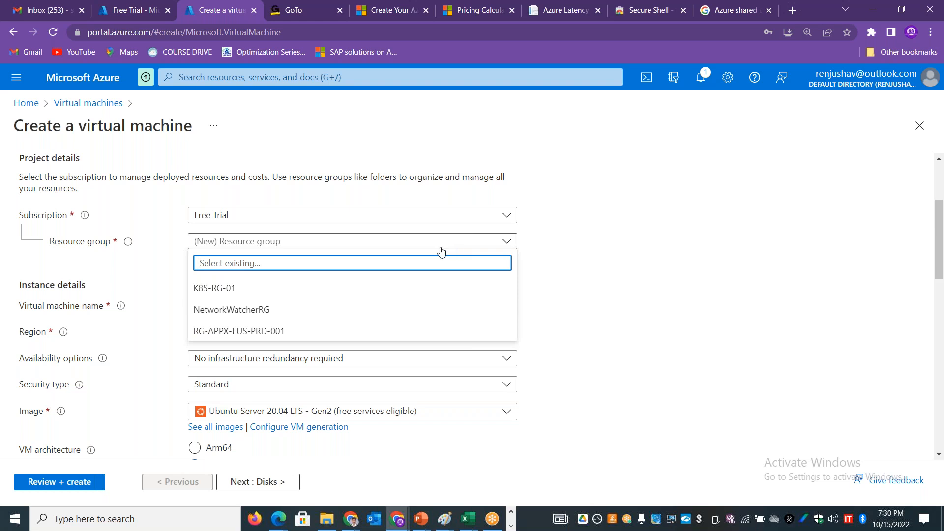
pyautogui.click(268, 331)
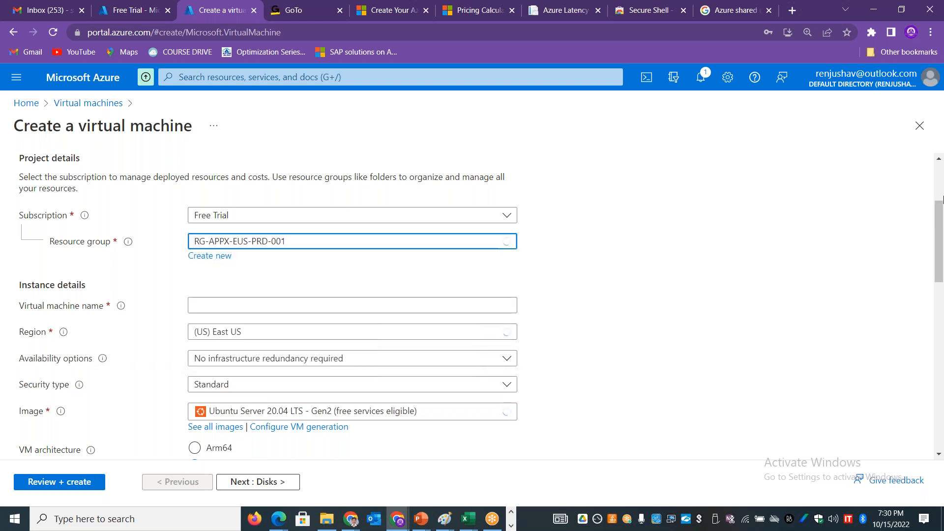
pyautogui.scroll(-1, 939, 221)
pyautogui.click(310, 254)
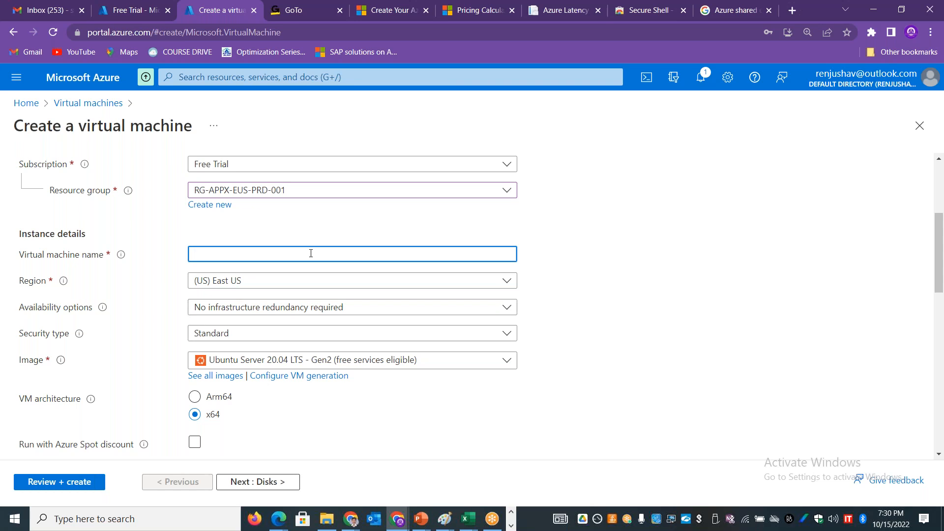
# Step: Open a new blank Paint window and switch back to the virtual machine creation form in the browser
pyautogui.hotkey('alt', 'Tab')
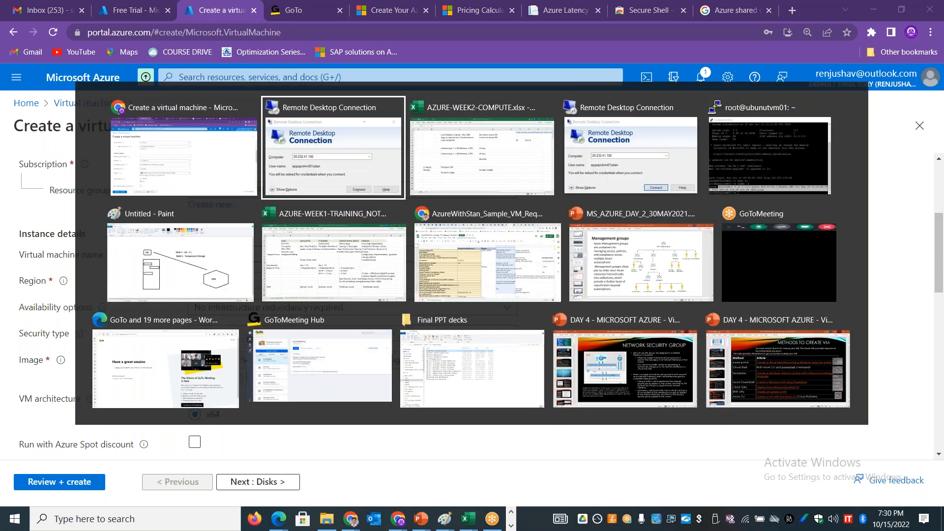
pyautogui.press('Escape')
pyautogui.press('super+r')
pyautogui.write('mstsc')
pyautogui.press('Return')
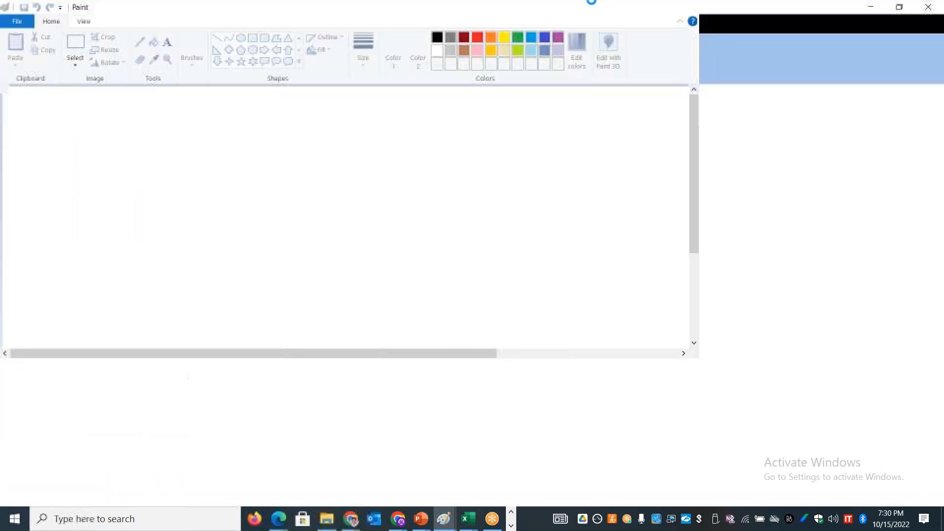
pyautogui.doubleClick(697, 12)
pyautogui.hotkey('alt', 'Tab')
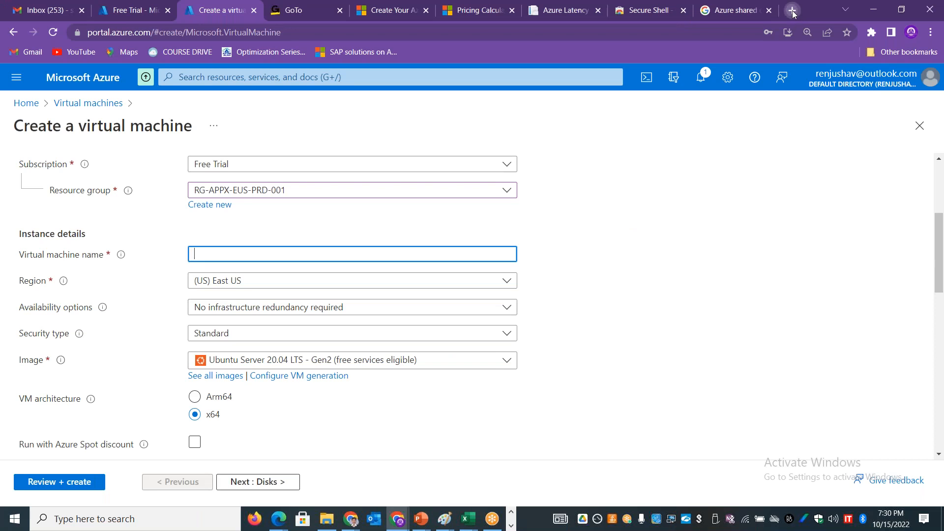
# Step: Search Google in a new browser tab for "datacenter rack server rack" and show the image results
pyautogui.click(792, 10)
pyautogui.write('datacenter rank')
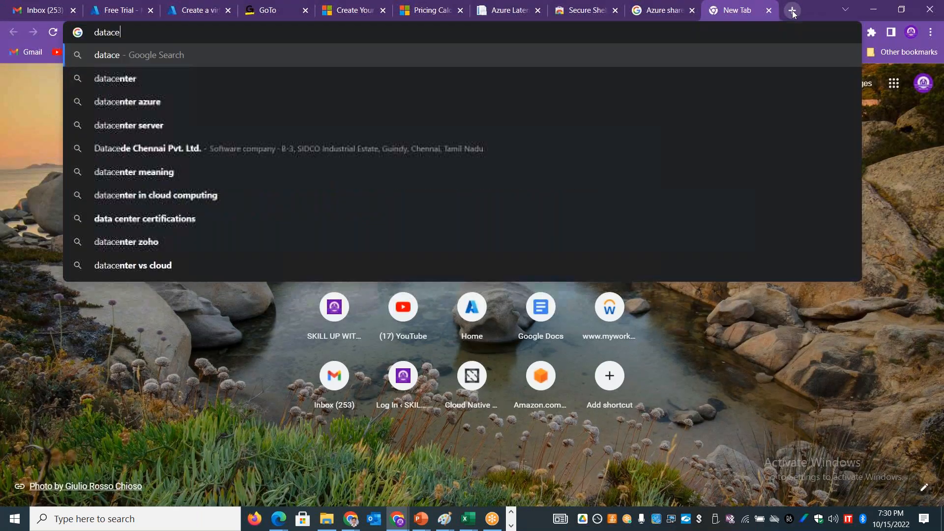
pyautogui.press('BackSpace')
pyautogui.press('BackSpace')
pyautogui.write('ck ')
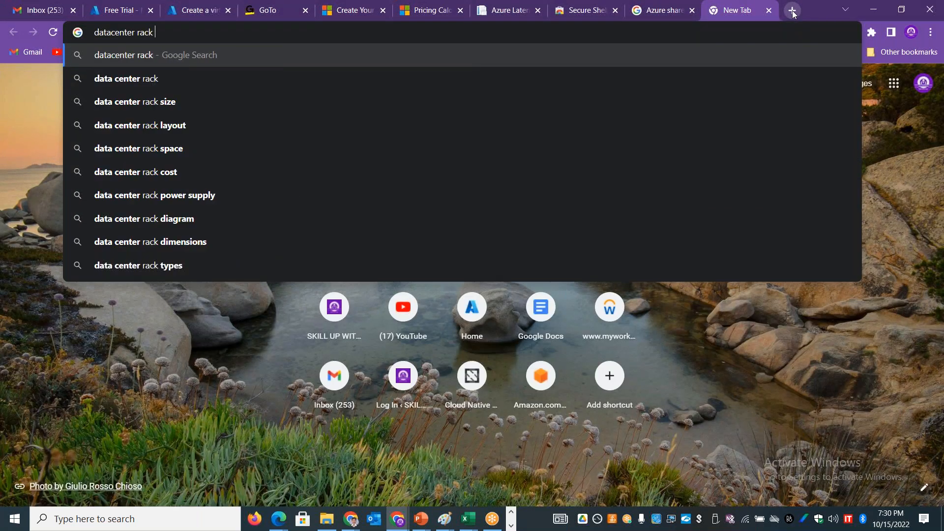
pyautogui.write('server rack')
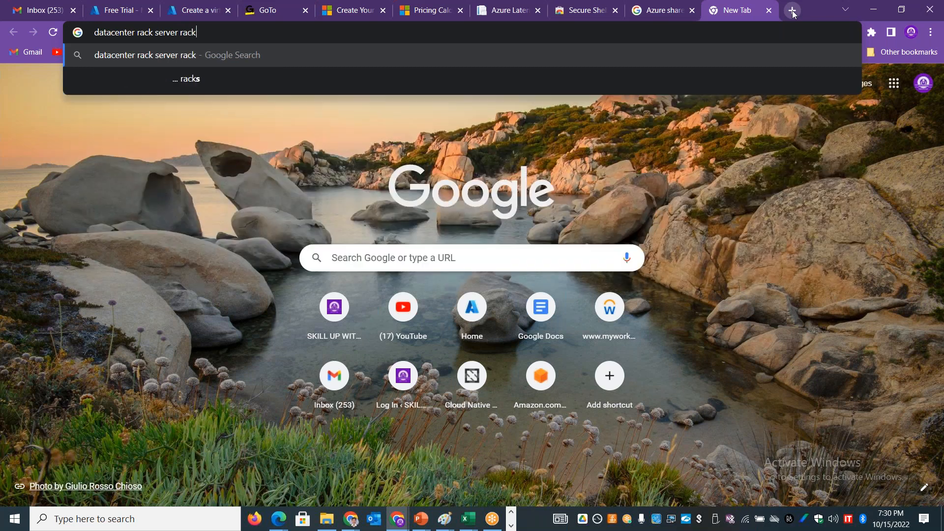
pyautogui.press('Return')
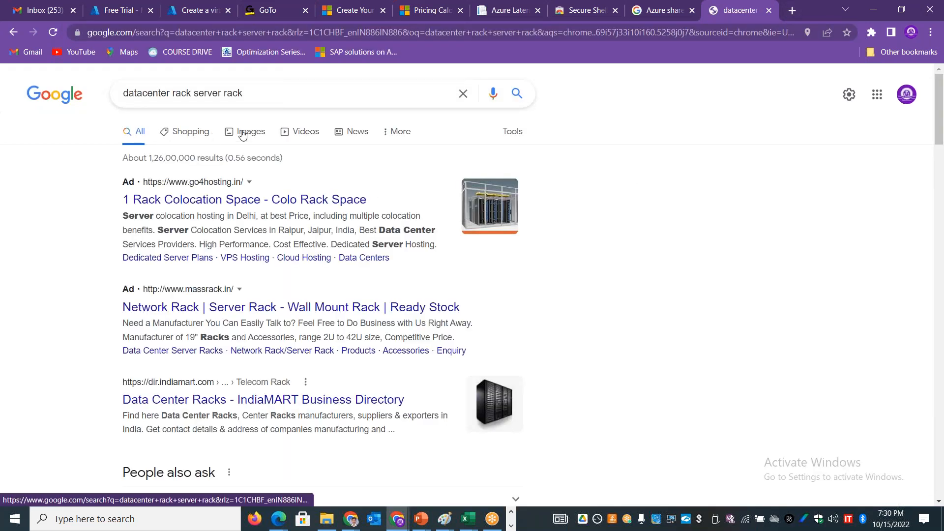
pyautogui.click(244, 136)
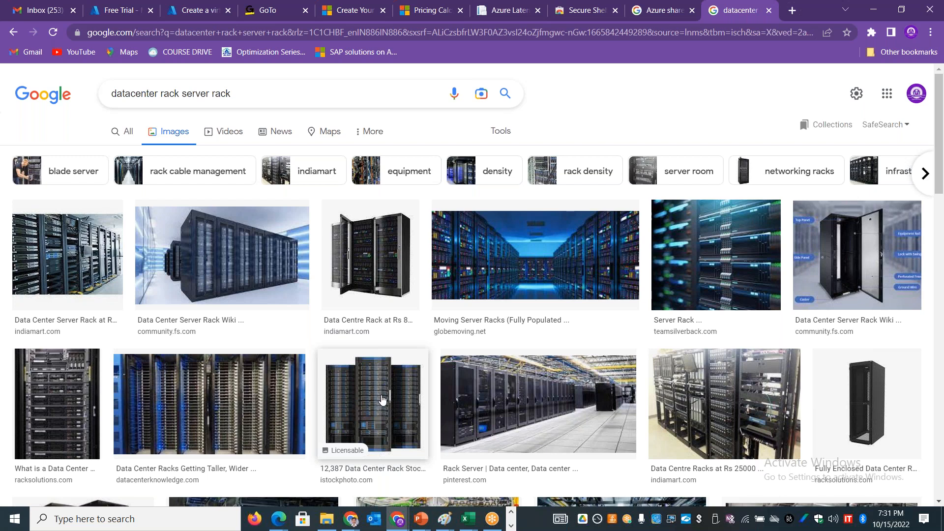
pyautogui.hotkey('alt', 'Tab')
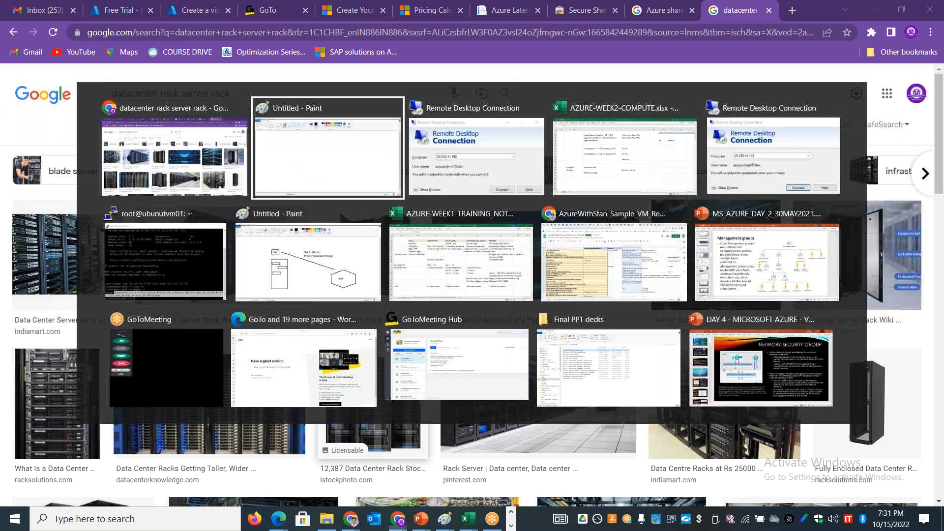
pyautogui.hotkey('alt', 'shift', 'Tab')
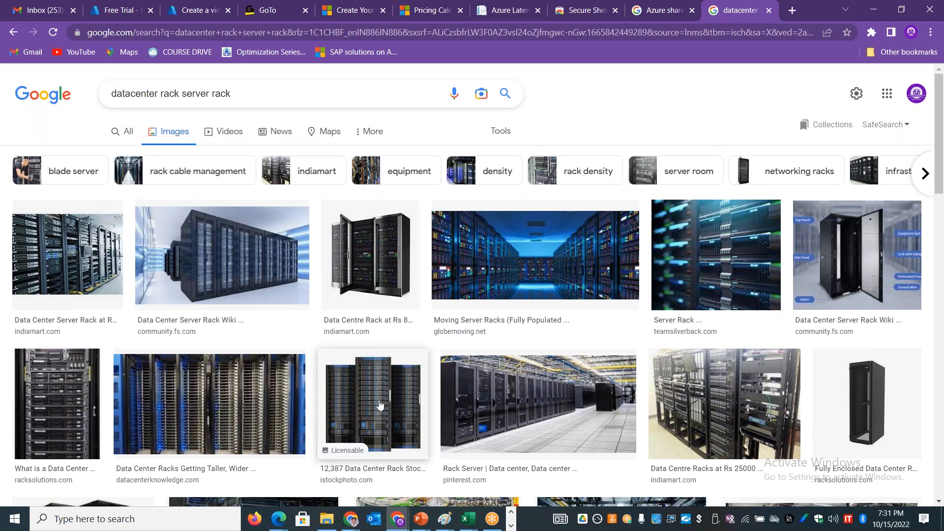
pyautogui.hotkey('alt', 'Tab')
pyautogui.hotkey('alt', 'Tab')
pyautogui.hotkey('alt', 'shift', 'Tab')
pyautogui.hotkey('alt', 'shift', 'Tab')
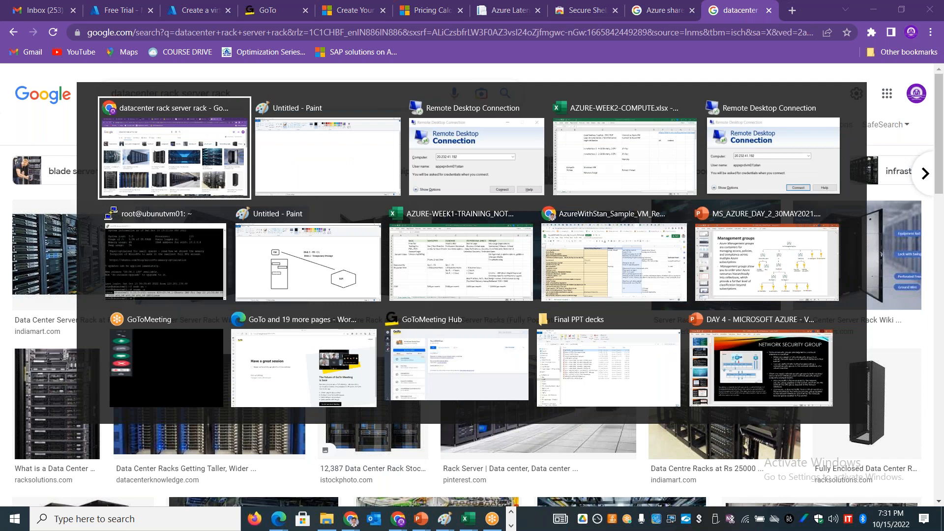
# Step: Return to the virtual machine creation form, set the availability option to Availability set and activate the virtual machine name field
pyautogui.click(201, 10)
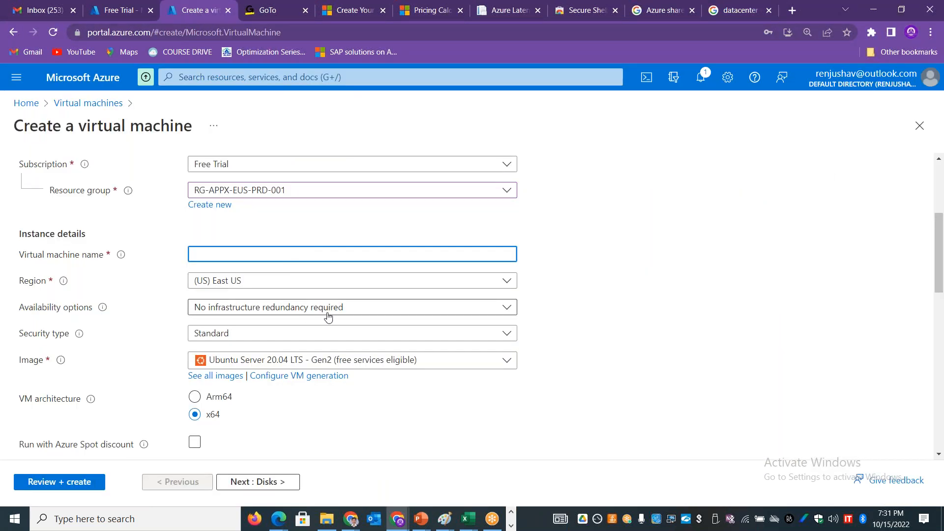
pyautogui.click(270, 309)
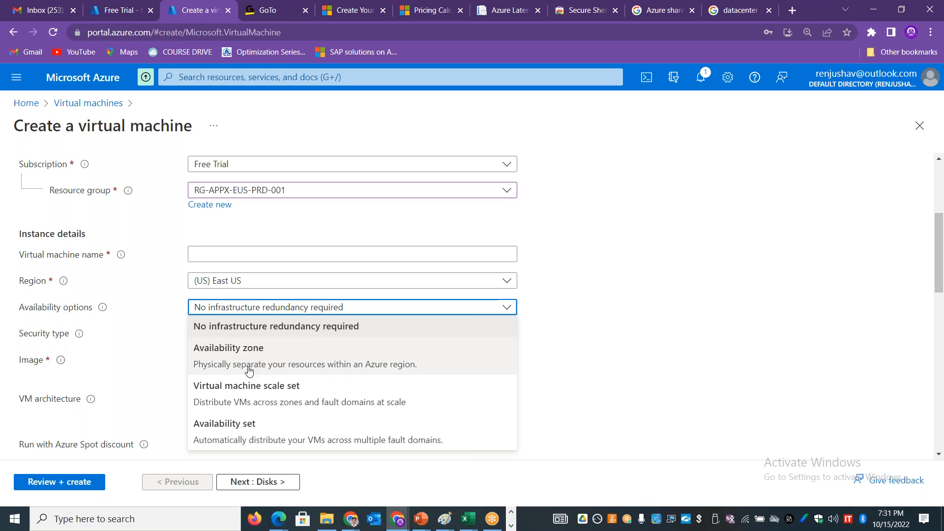
pyautogui.click(232, 428)
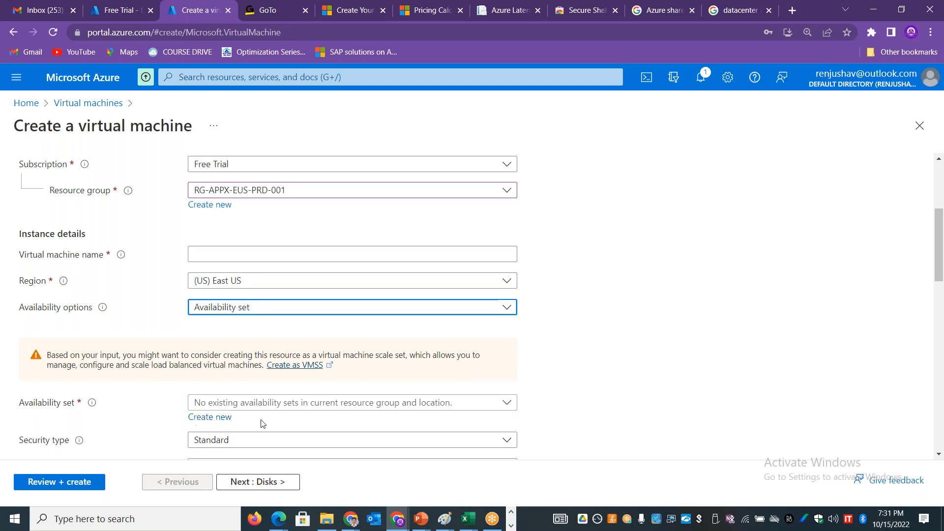
pyautogui.click(197, 255)
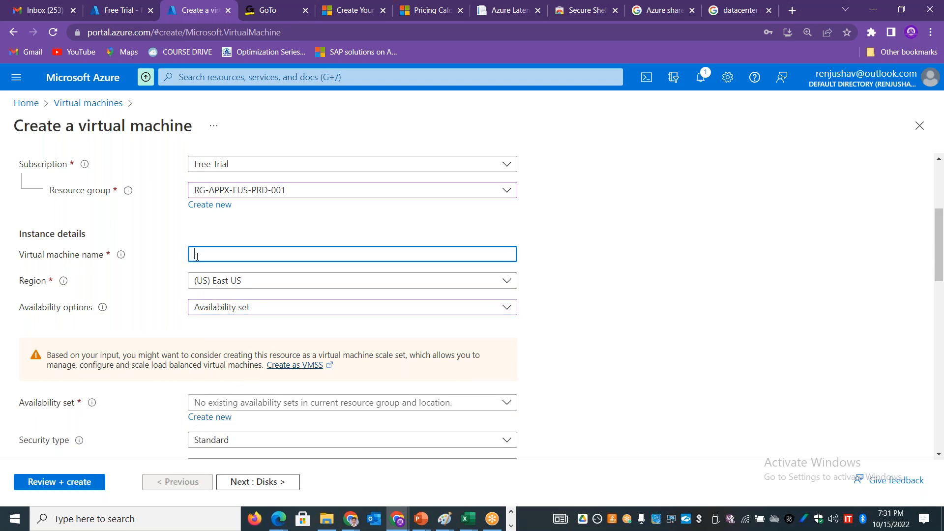
# Step: Name the new virtual machine appxvm01
pyautogui.write('appxvm01')
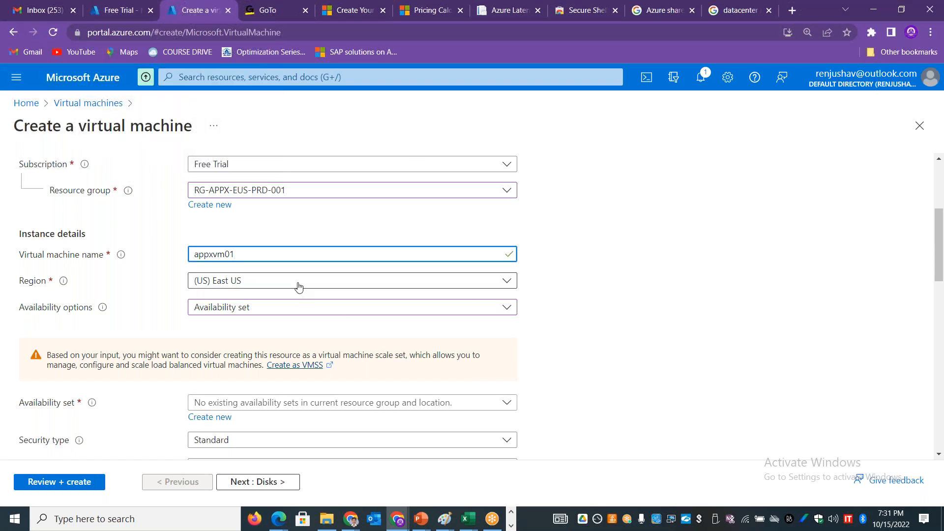
# Step: In the other Azure portal tab, delete both existing virtual machines, appxprdvm01 and ubunutvm01, confirming the deletion with "yes"
pyautogui.click(109, 13)
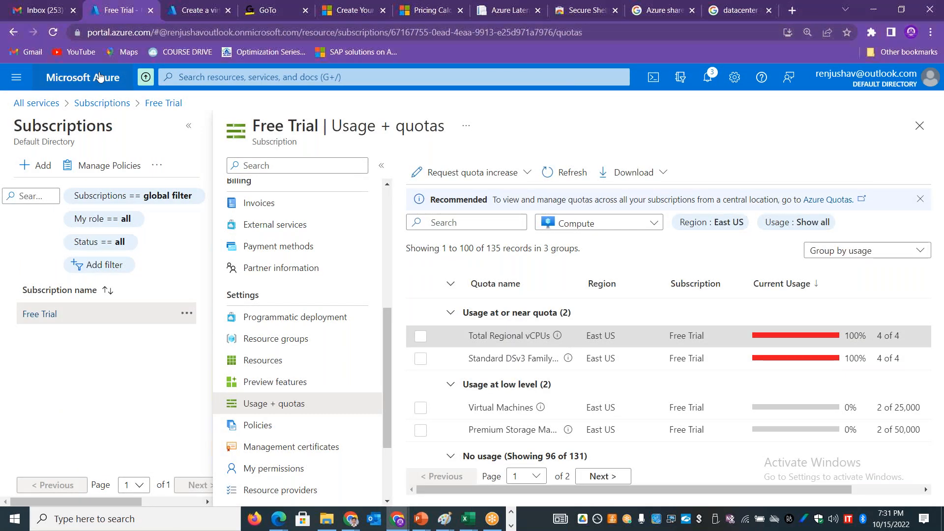
pyautogui.click(16, 77)
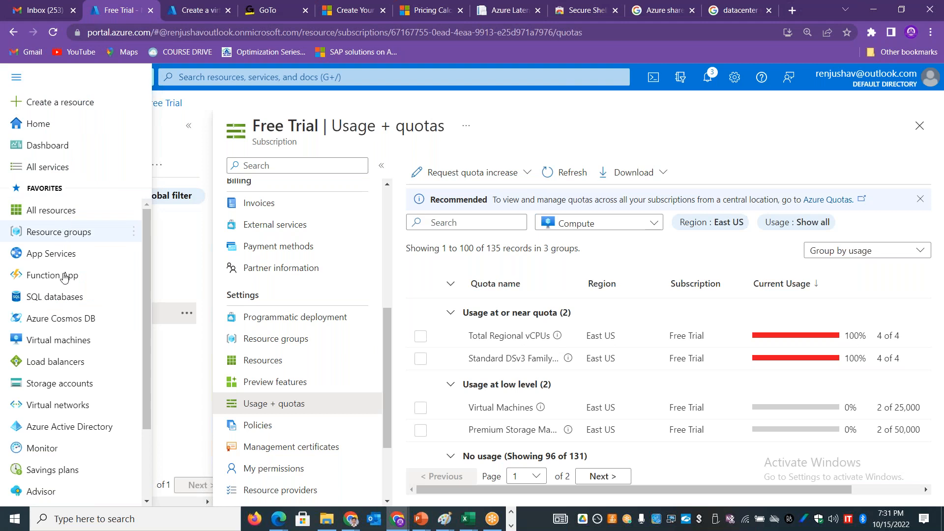
pyautogui.click(64, 340)
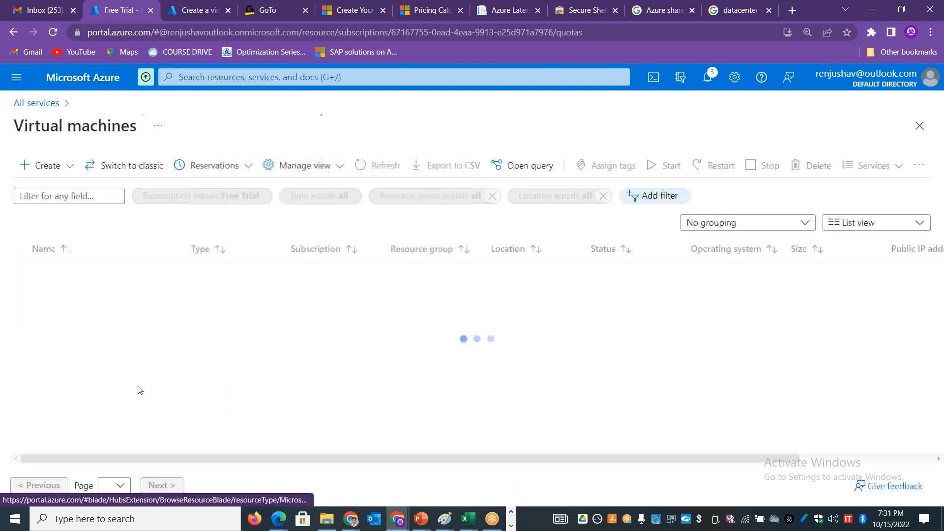
pyautogui.click(20, 249)
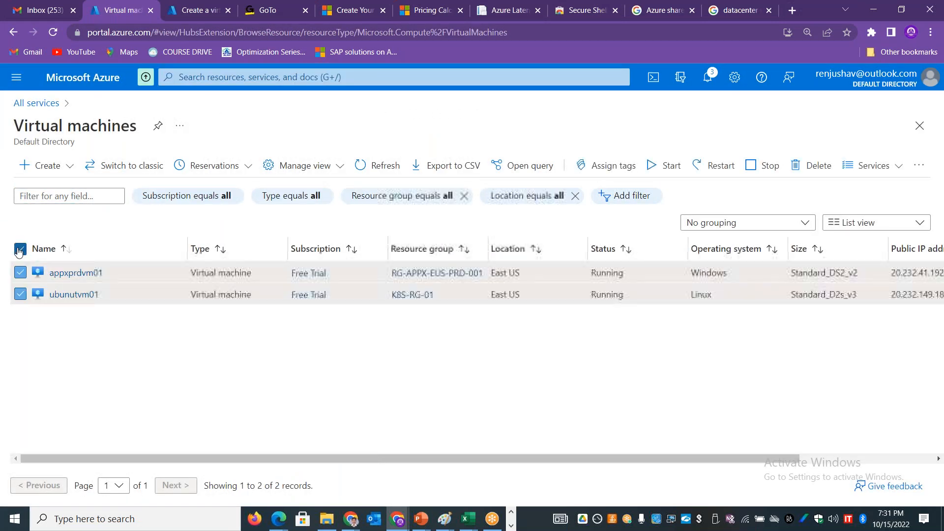
pyautogui.click(807, 165)
pyautogui.click(702, 340)
pyautogui.write('yes')
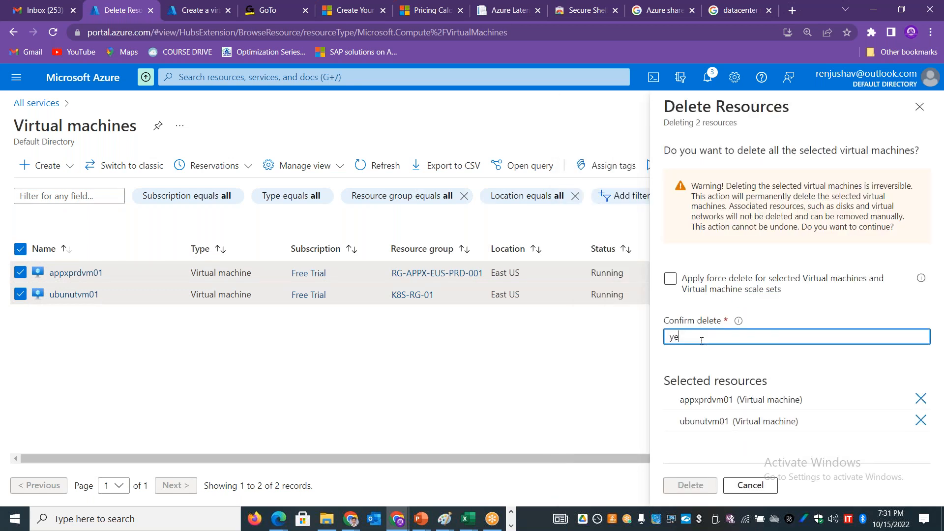
pyautogui.click(690, 485)
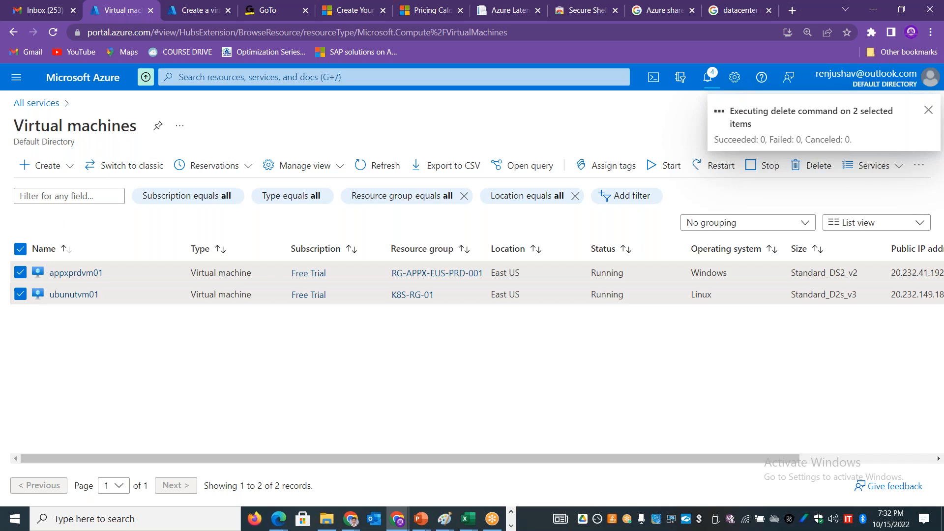
# Step: Return to the virtual machine creation form and open the form for creating a new availability set
pyautogui.click(201, 18)
pyautogui.click(720, 216)
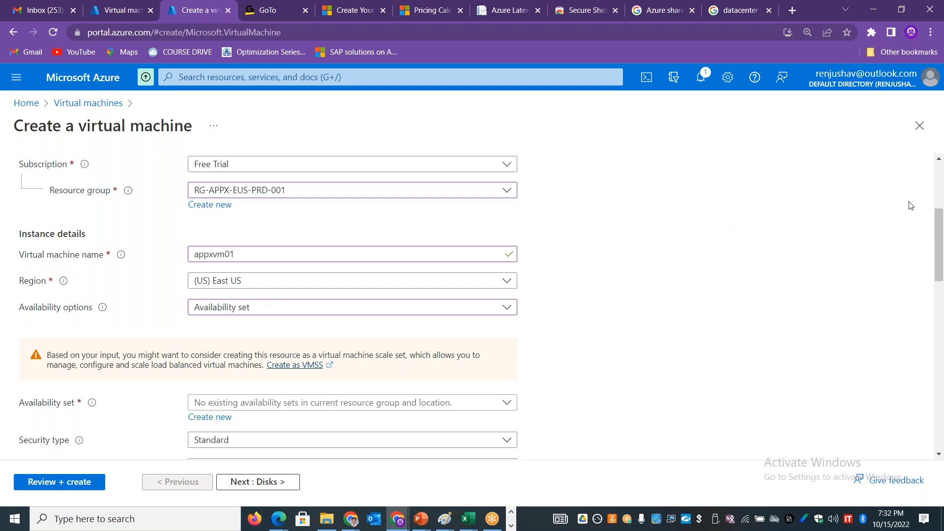
pyautogui.moveTo(942, 221); pyautogui.dragTo(942, 245)
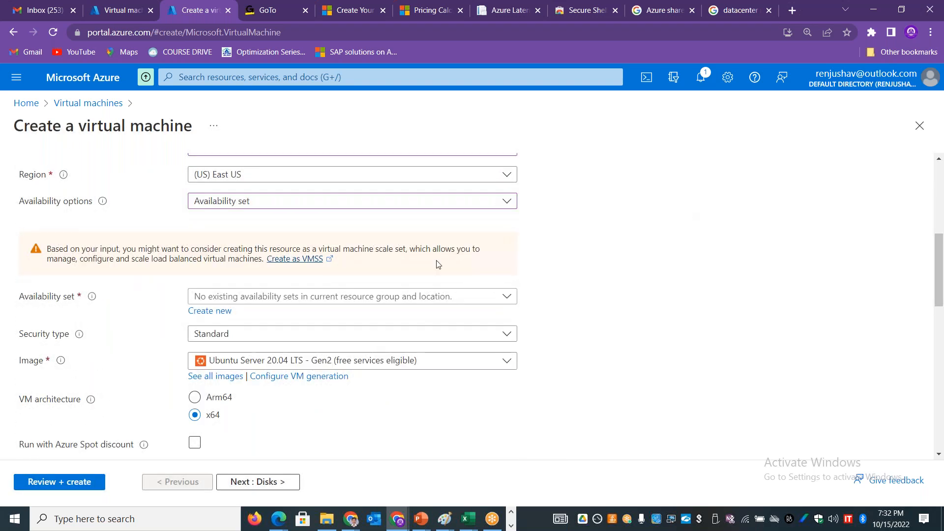
pyautogui.click(414, 291)
pyautogui.click(571, 327)
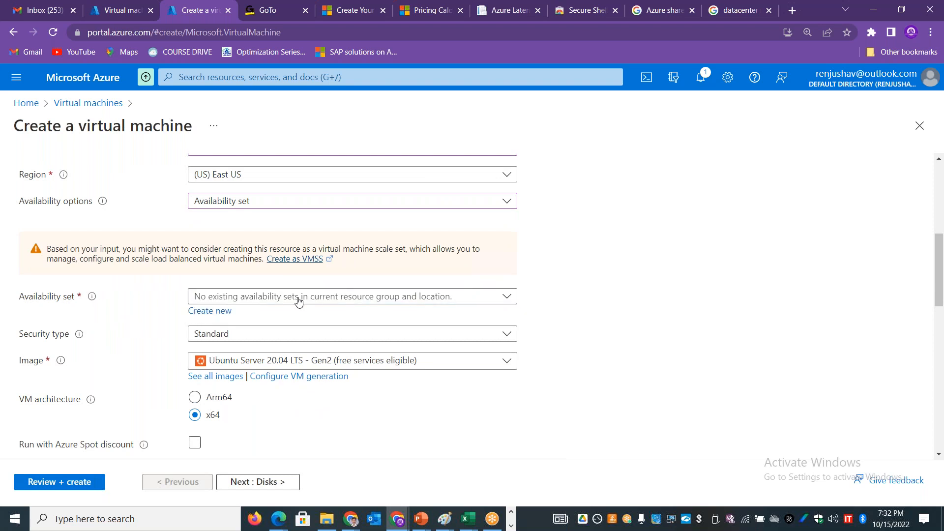
pyautogui.click(231, 313)
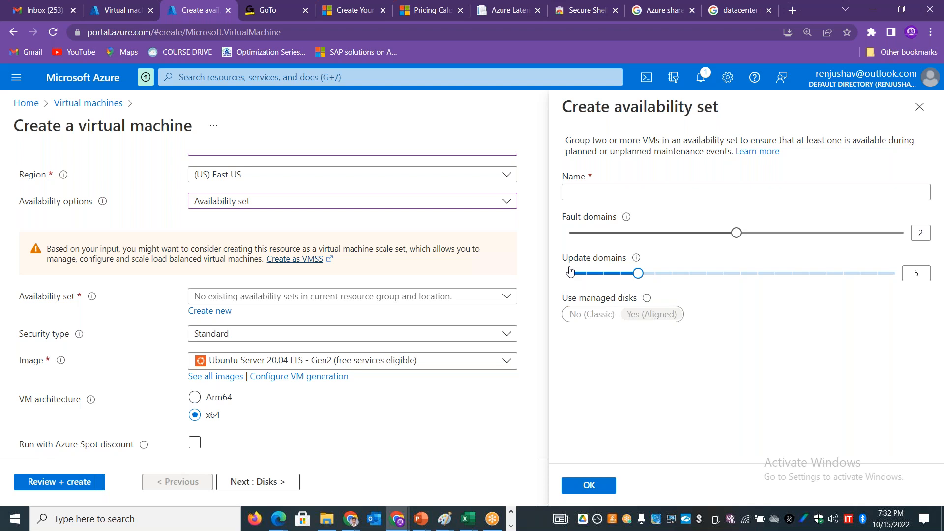
# Step: Switch to the AZURE-WEEK2-COMPUTE.xlsx workbook in Excel and enter "3 Scenarios where azure resources will get impacted" in cell B22
pyautogui.hotkey('alt', 'Tab')
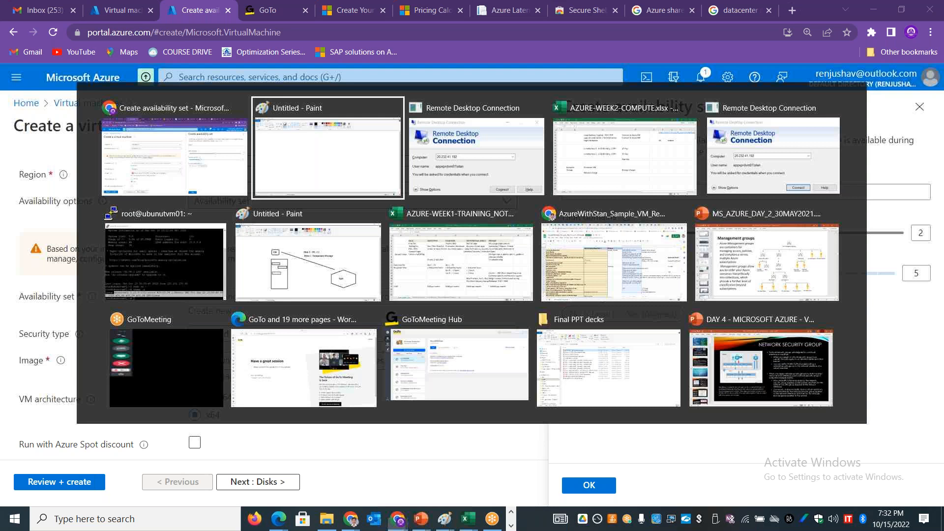
pyautogui.hotkey('alt', 'Tab')
pyautogui.hotkey('alt', 'Tab')
pyautogui.click(111, 411)
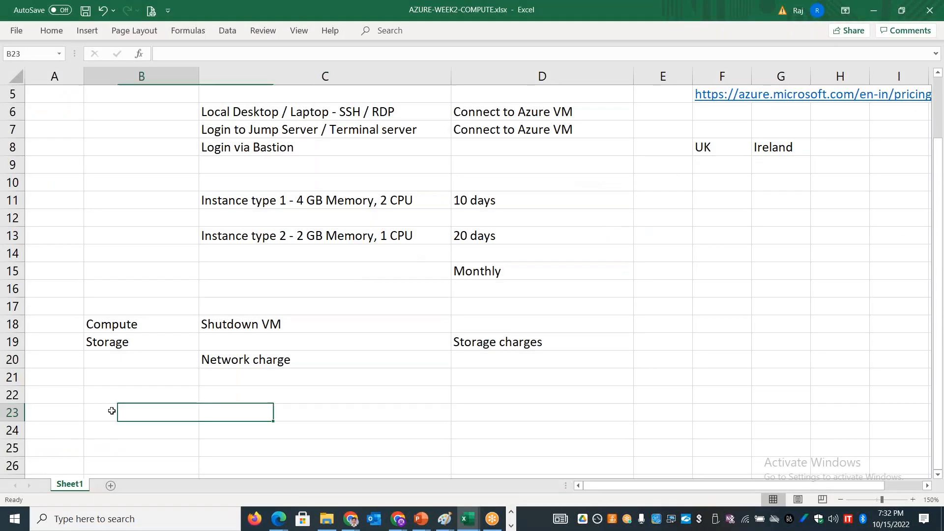
pyautogui.press('Down')
pyautogui.press('Down')
pyautogui.press('Down')
pyautogui.press('Down')
pyautogui.press('Down')
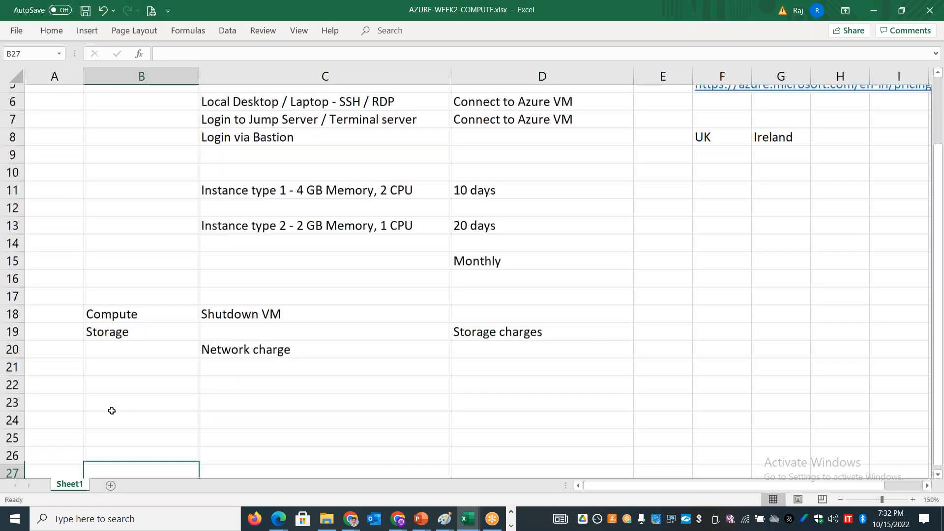
pyautogui.press('Up')
pyautogui.press('Up')
pyautogui.press('Up')
pyautogui.press('Up')
pyautogui.press('Up')
pyautogui.press('Up')
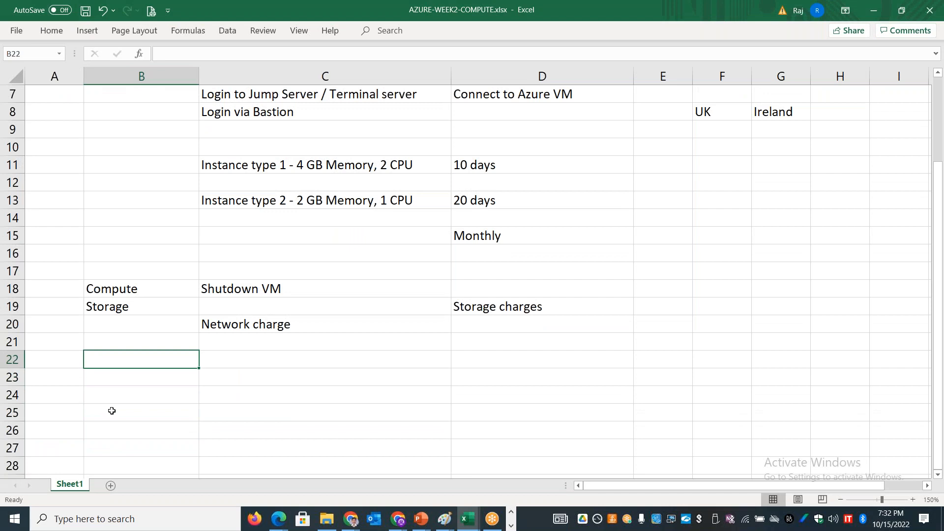
pyautogui.write('A')
pyautogui.press('BackSpace')
pyautogui.write('3 S')
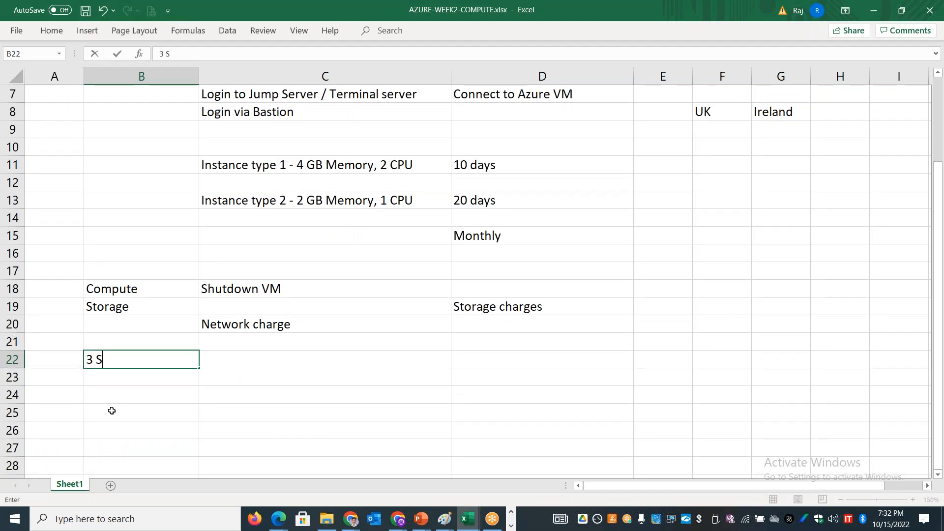
pyautogui.write('cenarios w')
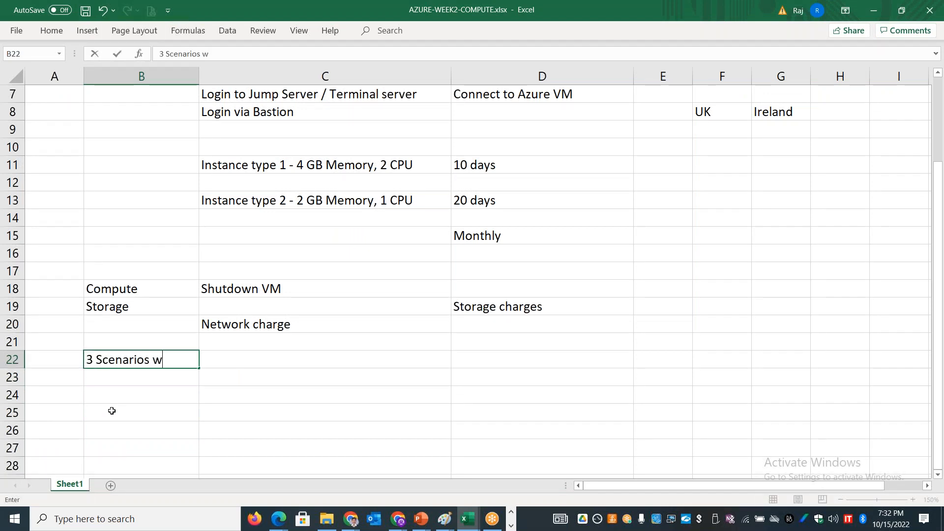
pyautogui.write('here azure ')
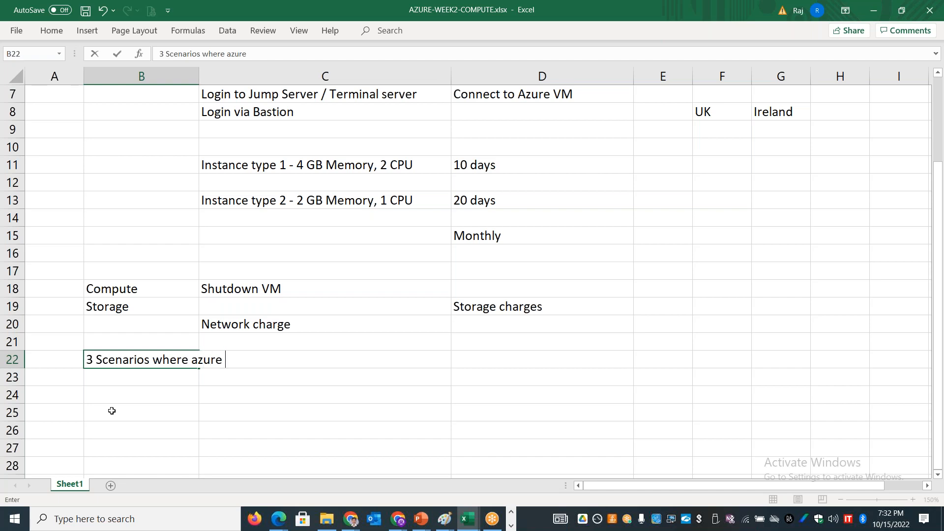
pyautogui.write('resources ')
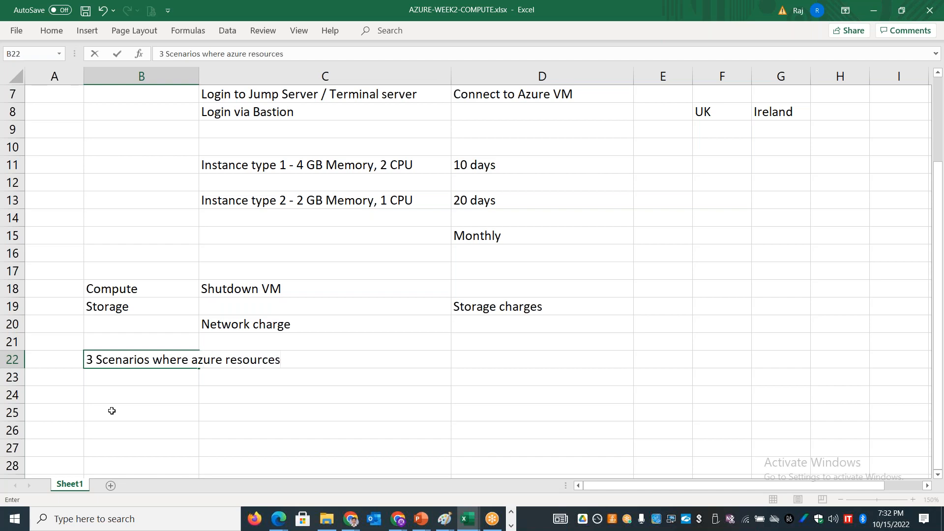
pyautogui.write('will get impacted')
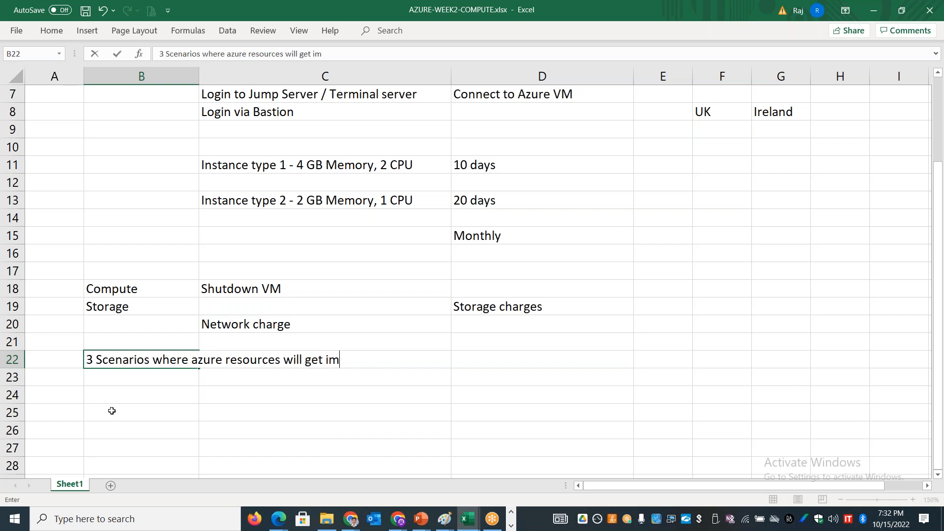
pyautogui.press('Return')
# Step: Enter "Unplanned hardware maintenance" as the first scenario in cell C24
pyautogui.press('Down')
pyautogui.press('Right')
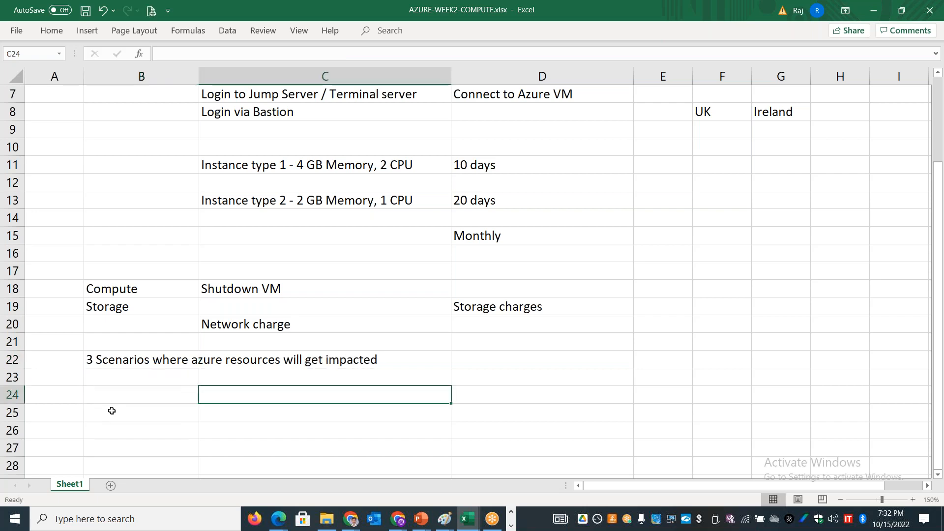
pyautogui.write('Unp')
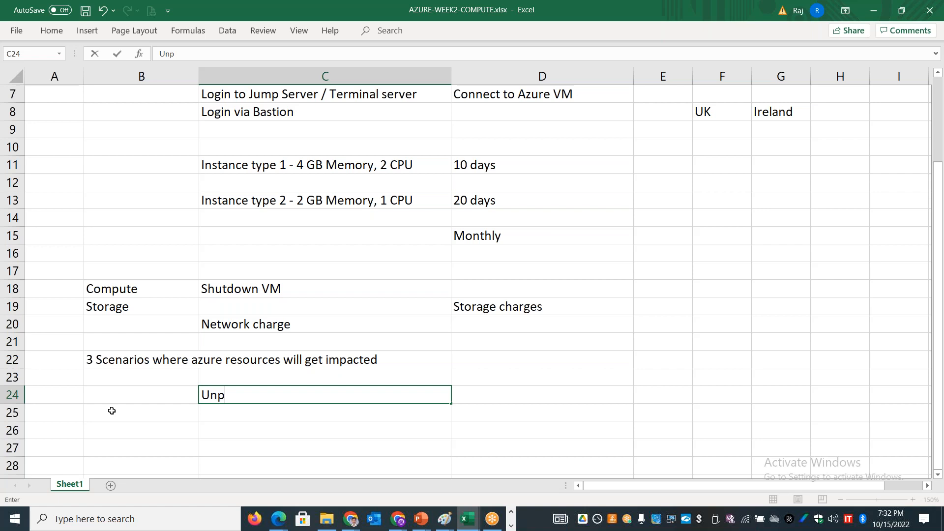
pyautogui.write('lanned hardware')
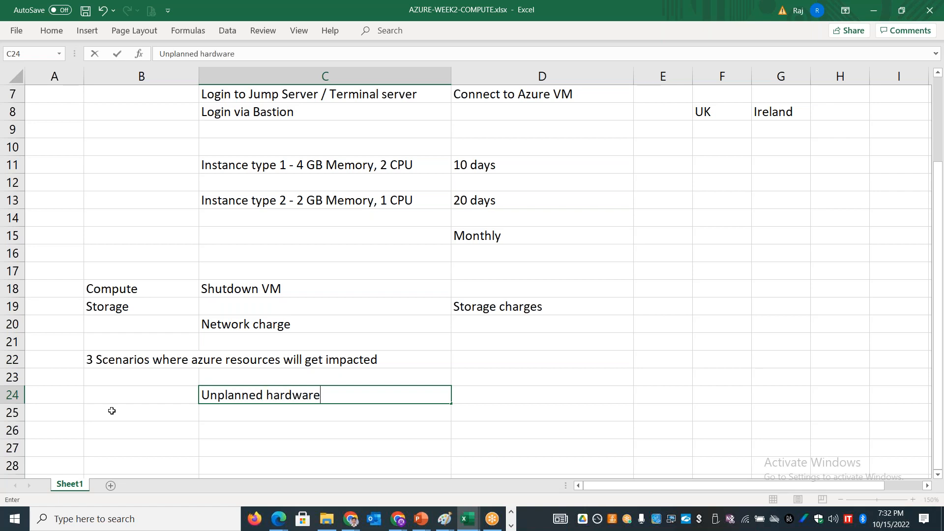
pyautogui.write(' maintenance')
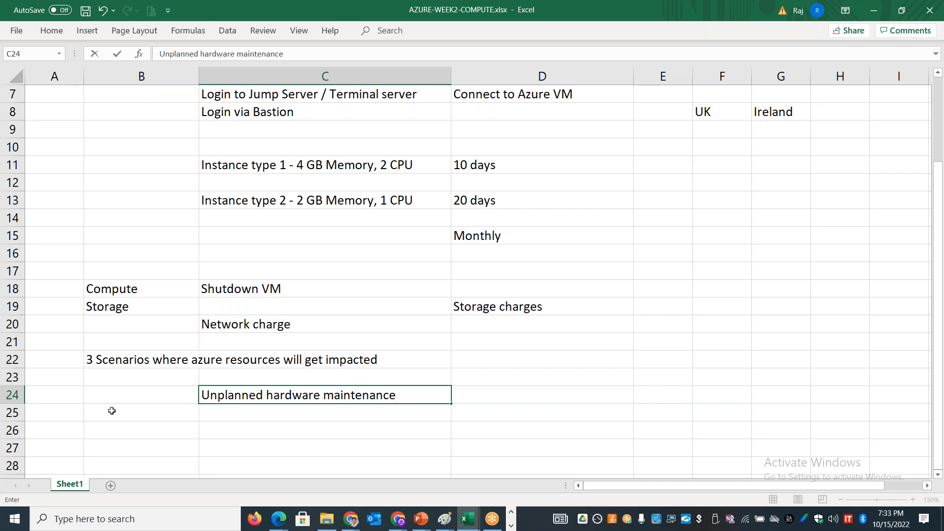
pyautogui.press('Return')
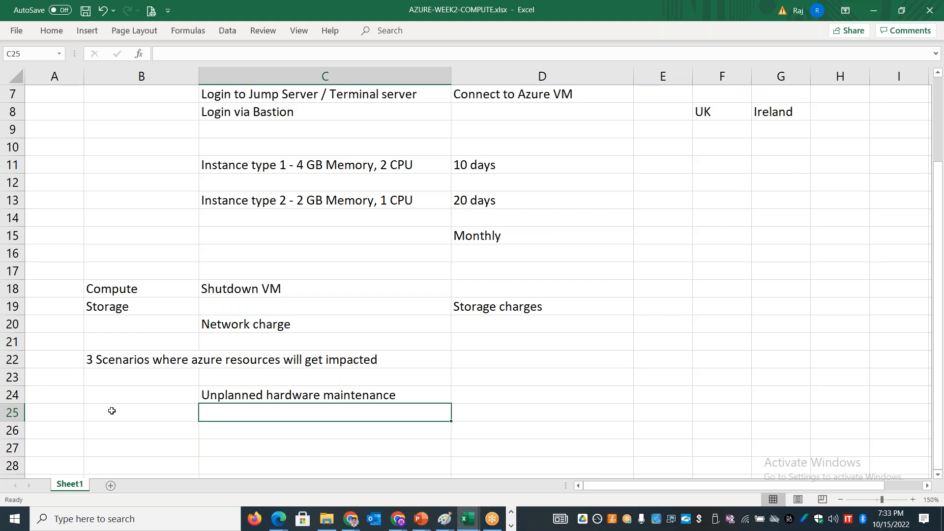
# Step: Enter "Unexpected downtime" in cell C25 and "Planned maintenance" in cell C27
pyautogui.write('Une')
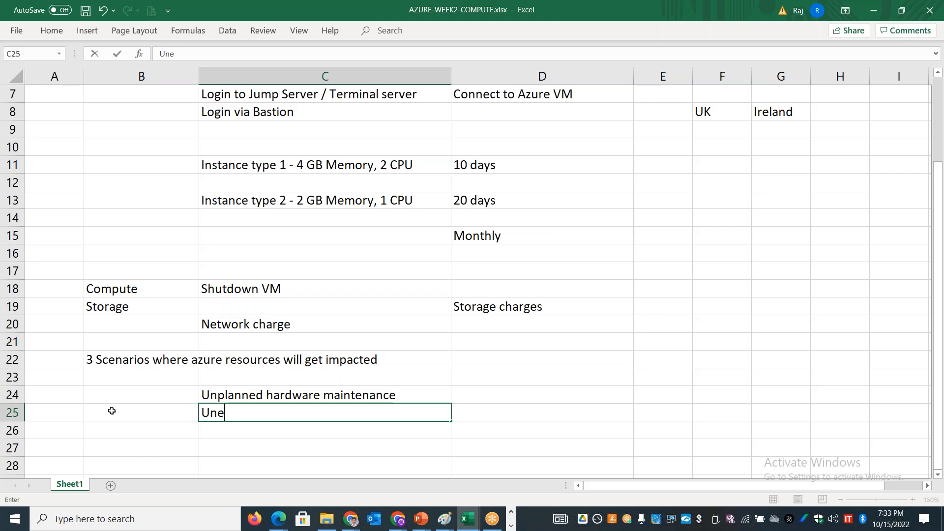
pyautogui.write('xpected downtime')
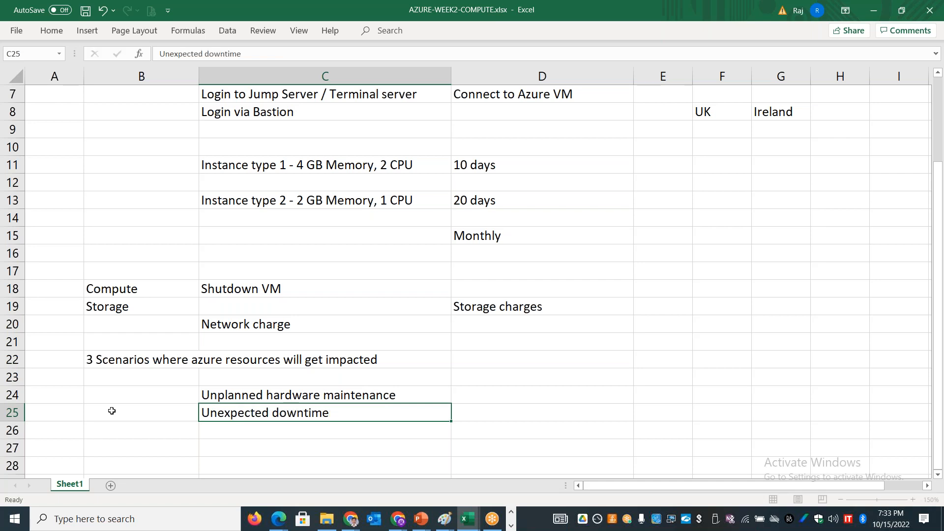
pyautogui.press('Return')
pyautogui.press('Return')
pyautogui.write('Planne')
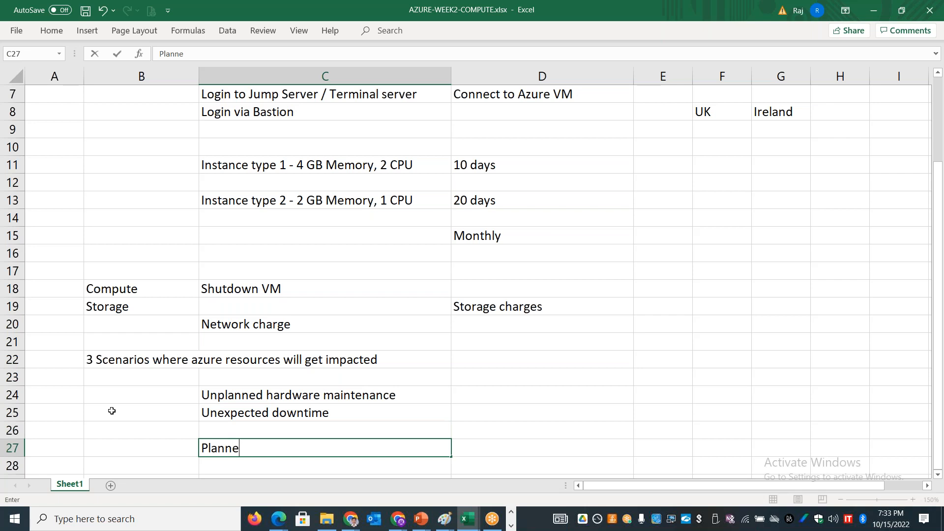
pyautogui.write('d maintenance')
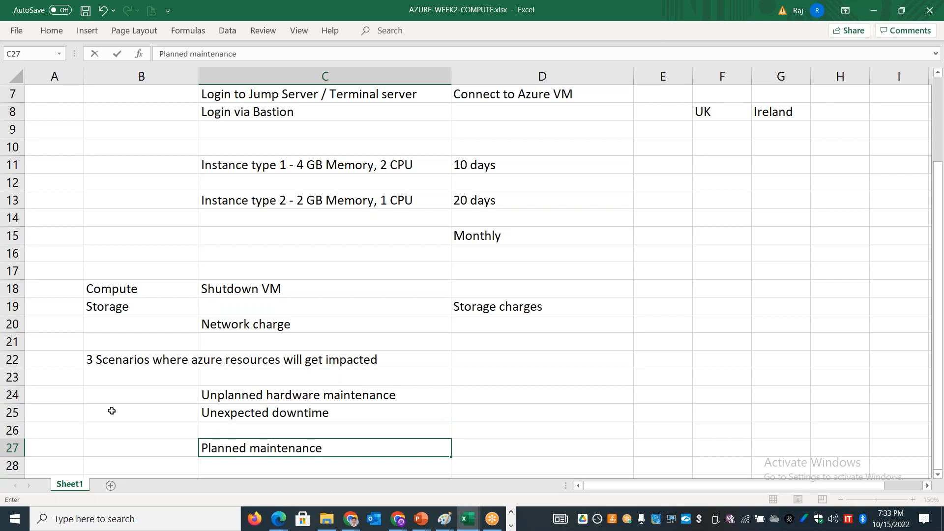
pyautogui.press('Tab')
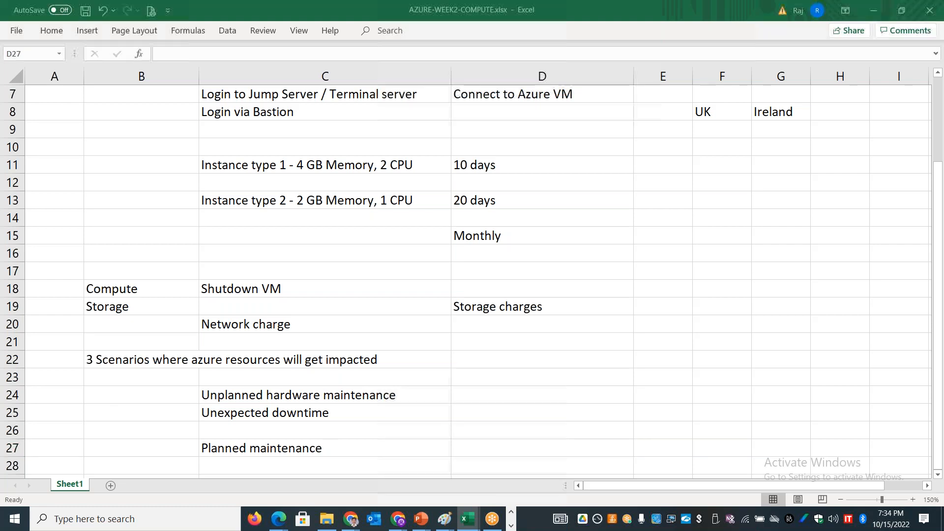
# Step: Switch back to the browser and search the Azure portal for "mainte" from the tab listing the virtual machines
pyautogui.hotkey('alt', 'Tab')
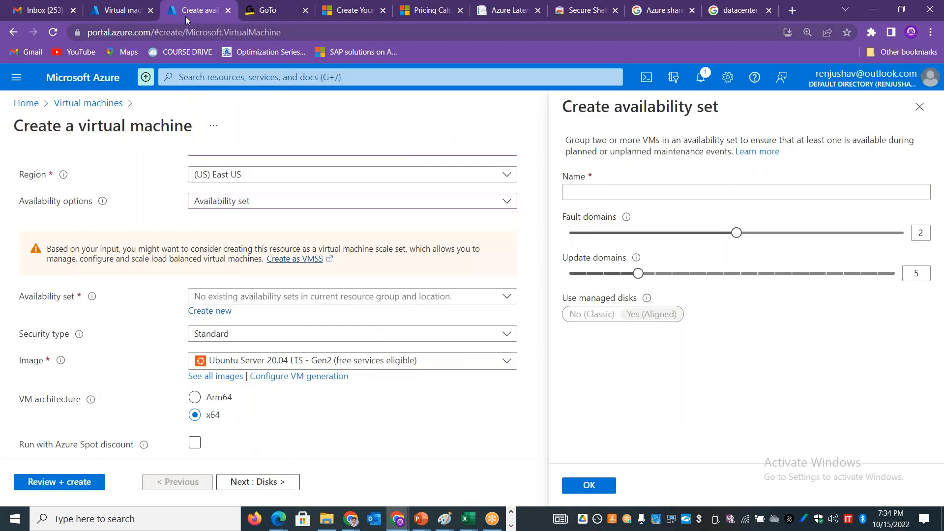
pyautogui.click(124, 11)
pyautogui.click(207, 77)
pyautogui.write('p')
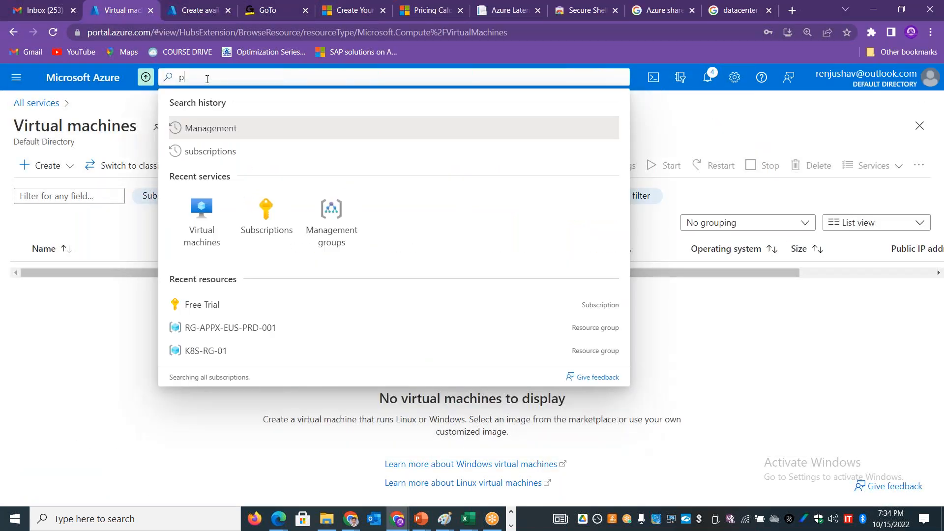
pyautogui.write('lanner')
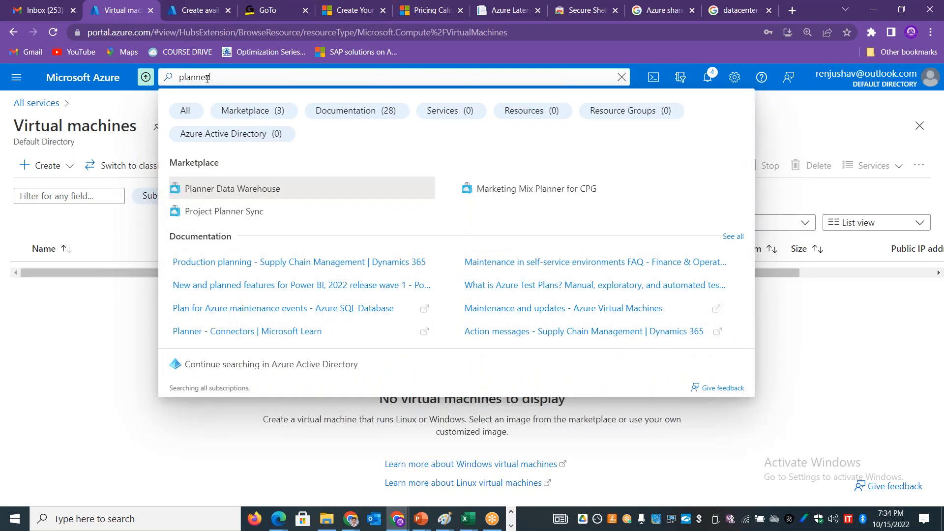
pyautogui.press('BackSpace')
pyautogui.press('BackSpace')
pyautogui.press('BackSpace')
pyautogui.press('BackSpace')
pyautogui.press('BackSpace')
pyautogui.press('BackSpace')
pyautogui.press('BackSpace')
pyautogui.write('main')
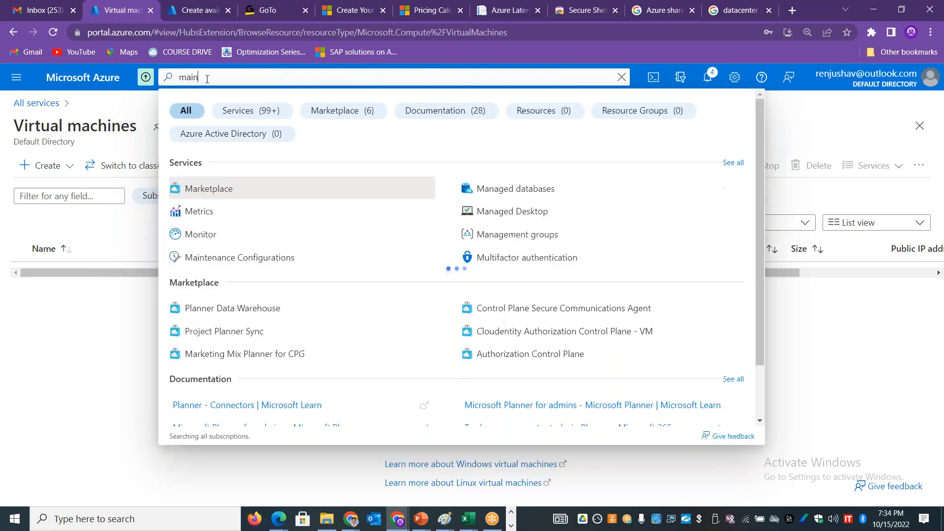
pyautogui.write('te')
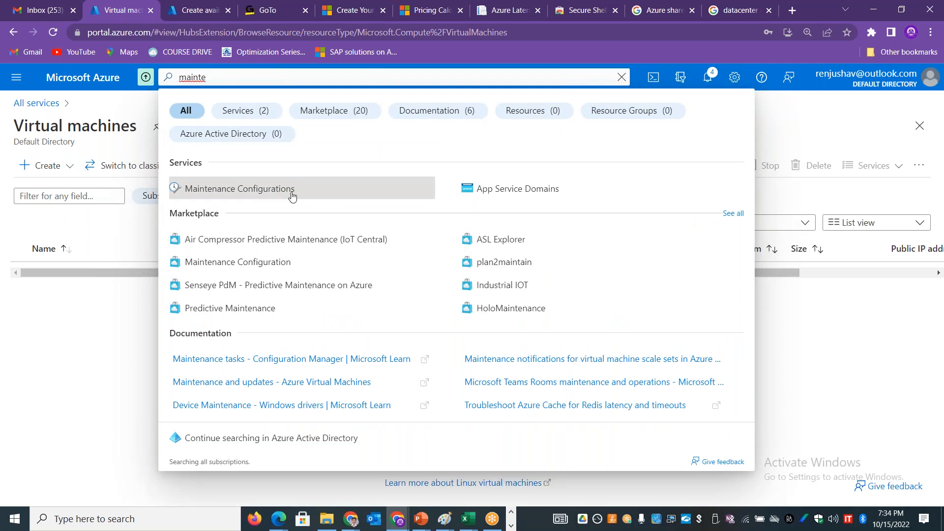
# Step: Search the Azure portal for "heath", open Service Health and view its planned maintenance events
pyautogui.press('BackSpace')
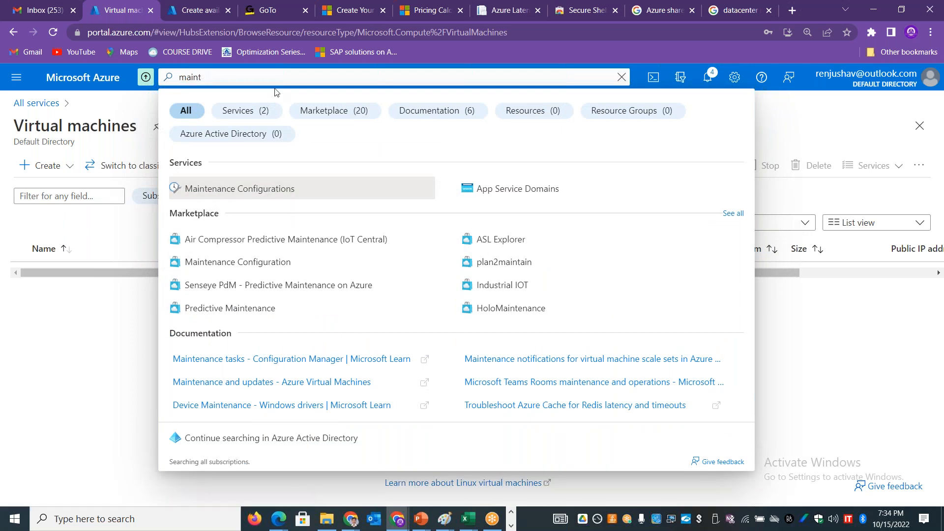
pyautogui.press('BackSpace')
pyautogui.press('BackSpace')
pyautogui.press('BackSpace')
pyautogui.press('BackSpace')
pyautogui.press('BackSpace')
pyautogui.write('heath')
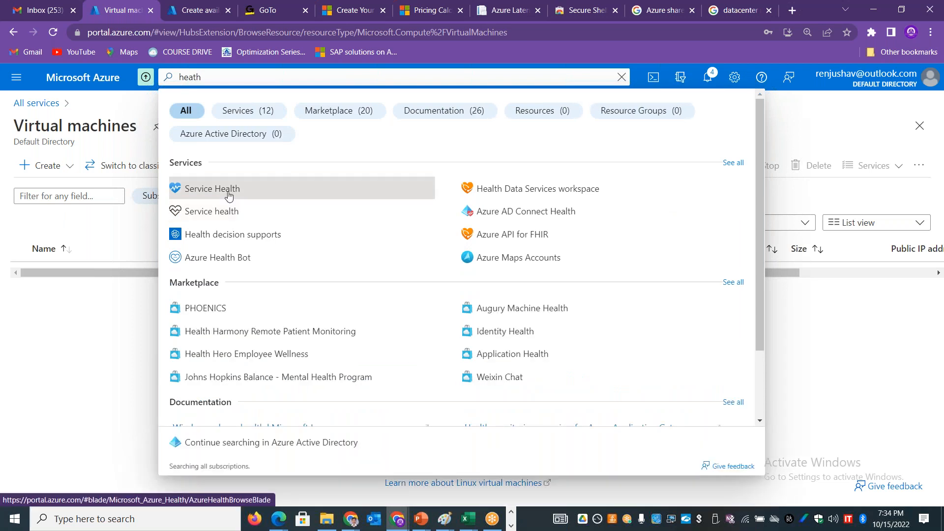
pyautogui.click(177, 192)
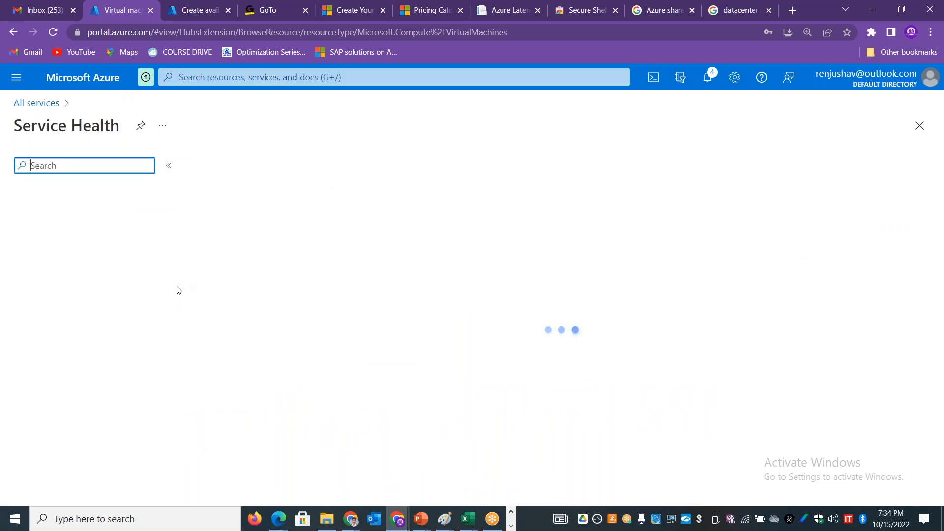
pyautogui.click(96, 236)
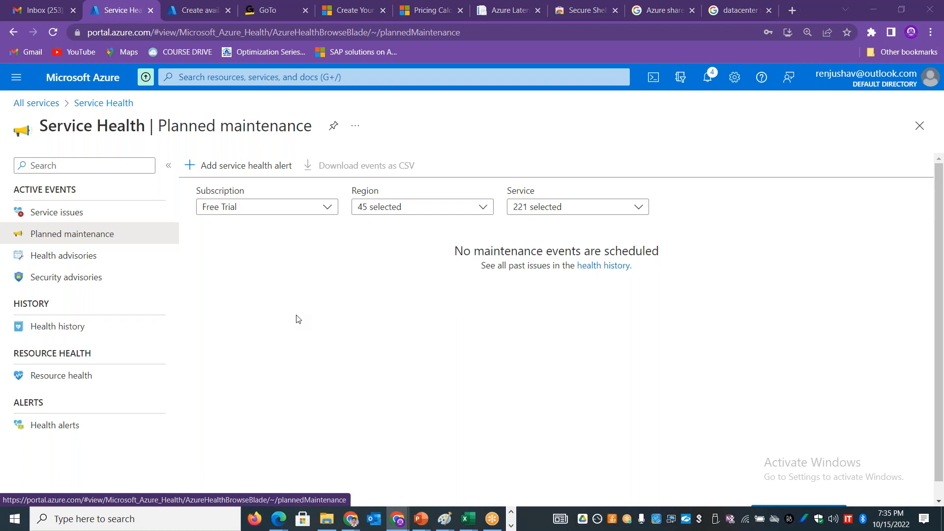
# Step: Switch to the AZURE-WEEK2-COMPUTE.xlsx workbook in Excel and enter "Fault Domain" in cell C30
pyautogui.hotkey('alt', 'Tab')
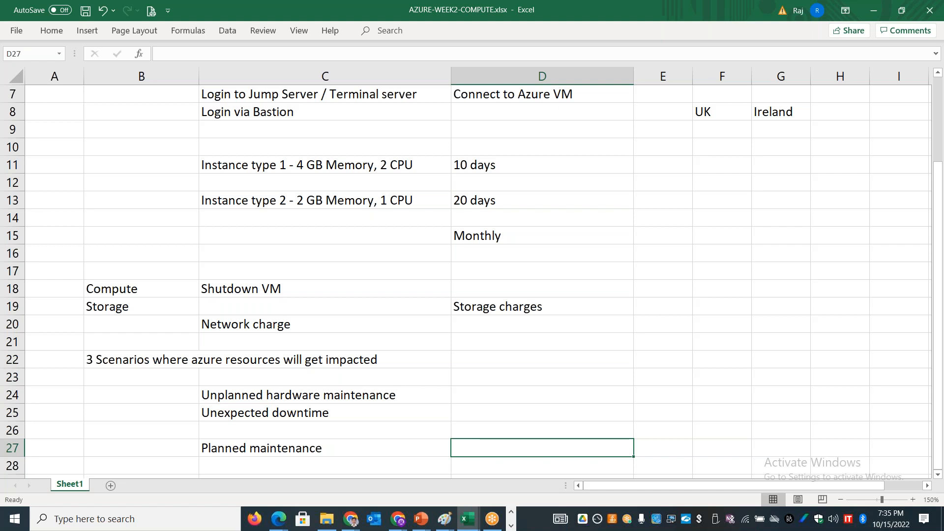
pyautogui.press('Down')
pyautogui.press('Down')
pyautogui.press('Down')
pyautogui.press('Down')
pyautogui.press('Down')
pyautogui.press('Up')
pyautogui.press('Up')
pyautogui.press('Left')
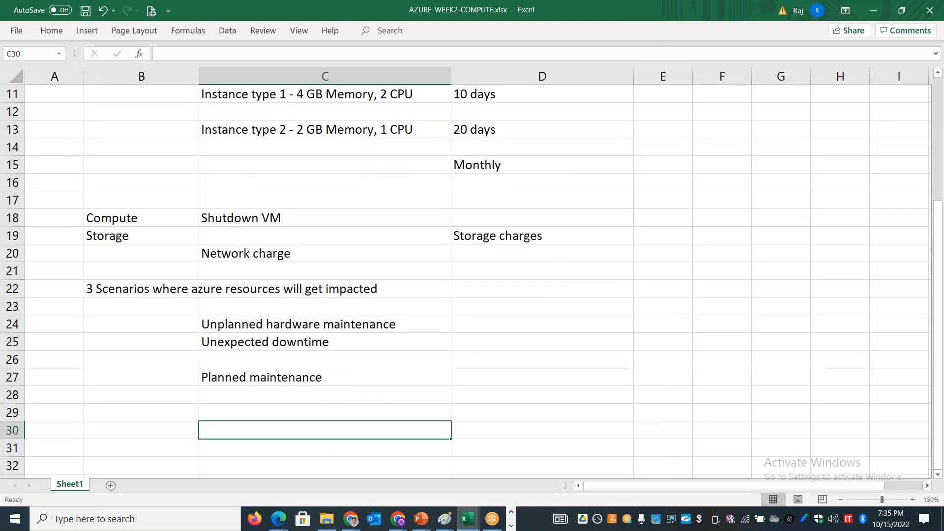
pyautogui.write('Fault D')
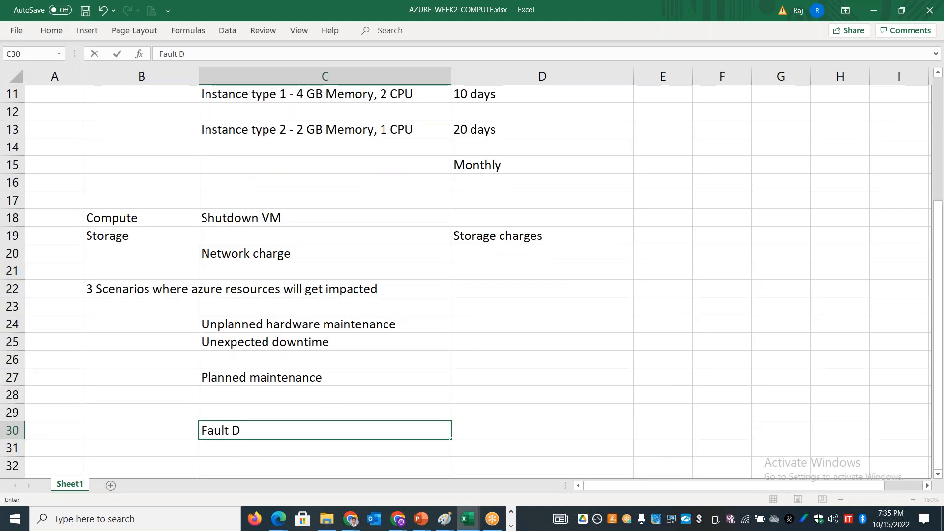
pyautogui.write('omain')
# Step: Enter "Update Domain" in cell D30, beside the Fault Domain heading
pyautogui.press('Tab')
pyautogui.write('Update')
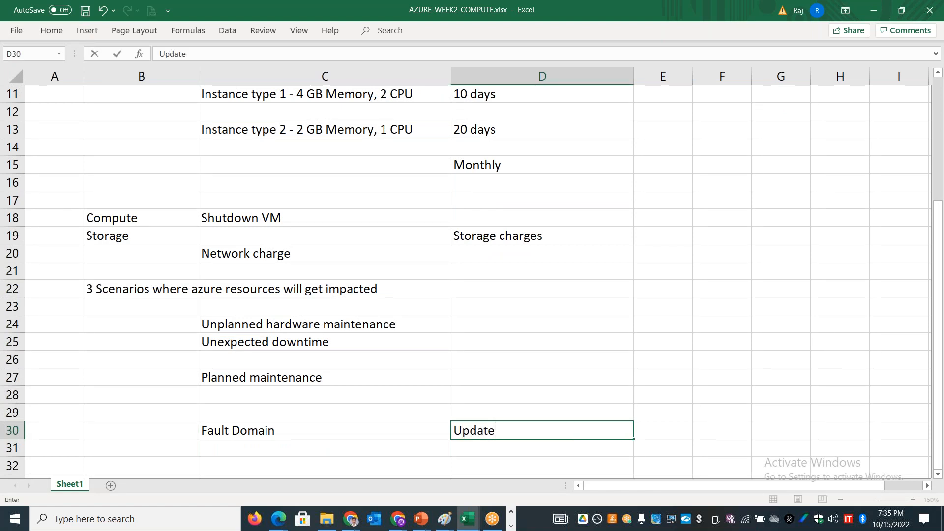
pyautogui.write(' Domain')
pyautogui.press('Down')
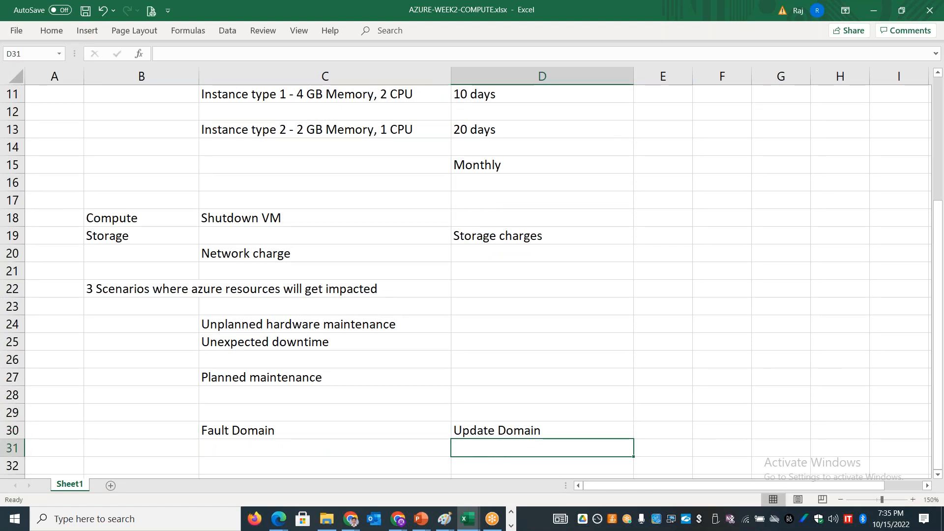
pyautogui.press('Left')
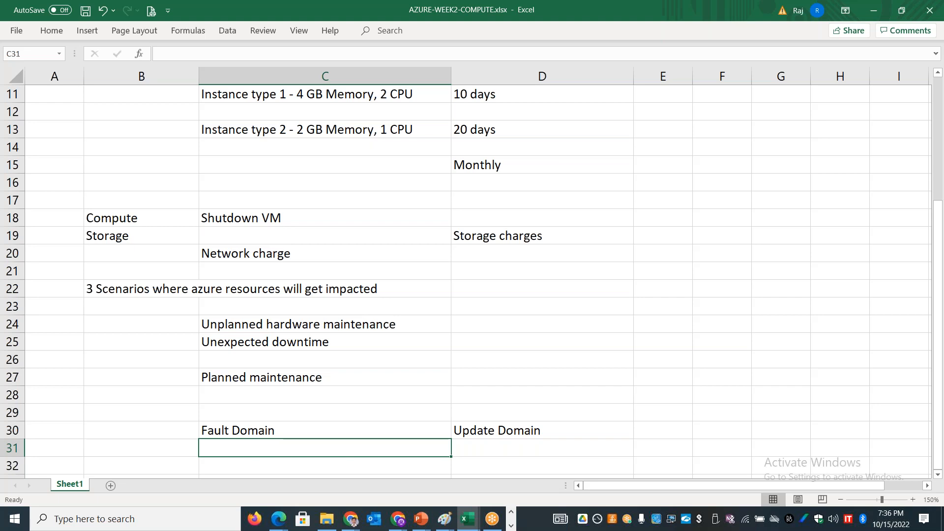
# Step: Switch to the browser tab with the new availability set form and set the fault domains to 3
pyautogui.hotkey('alt', 'Tab')
pyautogui.hotkey('alt', 'Tab')
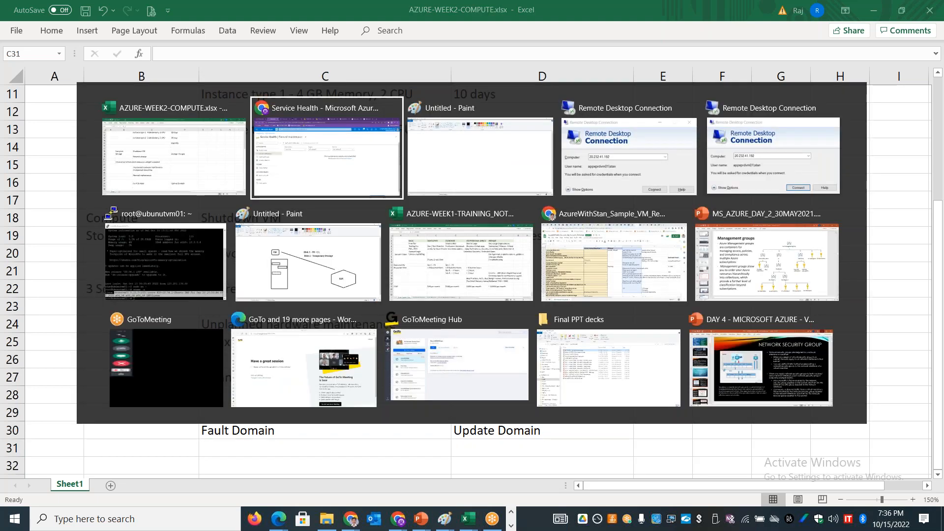
pyautogui.click(196, 11)
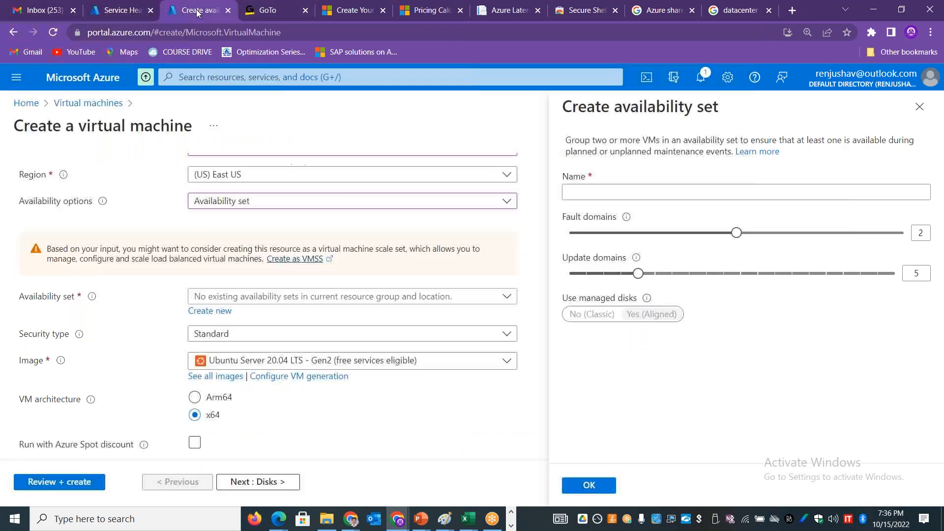
pyautogui.moveTo(755, 233); pyautogui.dragTo(895, 245)
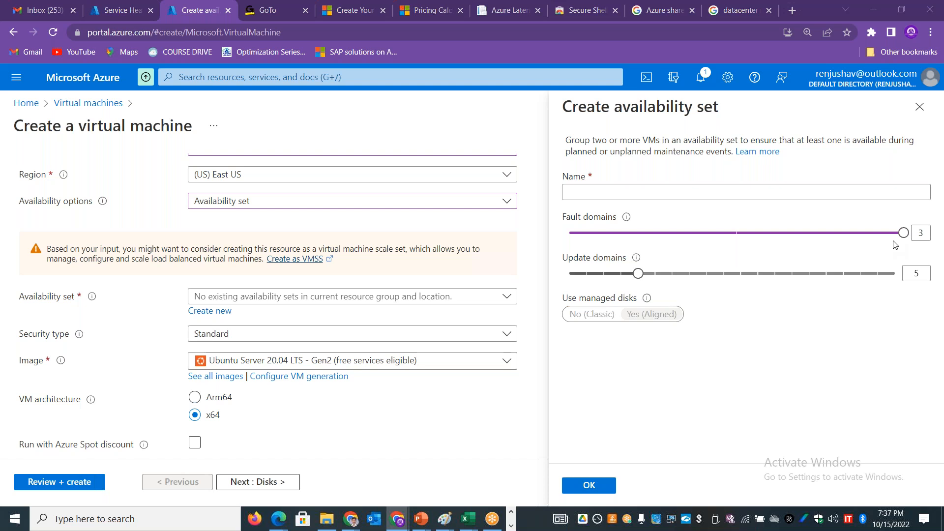
# Step: Switch back to the Excel workbook and enter "3 physical racks" in cell C31 under Fault Domain
pyautogui.hotkey('alt', 'Tab')
pyautogui.write('3 ')
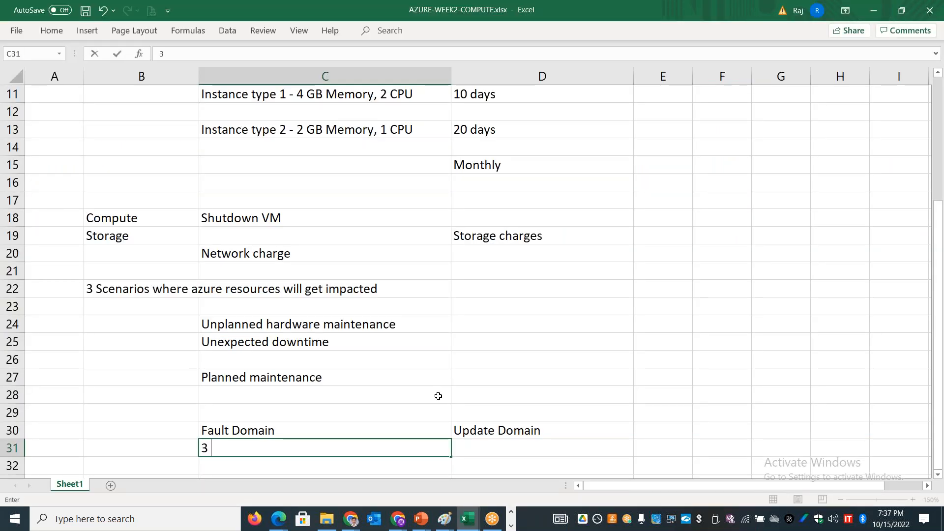
pyautogui.write('physical racks')
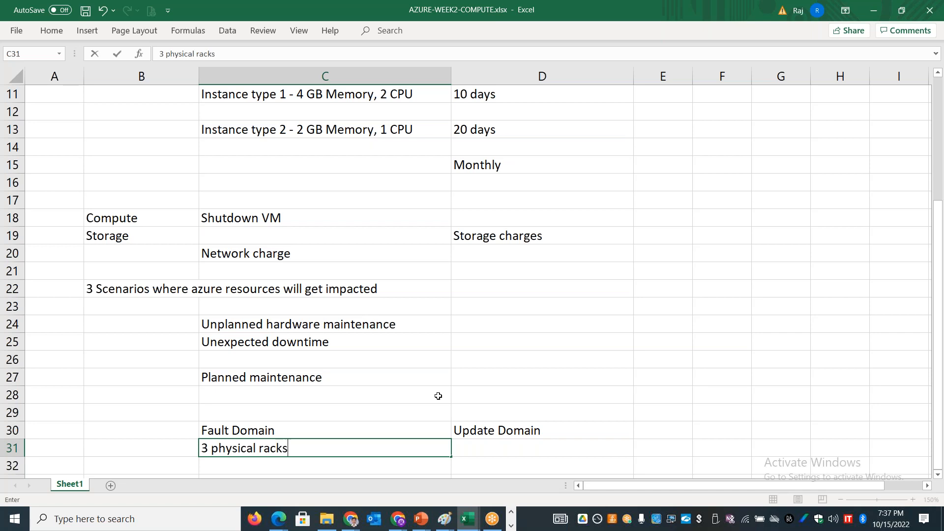
pyautogui.press('Return')
# Step: Enter "Default - 2" in cell C32 and "Max - 3" in cell C33 under Fault Domain
pyautogui.write('Default -')
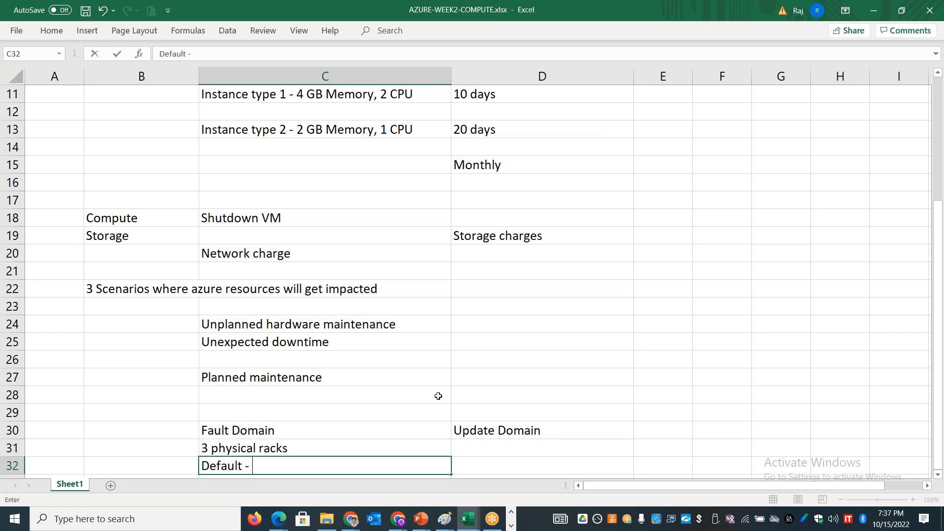
pyautogui.write(' 2')
pyautogui.press('Return')
pyautogui.press('Return')
pyautogui.press('Return')
pyautogui.press('Up')
pyautogui.press('Up')
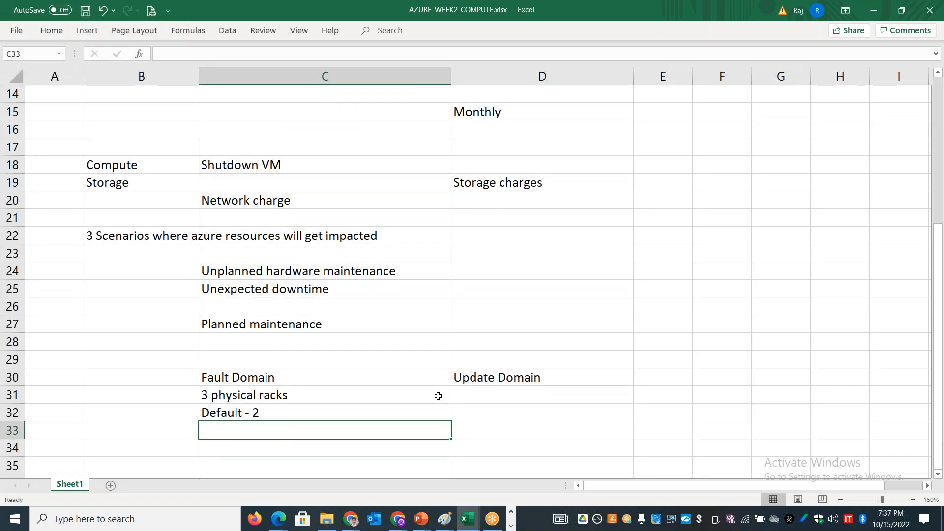
pyautogui.write('Max - 3')
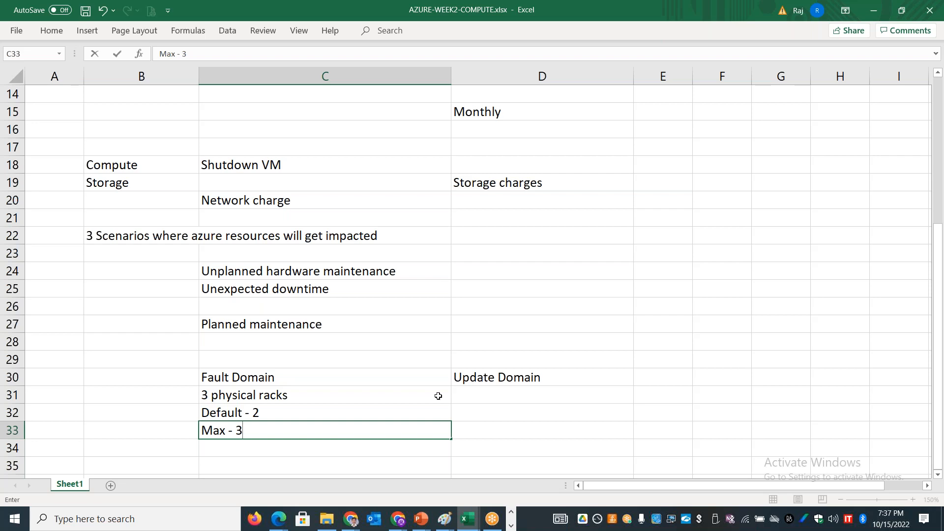
pyautogui.press('Return')
pyautogui.press('Return')
pyautogui.press('Return')
pyautogui.press('Return')
pyautogui.press('Return')
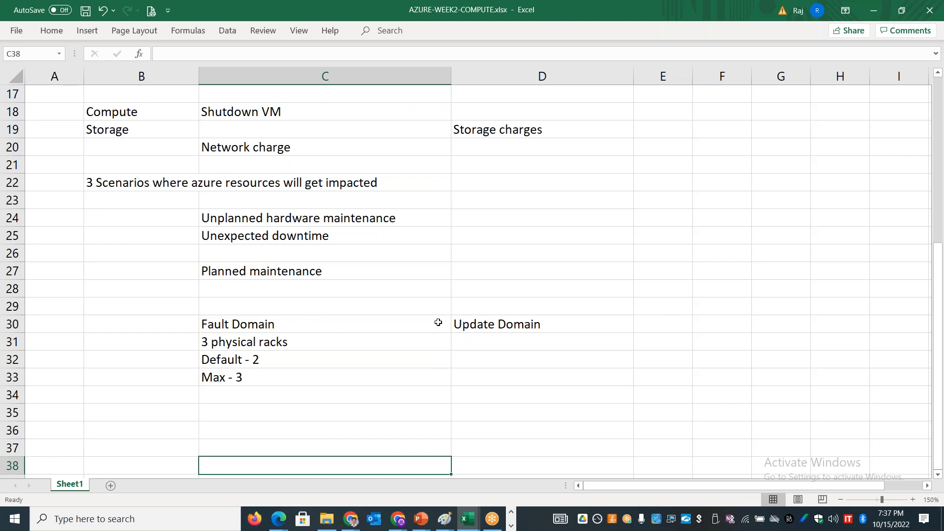
# Step: Enter "Unplanned" in cell C35 under Fault Domain and "Planned" in cell D35 under Update Domain
pyautogui.click(486, 322)
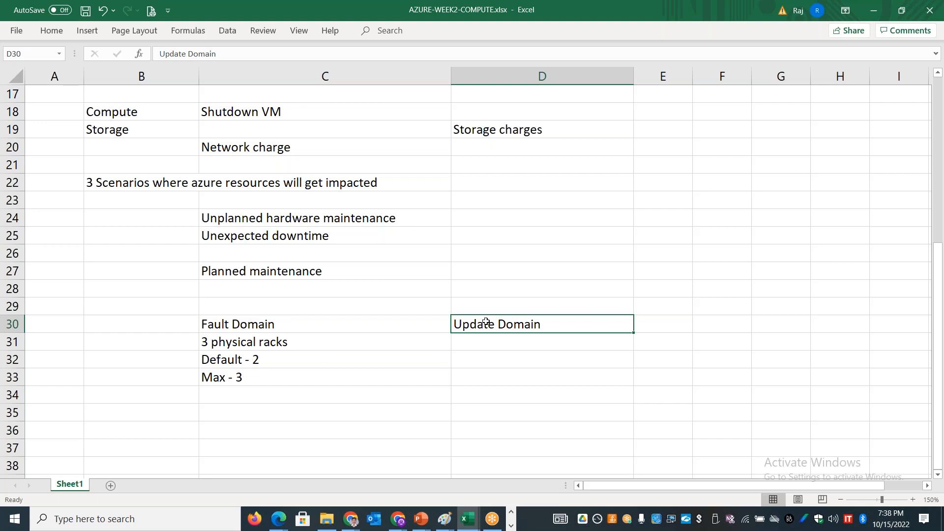
pyautogui.click(297, 328)
pyautogui.click(270, 406)
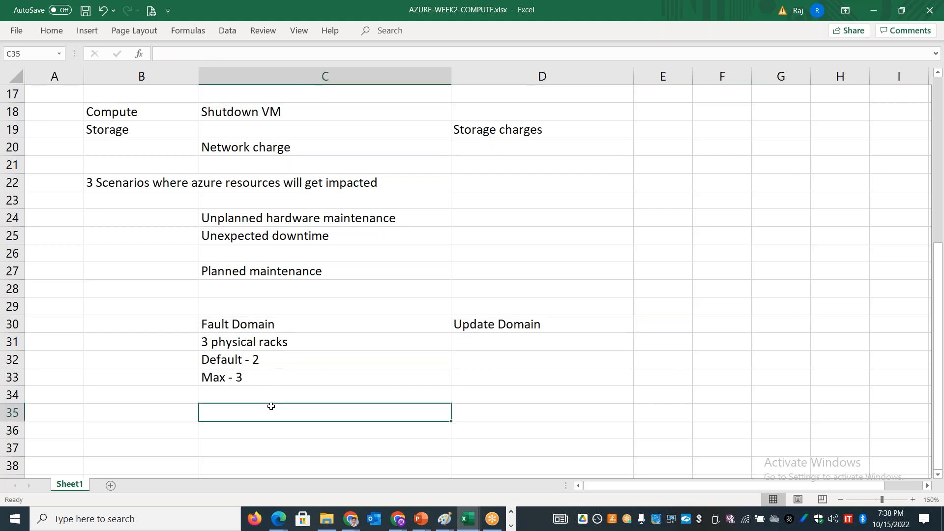
pyautogui.write('Unplanned')
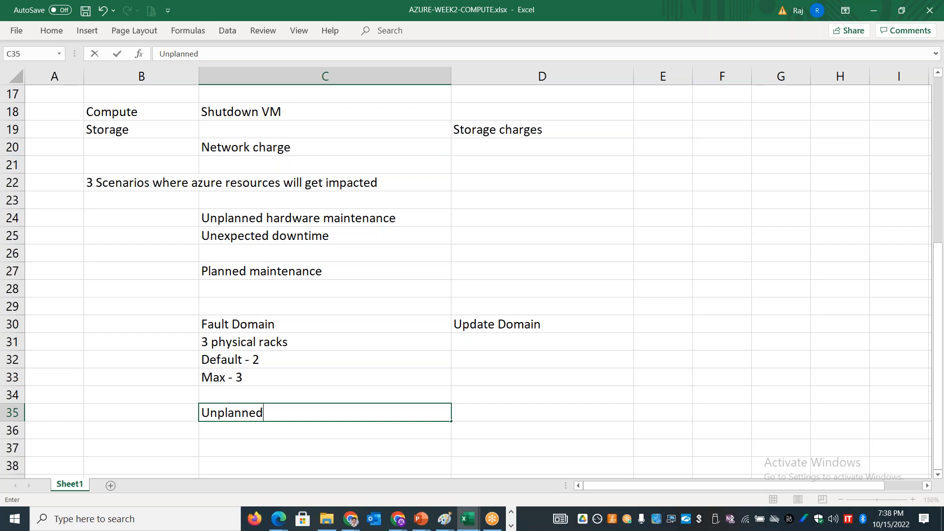
pyautogui.click(539, 415)
pyautogui.write('Planned')
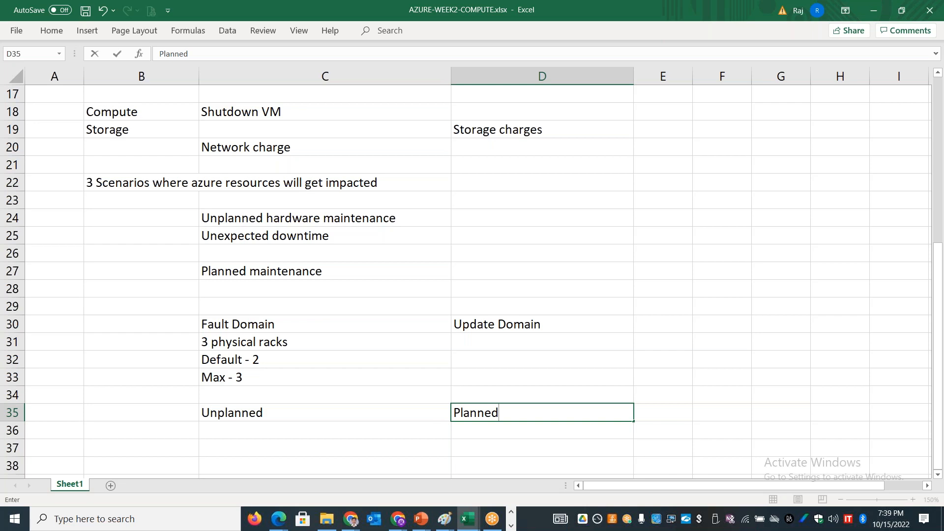
# Step: Switch to the browser and examine the update domains setting in the new availability set form
pyautogui.hotkey('alt', 'Tab')
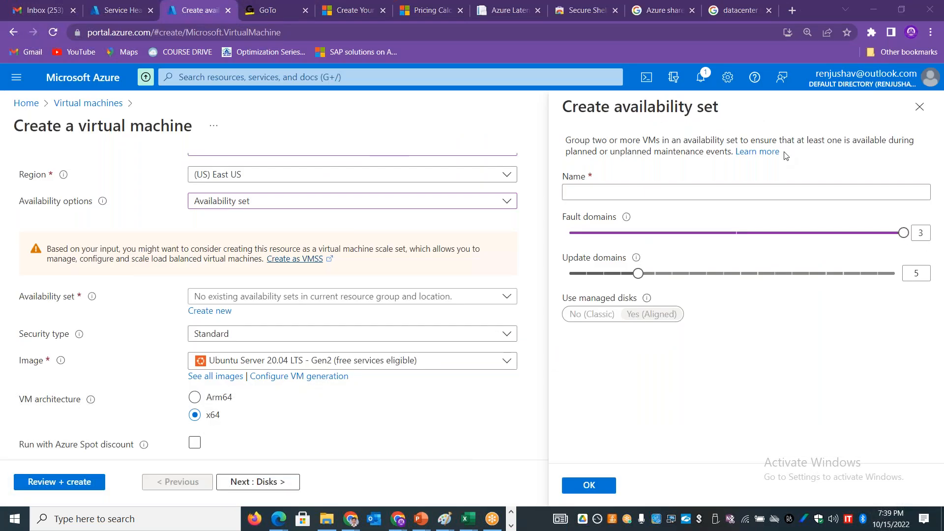
pyautogui.moveTo(638, 274)
pyautogui.mouseDown()
pyautogui.moveTo(895, 274)
pyautogui.moveTo(640, 283)
pyautogui.mouseUp()
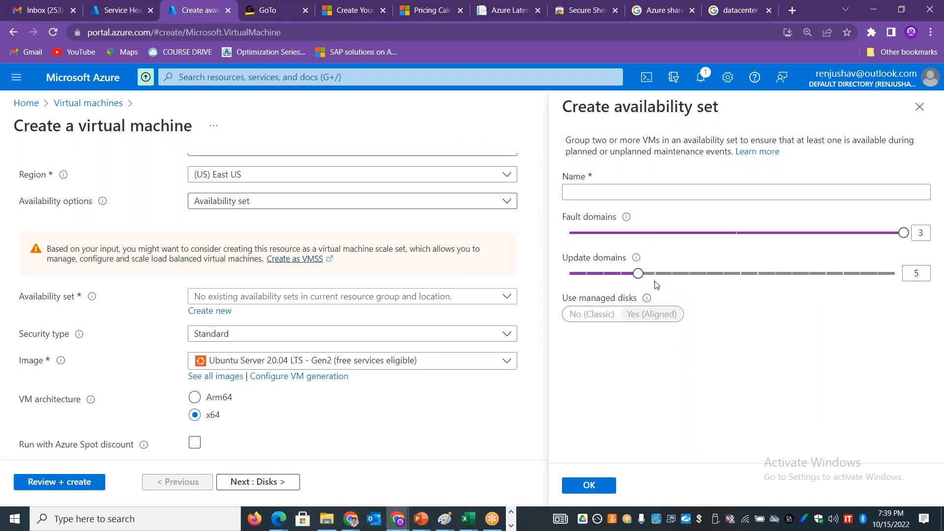
pyautogui.moveTo(639, 276)
pyautogui.mouseDown()
pyautogui.moveTo(596, 281)
pyautogui.moveTo(637, 279)
pyautogui.mouseUp()
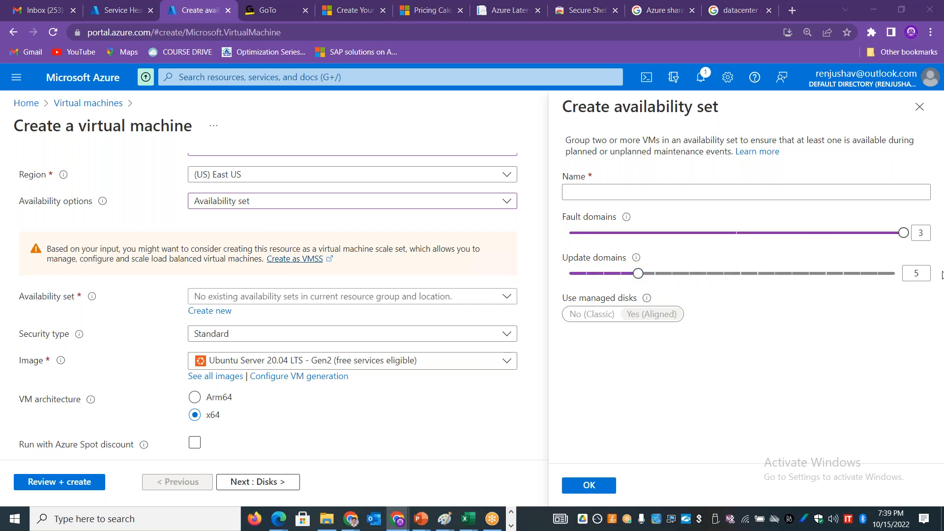
# Step: Switch back to the Excel workbook and enter "Default - 5" in cell D32 and "Max - 20" in cell D33
pyautogui.hotkey('alt', 'Tab')
pyautogui.moveTo(514, 346); pyautogui.dragTo(514, 354)
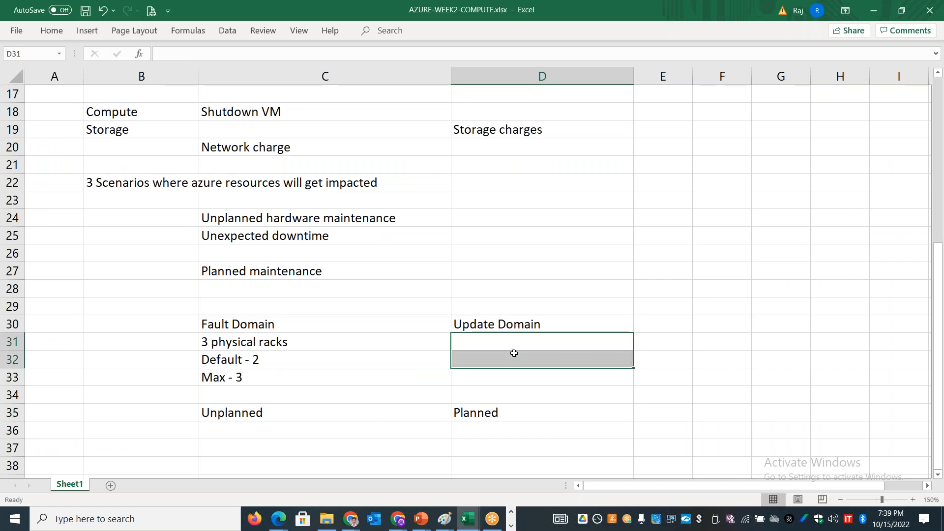
pyautogui.click(514, 354)
pyautogui.write('Default - ')
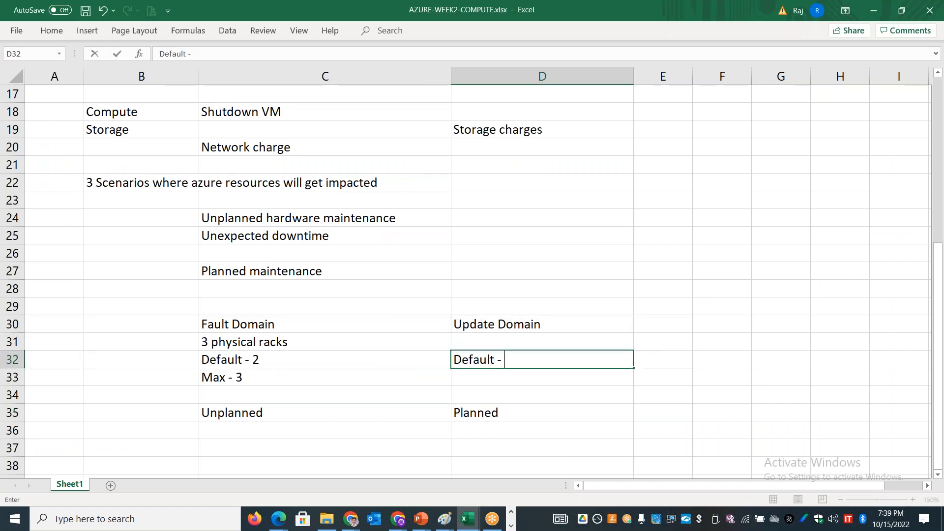
pyautogui.write('5')
pyautogui.press('Return')
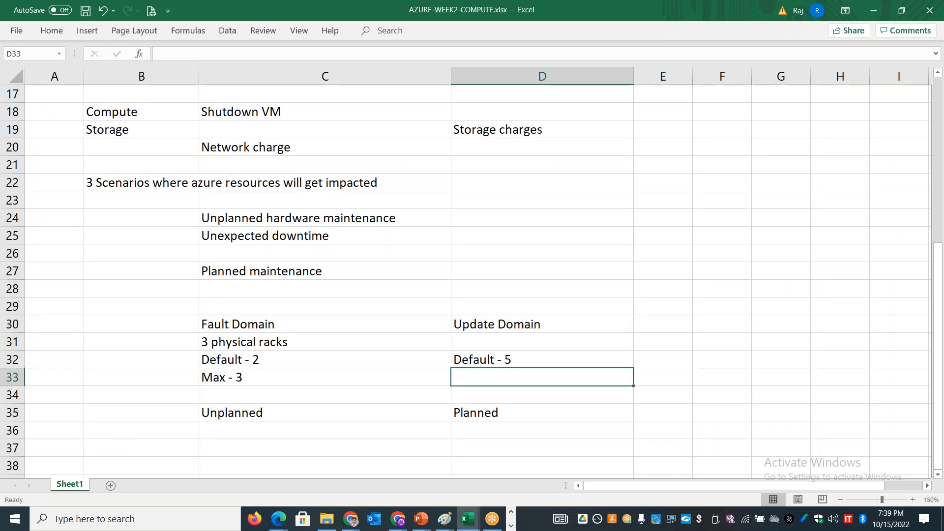
pyautogui.write('Max - 20')
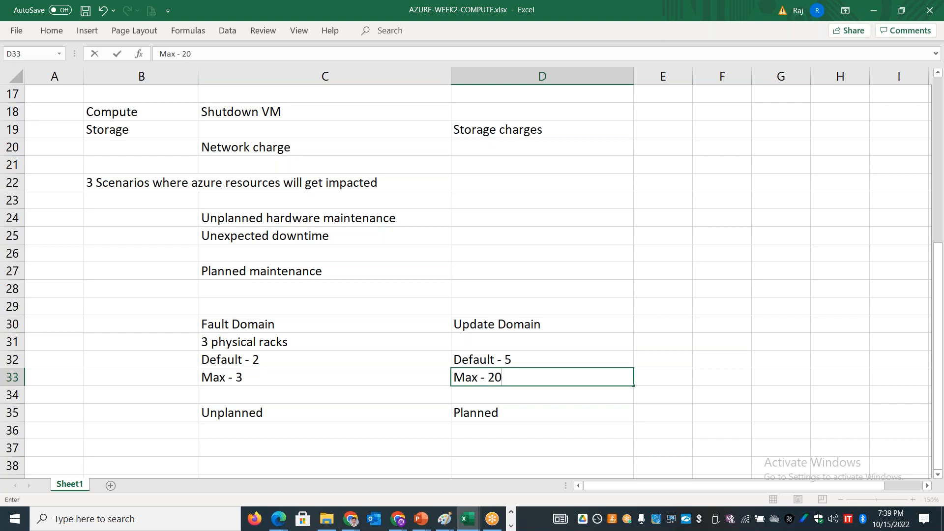
pyautogui.press('Return')
pyautogui.press('Return')
pyautogui.press('Return')
pyautogui.press('Return')
pyautogui.press('Return')
pyautogui.press('Return')
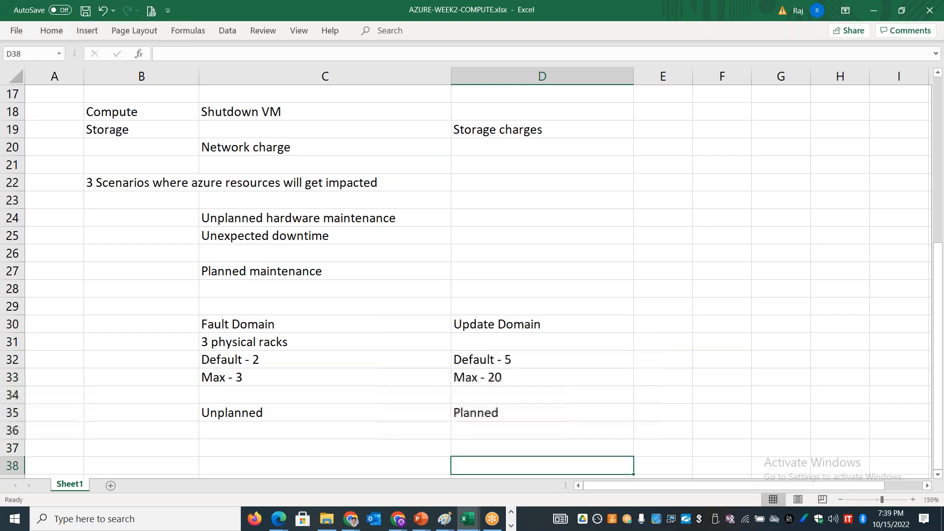
# Step: Start a list of virtual machines with "VM1" in cell B38 and "VM2" in cell B39
pyautogui.scroll(-4, 472, 308)
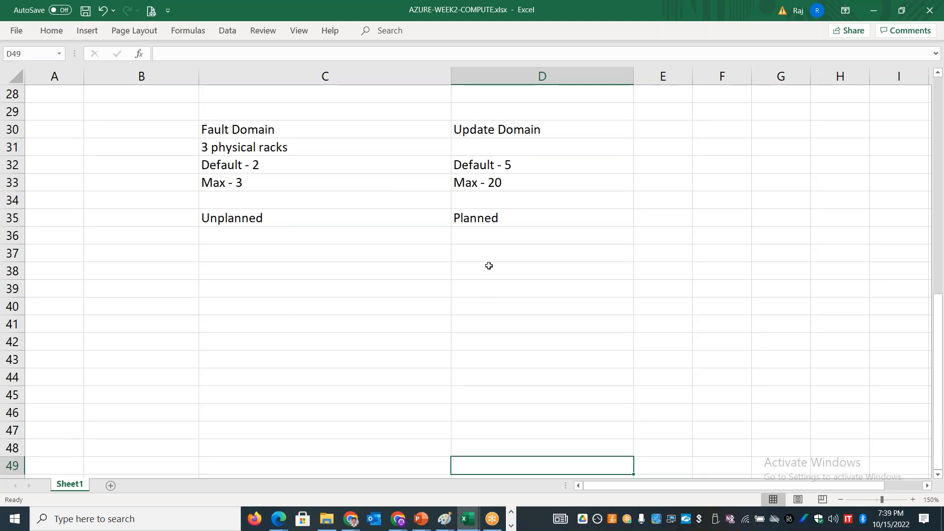
pyautogui.click(488, 266)
pyautogui.press('Left')
pyautogui.press('Left')
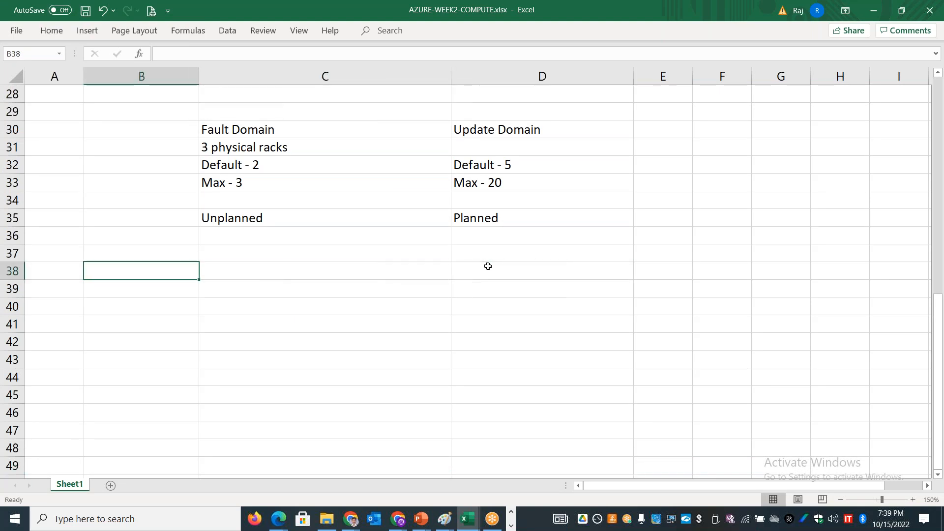
pyautogui.write('VM1')
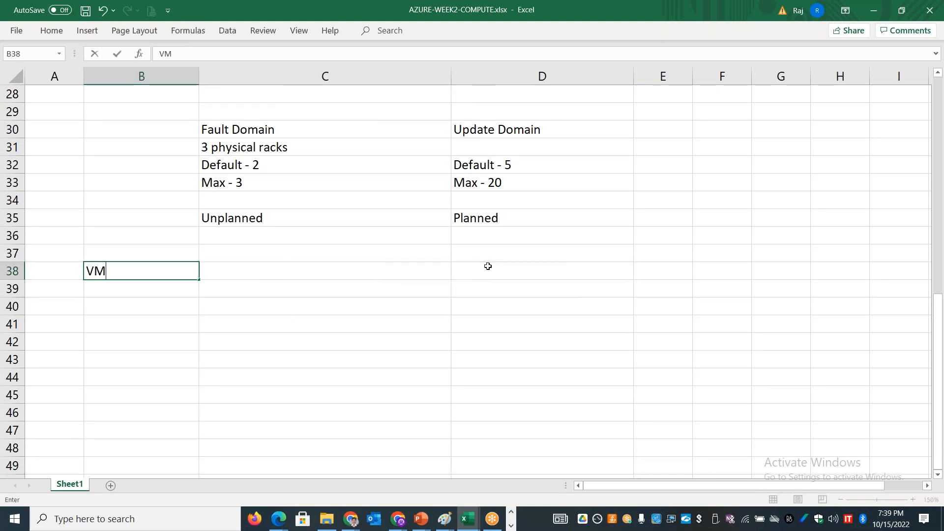
pyautogui.press('Return')
pyautogui.write('VM2')
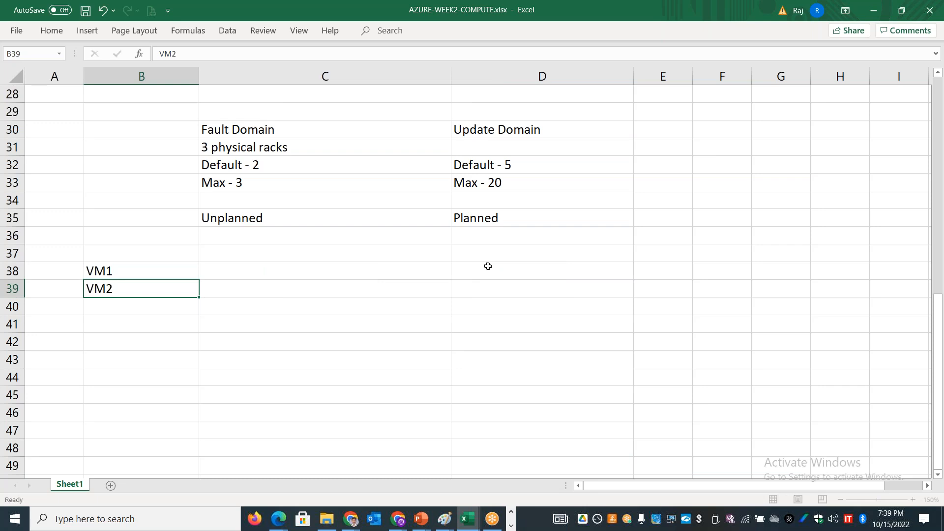
# Step: Add "VM3" in cell B40 and extend the virtual machine list down to "VM10" in cell B47
pyautogui.press('Return')
pyautogui.write('VM2=3')
pyautogui.press('BackSpace')
pyautogui.press('BackSpace')
pyautogui.press('BackSpace')
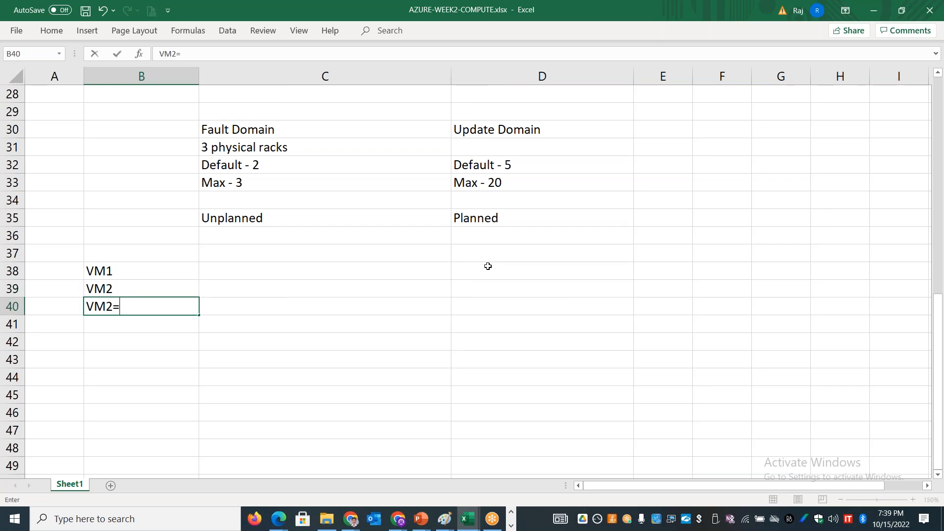
pyautogui.write('3')
pyautogui.moveTo(190, 270); pyautogui.dragTo(200, 437)
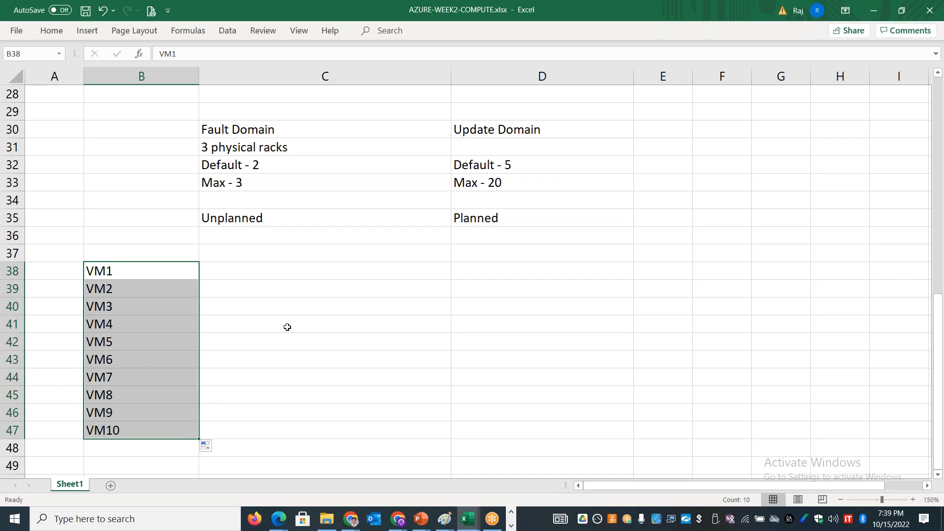
# Step: Enter the headings "FD - 2" in cell C37 and "UD - 5" in cell D37
pyautogui.click(278, 256)
pyautogui.write('D')
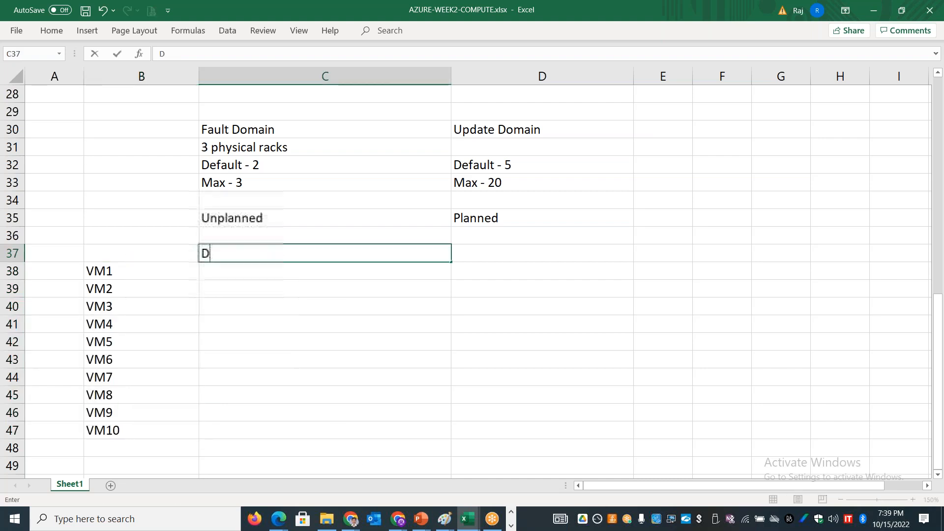
pyautogui.press('BackSpace')
pyautogui.write('FD 2')
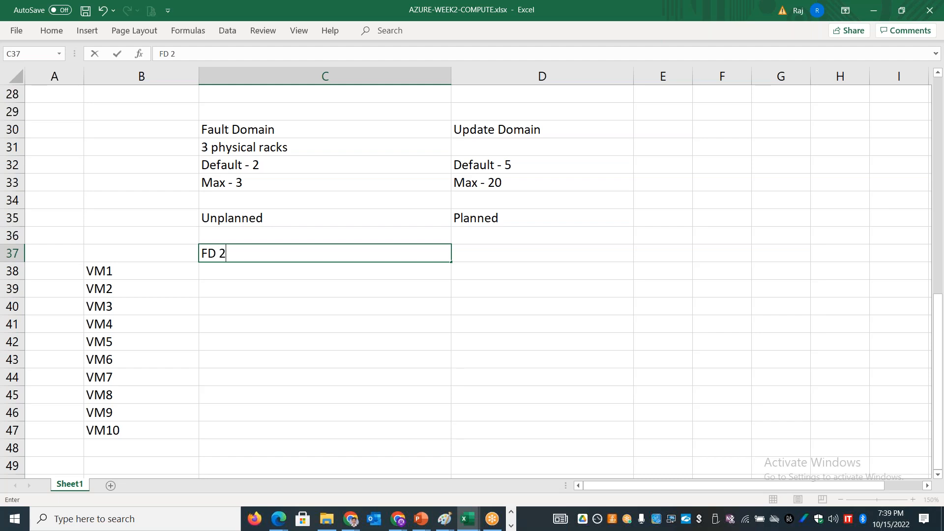
pyautogui.press('BackSpace')
pyautogui.press('BackSpace')
pyautogui.write('2')
pyautogui.press('BackSpace')
pyautogui.write('- 2')
pyautogui.click(510, 254)
pyautogui.write('UD - 5')
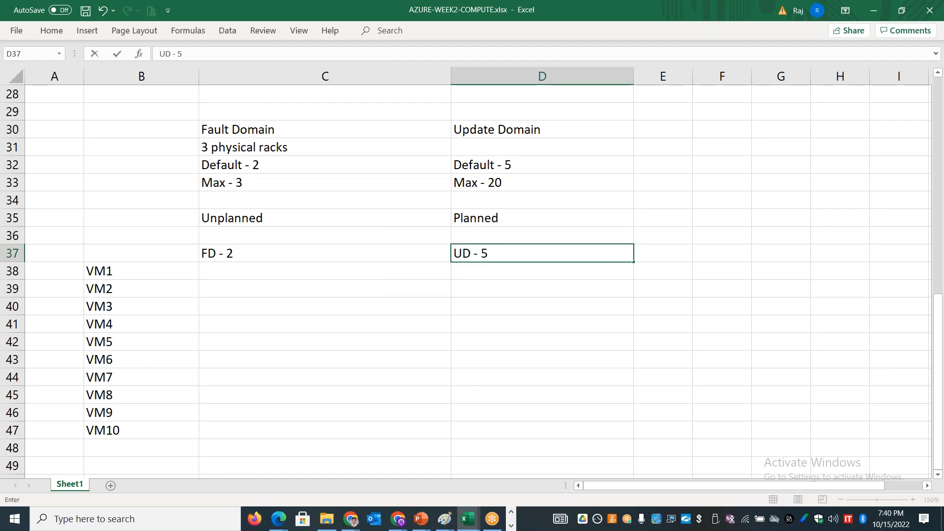
# Step: Assign fault domains to the first two virtual machines with "FD0 - Rack 1" in cell C38 and "FD1 - Rack 2" in cell C39
pyautogui.click(321, 276)
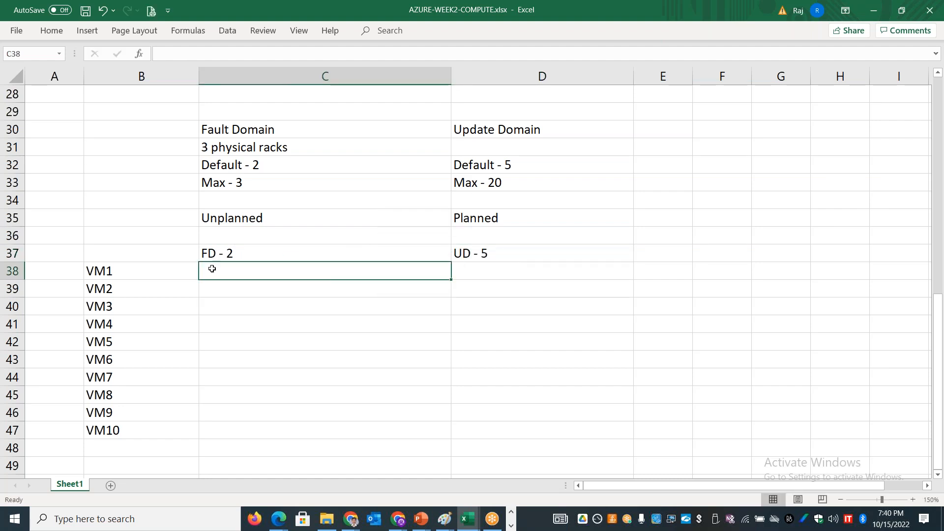
pyautogui.click(161, 274)
pyautogui.click(220, 271)
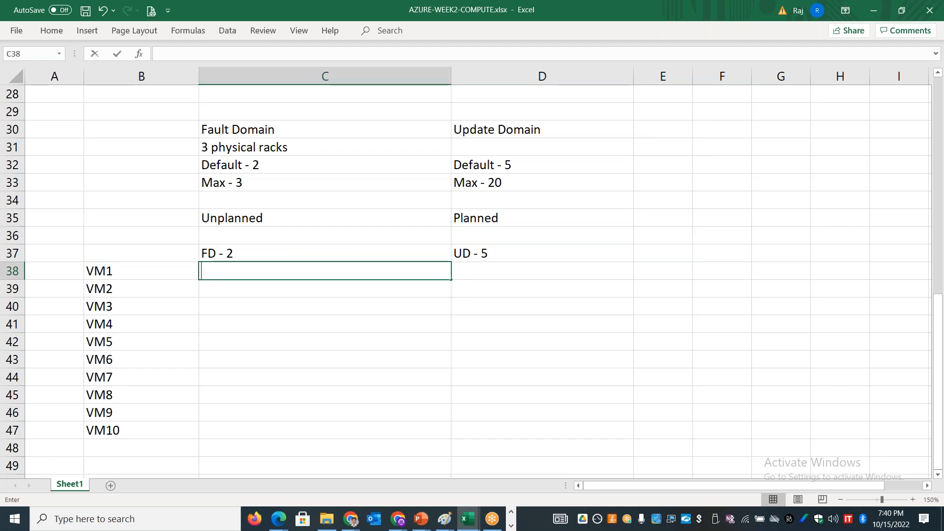
pyautogui.write('FDo')
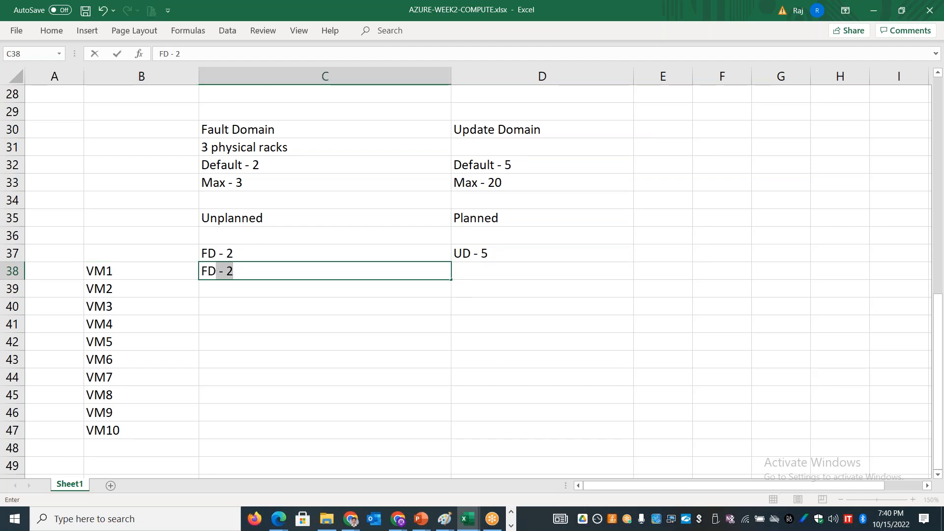
pyautogui.write('0 - Rack 1')
pyautogui.press('Return')
pyautogui.write('FD1 - ')
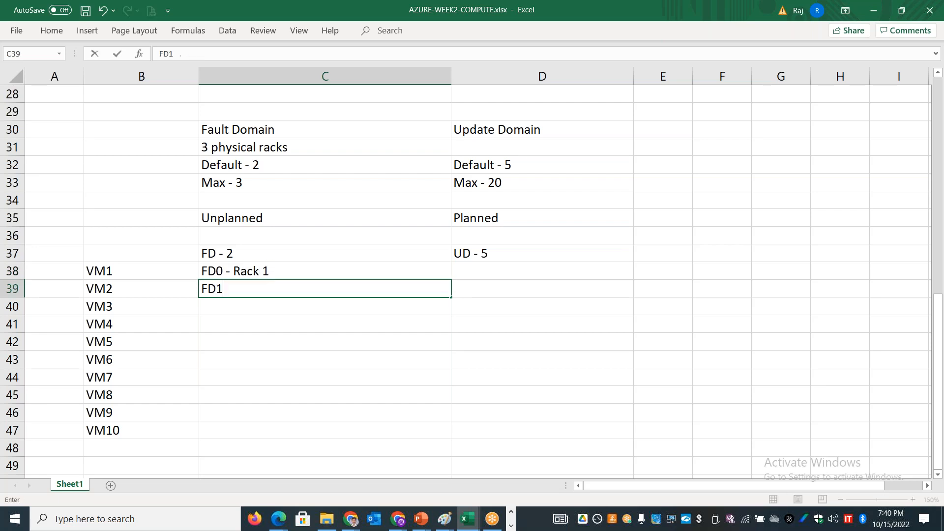
pyautogui.write('Rack 2')
# Step: Copy the two rack assignments in C38:C39 repeatedly down through cell C47, beside VM3 to VM10
pyautogui.click(293, 271)
pyautogui.hotkey('shift', 'Down')
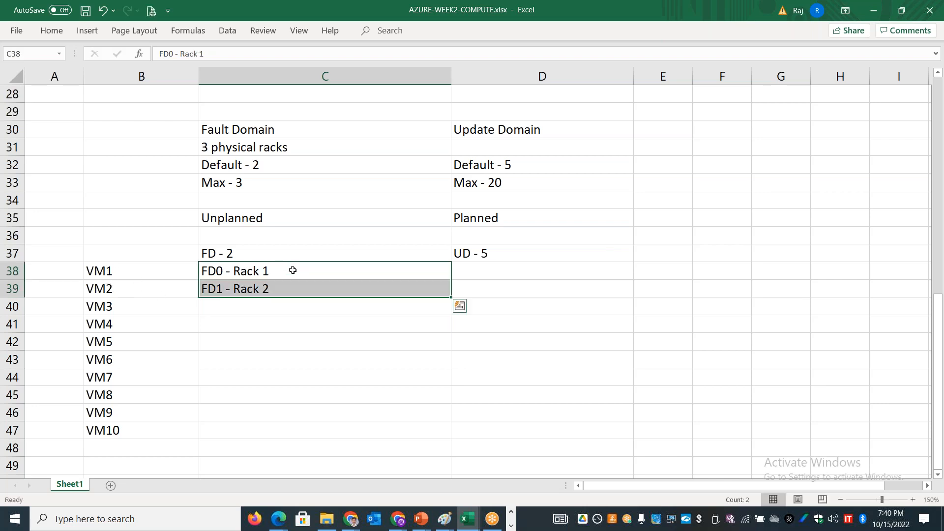
pyautogui.hotkey('ctrl', 'c')
pyautogui.press('Down')
pyautogui.press('Down')
pyautogui.hotkey('ctrl', 'v')
pyautogui.press('Down')
pyautogui.press('Down')
pyautogui.hotkey('ctrl', 'v')
pyautogui.press('Down')
pyautogui.press('Down')
pyautogui.hotkey('ctrl', 'v')
pyautogui.press('Down')
pyautogui.press('Down')
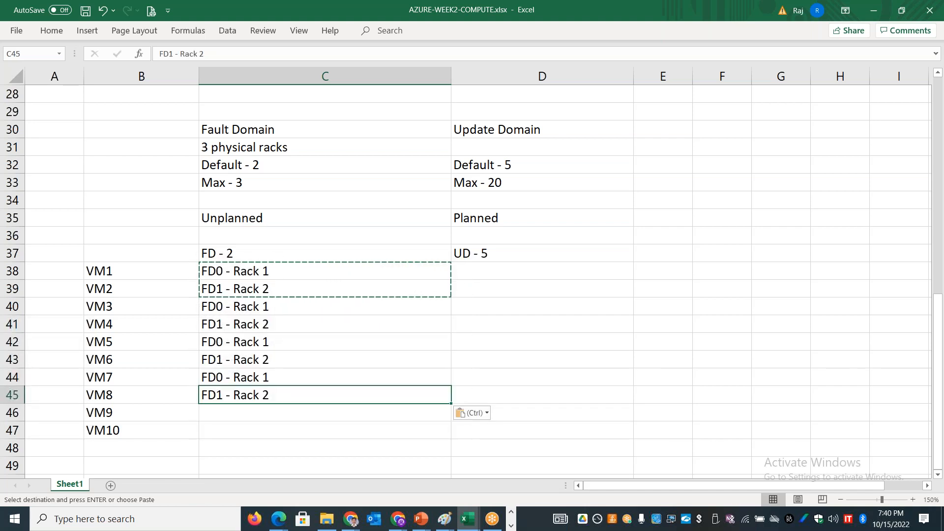
pyautogui.hotkey('ctrl', 'v')
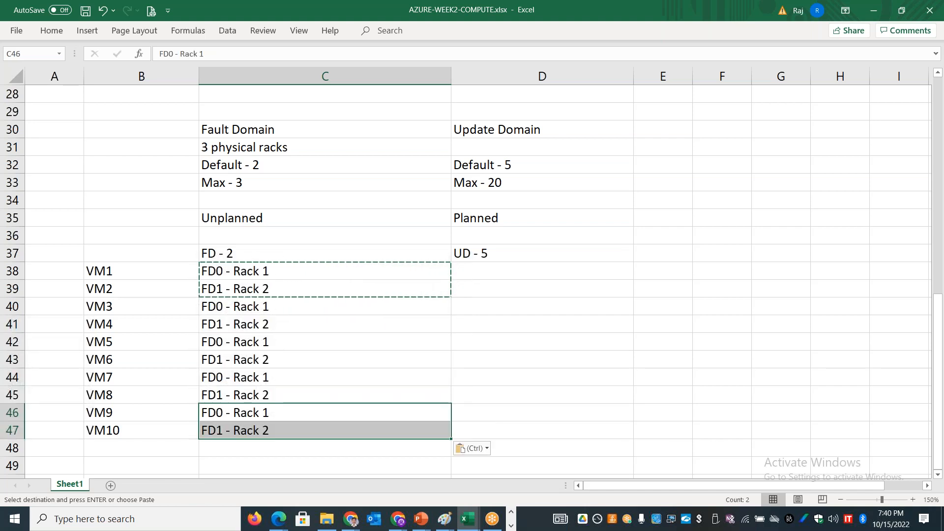
# Step: Examine which virtual machines in the list share Rack 1 under the two fault domain layout
pyautogui.click(288, 272)
pyautogui.moveTo(157, 271); pyautogui.dragTo(275, 273)
pyautogui.click(158, 304)
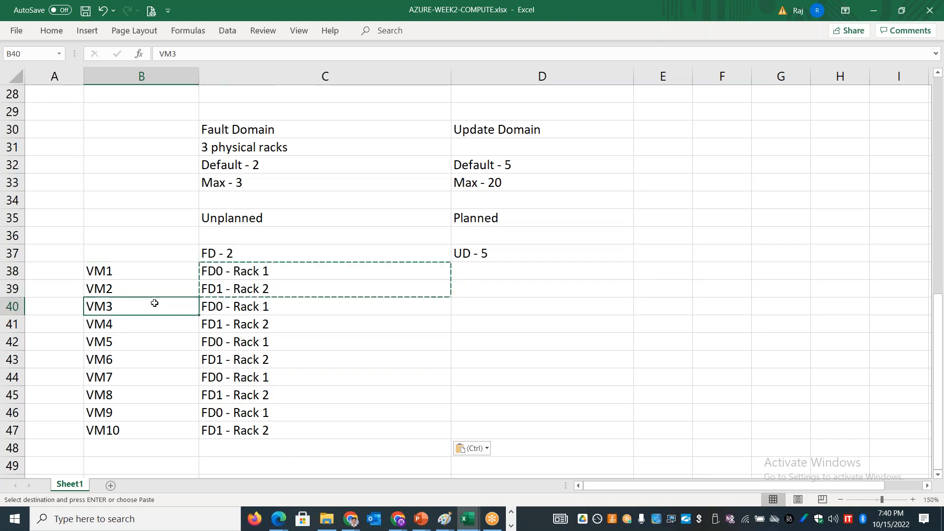
pyautogui.click(131, 341)
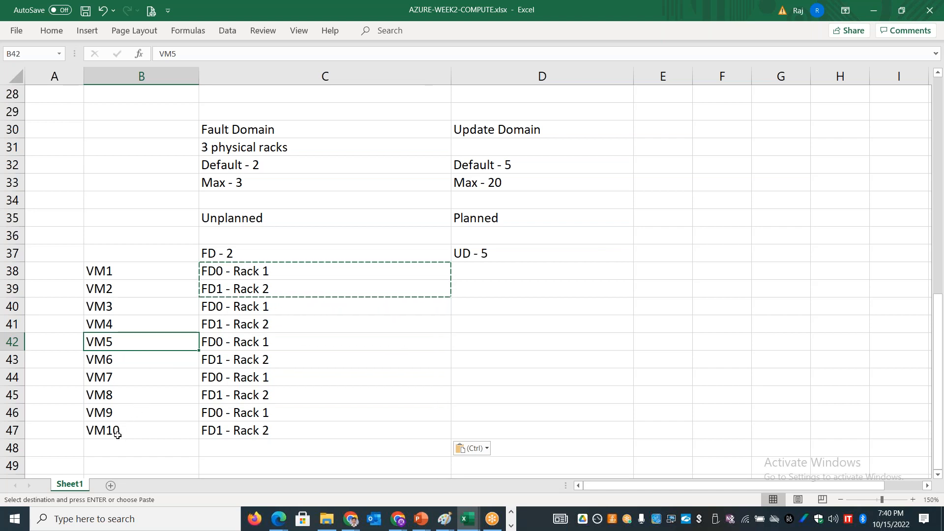
pyautogui.press('Up')
pyautogui.press('Up')
pyautogui.press('Up')
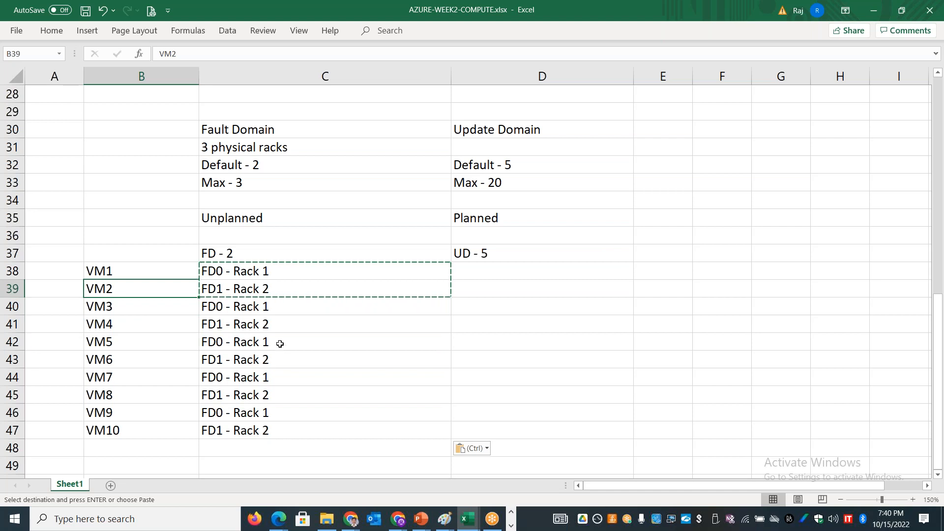
# Step: Change the heading in cell C37 to "FD - 3" and the VM3 assignment in cell C40 to "FD2 - Rack 3"
pyautogui.click(246, 254)
pyautogui.doubleClick(246, 254)
pyautogui.press('BackSpace')
pyautogui.write('3')
pyautogui.doubleClick(275, 307)
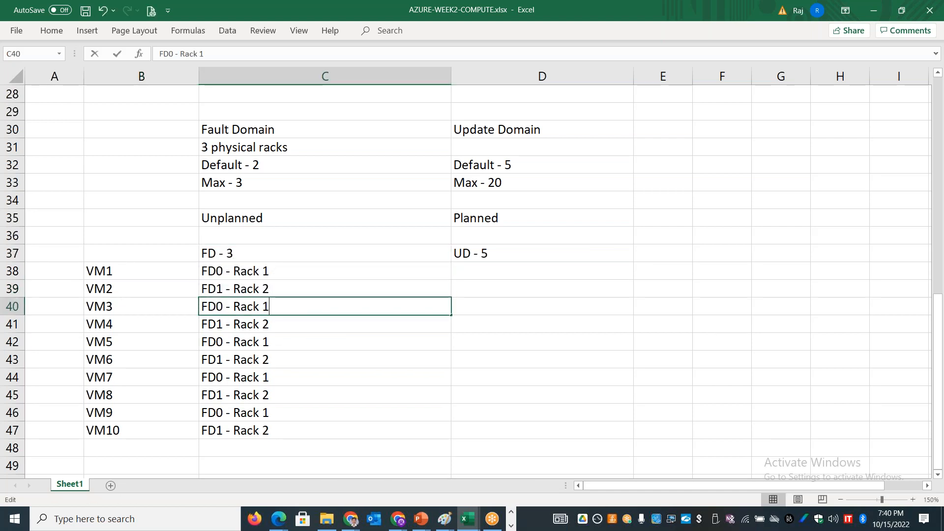
pyautogui.moveTo(273, 307); pyautogui.dragTo(116, 312)
pyautogui.write('FD')
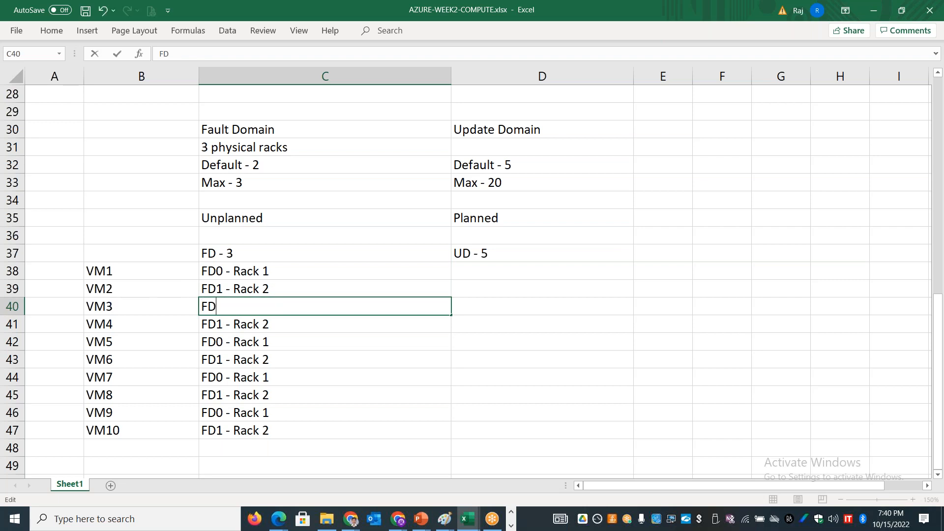
pyautogui.write('2 - Rack 3')
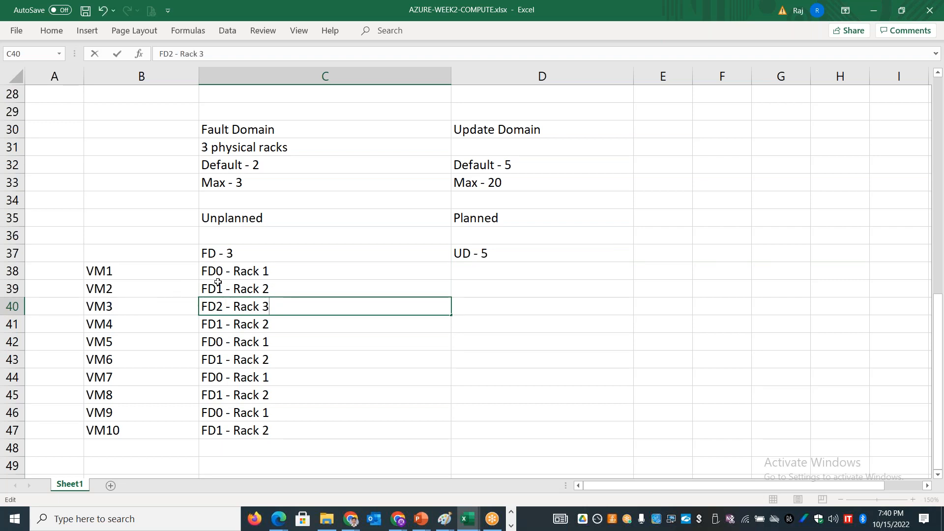
# Step: Copy the three rack assignments in C38:C40 over cells C41:C43 and C44:C46
pyautogui.click(236, 269)
pyautogui.hotkey('shift', 'Down')
pyautogui.hotkey('shift', 'Down')
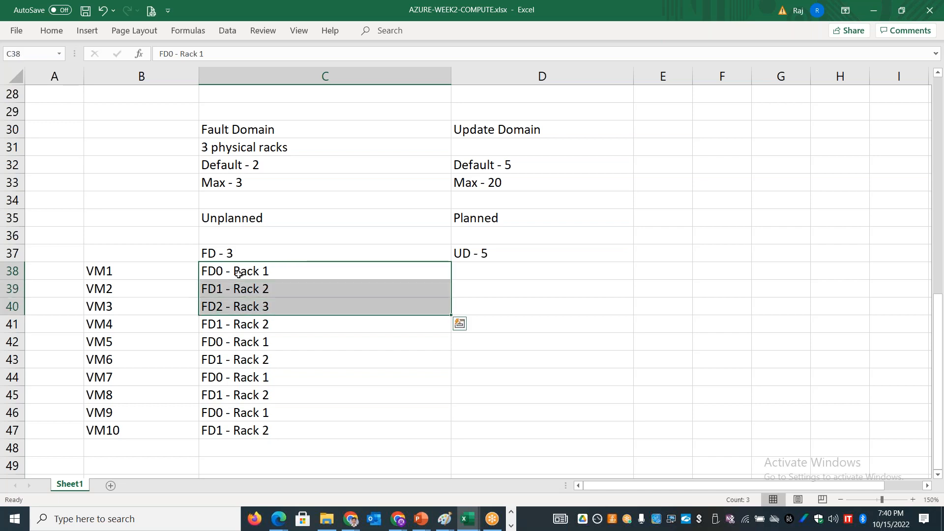
pyautogui.hotkey('ctrl', 'c')
pyautogui.press('Down')
pyautogui.press('Down')
pyautogui.press('Down')
pyautogui.hotkey('ctrl', 'v')
pyautogui.press('Down')
pyautogui.press('Down')
pyautogui.press('Down')
pyautogui.press('Down')
pyautogui.press('Up')
pyautogui.hotkey('ctrl', 'v')
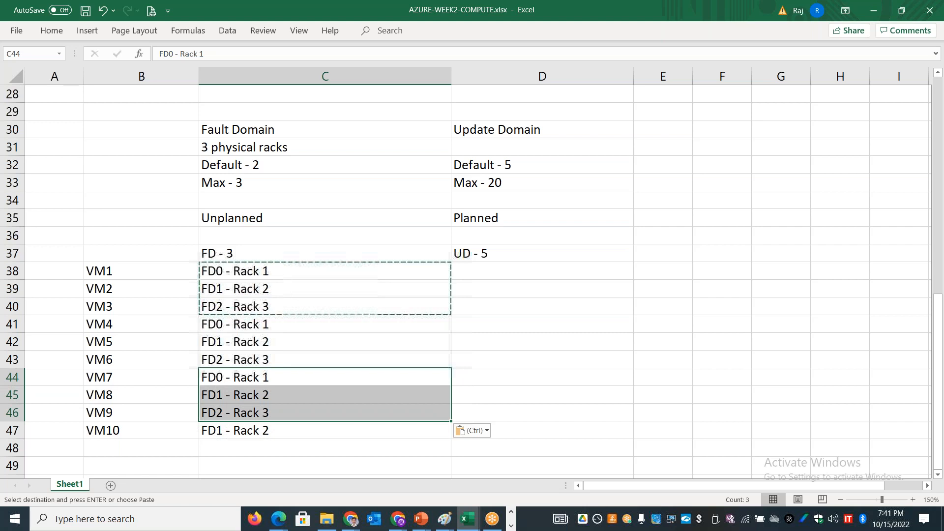
# Step: Copy the VM7 assignment "FD0 - Rack 1" from cell C44 into cell C47 for VM10
pyautogui.press('Down')
pyautogui.press('Up')
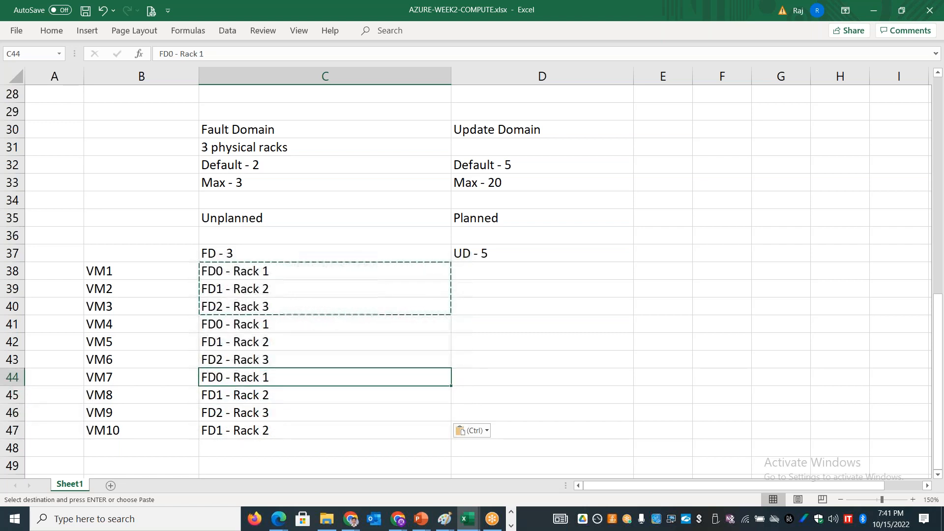
pyautogui.hotkey('ctrl', 'c')
pyautogui.press('Down')
pyautogui.press('Down')
pyautogui.press('Down')
pyautogui.hotkey('ctrl', 'v')
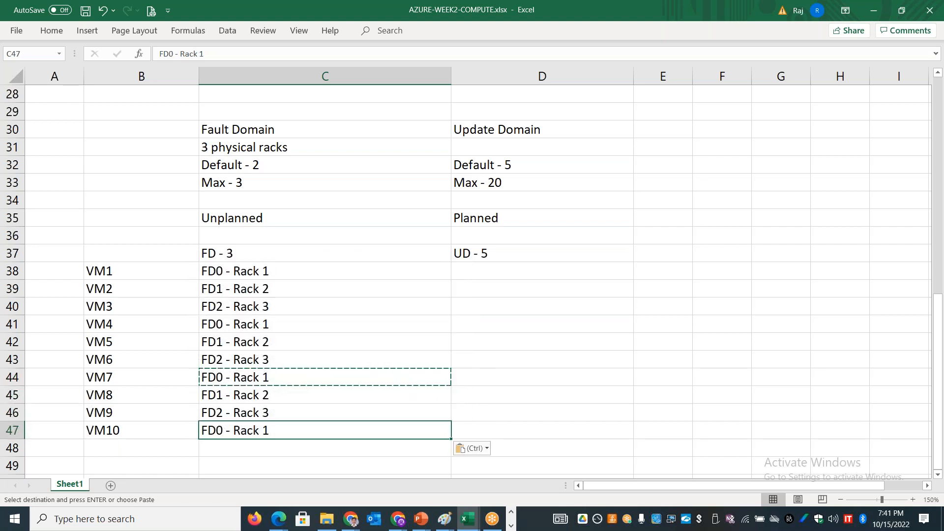
pyautogui.press('Escape')
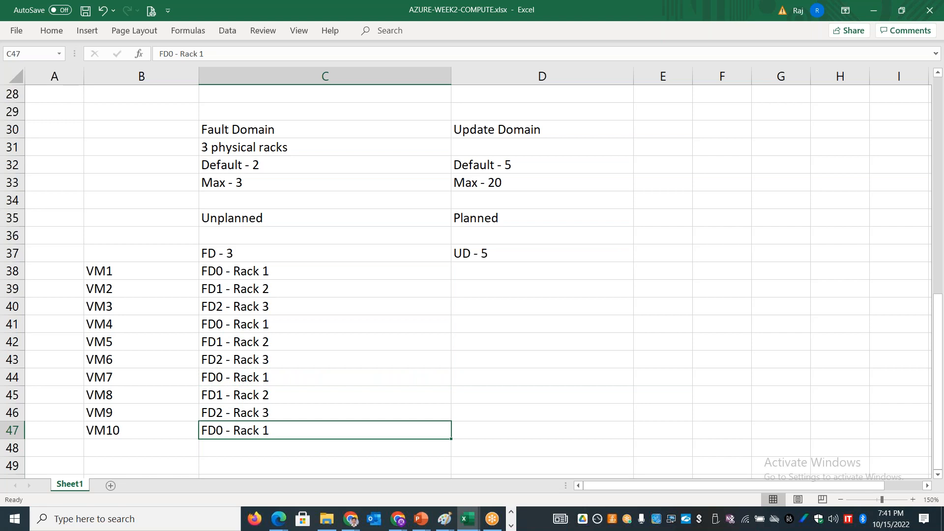
# Step: Examine which virtual machines in the list are assigned to Rack 3
pyautogui.doubleClick(278, 307)
pyautogui.moveTo(275, 307); pyautogui.dragTo(236, 308)
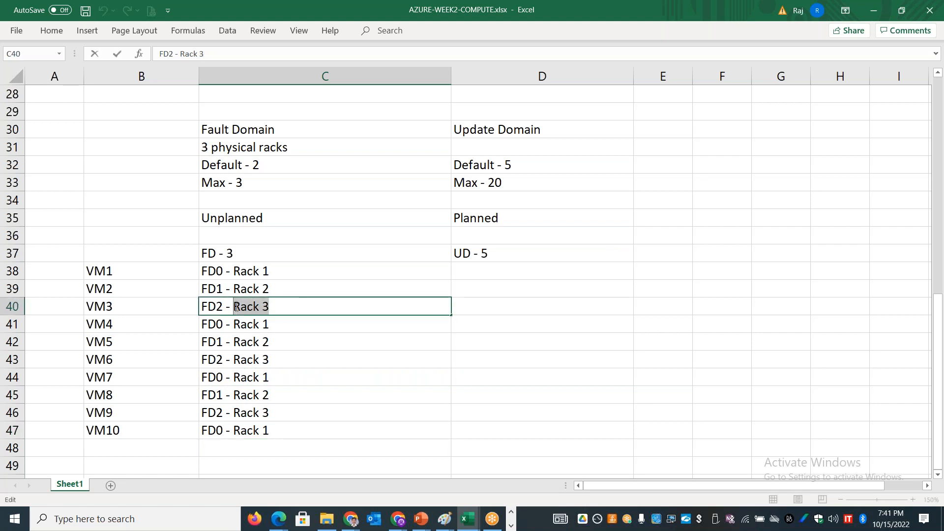
pyautogui.click(161, 305)
pyautogui.click(145, 355)
pyautogui.click(135, 377)
pyautogui.click(130, 411)
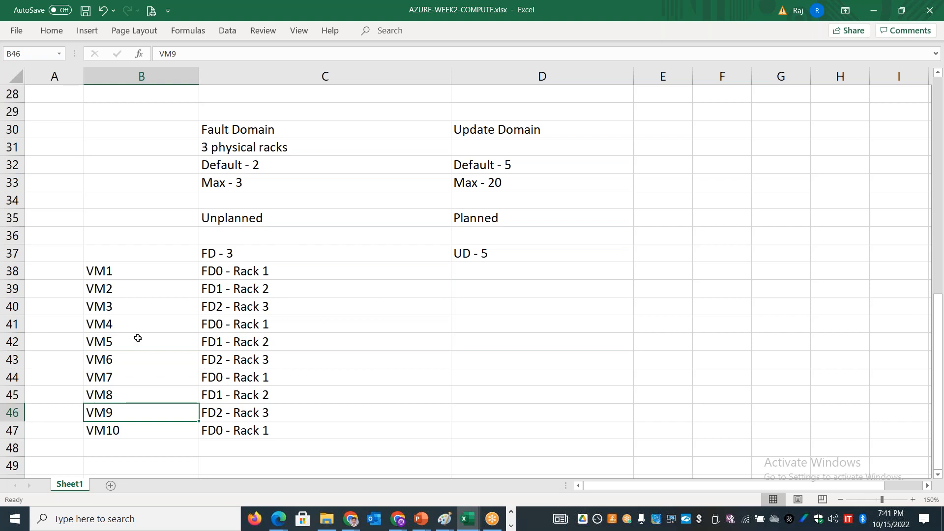
# Step: Enter the update domains "UD0", "UD1", "UD2" and "UD3" in cells D38 to D41
pyautogui.click(521, 257)
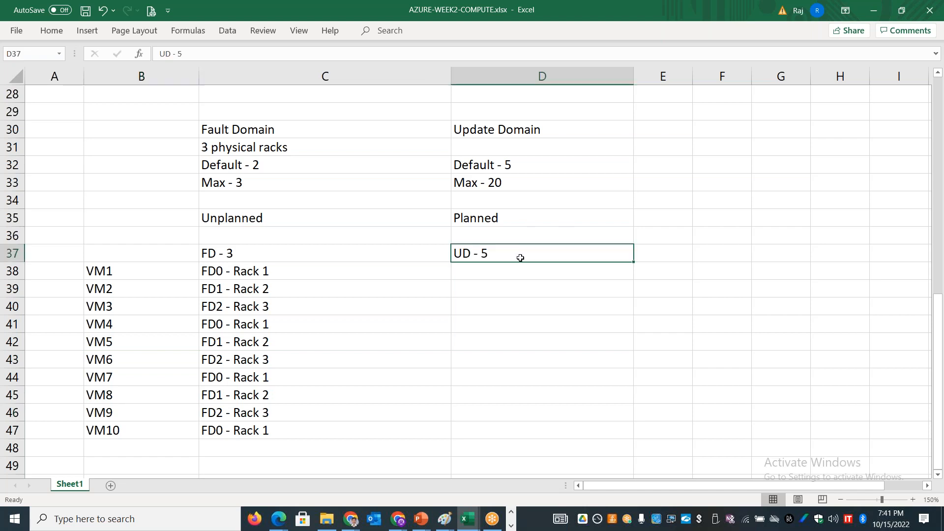
pyautogui.click(504, 267)
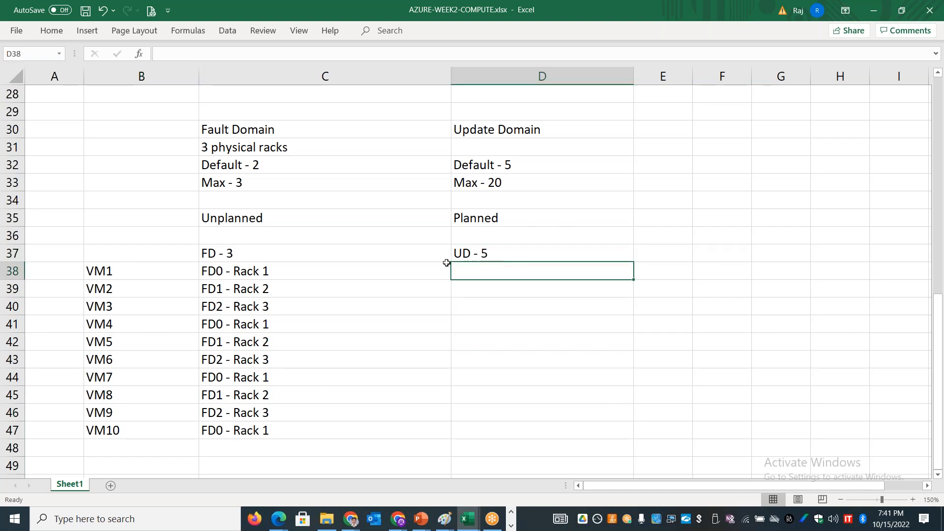
pyautogui.write('UD')
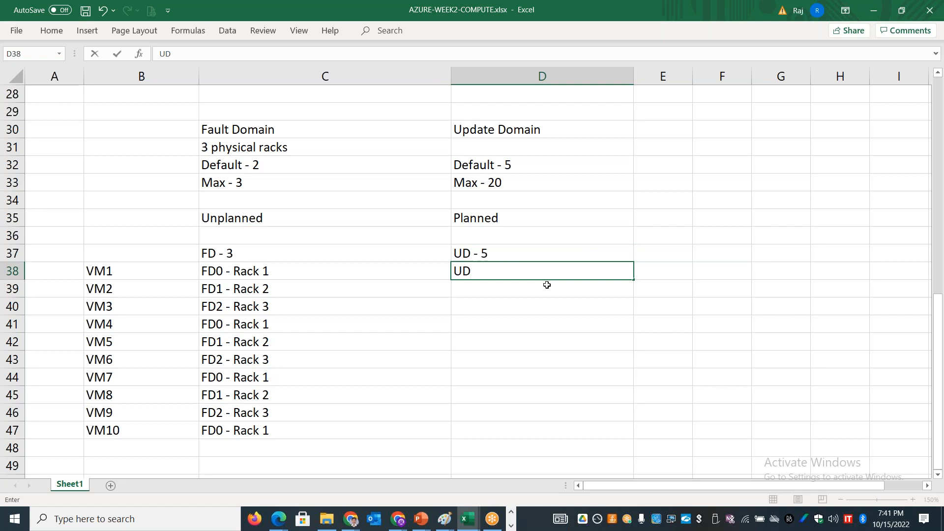
pyautogui.write('0')
pyautogui.press('Return')
pyautogui.write('UD1')
pyautogui.press('Return')
pyautogui.write('UD2')
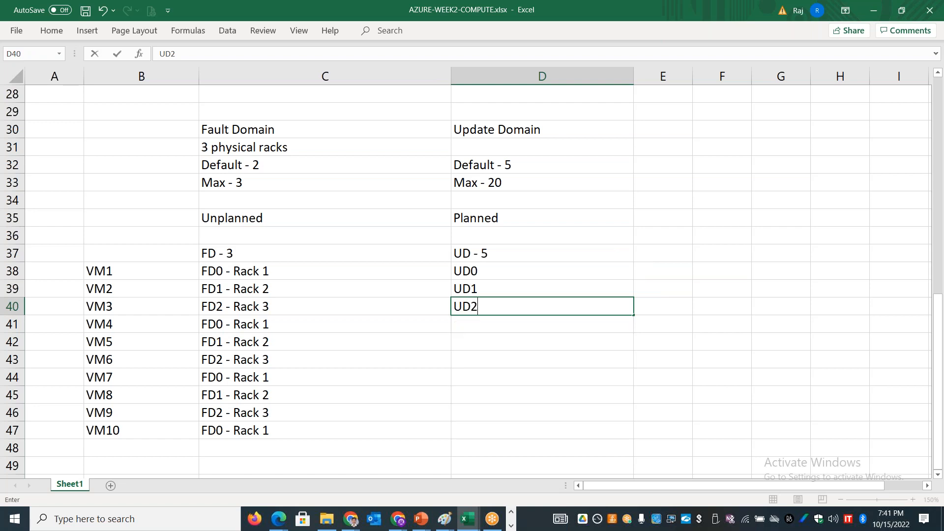
pyautogui.press('Return')
pyautogui.write('UD3')
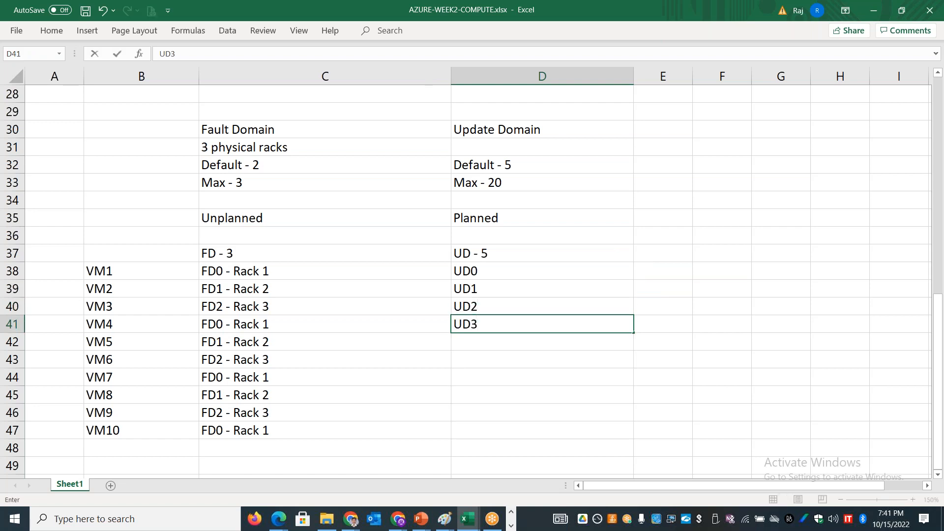
# Step: Fill the update domain series from "UD0" in cell D38 down to "UD4" in cell D42
pyautogui.doubleClick(481, 271)
pyautogui.moveTo(480, 272); pyautogui.dragTo(470, 274)
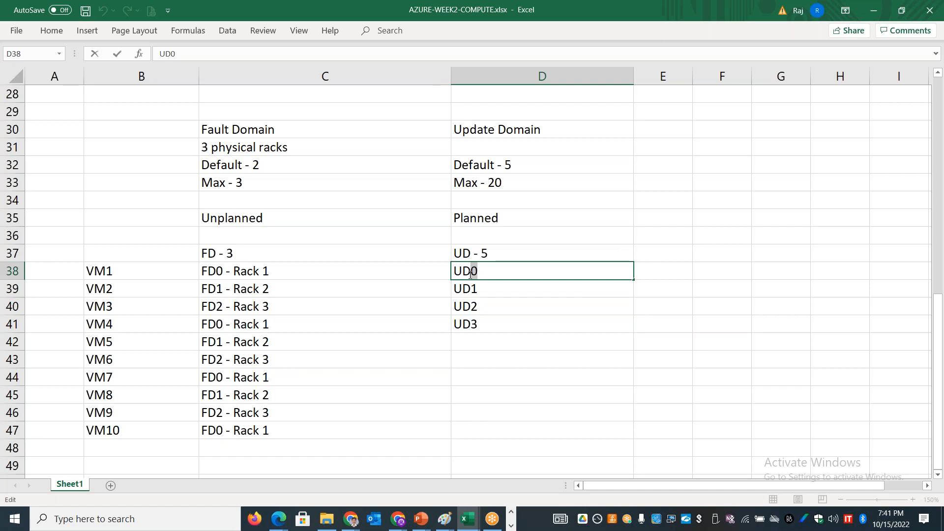
pyautogui.click(537, 291)
pyautogui.click(593, 271)
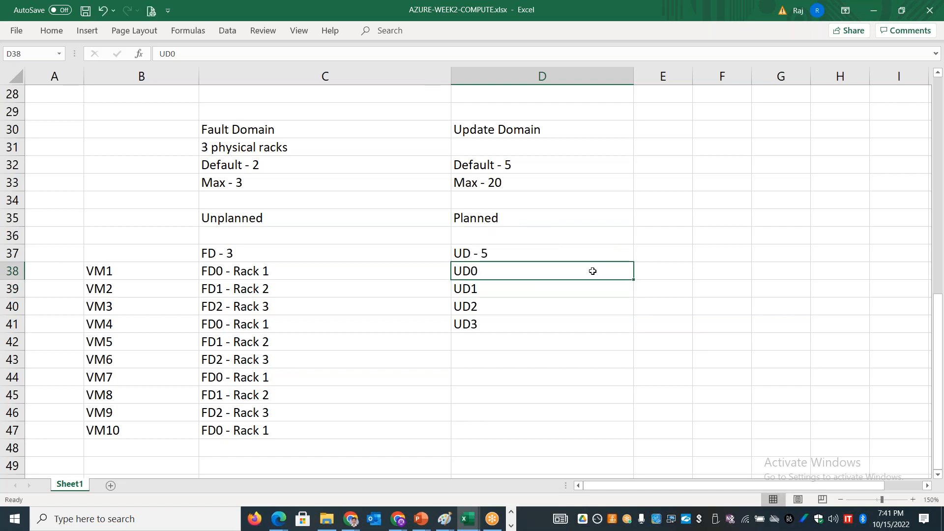
pyautogui.moveTo(633, 280); pyautogui.dragTo(634, 350)
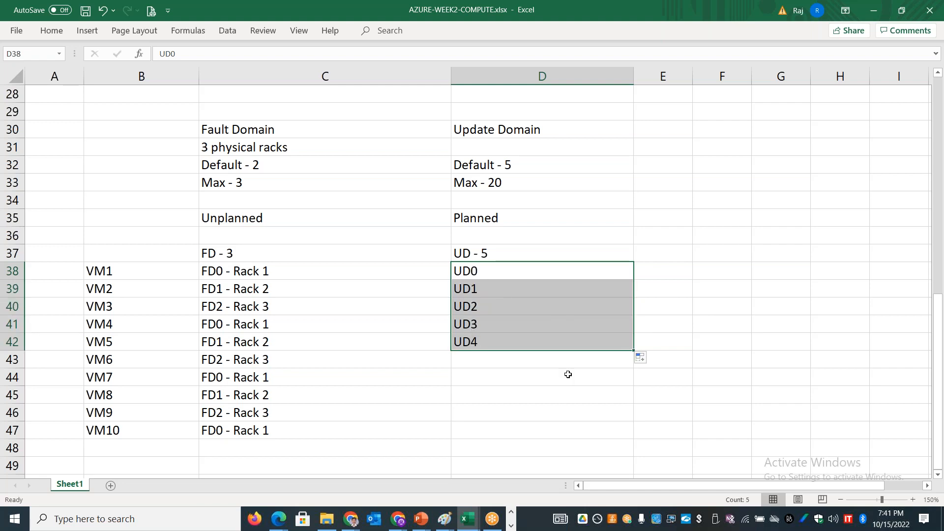
# Step: Copy the update domains in D38:D42 to cells D43:D47 for VM6 to VM10
pyautogui.hotkey('ctrl', 'c')
pyautogui.click(506, 361)
pyautogui.hotkey('ctrl', 'v')
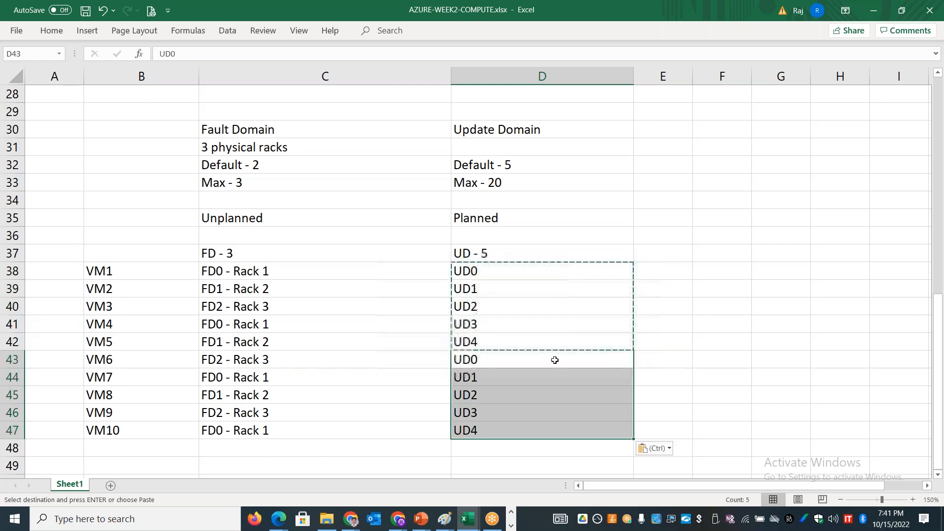
pyautogui.click(726, 354)
pyautogui.press('Escape')
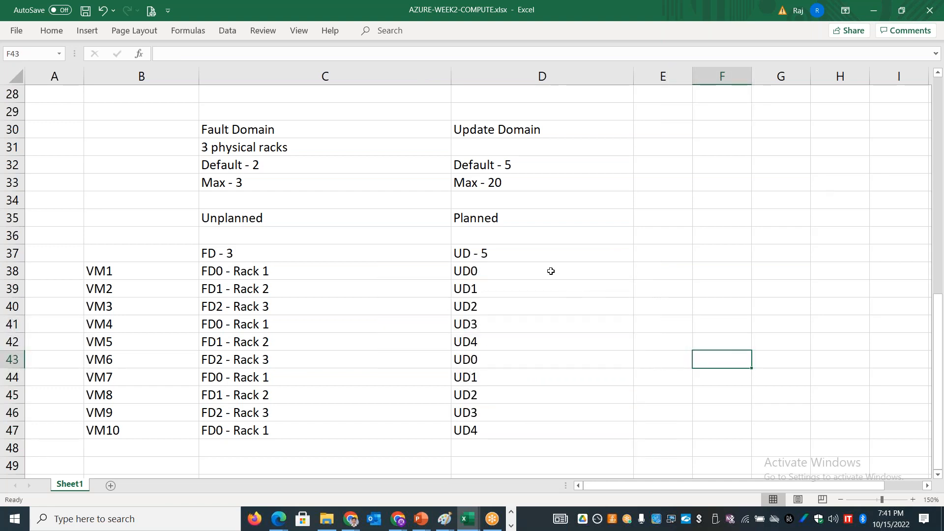
# Step: Center the update domain values in cells D38 to D47
pyautogui.moveTo(550, 270); pyautogui.dragTo(547, 430)
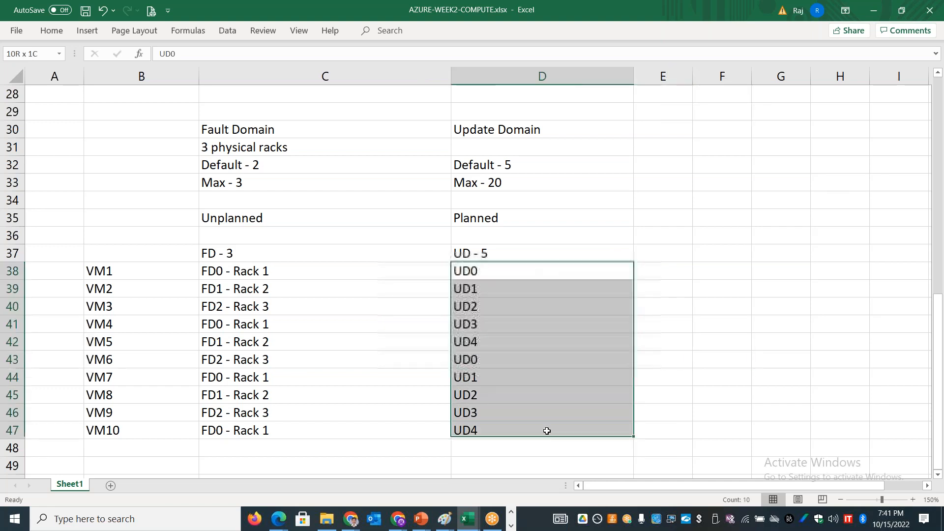
pyautogui.click(50, 33)
pyautogui.click(265, 76)
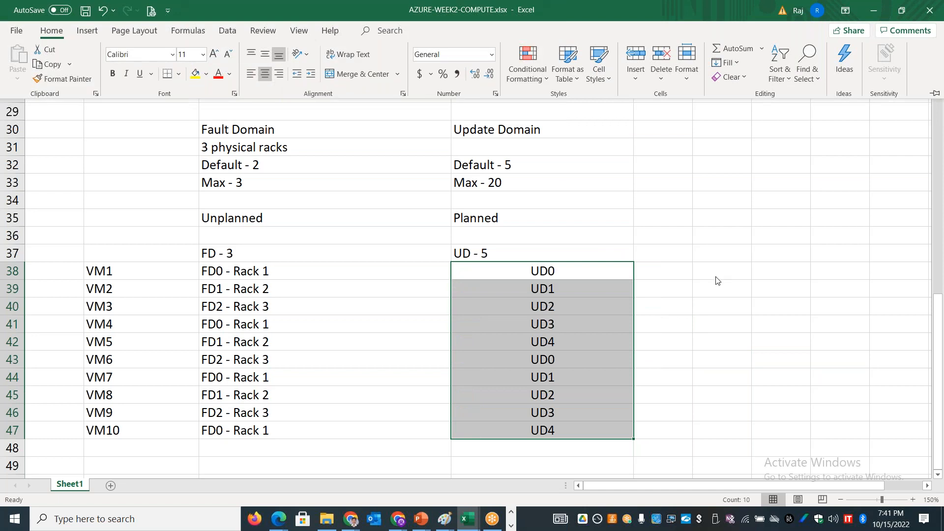
pyautogui.click(720, 306)
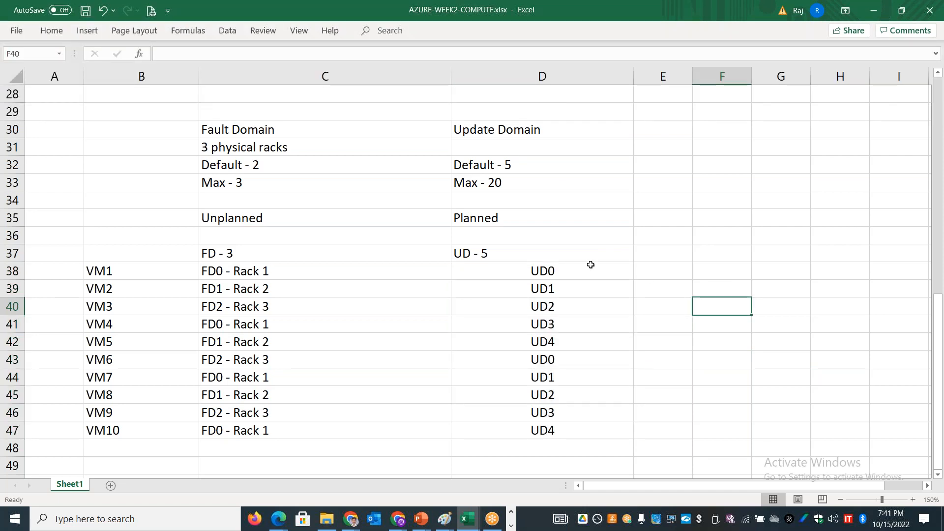
# Step: Compare the update domain of VM1 with those of VM2 to VM5 and VM6 in the table
pyautogui.click(567, 271)
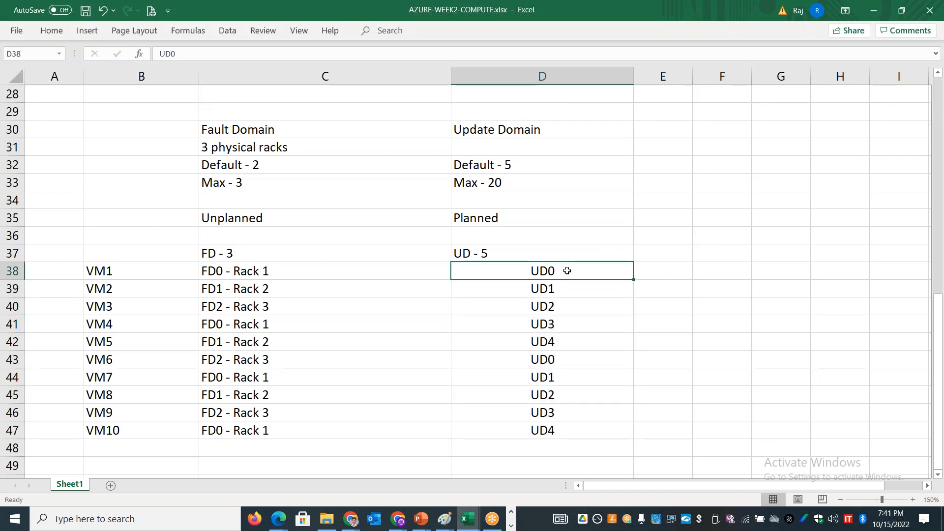
pyautogui.moveTo(559, 287); pyautogui.dragTo(558, 344)
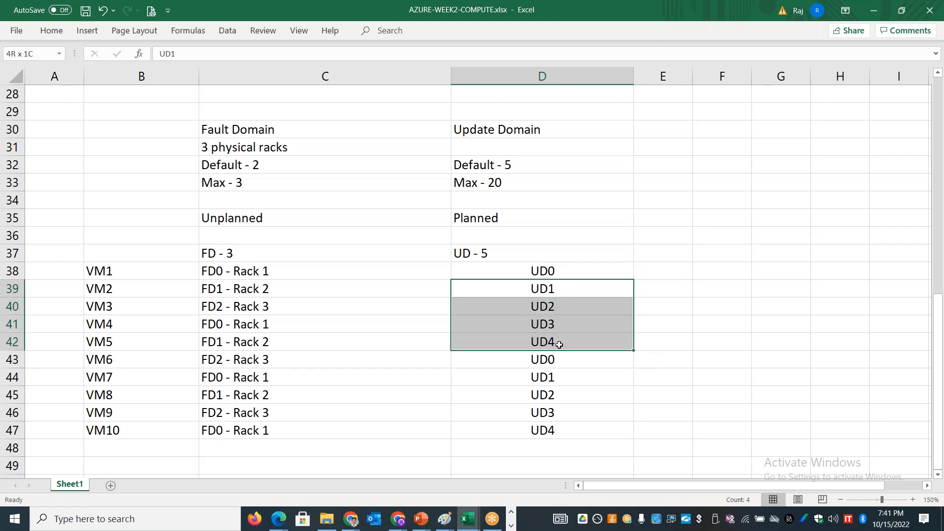
pyautogui.click(545, 271)
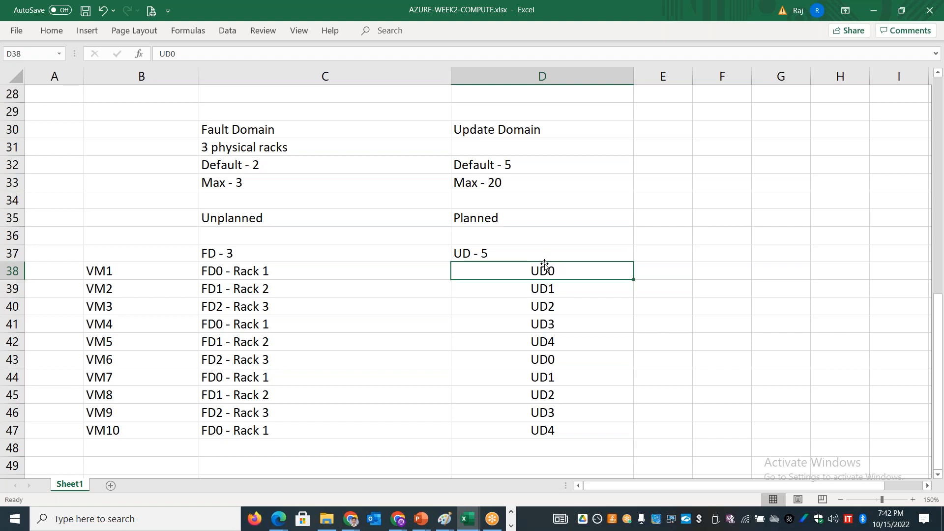
pyautogui.click(112, 272)
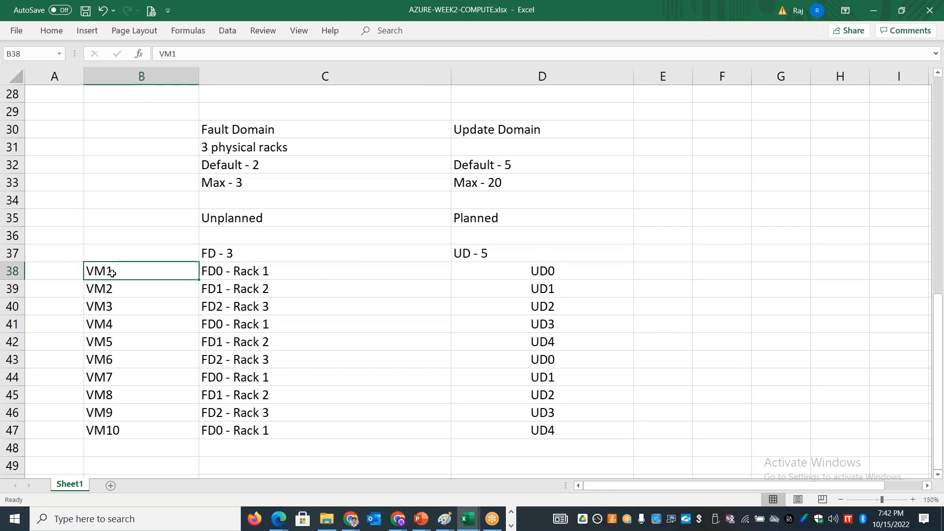
pyautogui.click(128, 355)
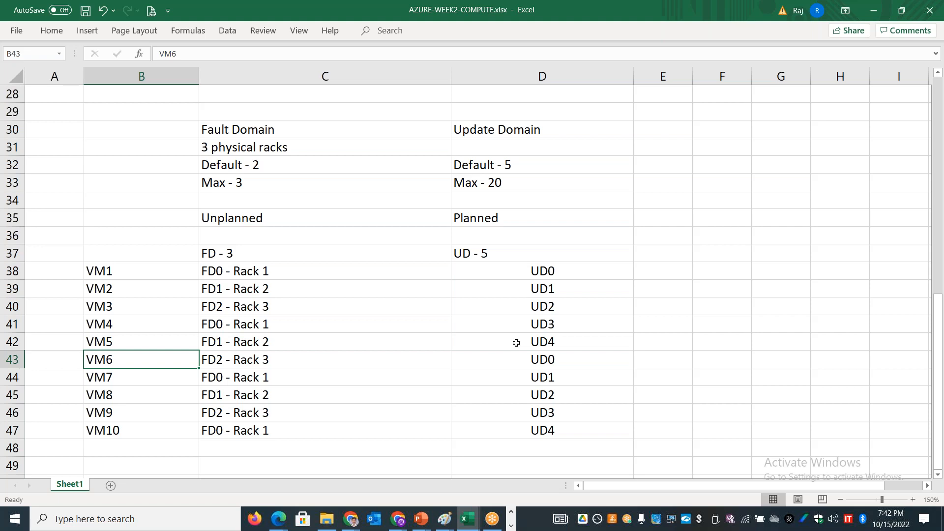
# Step: Give the "Unplanned" and "Planned" headings in C35:D35 a light green fill and center them
pyautogui.moveTo(311, 218); pyautogui.dragTo(486, 218)
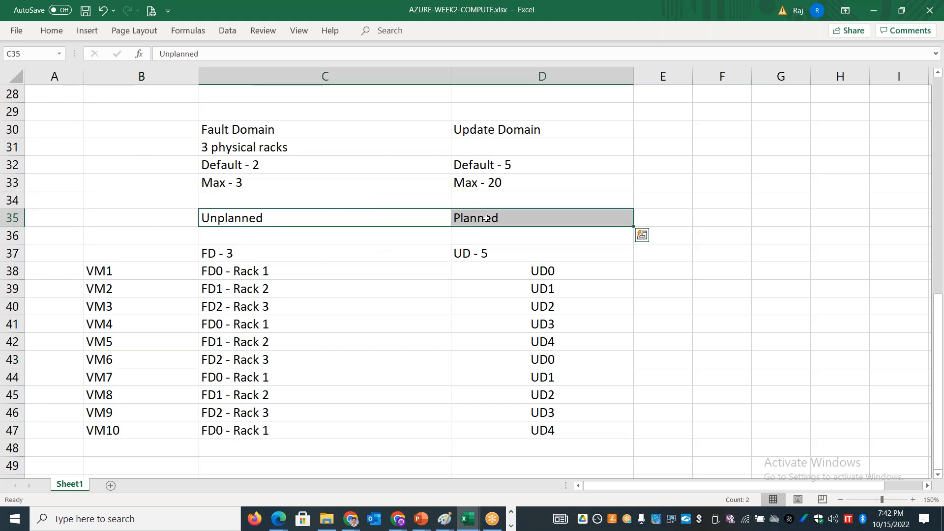
pyautogui.click(53, 31)
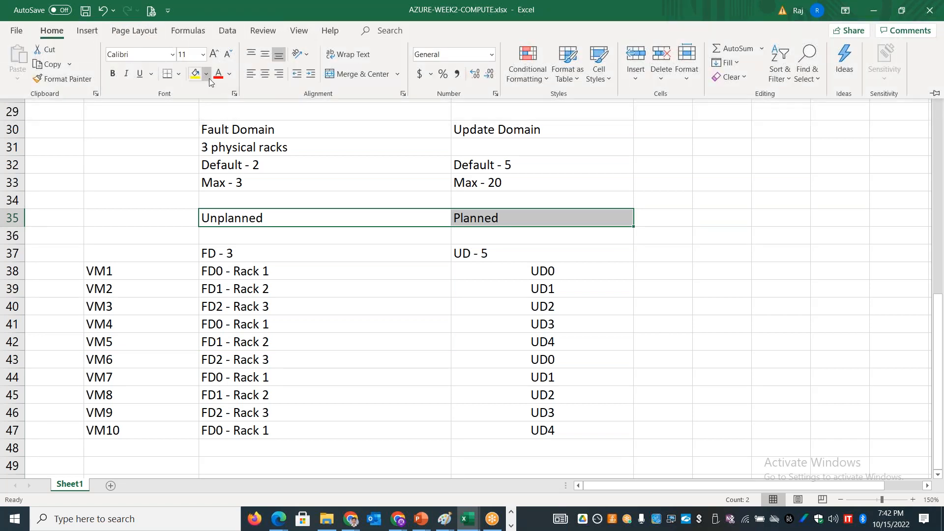
pyautogui.click(208, 77)
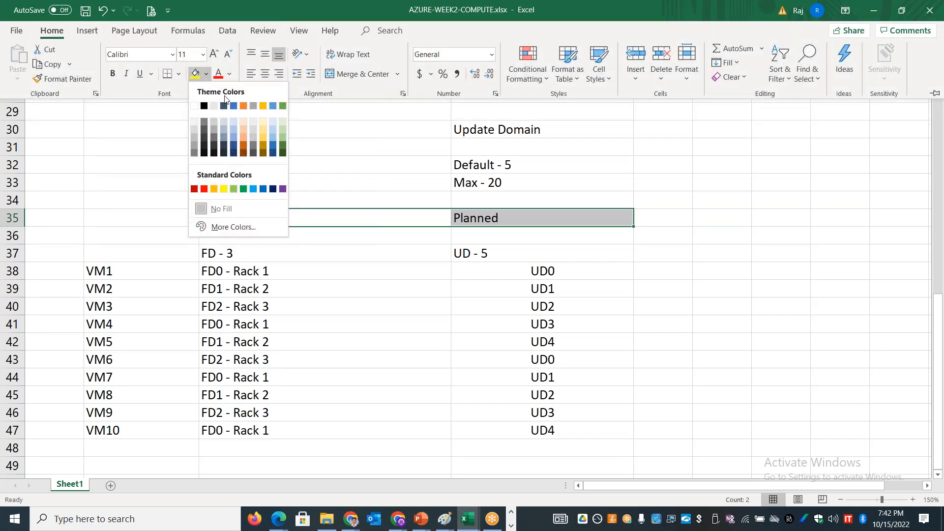
pyautogui.click(278, 120)
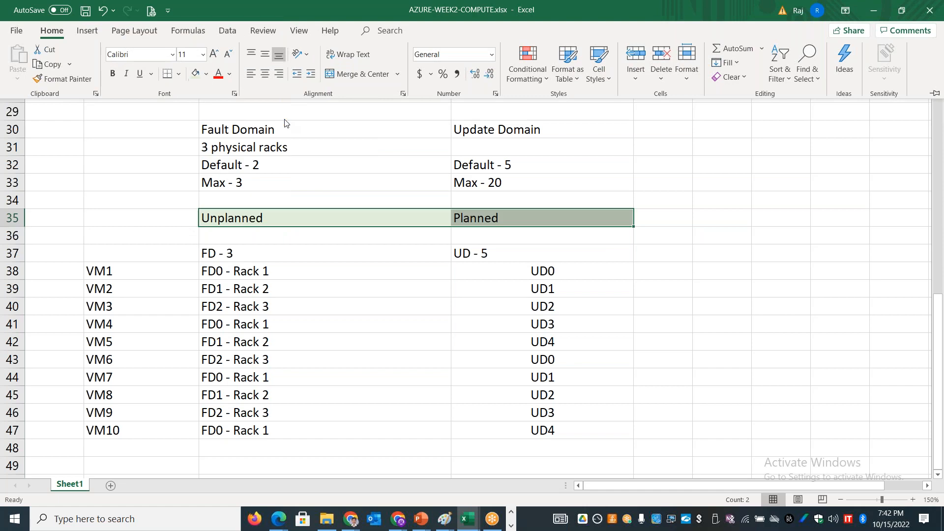
pyautogui.click(265, 77)
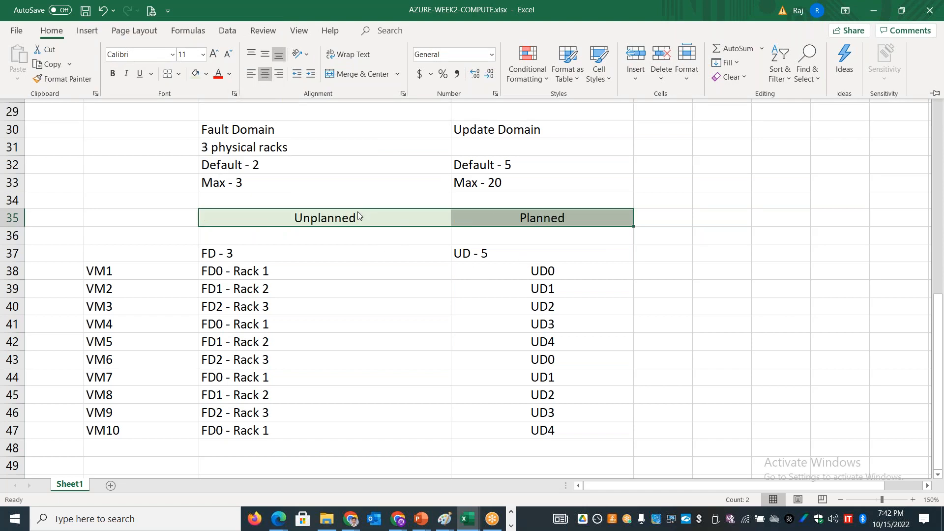
# Step: Review the fault domain assignments in C38:C47 and the update domain assignments in D38:D47 for all ten VMs
pyautogui.click(300, 255)
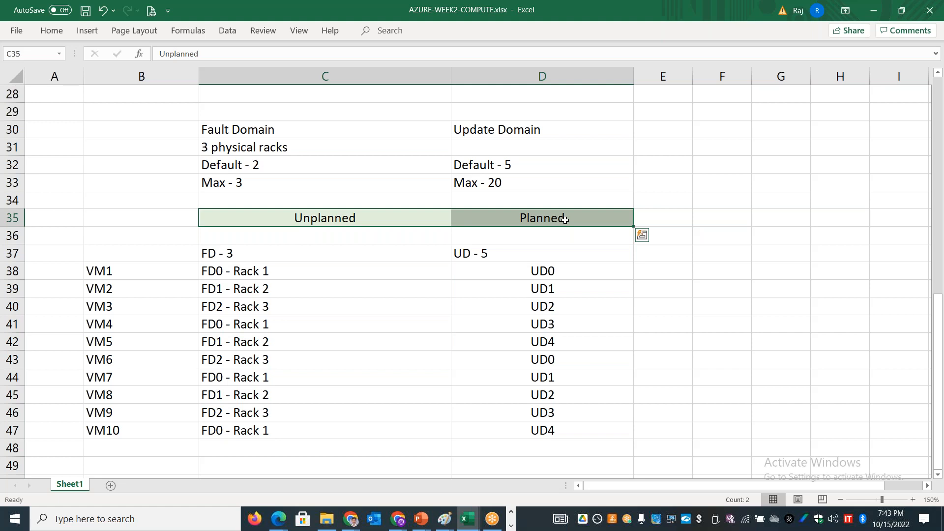
pyautogui.click(563, 21)
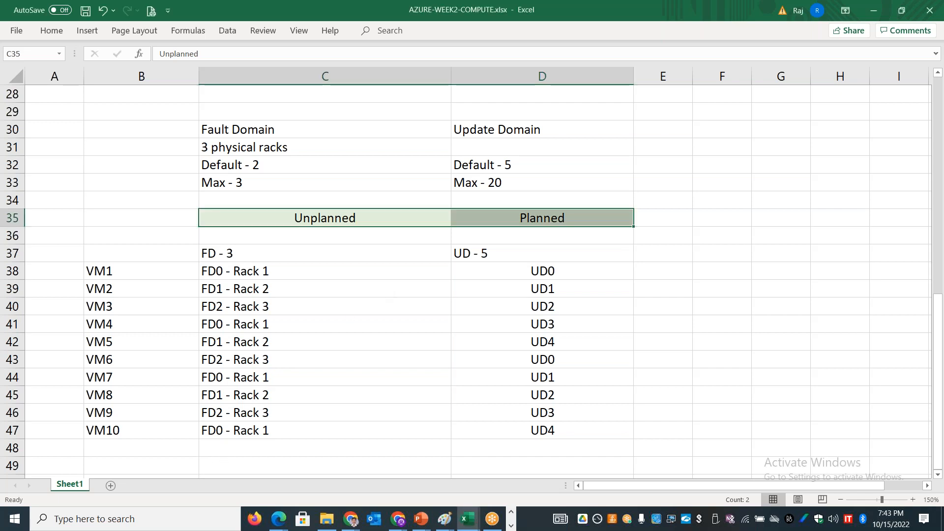
pyautogui.click(213, 466)
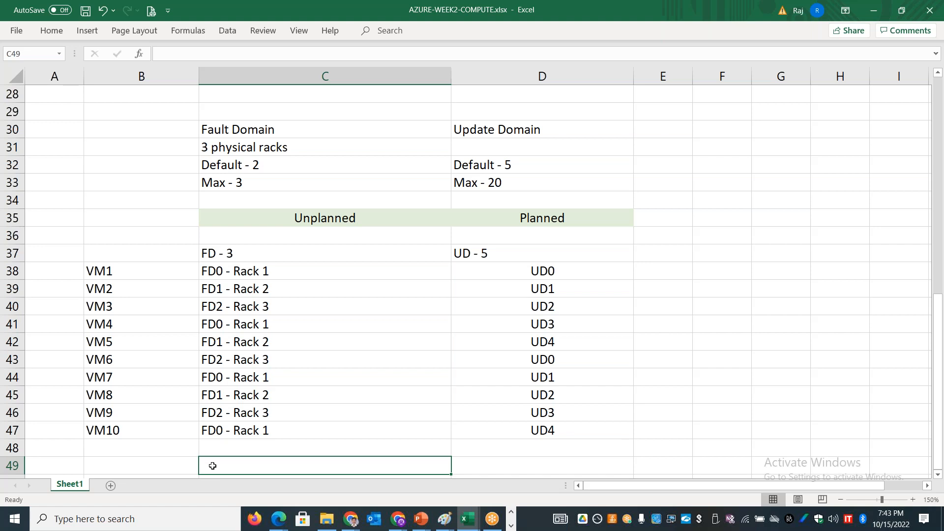
pyautogui.moveTo(249, 270); pyautogui.dragTo(255, 431)
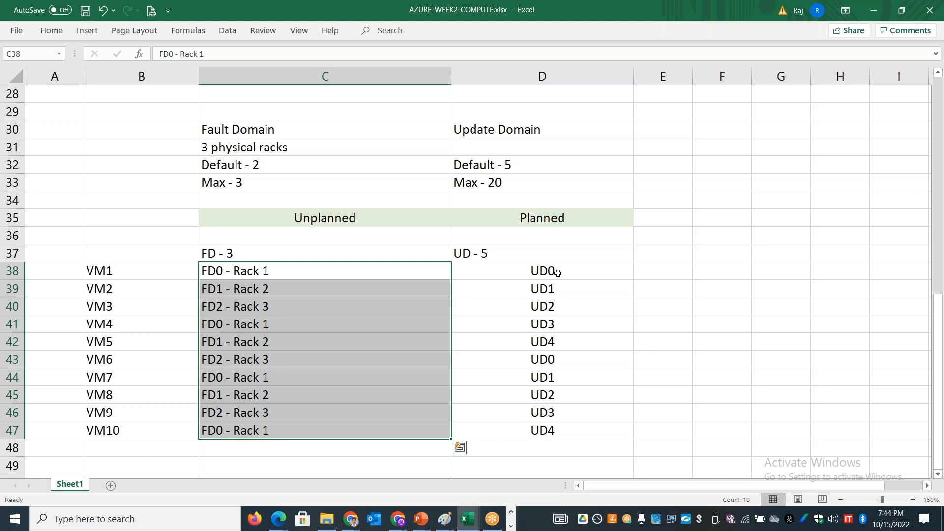
pyautogui.moveTo(553, 270); pyautogui.dragTo(542, 430)
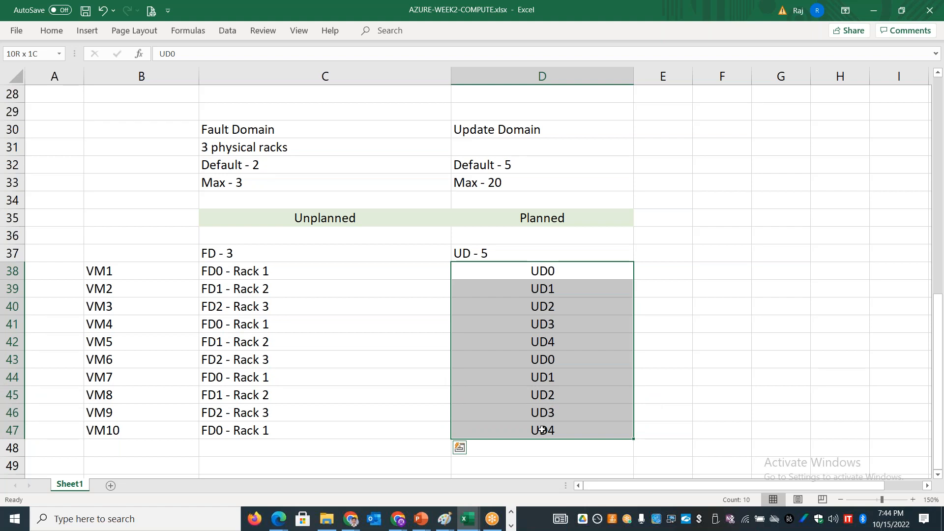
pyautogui.moveTo(542, 430); pyautogui.dragTo(542, 430)
# Step: Enter the label "Cluster of VM's" in cell C50 below the fault and update domain table
pyautogui.click(284, 463)
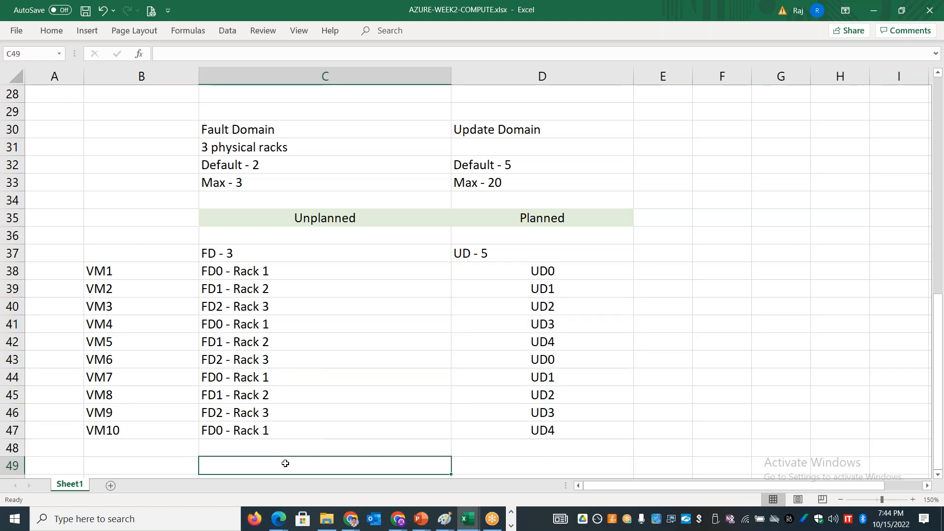
pyautogui.press('Return')
pyautogui.scroll(-2, 285, 463)
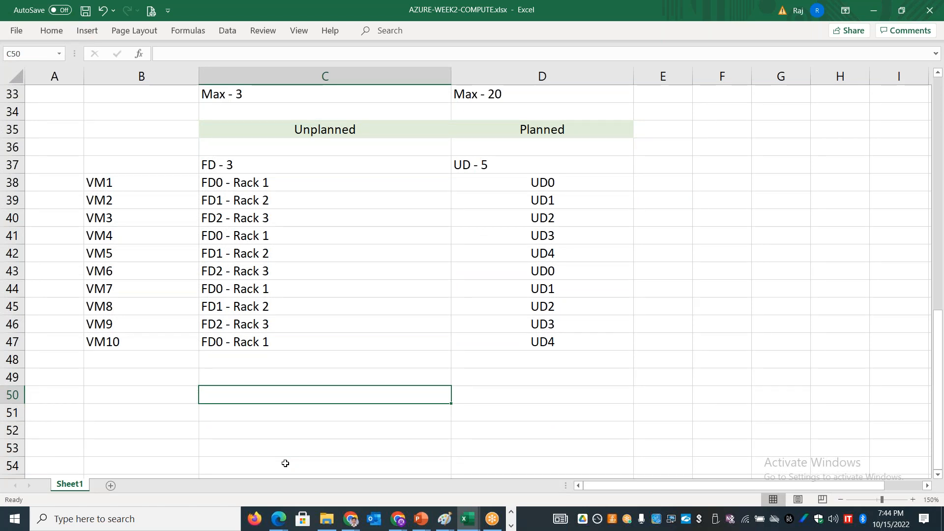
pyautogui.moveTo(325, 129); pyautogui.dragTo(560, 343)
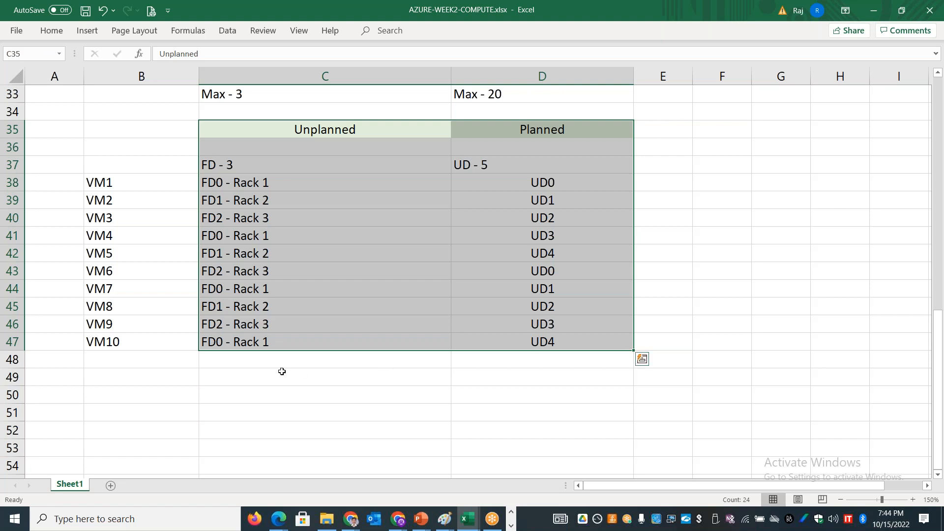
pyautogui.click(259, 400)
pyautogui.write('C')
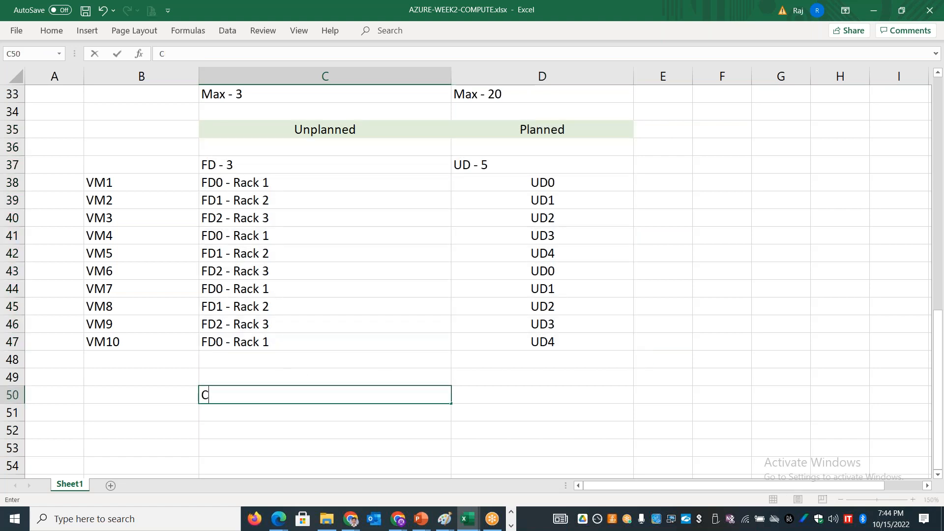
pyautogui.write('luster of')
pyautogui.write('Ser')
pyautogui.press('BackSpace')
pyautogui.press('BackSpace')
pyautogui.press('BackSpace')
pyautogui.write("VM's")
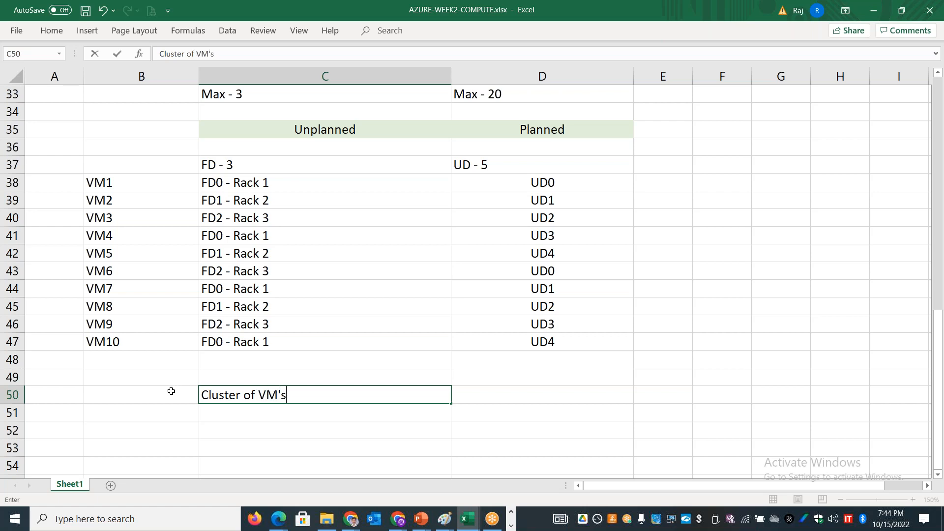
# Step: List "VM1", "VM2" and "VM3" in cells D50 to D52 beside the cluster label
pyautogui.click(521, 394)
pyautogui.write('VM1')
pyautogui.press('Return')
pyautogui.write('VmM2')
pyautogui.press('Return')
pyautogui.press('Up')
pyautogui.press('F2')
pyautogui.press('BackSpace')
pyautogui.press('BackSpace')
pyautogui.press('BackSpace')
pyautogui.write('M')
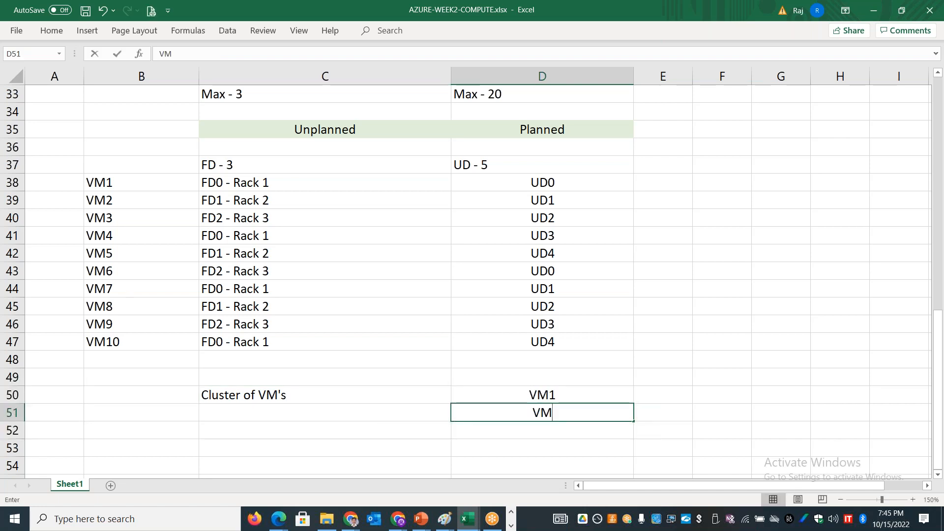
pyautogui.write('2')
pyautogui.press('Return')
pyautogui.write('VM3')
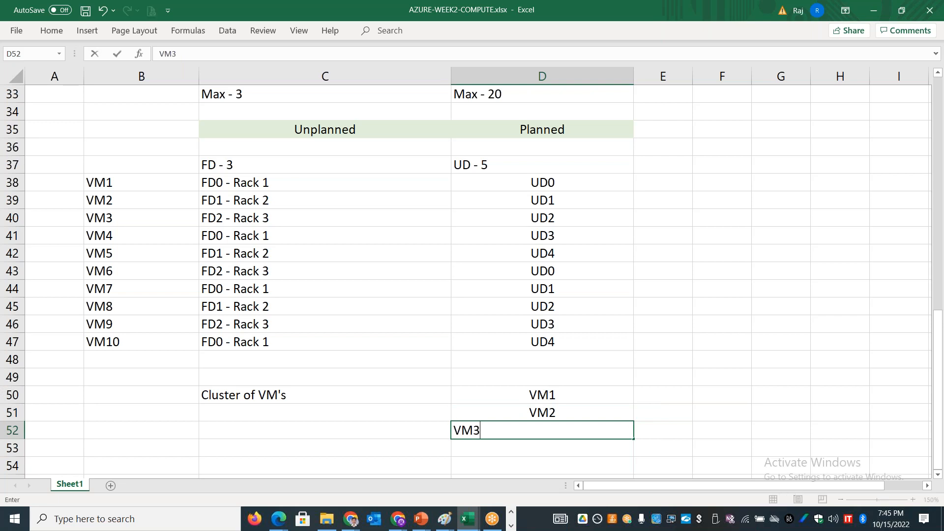
pyautogui.click(513, 393)
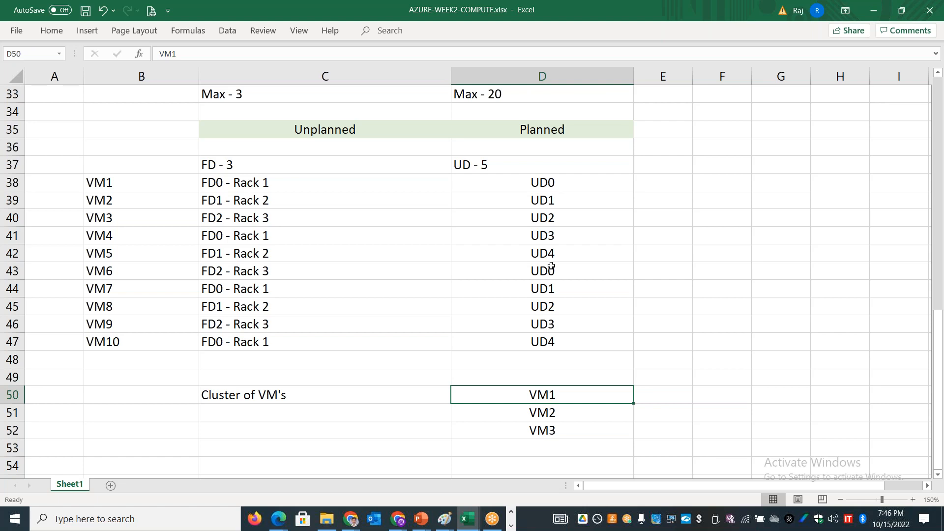
# Step: Switch to the Azure portal, name the new availability set "APPXAS01" and set its fault domains to 2
pyautogui.hotkey('alt', 'Tab')
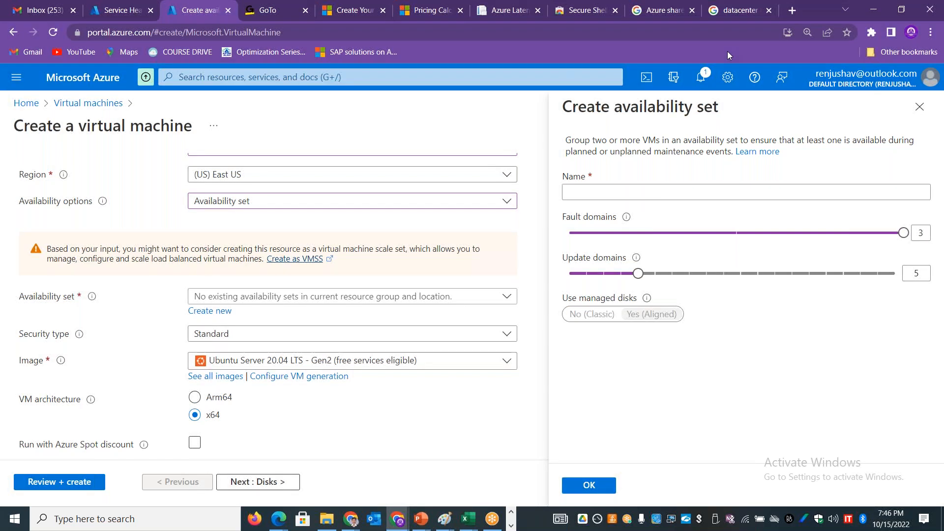
pyautogui.click(594, 193)
pyautogui.write('APPXAS01')
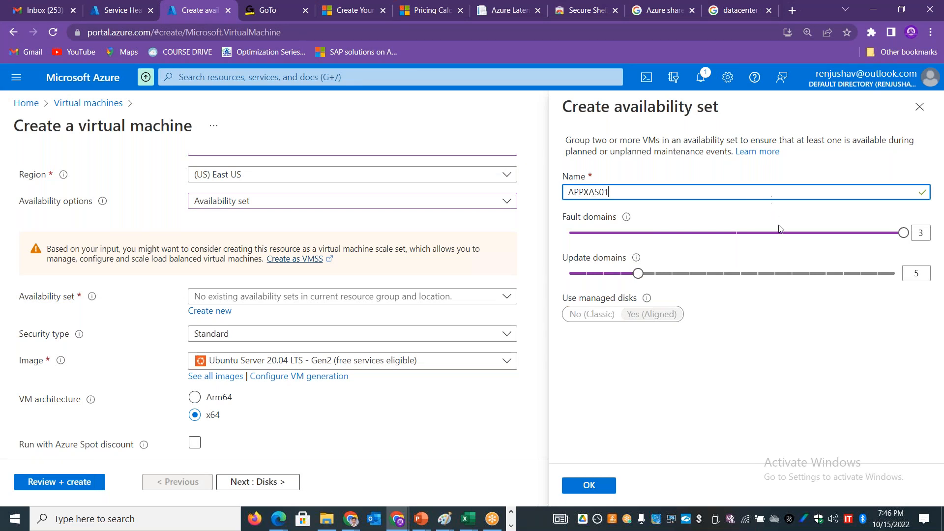
pyautogui.click(739, 235)
# Step: Look at the datacenter server rack images found on Google, and return to the availability set form in the Azure portal
pyautogui.click(703, 20)
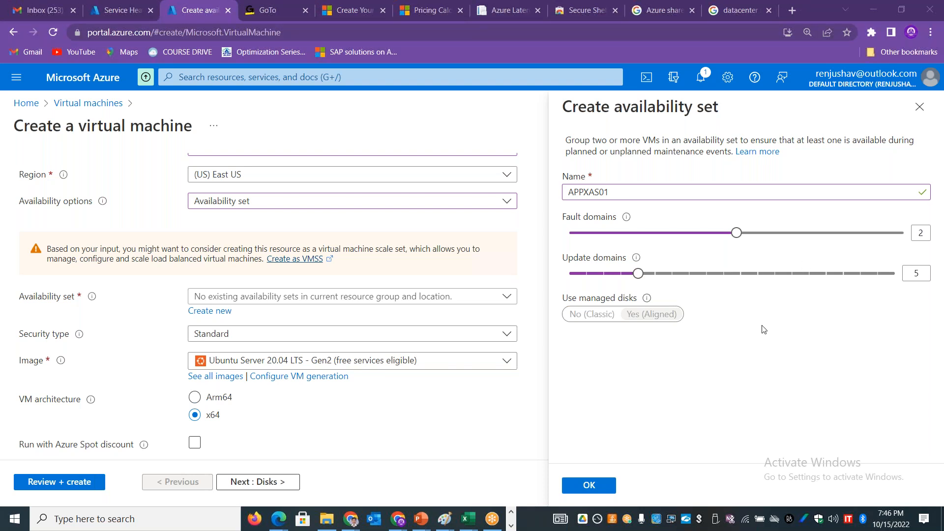
pyautogui.click(729, 17)
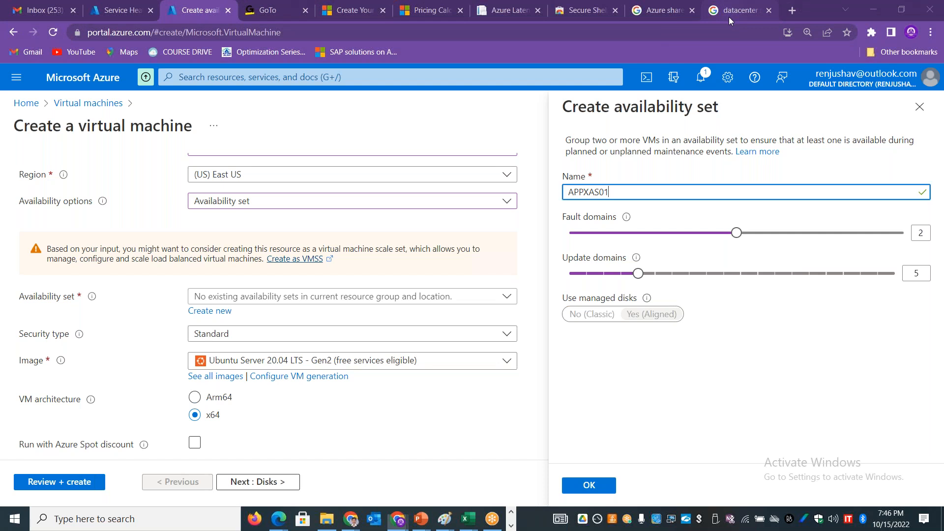
pyautogui.click(729, 17)
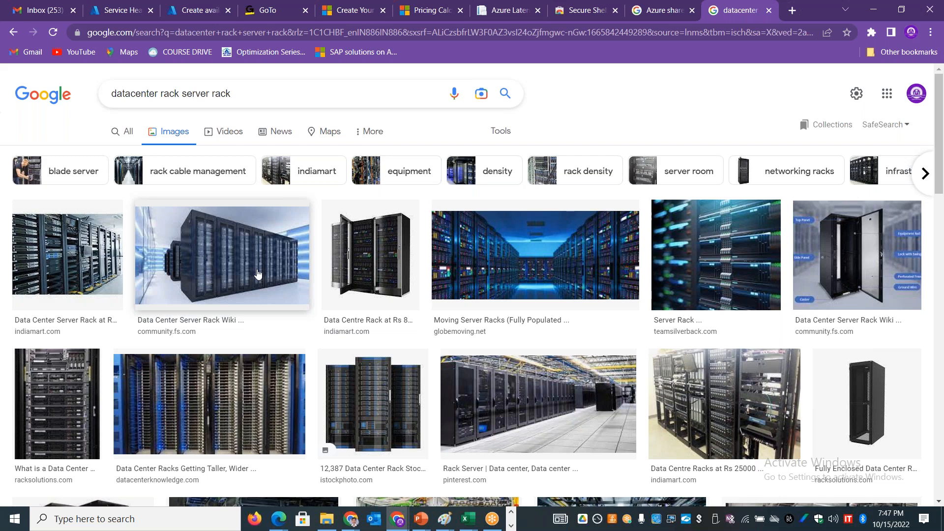
pyautogui.hotkey('alt', 'Tab')
pyautogui.hotkey('alt', 'Tab')
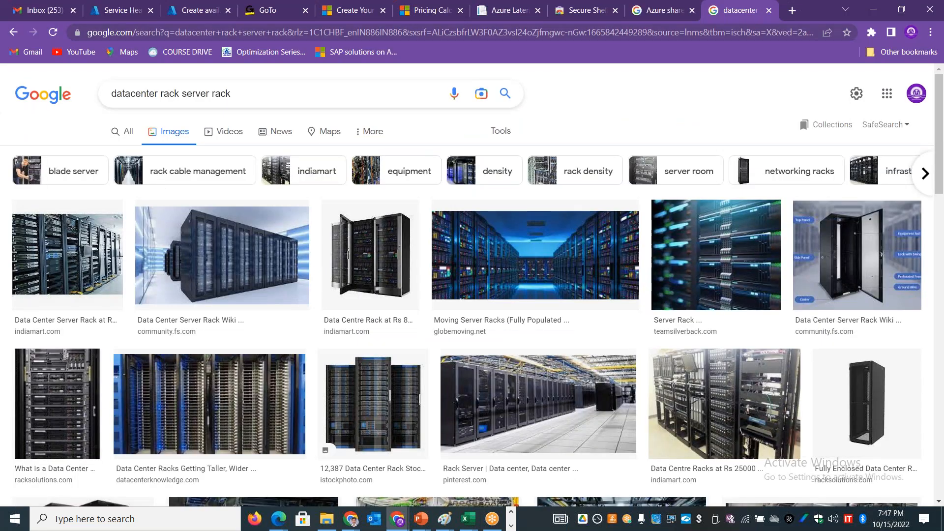
pyautogui.click(195, 11)
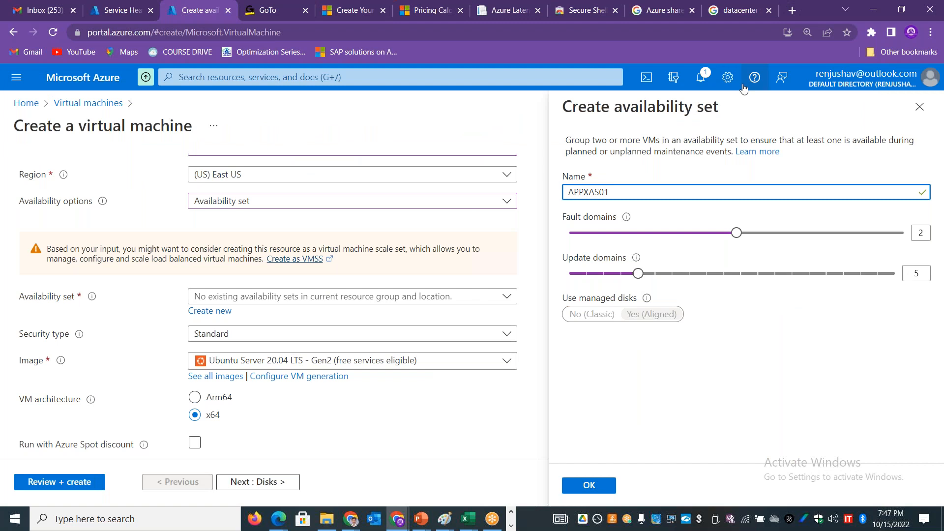
pyautogui.moveTo(720, 108); pyautogui.dragTo(622, 114)
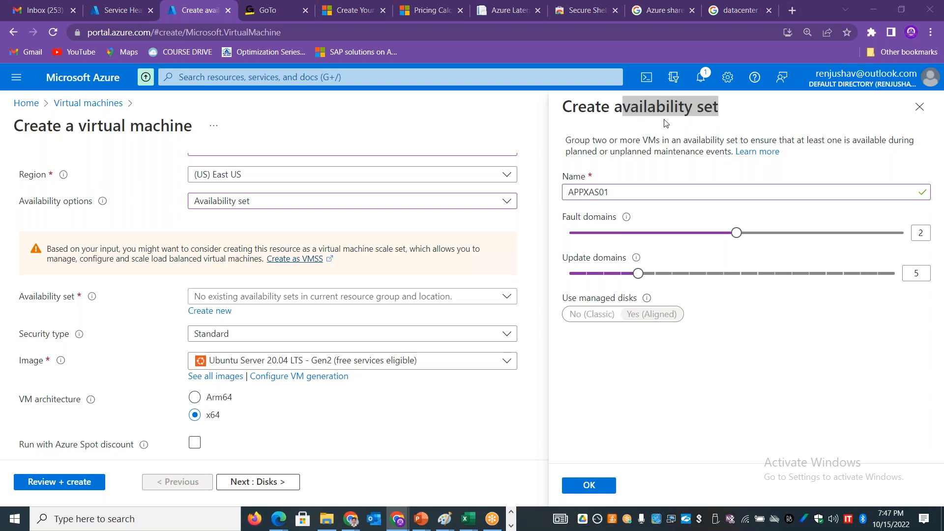
pyautogui.hotkey('alt', 'Tab')
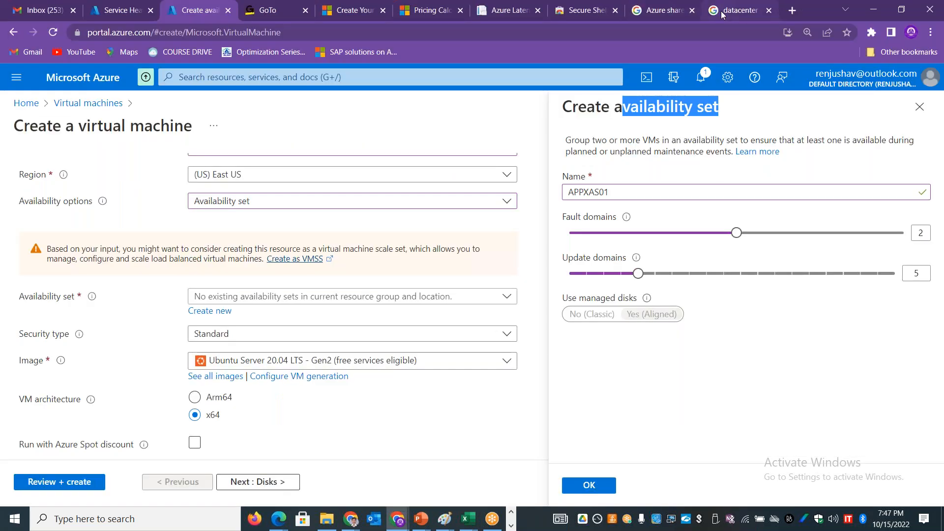
# Step: Switch to the Excel workbook and center the fault and update domain entries in cells C37 to D47
pyautogui.click(735, 10)
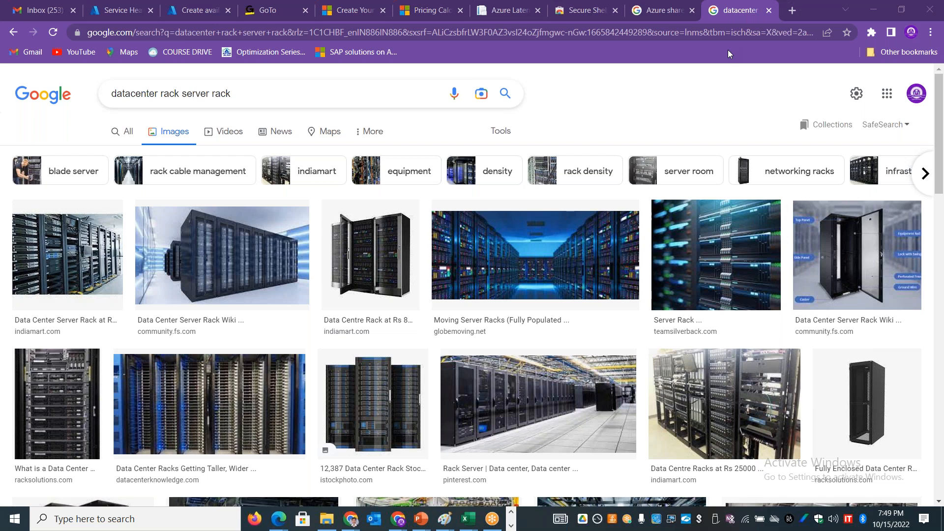
pyautogui.hotkey('alt', 'Tab')
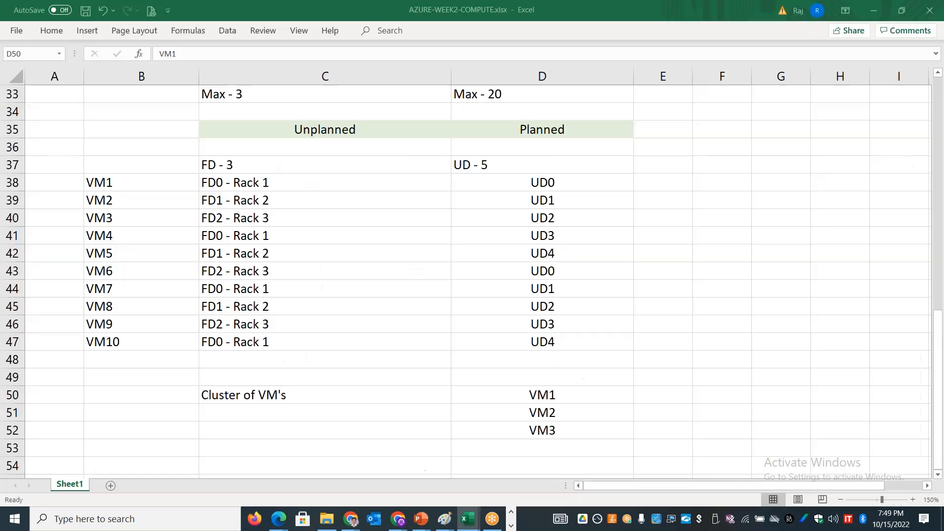
pyautogui.click(371, 174)
pyautogui.moveTo(335, 163); pyautogui.dragTo(549, 342)
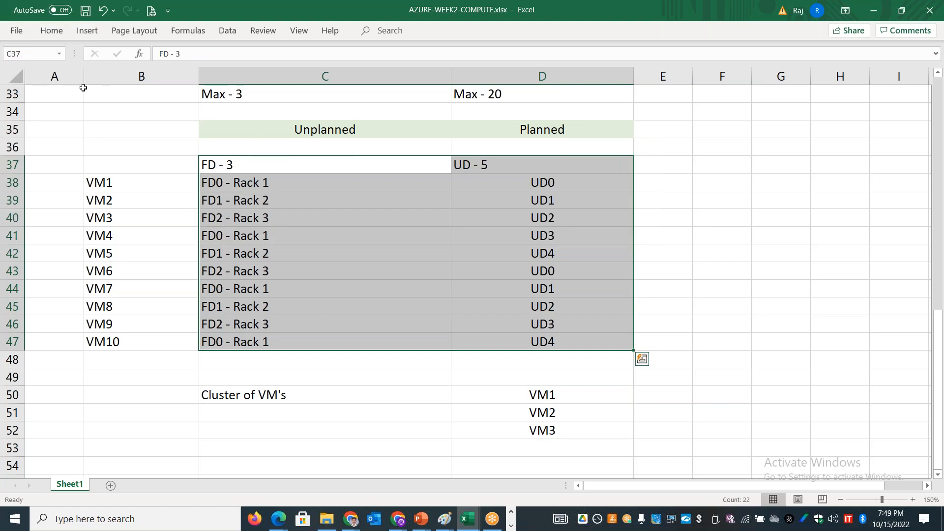
pyautogui.click(51, 30)
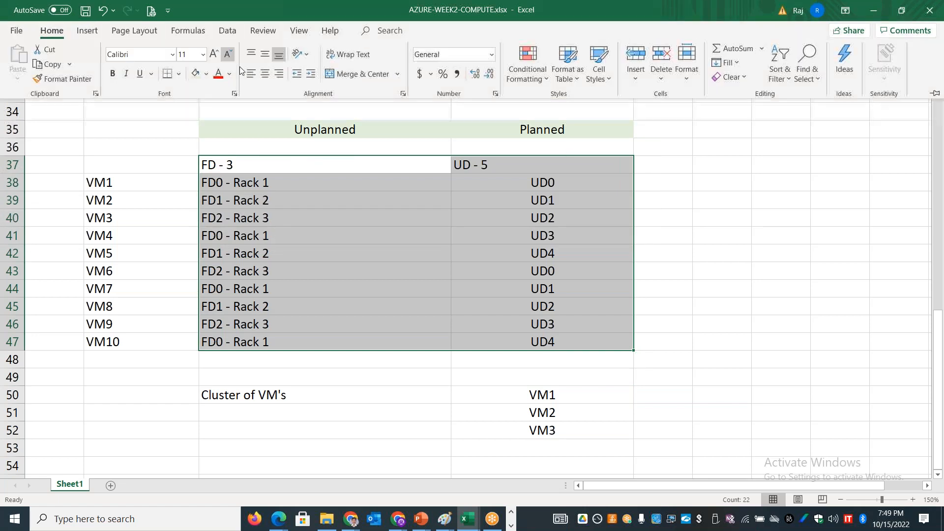
pyautogui.click(266, 74)
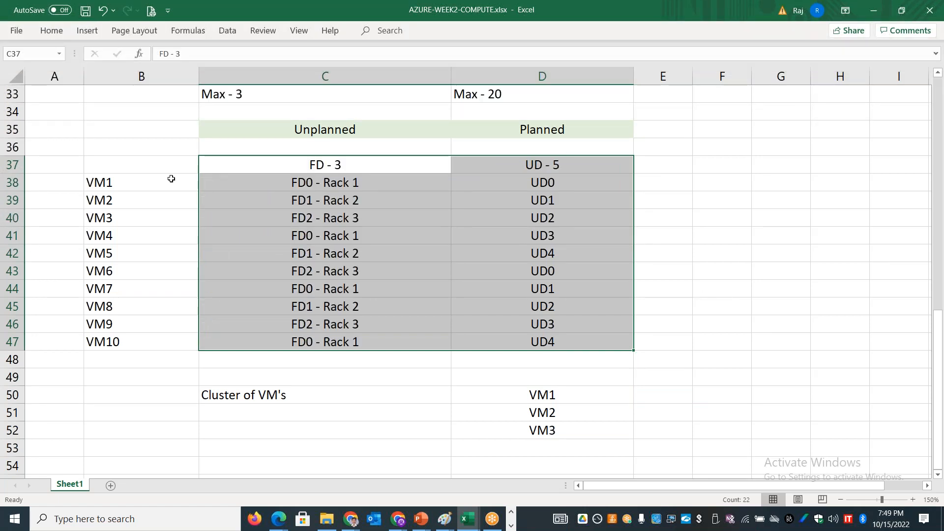
pyautogui.click(169, 179)
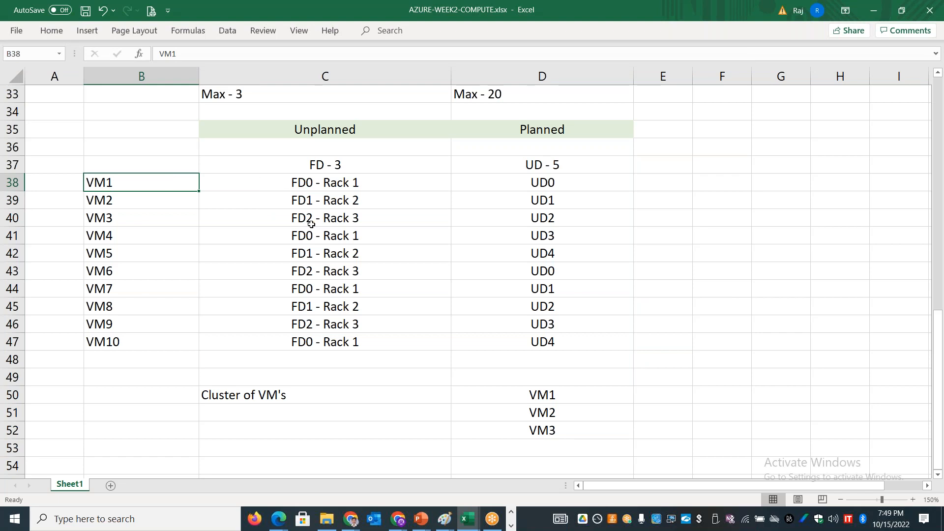
pyautogui.click(327, 167)
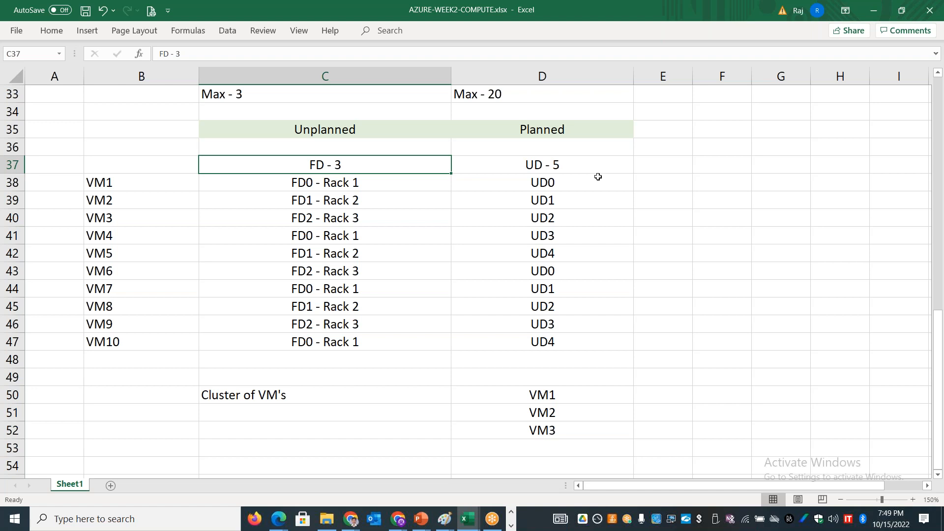
# Step: Switch to the Azure portal, confirm the new availability set APPXAS01 and open the full list of VM sizes
pyautogui.hotkey('alt', 'Tab')
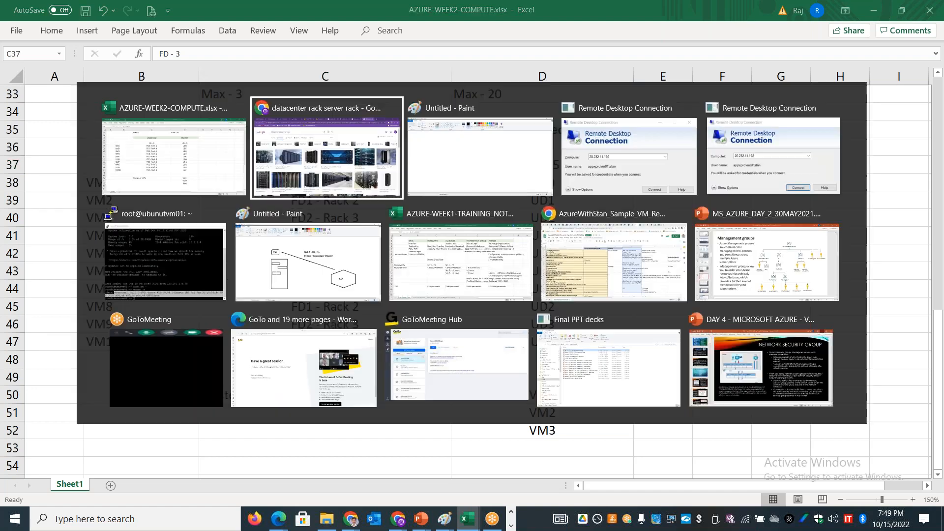
pyautogui.click(188, 10)
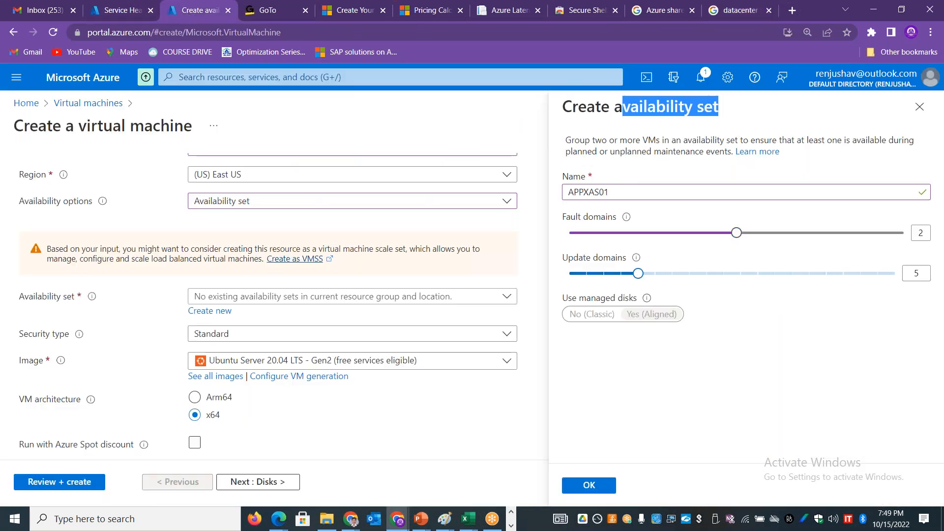
pyautogui.click(569, 486)
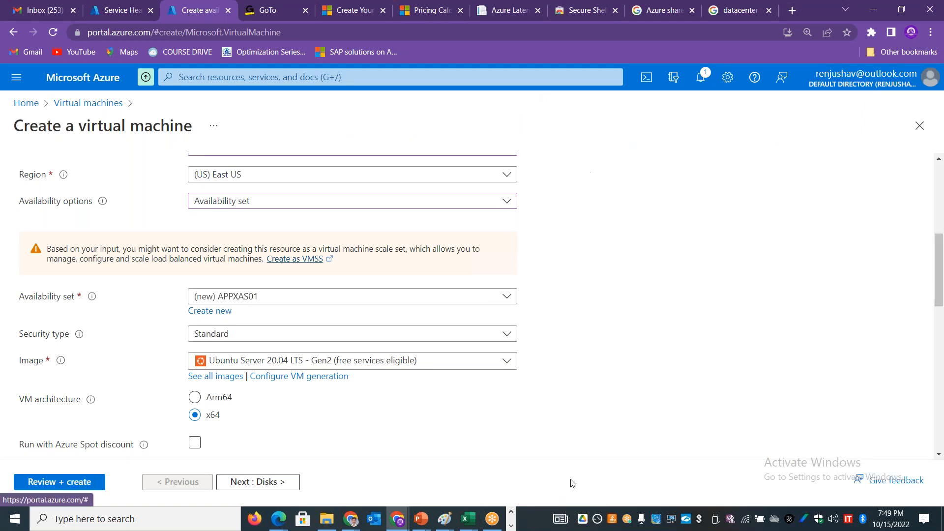
pyautogui.moveTo(940, 298); pyautogui.dragTo(941, 356)
pyautogui.click(409, 288)
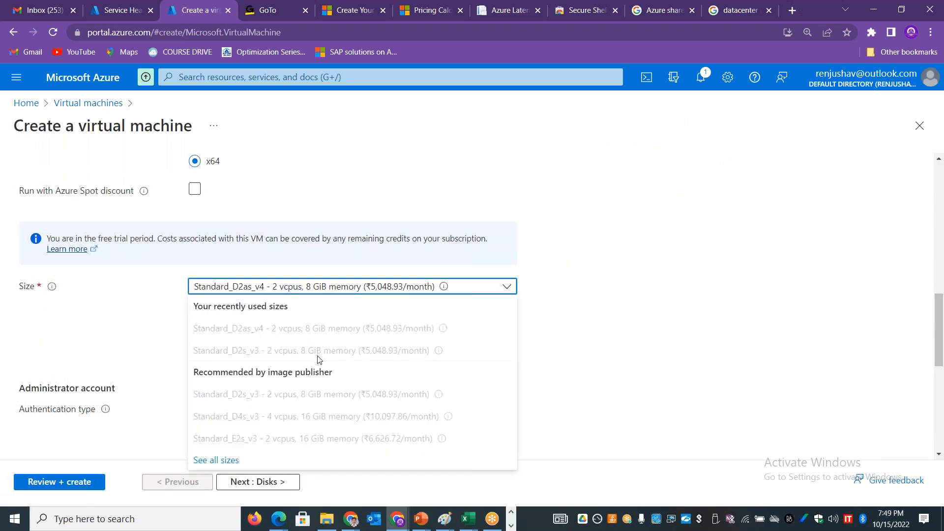
pyautogui.click(246, 460)
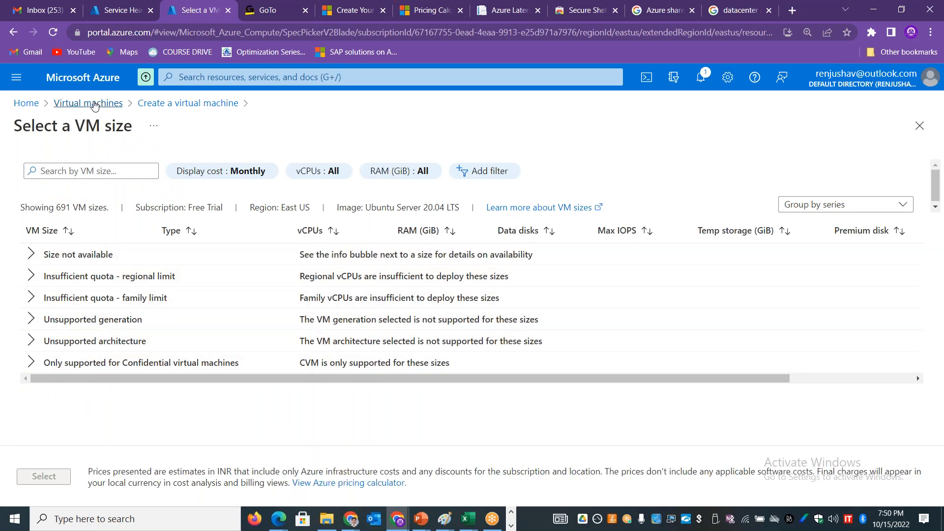
# Step: Return to the virtual machines list, start a new Azure virtual machine and select resource group RG-APPX-EUS-PRD-001
pyautogui.click(88, 103)
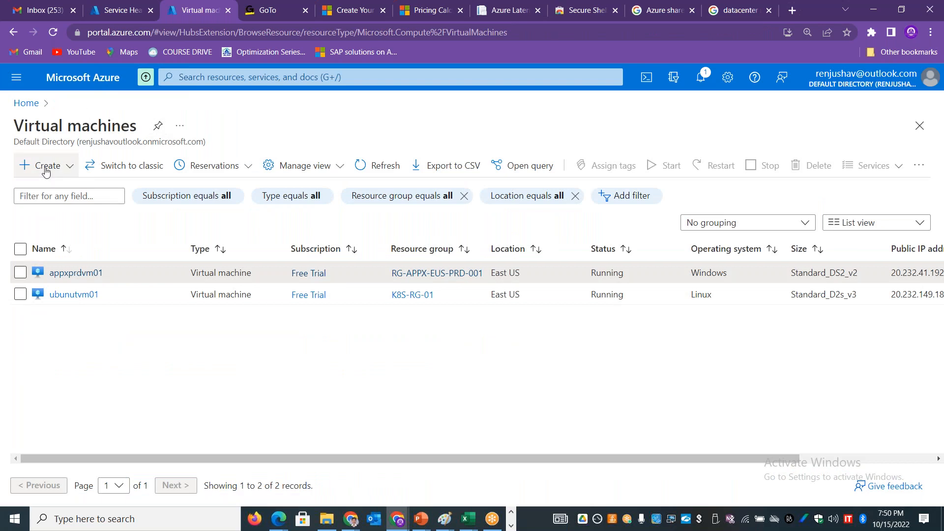
pyautogui.click(364, 165)
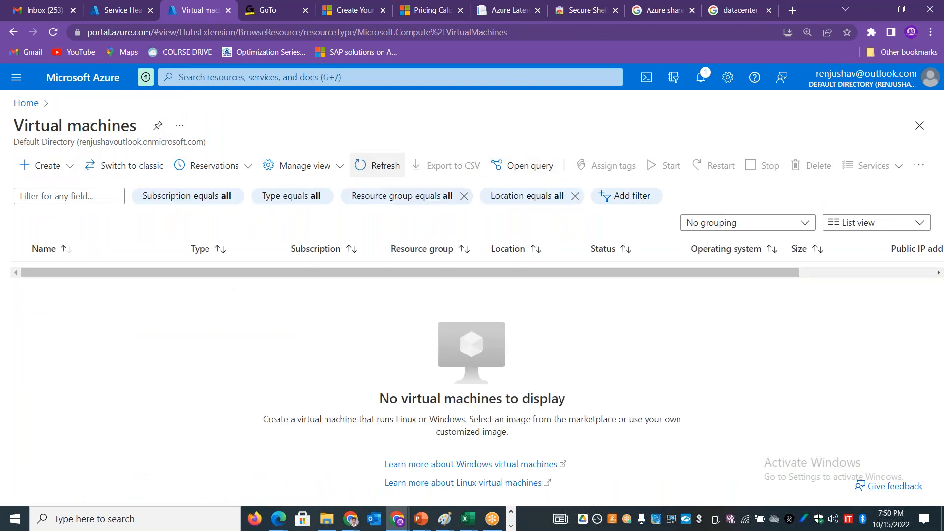
pyautogui.click(71, 166)
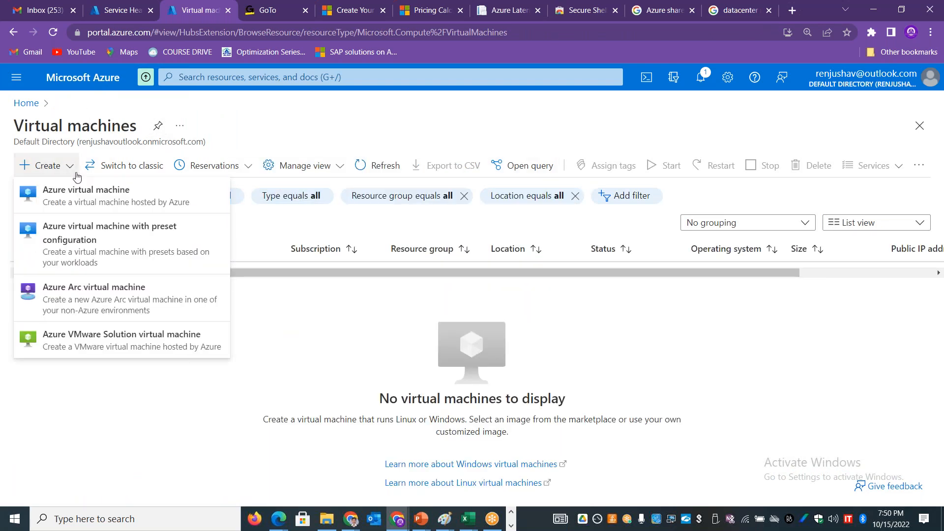
pyautogui.click(81, 190)
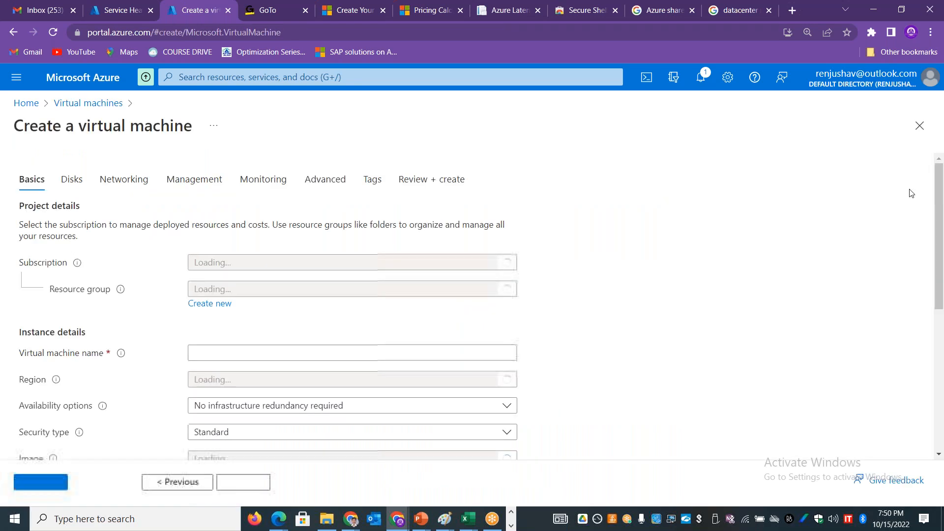
pyautogui.click(279, 387)
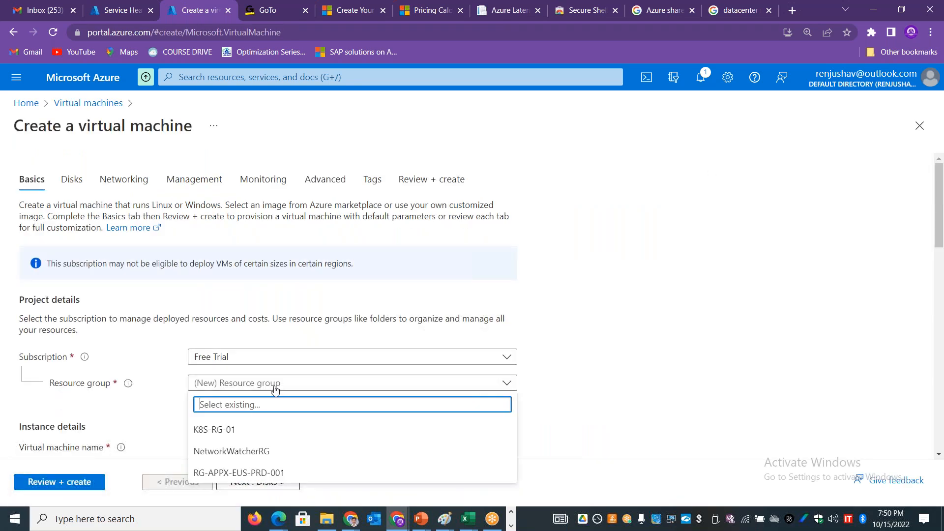
pyautogui.click(236, 472)
# Step: Name the virtual machine "appxvmas01" and set its availability option to Availability set
pyautogui.scroll(-5, 311, 228)
pyautogui.click(292, 200)
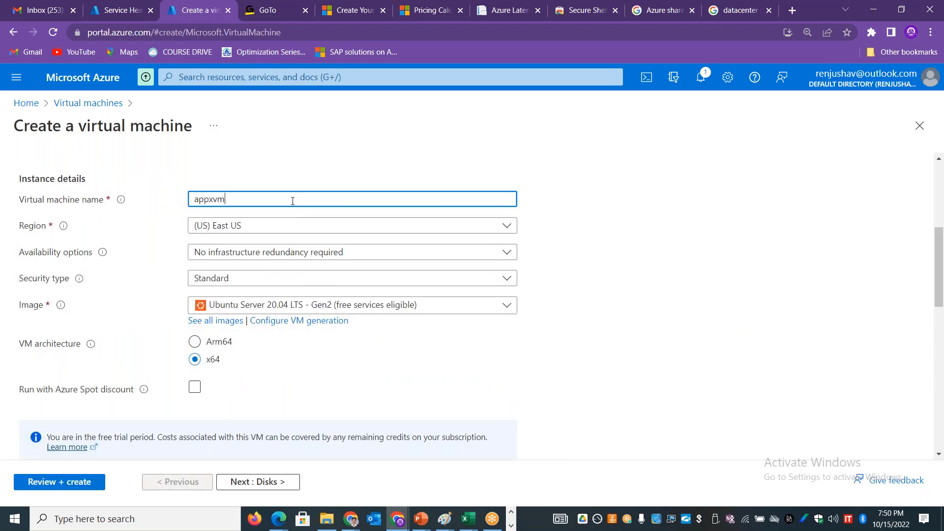
pyautogui.write('appxvmas01')
pyautogui.click(278, 259)
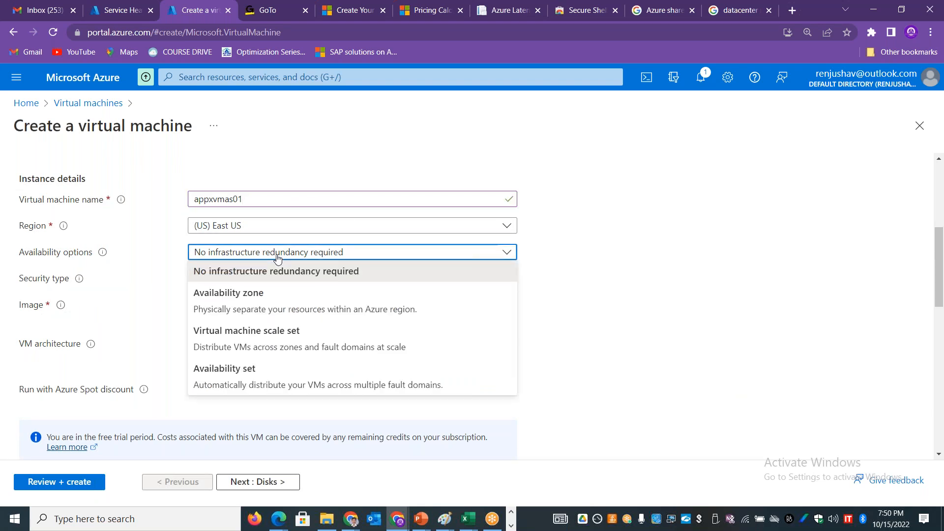
pyautogui.click(257, 393)
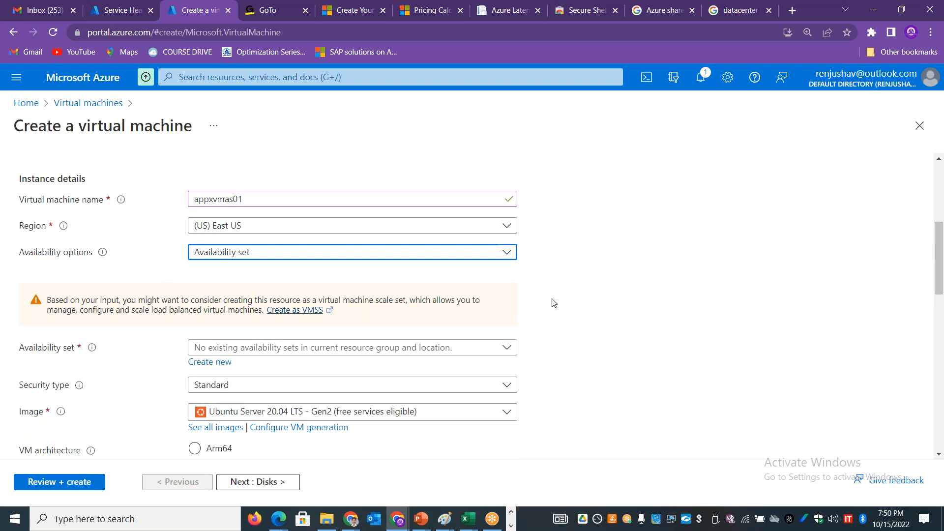
# Step: Create a new availability set named "APPXAS01" for the virtual machine, keeping 2 fault domains and 5 update domains
pyautogui.moveTo(940, 246); pyautogui.dragTo(942, 281)
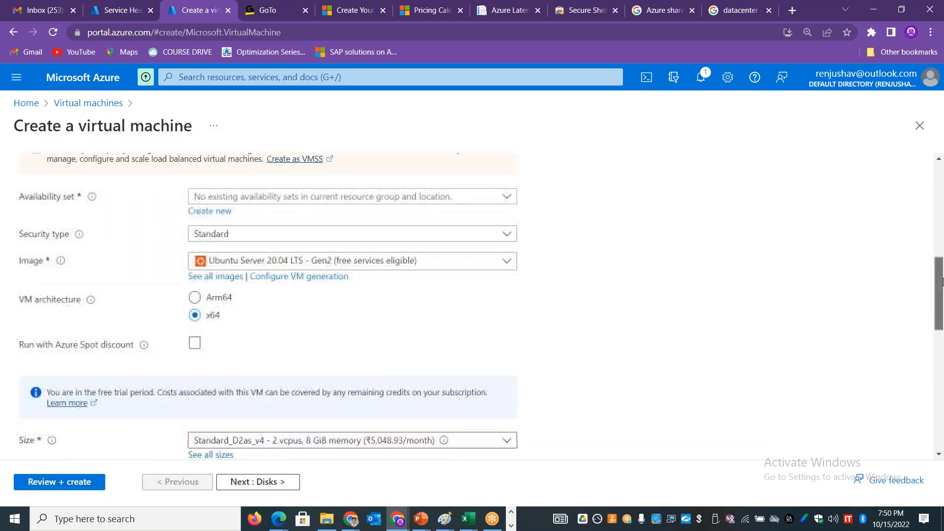
pyautogui.scroll(3, 330, 361)
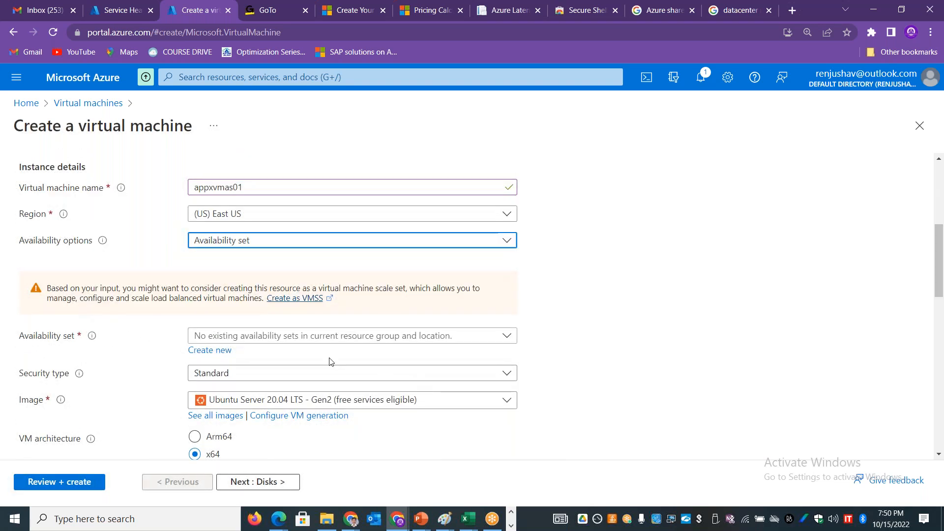
pyautogui.click(230, 352)
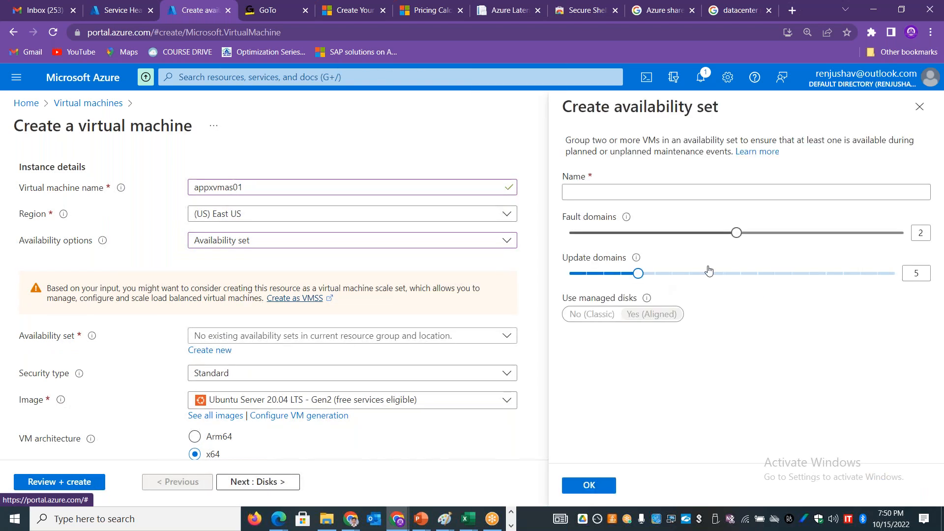
pyautogui.click(636, 194)
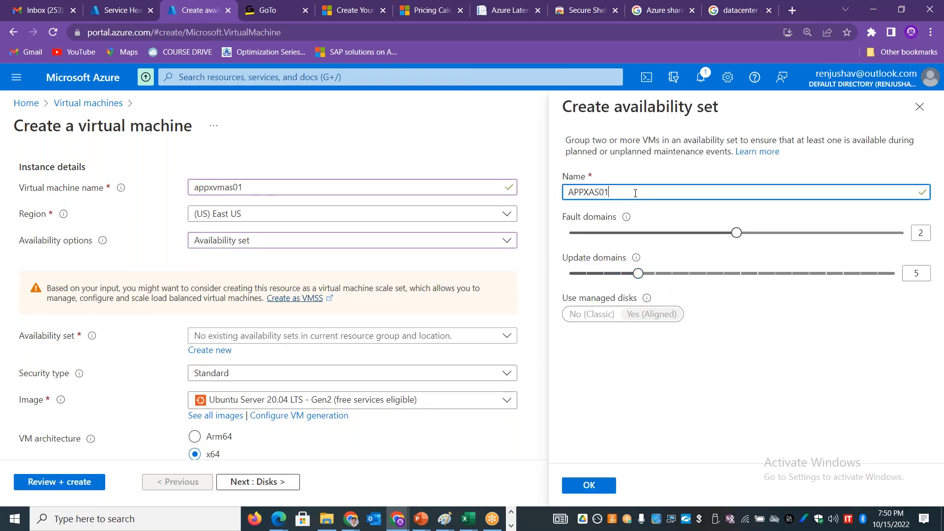
pyautogui.click(597, 486)
# Step: Choose the B1s size for the virtual machine from the full list of VM sizes
pyautogui.moveTo(940, 257); pyautogui.dragTo(941, 320)
pyautogui.click(389, 249)
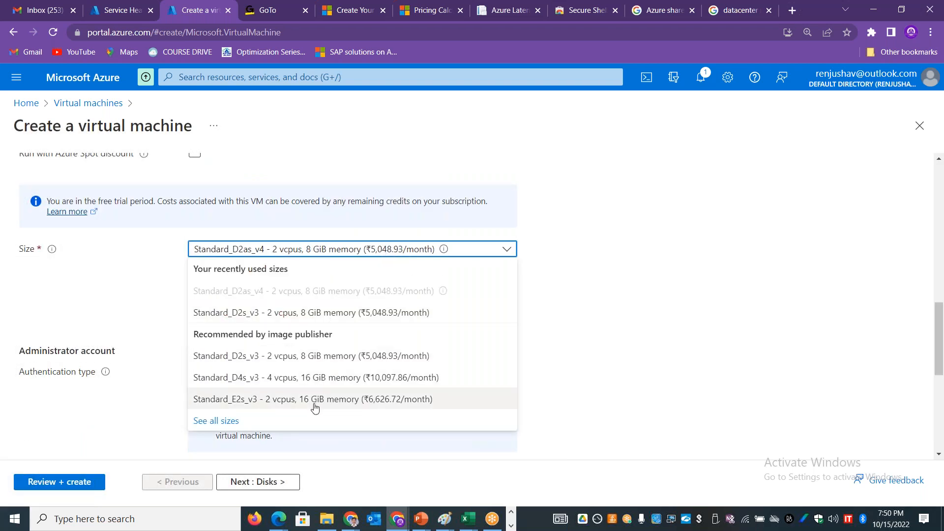
pyautogui.click(224, 423)
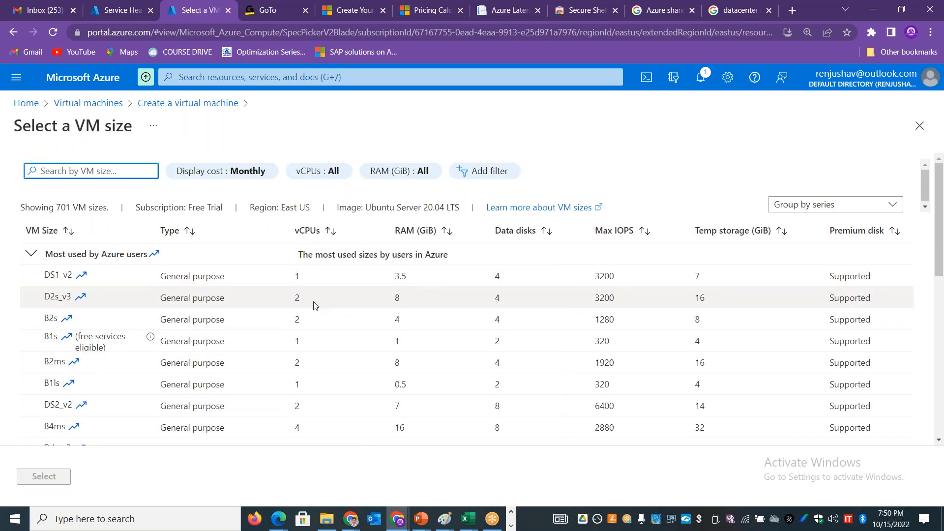
pyautogui.click(315, 350)
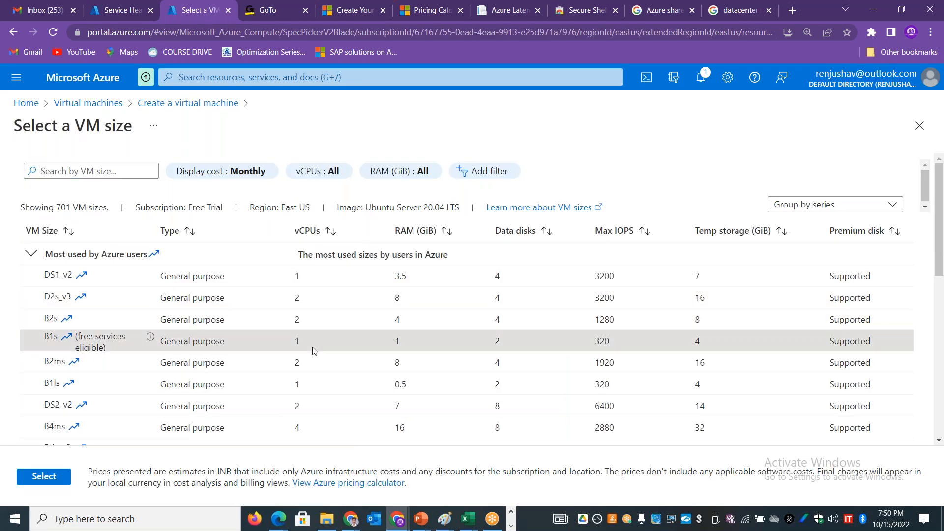
pyautogui.click(24, 480)
# Step: Set the administrator account to password authentication, then enter the username, the account password and its confirmation
pyautogui.moveTo(940, 334); pyautogui.dragTo(940, 357)
pyautogui.click(228, 236)
pyautogui.click(222, 264)
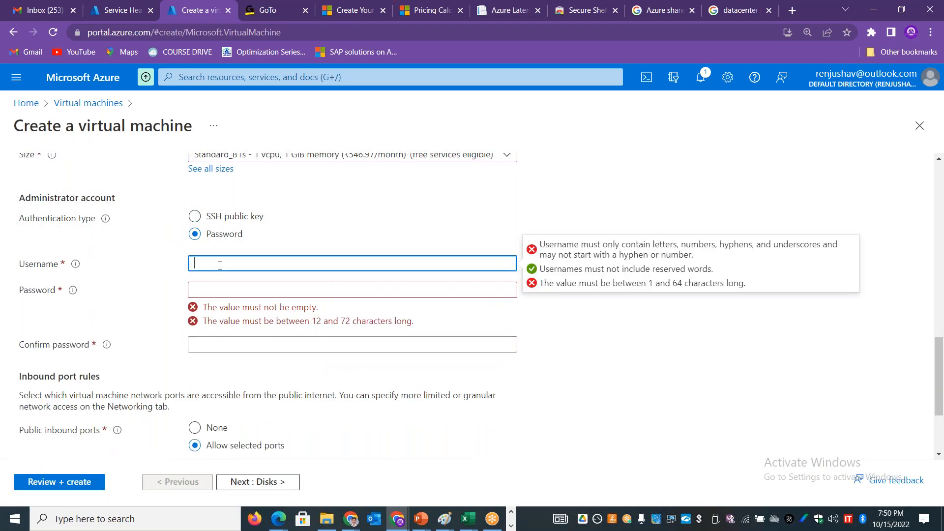
pyautogui.write('stan')
pyautogui.press('Tab')
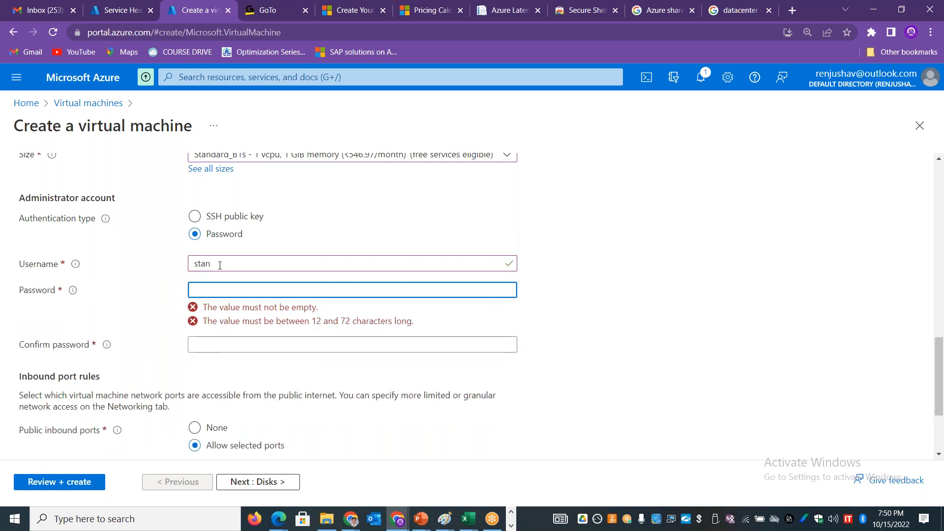
pyautogui.write('••••••••••••')
pyautogui.press('Tab')
pyautogui.write('•••••')
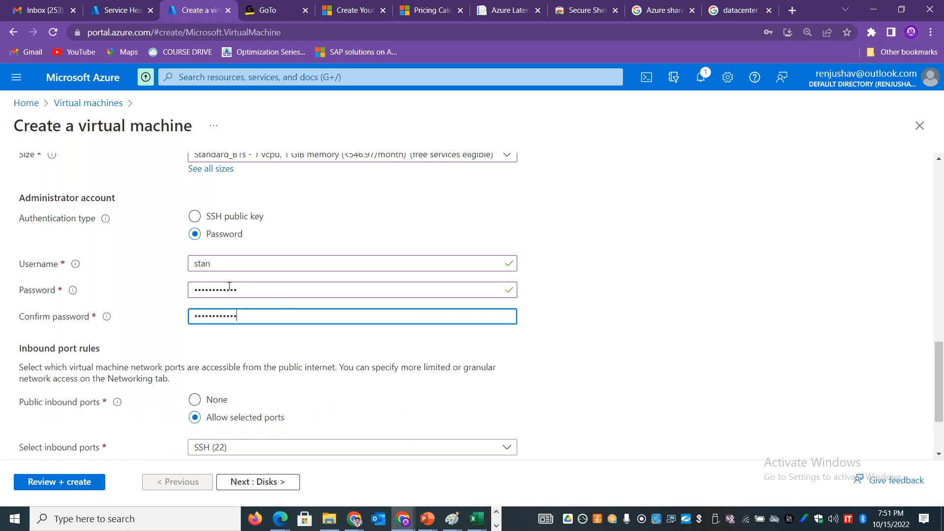
# Step: Validate the virtual machine configuration, check the availability set in the summary and submit the deployment
pyautogui.moveTo(941, 358); pyautogui.dragTo(942, 428)
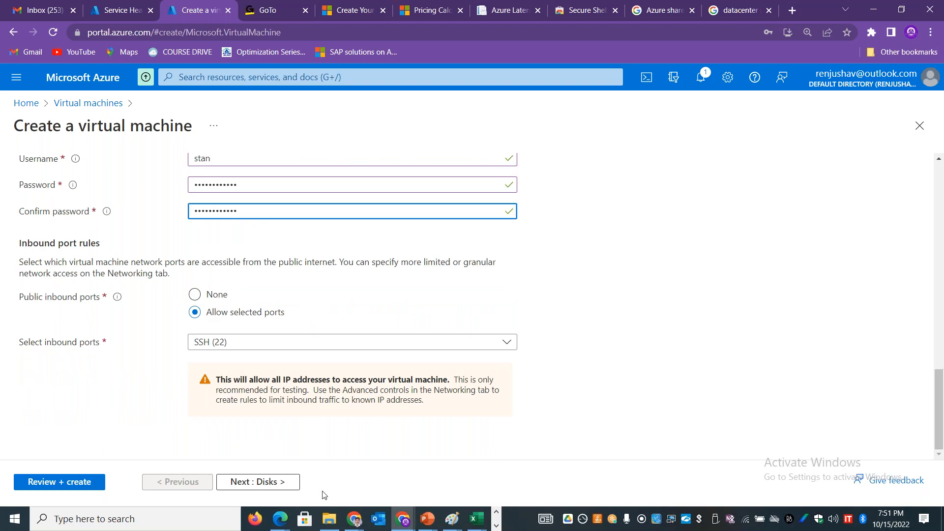
pyautogui.click(45, 483)
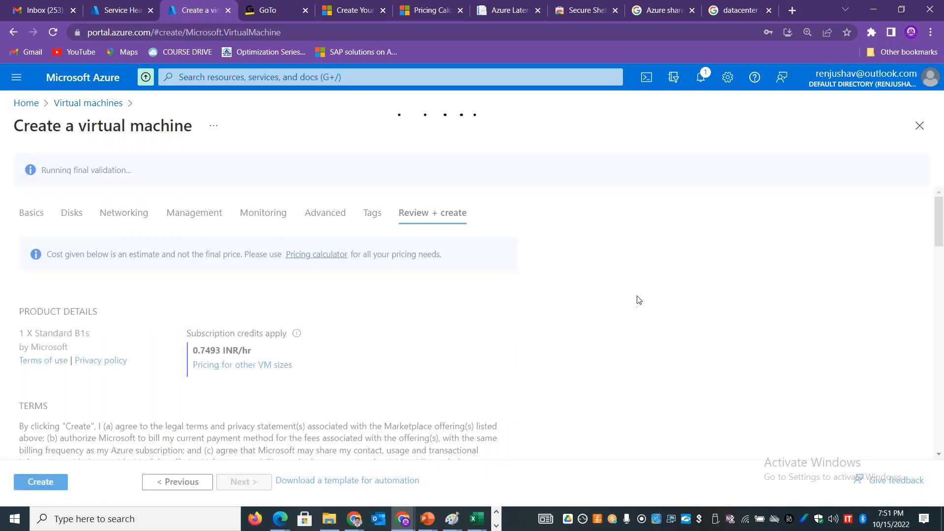
pyautogui.moveTo(940, 221)
pyautogui.mouseDown()
pyautogui.moveTo(940, 241)
pyautogui.moveTo(940, 227)
pyautogui.mouseUp()
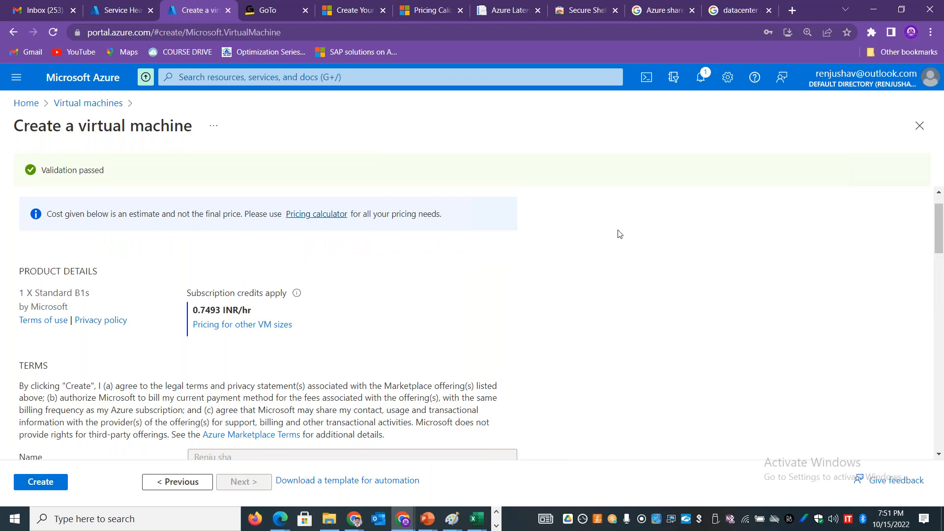
pyautogui.moveTo(941, 241); pyautogui.dragTo(942, 313)
pyautogui.moveTo(252, 317); pyautogui.dragTo(214, 315)
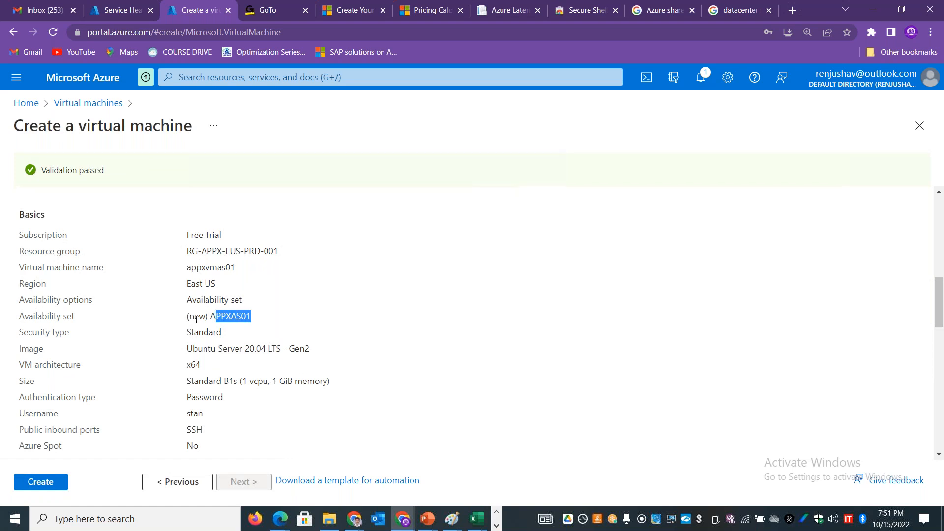
pyautogui.click(49, 481)
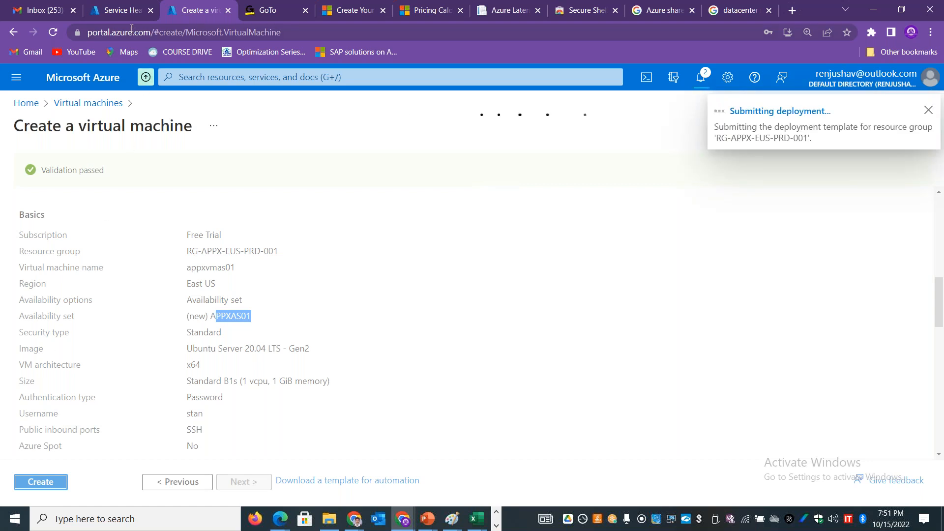
# Step: In the other portal session, search for "availability set" and open the list of existing availability sets
pyautogui.click(120, 8)
pyautogui.click(206, 77)
pyautogui.write('availability')
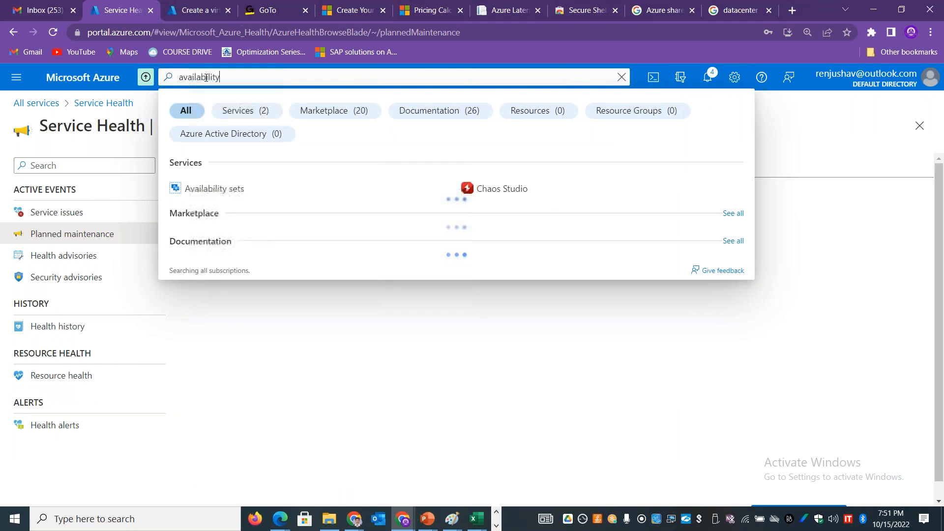
pyautogui.write(' set')
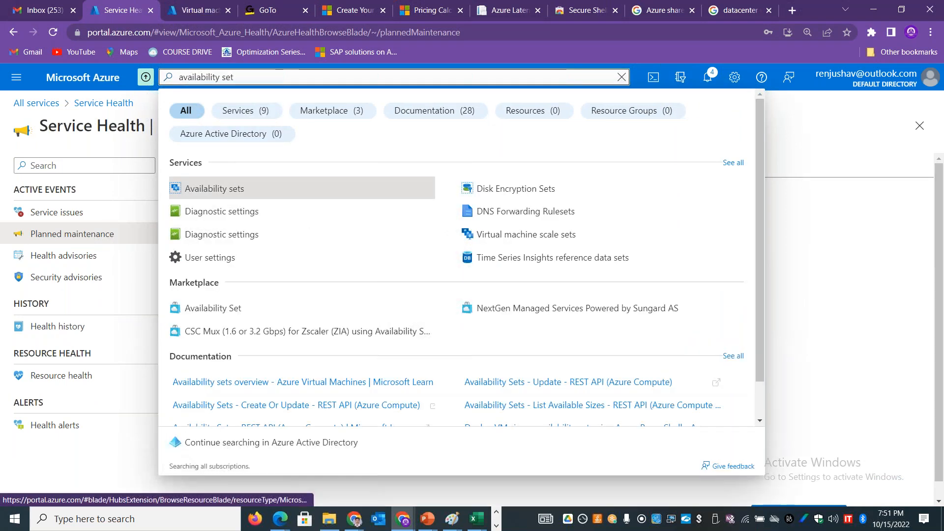
pyautogui.click(214, 188)
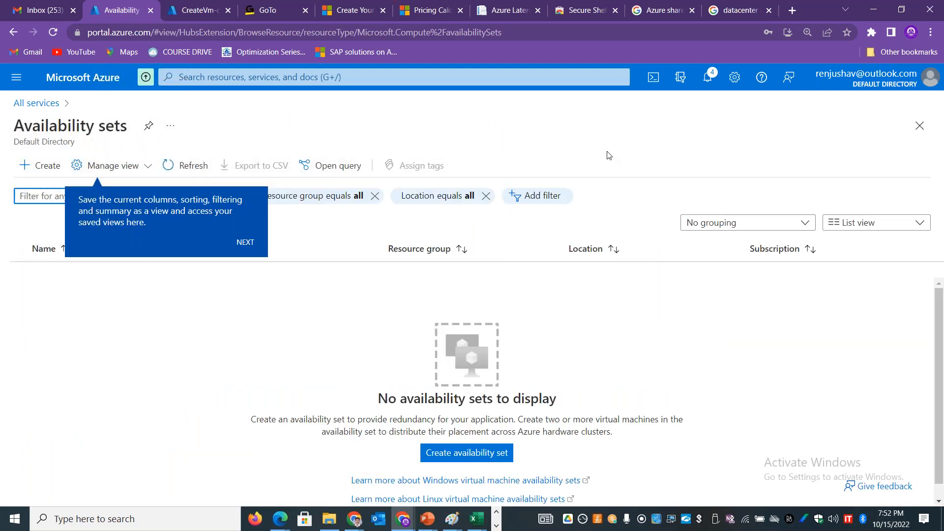
# Step: Check the availability set entry in the running deployment's resource details, and refresh the list of availability sets
pyautogui.click(195, 10)
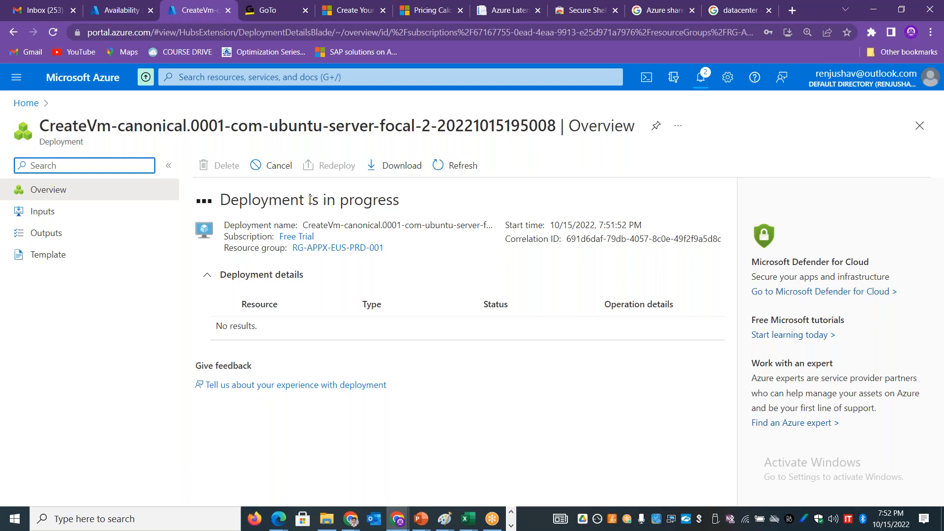
pyautogui.doubleClick(479, 301)
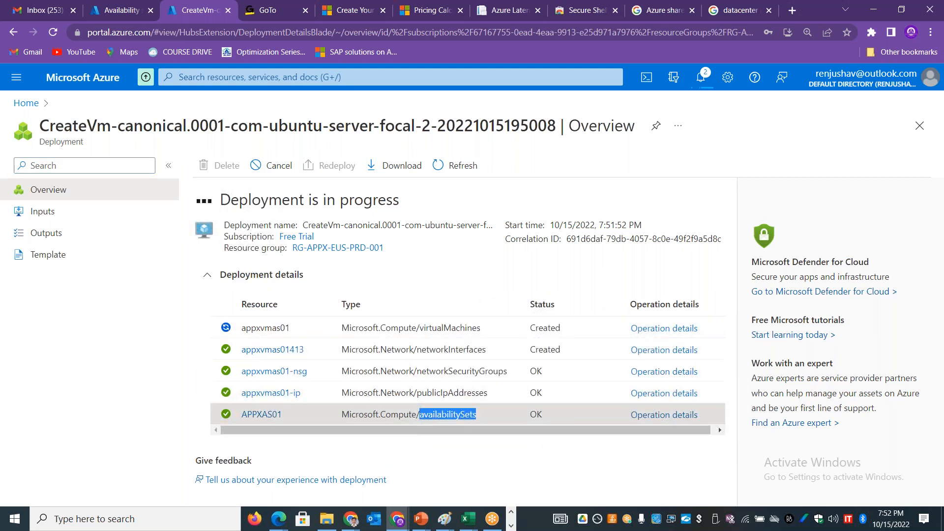
pyautogui.click(105, 8)
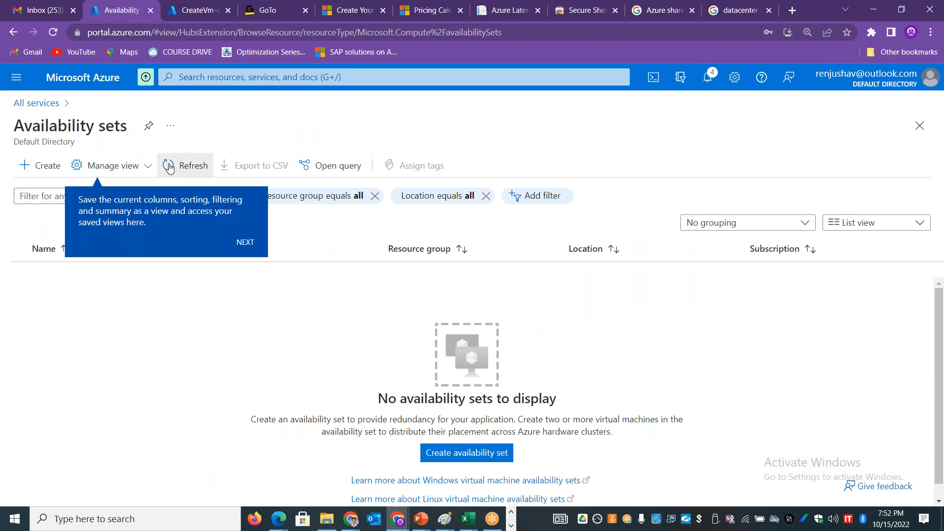
pyautogui.click(187, 165)
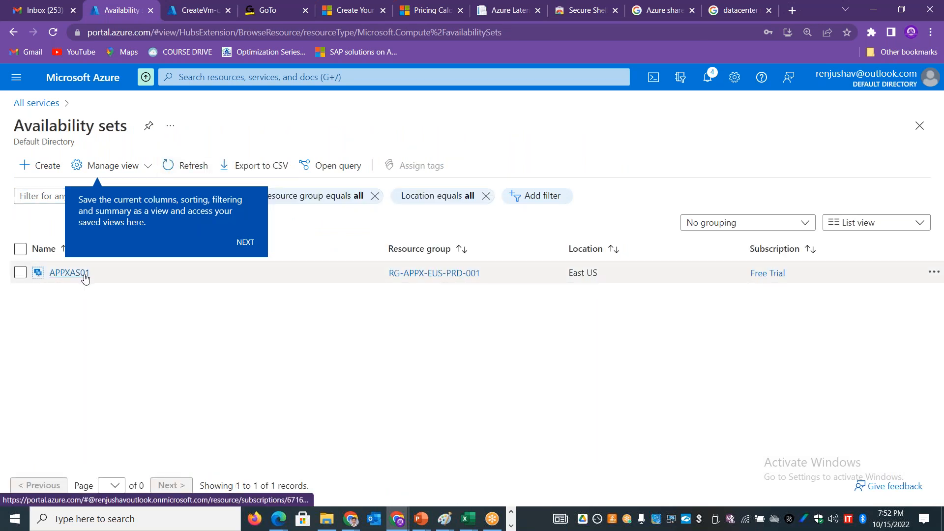
# Step: Look at the form for creating a standalone availability set, and return to the availability sets list
pyautogui.click(32, 166)
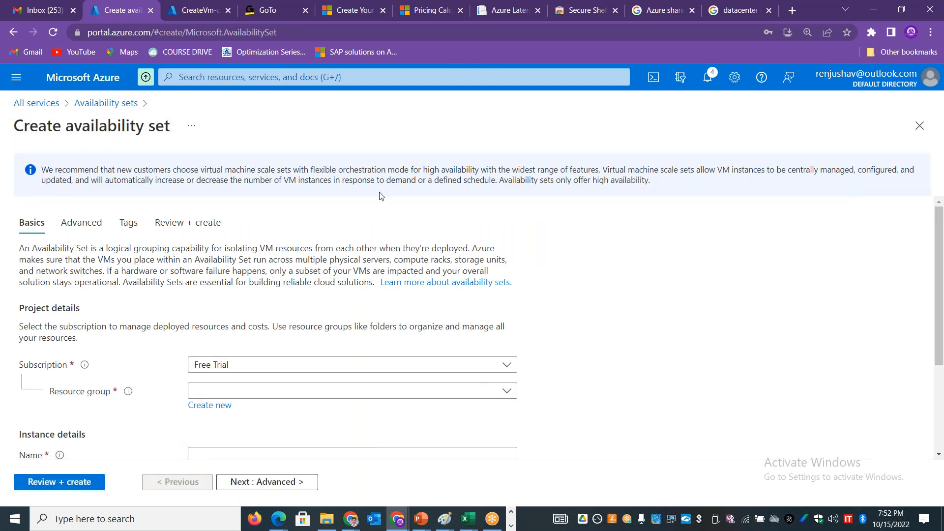
pyautogui.click(132, 104)
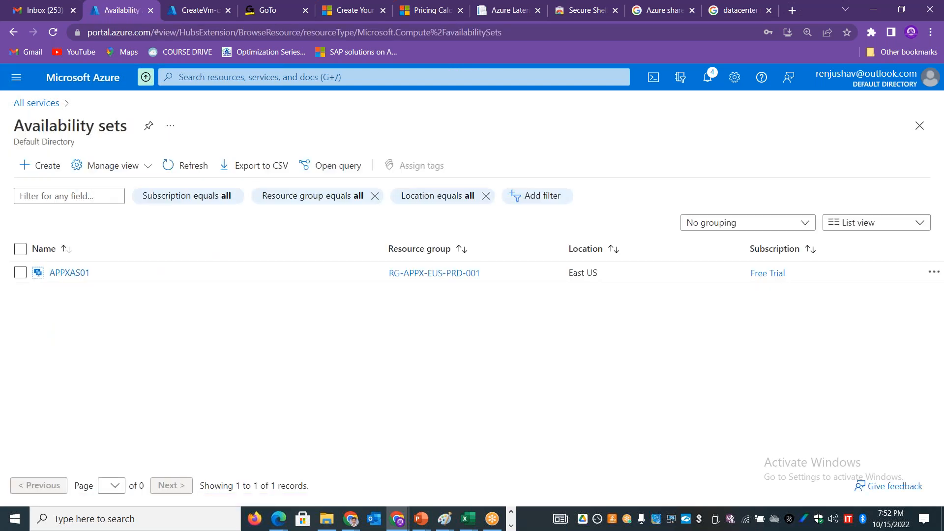
# Step: Leave the deployment overview and start creating another Azure virtual machine from the virtual machines list
pyautogui.click(185, 11)
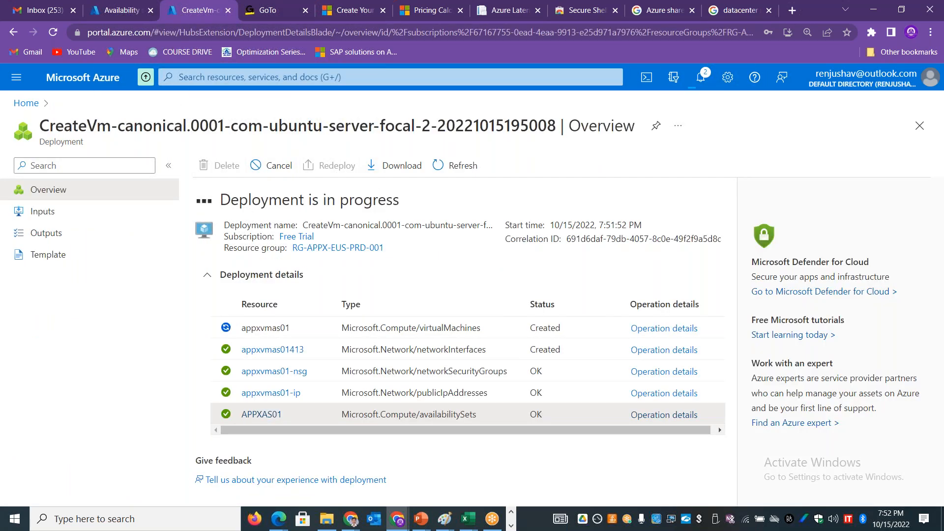
pyautogui.click(26, 103)
pyautogui.click(212, 169)
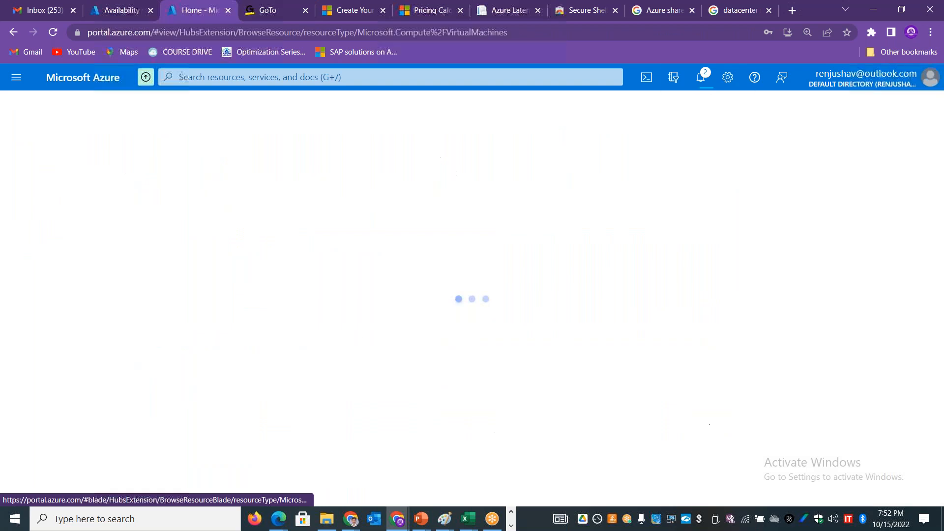
pyautogui.click(69, 167)
pyautogui.click(74, 193)
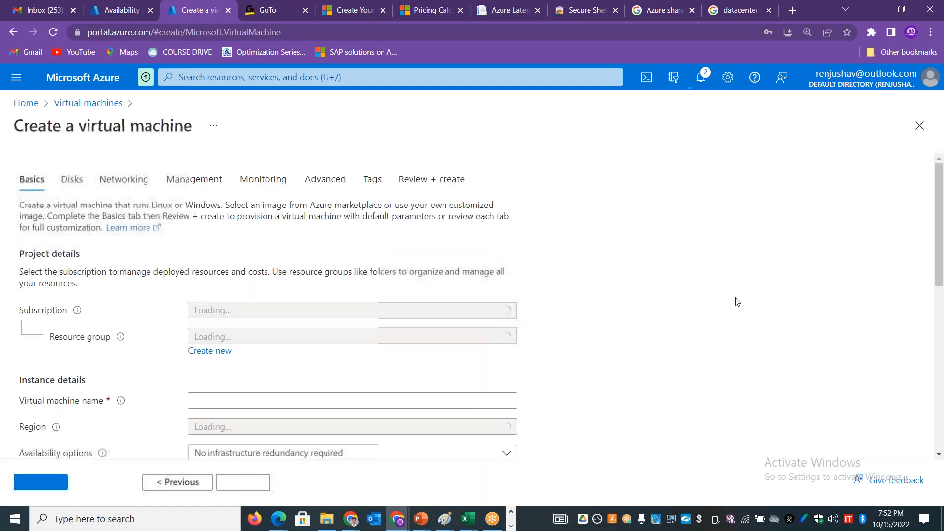
# Step: Assign the new virtual machine to resource group RG-APPX-EUS-PRD-001 and name it "appxvmas02"
pyautogui.scroll(-2, 942, 268)
pyautogui.scroll(-1, 942, 269)
pyautogui.click(305, 259)
pyautogui.click(245, 346)
pyautogui.click(237, 322)
pyautogui.write('appxvm')
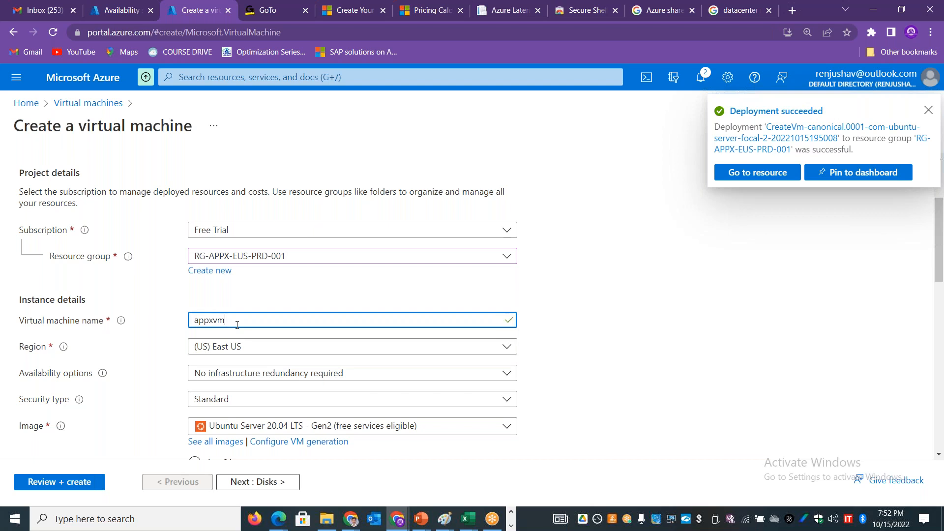
pyautogui.write('as02')
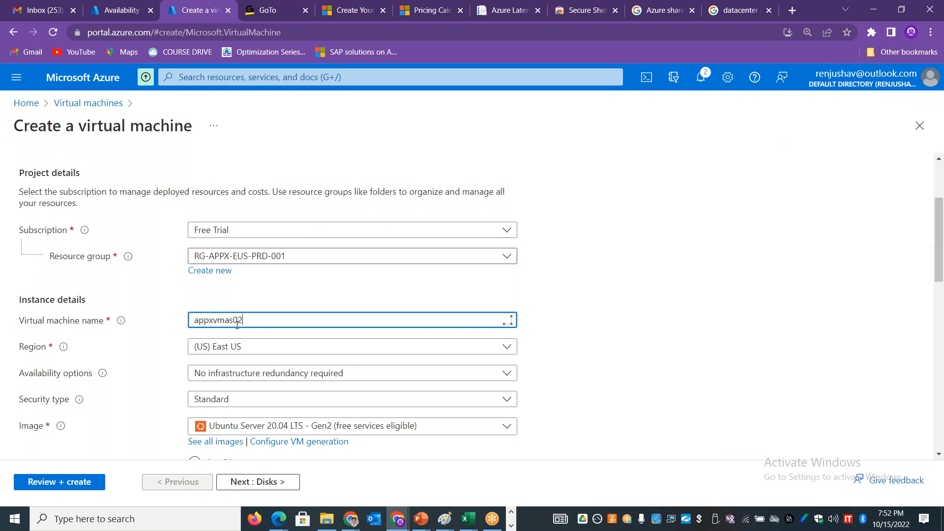
# Step: Set the availability option to Availability set and place the virtual machine in the existing set APPXAS01
pyautogui.moveTo(943, 247); pyautogui.dragTo(943, 297)
pyautogui.click(354, 195)
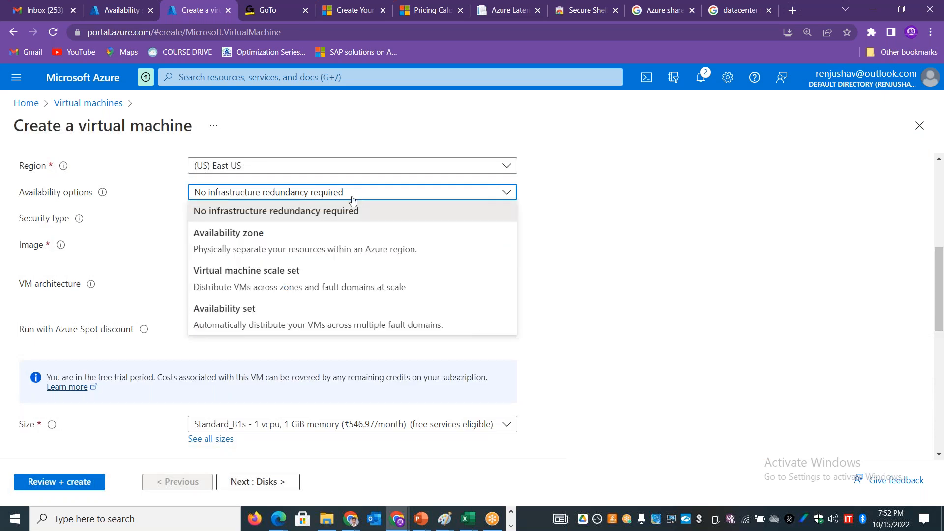
pyautogui.click(270, 308)
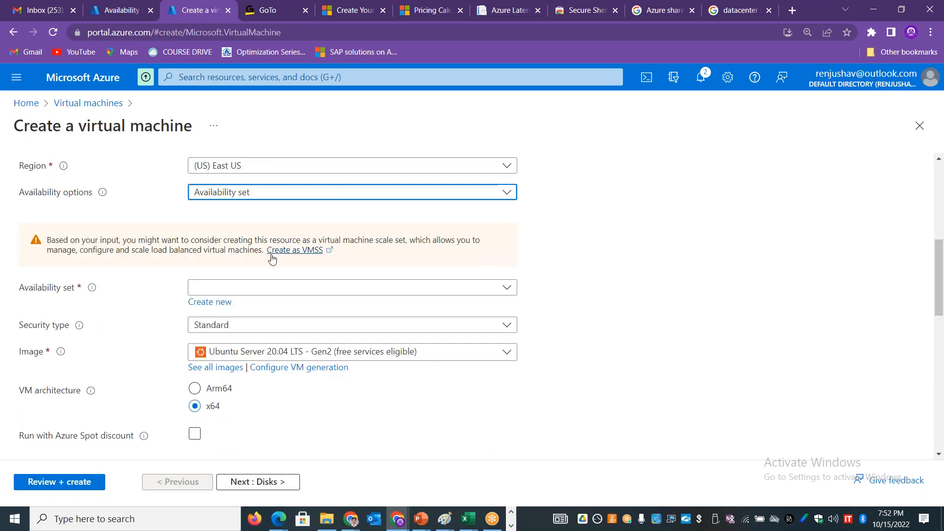
pyautogui.click(270, 288)
pyautogui.click(248, 310)
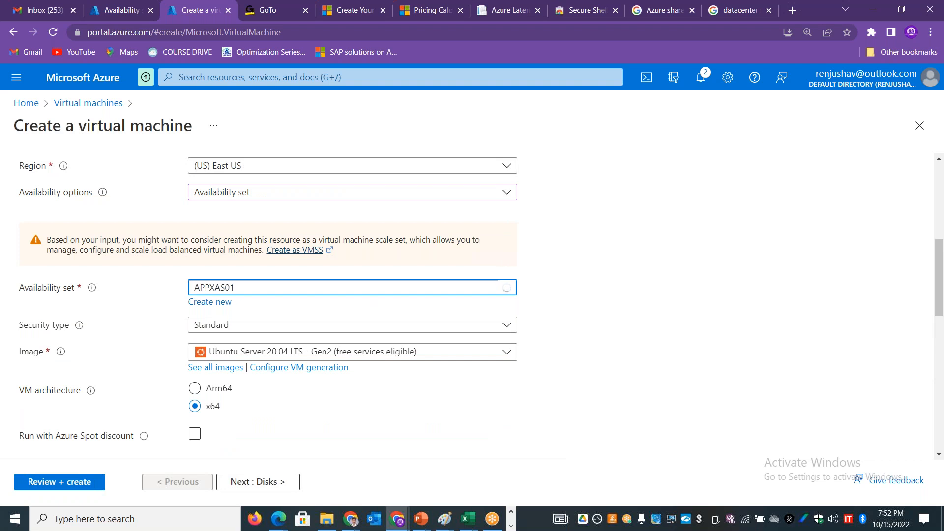
# Step: Switch the administrator account to password authentication, and enter the username, the account password and its confirmation
pyautogui.moveTo(941, 317); pyautogui.dragTo(941, 415)
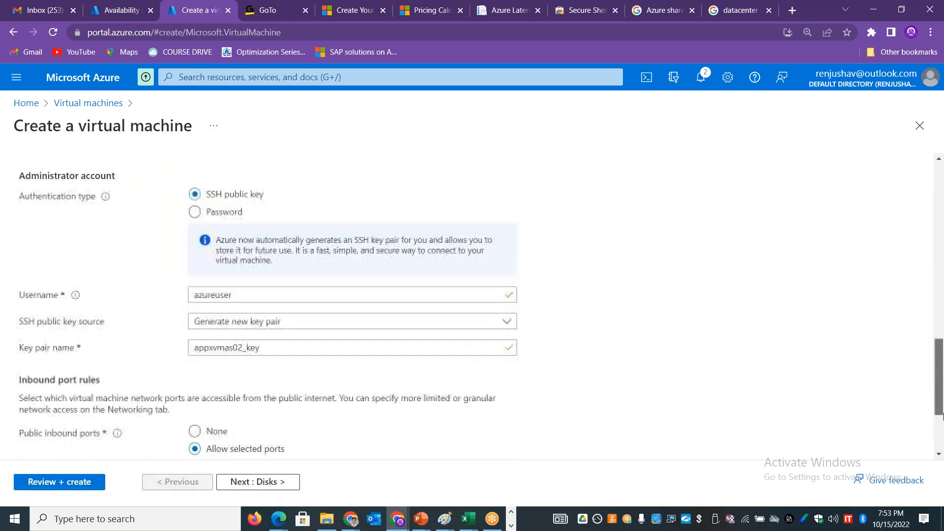
pyautogui.click(227, 211)
pyautogui.click(228, 239)
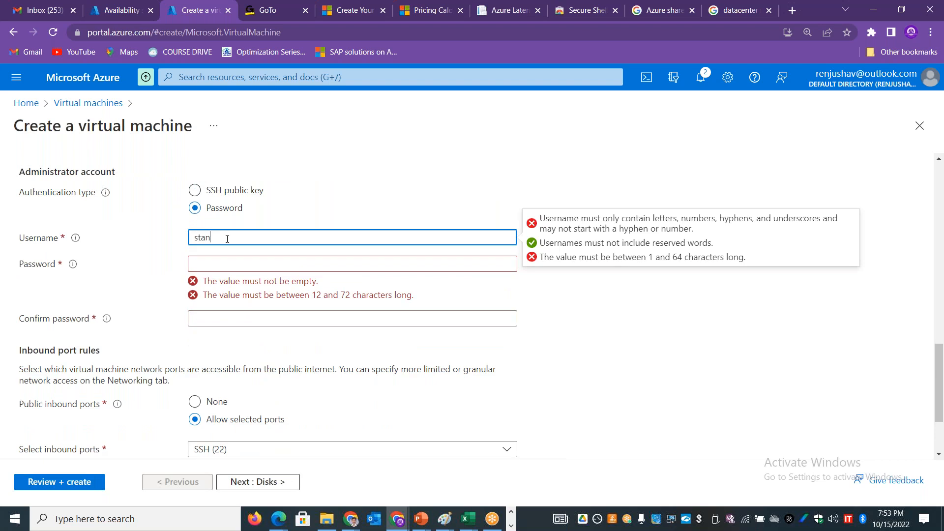
pyautogui.press('Tab')
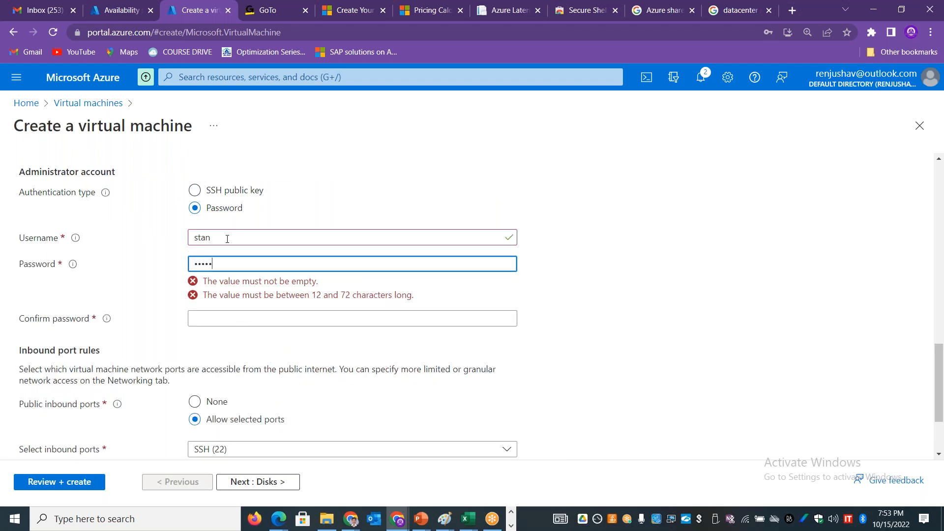
pyautogui.write('••••••••••••')
pyautogui.press('Tab')
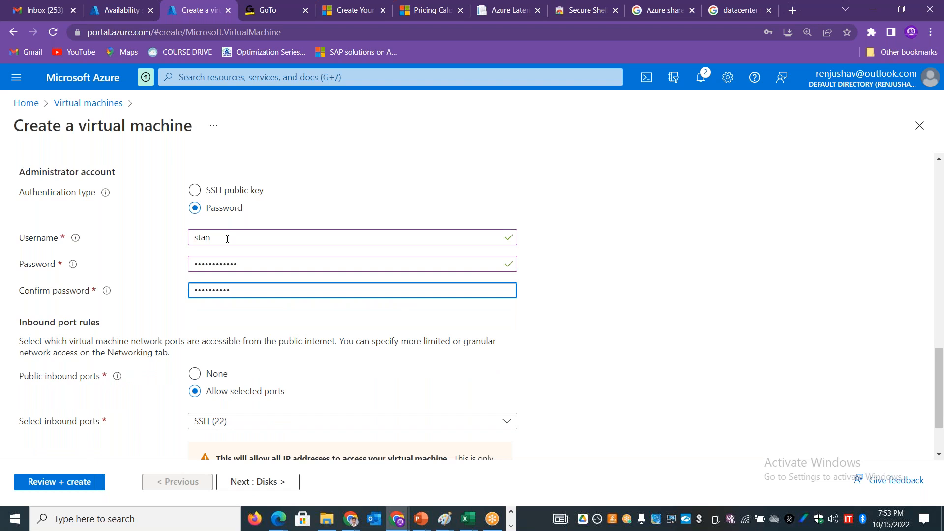
# Step: Validate the virtual machine configuration, rechecking the Basics settings between attempts, and open the validation error details
pyautogui.click(69, 484)
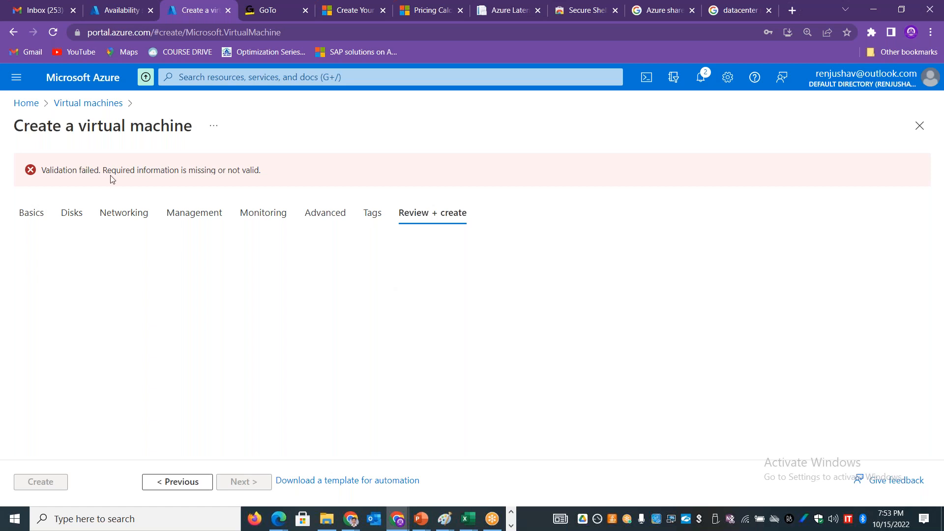
pyautogui.click(28, 218)
pyautogui.moveTo(939, 229); pyautogui.dragTo(943, 374)
pyautogui.moveTo(943, 397); pyautogui.dragTo(942, 219)
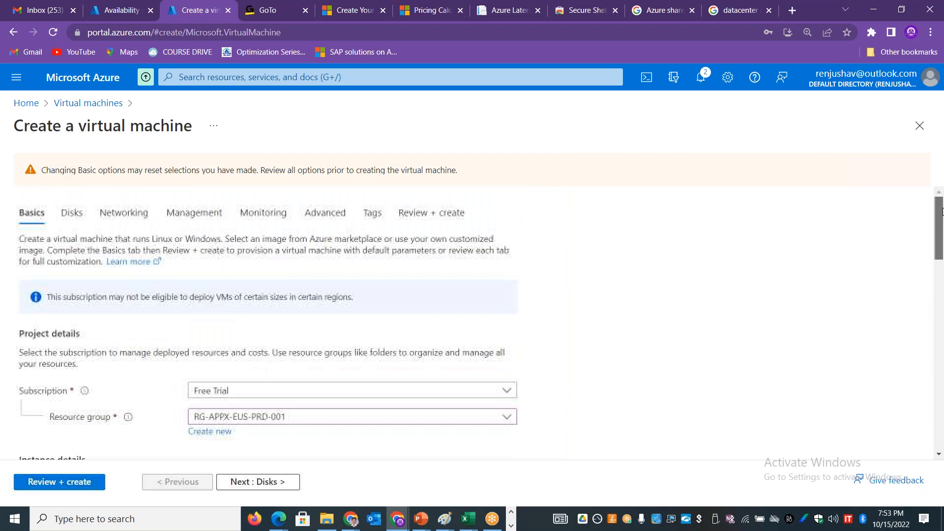
pyautogui.click(449, 215)
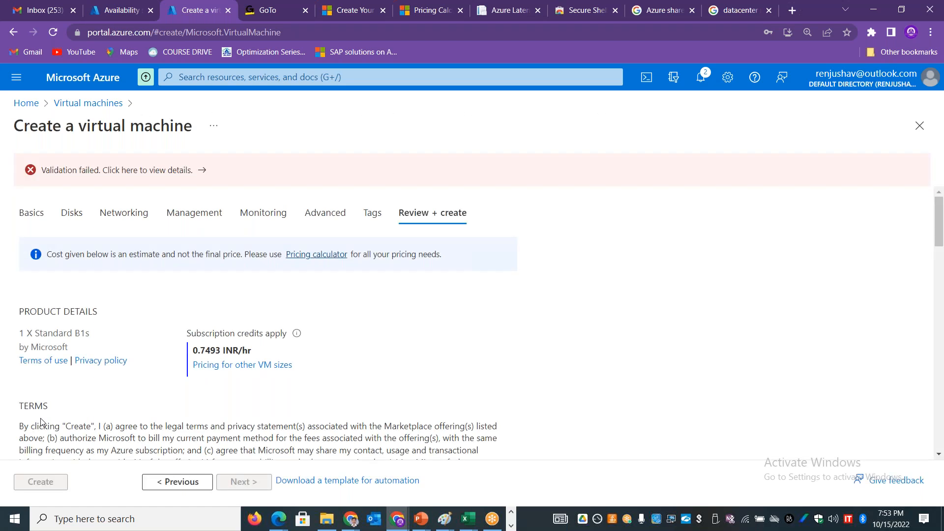
pyautogui.click(202, 170)
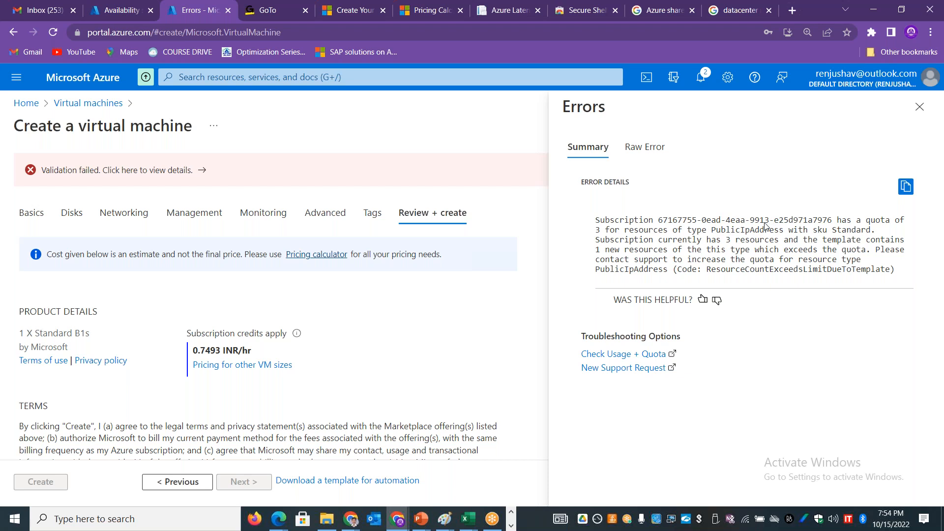
# Step: Close the validation error details and open the Public IP addresses list from the Availability sets page
pyautogui.click(920, 107)
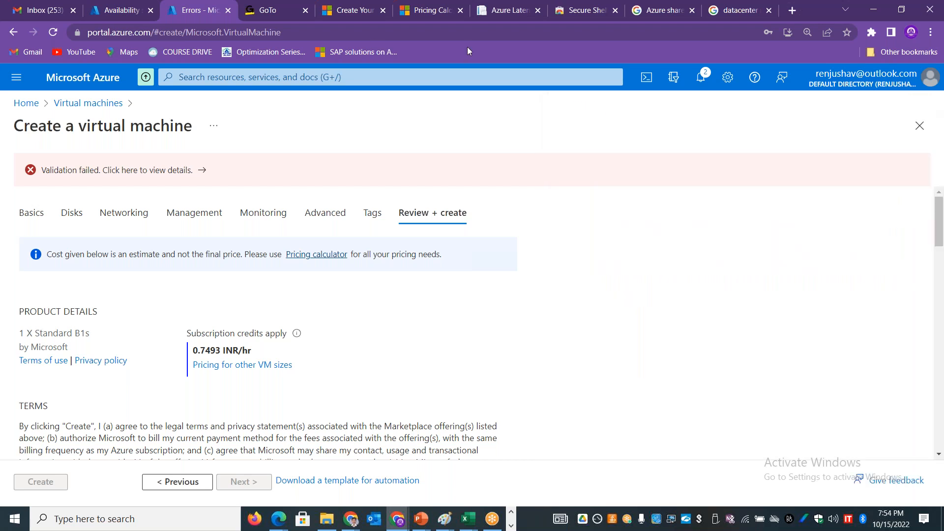
pyautogui.click(112, 10)
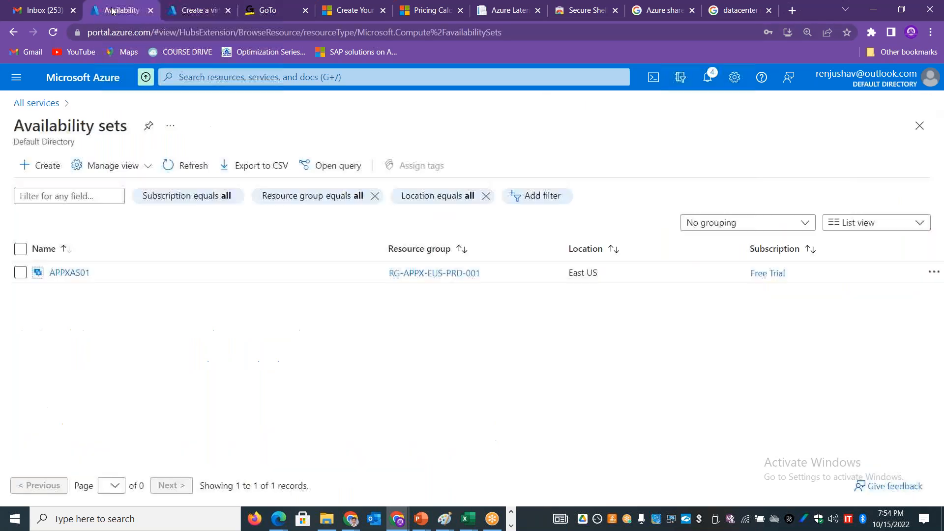
pyautogui.click(186, 78)
pyautogui.write('public i')
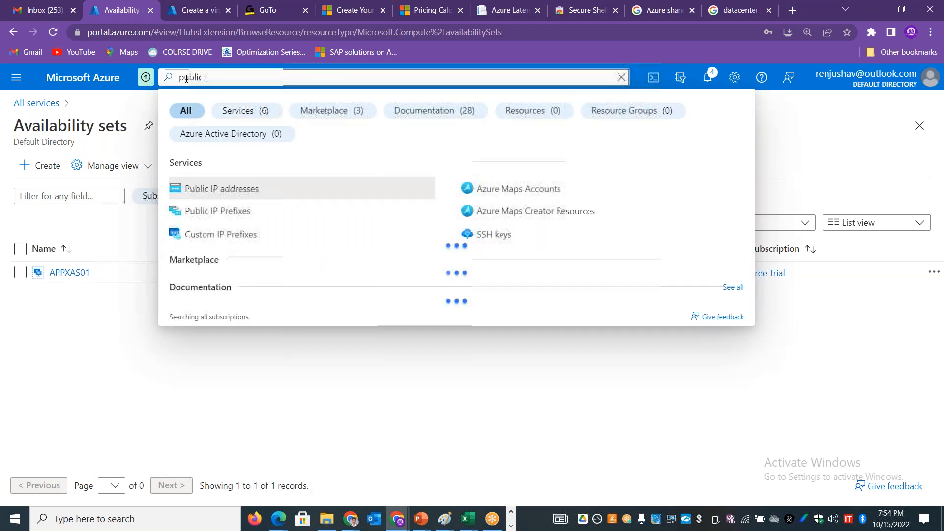
pyautogui.write('p')
pyautogui.click(236, 190)
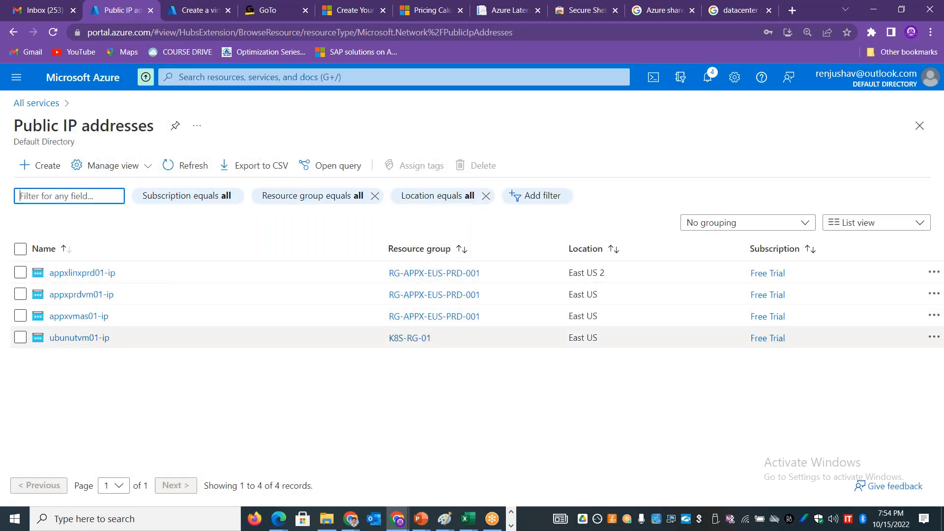
pyautogui.moveTo(115, 339); pyautogui.dragTo(53, 344)
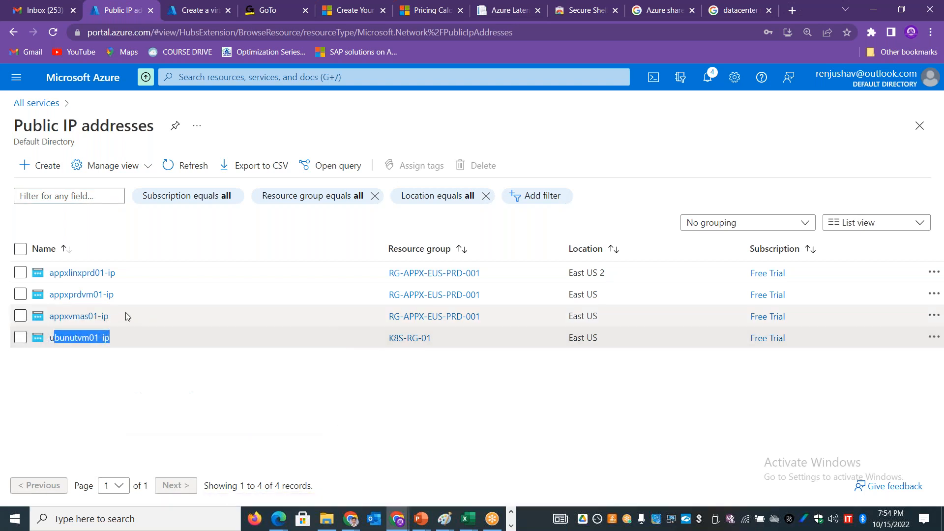
pyautogui.moveTo(129, 298); pyautogui.dragTo(56, 299)
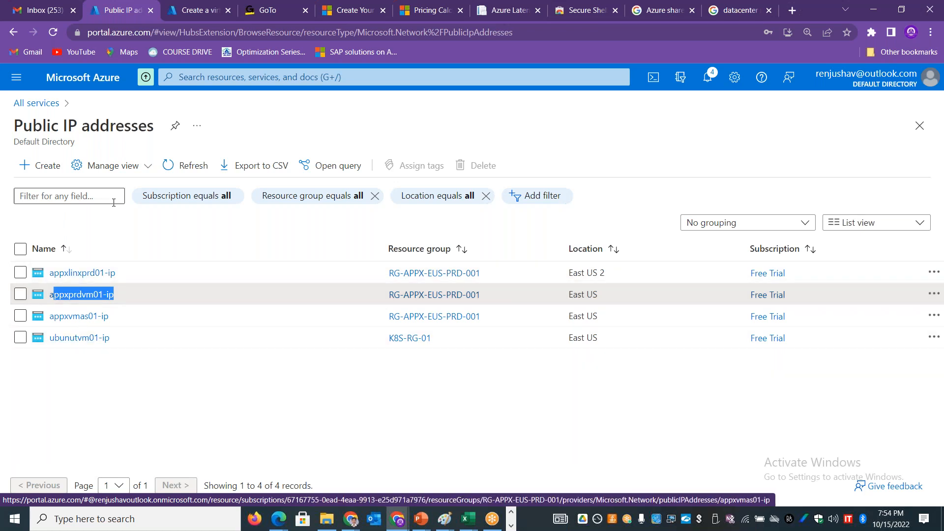
# Step: Try to bulk delete the public IPs ubunutvm01-ip, appxprdvm01-ip and appxlinxprd01-ip, confirming with "yes"
pyautogui.click(21, 338)
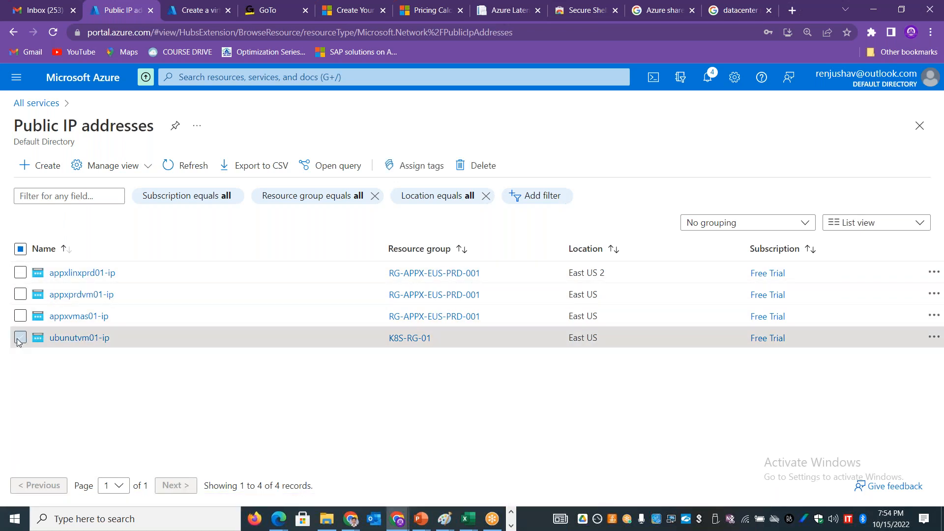
pyautogui.click(68, 338)
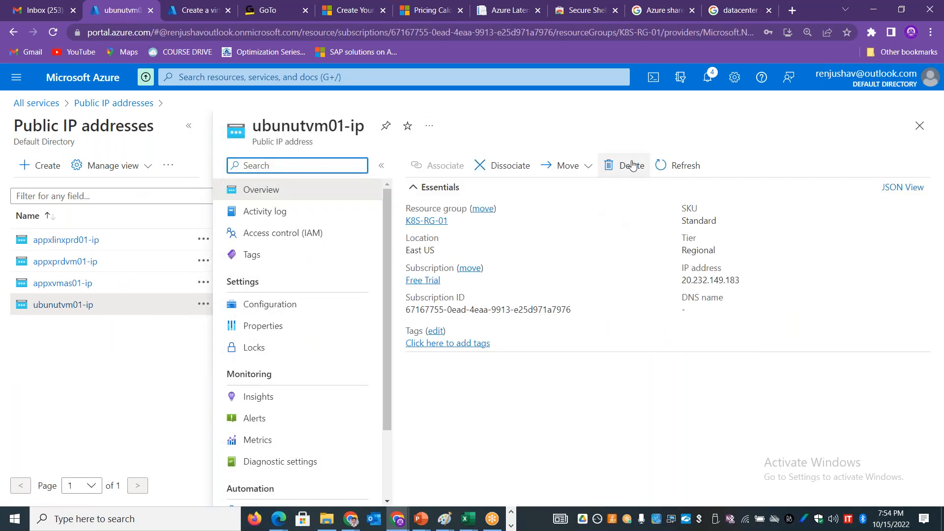
pyautogui.click(919, 126)
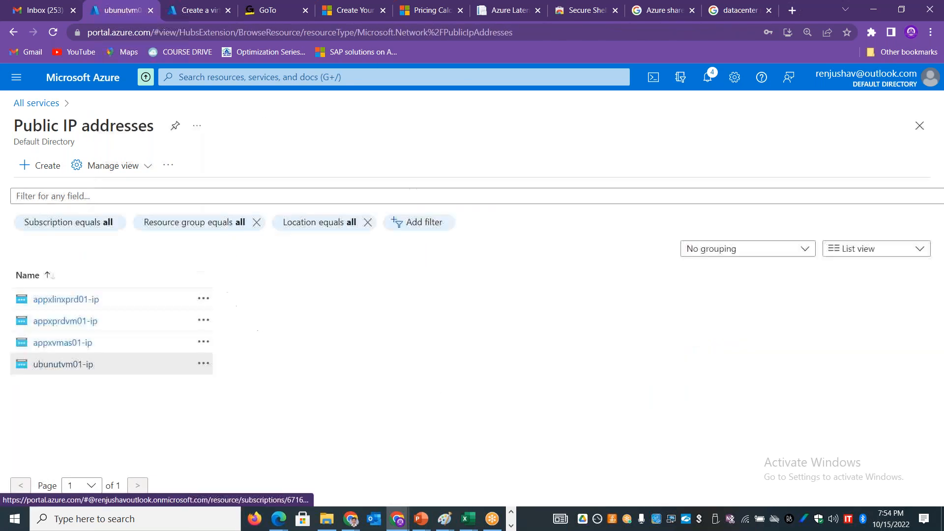
pyautogui.click(20, 295)
pyautogui.click(21, 273)
pyautogui.click(473, 165)
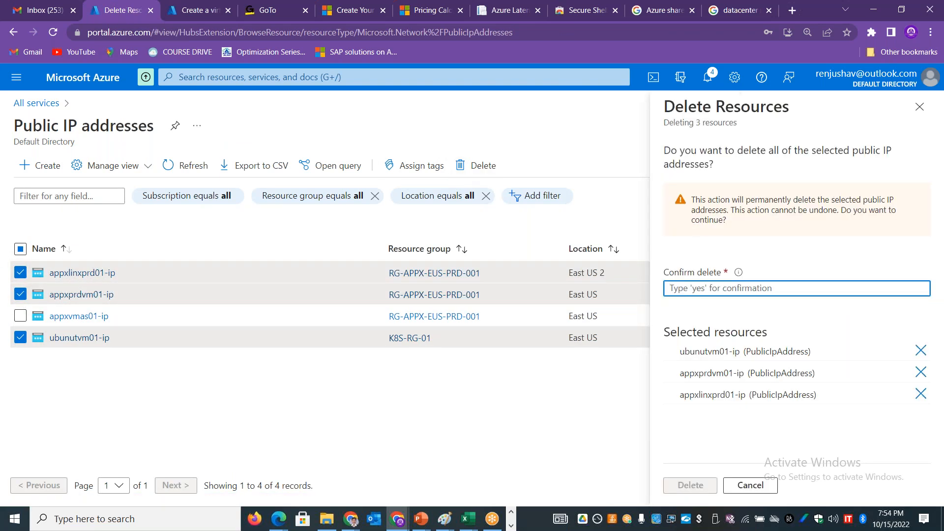
pyautogui.write('ye')
pyautogui.click(690, 485)
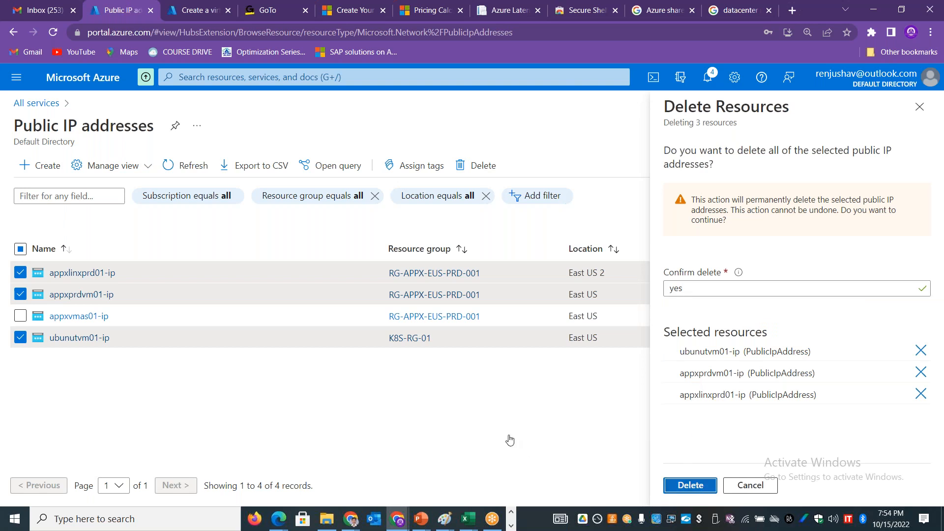
pyautogui.press('Return')
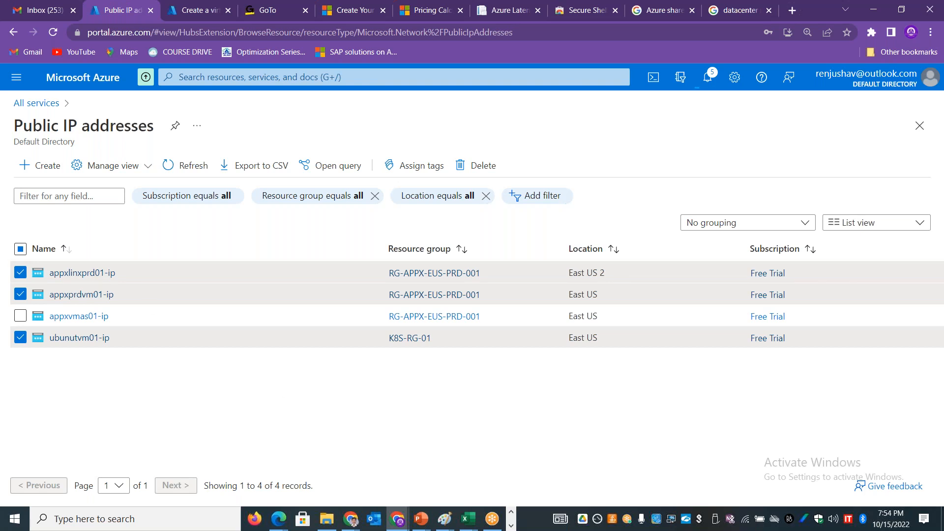
# Step: View the overview of the RG-APPX-EUS-PRD-001 resource group, close it and dismiss the notification
pyautogui.click(34, 104)
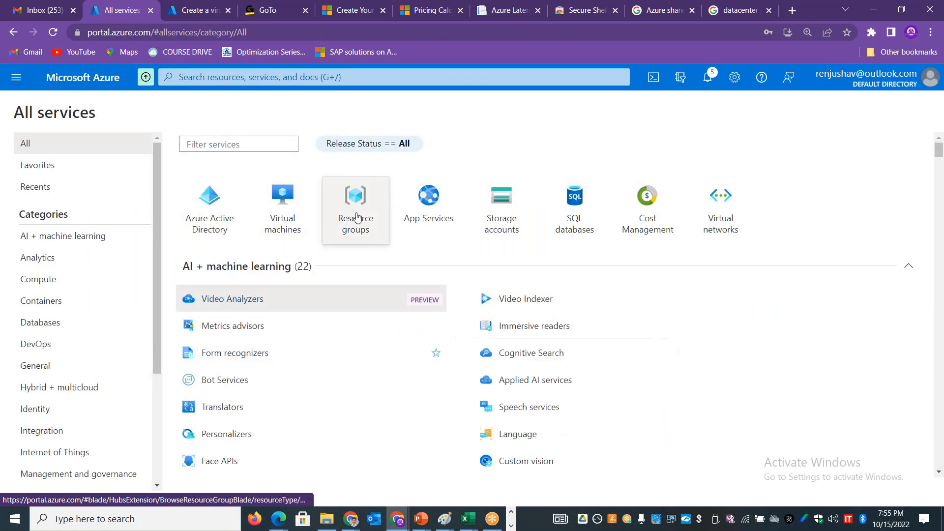
pyautogui.click(358, 217)
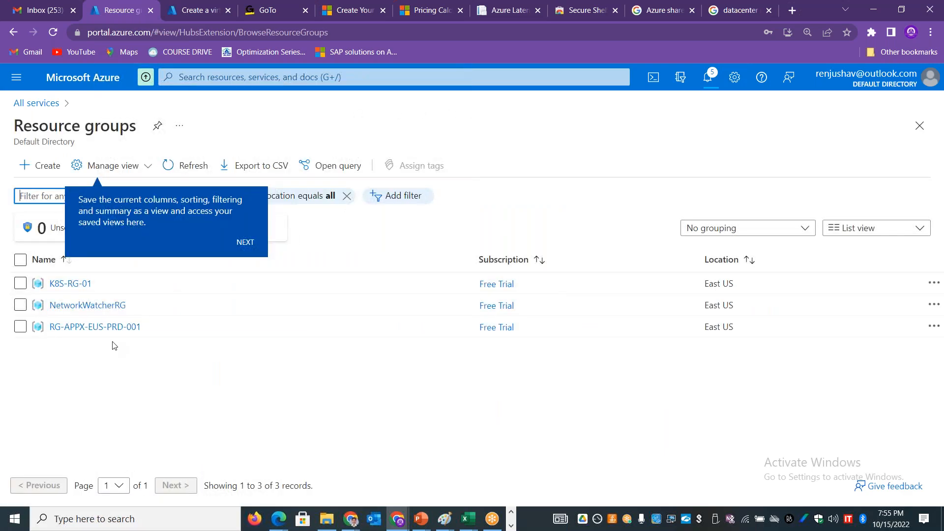
pyautogui.click(20, 327)
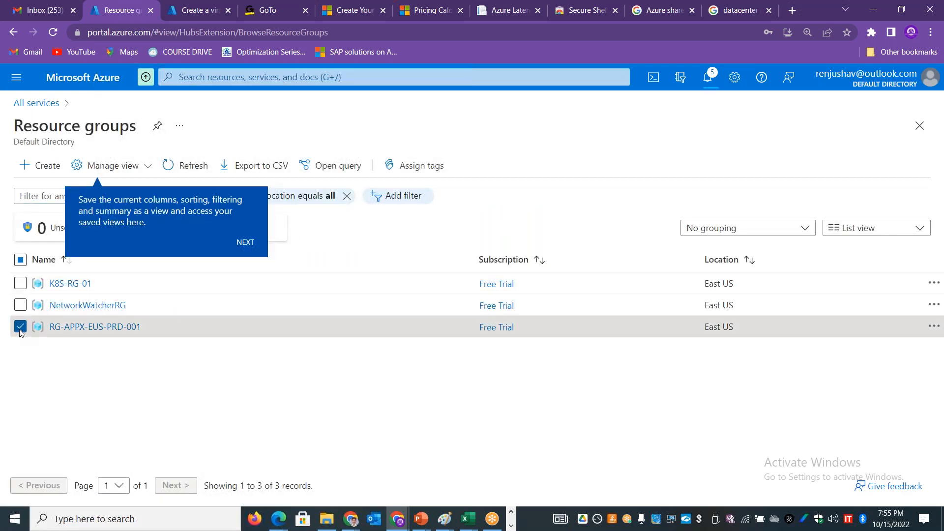
pyautogui.click(99, 327)
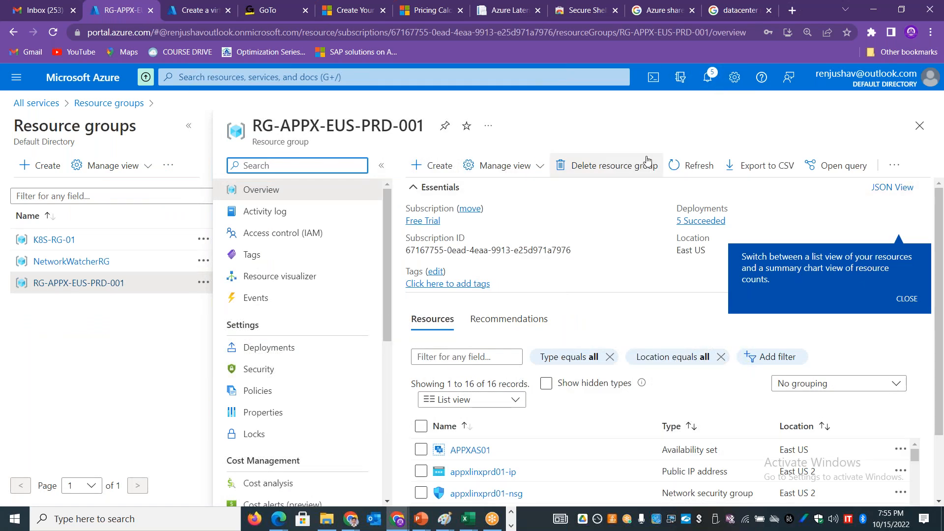
pyautogui.click(920, 126)
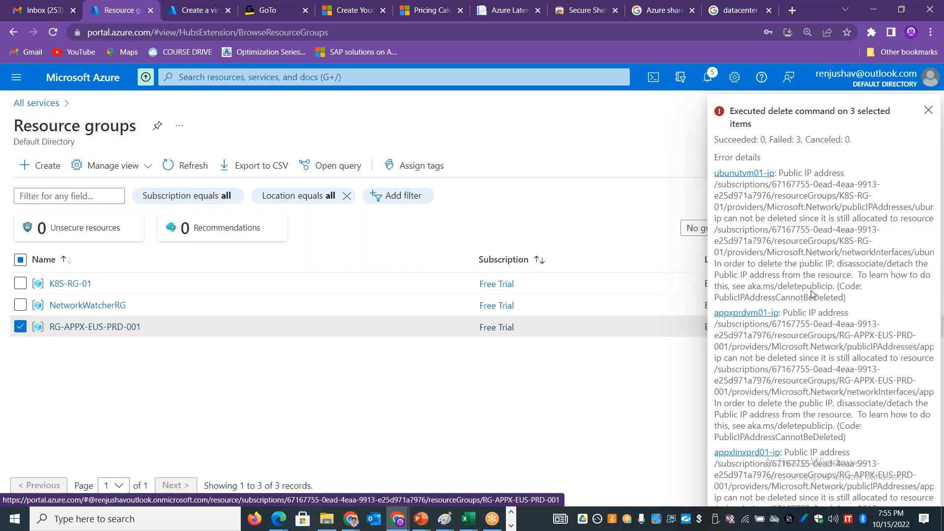
pyautogui.click(926, 112)
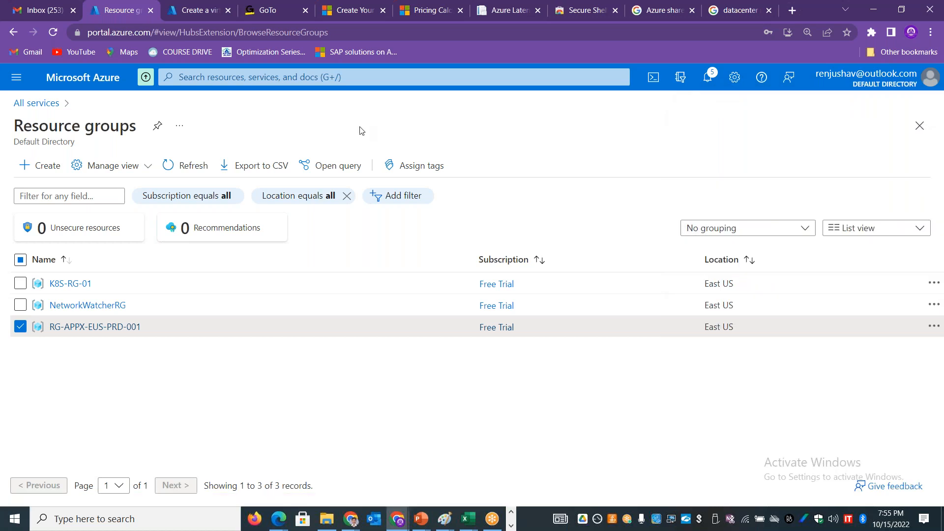
# Step: Return to the Public IP addresses list and dissociate ubunutvm01-ip from its network interface
pyautogui.click(280, 78)
pyautogui.write('public')
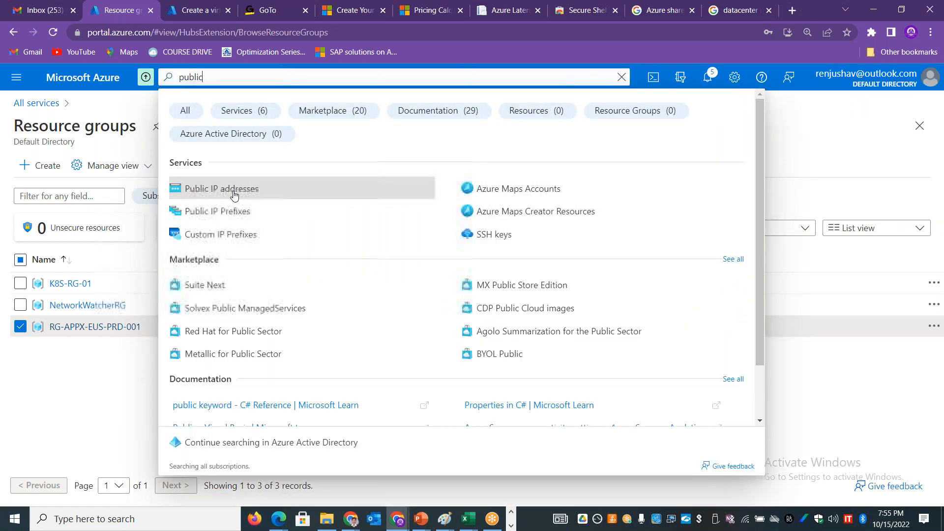
pyautogui.click(236, 191)
pyautogui.click(91, 338)
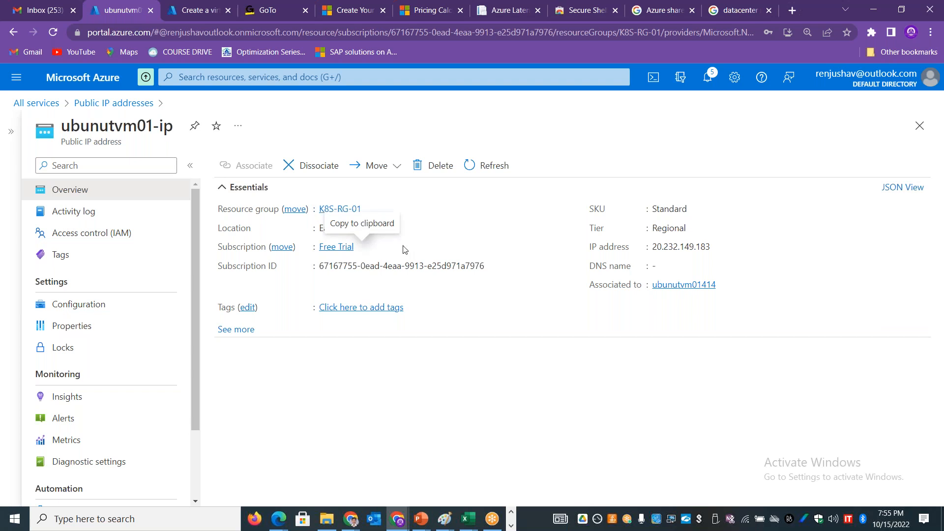
pyautogui.click(306, 167)
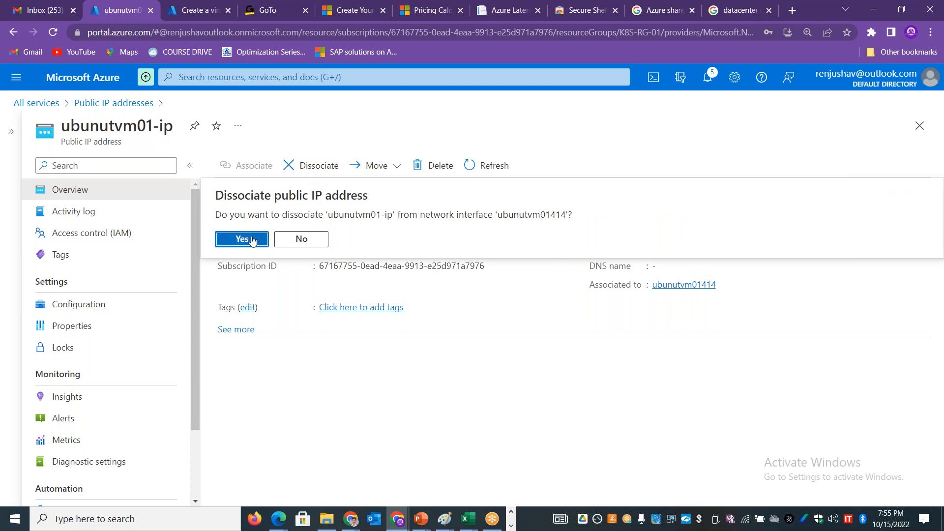
pyautogui.click(249, 240)
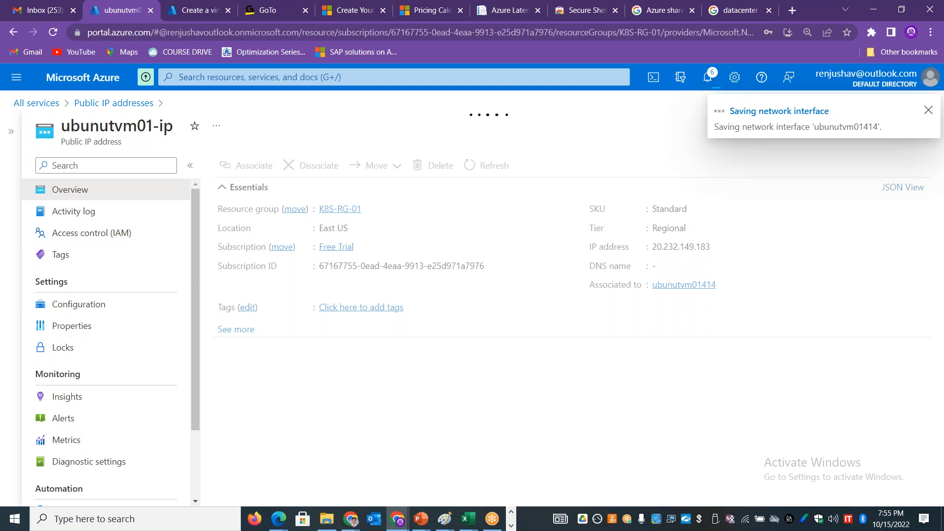
# Step: Dissociate the public IP address appxprdvm01-ip from its network interface
pyautogui.click(138, 104)
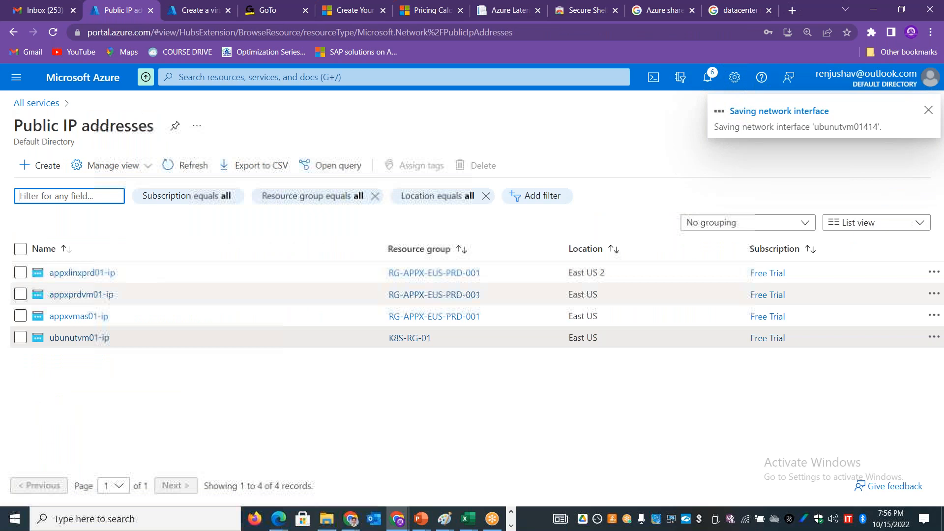
pyautogui.click(96, 295)
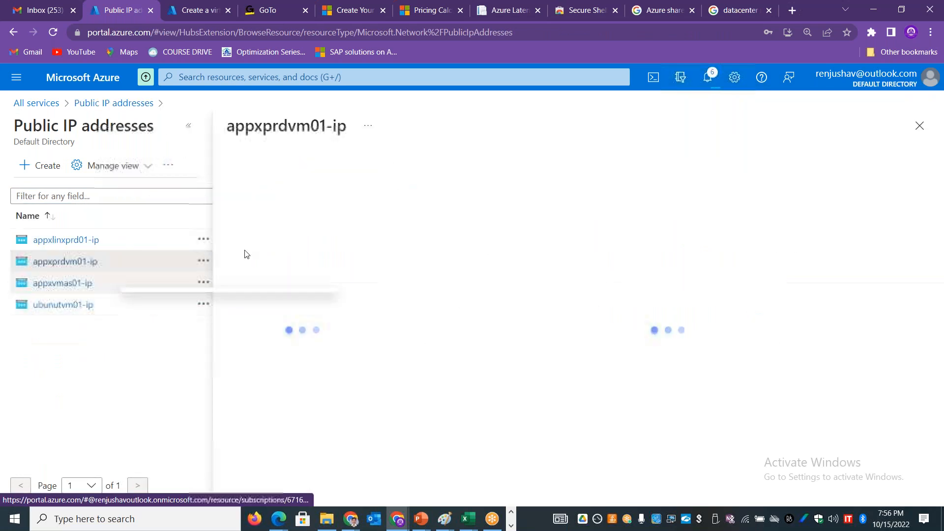
pyautogui.click(485, 170)
pyautogui.click(439, 224)
# Step: Dissociate the public IP address appxlinxprd01-ip from its network interface
pyautogui.click(85, 245)
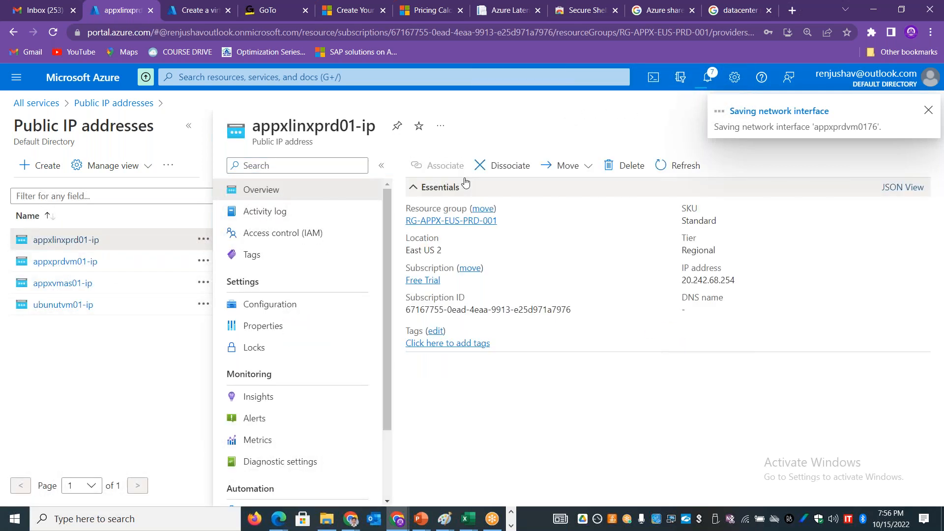
pyautogui.click(487, 166)
pyautogui.click(452, 223)
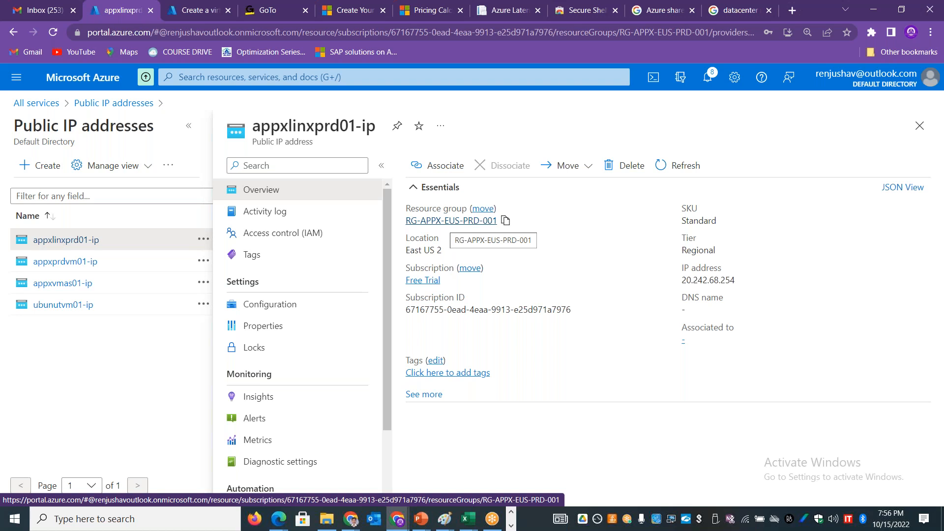
# Step: Refresh the details of the public IP address appxlinxprd01-ip and delete it
pyautogui.click(683, 165)
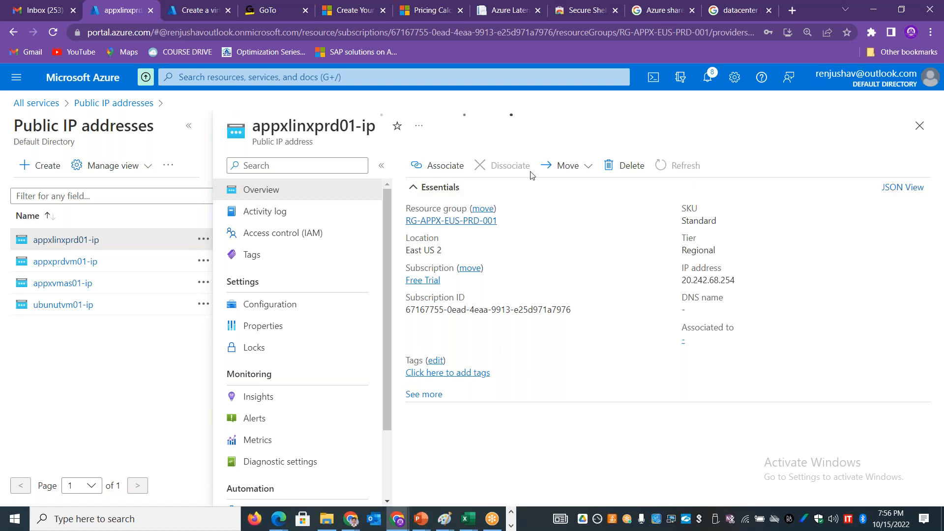
pyautogui.click(627, 167)
pyautogui.click(433, 242)
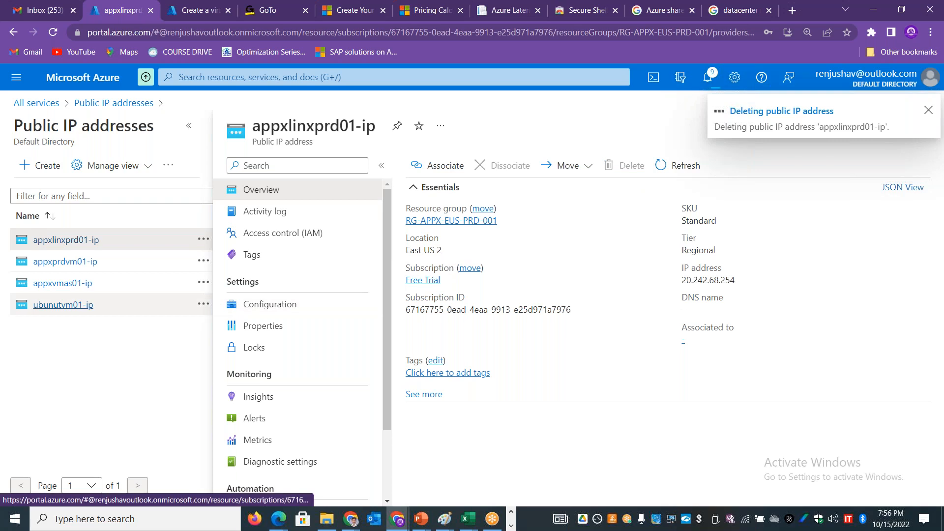
pyautogui.click(63, 283)
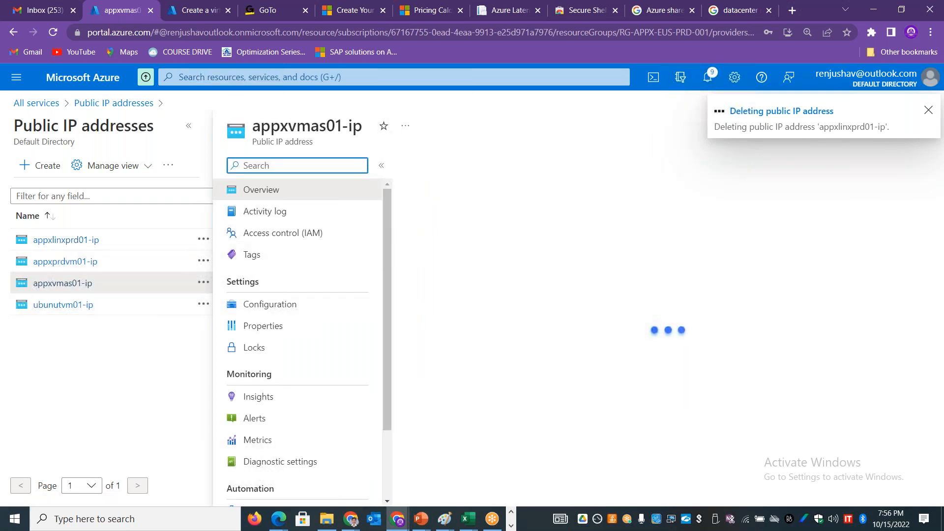
pyautogui.click(624, 166)
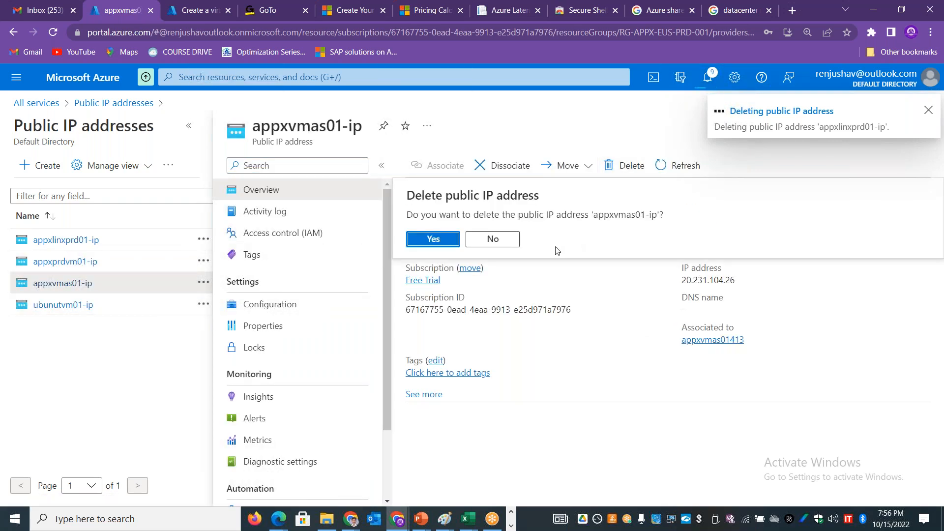
pyautogui.click(493, 239)
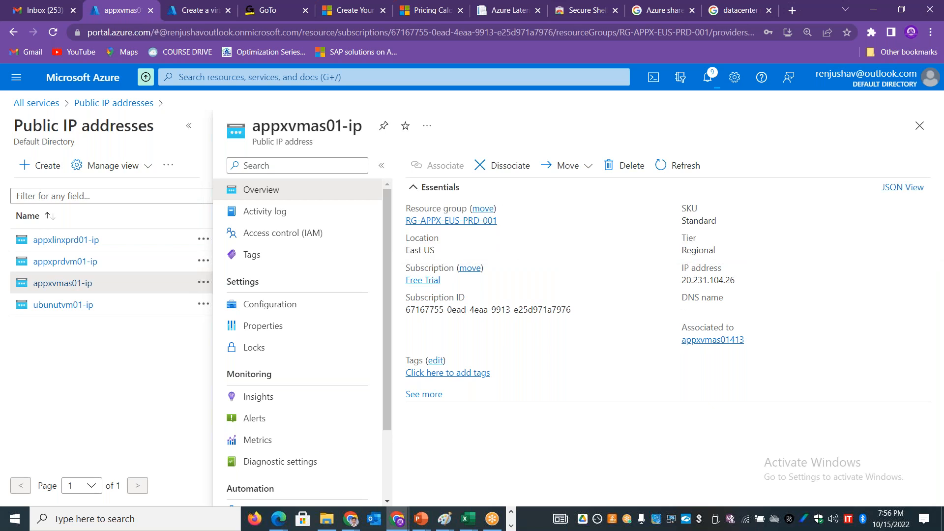
# Step: Delete the dissociated public IP address appxprdvm01-ip
pyautogui.click(74, 261)
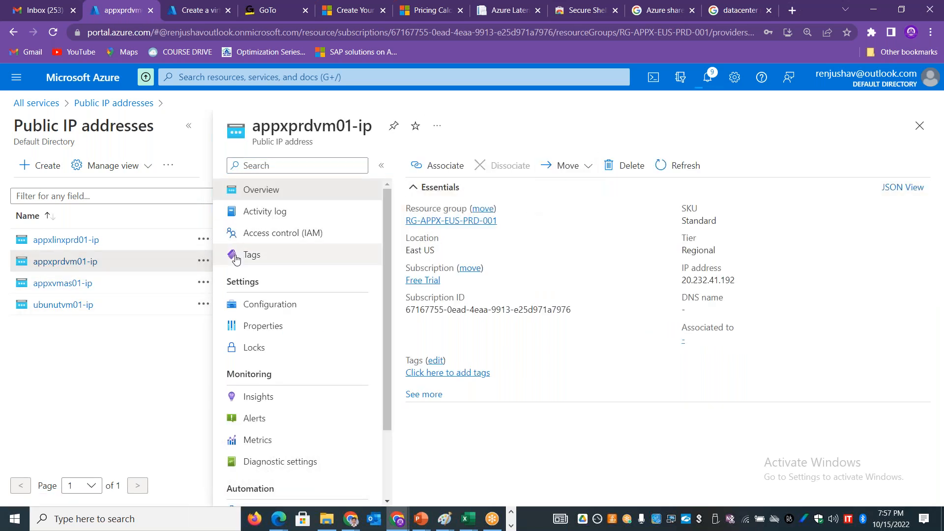
pyautogui.click(616, 173)
pyautogui.click(435, 239)
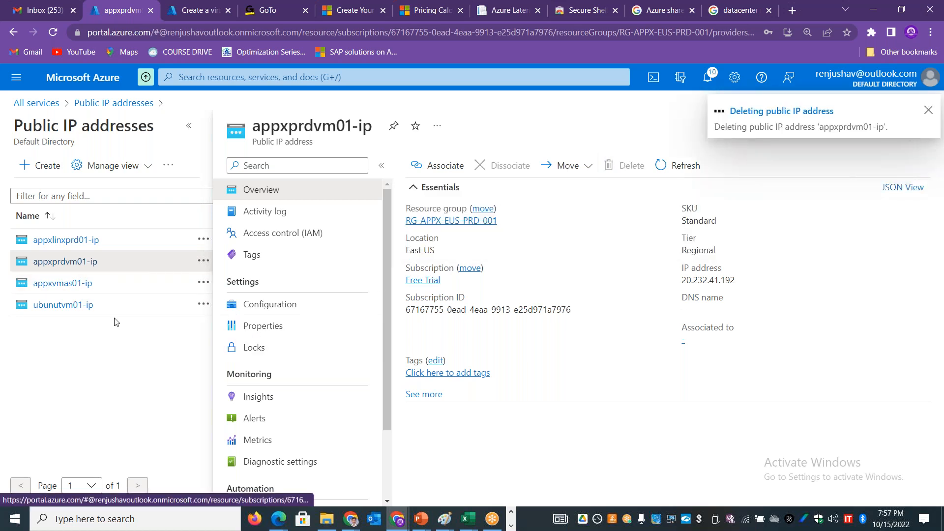
# Step: Delete the dissociated public IP address ubunutvm01-ip in the K8S-RG-01 resource group
pyautogui.click(76, 308)
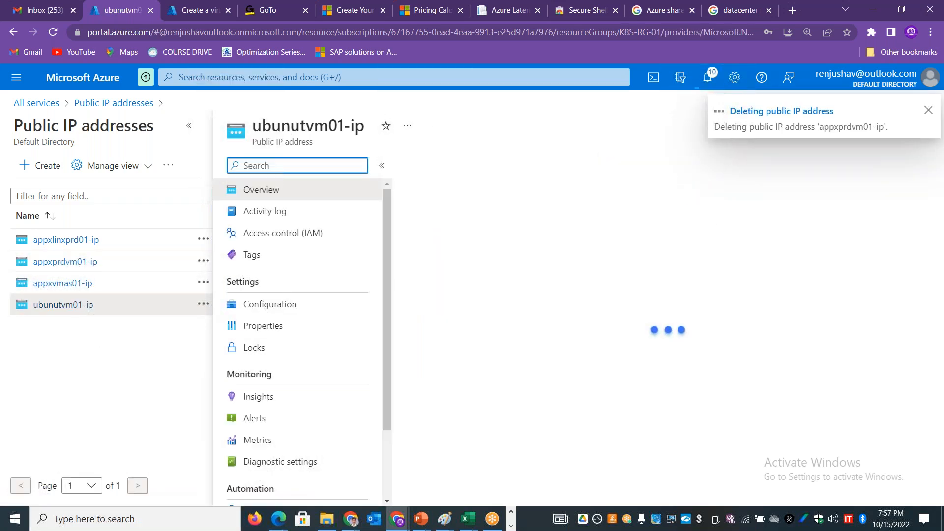
pyautogui.click(632, 169)
pyautogui.click(451, 243)
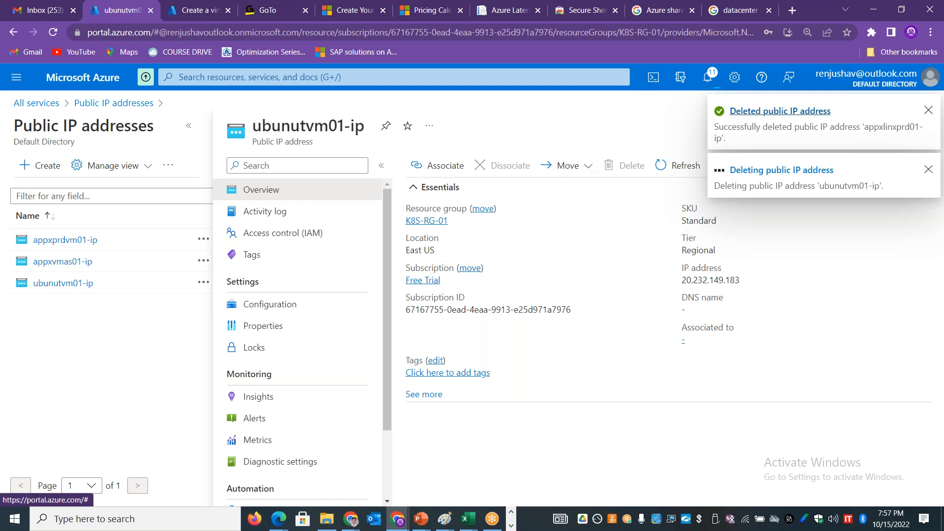
# Step: Review the notifications about the public IP deletions and the required disassociation, then return to the public IP address list and refresh it
pyautogui.click(773, 130)
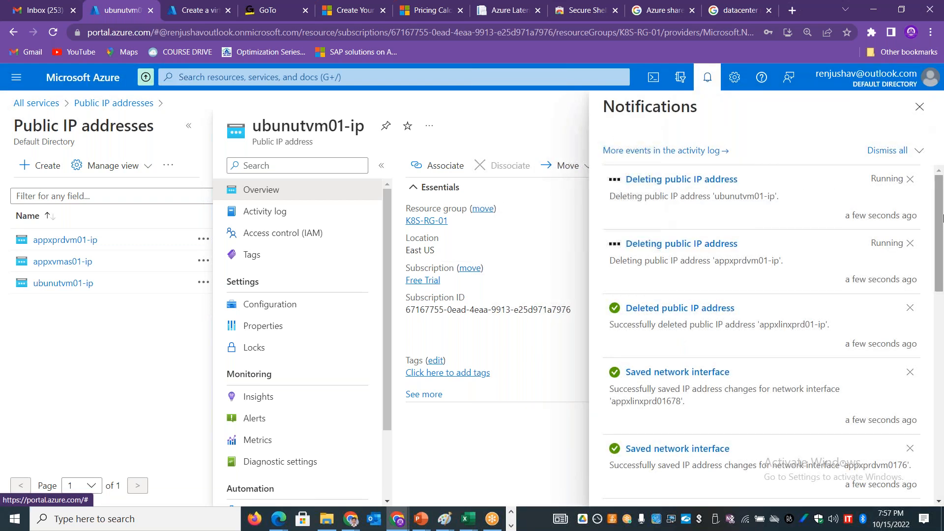
pyautogui.scroll(-5, 736, 301)
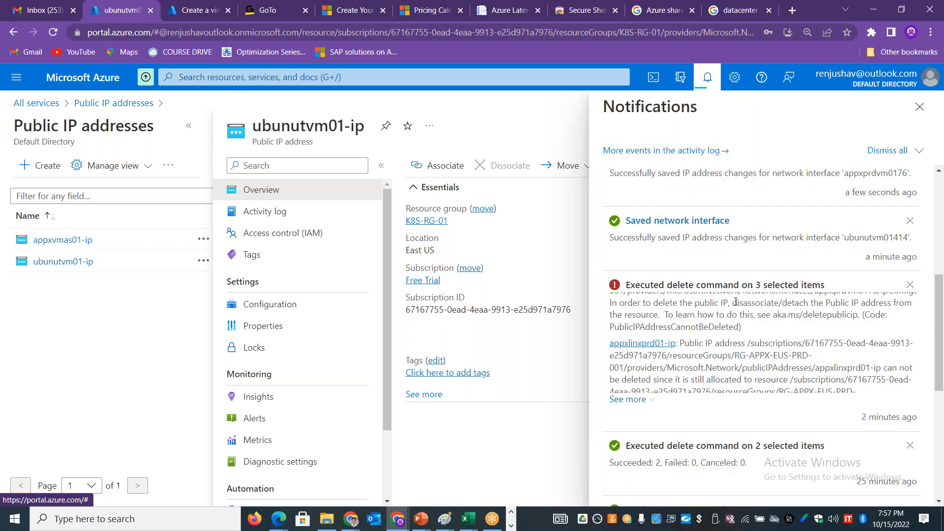
pyautogui.moveTo(733, 303); pyautogui.dragTo(784, 305)
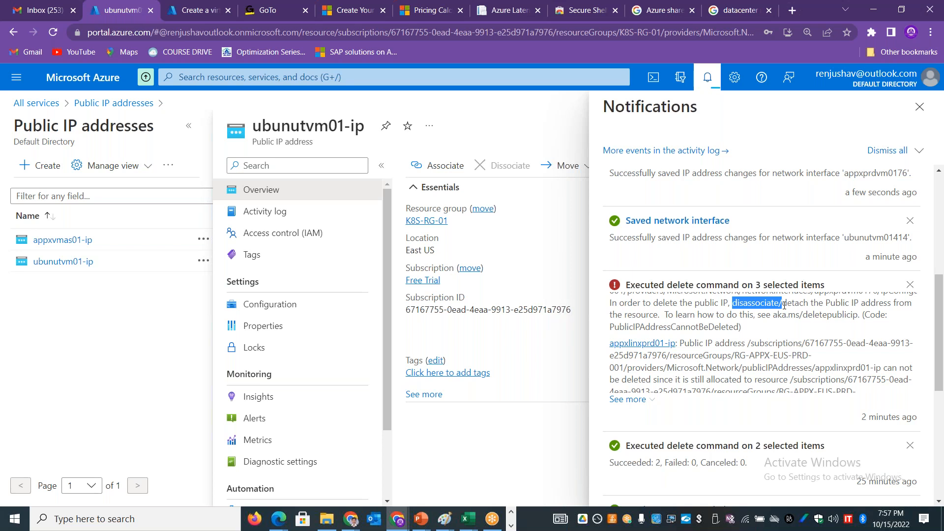
pyautogui.click(920, 107)
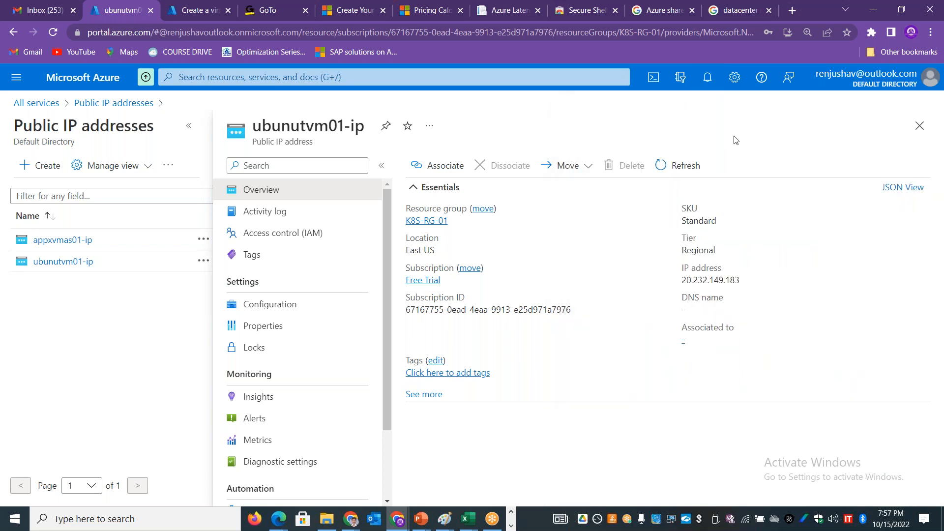
pyautogui.click(920, 126)
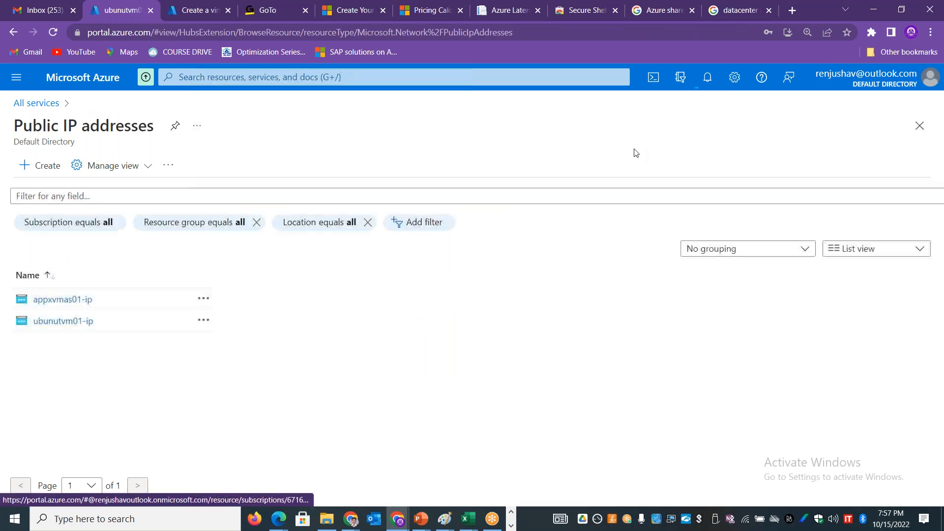
pyautogui.click(172, 168)
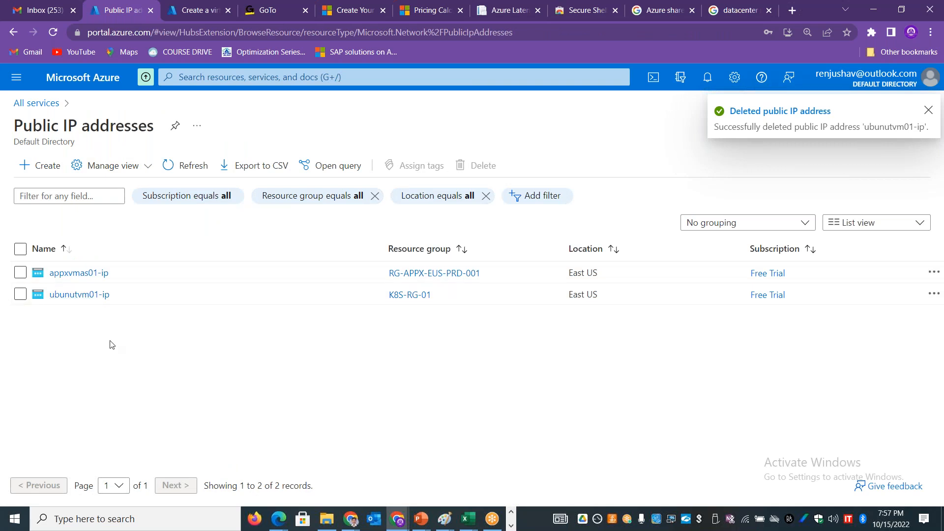
# Step: Return to the pending virtual machine's basic settings and rerun its final validation
pyautogui.click(182, 14)
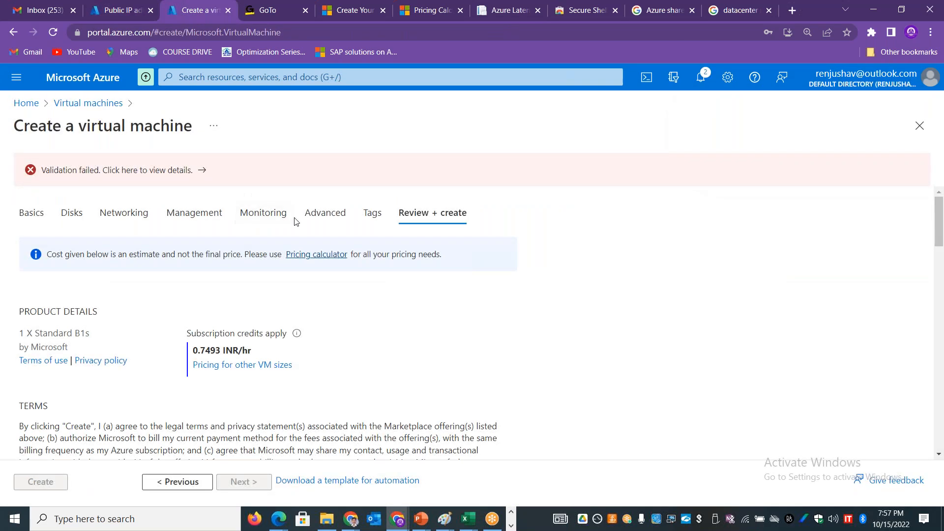
pyautogui.click(32, 213)
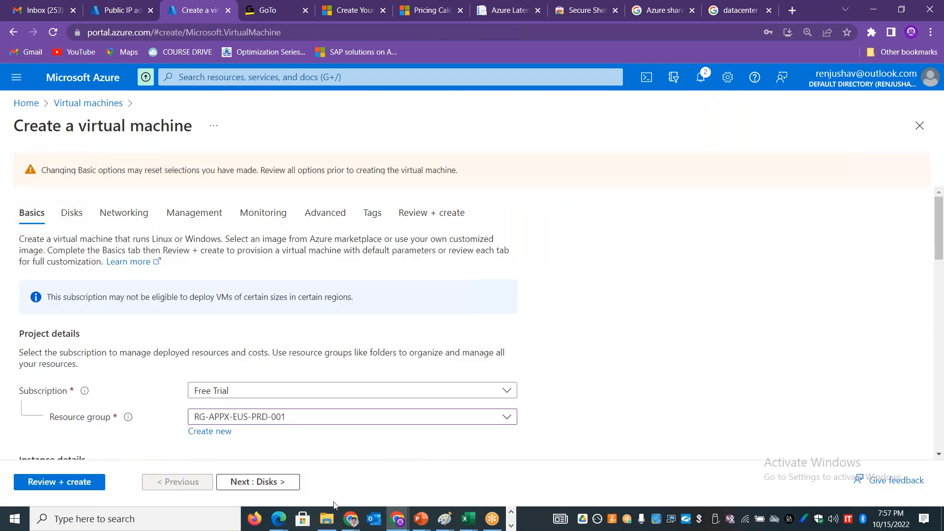
pyautogui.click(89, 487)
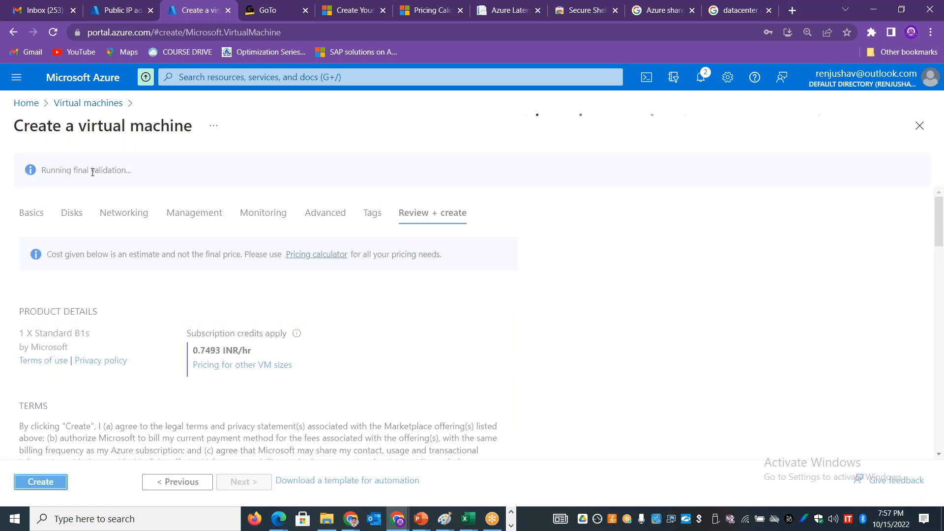
pyautogui.moveTo(104, 170); pyautogui.dragTo(35, 176)
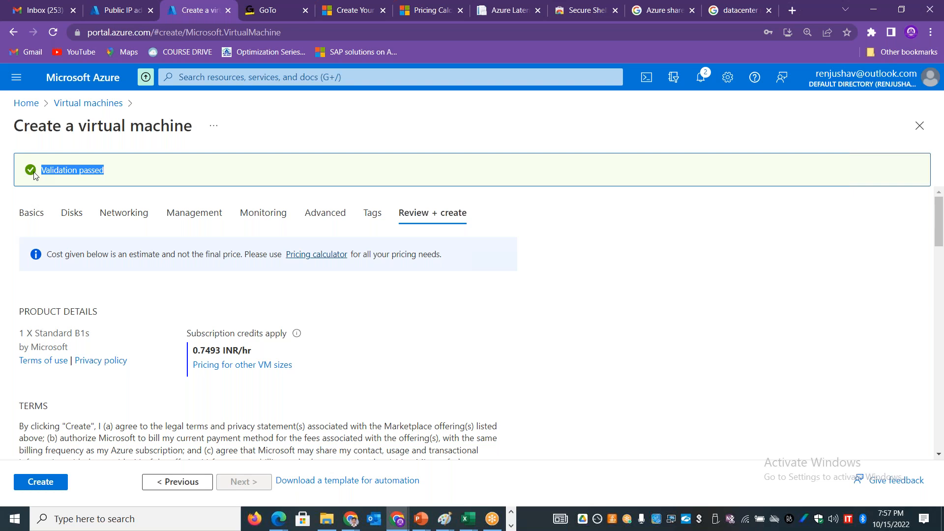
# Step: Refresh the public IP address list once more and create the validated virtual machine
pyautogui.click(104, 10)
pyautogui.click(179, 168)
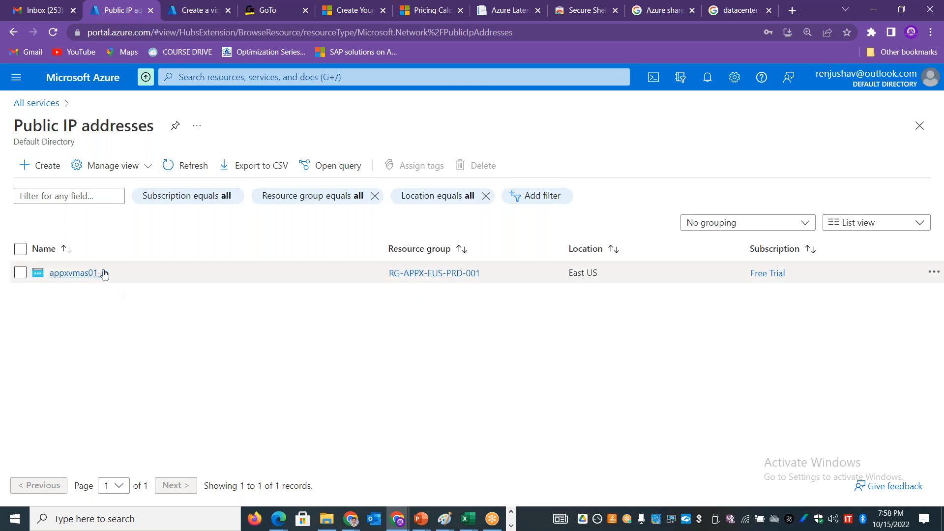
pyautogui.click(191, 14)
pyautogui.click(37, 481)
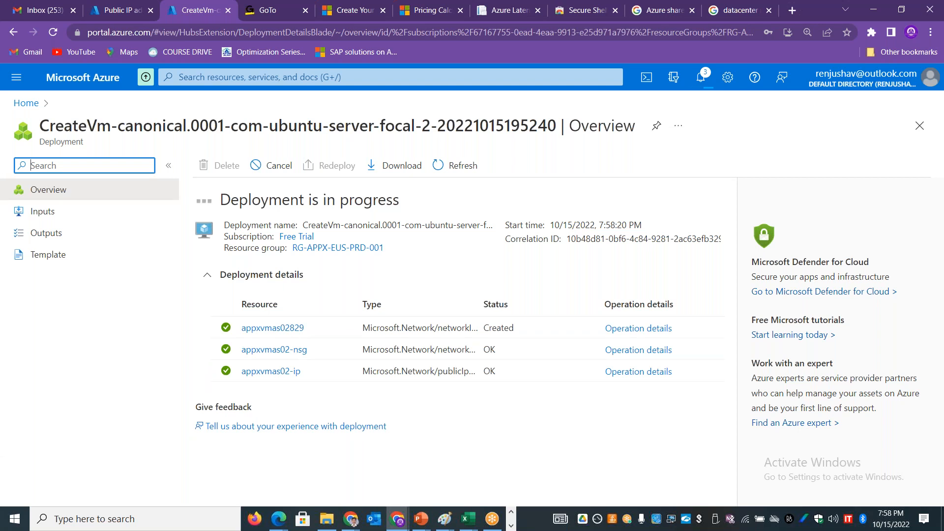
# Step: Find the availability sets service with the search term "avail" and show the virtual machines of the set APPXAS01
pyautogui.click(112, 10)
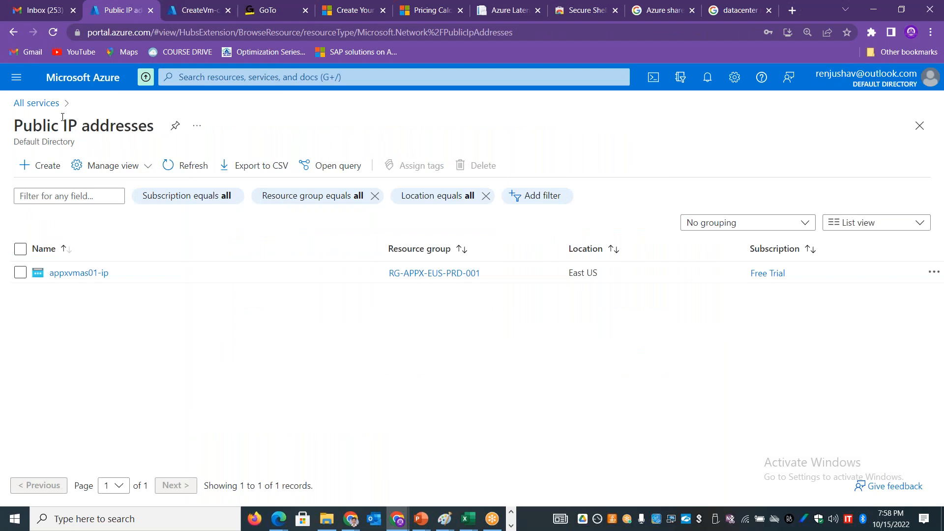
pyautogui.click(42, 104)
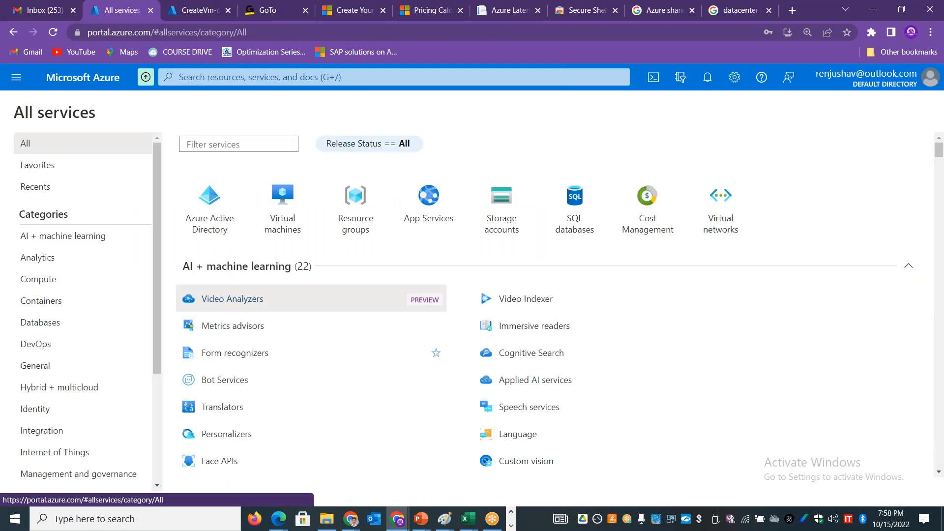
pyautogui.click(230, 77)
pyautogui.write('avail')
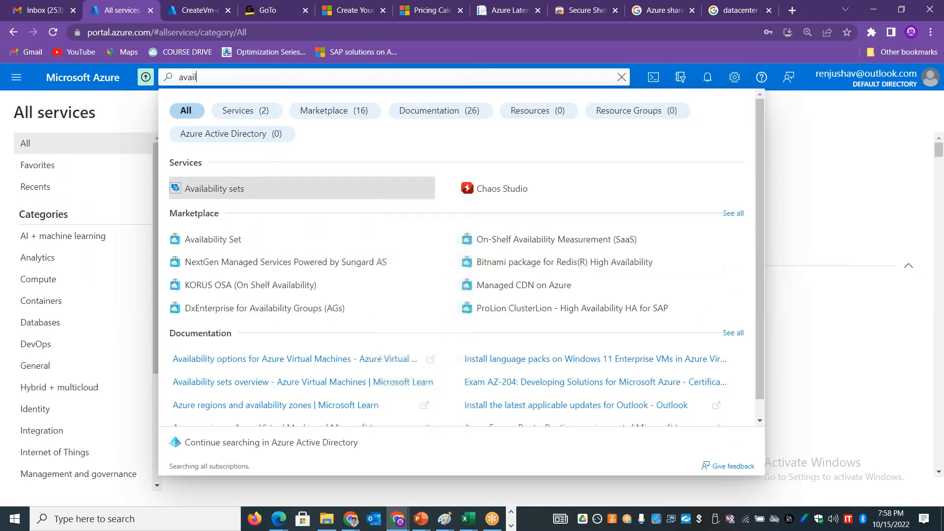
pyautogui.click(221, 188)
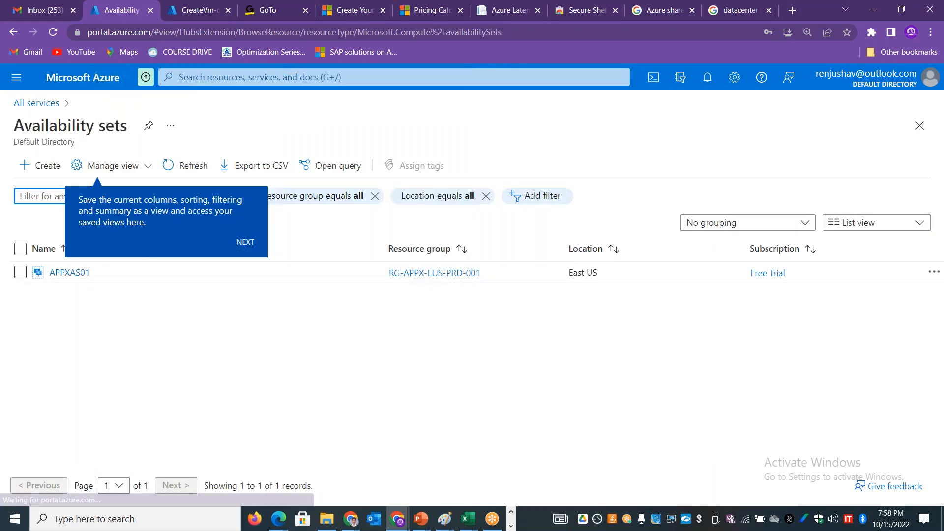
pyautogui.click(80, 273)
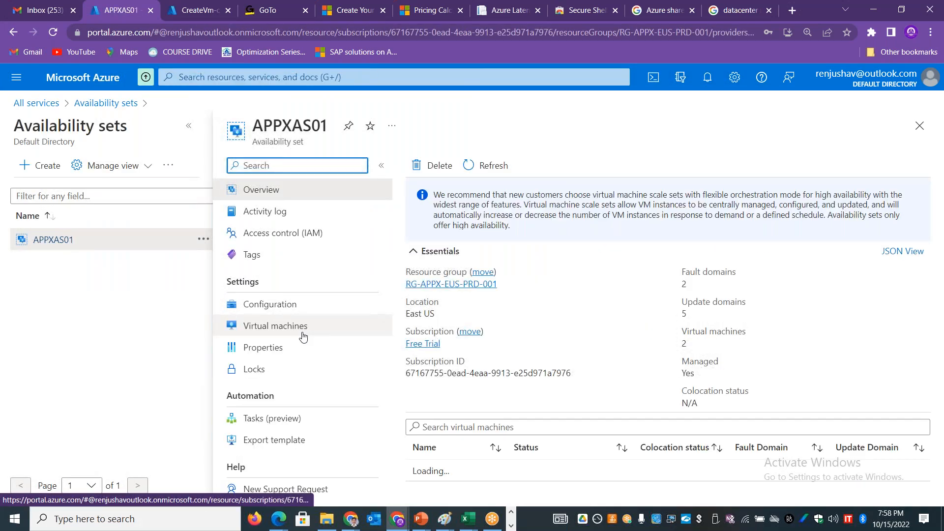
pyautogui.click(300, 328)
pyautogui.click(192, 130)
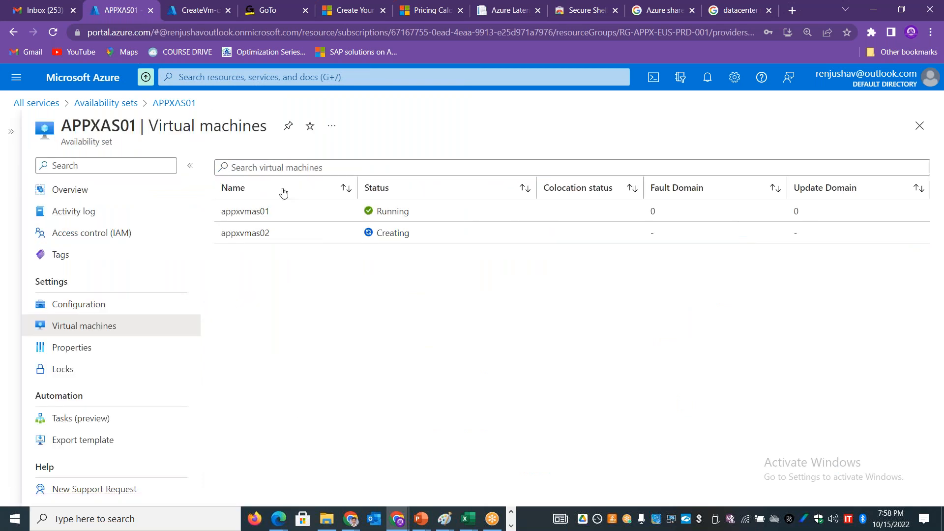
# Step: Examine the status, fault domain and update domain of appxvmas01 and appxvmas02 in the availability set
pyautogui.moveTo(280, 217); pyautogui.dragTo(222, 217)
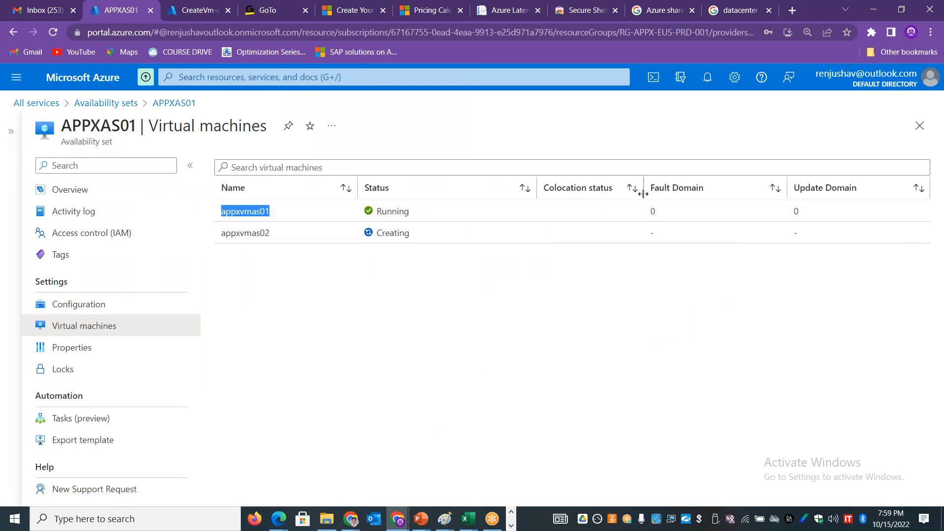
pyautogui.moveTo(661, 216); pyautogui.dragTo(638, 218)
pyautogui.moveTo(805, 218); pyautogui.dragTo(786, 220)
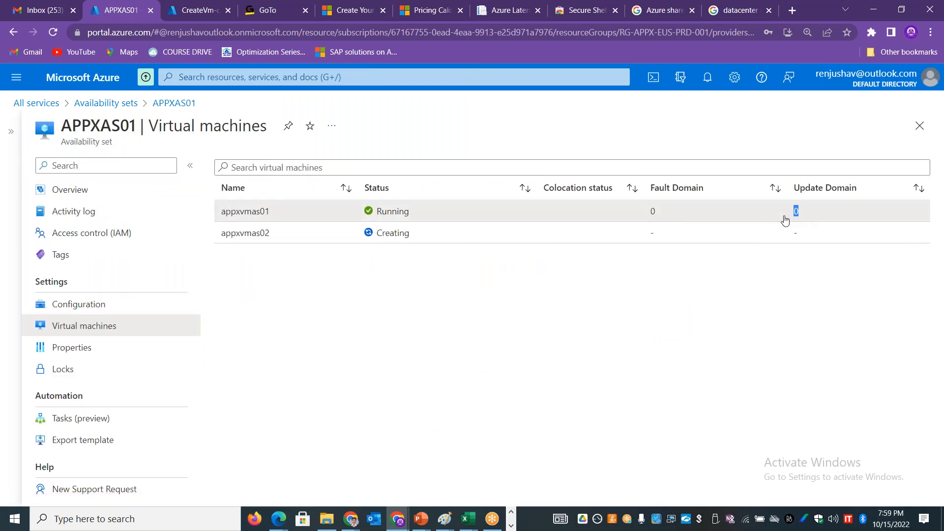
pyautogui.moveTo(278, 238); pyautogui.dragTo(766, 290)
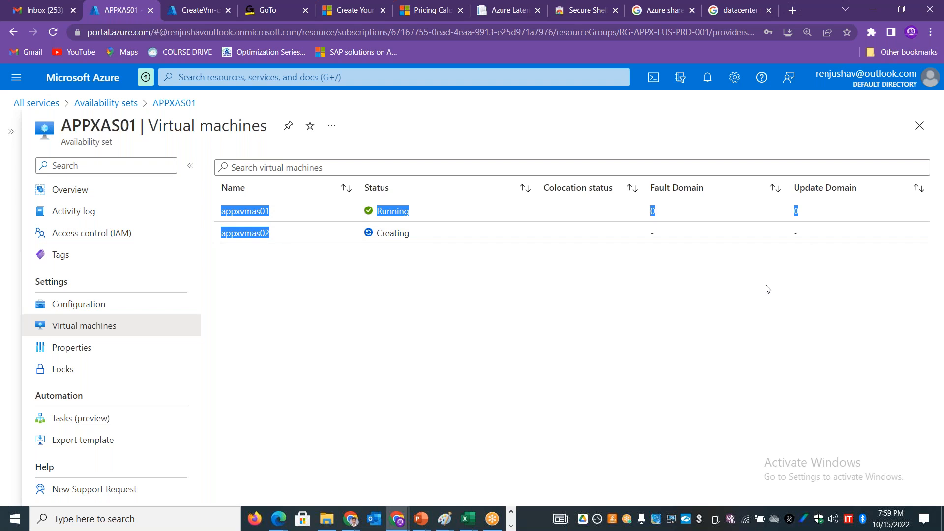
pyautogui.click(765, 289)
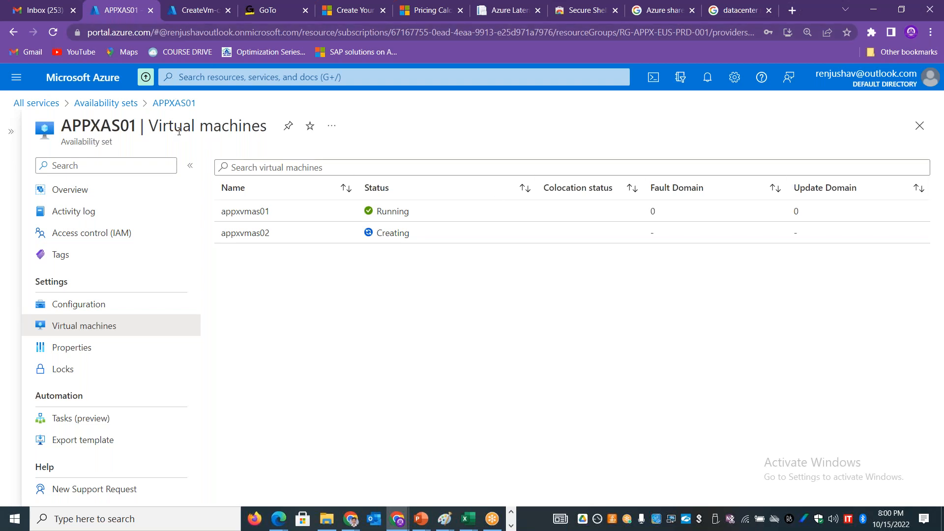
# Step: Reload the availability set's virtual machine list to check the status of appxvmas02 again
pyautogui.click(96, 200)
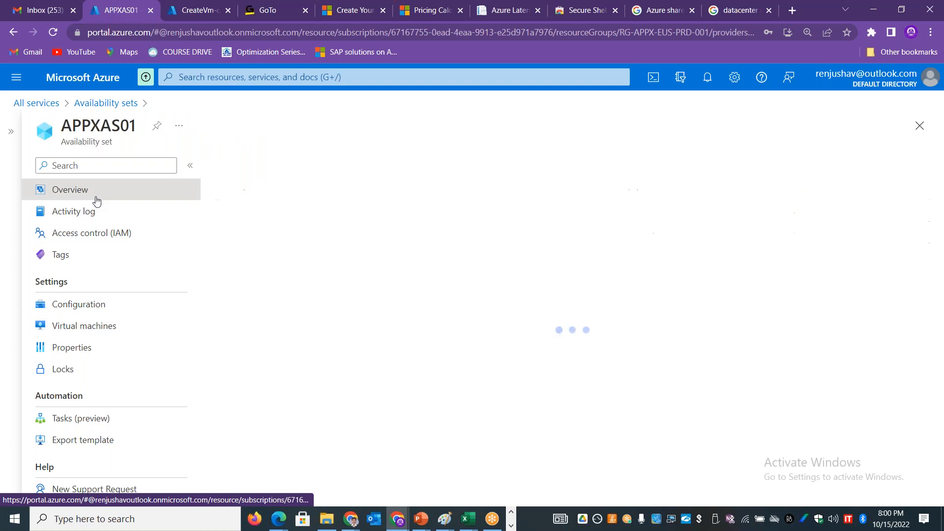
pyautogui.click(112, 327)
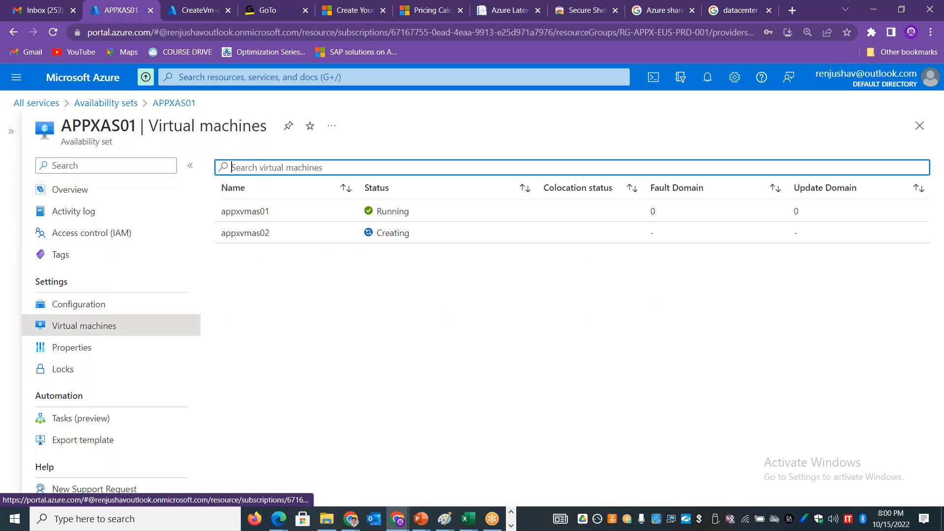
pyautogui.click(696, 19)
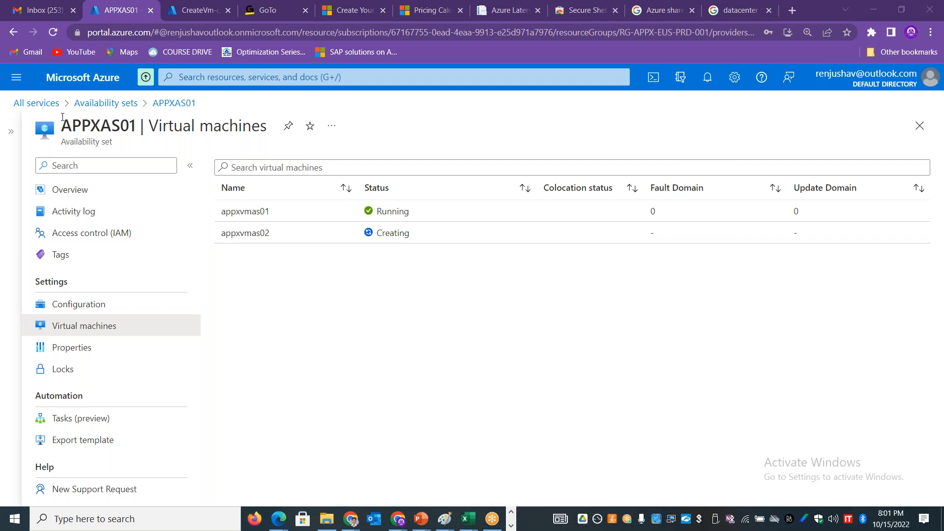
# Step: Go to the list of all virtual machines and view the full details of appxvmas01
pyautogui.click(40, 106)
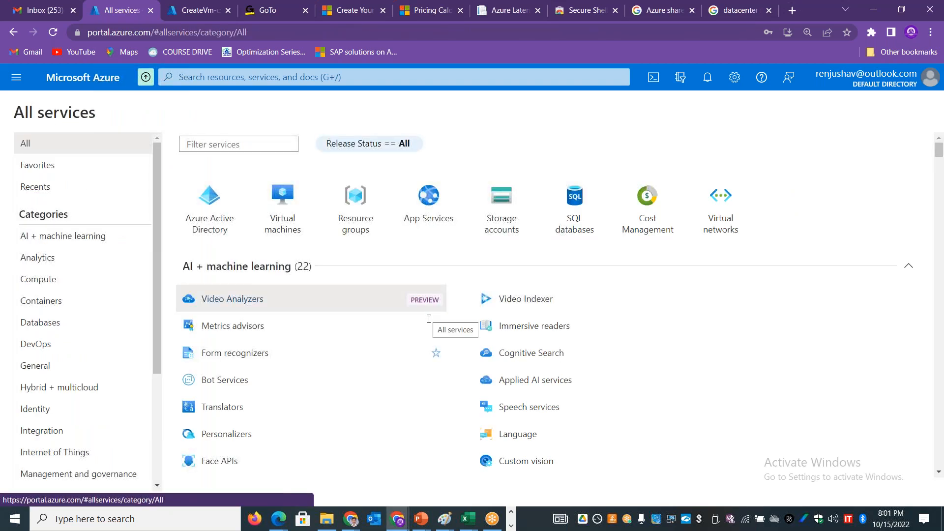
pyautogui.moveTo(351, 353)
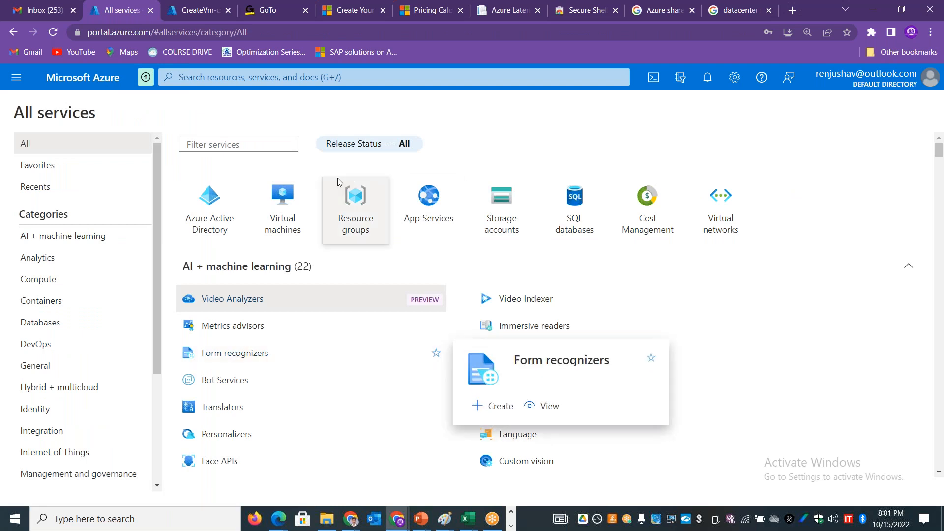
pyautogui.click(286, 205)
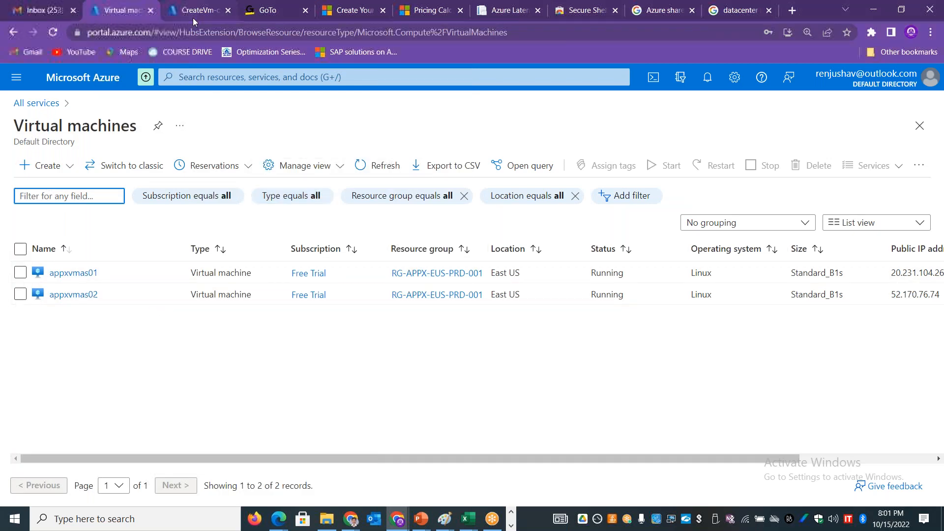
pyautogui.moveTo(193, 16)
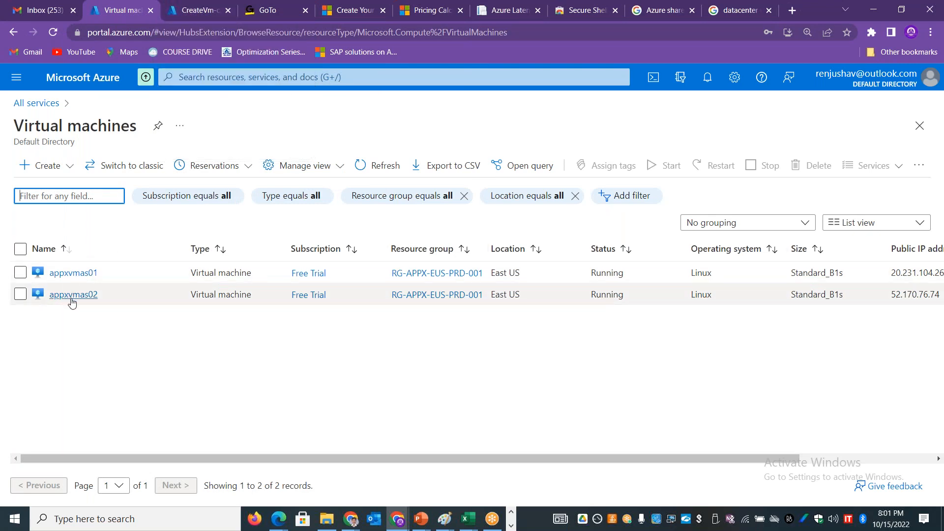
pyautogui.click(74, 273)
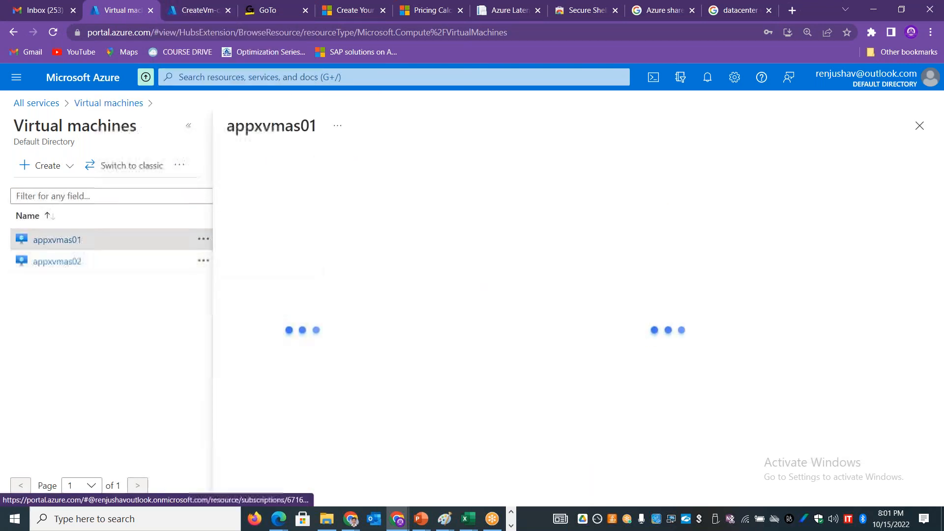
pyautogui.click(189, 127)
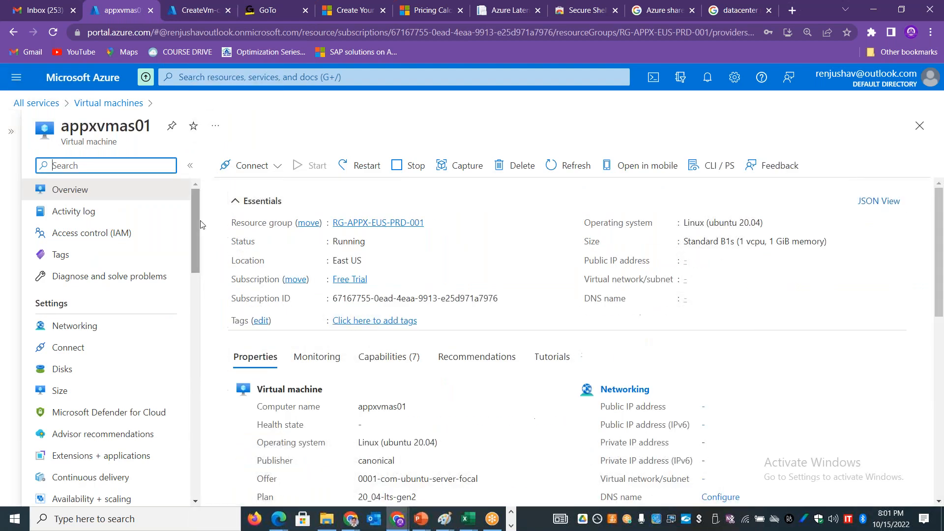
# Step: Open the Redeploy + reapply options of appxvmas01 and read the note about migrating to a new Azure host
pyautogui.scroll(-3, 199, 306)
pyautogui.scroll(-10, 194, 353)
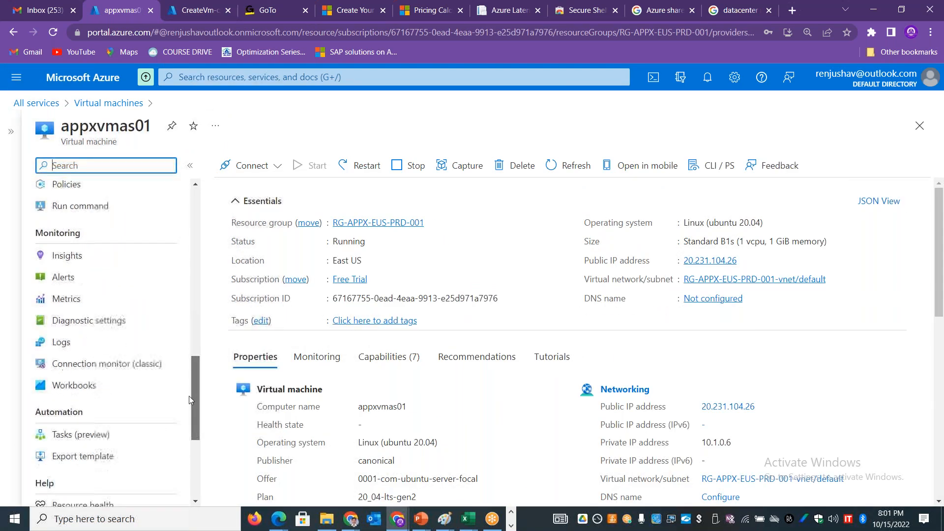
pyautogui.scroll(-3, 189, 428)
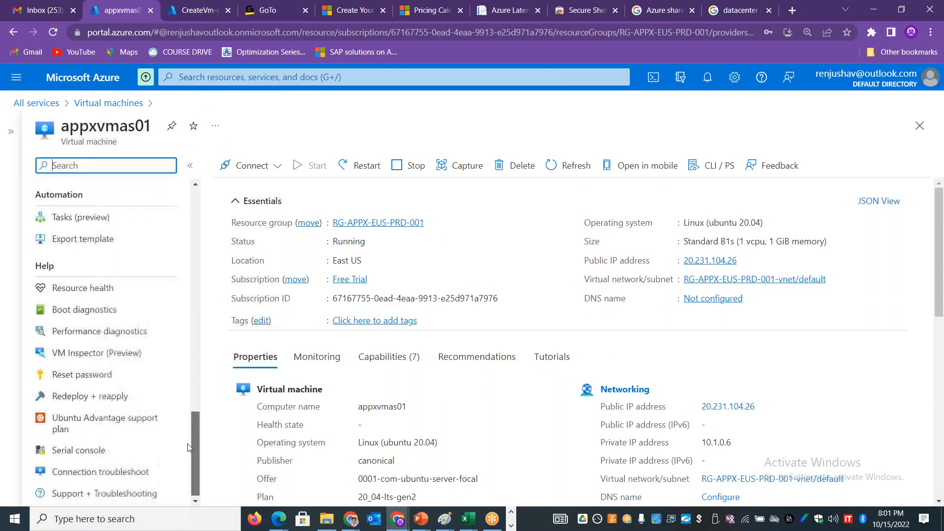
pyautogui.click(95, 397)
pyautogui.moveTo(466, 219); pyautogui.dragTo(519, 219)
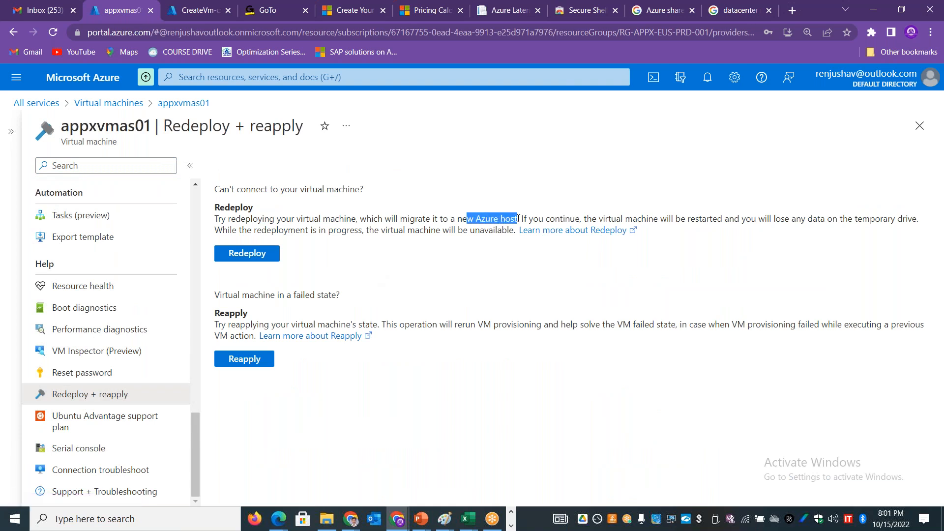
# Step: Check the deployment overview of the new Ubuntu virtual machine
pyautogui.click(193, 11)
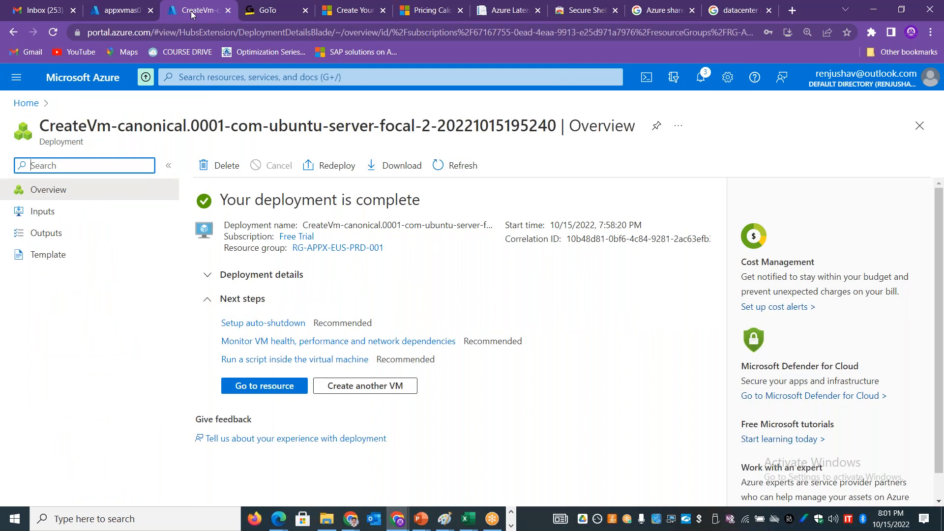
# Step: View the image search results for datacenter server racks
pyautogui.click(730, 50)
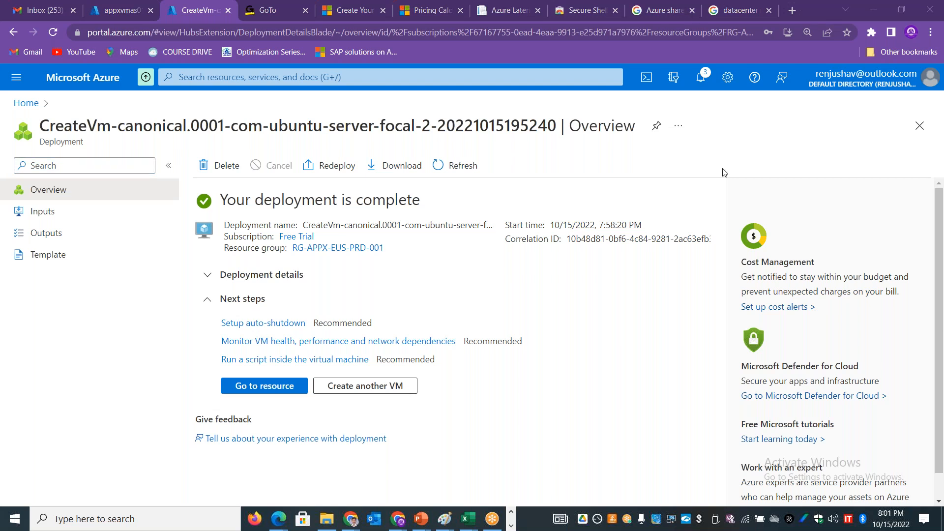
pyautogui.click(736, 13)
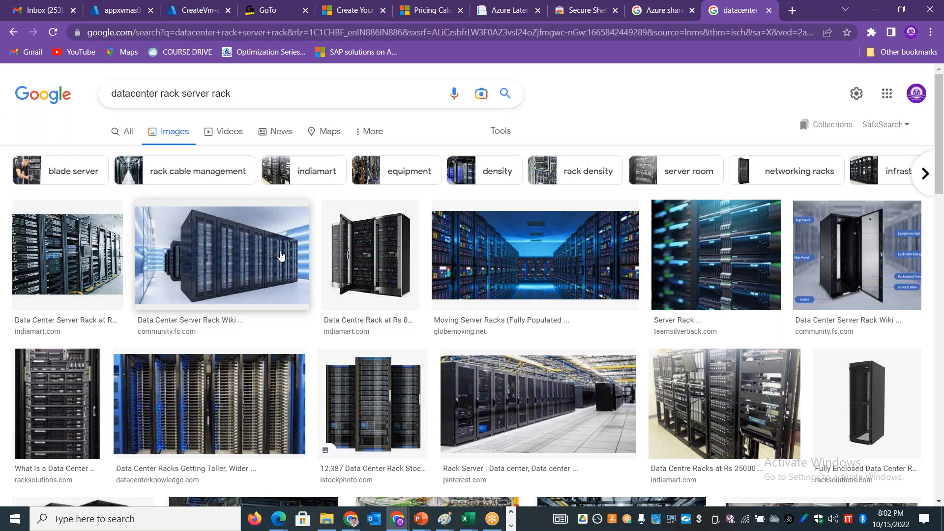
pyautogui.hotkey('alt', 'Tab')
pyautogui.hotkey('shift', 'Tab')
# Step: Open the overview of appxvmas01 and expand the deployment details of the new Ubuntu virtual machine
pyautogui.click(140, 15)
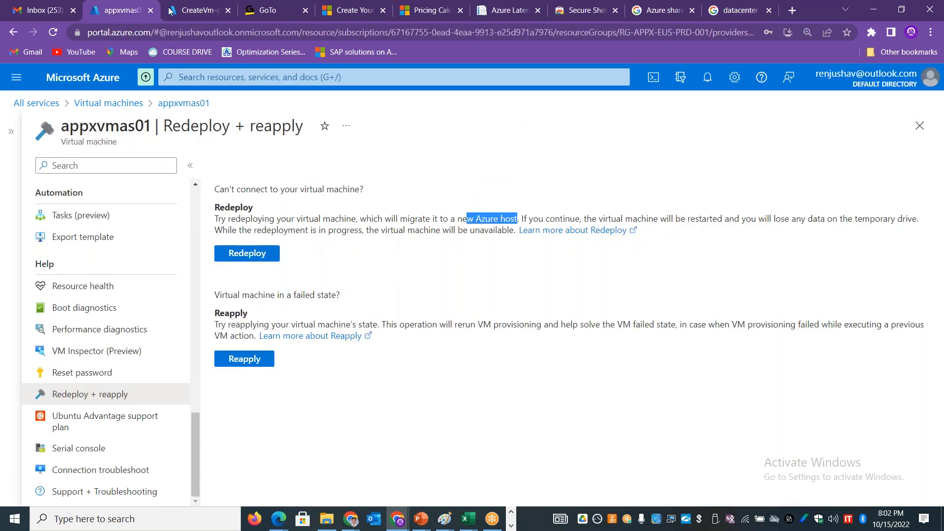
pyautogui.moveTo(199, 433); pyautogui.dragTo(126, 152)
pyautogui.click(101, 190)
pyautogui.click(190, 16)
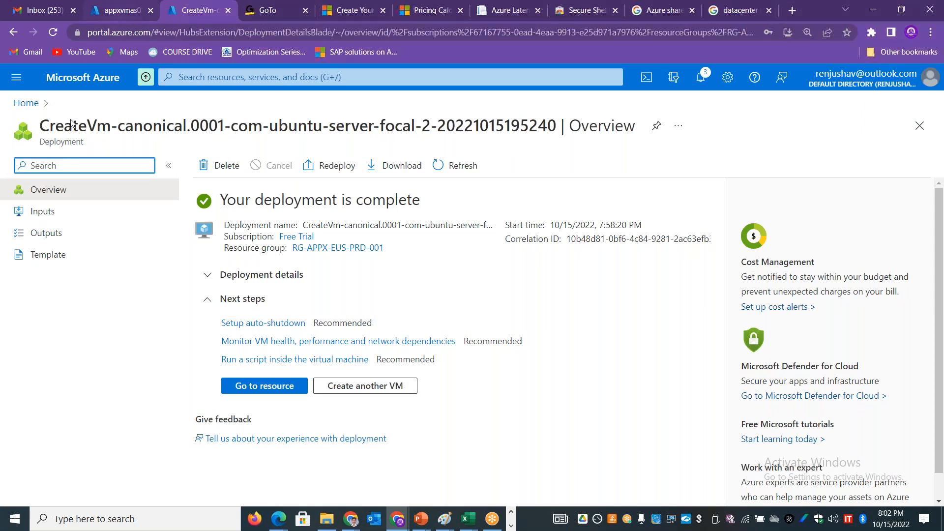
pyautogui.click(220, 276)
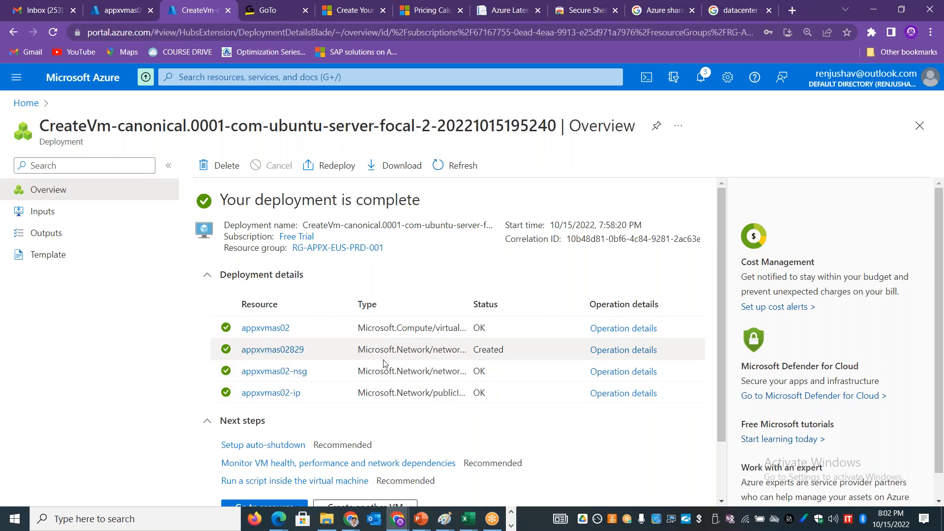
# Step: Find the Availability sets service from the portal home and open the overview of APPXAS01 with the set list collapsed
pyautogui.click(26, 103)
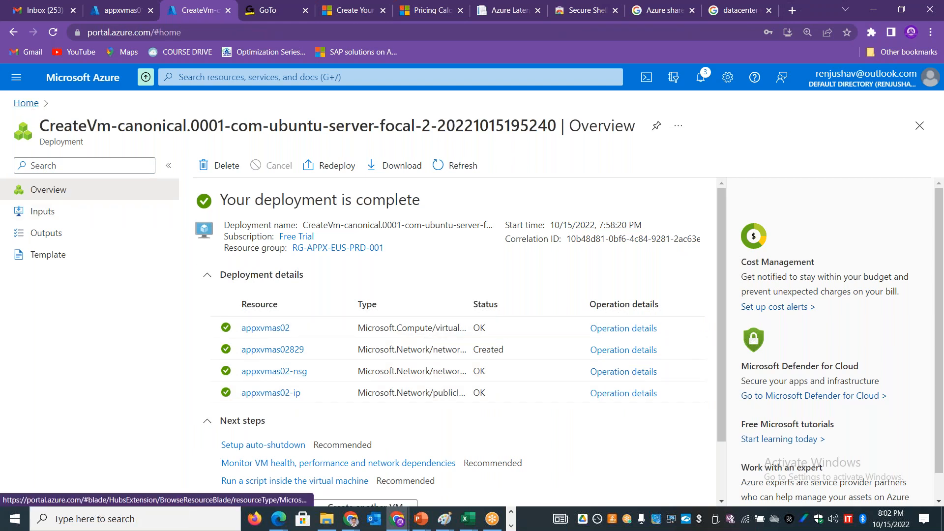
pyautogui.click(229, 77)
pyautogui.write('asg')
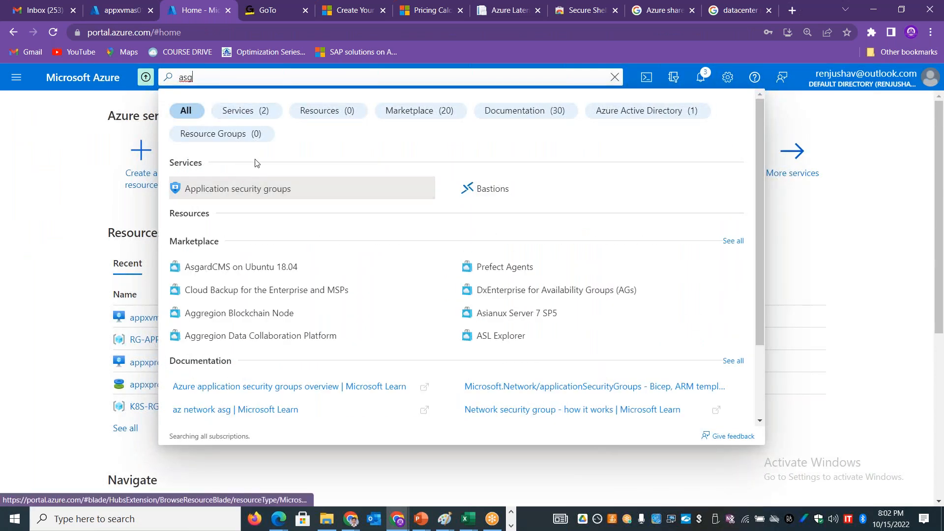
pyautogui.press('BackSpace')
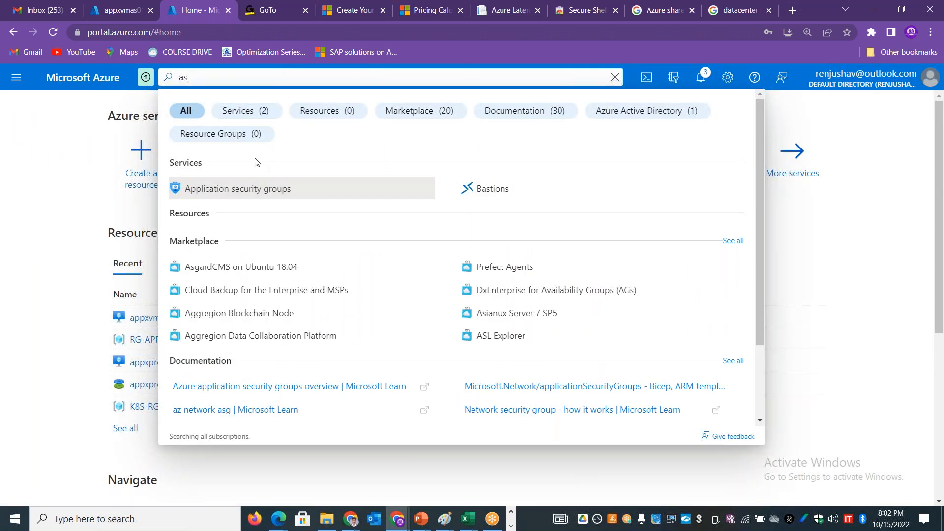
pyautogui.press('BackSpace')
pyautogui.write('v')
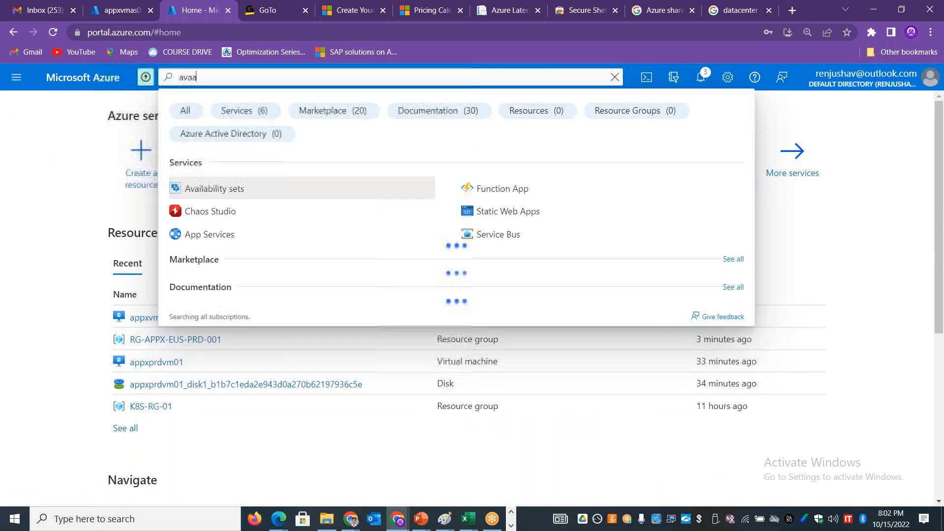
pyautogui.write('ai')
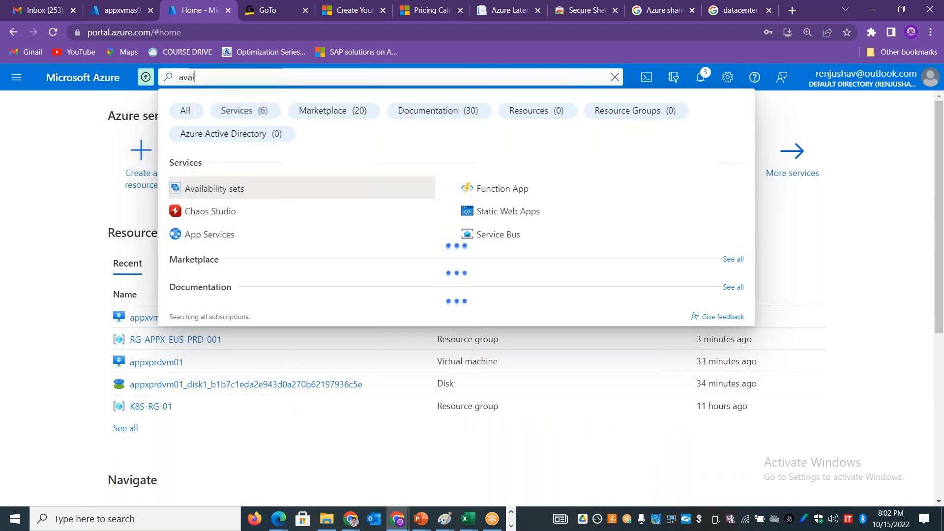
pyautogui.write('labilabl')
pyautogui.press('Return')
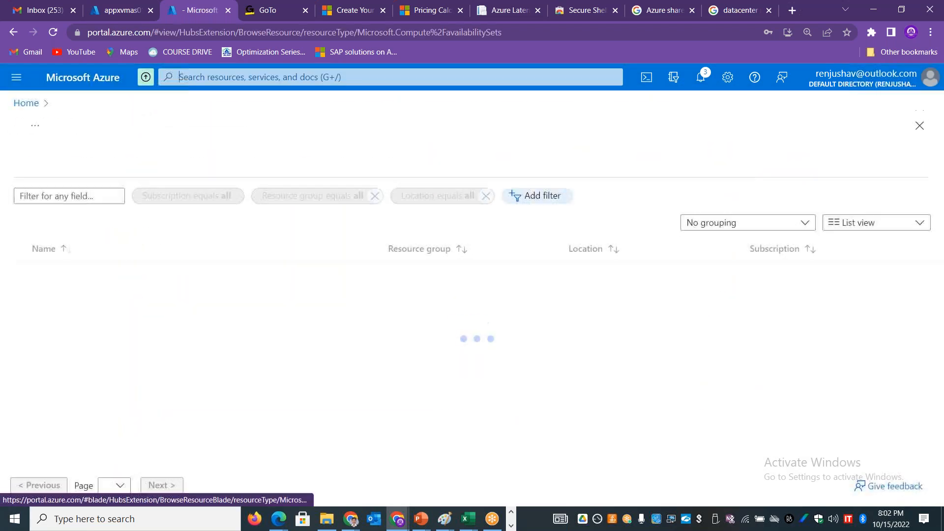
pyautogui.click(61, 272)
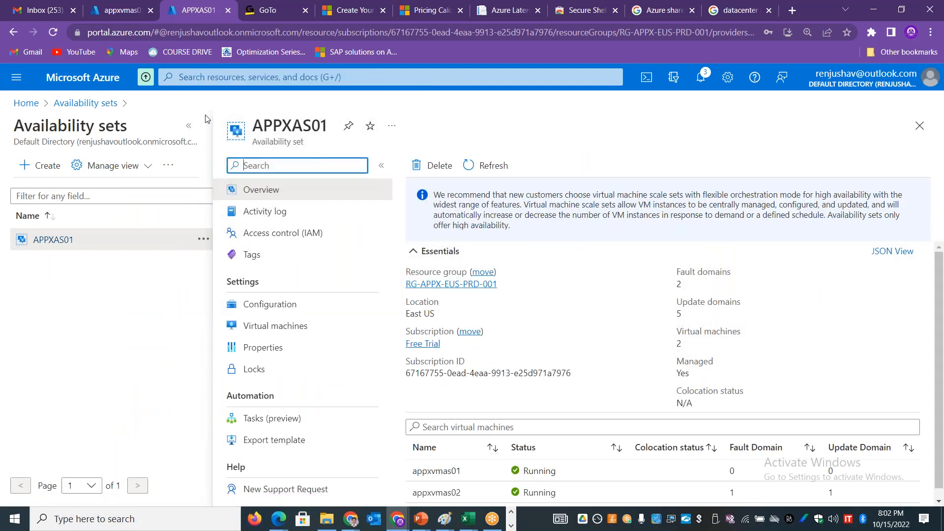
pyautogui.click(189, 126)
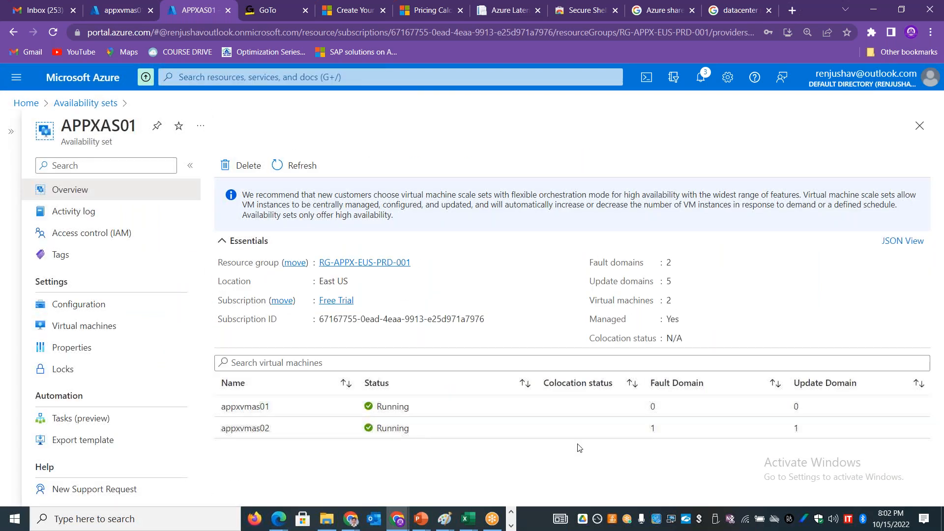
# Step: Compare the fault domain and update domain assigned to appxvmas01 and appxvmas02
pyautogui.doubleClick(652, 429)
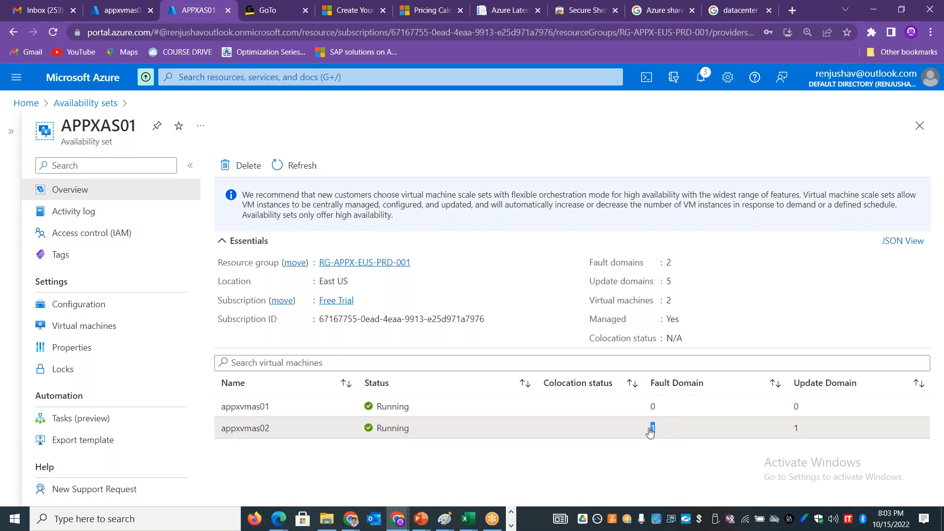
pyautogui.doubleClick(796, 429)
pyautogui.doubleClick(796, 407)
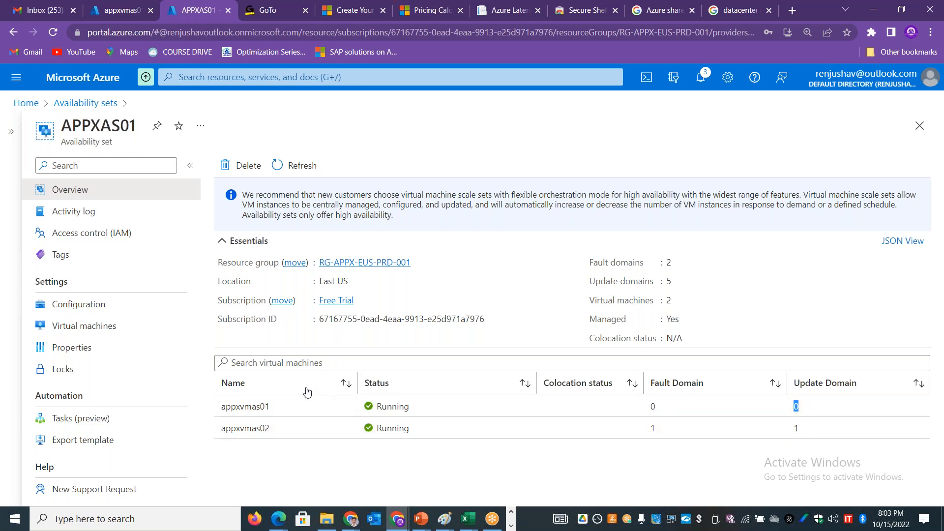
pyautogui.moveTo(283, 407); pyautogui.dragTo(227, 411)
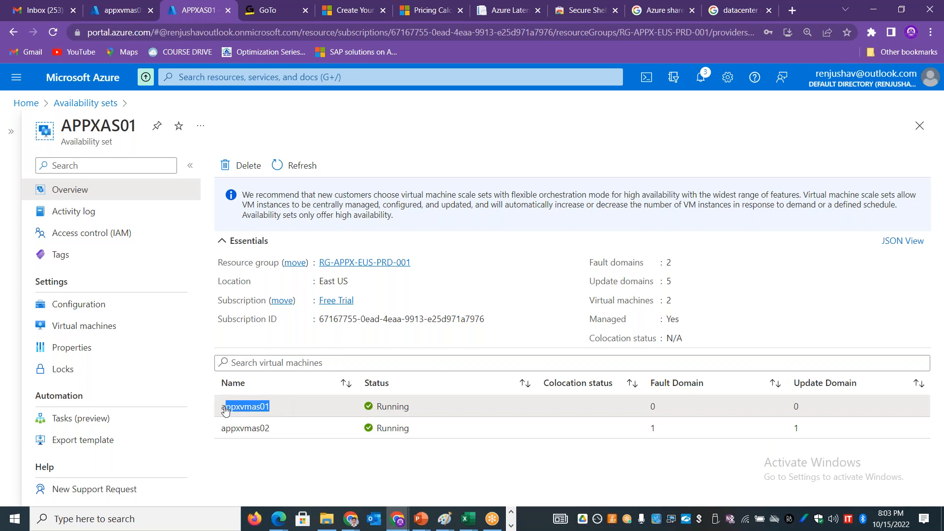
pyautogui.doubleClick(796, 406)
pyautogui.doubleClick(796, 427)
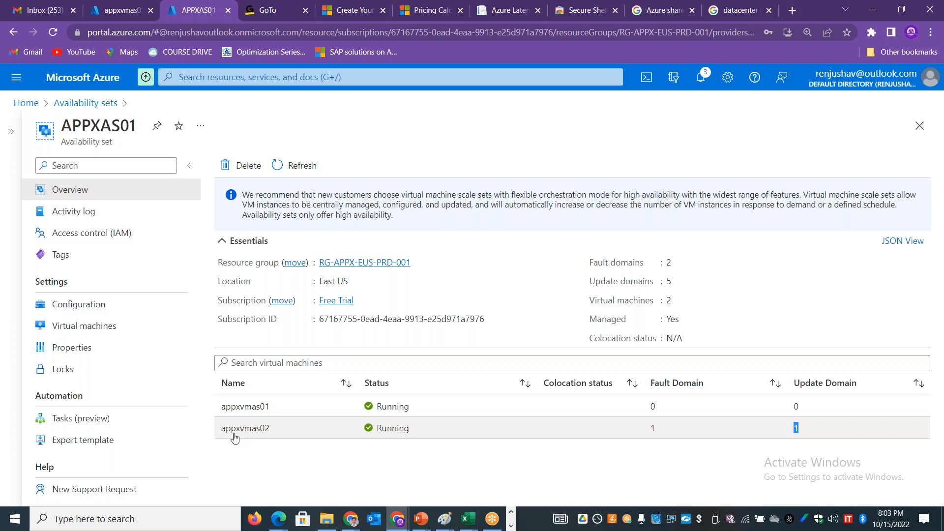
# Step: Force delete the virtual machines appxvmas01 and appxvmas02, entering yes as the confirmation
pyautogui.click(26, 103)
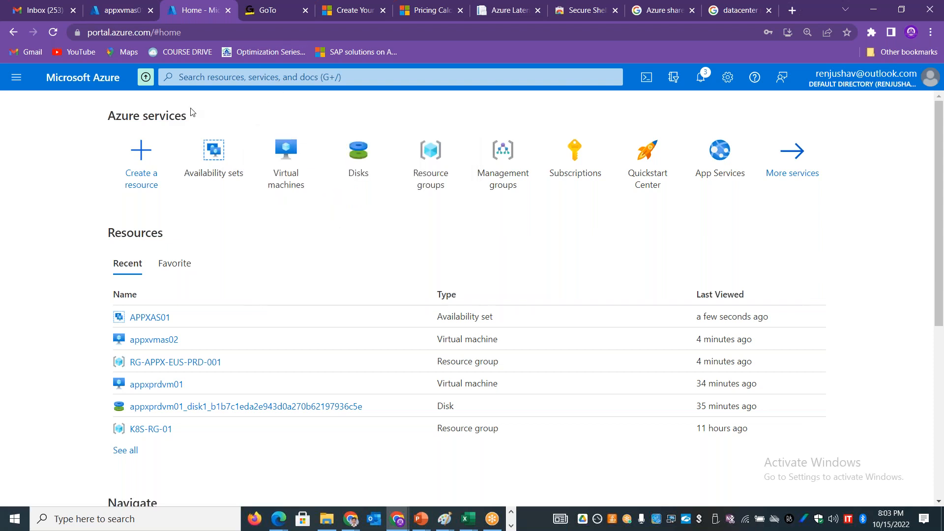
pyautogui.click(297, 160)
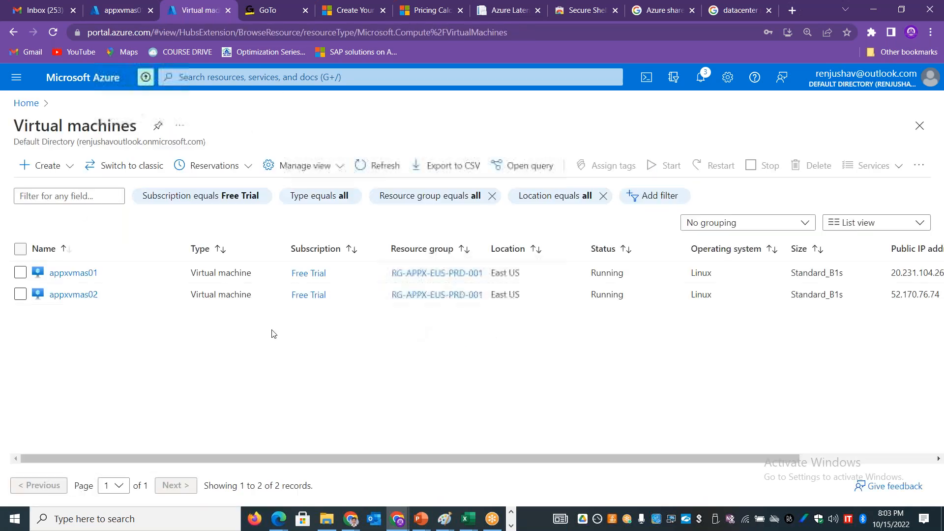
pyautogui.click(20, 249)
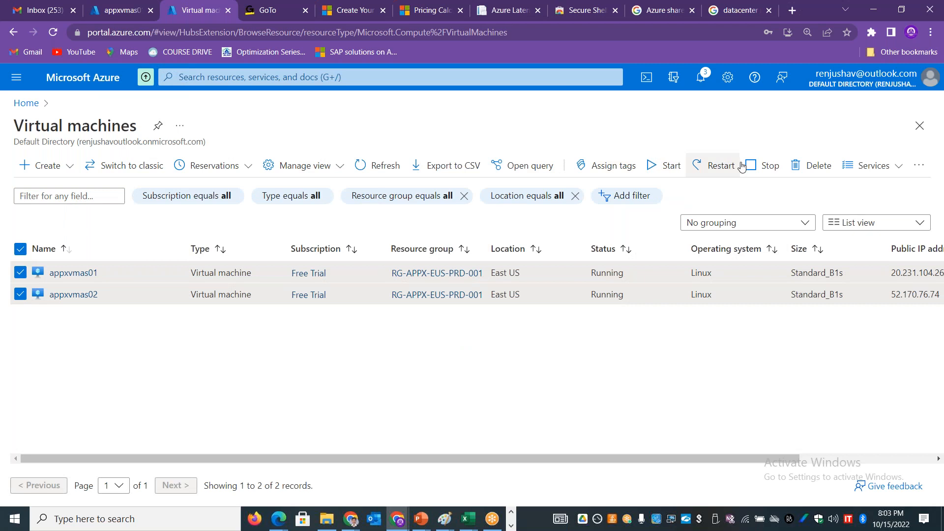
pyautogui.click(797, 165)
pyautogui.click(703, 338)
pyautogui.write('yes')
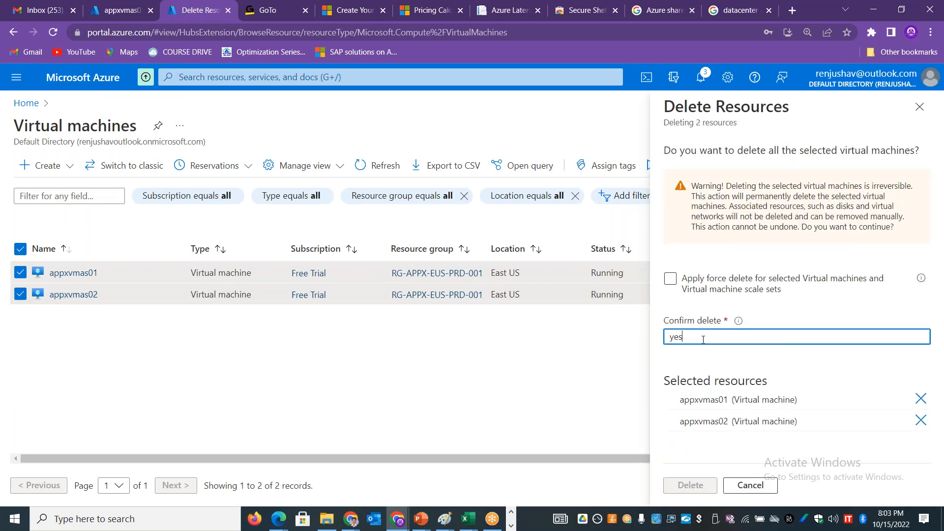
pyautogui.click(720, 285)
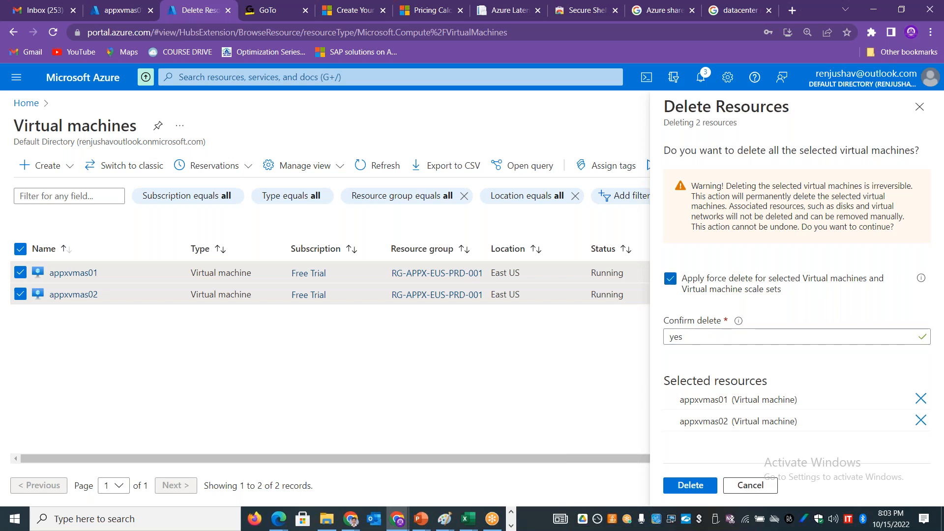
pyautogui.click(690, 485)
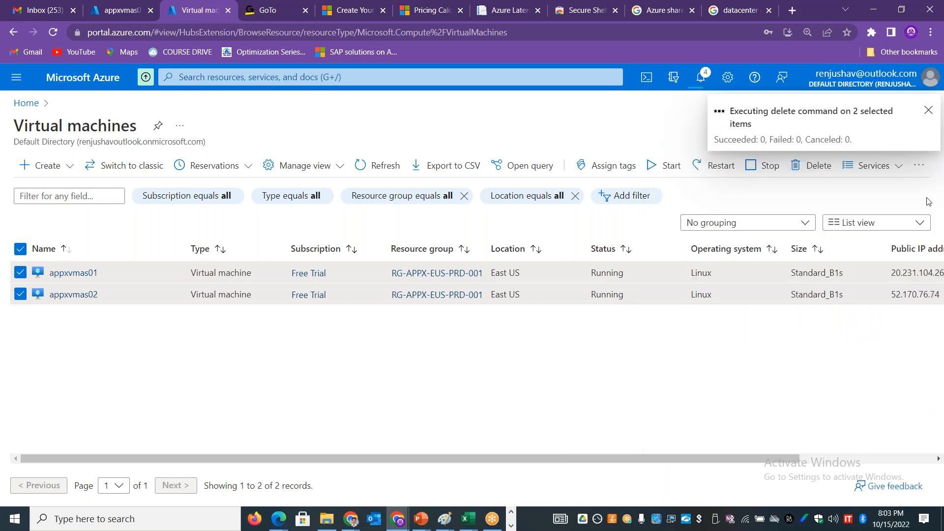
pyautogui.click(943, 274)
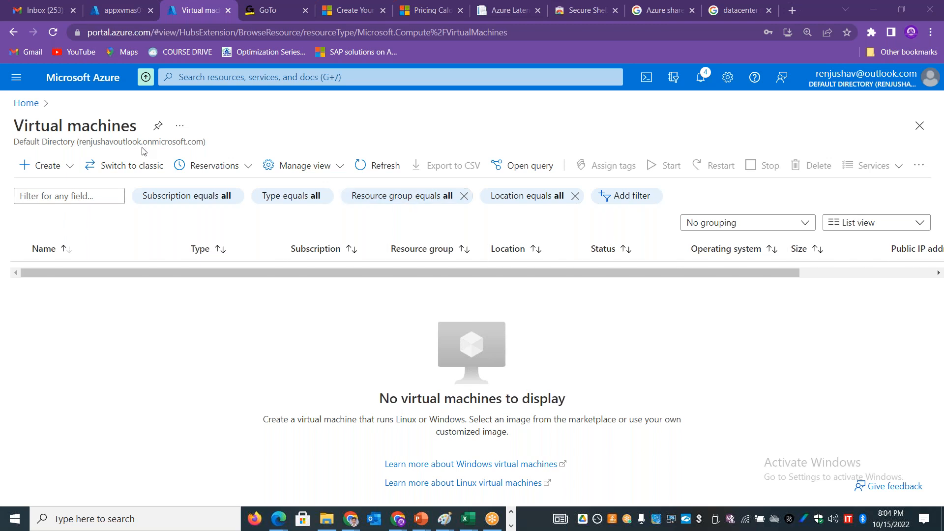
# Step: Find the Public IP addresses service and select all the addresses in its list
pyautogui.click(193, 80)
pyautogui.write('public')
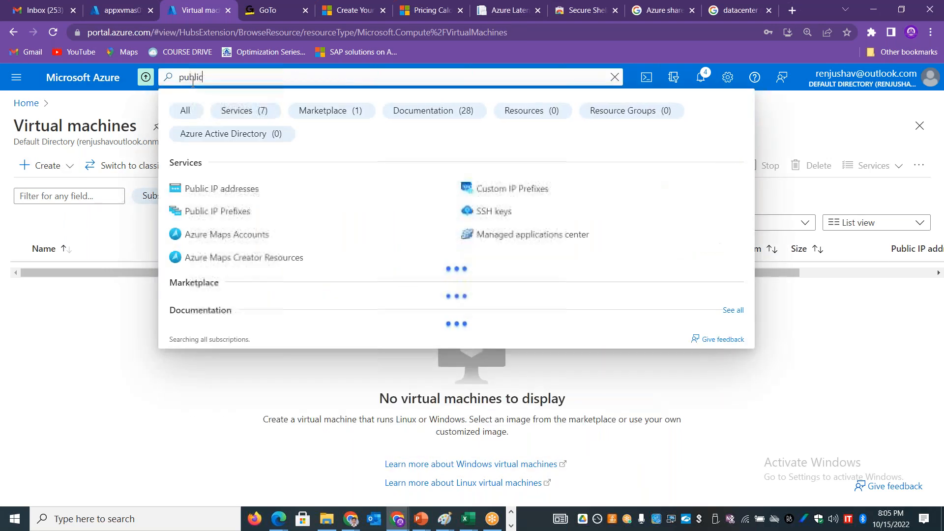
pyautogui.click(220, 185)
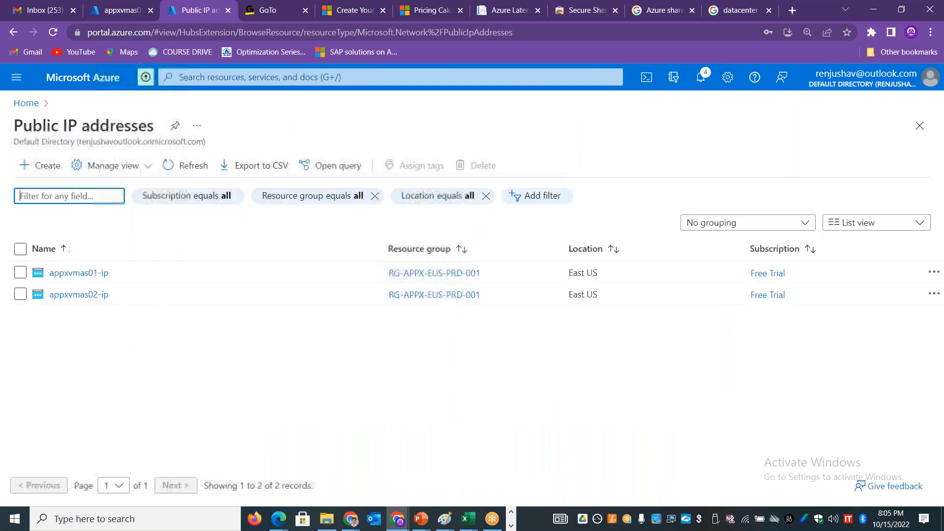
pyautogui.click(20, 250)
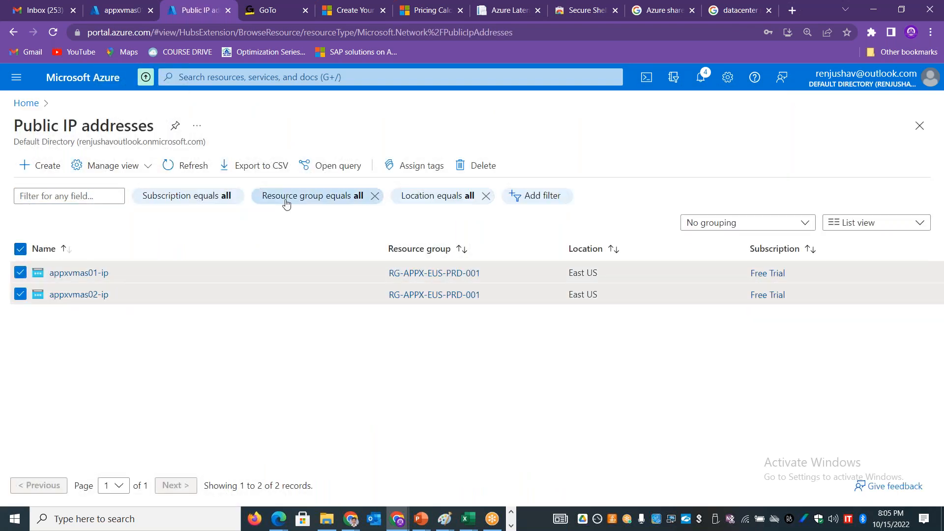
# Step: Dissociate the public IP address appxvmas02-ip from its network interface
pyautogui.click(77, 295)
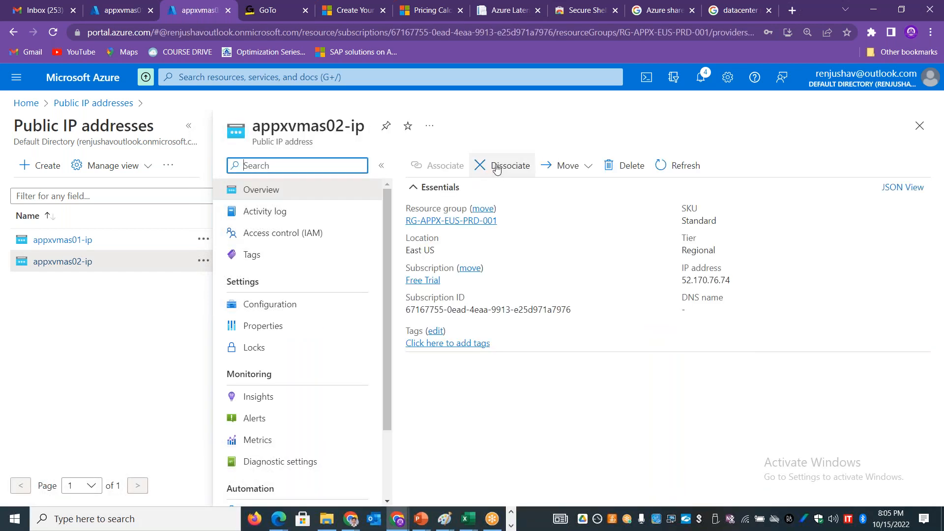
pyautogui.click(497, 165)
pyautogui.click(426, 233)
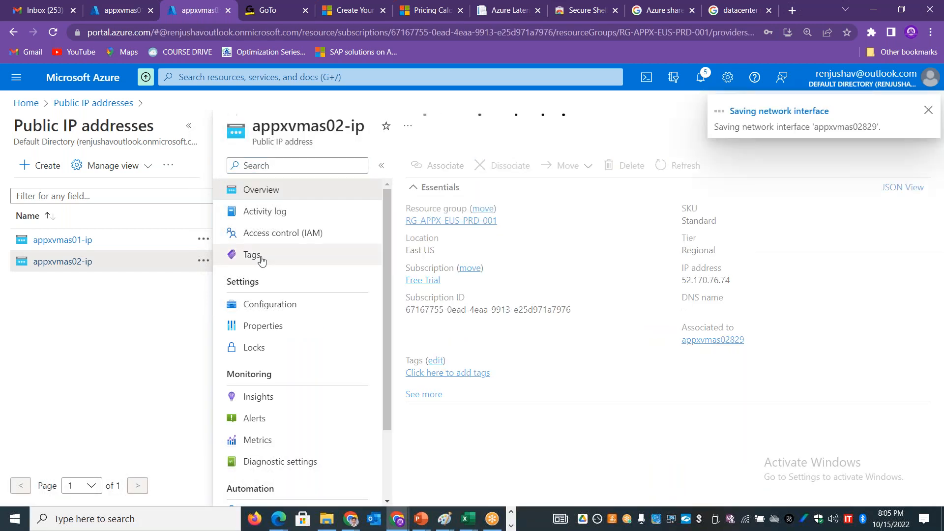
# Step: Dissociate the public IP address appxvmas01-ip from its network interface
pyautogui.click(84, 242)
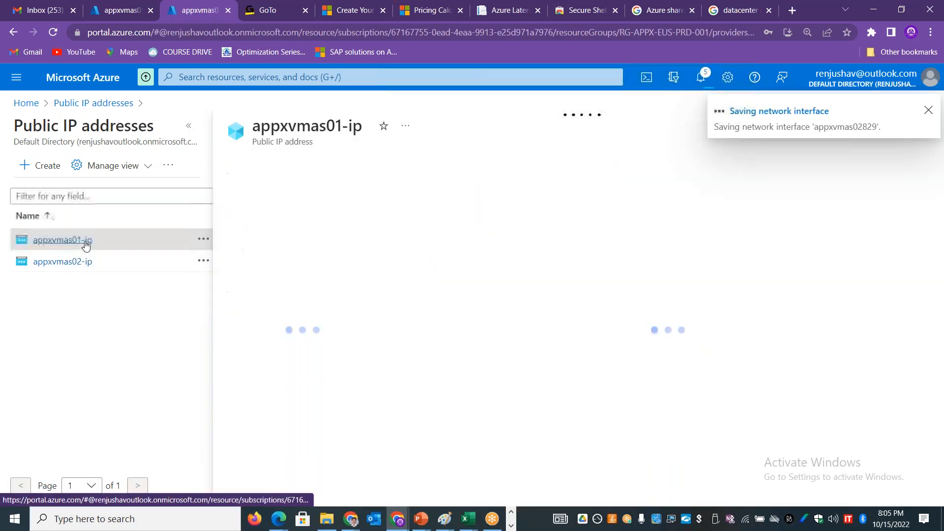
pyautogui.click(501, 165)
pyautogui.click(434, 225)
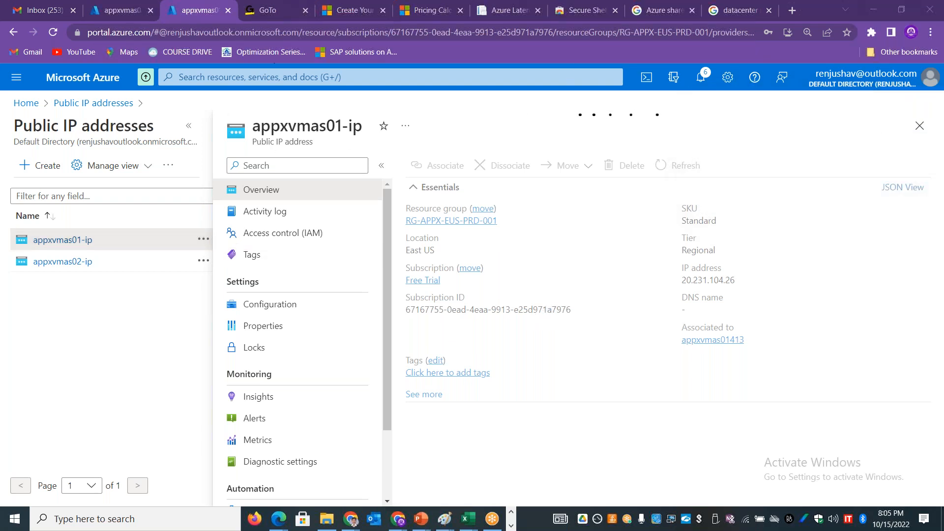
# Step: Open the list of all resources and look through the remaining items
pyautogui.click(16, 77)
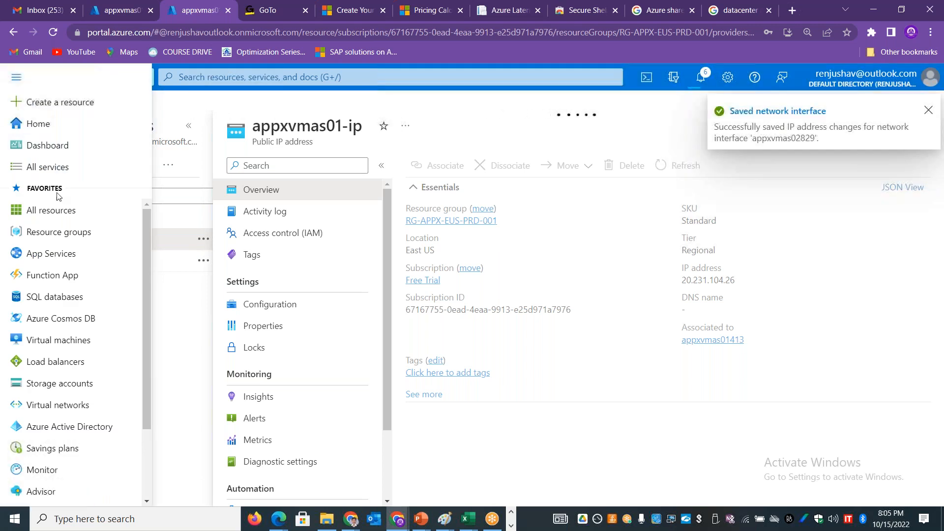
pyautogui.click(55, 212)
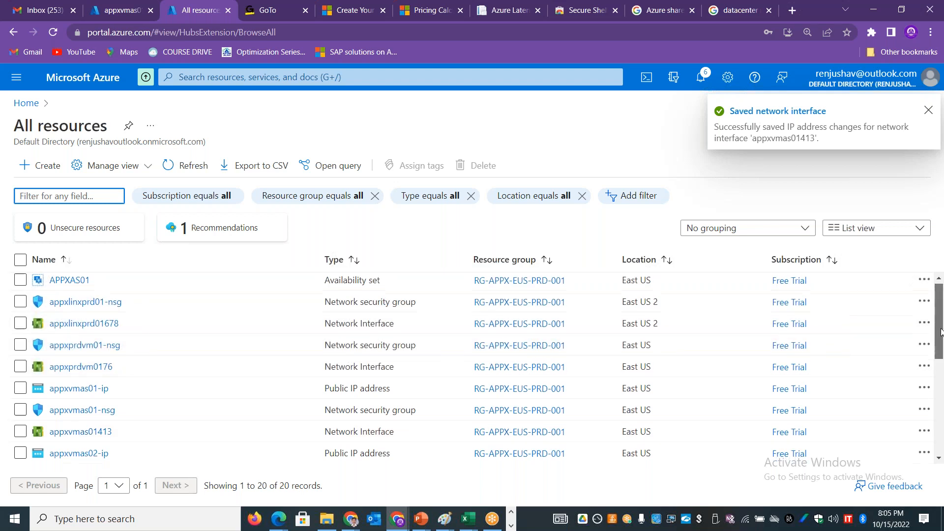
pyautogui.moveTo(940, 325)
pyautogui.mouseDown()
pyautogui.moveTo(942, 396)
pyautogui.moveTo(940, 322)
pyautogui.mouseUp()
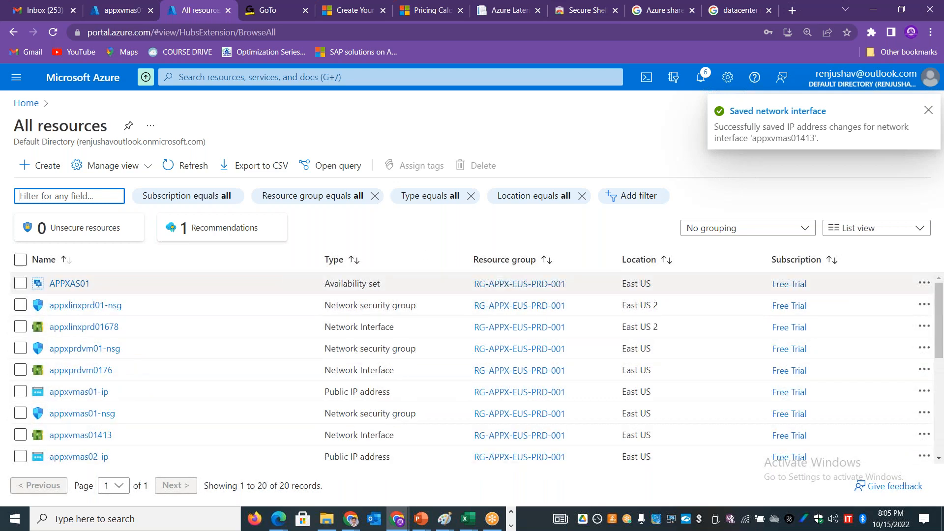
# Step: Select all the remaining resources and delete them, confirming the deletion with "yes"
pyautogui.click(21, 260)
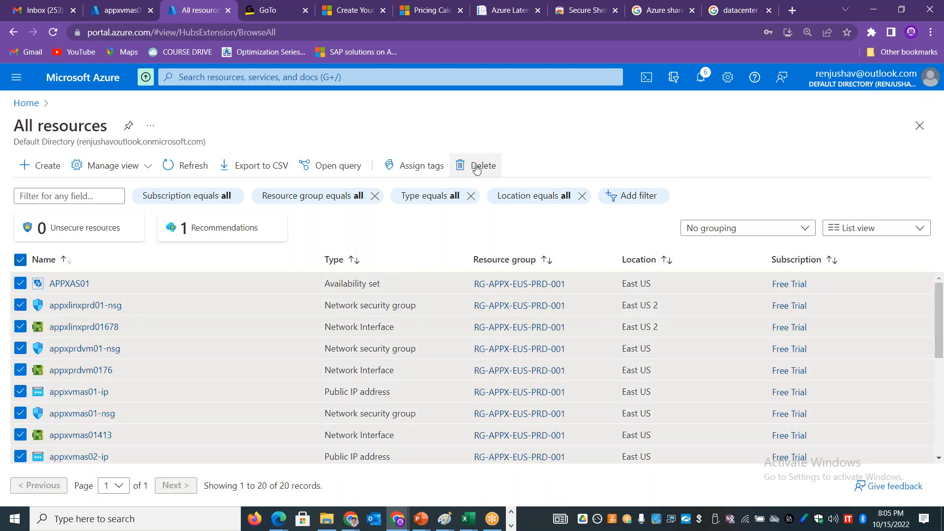
pyautogui.click(460, 168)
pyautogui.click(782, 306)
pyautogui.write('yes')
pyautogui.click(704, 486)
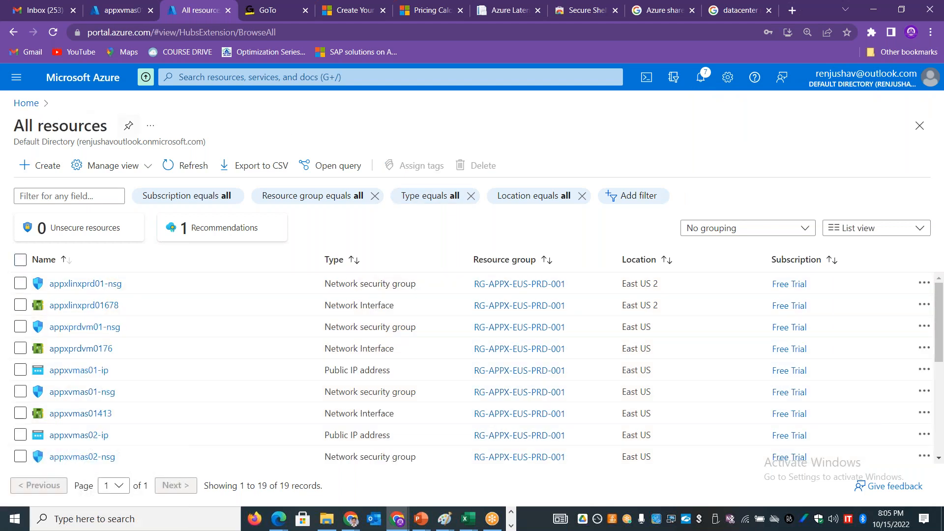
# Step: Start creating a new Azure virtual machine in the resource group RG-APPX-EUS-PRD-001
pyautogui.click(31, 103)
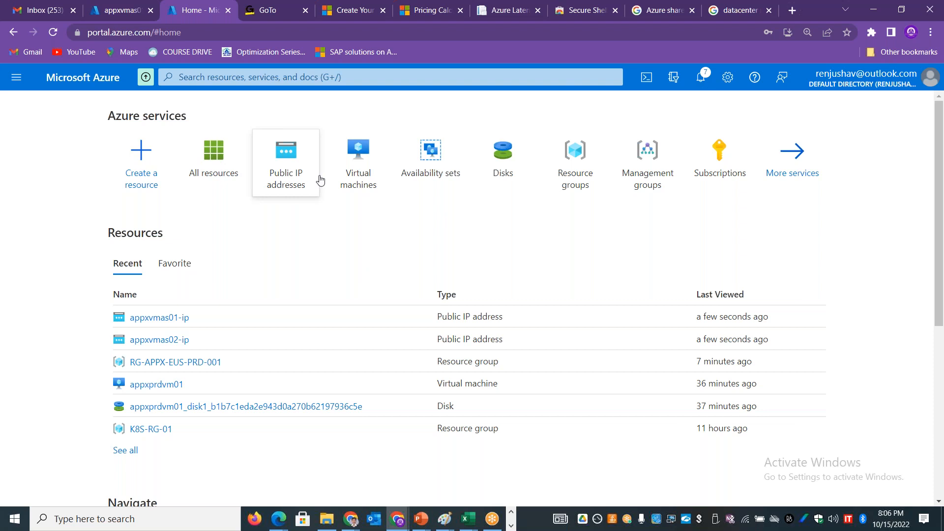
pyautogui.click(353, 180)
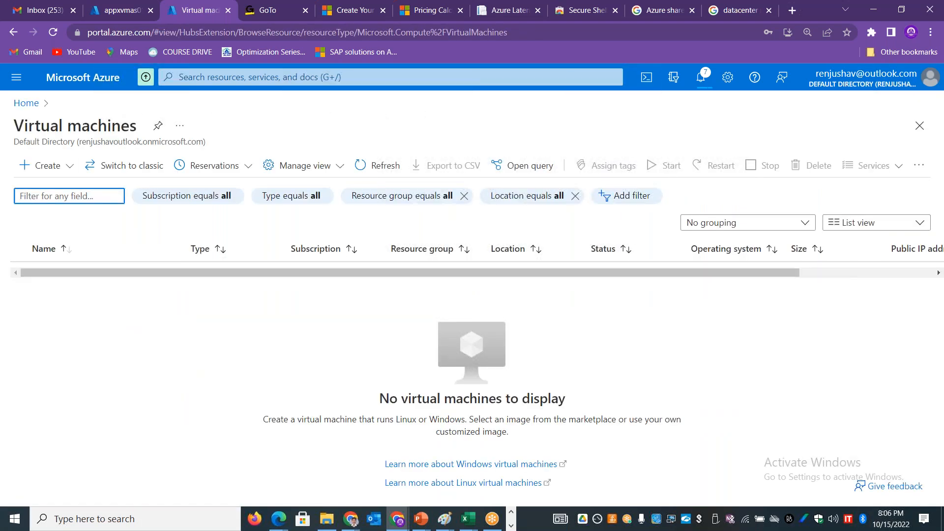
pyautogui.click(61, 166)
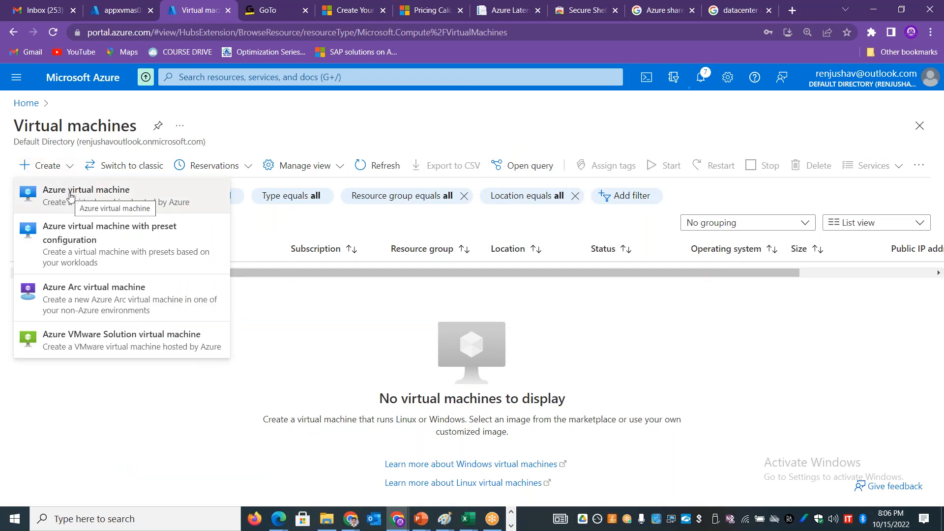
pyautogui.click(71, 196)
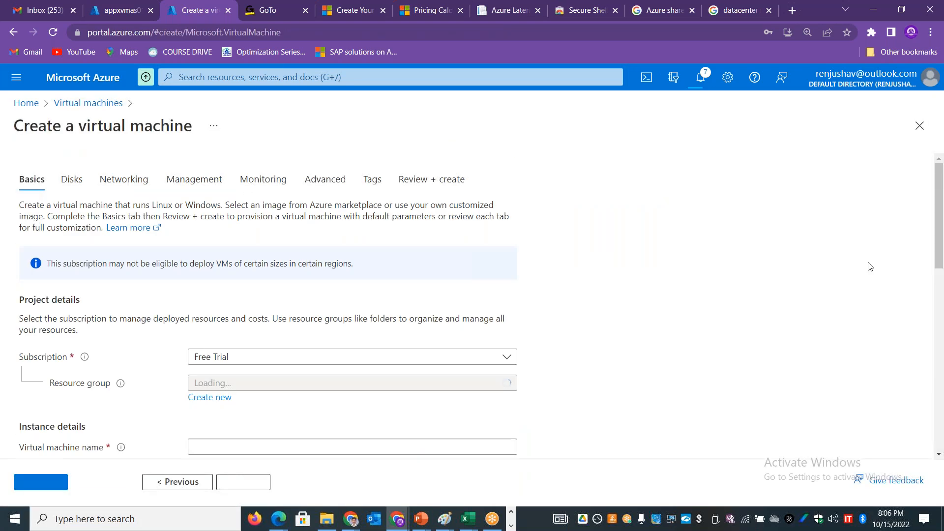
pyautogui.moveTo(941, 204); pyautogui.dragTo(940, 234)
pyautogui.click(408, 268)
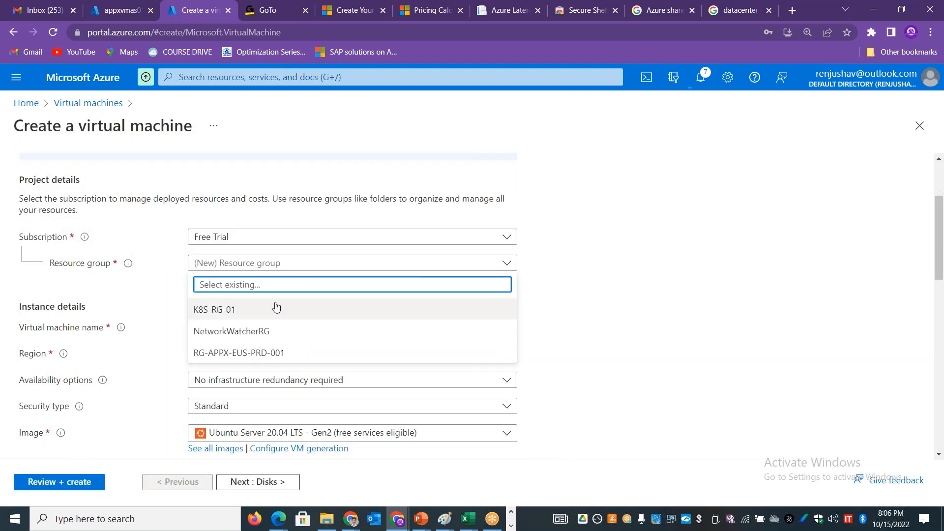
pyautogui.click(255, 357)
# Step: Name the new virtual machine appxvmaz01
pyautogui.click(274, 328)
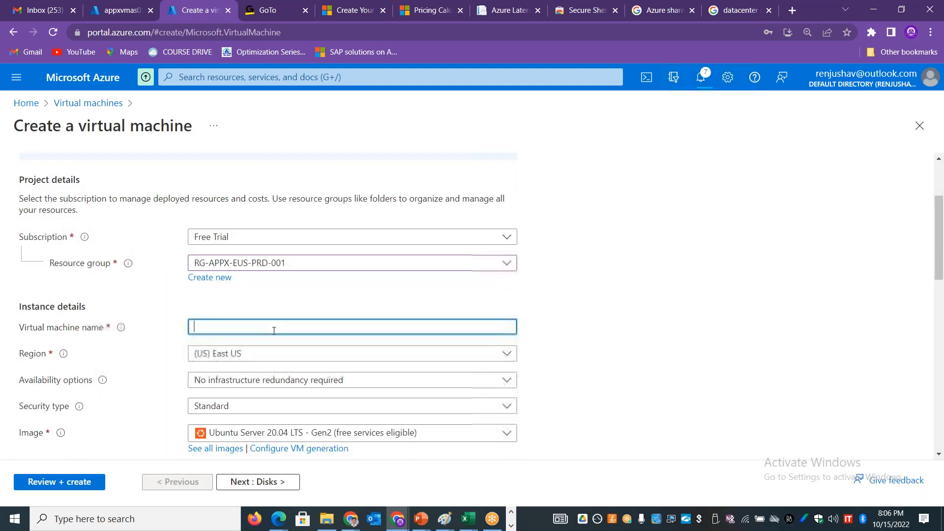
pyautogui.write('appxvm01')
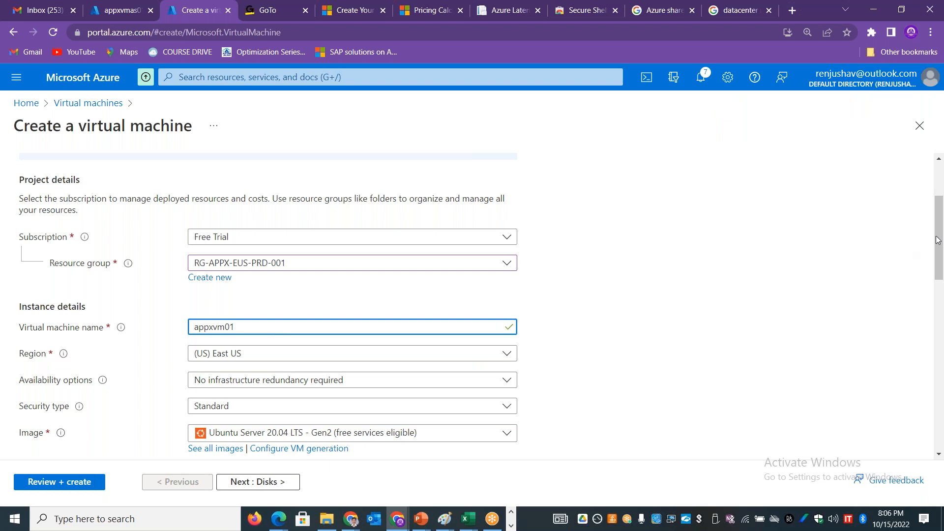
pyautogui.scroll(-2, 343, 250)
pyautogui.click(228, 259)
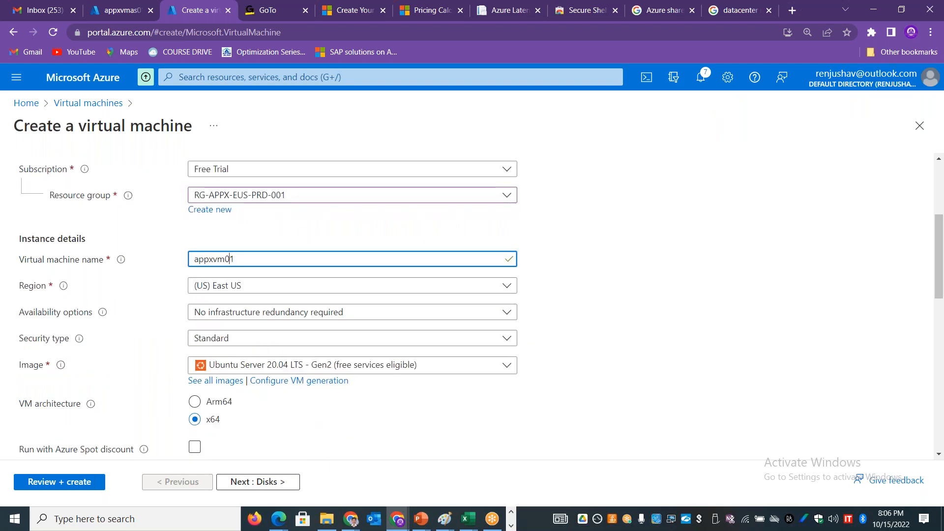
pyautogui.write('az')
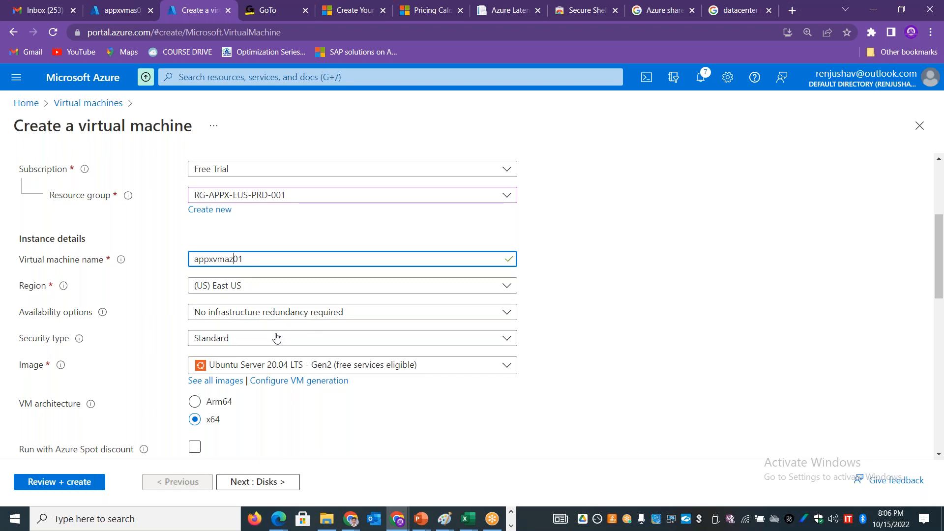
# Step: Set the virtual machine's availability option to Availability zone and place it in Zone 1
pyautogui.click(270, 312)
pyautogui.click(249, 361)
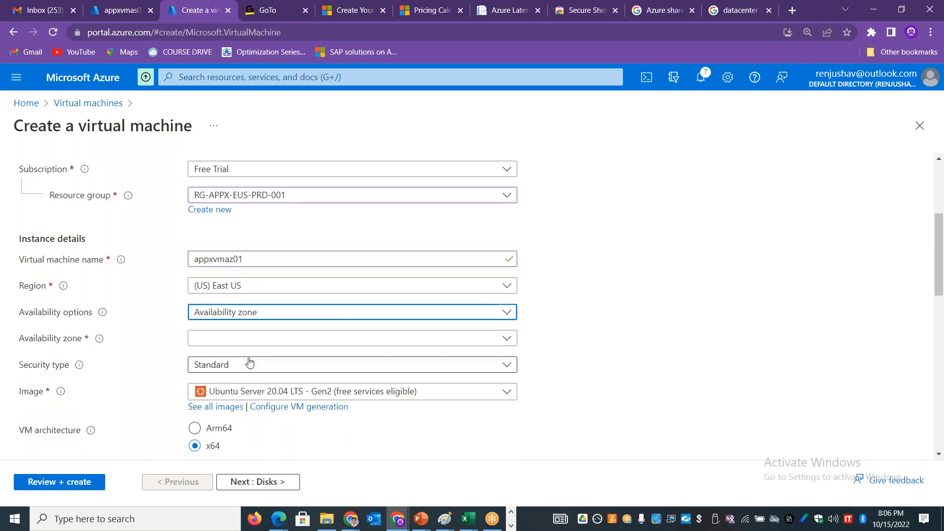
pyautogui.click(270, 338)
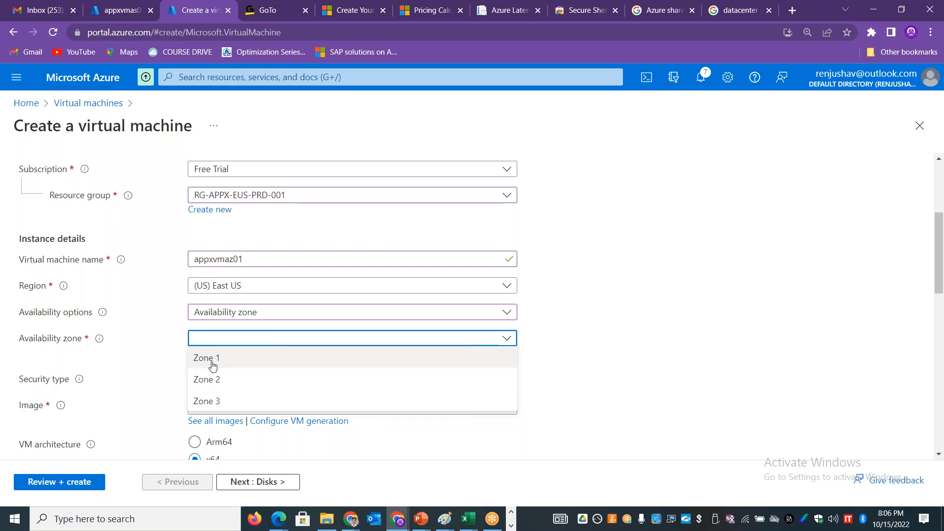
pyautogui.click(213, 364)
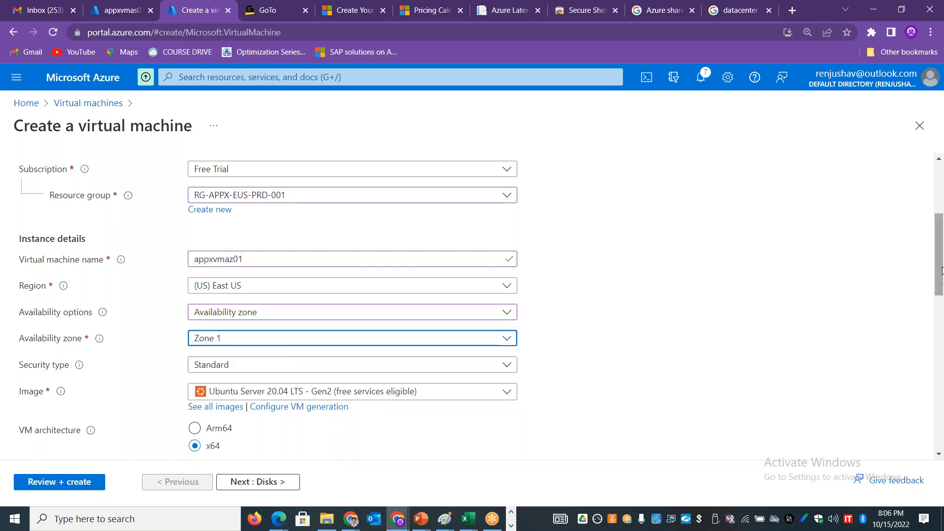
# Step: Use password authentication with the administrator username and the confirmed account password, and deploy the Zone 1 virtual machine
pyautogui.scroll(-8, 941, 269)
pyautogui.click(223, 217)
pyautogui.click(222, 252)
pyautogui.write('stan')
pyautogui.press('Tab')
pyautogui.write('••••••••••')
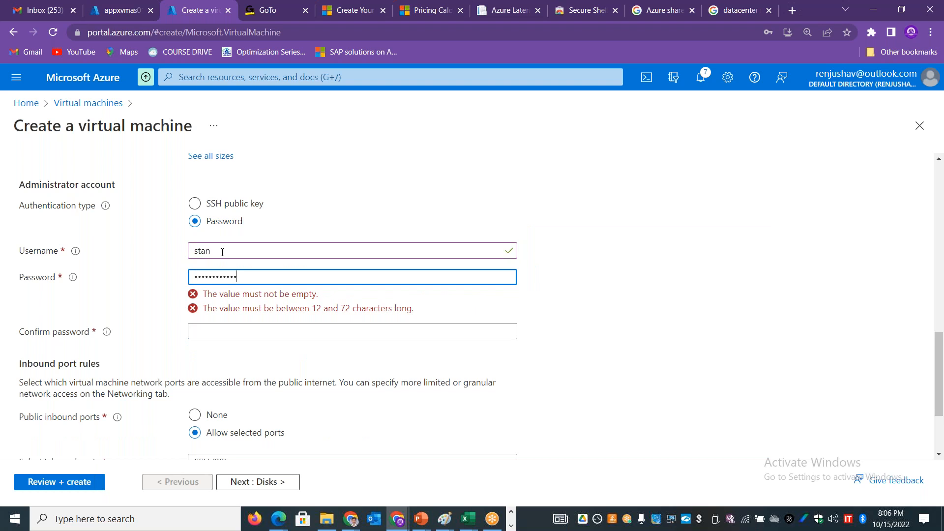
pyautogui.press('Tab')
pyautogui.write('••••••••••••')
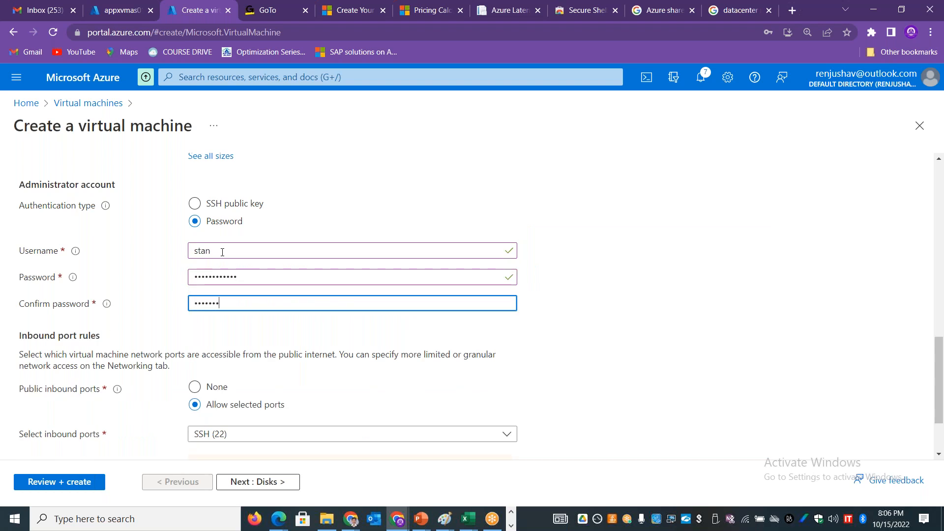
pyautogui.click(65, 487)
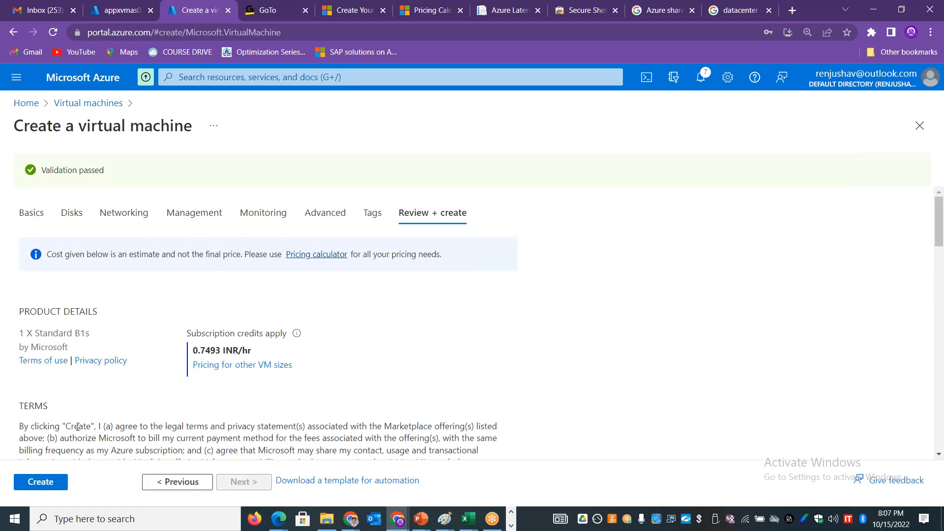
pyautogui.click(40, 483)
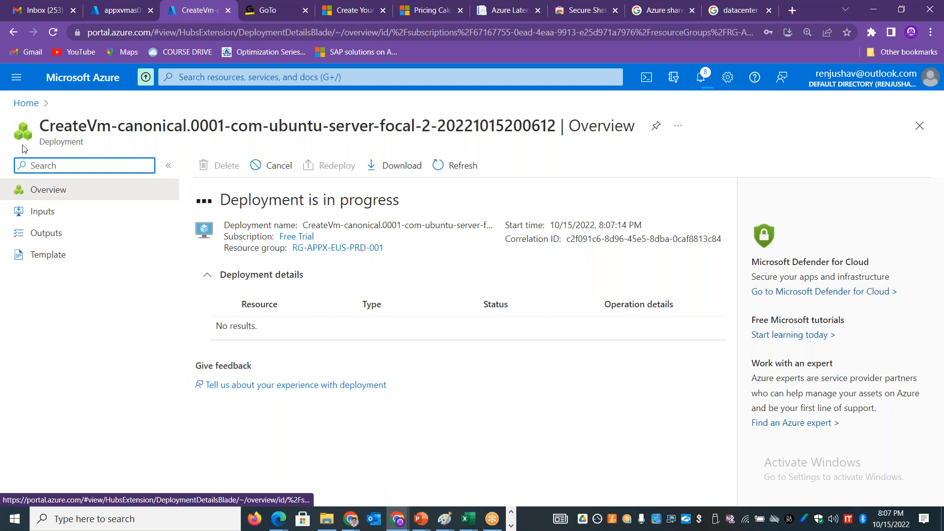
# Step: Start creating a second Azure virtual machine in the resource group RG-APPX-EUS-PRD-001
pyautogui.click(16, 106)
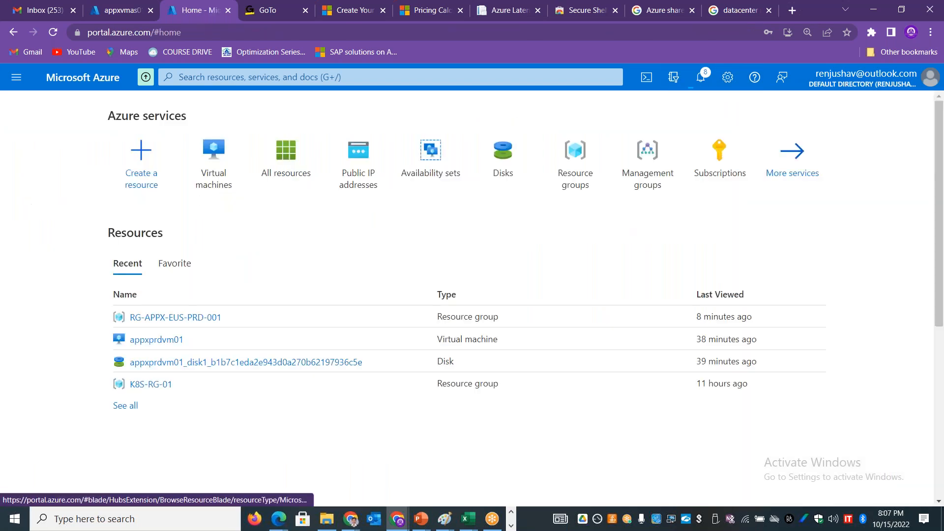
pyautogui.click(214, 162)
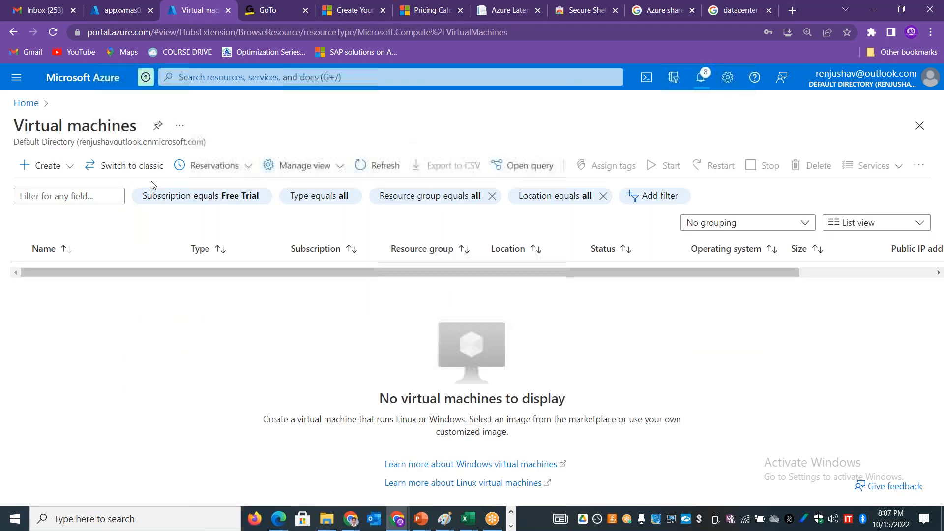
pyautogui.click(68, 166)
pyautogui.click(73, 189)
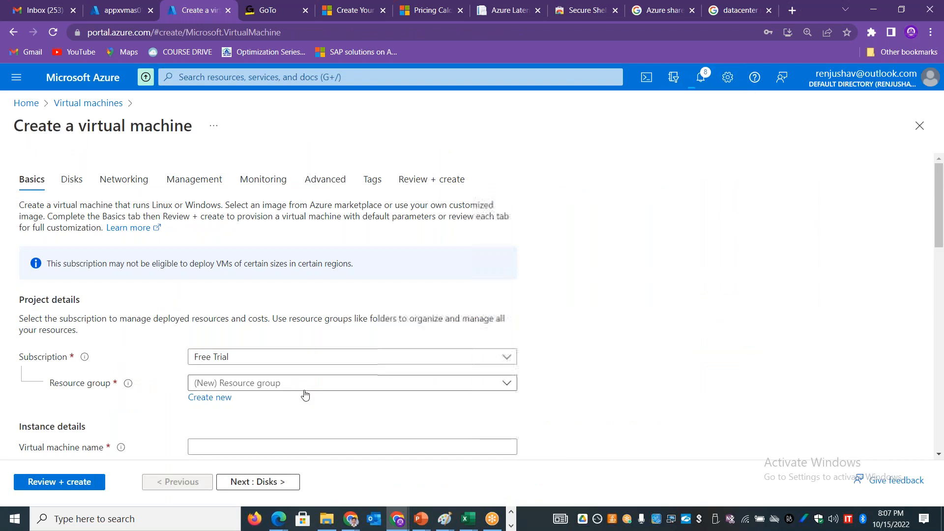
pyautogui.click(305, 386)
pyautogui.click(246, 473)
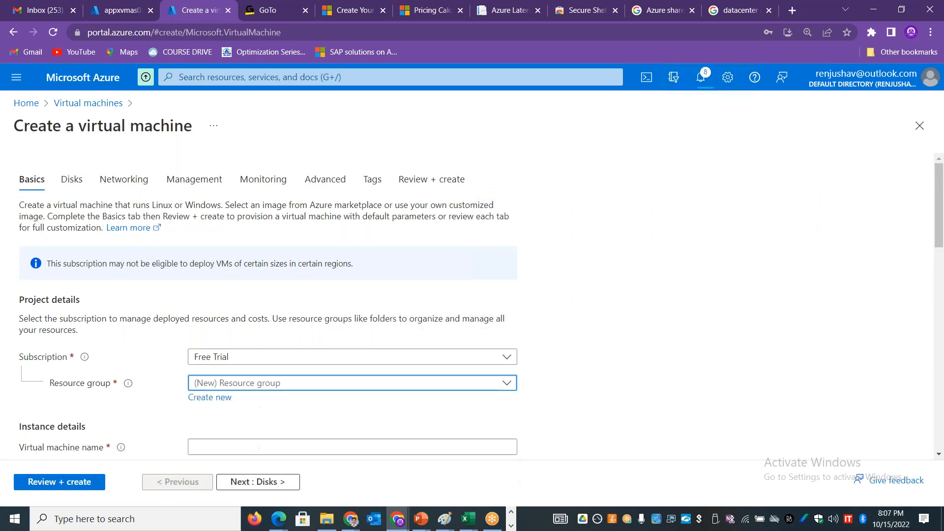
# Step: Name the second virtual machine appxvmas02 and place it in availability zone Zone 2
pyautogui.moveTo(941, 205); pyautogui.dragTo(940, 264)
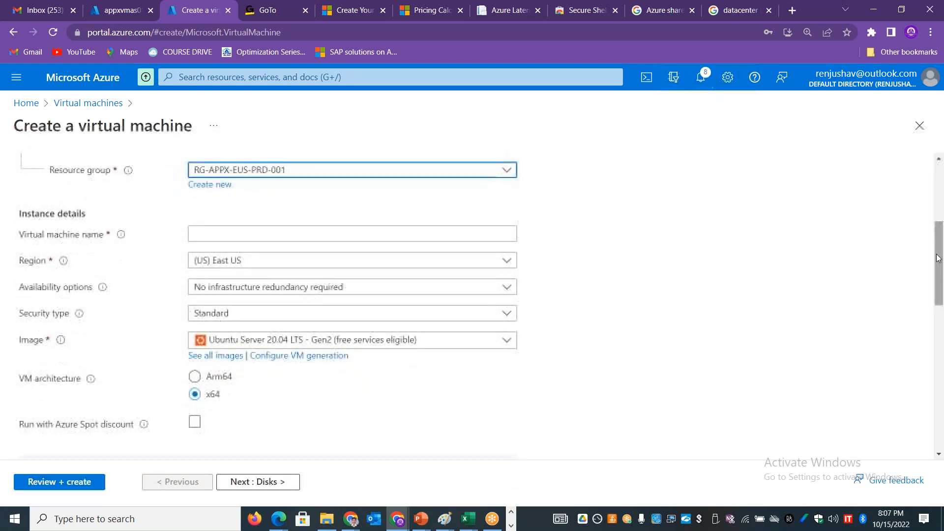
pyautogui.click(228, 234)
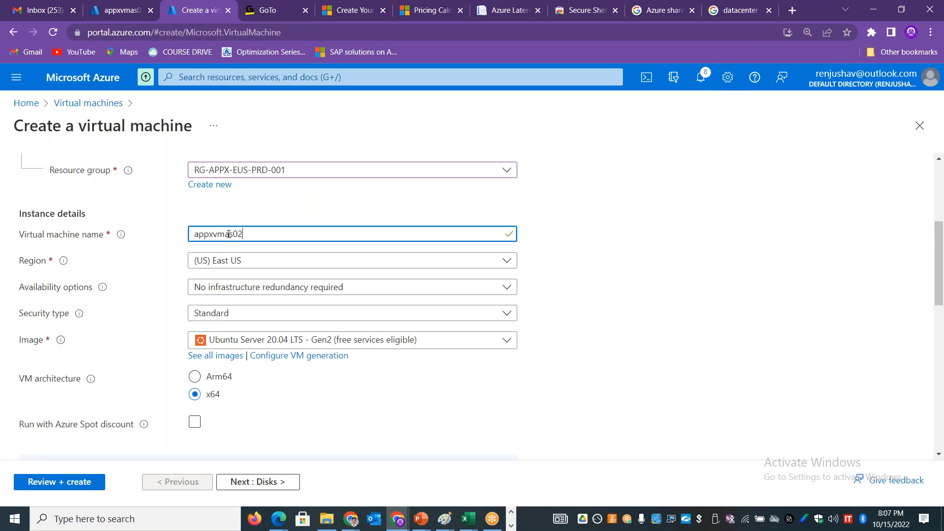
pyautogui.click(453, 291)
pyautogui.click(317, 336)
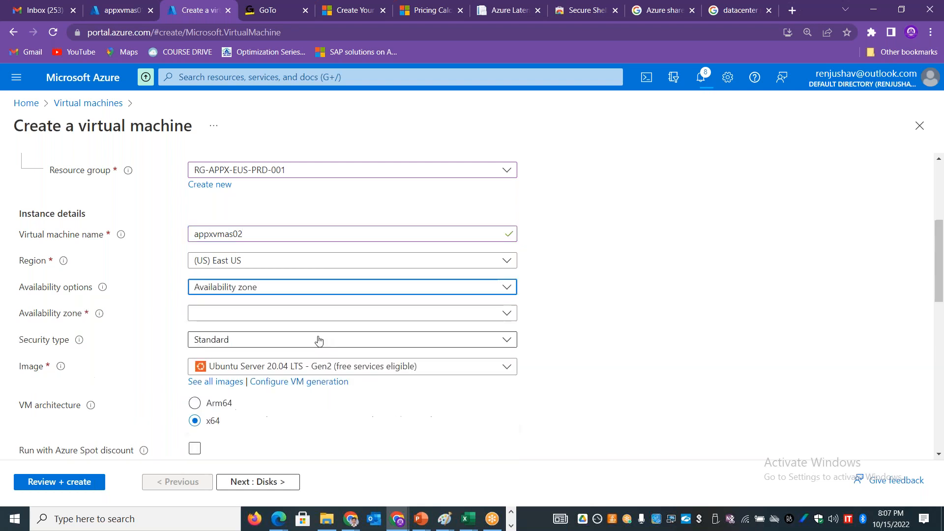
pyautogui.click(277, 315)
pyautogui.click(238, 354)
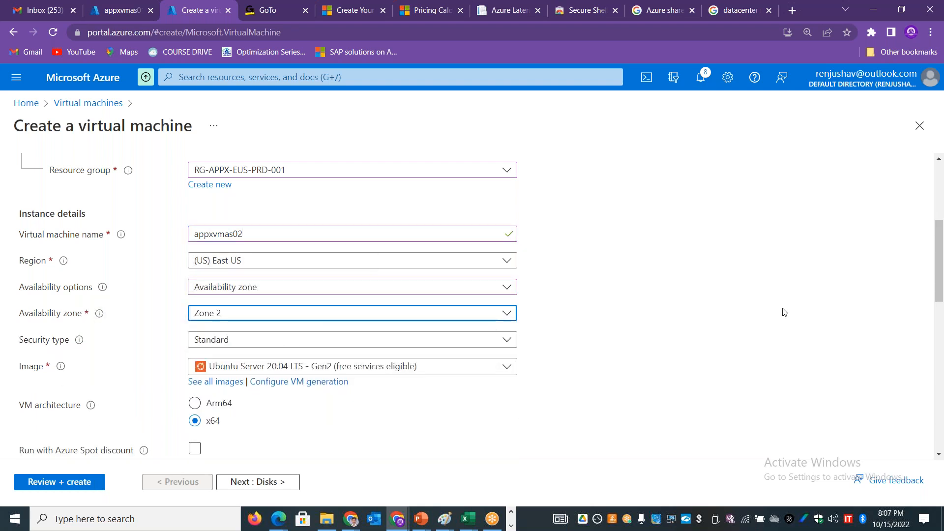
# Step: Set password authentication with the administrator username and confirmed account password for the Zone 2 virtual machine, and deploy it
pyautogui.scroll(-7, 619, 319)
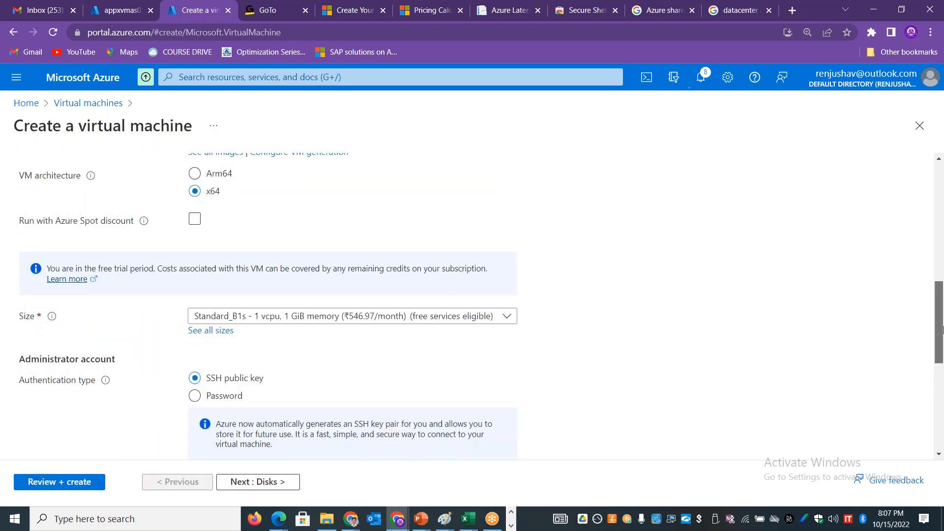
pyautogui.click(234, 310)
pyautogui.click(228, 332)
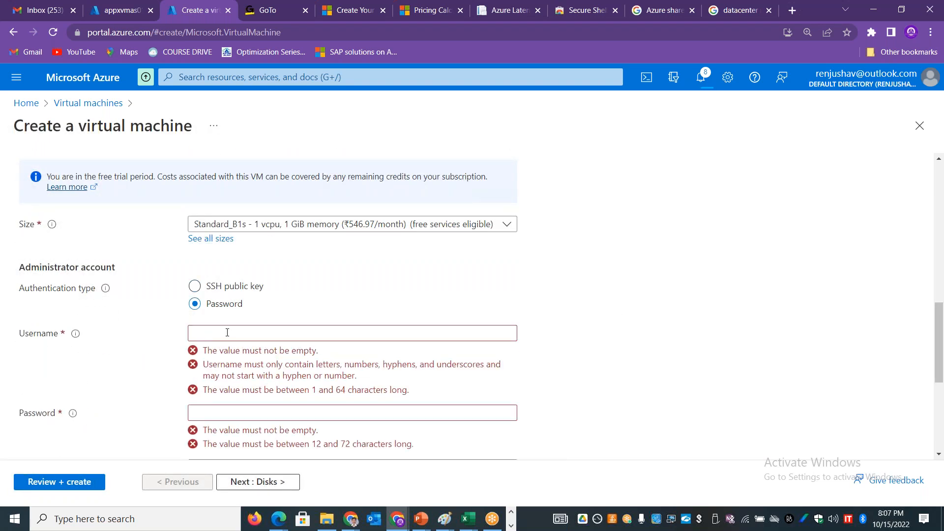
pyautogui.write('s')
pyautogui.press('Tab')
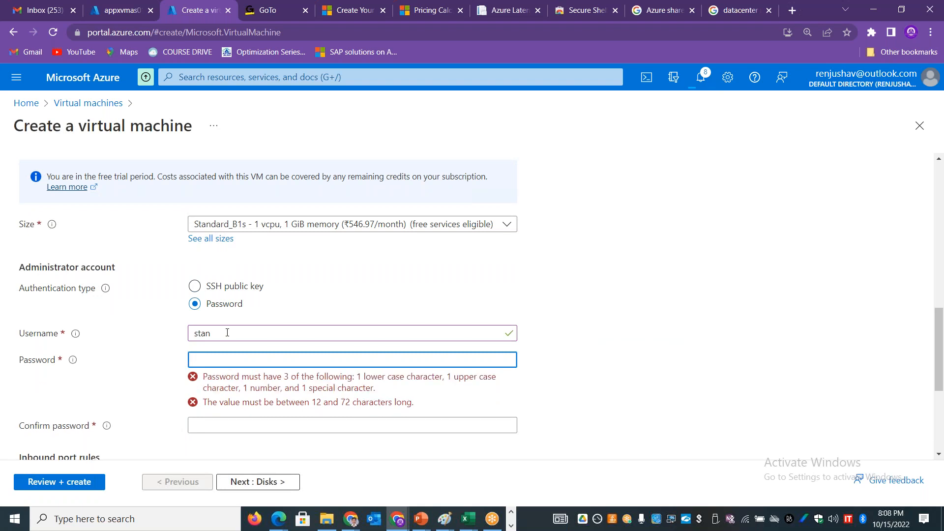
pyautogui.press('BackSpace')
pyautogui.write('••••••••••••')
pyautogui.press('Tab')
pyautogui.write('•••')
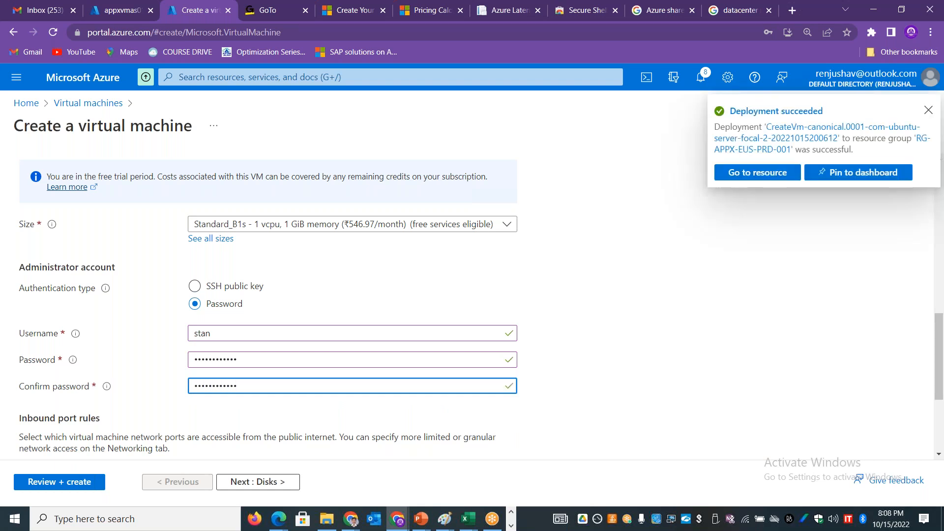
pyautogui.click(78, 481)
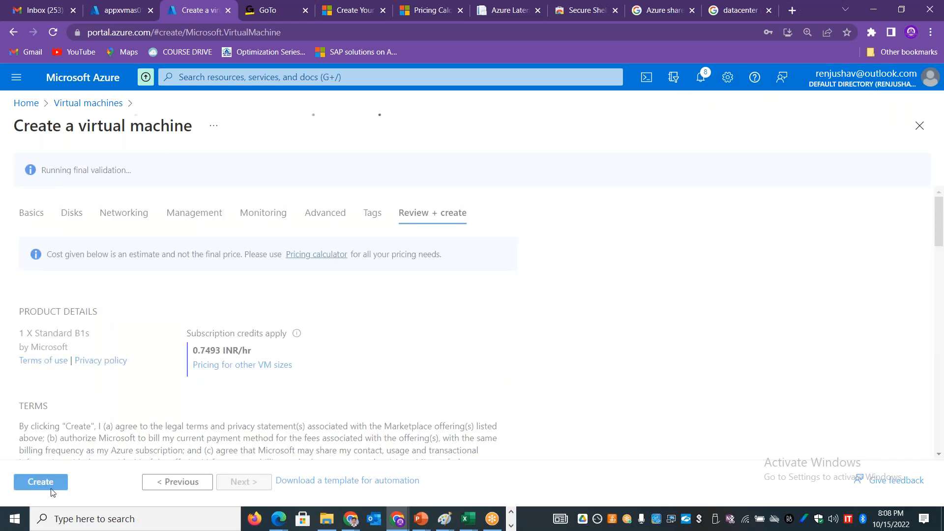
pyautogui.click(50, 480)
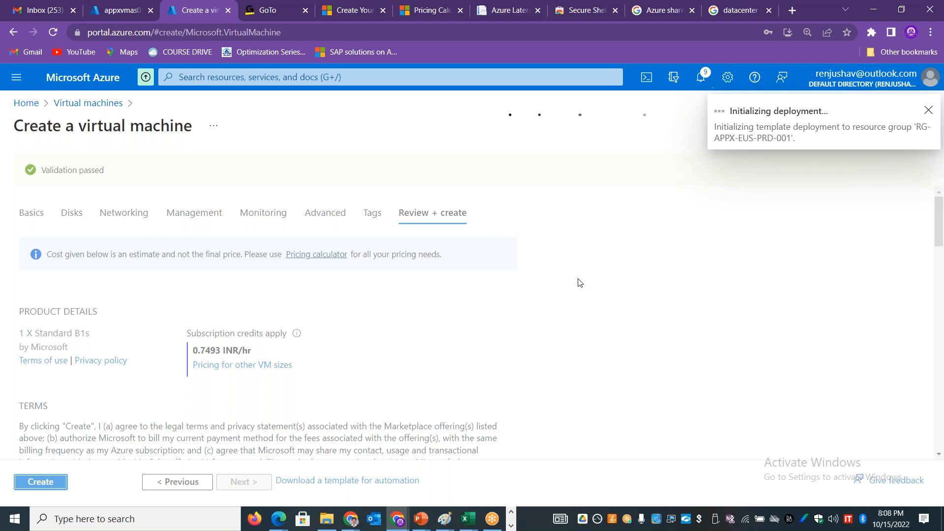
# Step: Start creating another Azure virtual machine from the virtual machines list, in the resource group RG-APPX-EUS-PRD-001
pyautogui.click(118, 11)
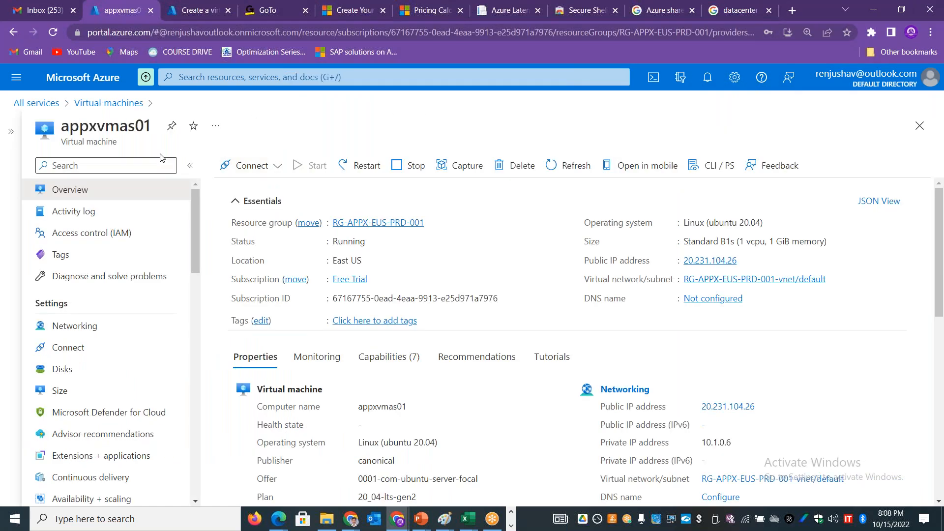
pyautogui.click(97, 104)
pyautogui.click(75, 166)
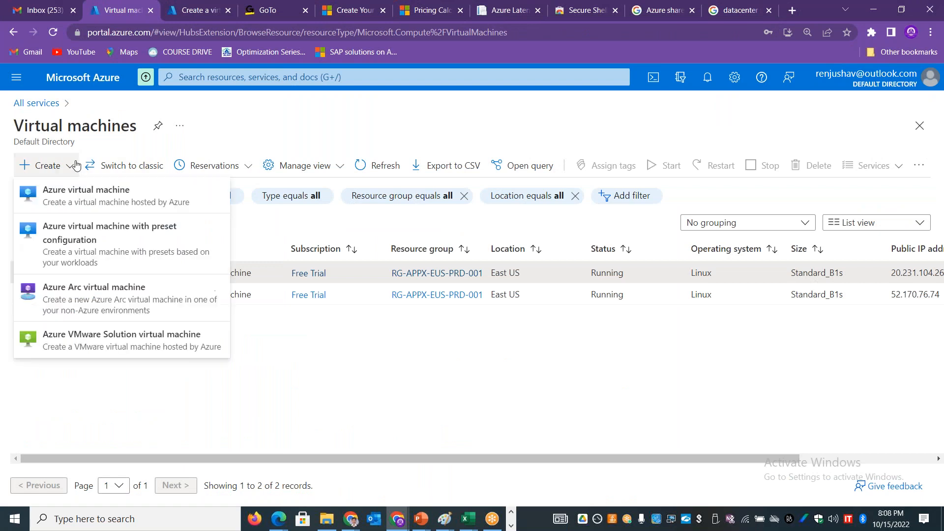
pyautogui.click(77, 194)
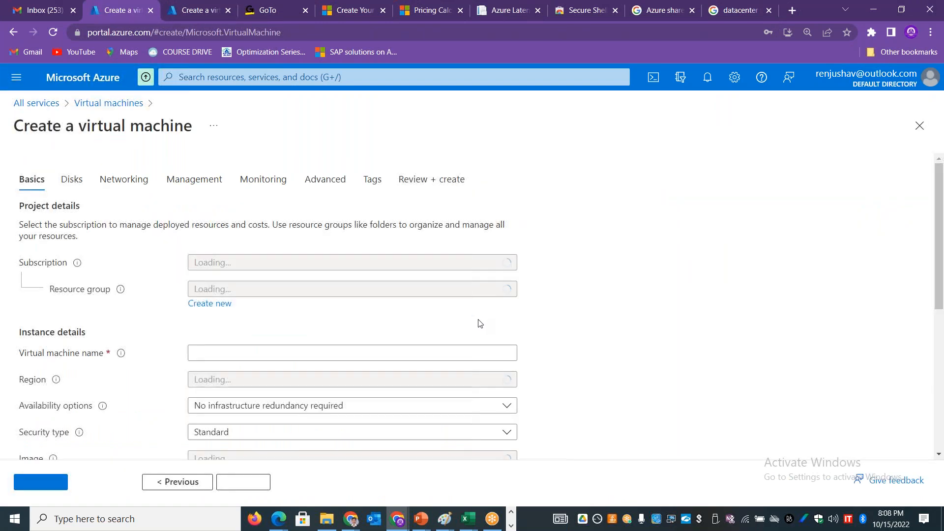
pyautogui.click(278, 388)
pyautogui.click(278, 388)
pyautogui.click(277, 389)
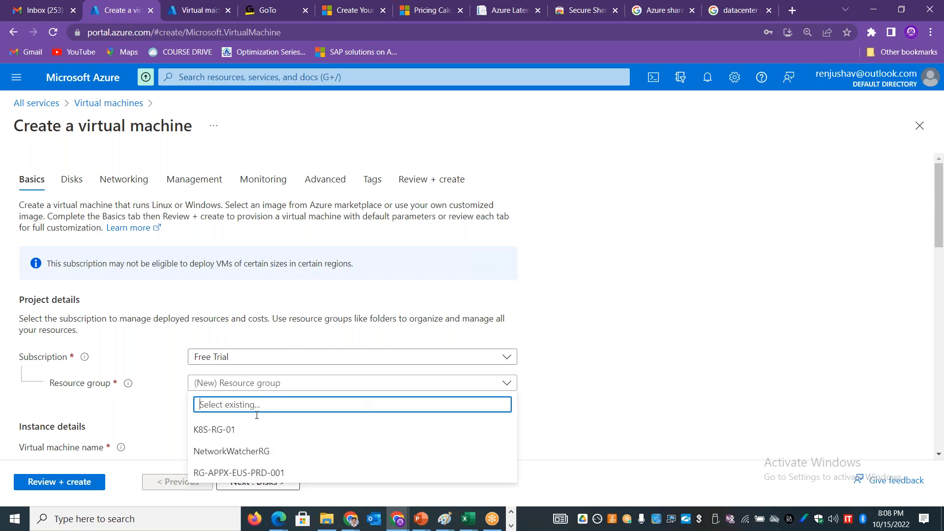
pyautogui.click(266, 471)
# Step: Look through the available regions, filtering the list for South and India entries
pyautogui.scroll(-5, 939, 206)
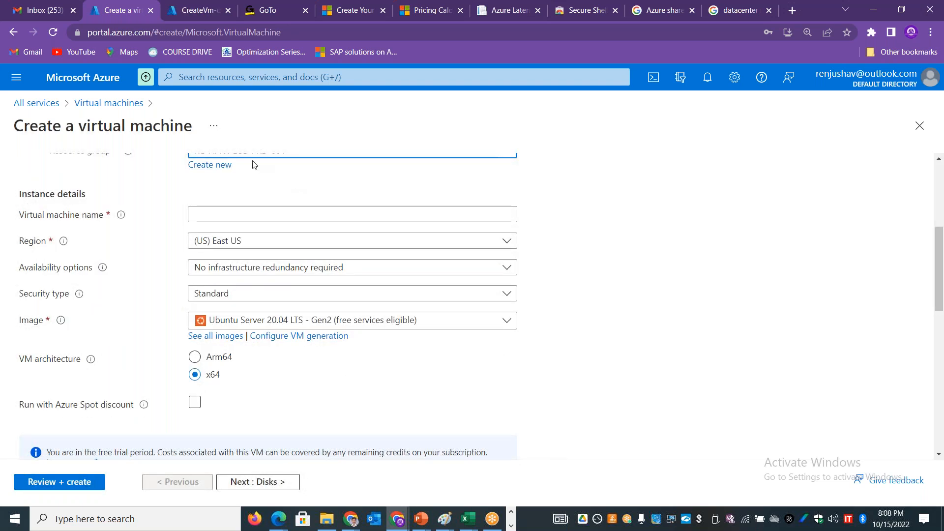
pyautogui.click(274, 241)
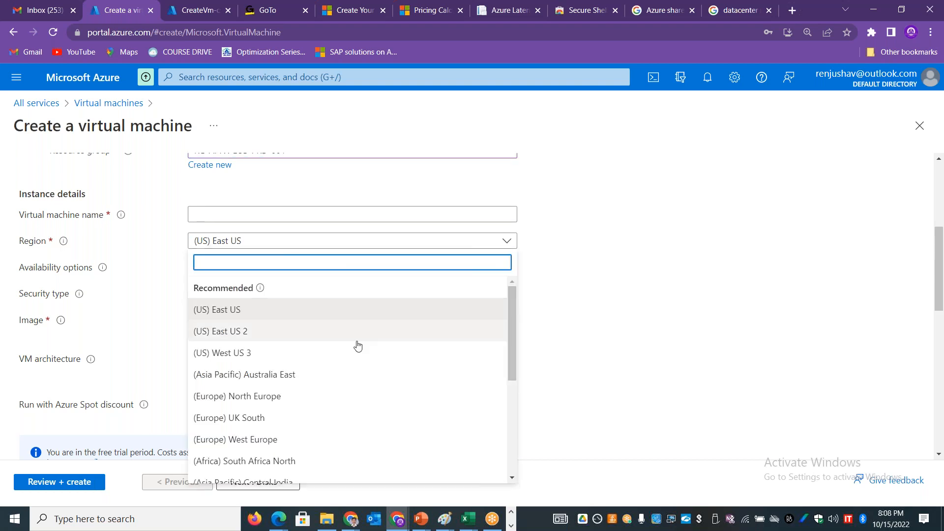
pyautogui.moveTo(512, 324); pyautogui.dragTo(521, 448)
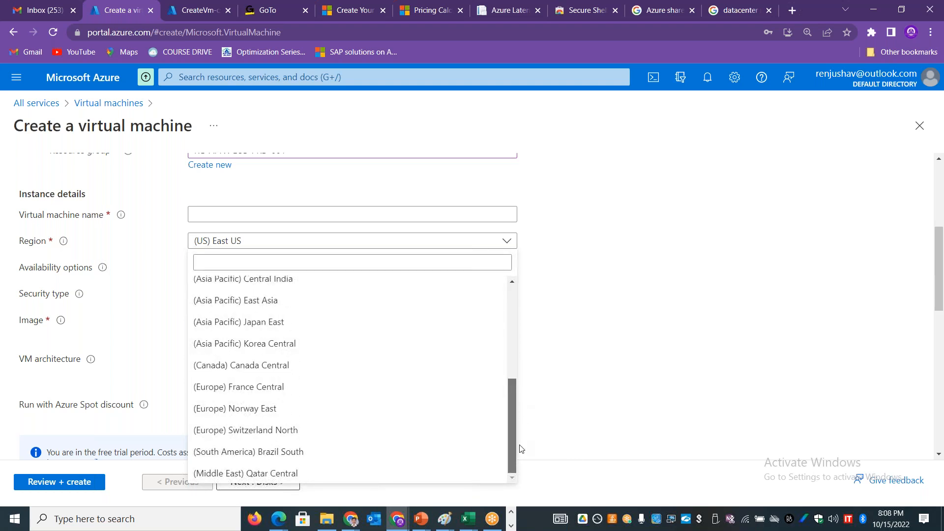
pyautogui.click(228, 262)
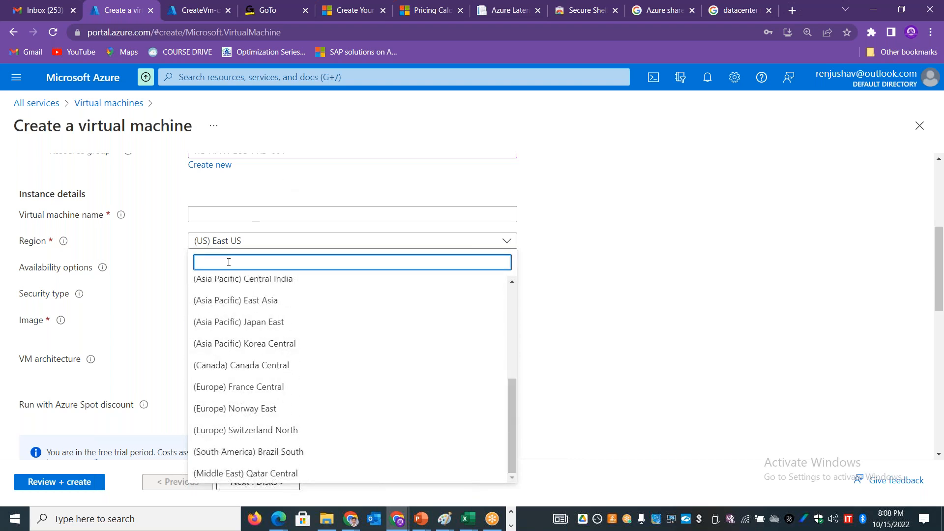
pyautogui.write('So')
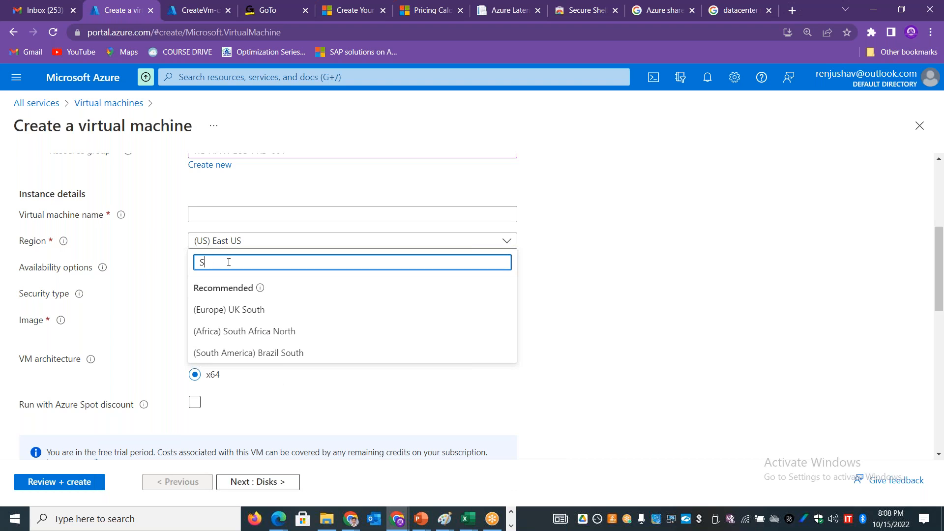
pyautogui.press('BackSpace')
pyautogui.write('Indi')
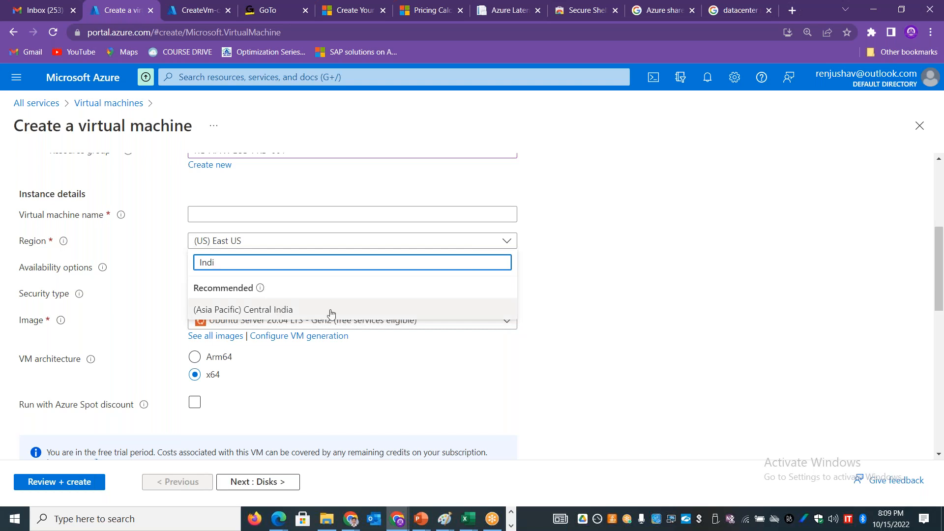
pyautogui.press('BackSpace')
pyautogui.press('BackSpace')
pyautogui.write('Sou')
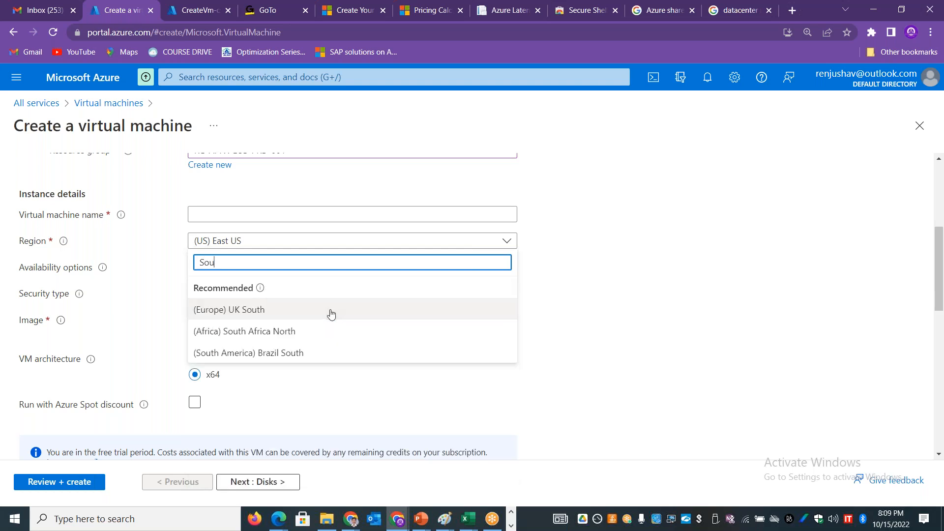
pyautogui.press('BackSpace')
pyautogui.press('BackSpace')
pyautogui.press('BackSpace')
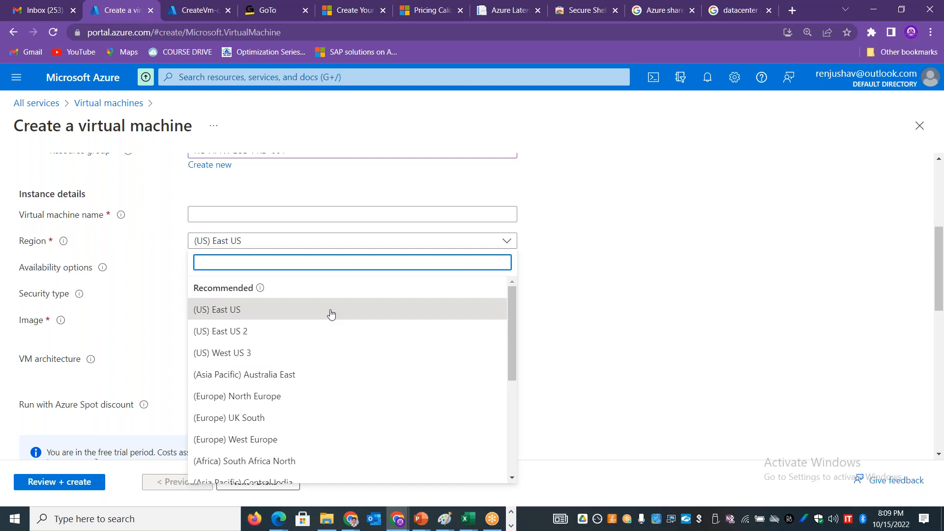
# Step: Set the region to (Asia Pacific) Central India and show its availability options
pyautogui.write('Ind')
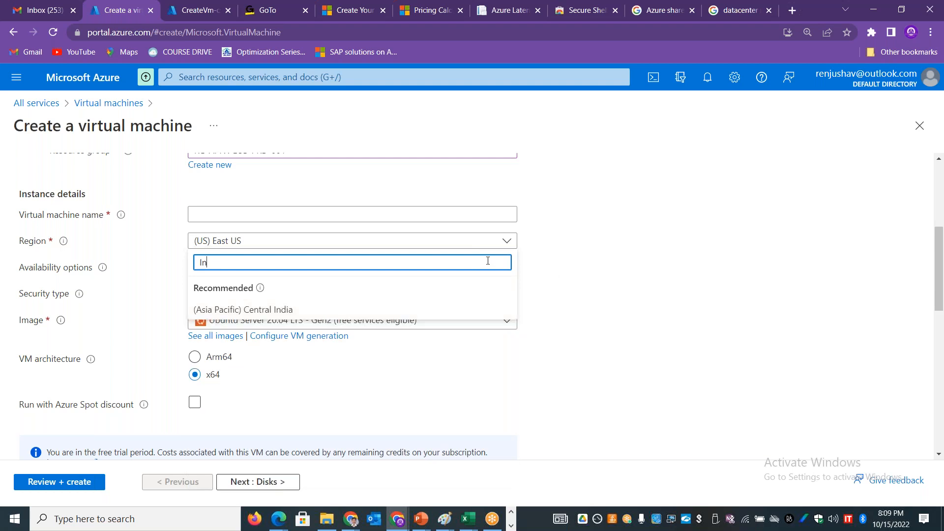
pyautogui.press('BackSpace')
pyautogui.press('BackSpace')
pyautogui.write('Central')
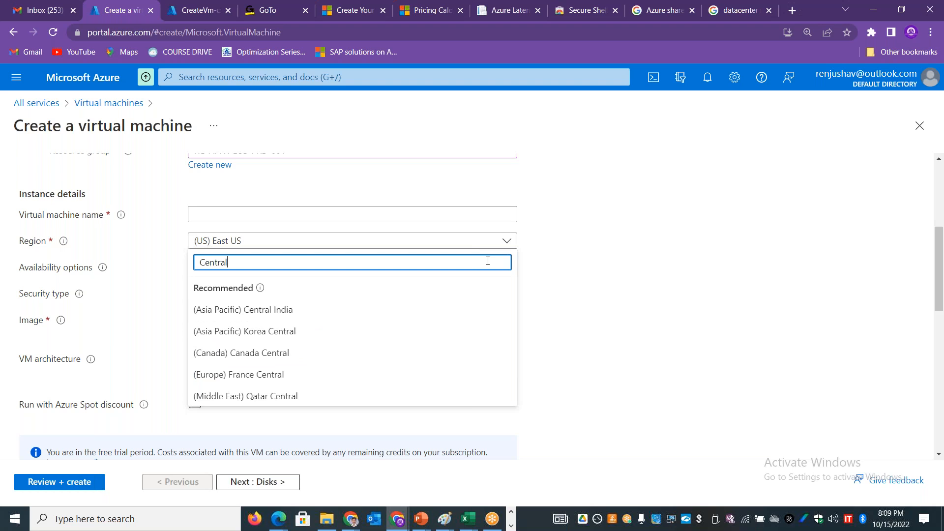
pyautogui.click(307, 310)
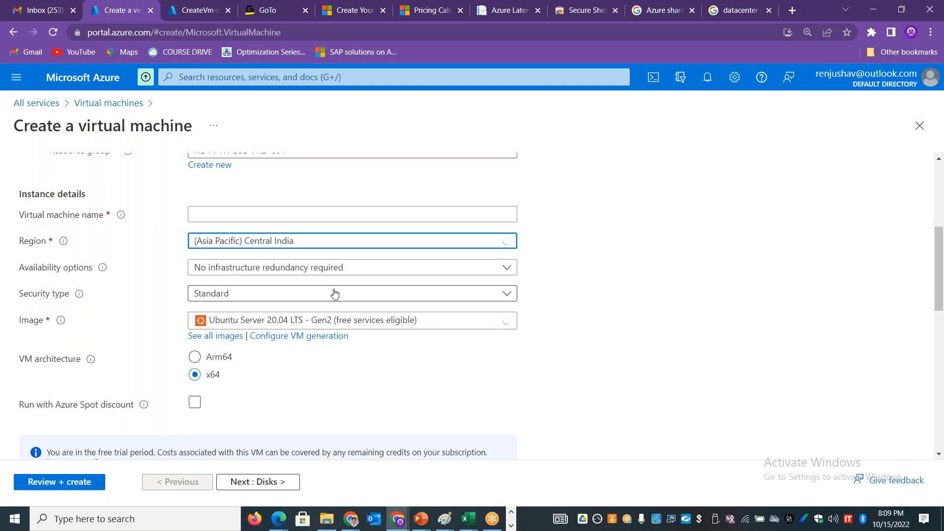
pyautogui.click(315, 268)
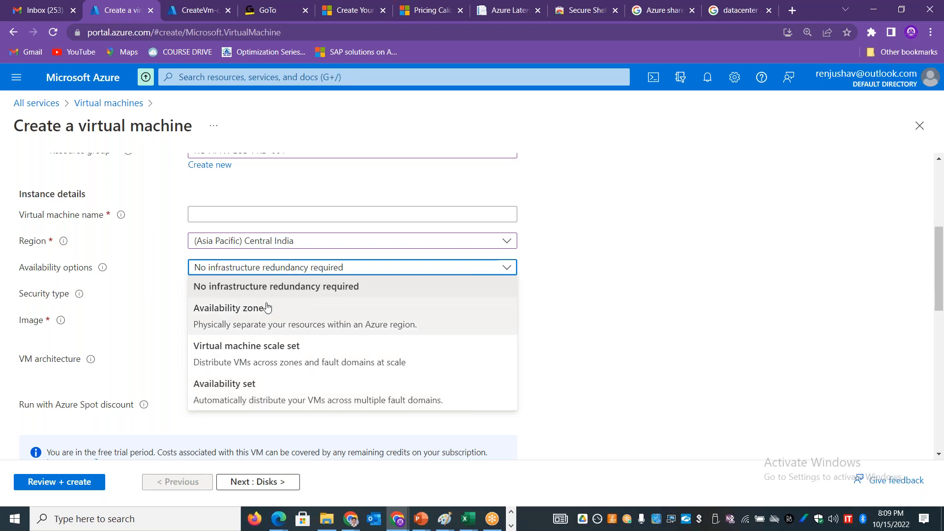
# Step: Set the region to (Europe) Norway East and show the availability options offered there
pyautogui.click(311, 238)
pyautogui.click(310, 240)
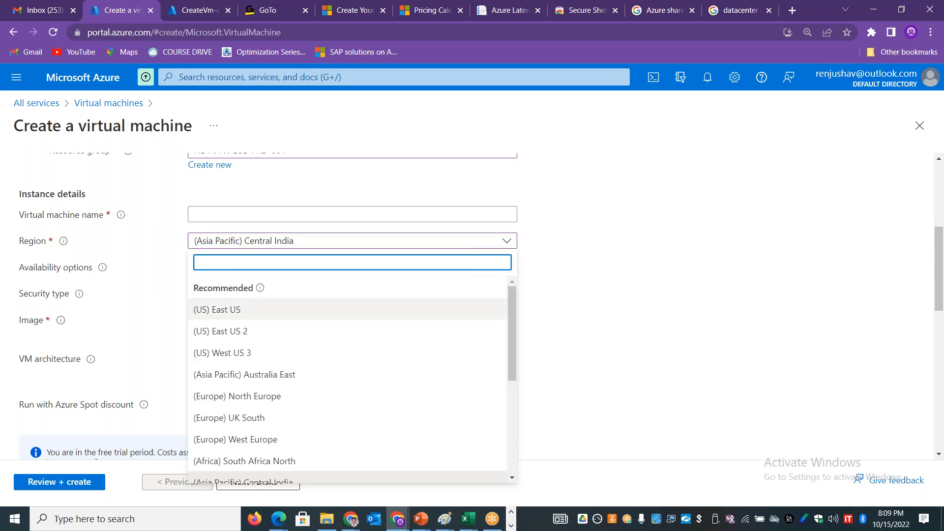
pyautogui.moveTo(513, 321); pyautogui.dragTo(505, 441)
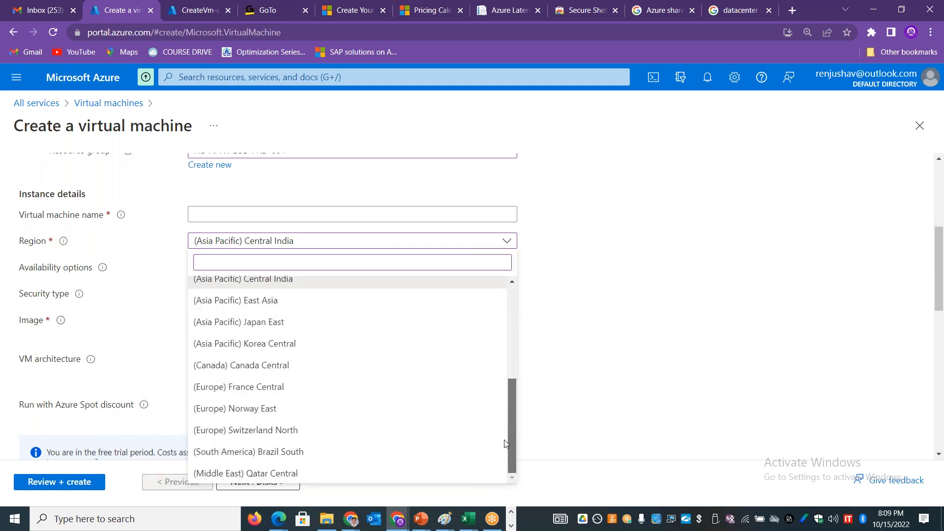
pyautogui.click(275, 412)
pyautogui.click(291, 269)
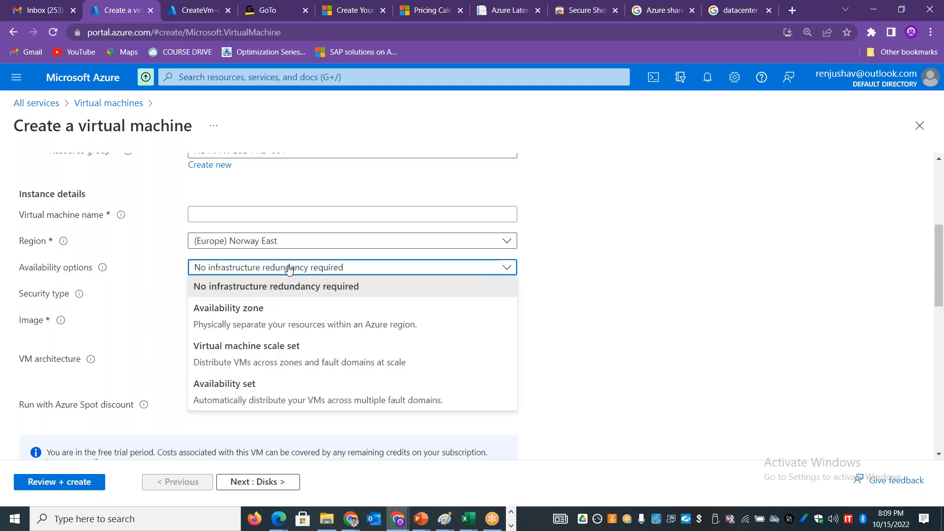
pyautogui.click(709, 325)
pyautogui.click(506, 268)
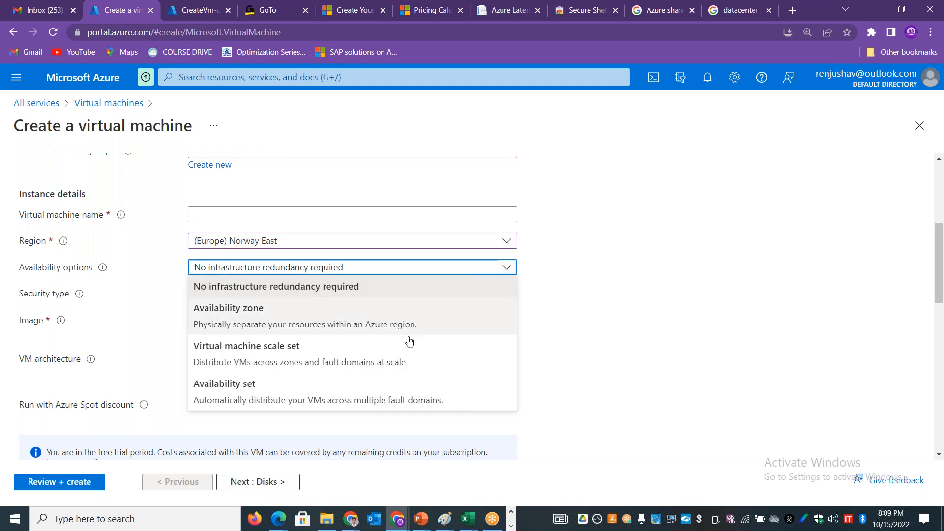
# Step: Try the Availability zone option while reviewing the regions, and reset the availability options to No infrastructure redundancy required
pyautogui.click(354, 319)
pyautogui.click(331, 250)
pyautogui.moveTo(513, 405); pyautogui.dragTo(519, 305)
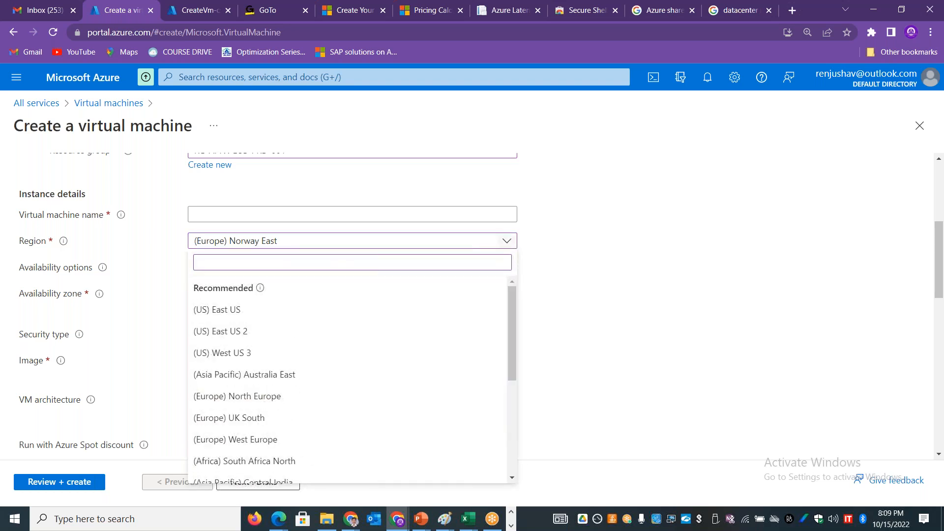
pyautogui.click(611, 243)
pyautogui.moveTo(941, 275)
pyautogui.mouseDown()
pyautogui.moveTo(941, 256)
pyautogui.moveTo(941, 281)
pyautogui.mouseUp()
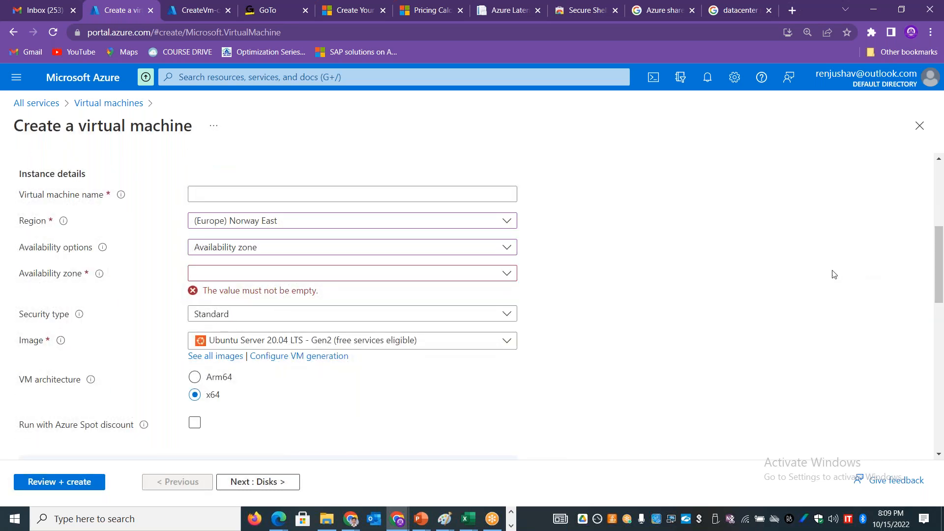
pyautogui.click(381, 227)
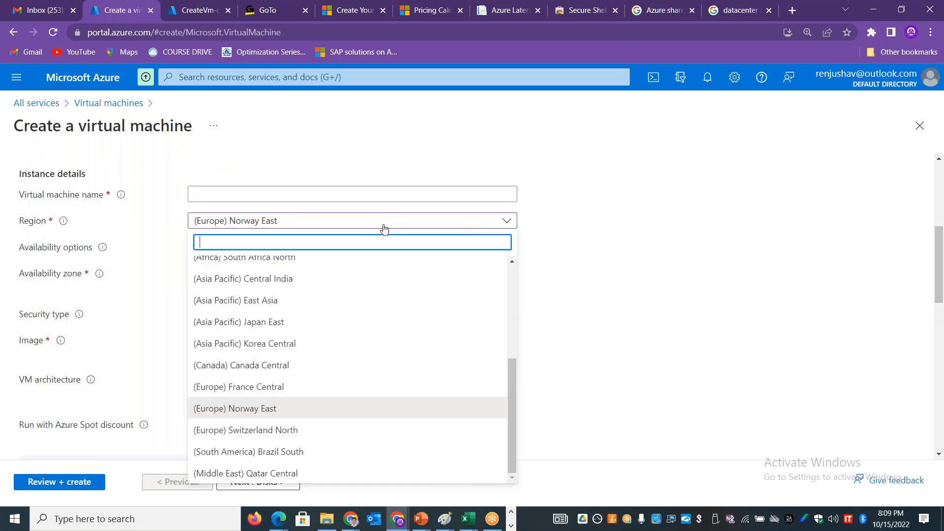
pyautogui.moveTo(513, 414); pyautogui.dragTo(521, 255)
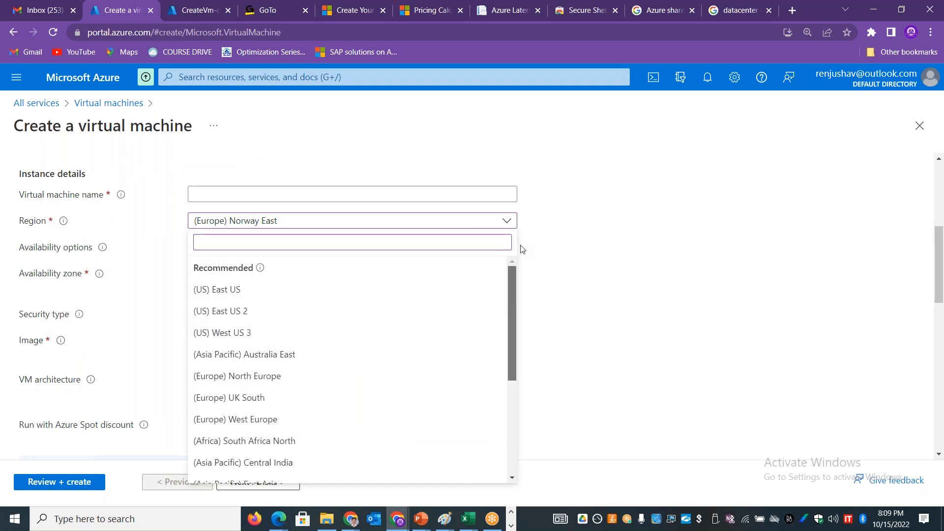
pyautogui.click(623, 250)
pyautogui.click(402, 279)
pyautogui.click(375, 252)
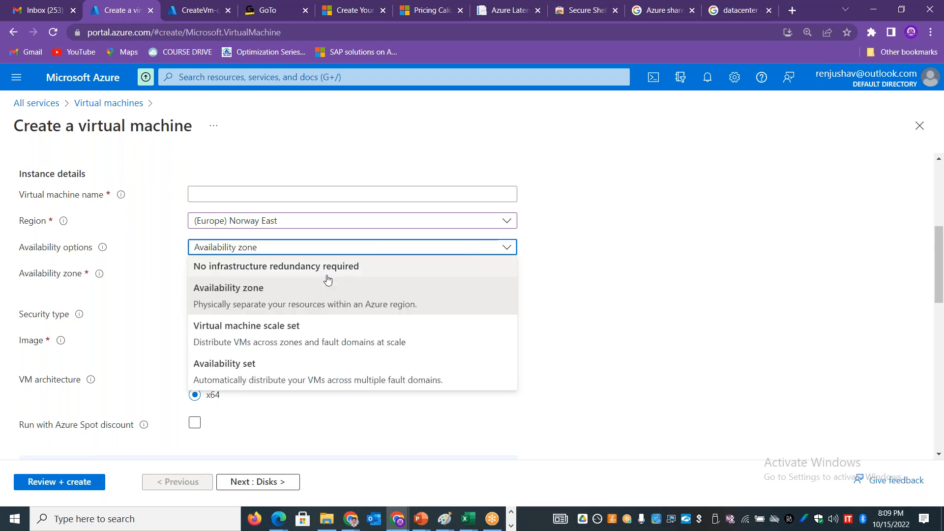
pyautogui.click(317, 267)
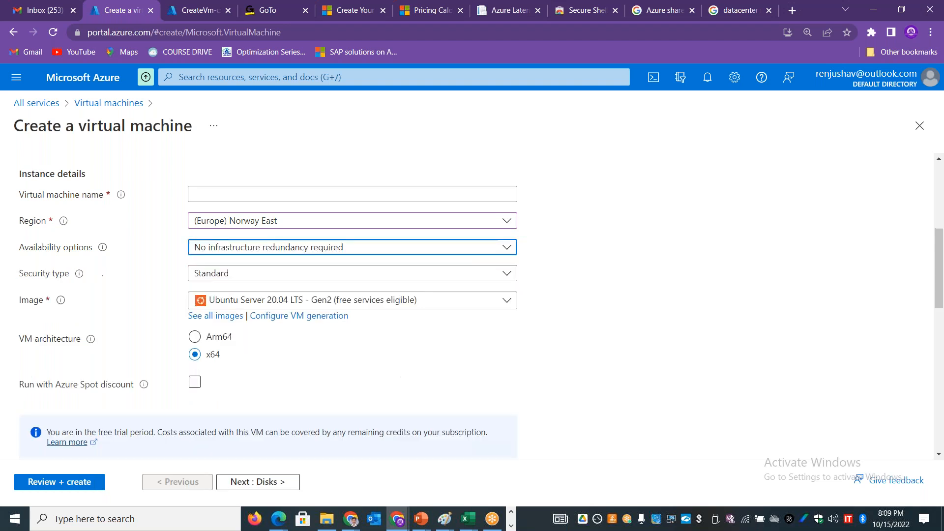
# Step: Examine the end of the region list for further regions, keeping the current selection
pyautogui.click(307, 227)
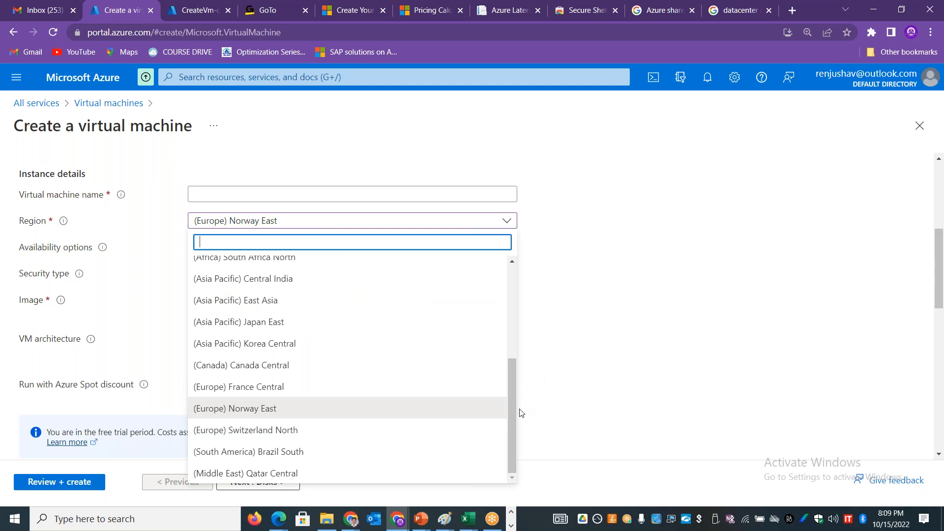
pyautogui.moveTo(512, 430)
pyautogui.mouseDown()
pyautogui.moveTo(515, 296)
pyautogui.moveTo(518, 432)
pyautogui.mouseUp()
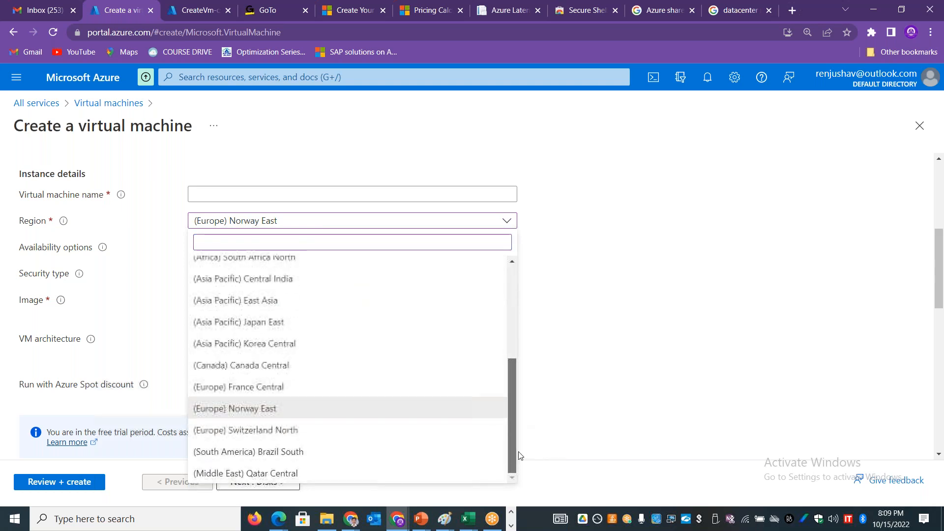
pyautogui.click(618, 314)
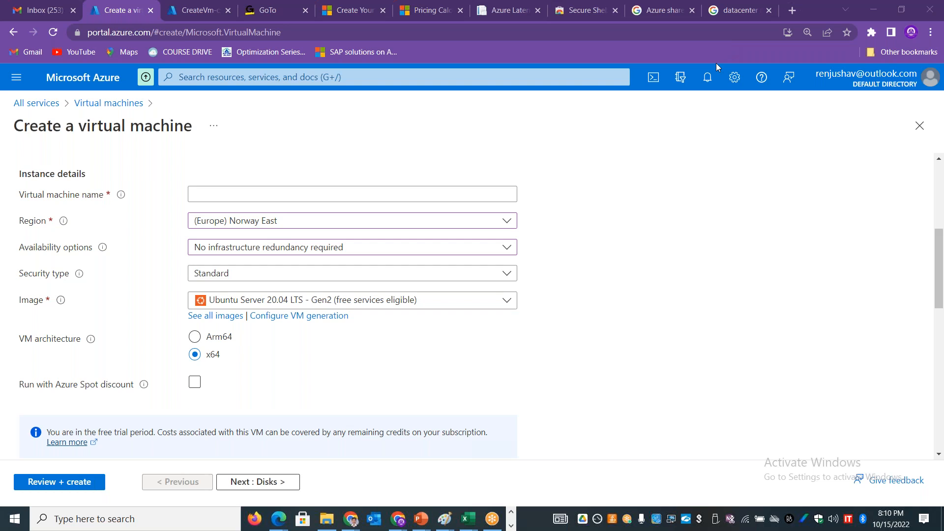
# Step: Open the virtual machine appxvmaz01 from the completed deployment's virtual machines list and check its location and zone
pyautogui.click(186, 6)
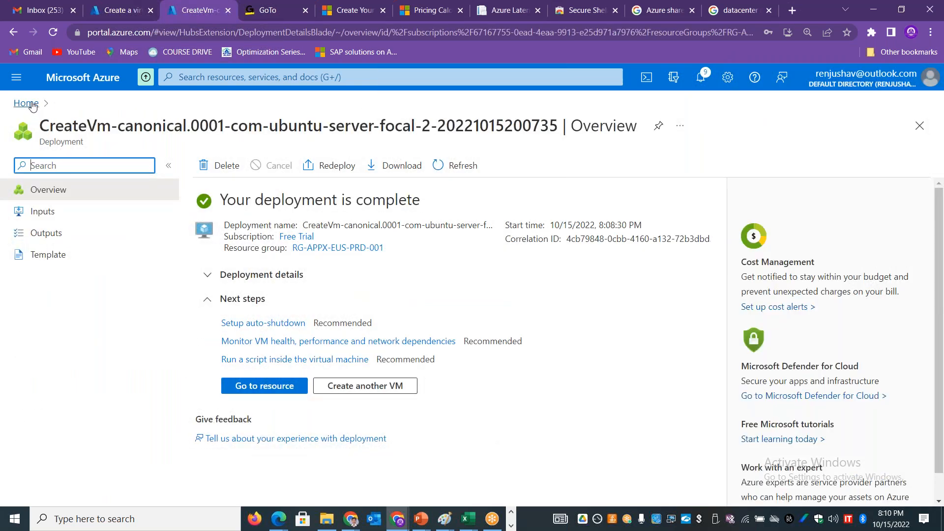
pyautogui.click(27, 104)
pyautogui.click(211, 167)
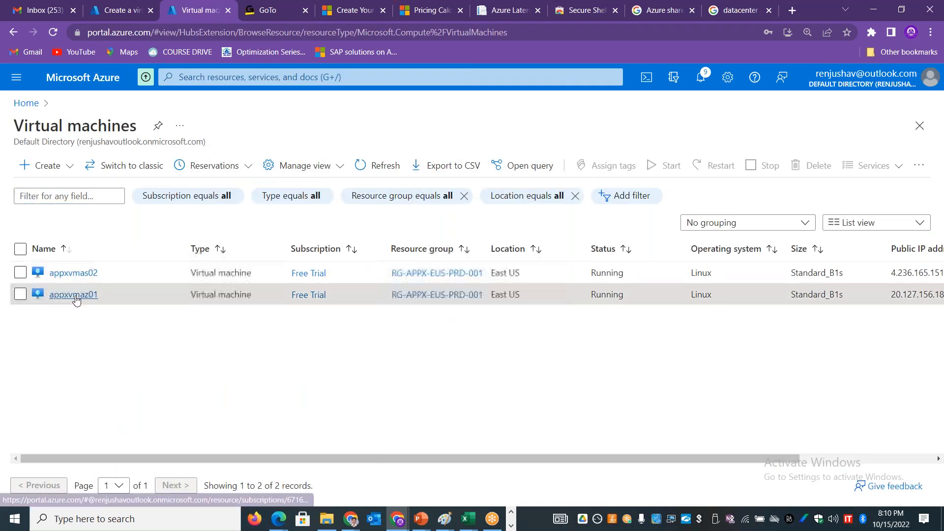
pyautogui.click(75, 295)
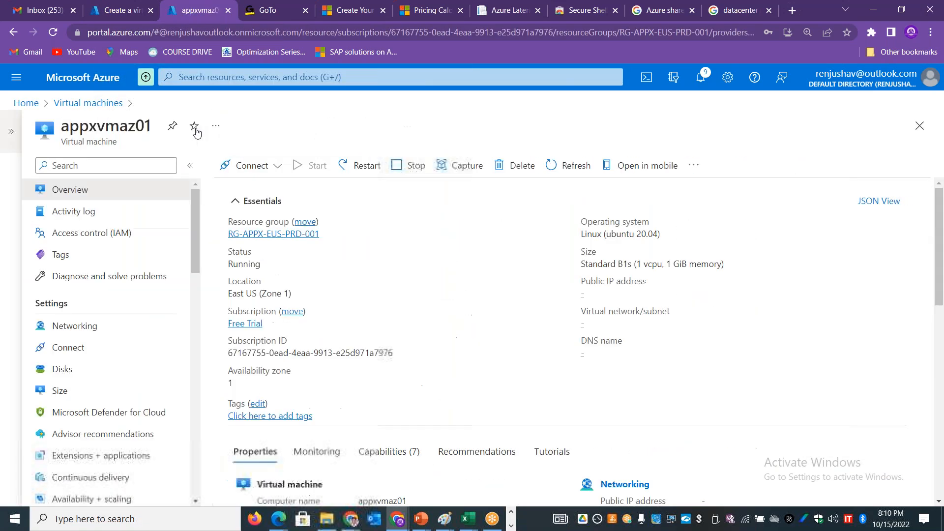
pyautogui.moveTo(396, 260); pyautogui.dragTo(338, 261)
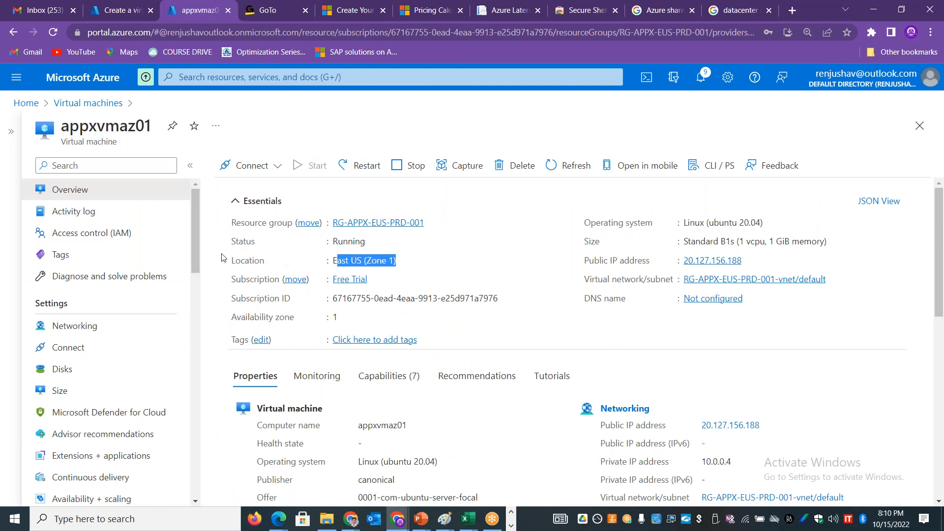
# Step: Open the properties of the virtual machine appxvmaz01
pyautogui.moveTo(196, 251); pyautogui.dragTo(198, 319)
pyautogui.click(110, 300)
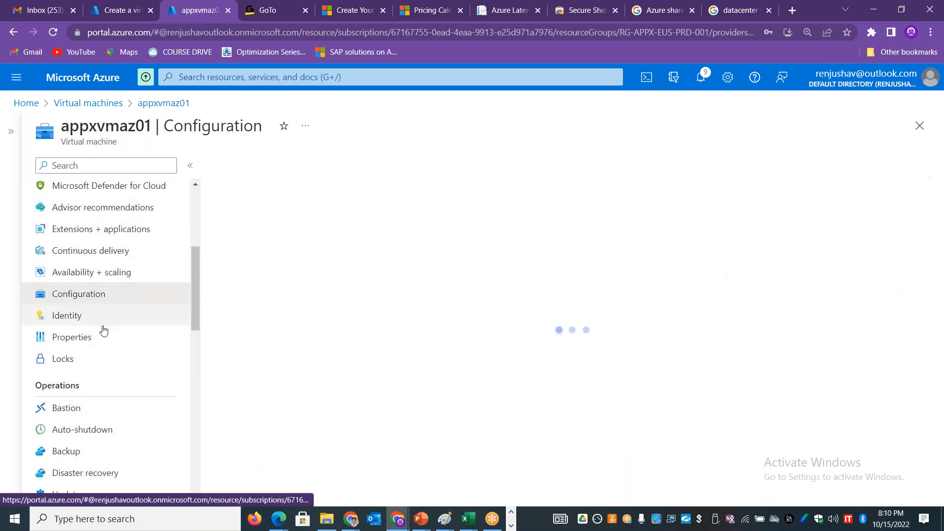
pyautogui.click(101, 338)
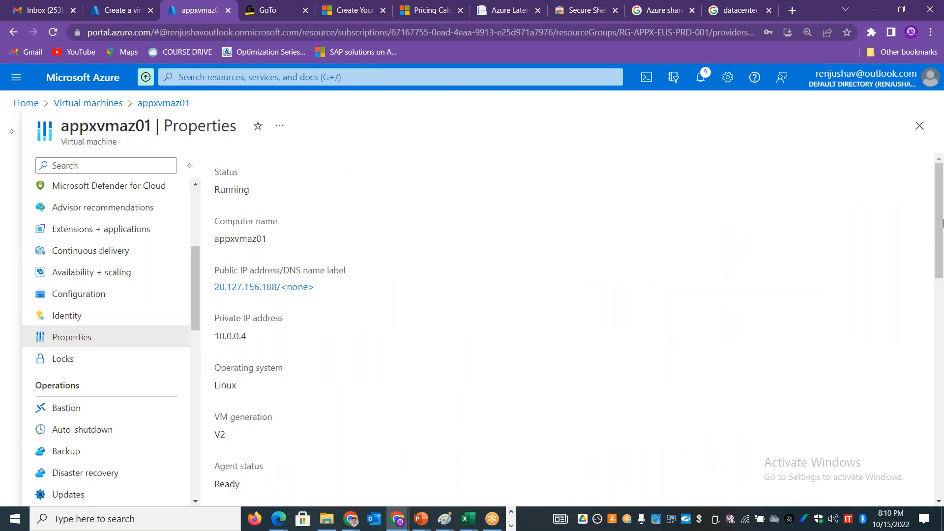
# Step: Check the availability zone listed in the properties of the virtual machine appxvmaz01
pyautogui.moveTo(943, 241); pyautogui.dragTo(943, 411)
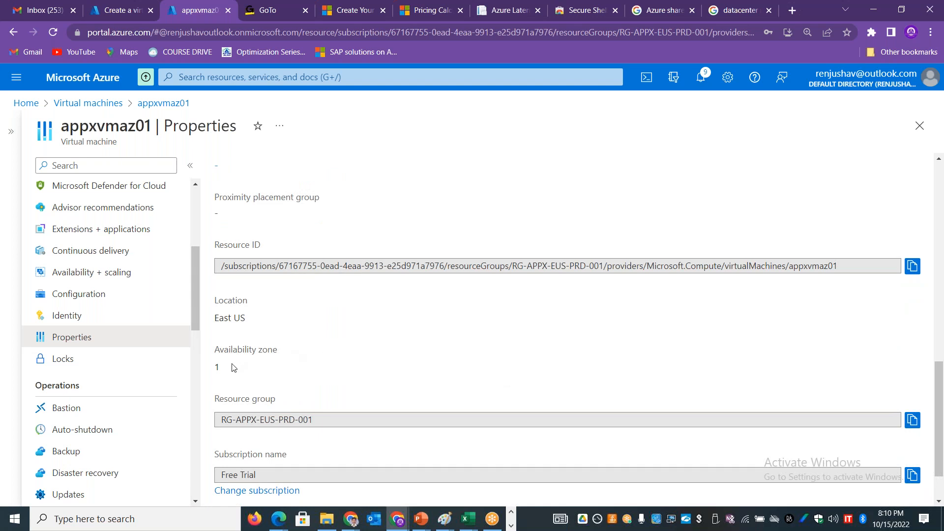
pyautogui.moveTo(222, 362); pyautogui.dragTo(215, 352)
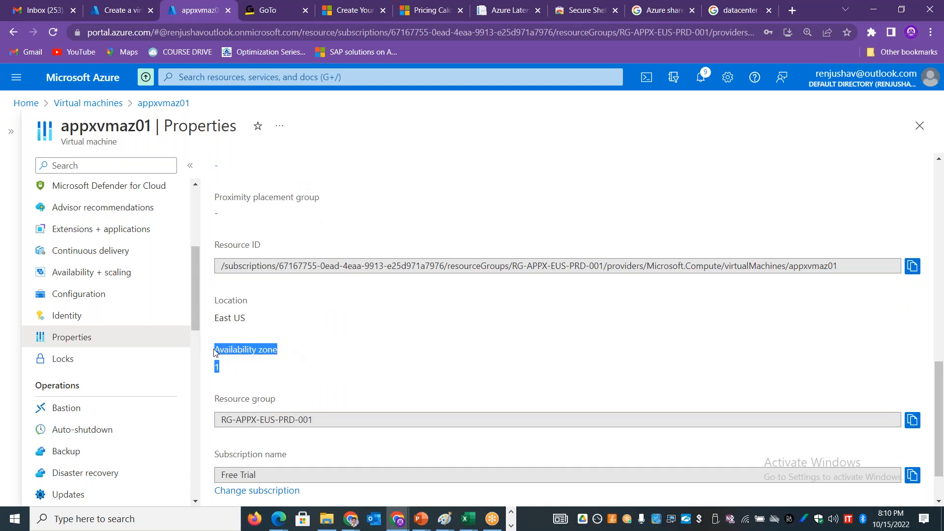
# Step: Open the virtual machine appxvmas02 from the virtual machines list and check its location and availability zone
pyautogui.click(88, 103)
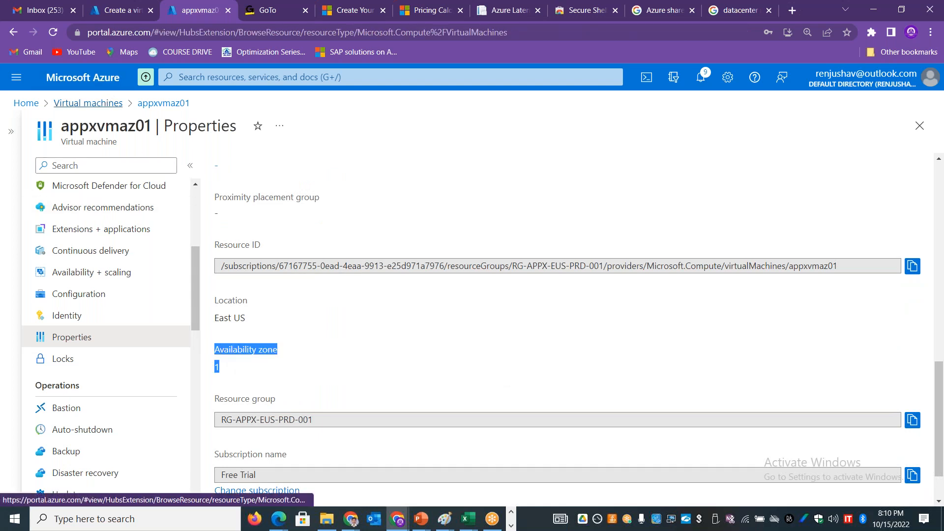
pyautogui.click(74, 272)
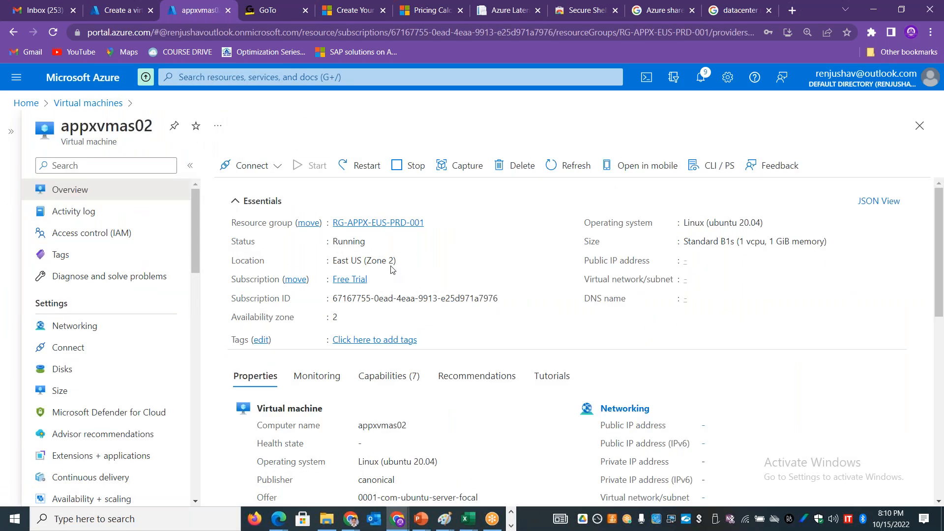
pyautogui.moveTo(394, 261); pyautogui.dragTo(362, 260)
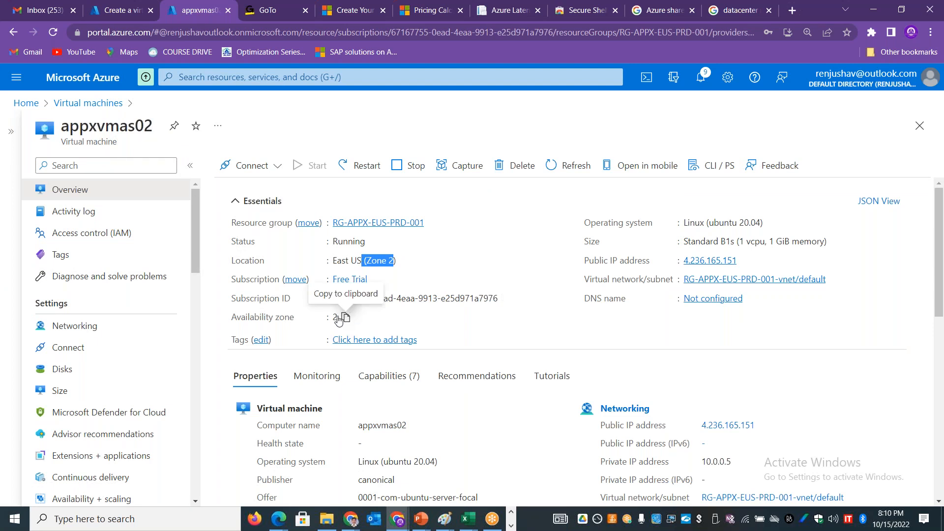
pyautogui.moveTo(231, 317); pyautogui.dragTo(347, 318)
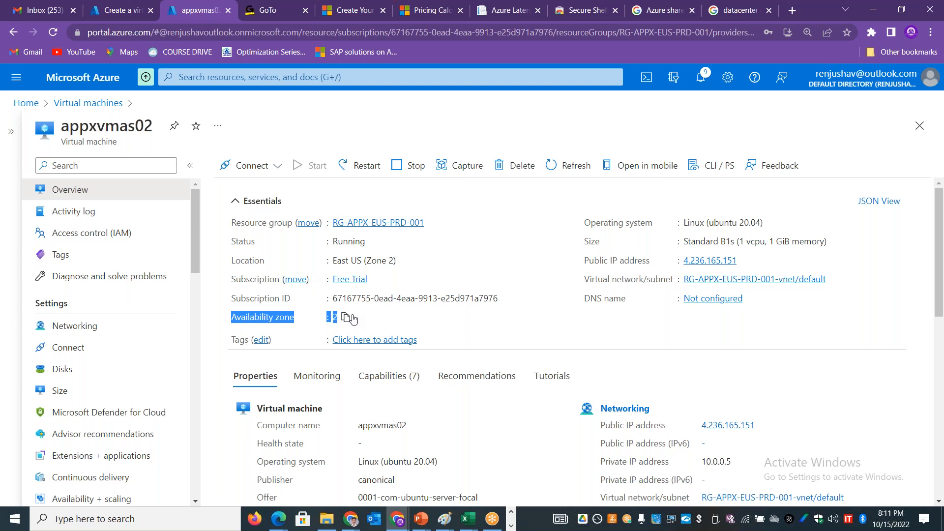
# Step: Begin creating another Azure virtual machine from the virtual machines list, using the existing resource group RG-APPX-EUS-PRD-001
pyautogui.click(75, 103)
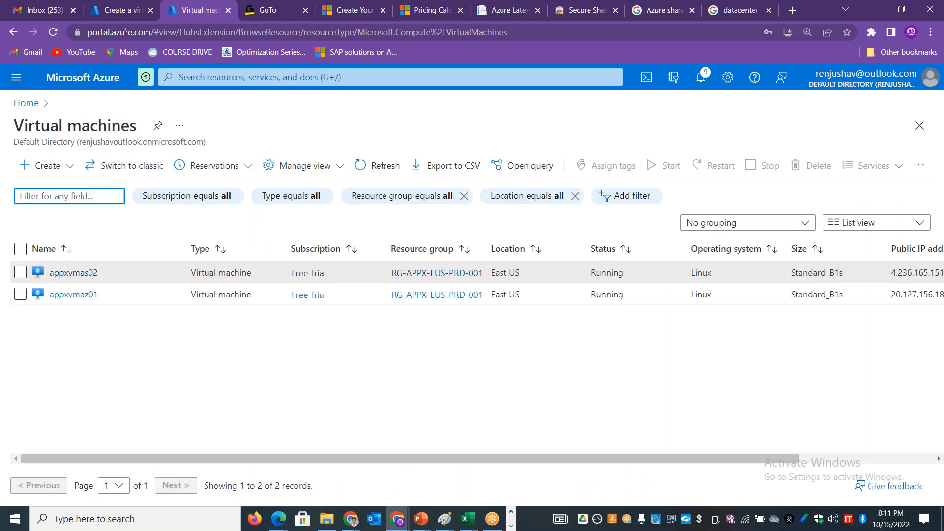
pyautogui.click(45, 165)
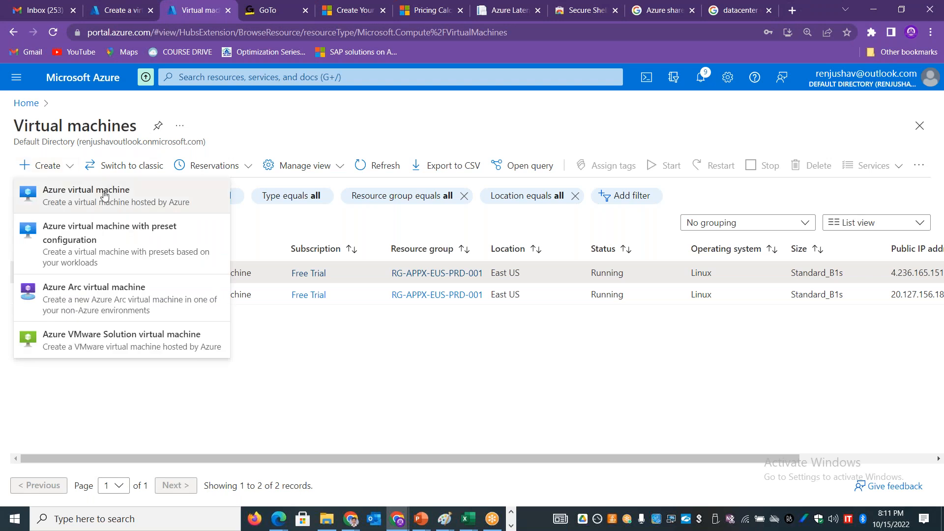
pyautogui.click(49, 194)
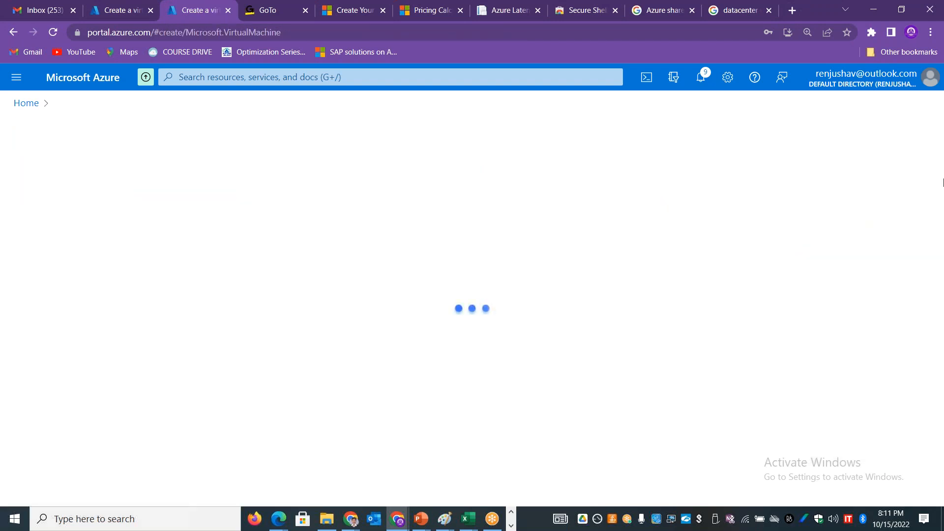
pyautogui.moveTo(937, 169); pyautogui.dragTo(879, 245)
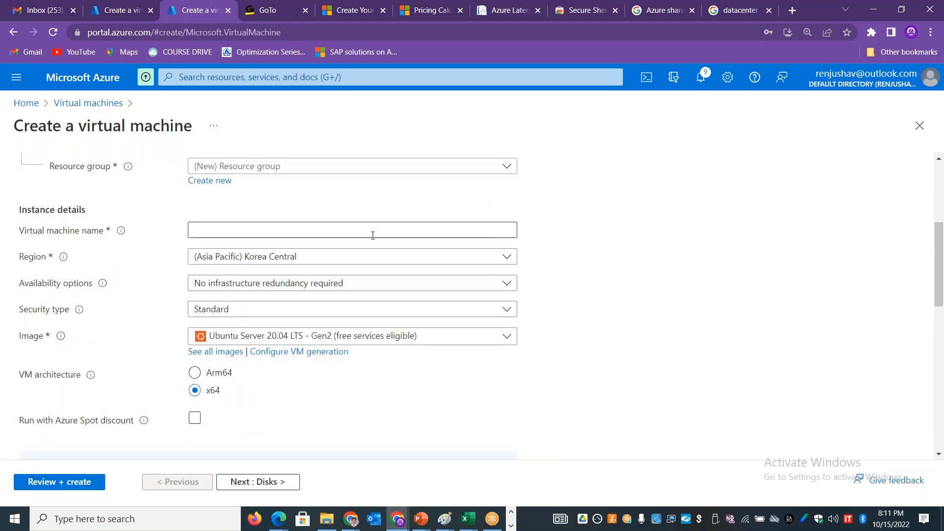
pyautogui.click(331, 168)
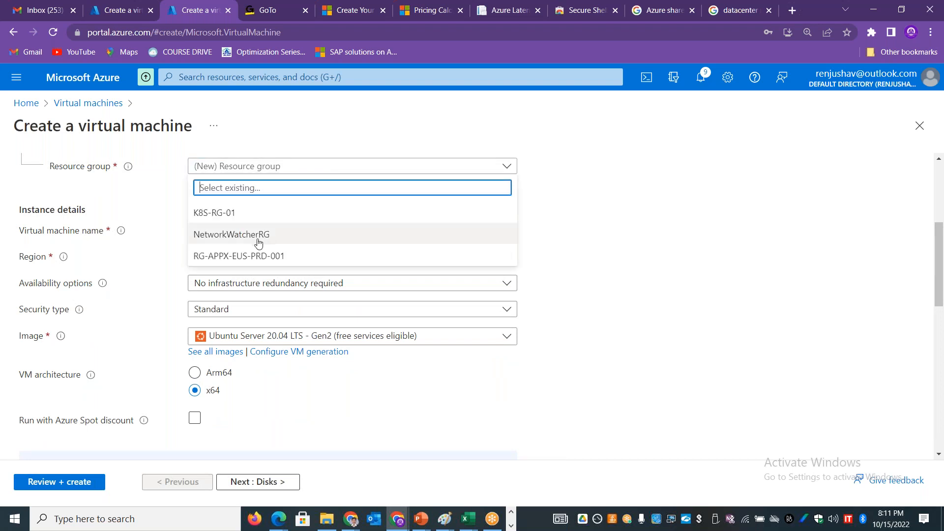
pyautogui.click(270, 256)
pyautogui.click(257, 228)
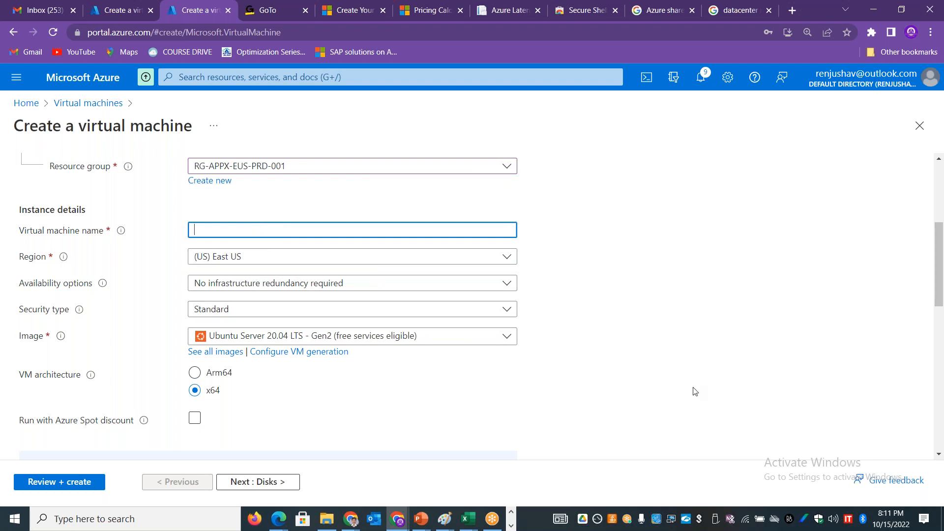
# Step: Try the Arm64 VM architecture for the new machine, and discard the creation form to return to the virtual machines list
pyautogui.moveTo(942, 295); pyautogui.dragTo(942, 320)
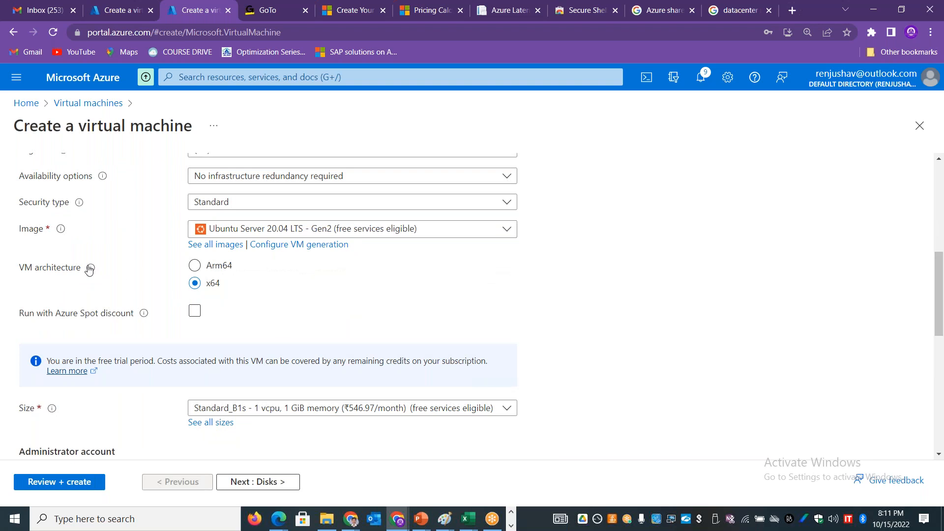
pyautogui.moveTo(89, 269)
pyautogui.click(215, 272)
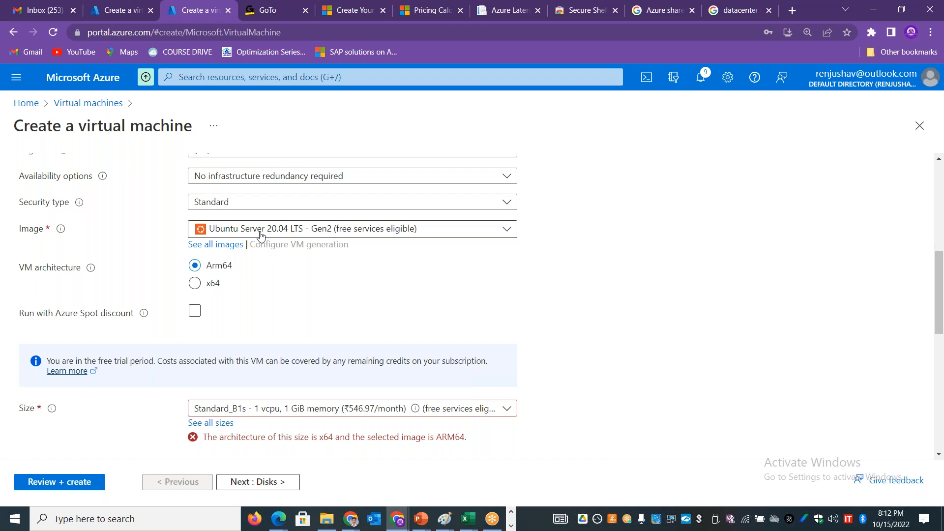
pyautogui.moveTo(942, 272); pyautogui.dragTo(943, 176)
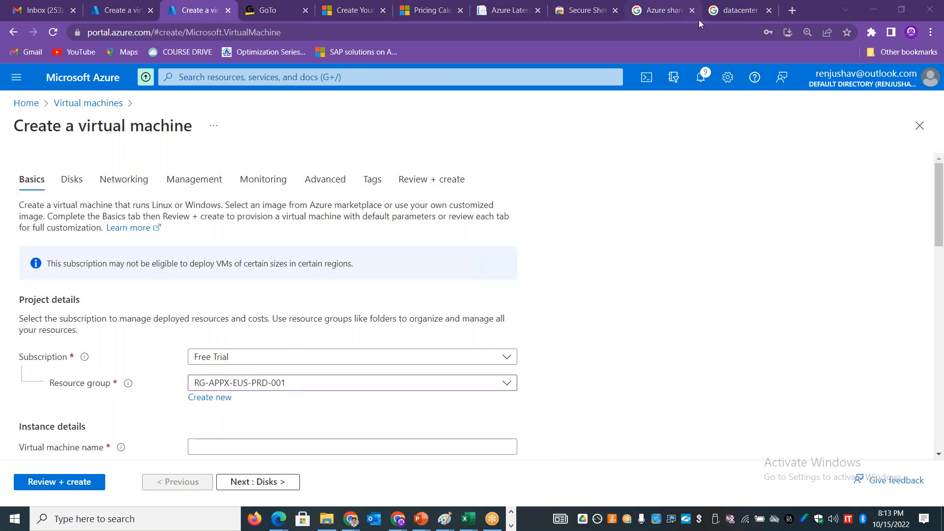
pyautogui.moveTo(699, 20)
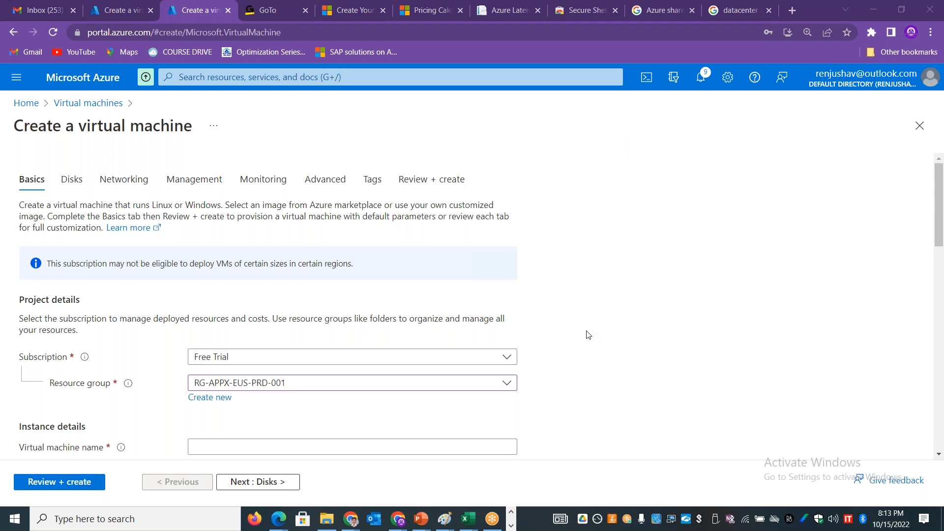
pyautogui.click(84, 109)
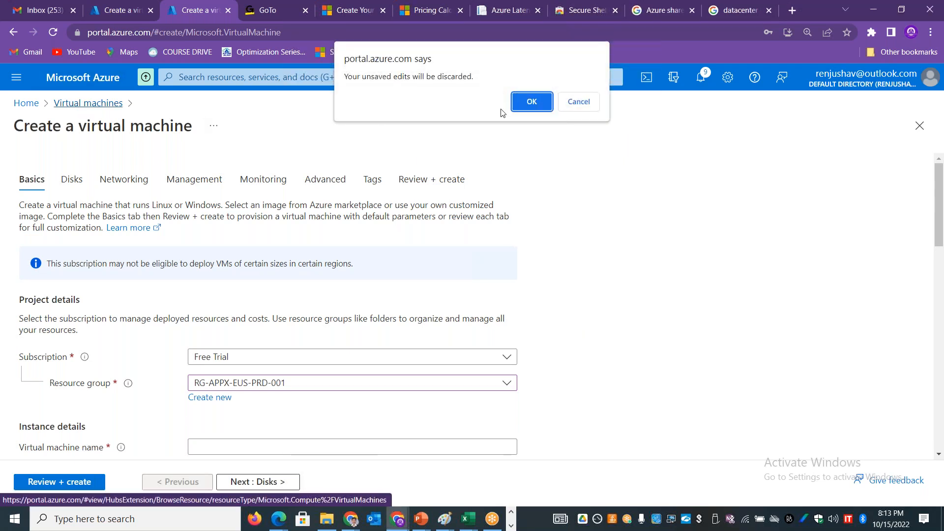
pyautogui.click(527, 104)
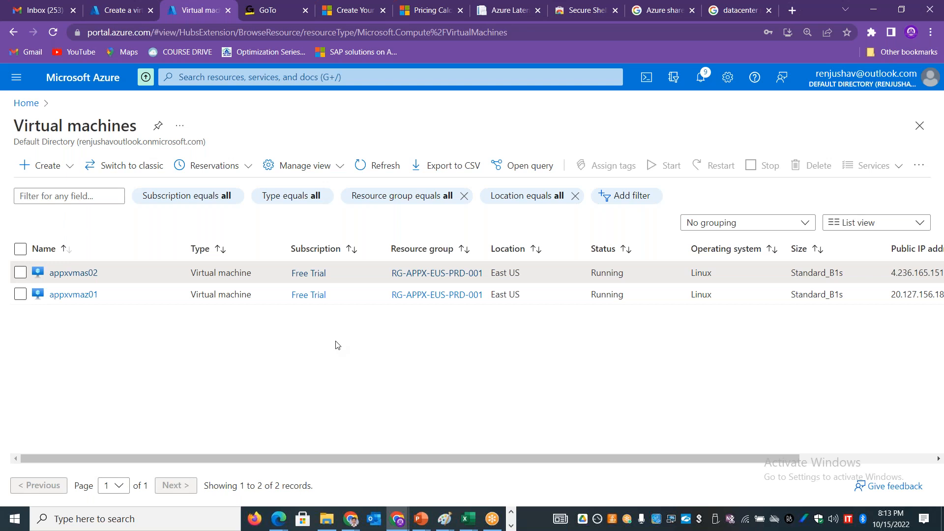
# Step: Open the virtual machine appxvmas02 and start capturing an image from it
pyautogui.click(20, 273)
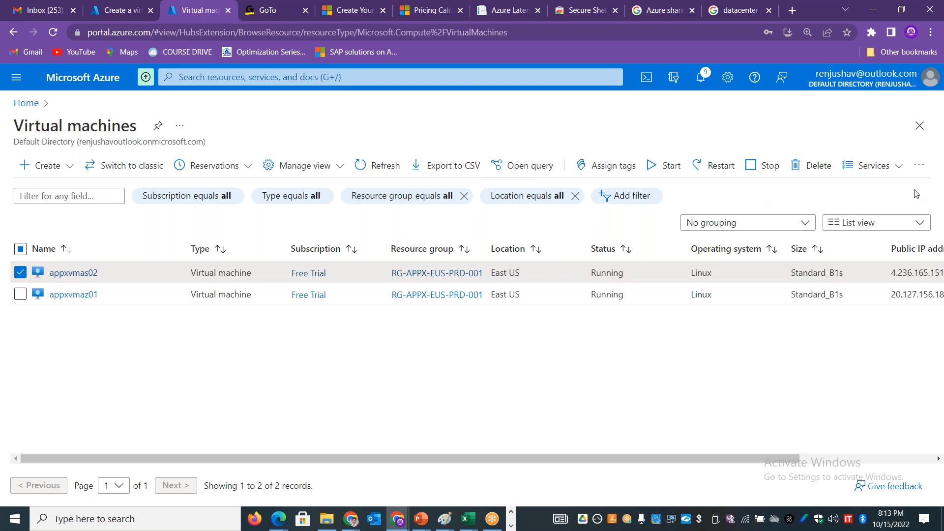
pyautogui.click(899, 169)
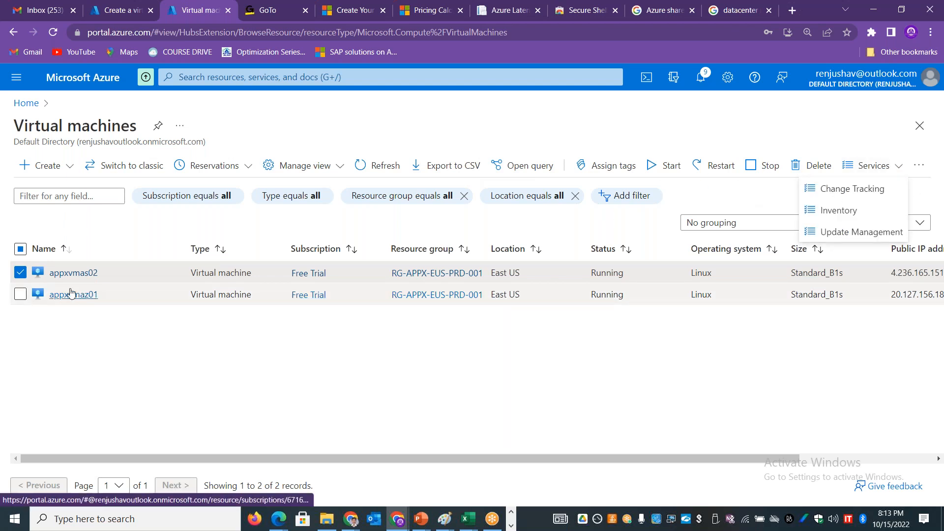
pyautogui.click(73, 273)
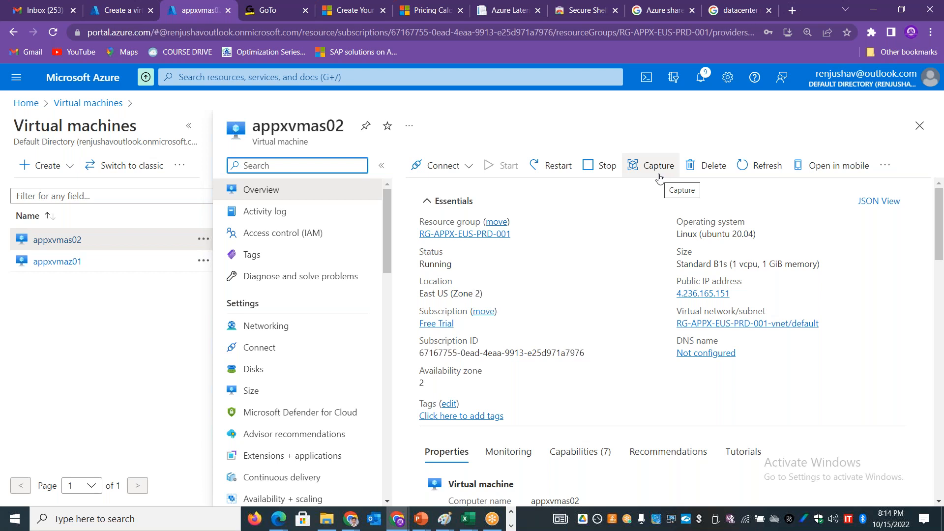
pyautogui.click(659, 178)
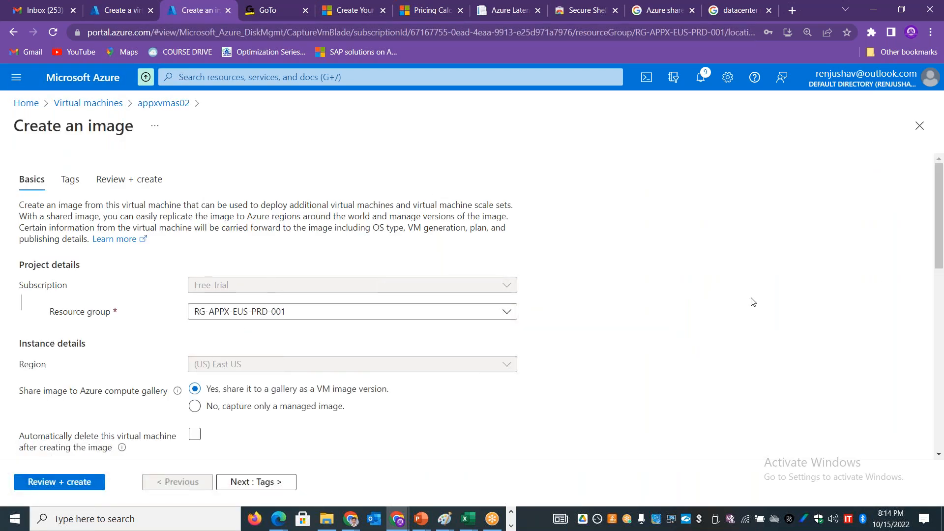
# Step: Review the image creation settings and choose to capture only a managed image instead of sharing it to a gallery
pyautogui.moveTo(940, 241); pyautogui.dragTo(940, 393)
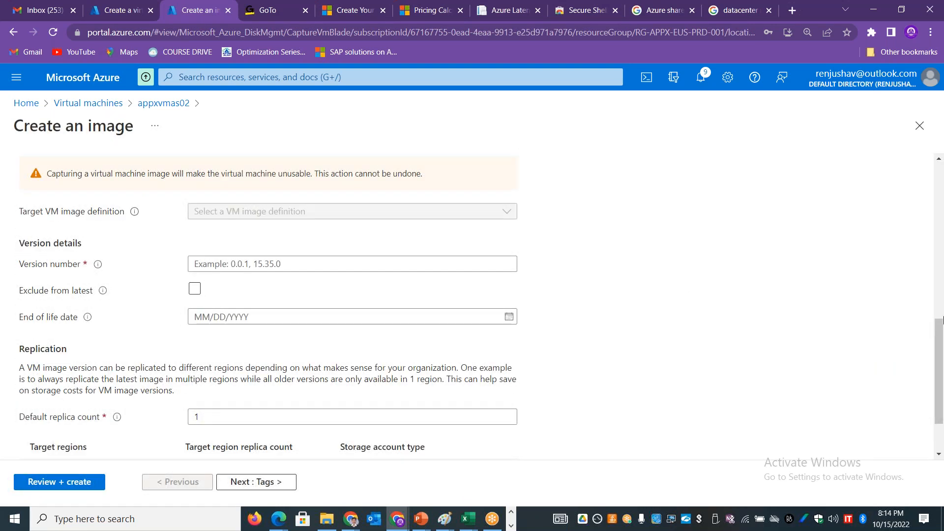
pyautogui.click(940, 275)
pyautogui.moveTo(940, 275); pyautogui.dragTo(929, 217)
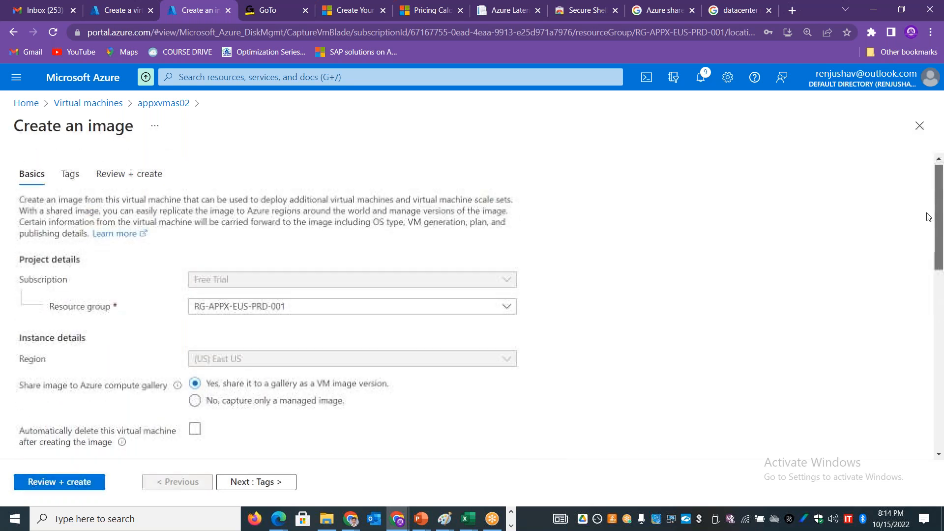
pyautogui.scroll(-5, 928, 216)
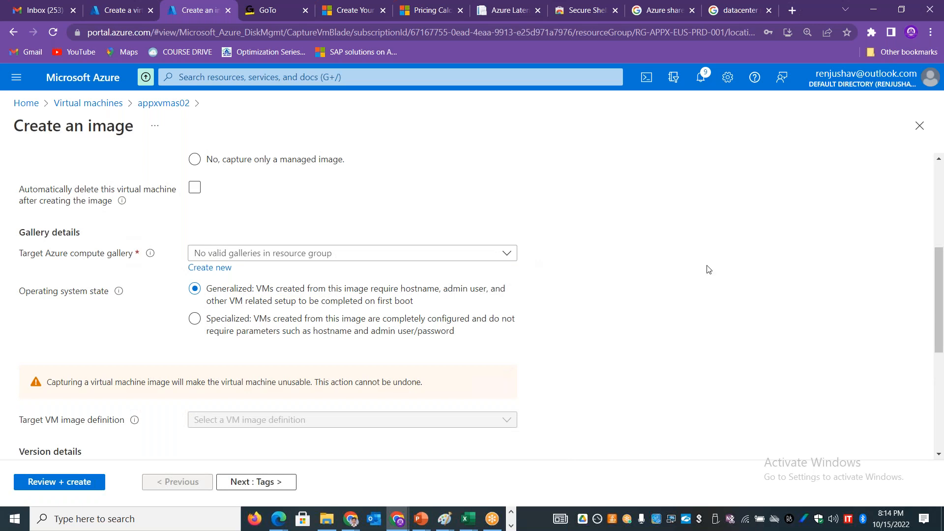
pyautogui.scroll(3, 940, 249)
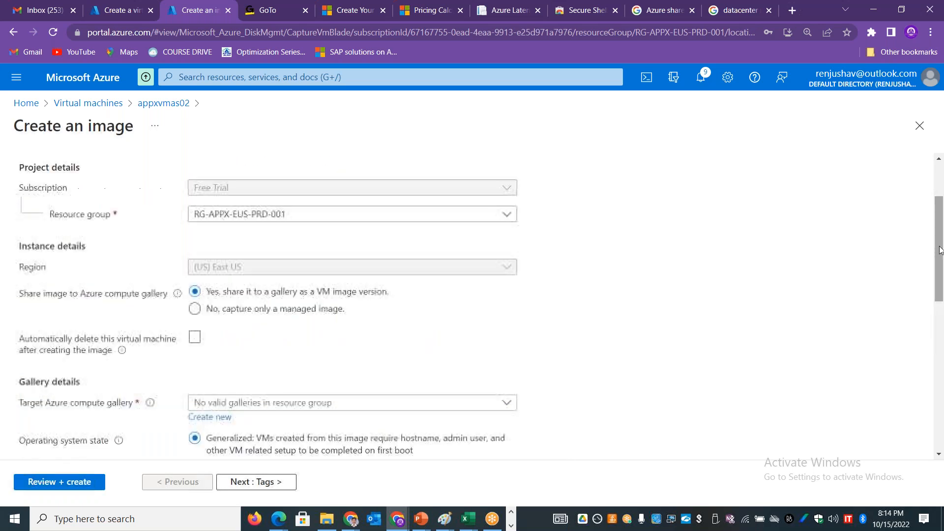
pyautogui.click(280, 309)
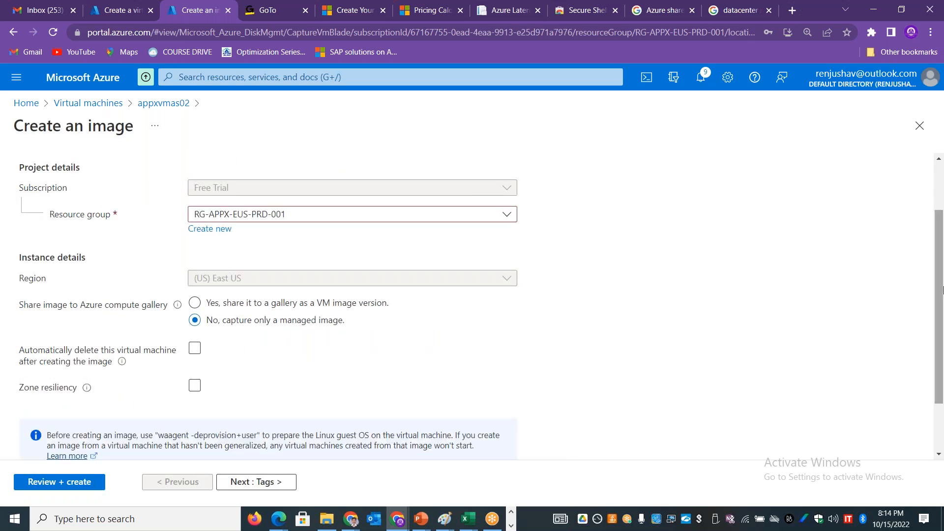
# Step: Keep the suggested image name, validate the settings and create the managed image of appxvmas02
pyautogui.scroll(-3, 943, 344)
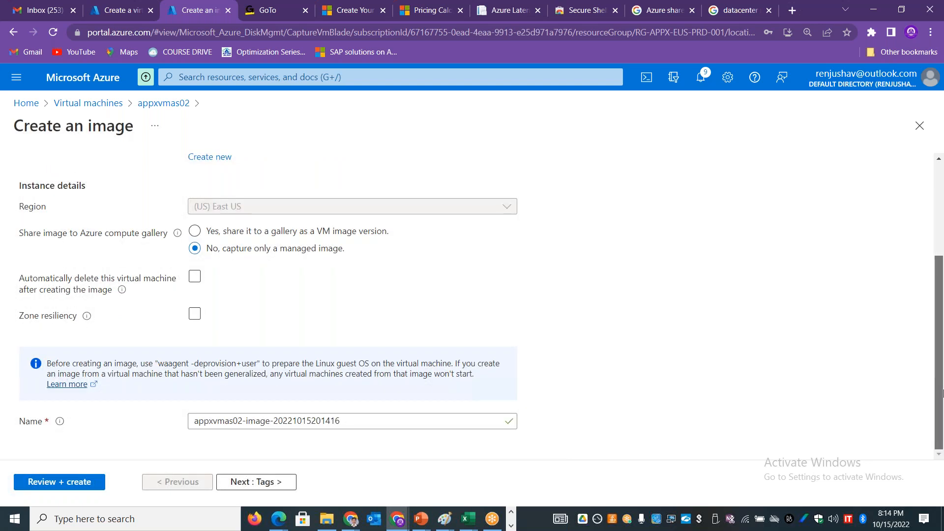
pyautogui.click(362, 427)
pyautogui.moveTo(233, 421); pyautogui.dragTo(177, 424)
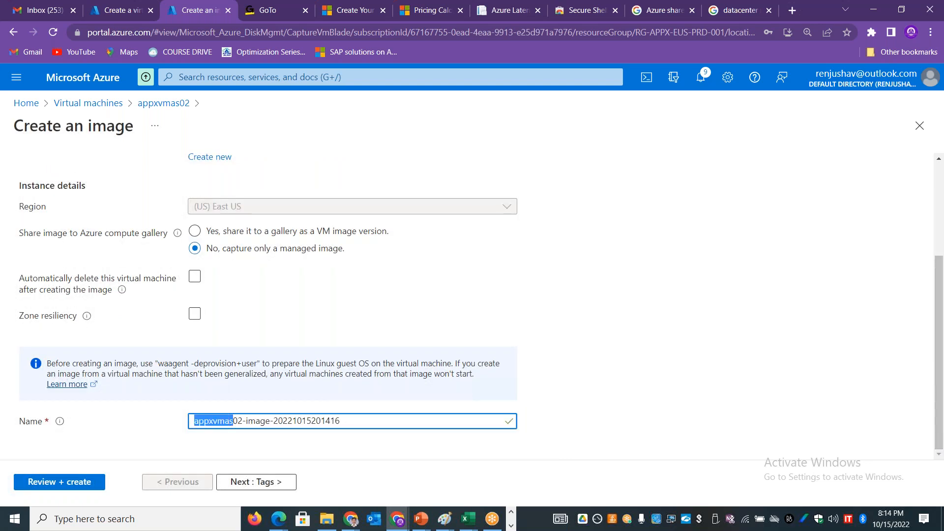
pyautogui.click(46, 484)
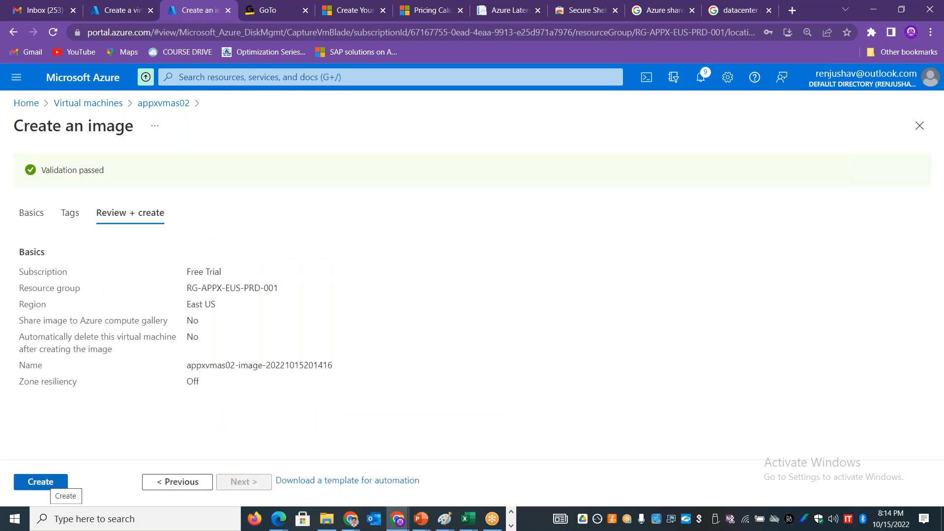
pyautogui.click(50, 486)
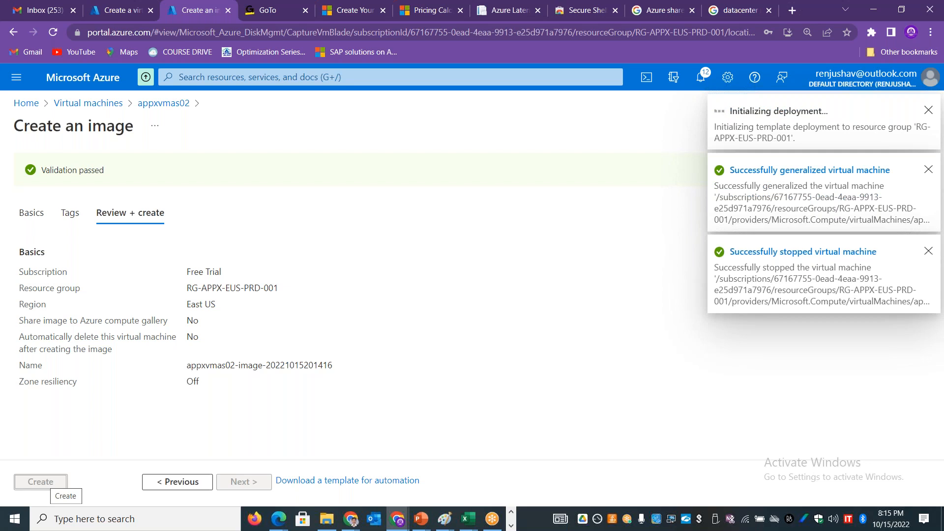
# Step: Search for "Image" in the other Azure portal browser tab and open the Images service, discarding the unsaved virtual machine form
pyautogui.click(115, 10)
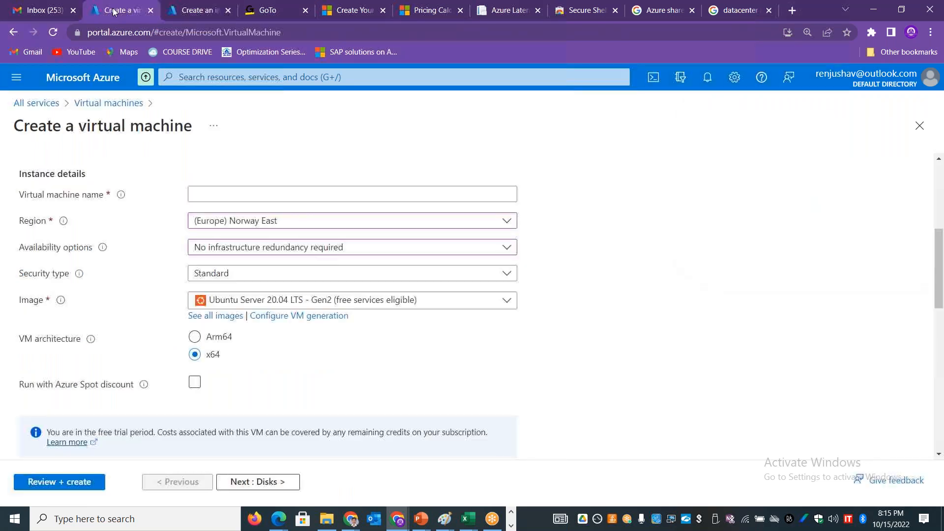
pyautogui.click(218, 80)
pyautogui.write('Image')
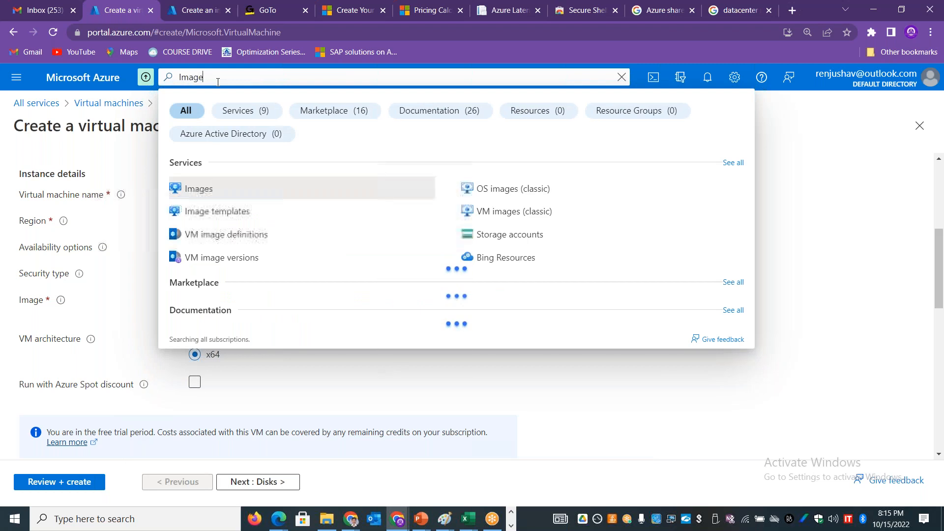
pyautogui.click(212, 190)
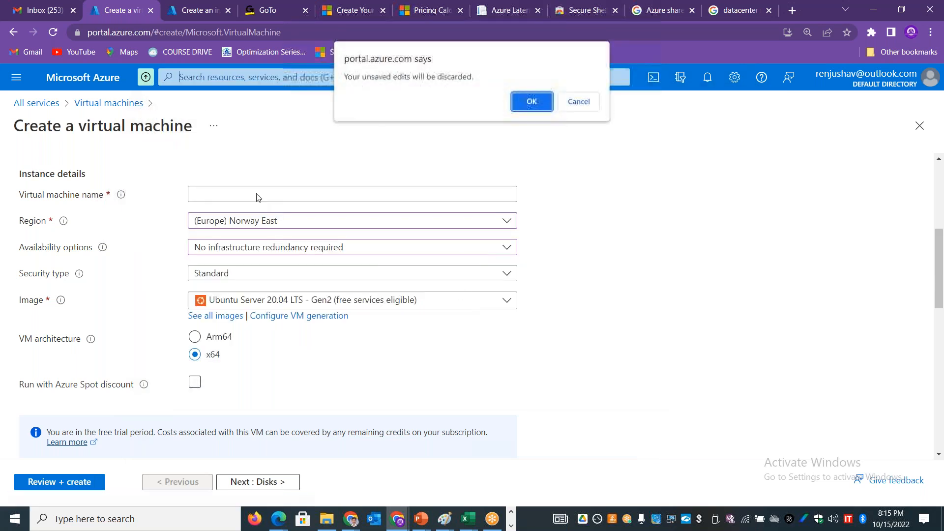
pyautogui.click(533, 102)
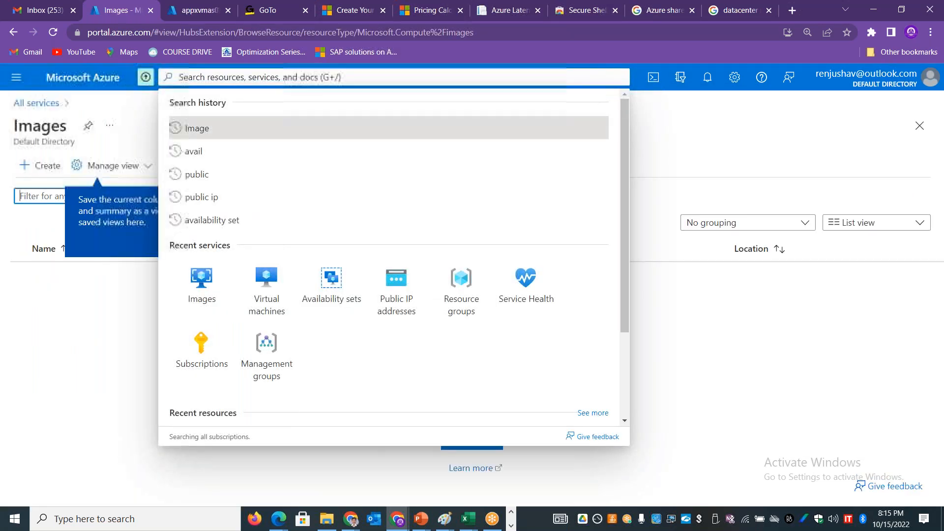
# Step: Switch to the AZURE-WEEK2-COMPUTE workbook in Excel and enter "OS" and "Apps" in cells C57 and C58
pyautogui.click(739, 372)
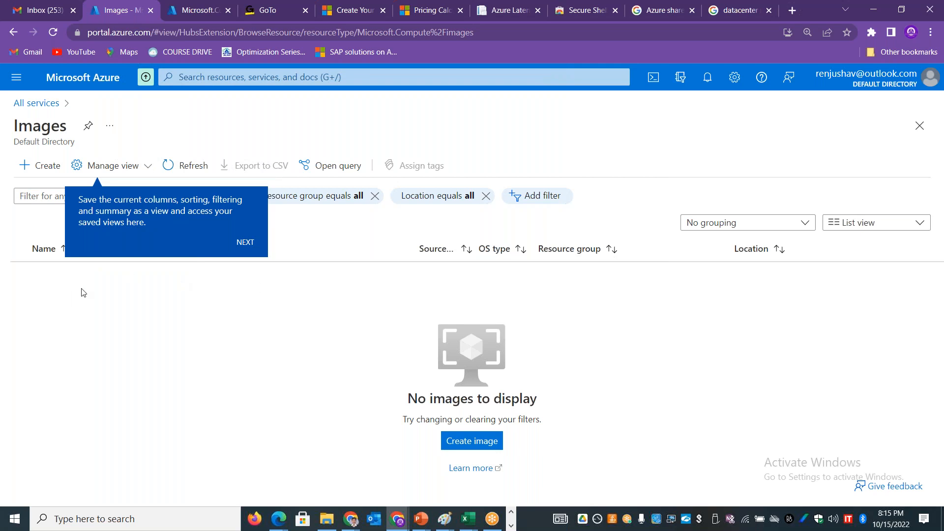
pyautogui.hotkey('alt', 'Tab')
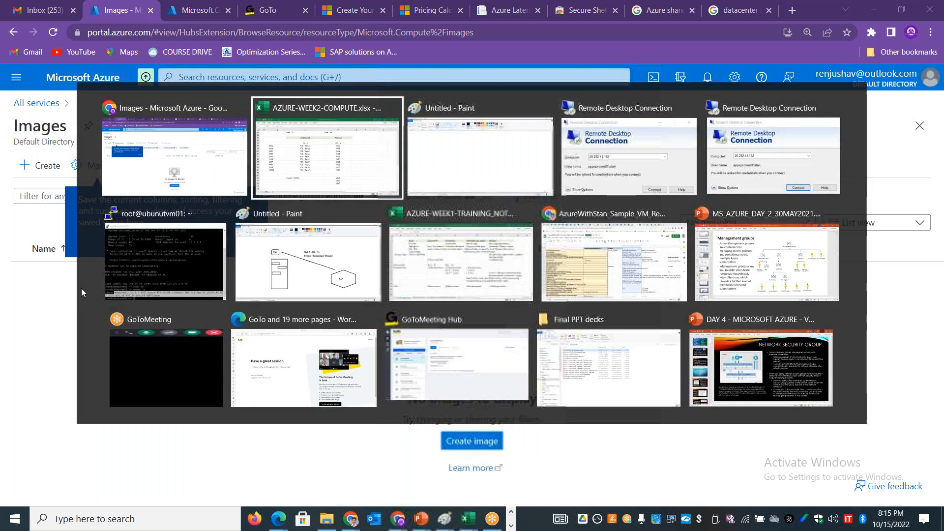
pyautogui.click(241, 449)
pyautogui.press('Down')
pyautogui.press('Down')
pyautogui.press('Down')
pyautogui.press('Down')
pyautogui.write('OS')
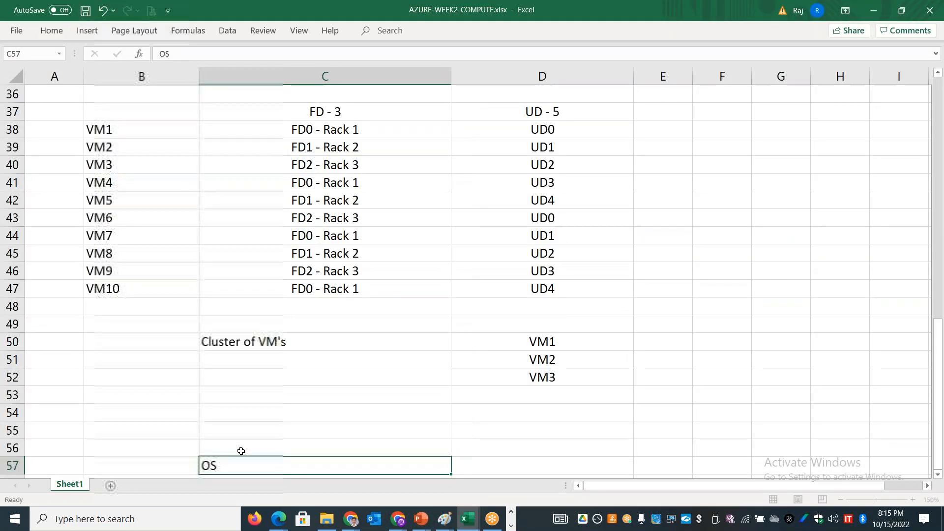
pyautogui.press('Return')
pyautogui.write('Apps')
pyautogui.press('Return')
# Step: Enter "Code, scripts, binaries" in cell C59 as the third component of the list
pyautogui.write('Co')
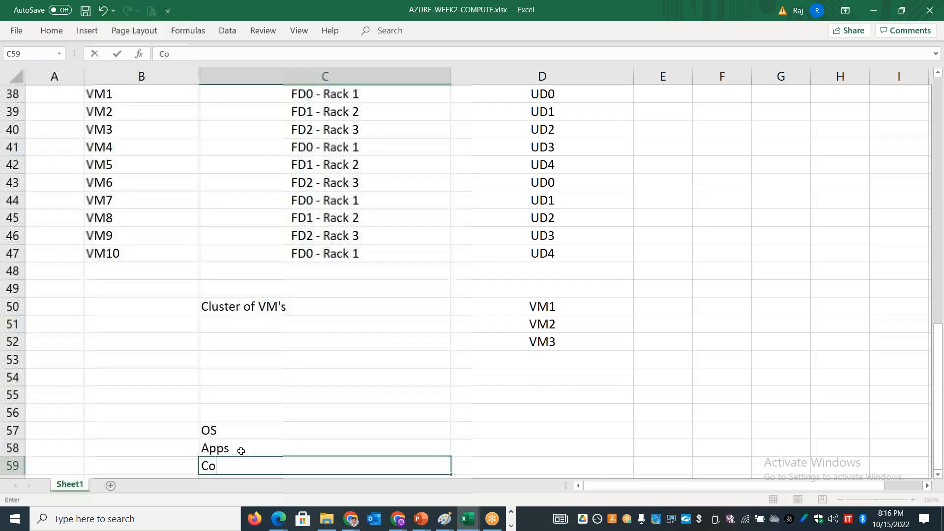
pyautogui.write('de, scripts,')
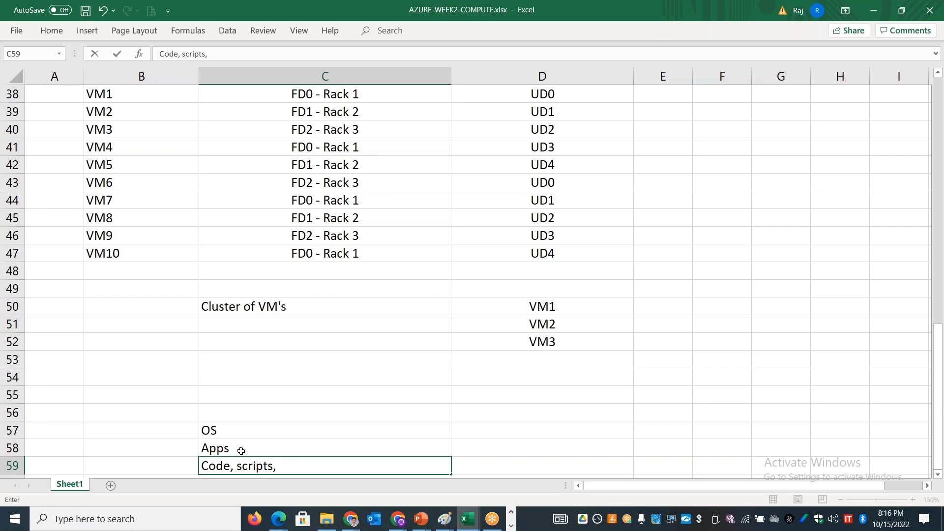
pyautogui.write(' binaries')
# Step: Merge and center cells B57:B59 beside the component list and label the merged cell "Image"
pyautogui.moveTo(166, 426); pyautogui.dragTo(167, 465)
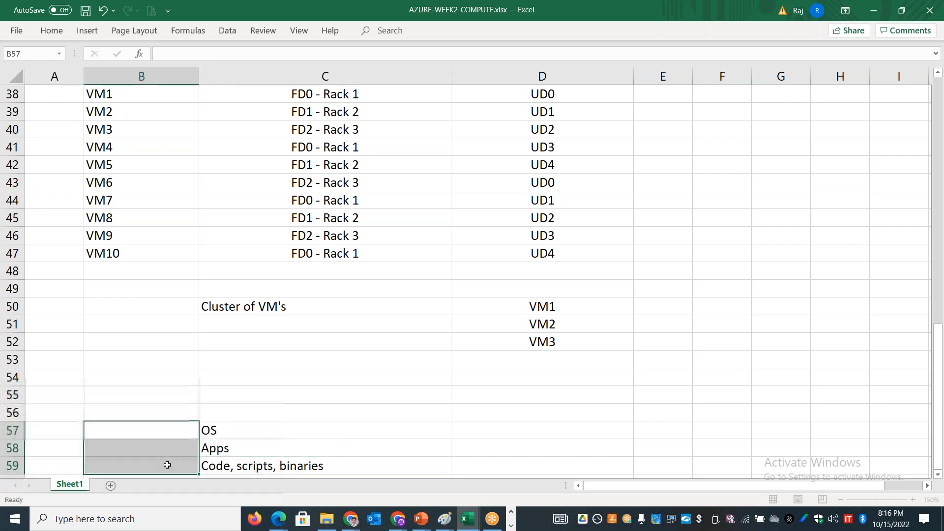
pyautogui.click(52, 31)
pyautogui.click(327, 78)
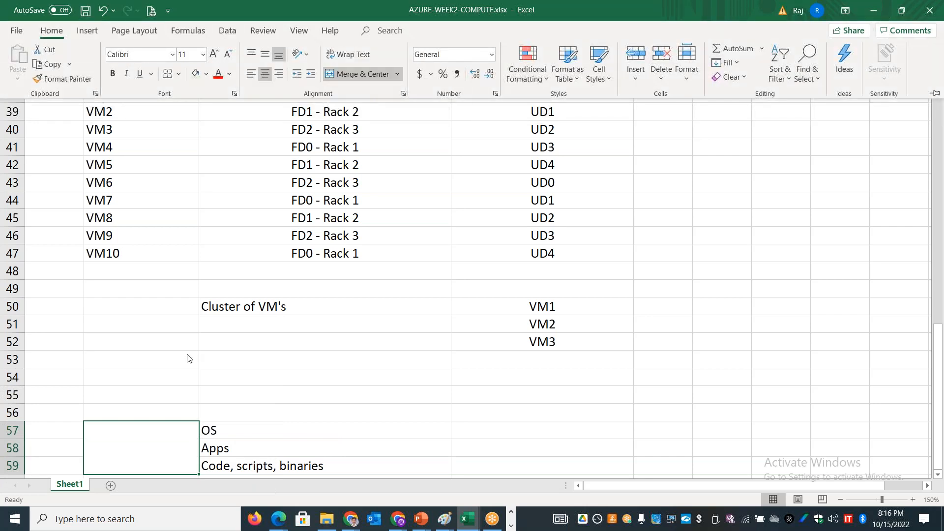
pyautogui.doubleClick(122, 433)
pyautogui.write('Image')
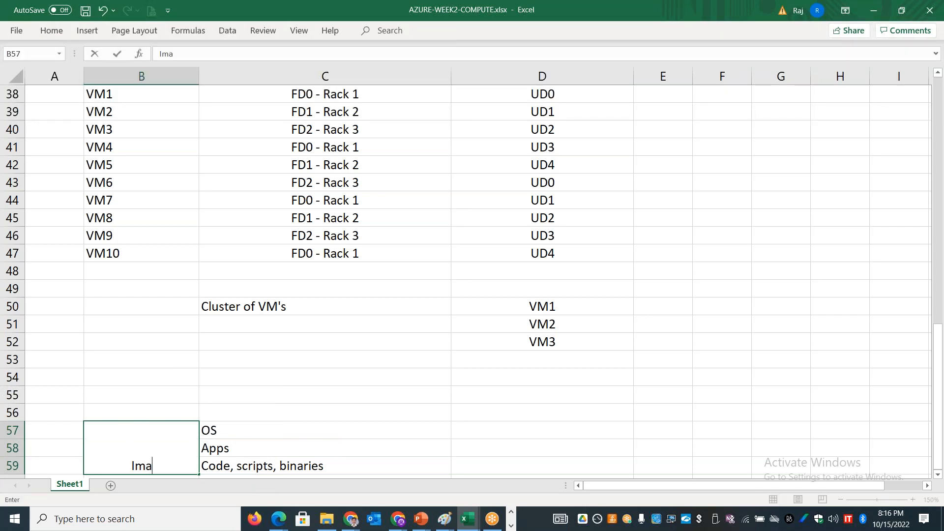
pyautogui.click(405, 476)
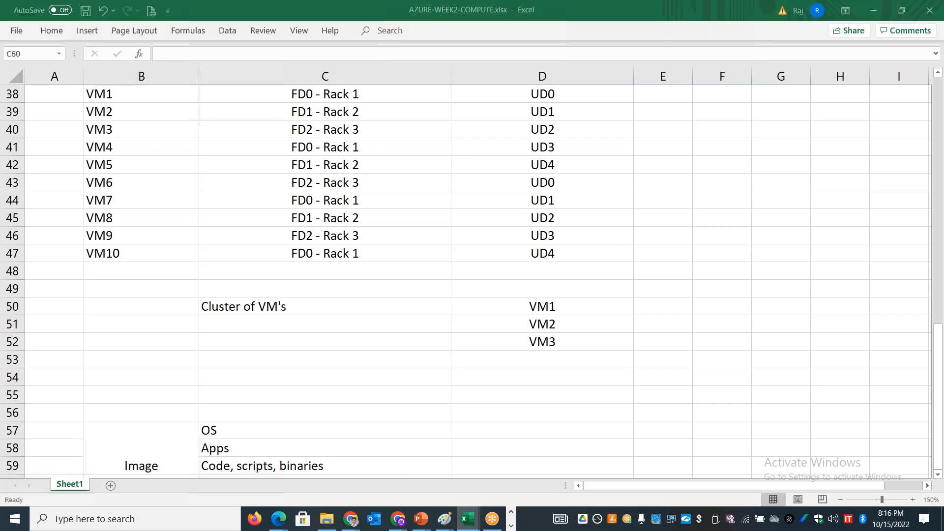
# Step: Switch back to the Azure portal, refresh the Images list and open the image captured from appxvmas02
pyautogui.hotkey('alt', 'Tab')
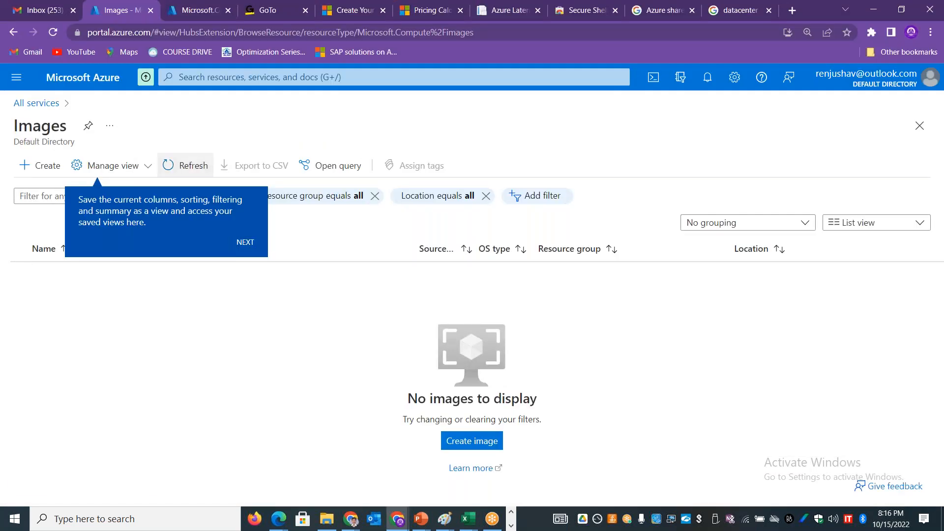
pyautogui.click(198, 160)
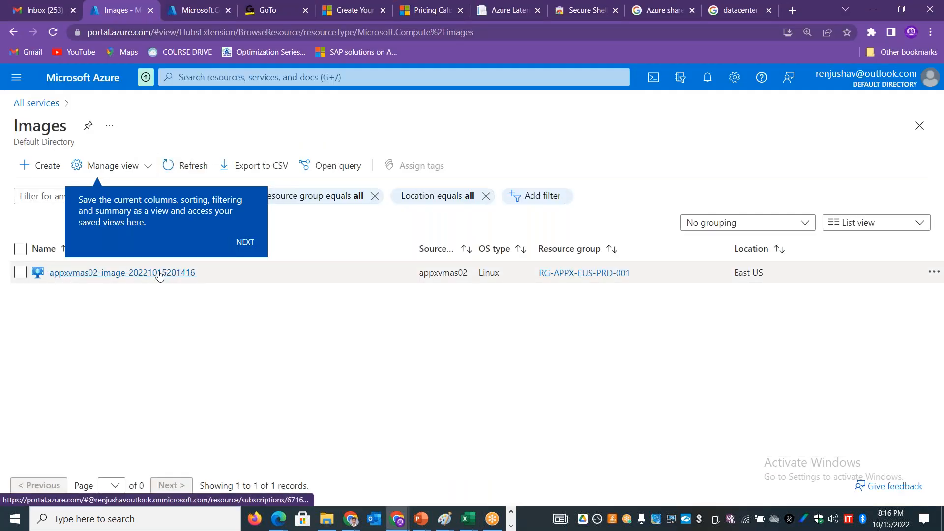
pyautogui.click(38, 277)
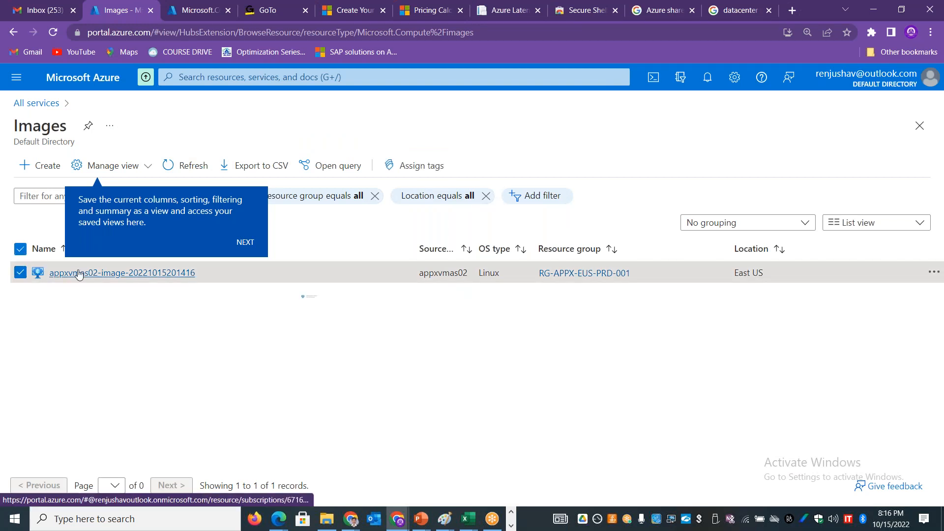
pyautogui.click(158, 273)
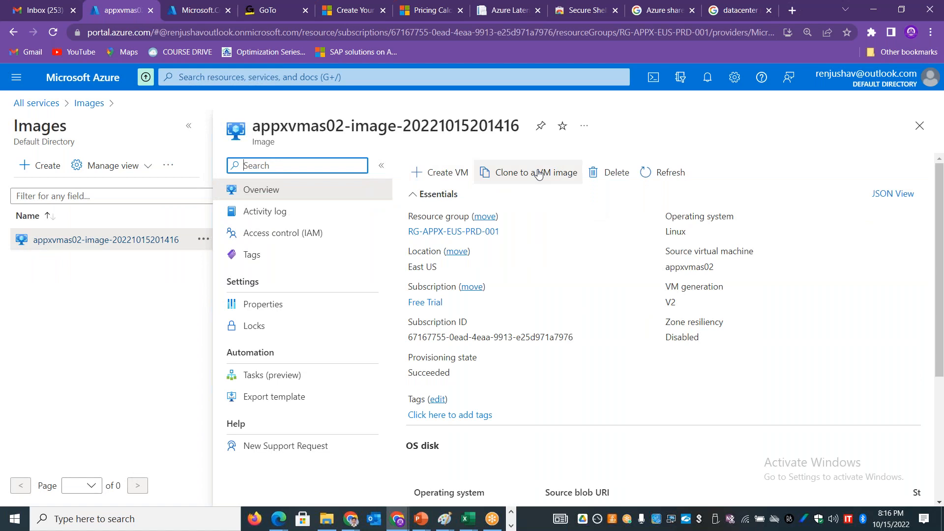
# Step: Start creating a virtual machine from the captured image and display its availability options
pyautogui.click(439, 173)
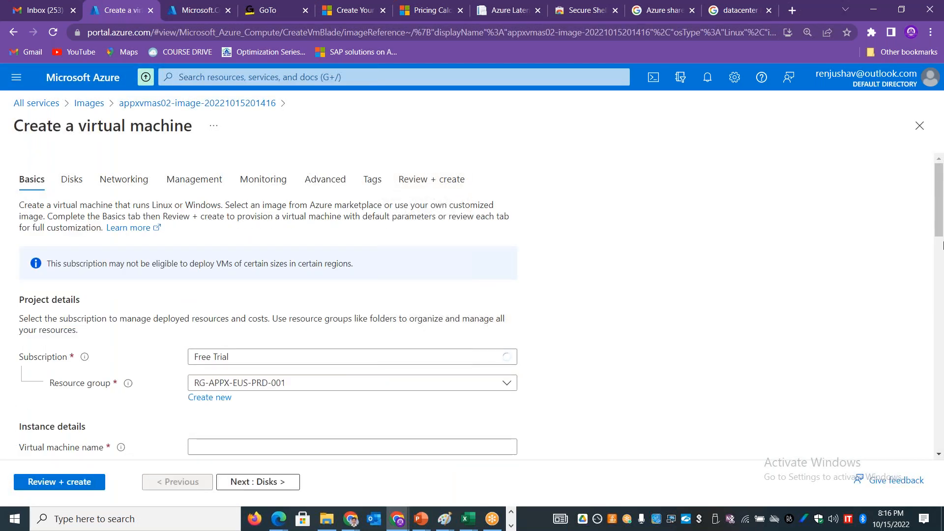
pyautogui.scroll(-5, 943, 220)
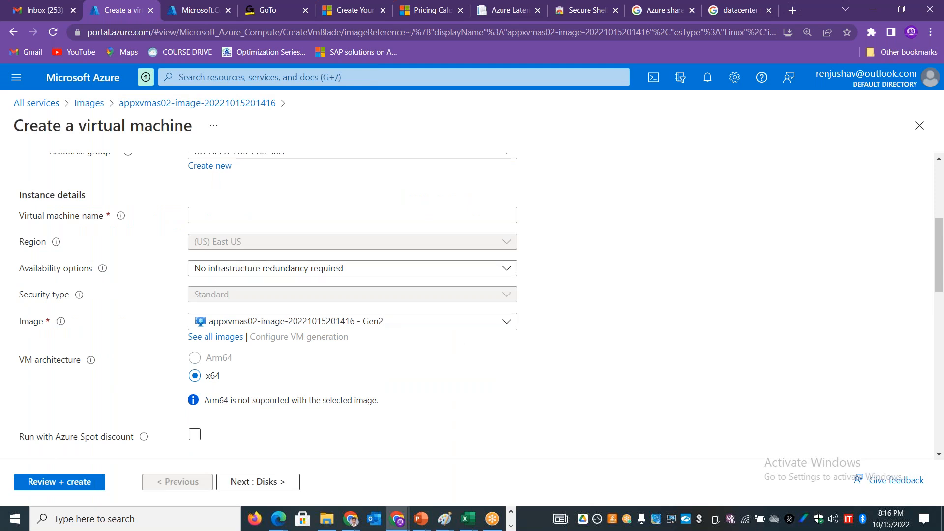
pyautogui.click(338, 274)
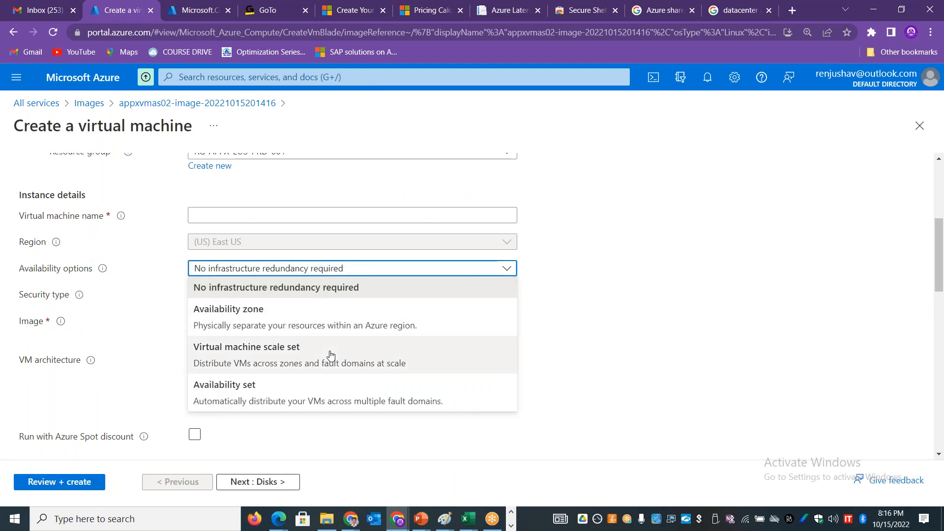
# Step: Switch to the Excel workbook and go to the empty cell B63 below the Image notes
pyautogui.hotkey('alt', 'Tab')
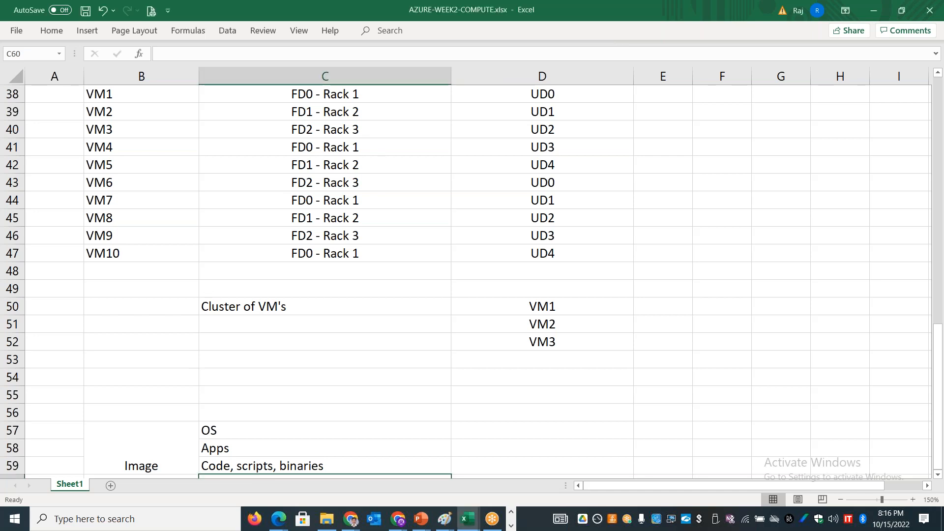
pyautogui.click(147, 382)
pyautogui.press('Down')
pyautogui.press('Down')
pyautogui.press('Down')
pyautogui.press('Down')
pyautogui.press('Down')
pyautogui.press('Down')
pyautogui.press('Down')
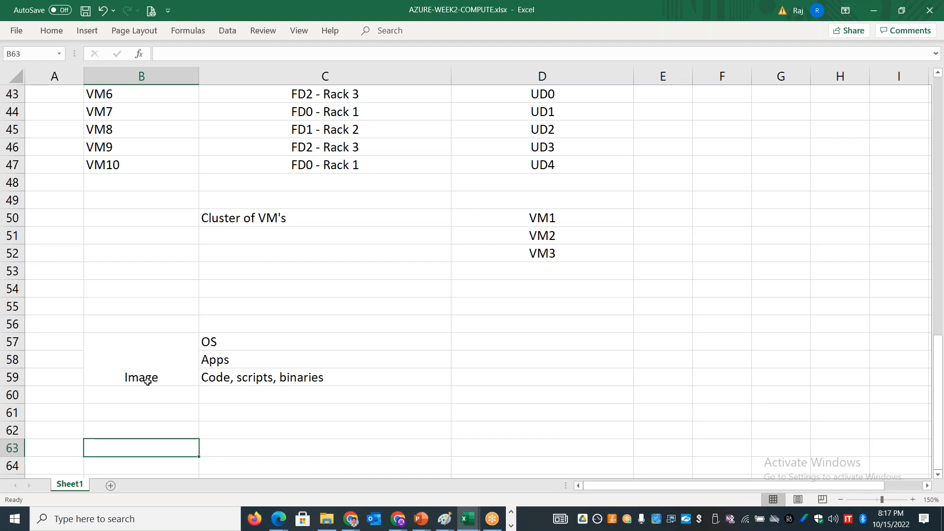
pyautogui.click(716, 82)
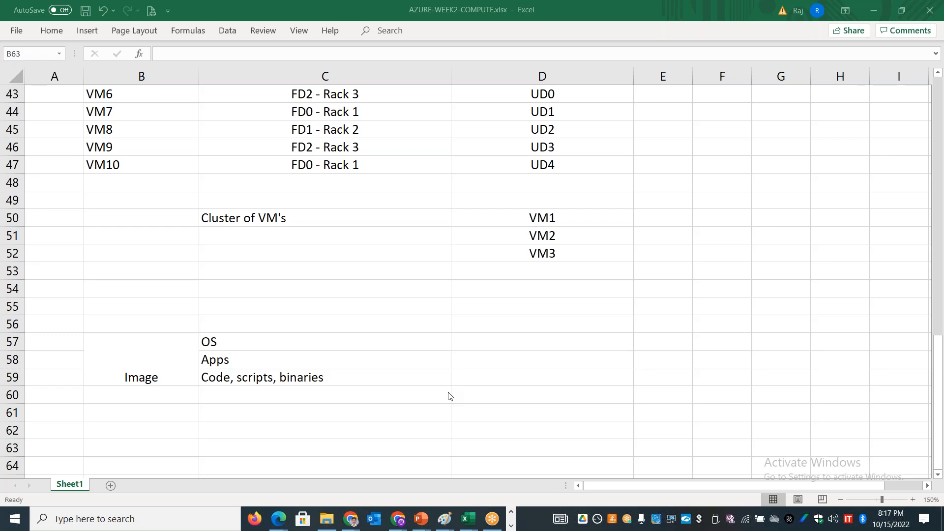
# Step: Add a new worksheet to the workbook and rename it "VM Availability"
pyautogui.click(110, 486)
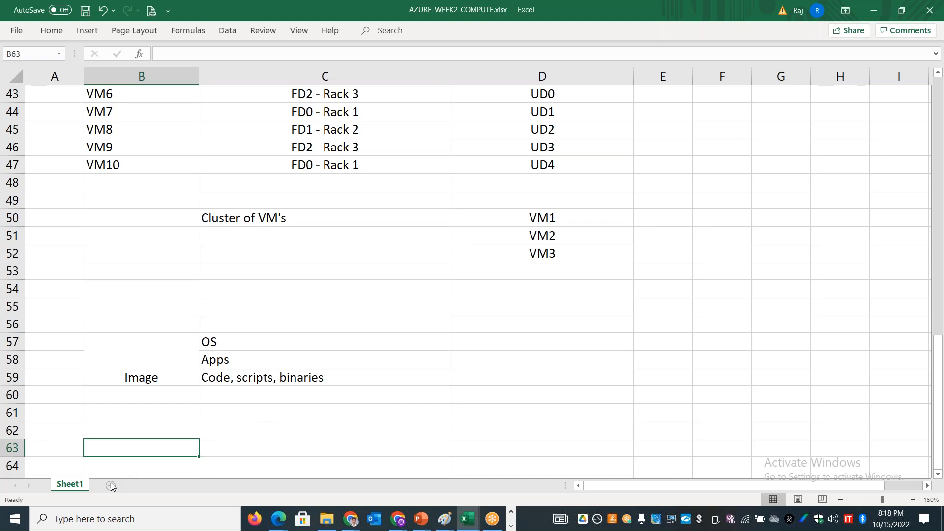
pyautogui.click(111, 486)
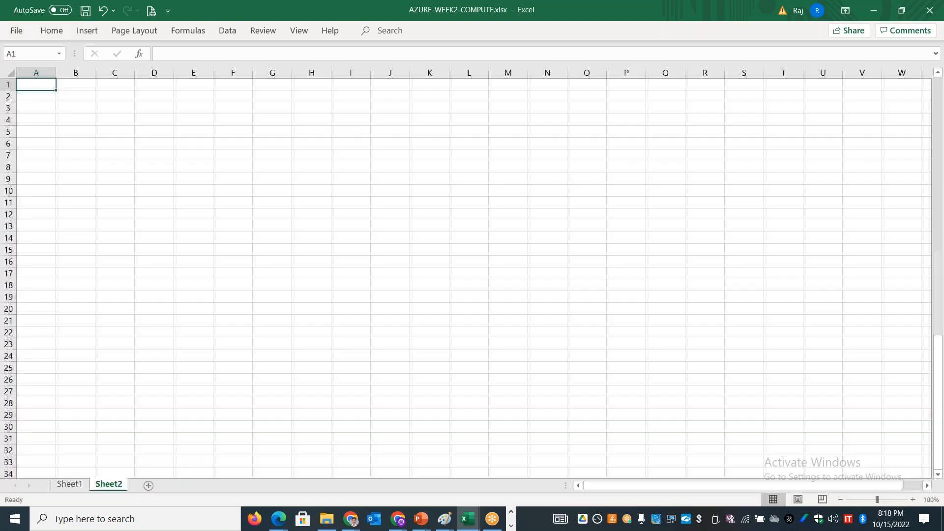
pyautogui.doubleClick(109, 484)
pyautogui.write('VM Availability')
# Step: Enter "Availability Sets" in cell B1 and insert an empty row above it
pyautogui.click(78, 84)
pyautogui.write('Availability')
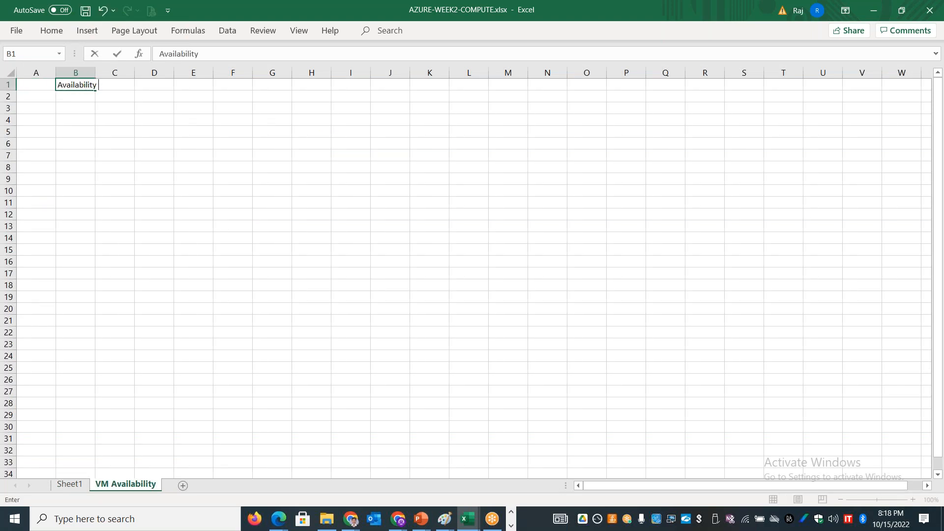
pyautogui.write(' Sets')
pyautogui.click(8, 85)
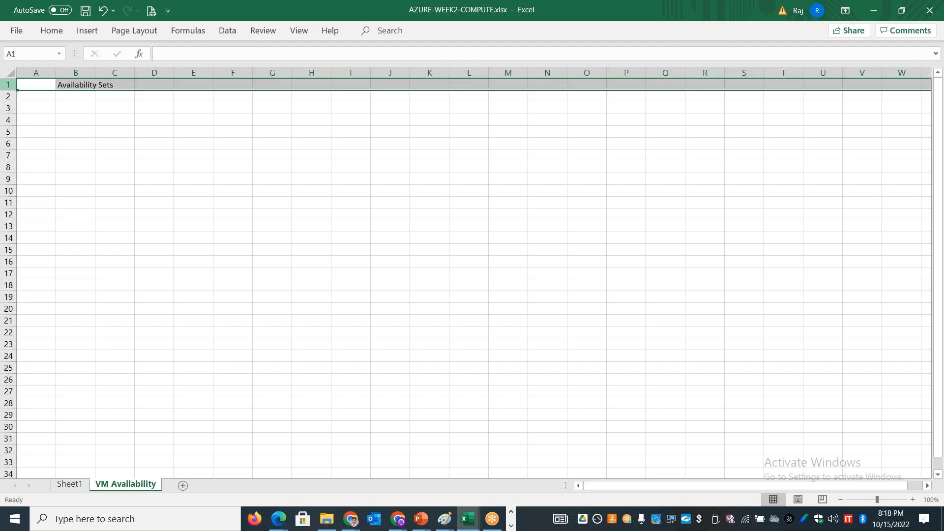
pyautogui.rightClick(8, 86)
pyautogui.click(39, 189)
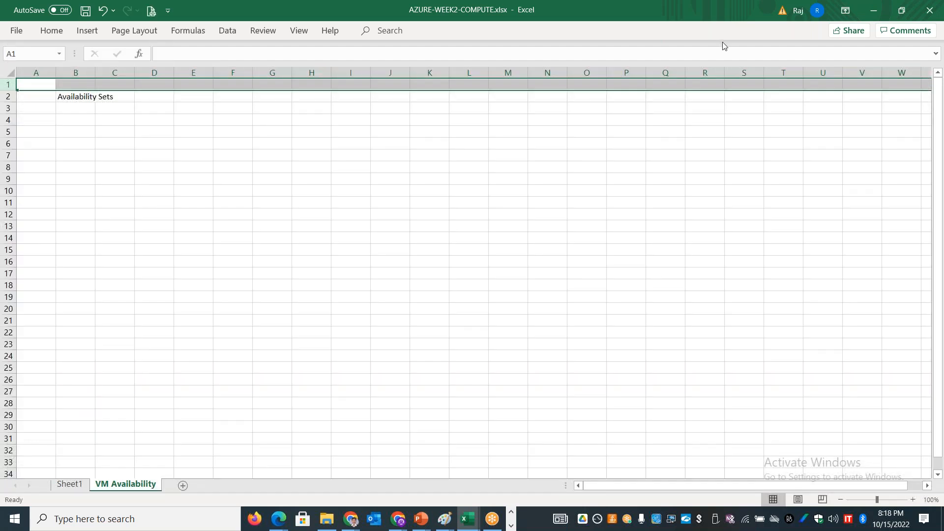
# Step: Widen column B to roughly two and a half times its width and make column A moderately wider
pyautogui.click(913, 499)
pyautogui.click(914, 500)
pyautogui.click(913, 499)
pyautogui.click(914, 499)
pyautogui.click(914, 500)
pyautogui.click(914, 500)
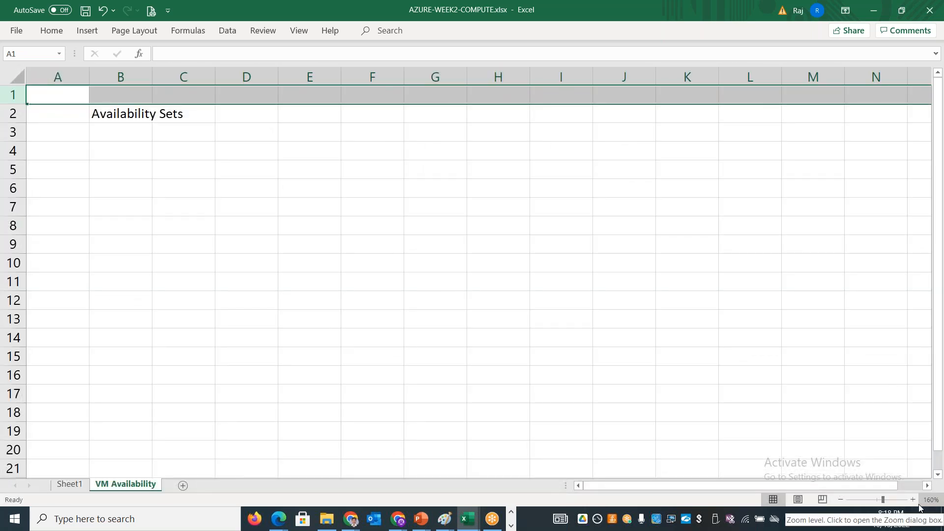
pyautogui.click(914, 500)
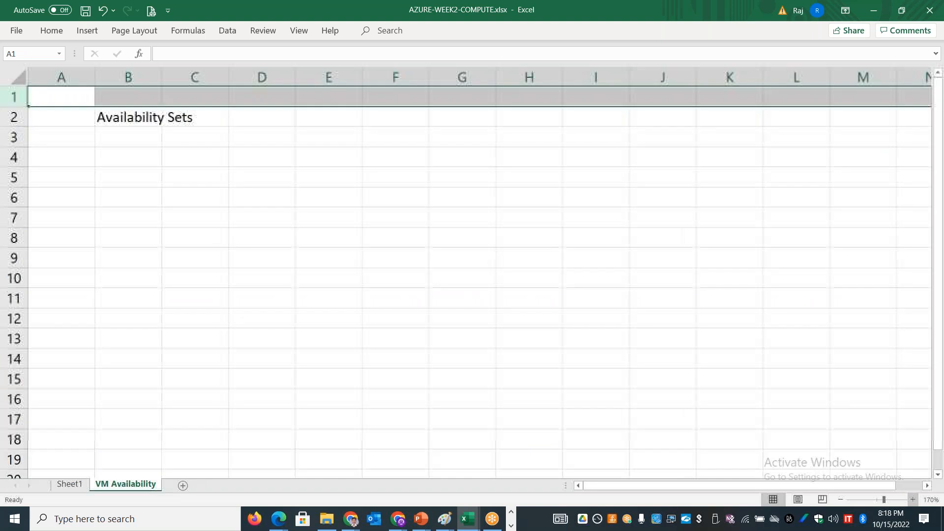
pyautogui.click(89, 181)
pyautogui.moveTo(162, 77); pyautogui.dragTo(269, 85)
pyautogui.moveTo(95, 75); pyautogui.dragTo(134, 72)
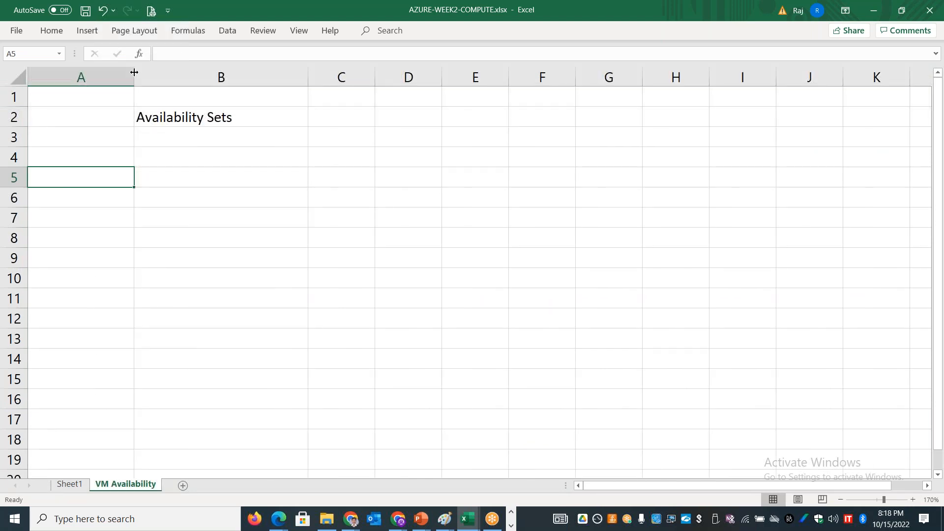
# Step: Enter the label "Single VM" in cell A1
pyautogui.click(75, 104)
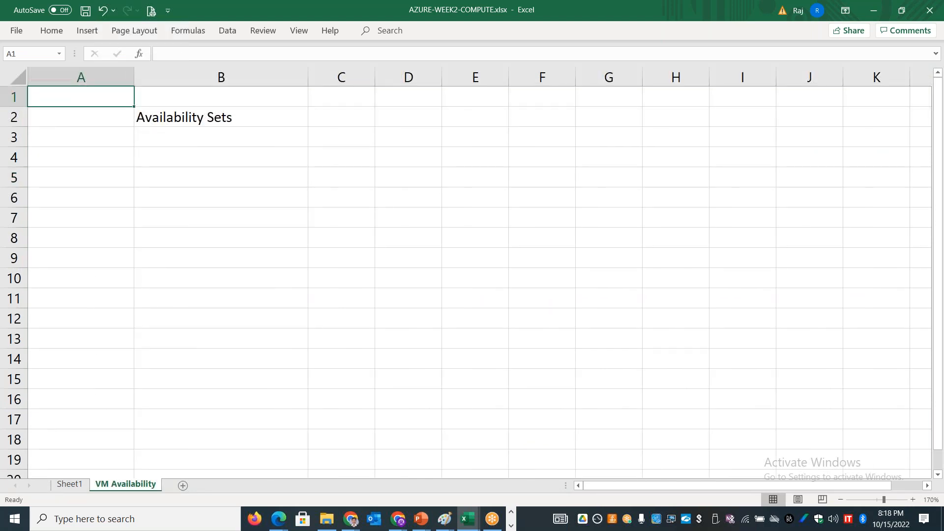
pyautogui.write('Sin')
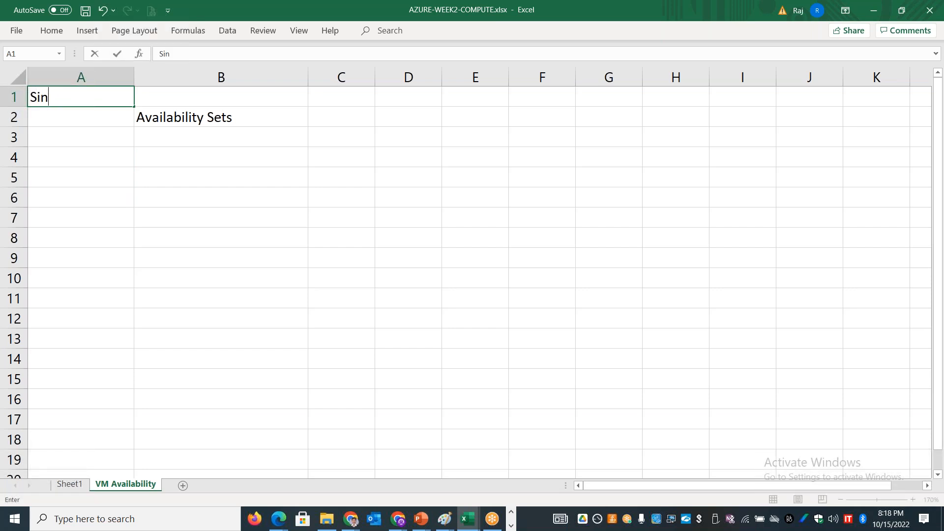
pyautogui.write('gle VM')
pyautogui.press('Tab')
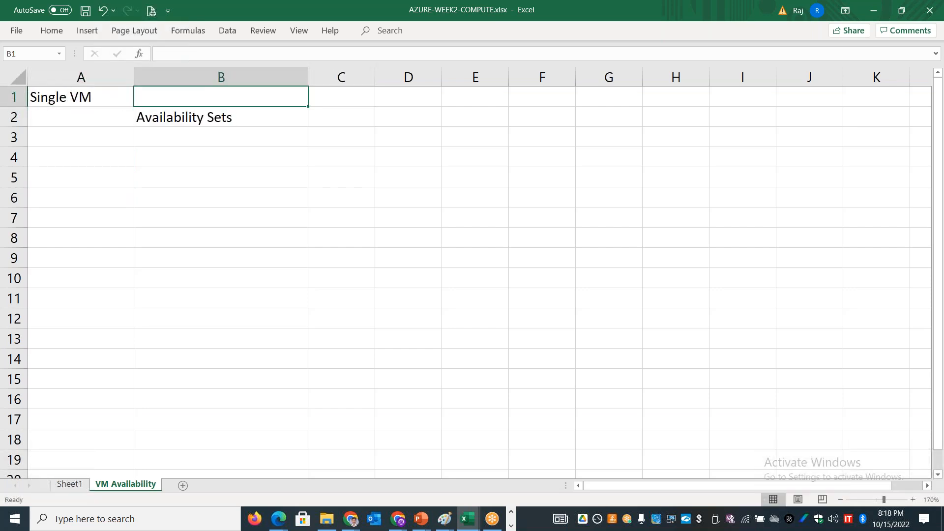
# Step: Merge and center cells B1:F1 beside the "Single VM" label
pyautogui.hotkey('shift', 'Right')
pyautogui.hotkey('shift', 'Right')
pyautogui.hotkey('shift', 'Right')
pyautogui.hotkey('shift', 'Right')
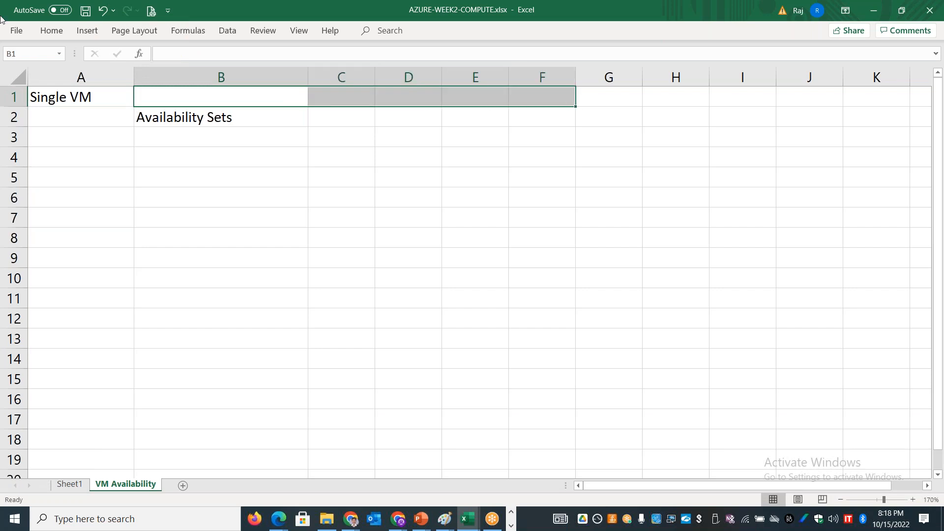
pyautogui.click(52, 30)
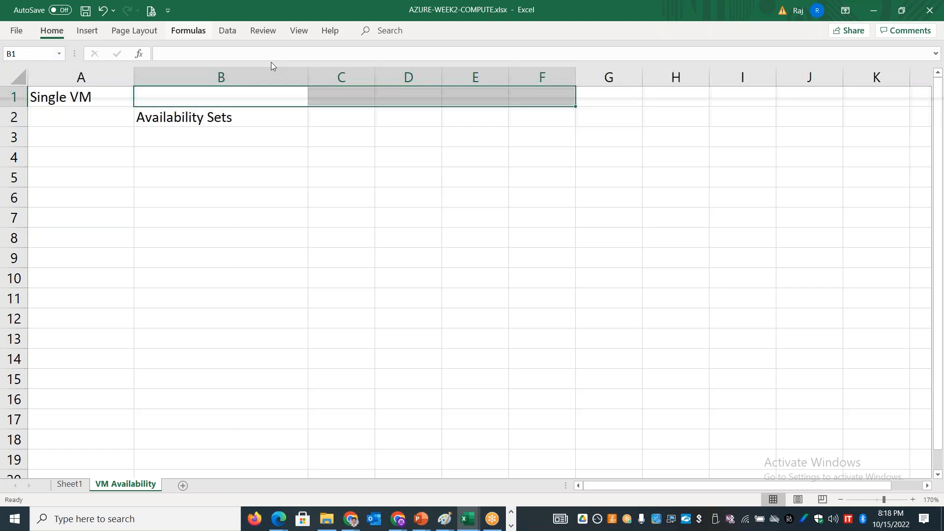
pyautogui.click(275, 73)
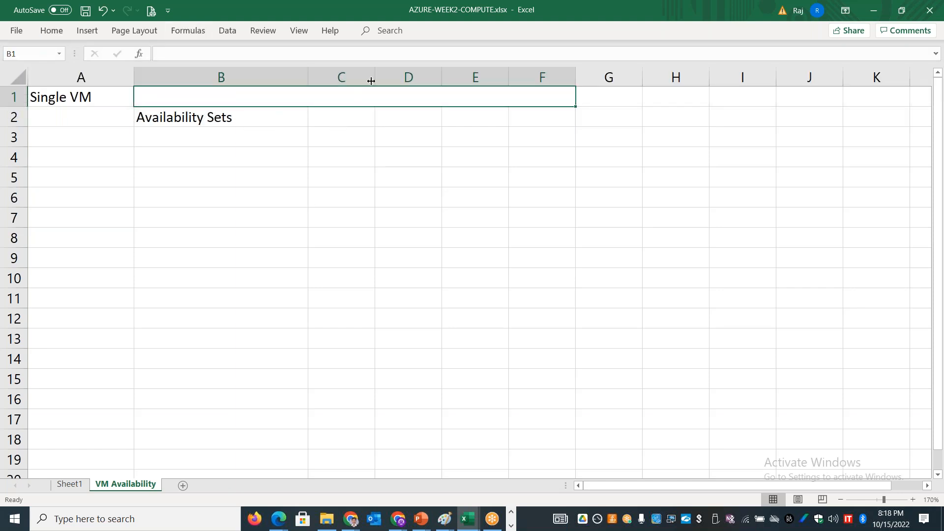
# Step: Widen column C to about the width of column B and enter "Availability Zones" in cell C2
pyautogui.click(335, 161)
pyautogui.moveTo(373, 77); pyautogui.dragTo(489, 76)
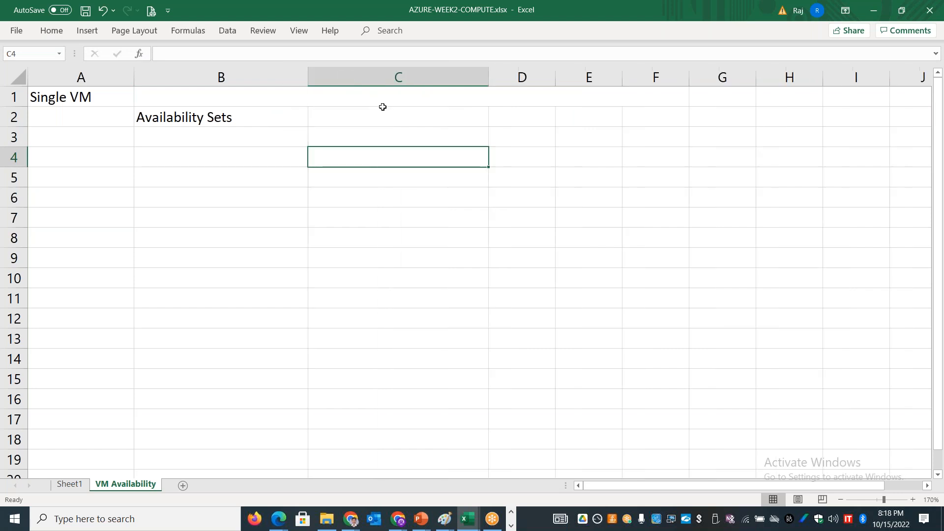
pyautogui.click(375, 116)
pyautogui.write('Availability ')
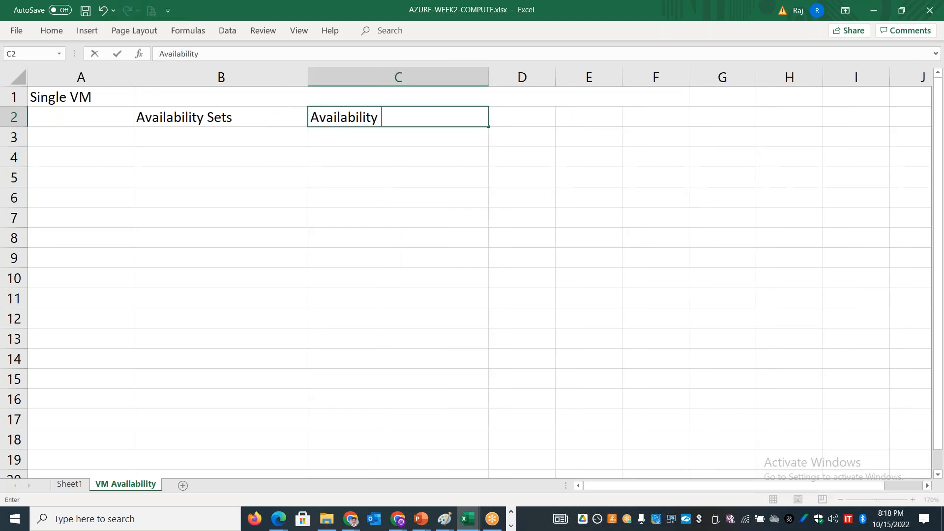
pyautogui.write('Zones')
pyautogui.hotkey('ctrl', 'Return')
# Step: Enter "Different Rack" in B3 under Availability Sets and "Different Datacenter" in C3 under Availability Zones
pyautogui.press('Down')
pyautogui.press('Left')
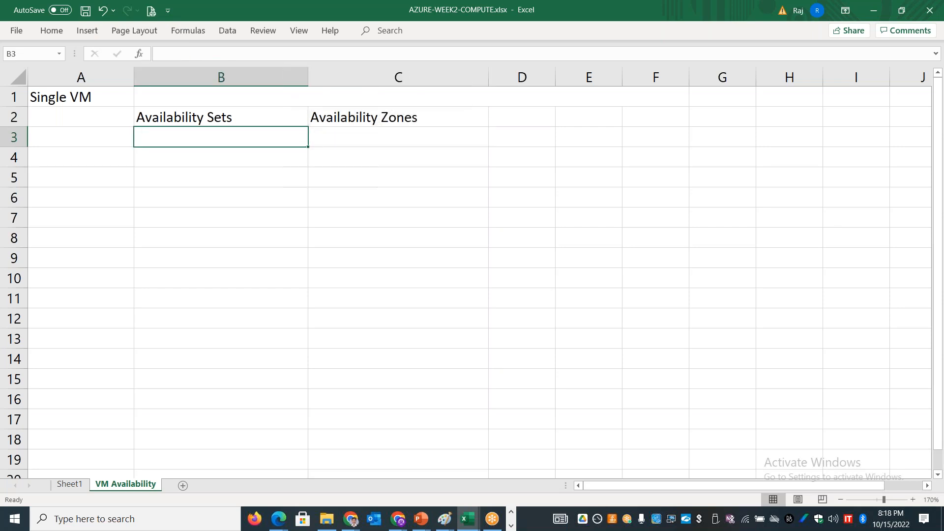
pyautogui.write('Different Rack')
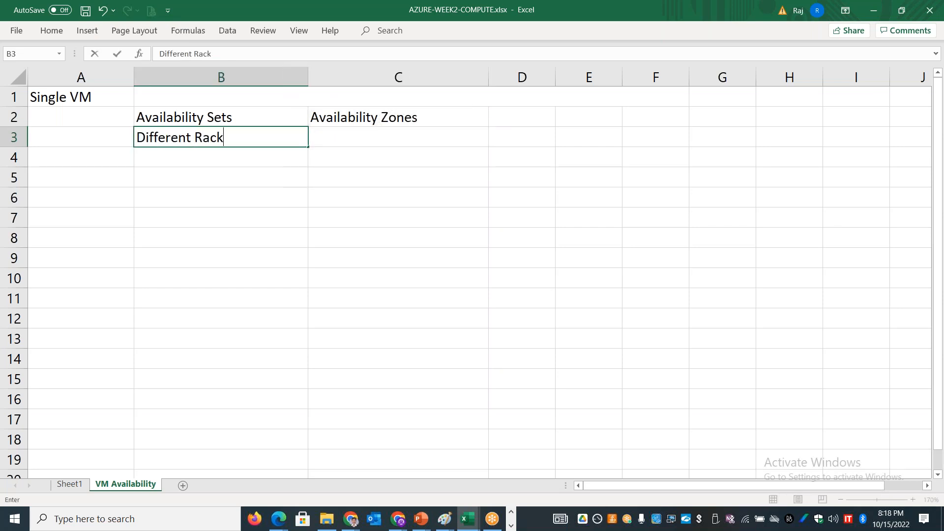
pyautogui.press('Tab')
pyautogui.write('Differen')
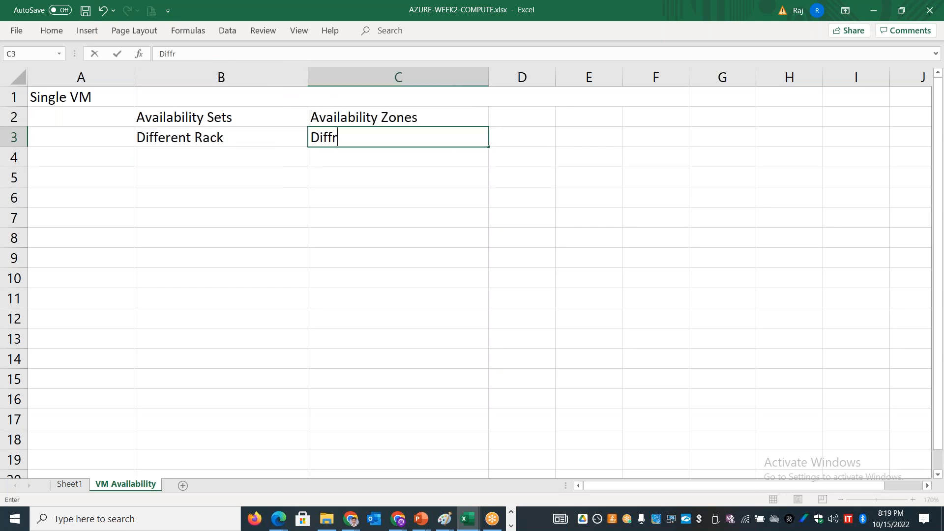
pyautogui.write('t Datacenter')
# Step: List "Power Source issue", "Rack failure" and "VM failure" in cells B4 to B6 under Availability Sets
pyautogui.press('Down')
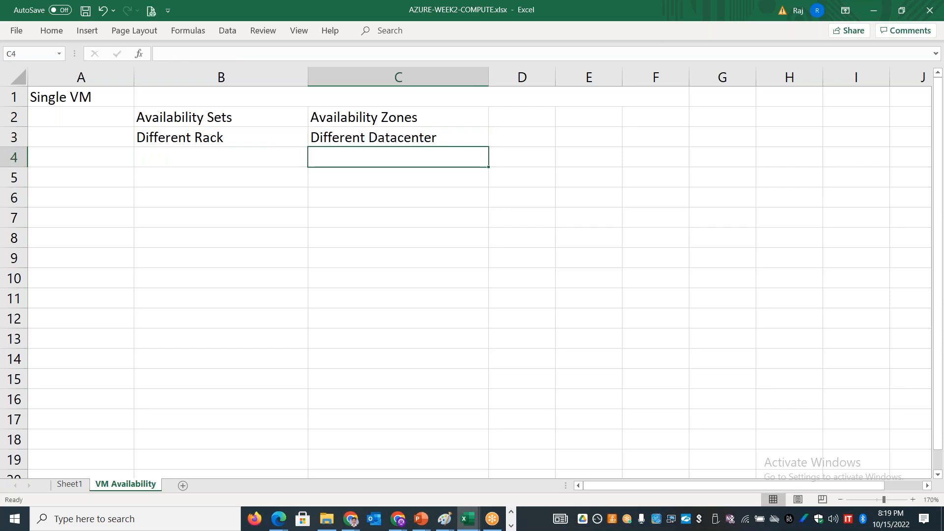
pyautogui.press('Left')
pyautogui.write('Power S')
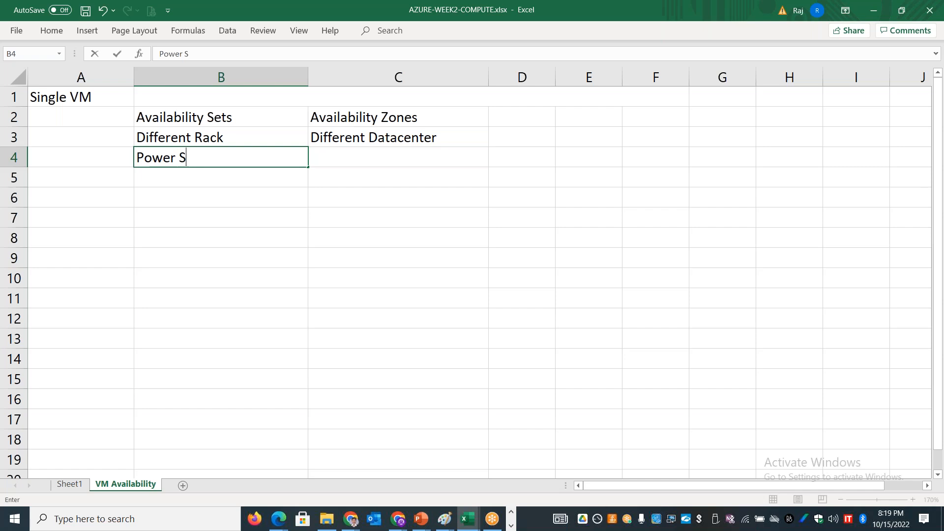
pyautogui.write('ource issue')
pyautogui.press('Return')
pyautogui.write('Rack failure')
pyautogui.press('Return')
pyautogui.write('VM failure')
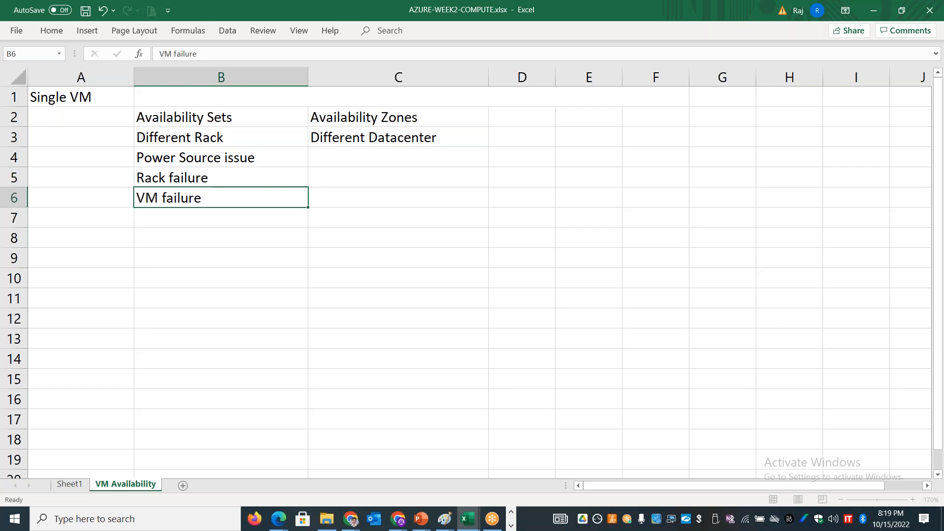
pyautogui.press('Return')
# Step: Continue the Availability Sets list in B7 to B9 with "Server failure", "Network Switch failure" and "Storage failure"
pyautogui.write('Server failure')
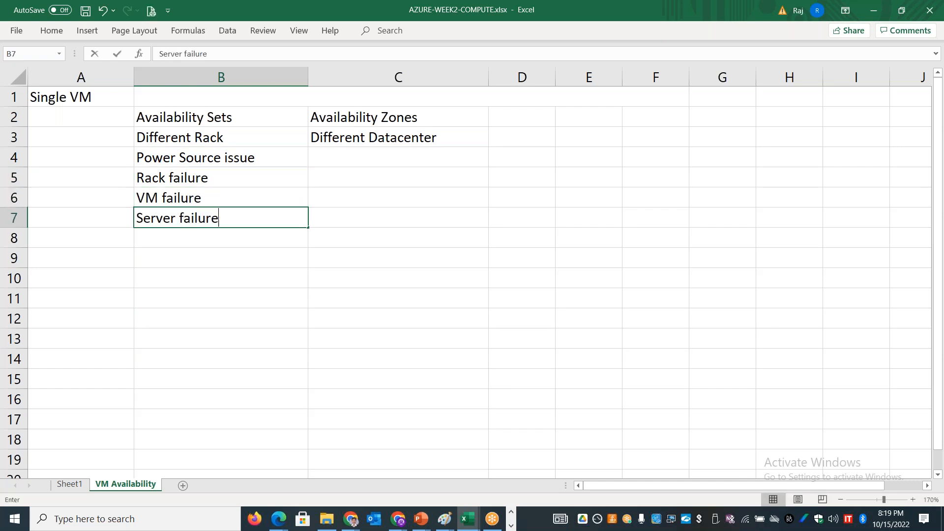
pyautogui.press('Return')
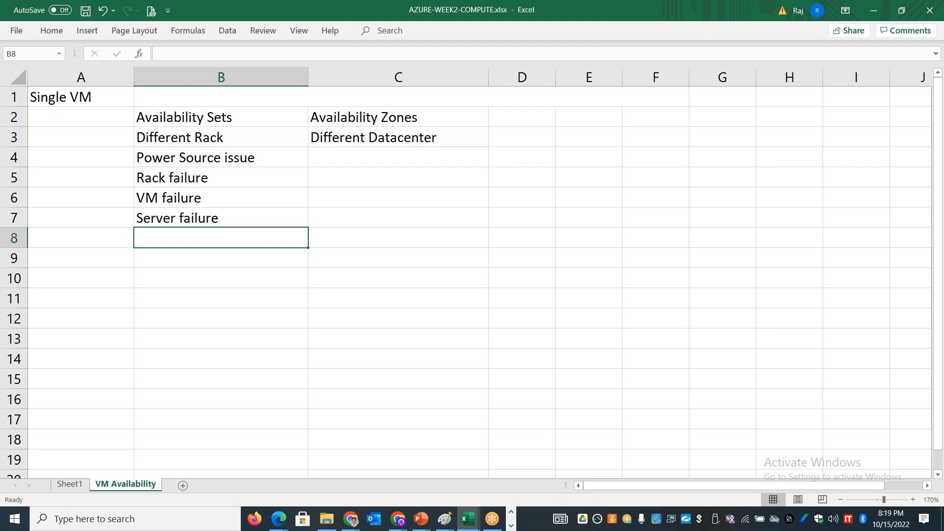
pyautogui.write('Network Swit')
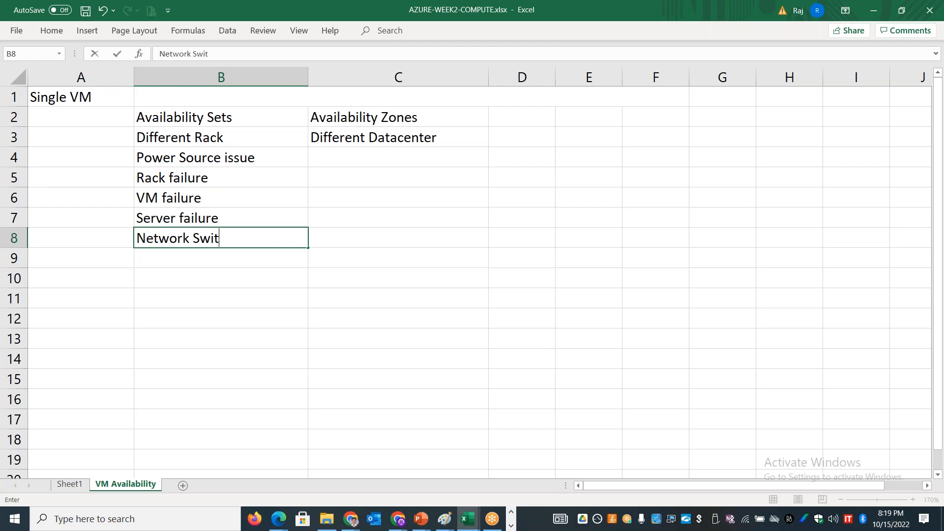
pyautogui.write('ch failure')
pyautogui.press('Return')
pyautogui.write('Storage failure')
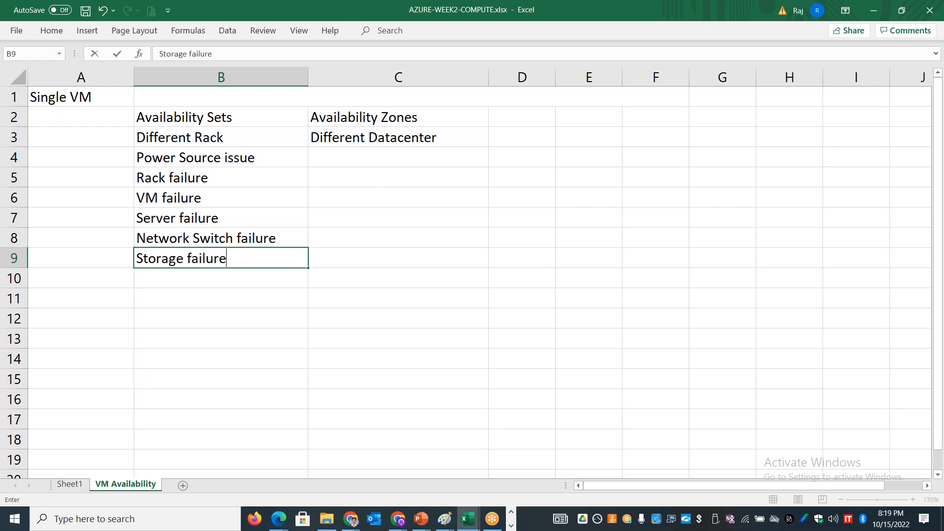
# Step: Fill the "Availability Sets" heading cell B2 with light green
pyautogui.click(236, 118)
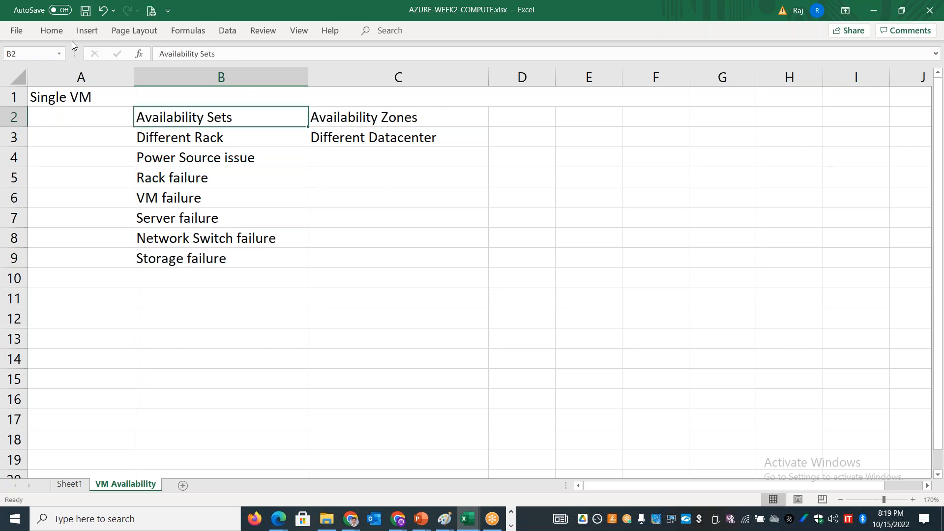
pyautogui.click(59, 36)
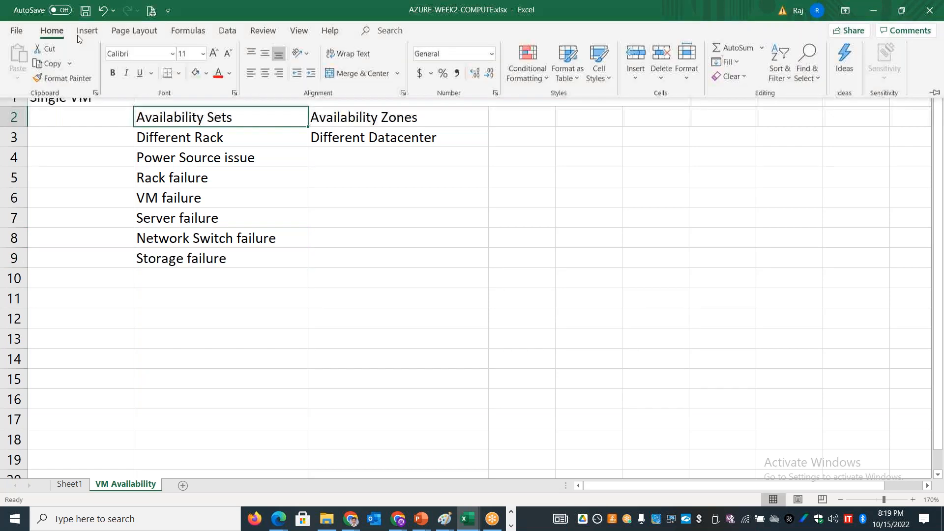
pyautogui.click(196, 77)
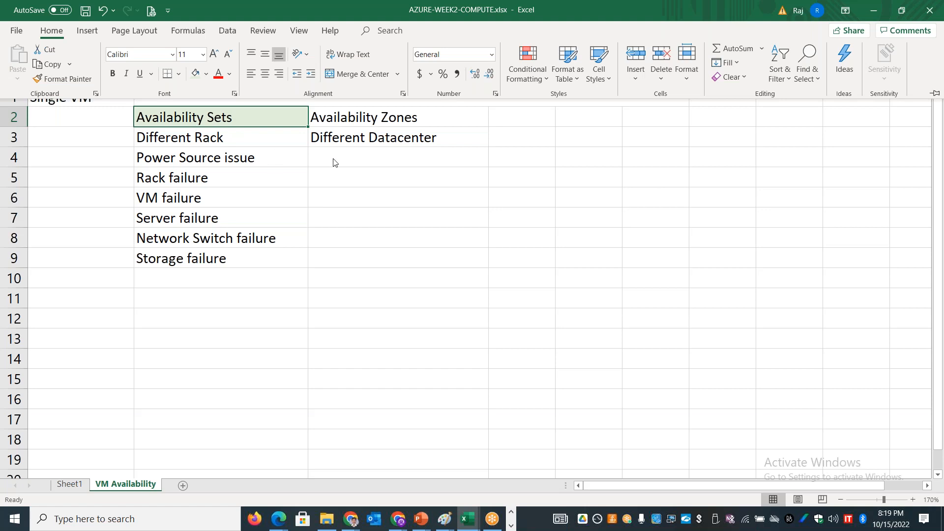
# Step: Enter "Independent Power" in cell C4 under Availability Zones
pyautogui.click(370, 153)
pyautogui.click(371, 156)
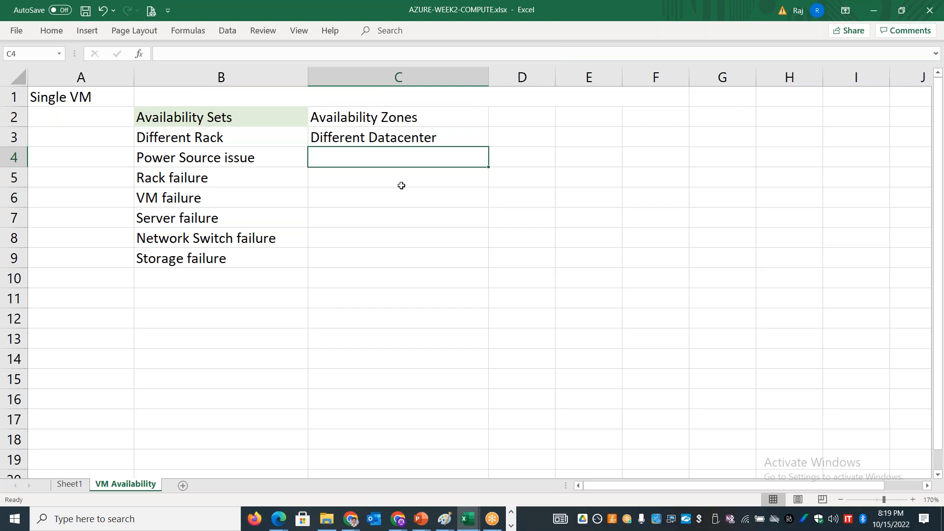
pyautogui.write('INen')
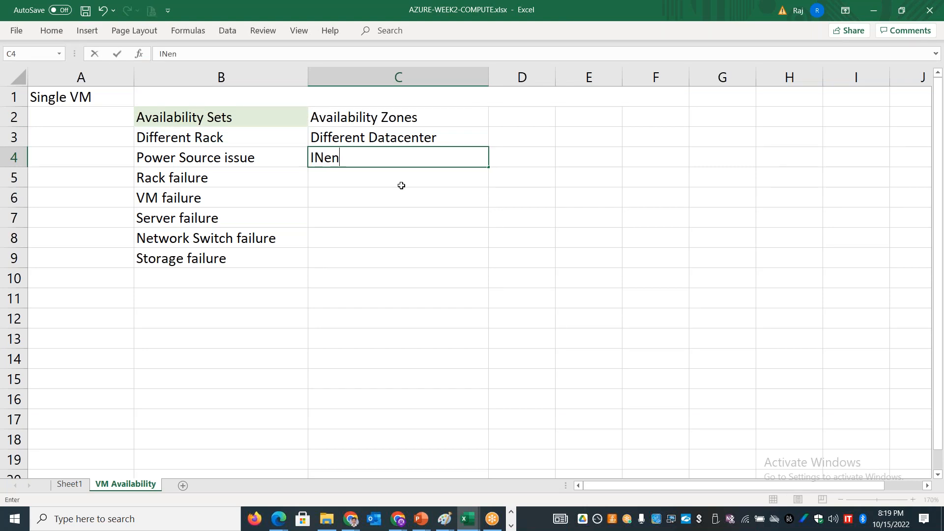
pyautogui.press('BackSpace')
pyautogui.press('BackSpace')
pyautogui.press('BackSpace')
pyautogui.write('ndepent')
pyautogui.press('BackSpace')
pyautogui.write('dent Power')
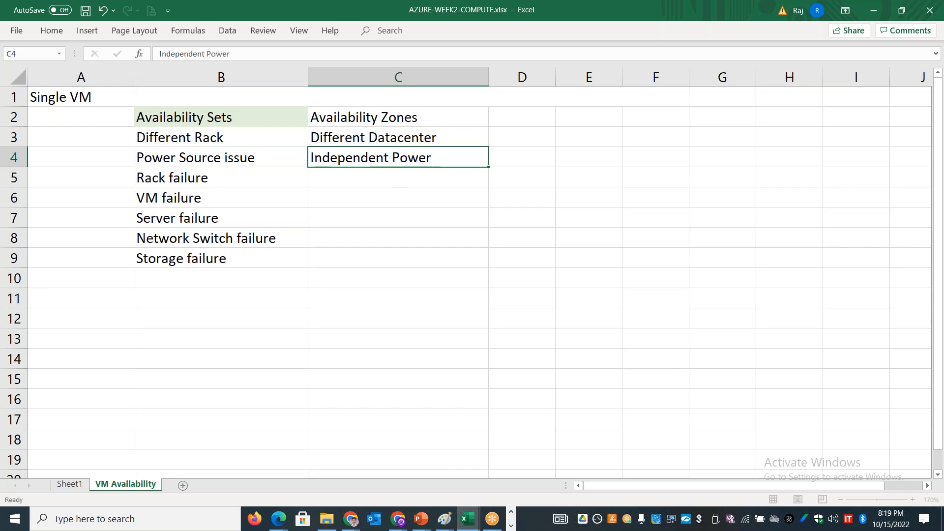
pyautogui.press('Return')
# Step: Enter "Independent Cooling" in cell C5 under Availability Zones
pyautogui.write('Independen')
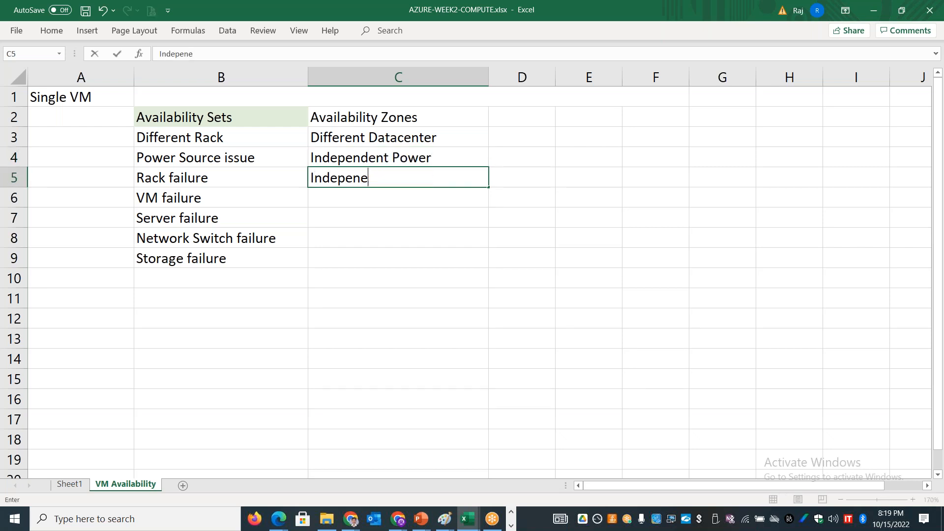
pyautogui.press('BackSpace')
pyautogui.press('BackSpace')
pyautogui.write('dent Cooling')
pyautogui.press('Return')
# Step: Enter "Independent Network" in cell C6 under Availability Zones
pyautogui.write('Indepn')
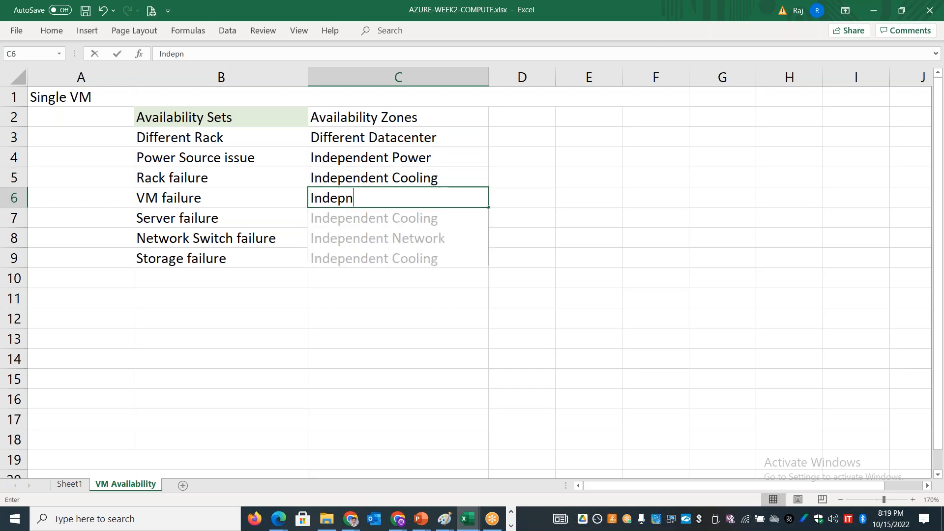
pyautogui.press('BackSpace')
pyautogui.write('endent ')
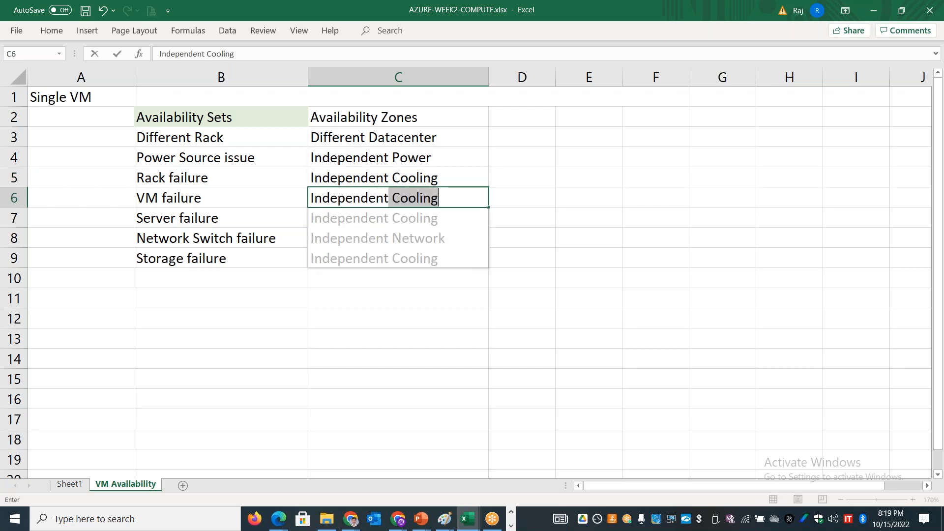
pyautogui.write('Network')
pyautogui.press('Return')
# Step: Enter "Independent Storage" in cell C7 under Availability Zones
pyautogui.write('Independ')
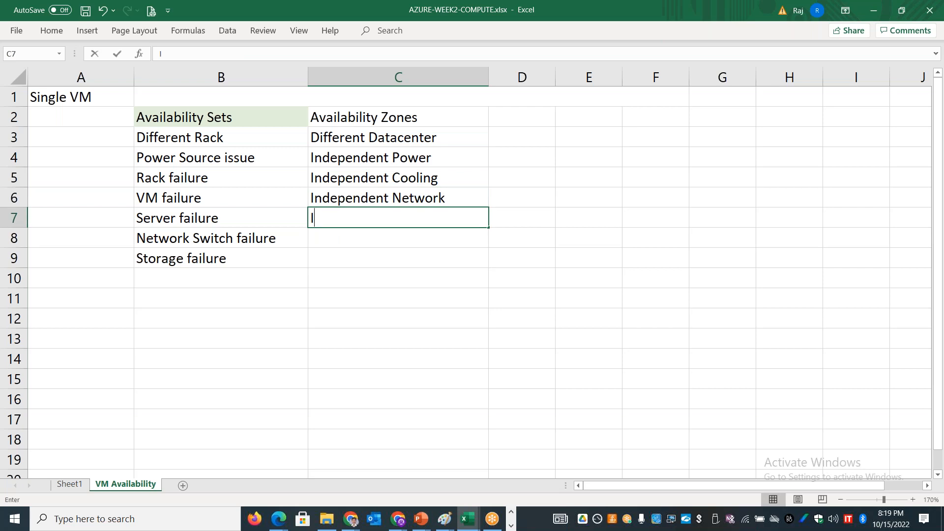
pyautogui.write('ent Stgorag')
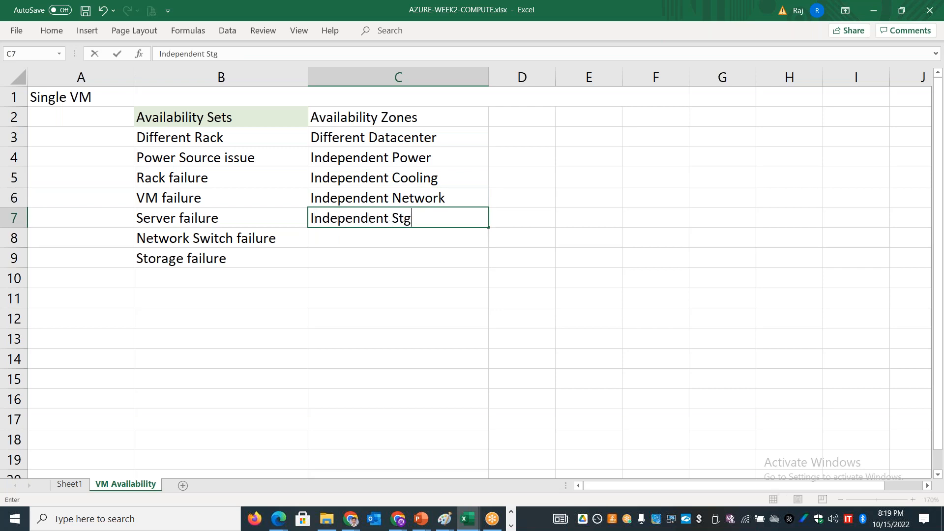
pyautogui.press('BackSpace')
pyautogui.press('BackSpace')
pyautogui.press('BackSpace')
pyautogui.press('BackSpace')
pyautogui.press('BackSpace')
pyautogui.write('orage')
# Step: Add the heading "Paired Regions" in cell D2 and widen column D to fit it
pyautogui.click(530, 116)
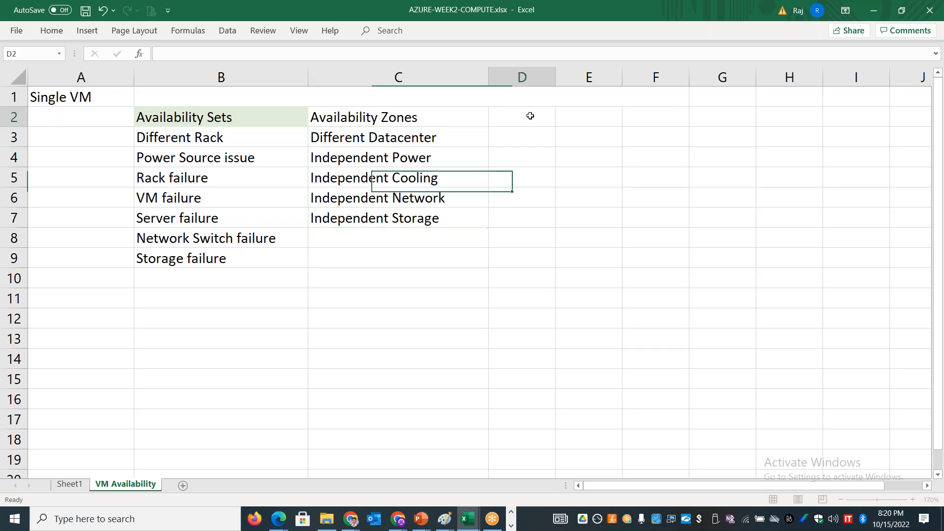
pyautogui.write('Paired Regions')
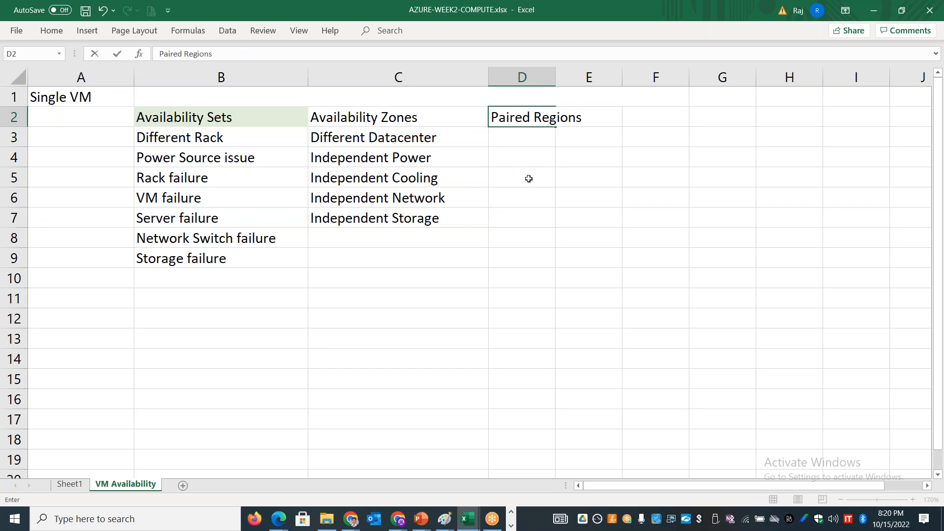
pyautogui.click(528, 178)
pyautogui.moveTo(556, 74); pyautogui.dragTo(641, 86)
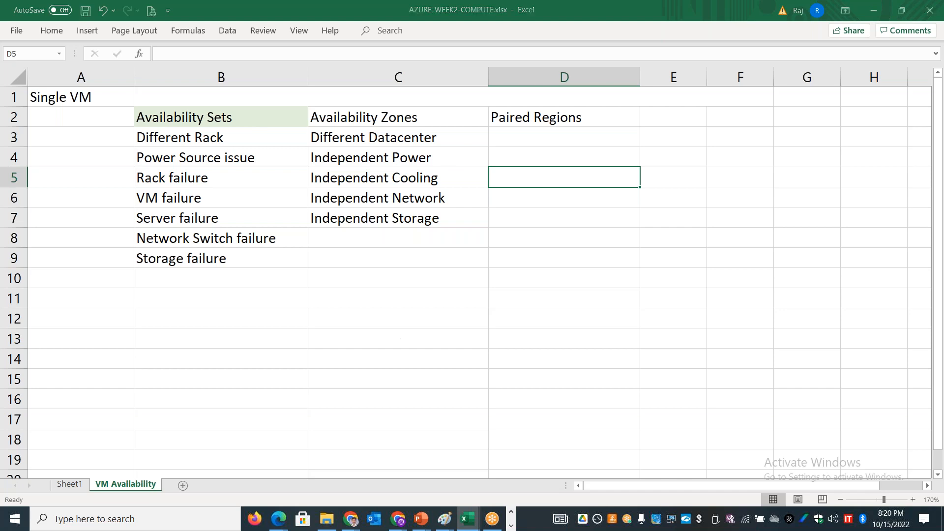
# Step: Switch to the Azure portal and open the overview of the appxvmaz01 virtual machine
pyautogui.hotkey('alt', 'Tab')
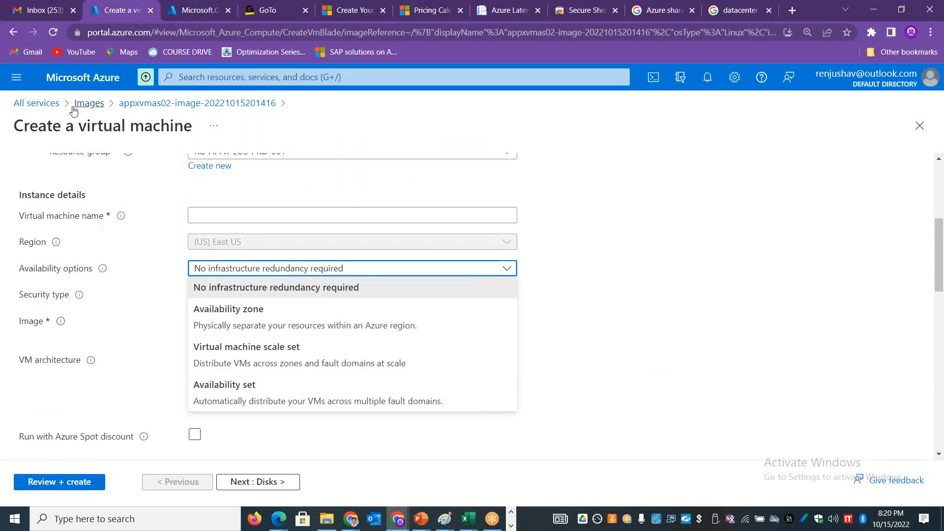
pyautogui.click(41, 104)
pyautogui.click(202, 10)
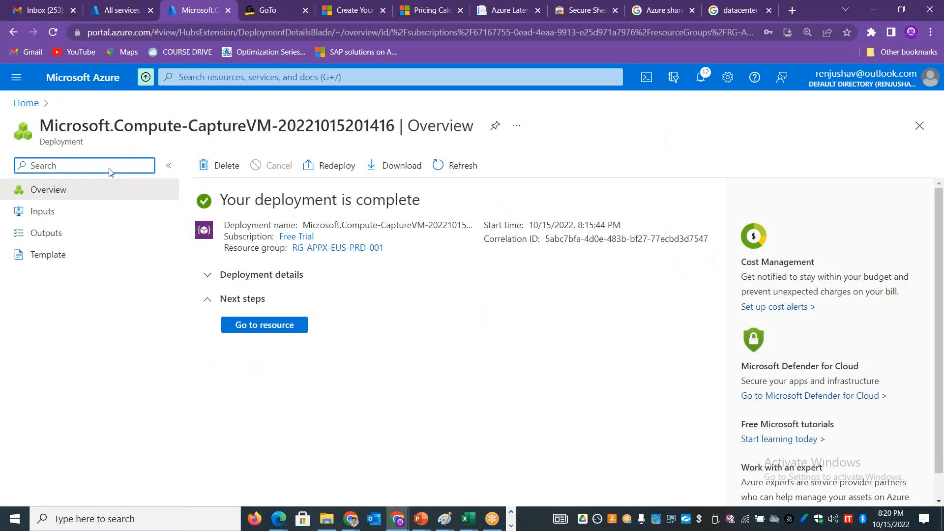
pyautogui.click(259, 328)
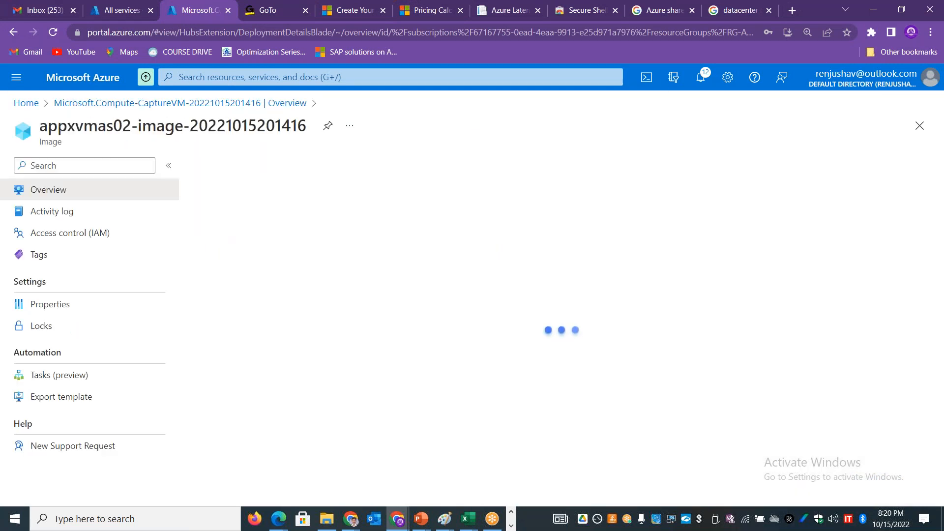
pyautogui.click(26, 103)
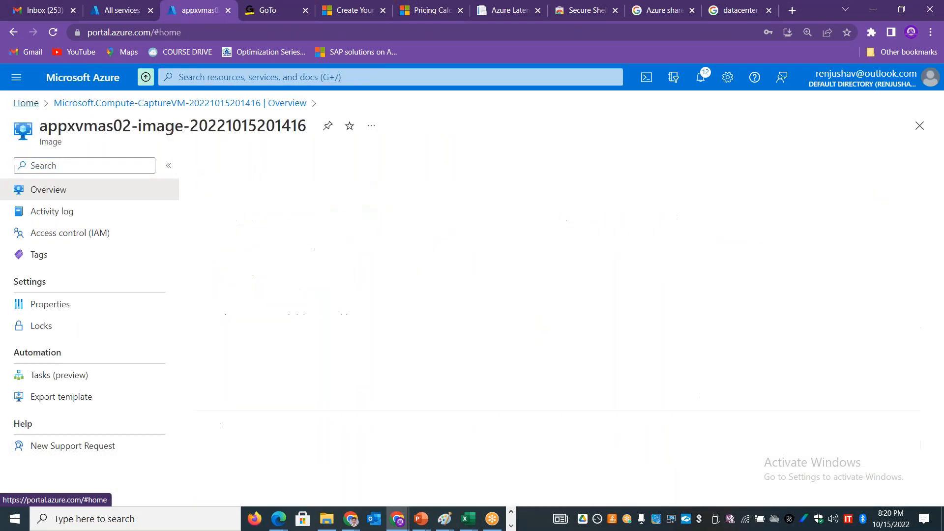
pyautogui.click(209, 153)
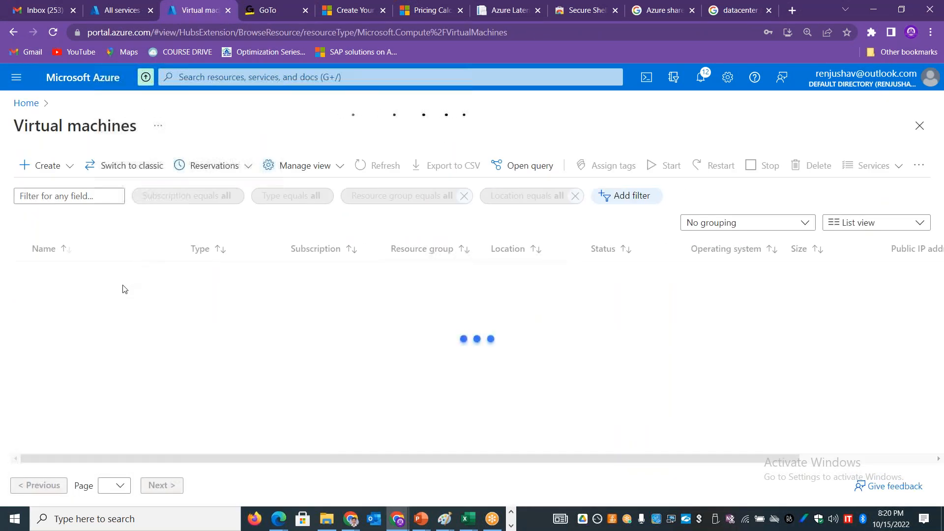
pyautogui.click(62, 295)
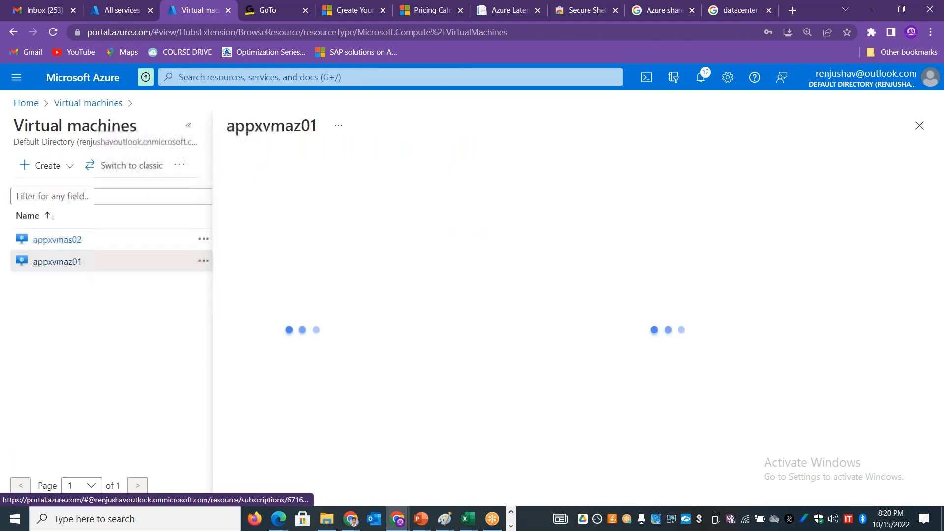
pyautogui.click(188, 126)
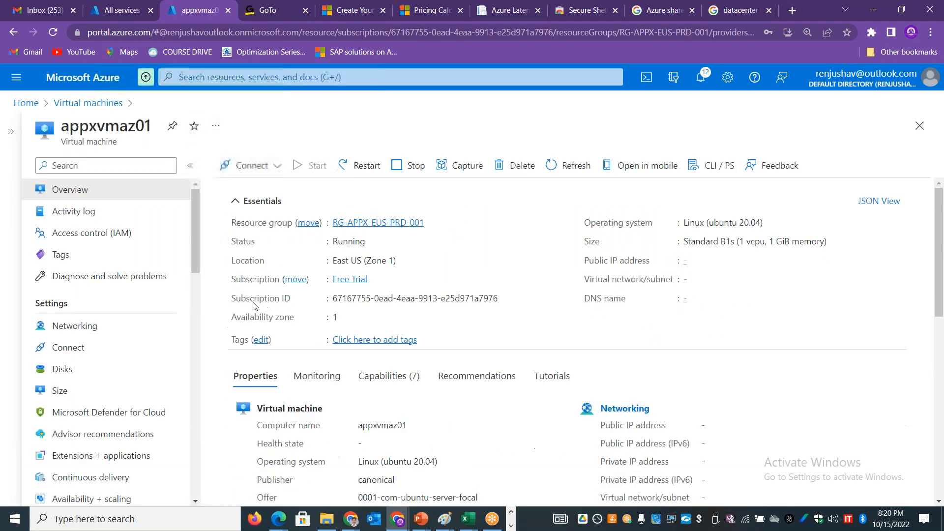
# Step: Look at appxvmaz01's Disaster recovery page, and return to its overview to check the machine's location
pyautogui.scroll(-5, 162, 295)
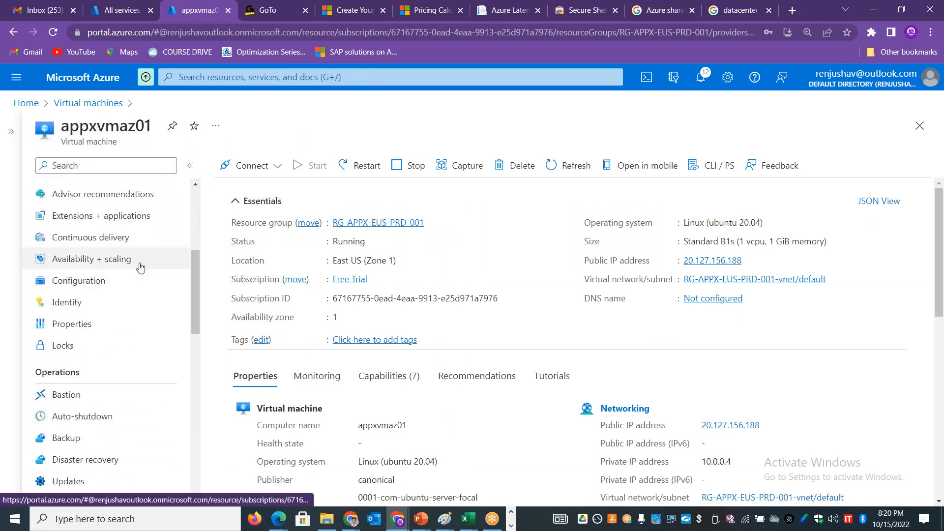
pyautogui.click(123, 456)
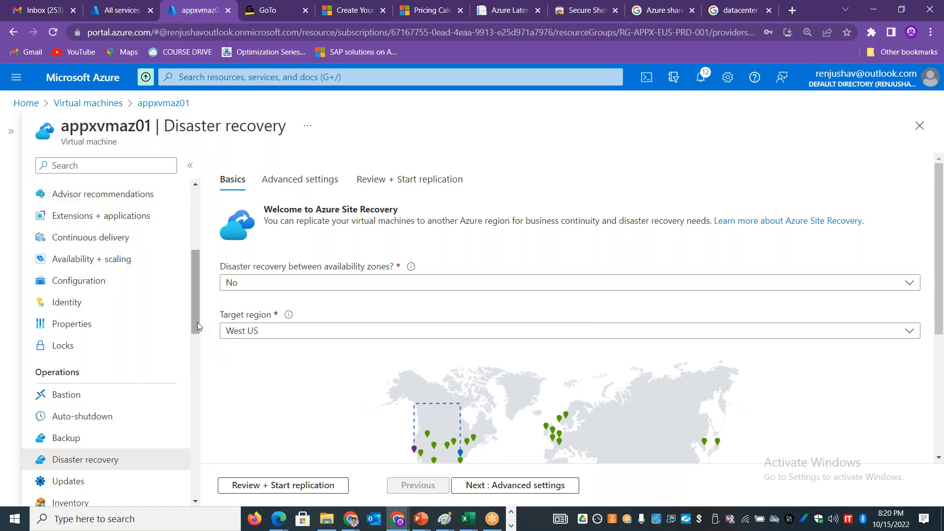
pyautogui.scroll(5, 130, 209)
pyautogui.click(123, 192)
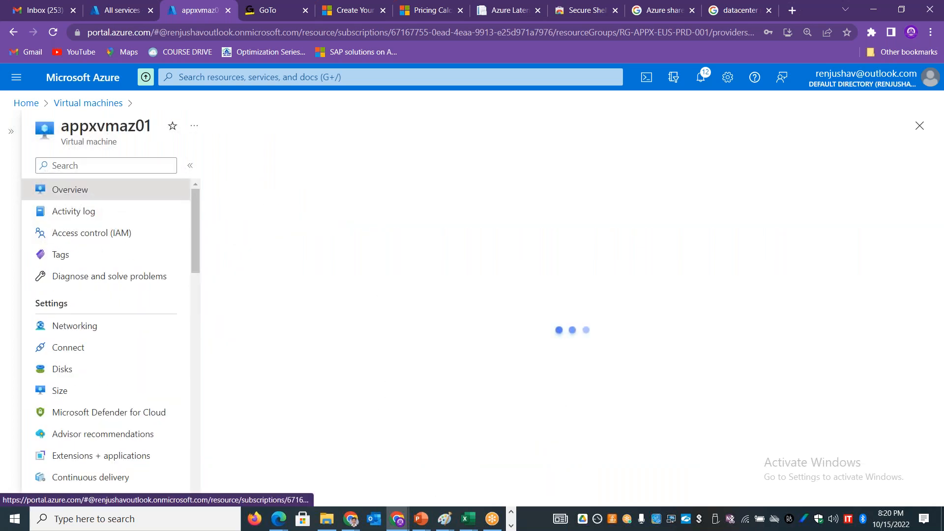
pyautogui.moveTo(360, 258); pyautogui.dragTo(333, 260)
# Step: Review and start disaster recovery replication of appxvmaz01 to the West US target region, without replication between availability zones
pyautogui.moveTo(198, 243); pyautogui.dragTo(199, 348)
pyautogui.click(137, 297)
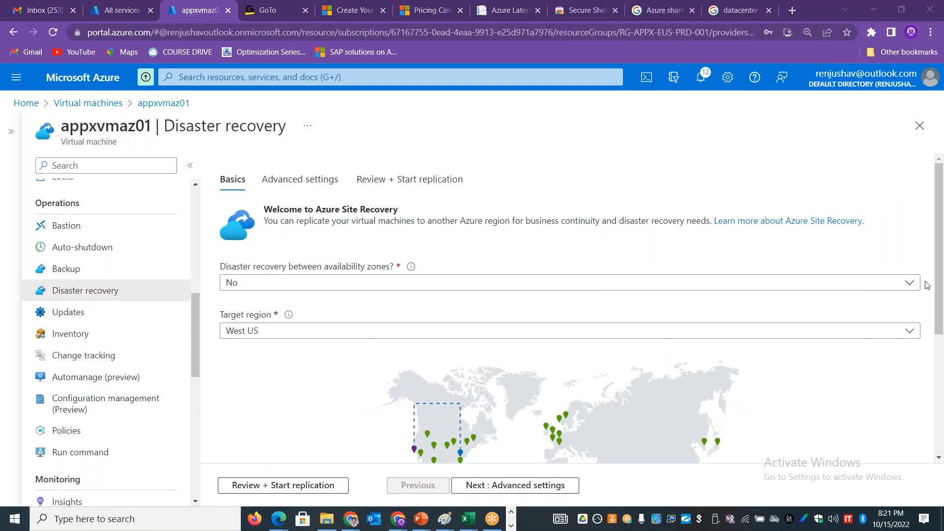
pyautogui.scroll(-2, 941, 267)
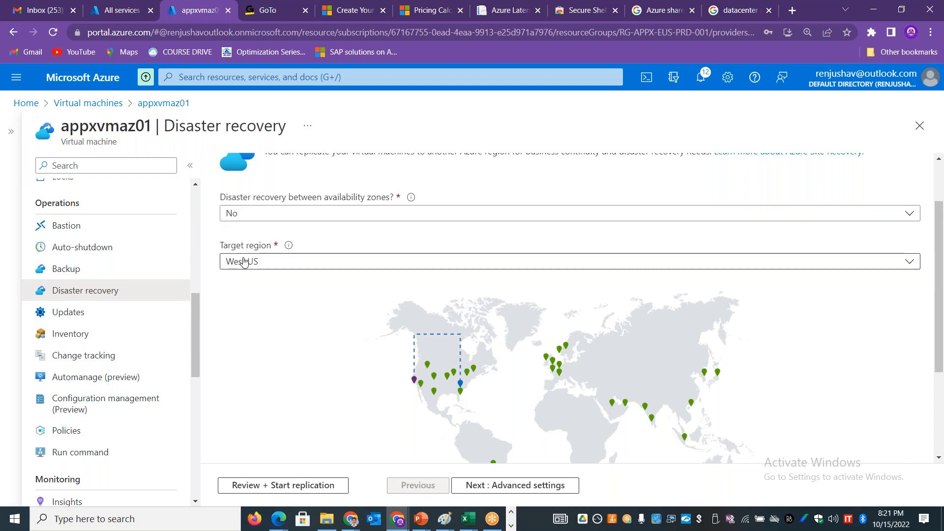
pyautogui.click(290, 491)
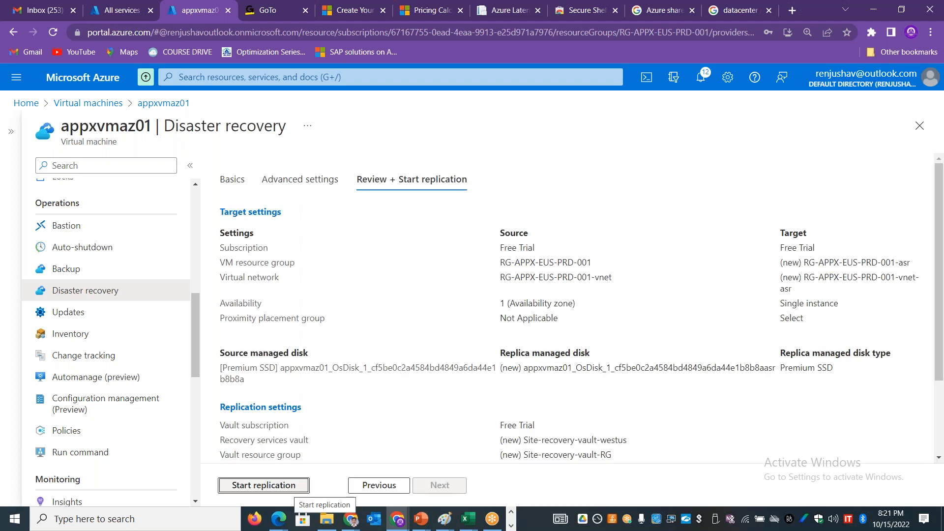
pyautogui.click(293, 487)
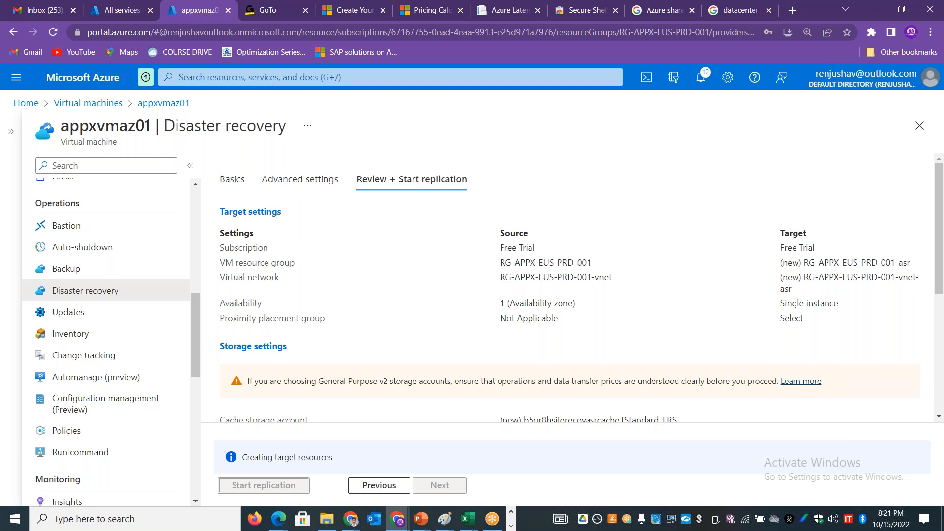
# Step: Switch to the Excel comparison sheet and enter "asynchronous replication" in cell D11 under Paired Regions
pyautogui.hotkey('alt', 'Tab')
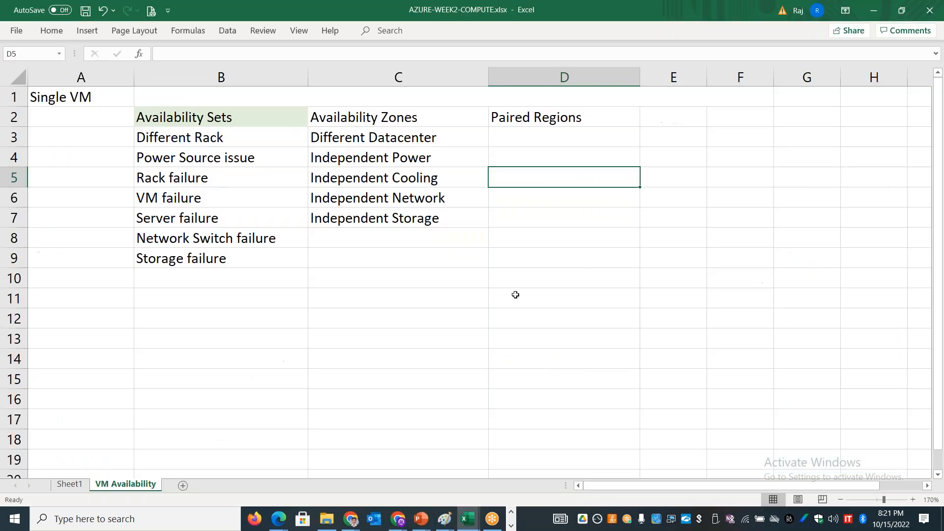
pyautogui.click(517, 294)
pyautogui.write('asynchronous ')
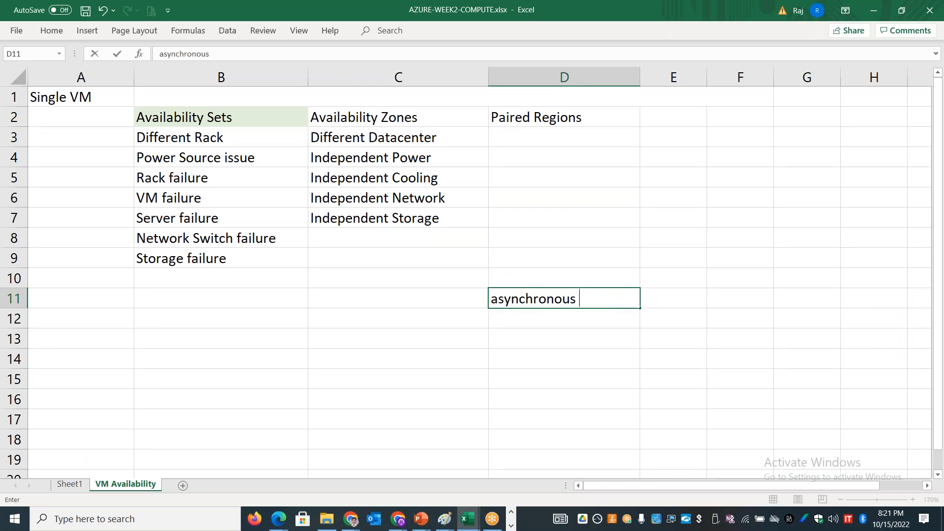
pyautogui.write('replication')
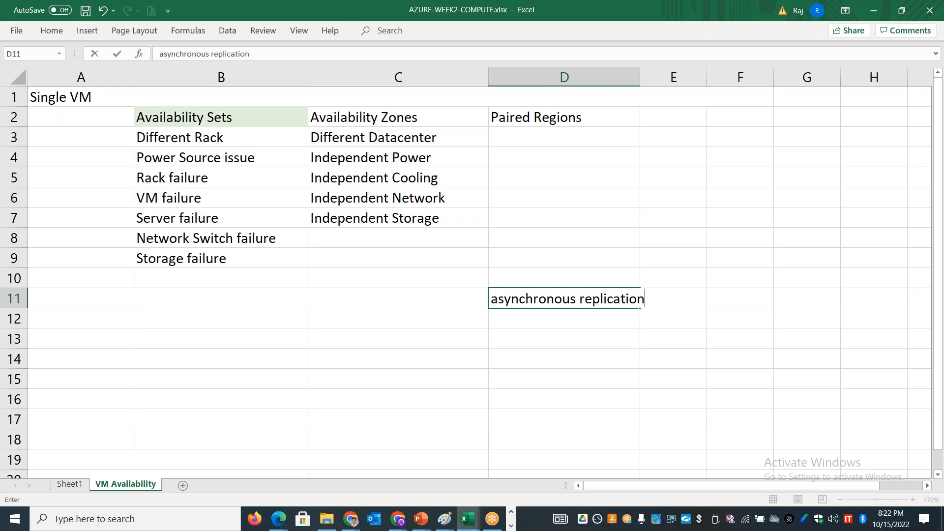
# Step: Merge and center cells B11 and C11 and enter "Synchronous Replication" in the merged cell
pyautogui.moveTo(285, 304); pyautogui.dragTo(377, 297)
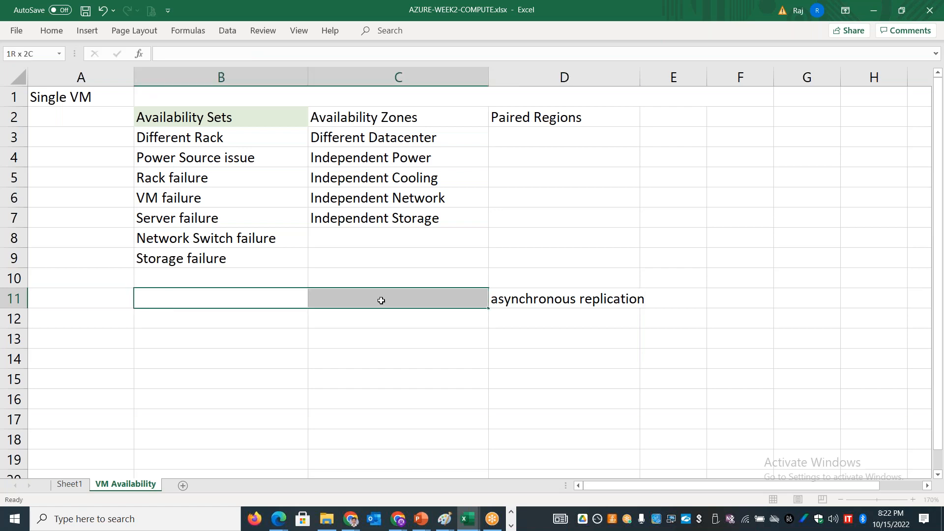
pyautogui.click(63, 32)
pyautogui.click(354, 73)
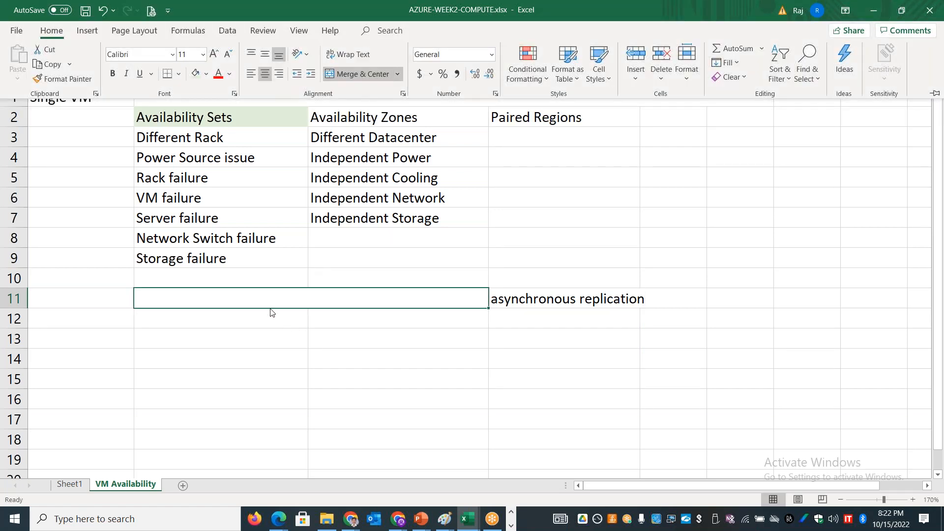
pyautogui.write('S')
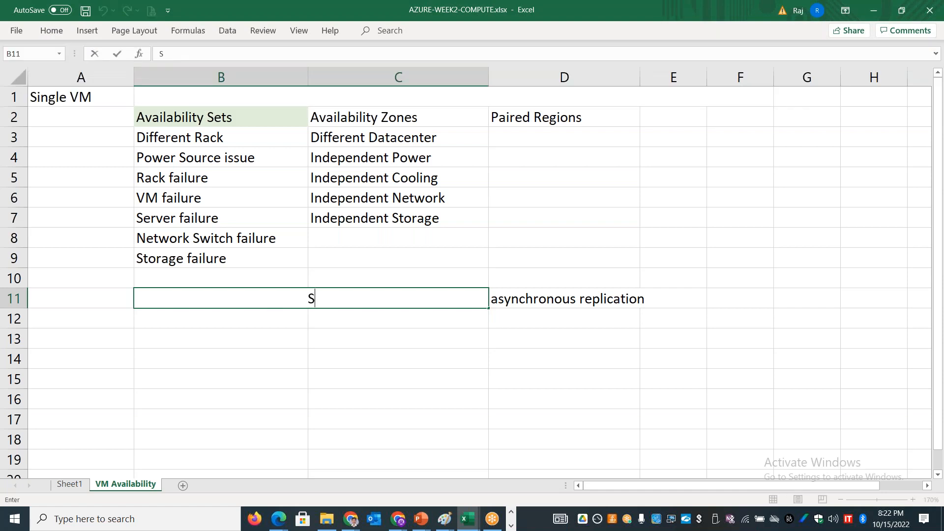
pyautogui.write('ynchronous')
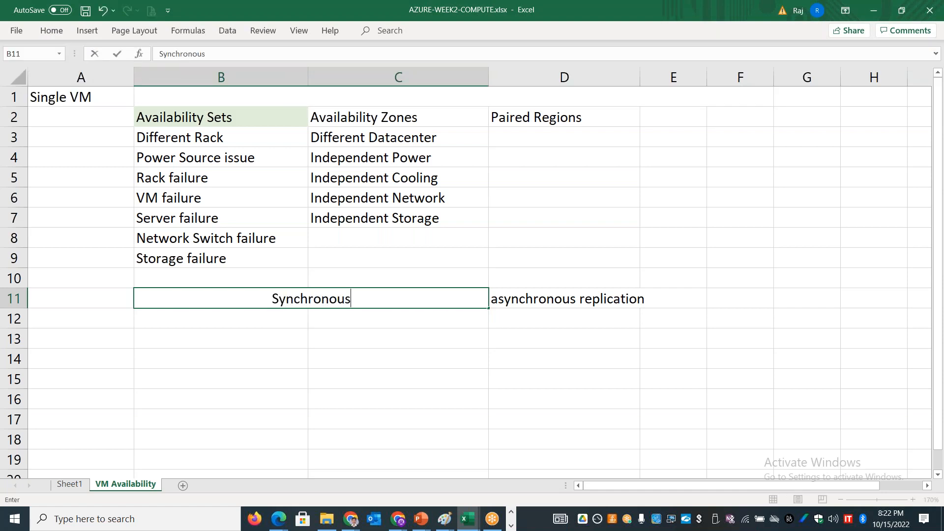
pyautogui.write(' Replication')
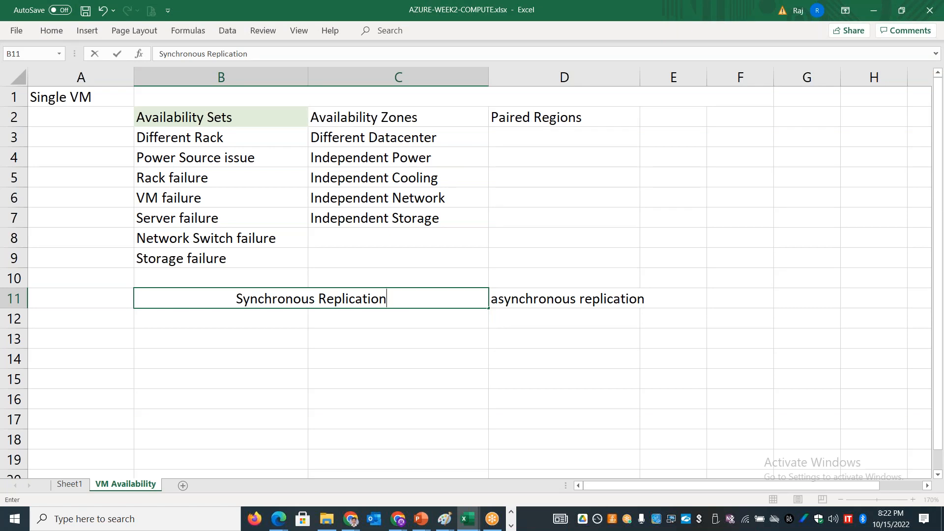
pyautogui.click(556, 363)
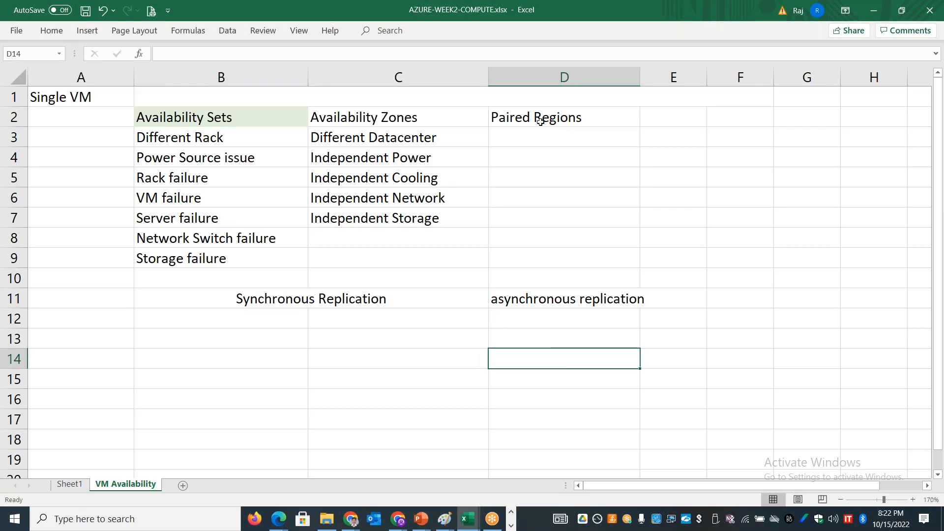
# Step: Switch back to the Azure portal and examine the replication review settings for appxvmaz01
pyautogui.click(541, 122)
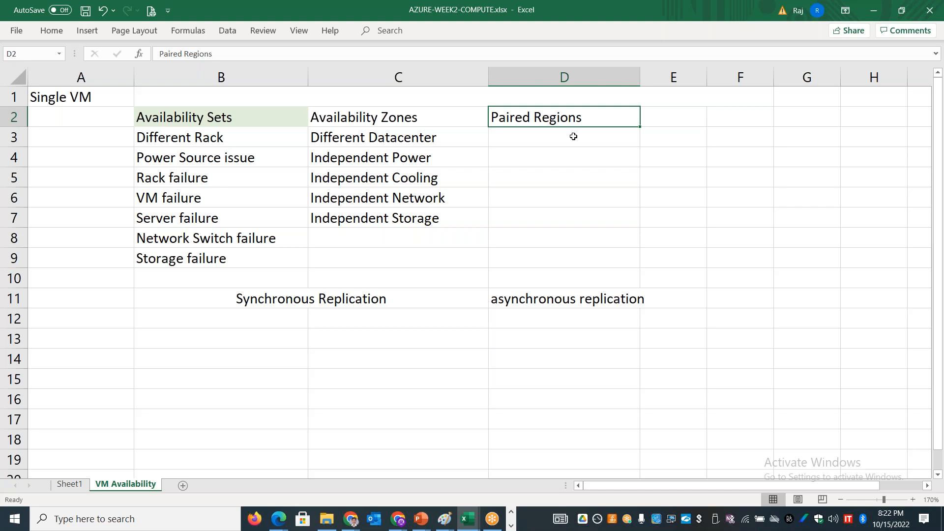
pyautogui.hotkey('ctrl', '2')
pyautogui.hotkey('alt', 'Tab')
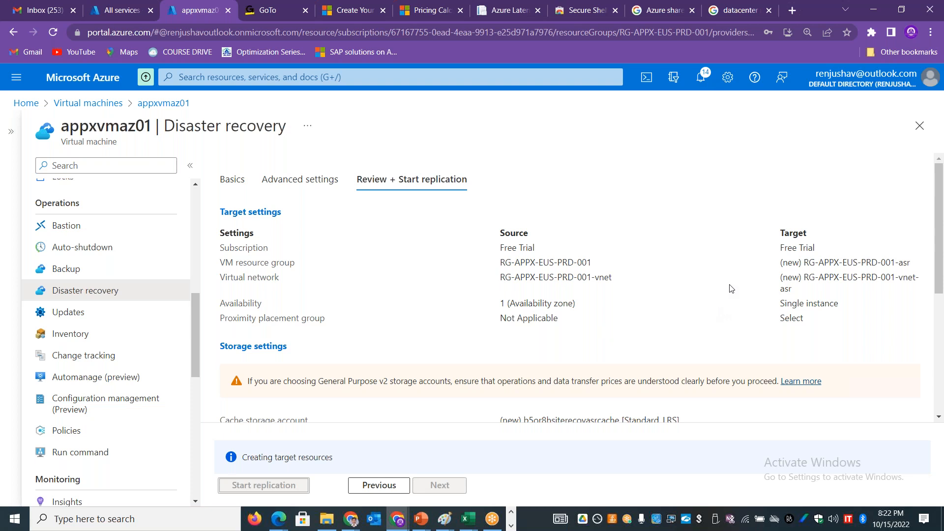
pyautogui.moveTo(940, 228); pyautogui.dragTo(943, 372)
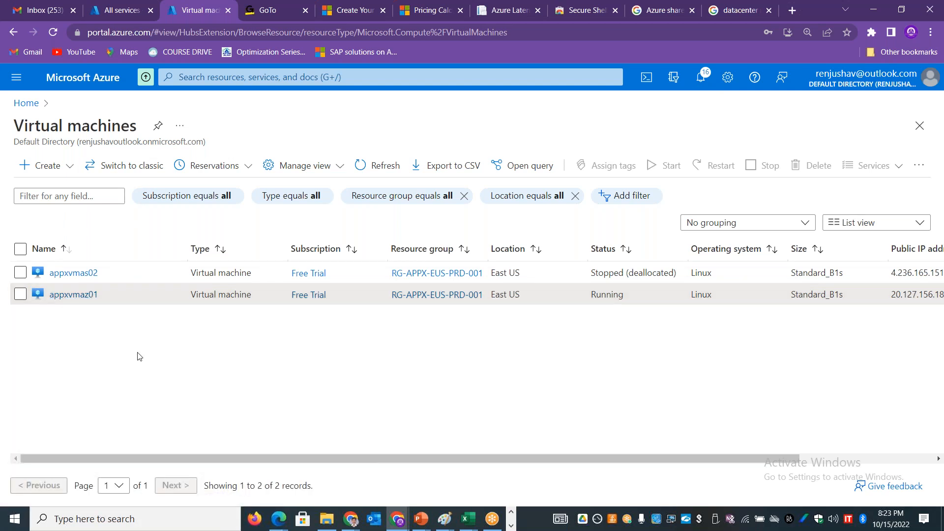
# Step: Open the disaster recovery settings of virtual machine appxvmaz01 and set the target region to UK West
pyautogui.click(76, 297)
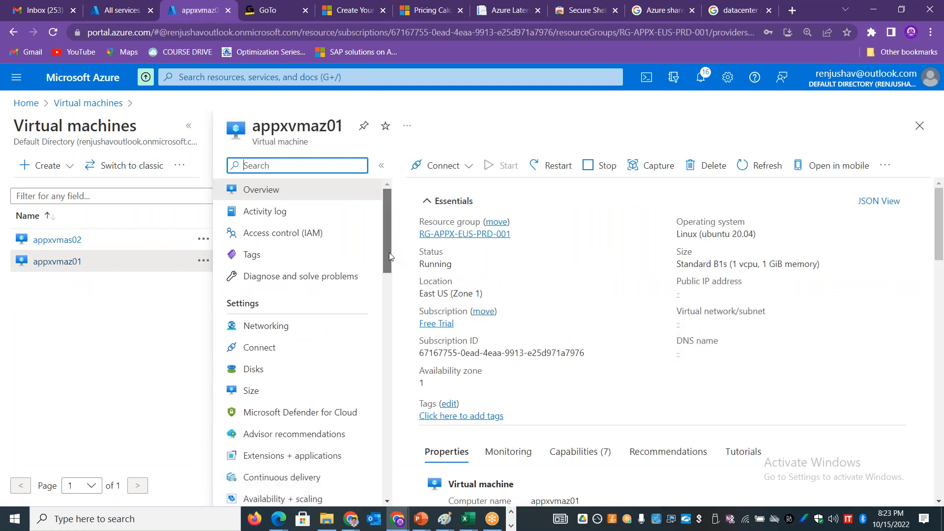
pyautogui.moveTo(388, 256); pyautogui.dragTo(388, 344)
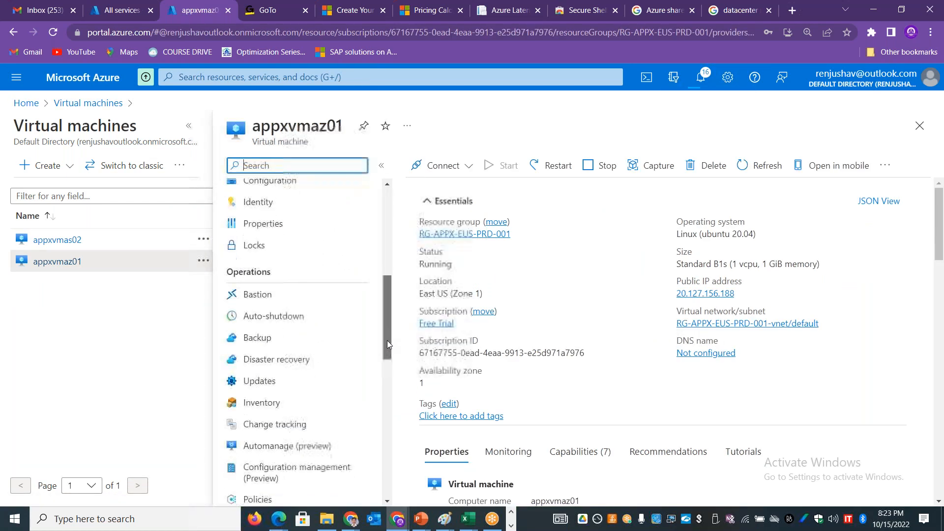
pyautogui.click(312, 342)
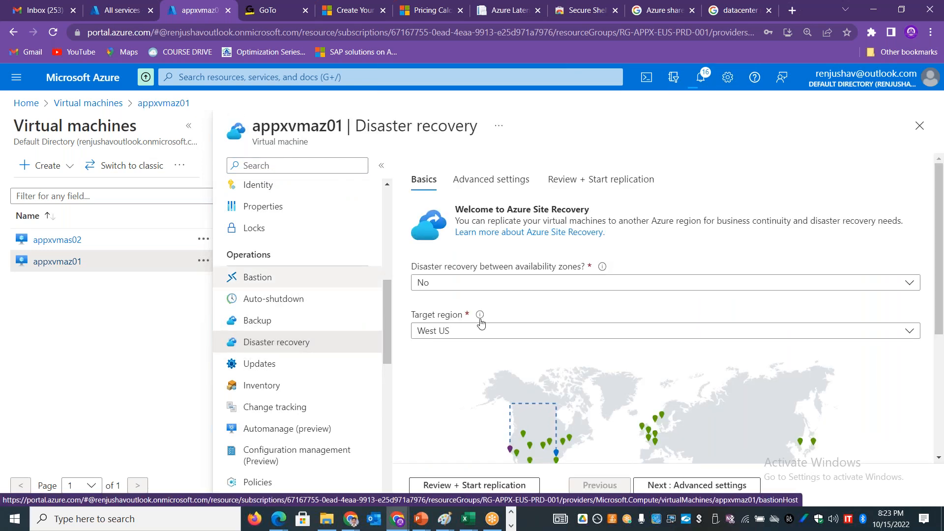
pyautogui.click(478, 335)
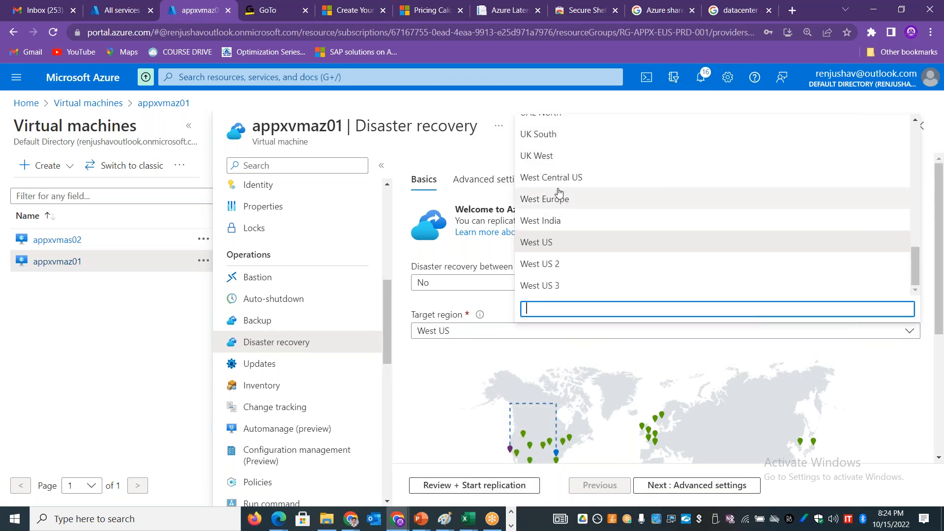
pyautogui.click(556, 157)
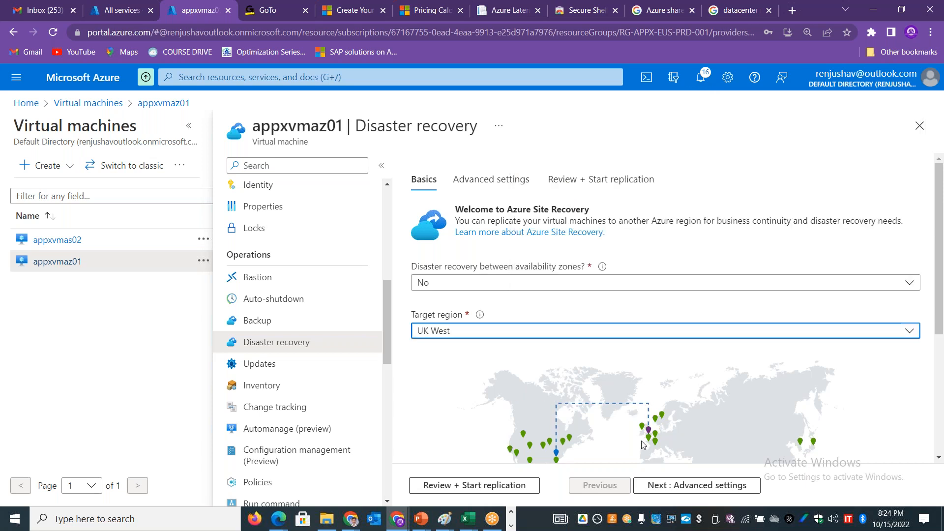
pyautogui.scroll(-2, 785, 429)
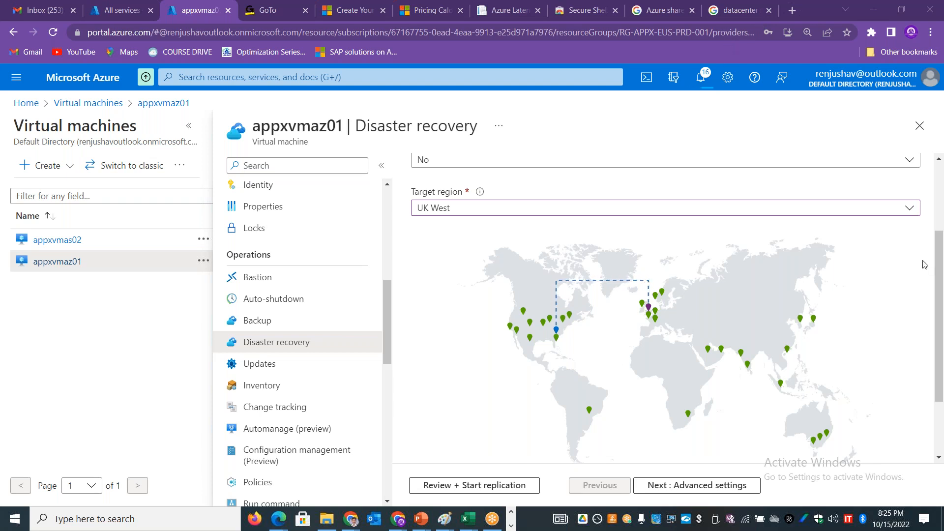
# Step: Switch to the Excel VM Availability sheet and review the comparison of availability sets, availability zones and paired regions
pyautogui.hotkey('alt', 'Tab')
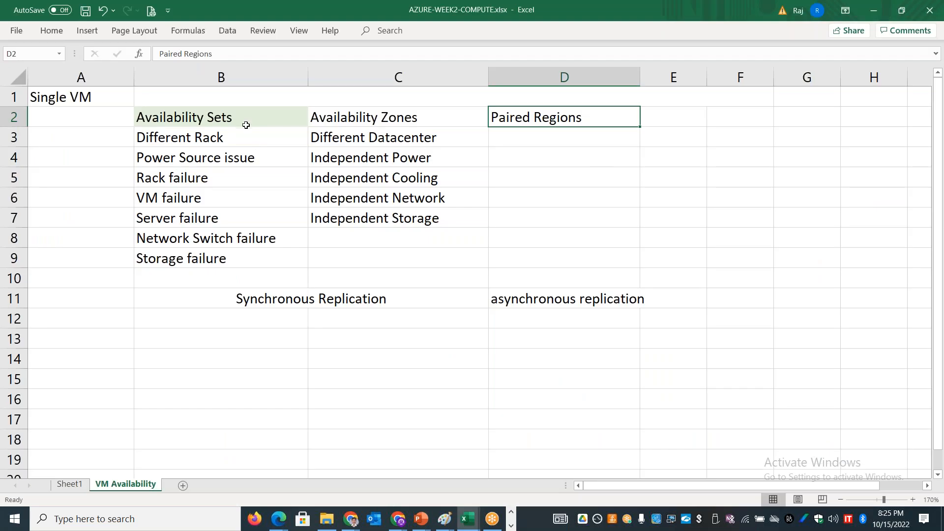
pyautogui.click(246, 121)
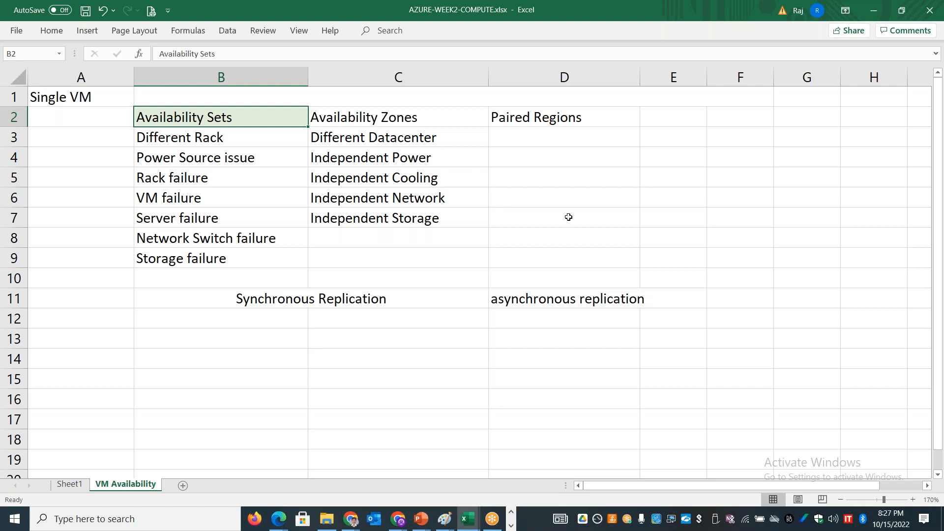
pyautogui.click(699, 29)
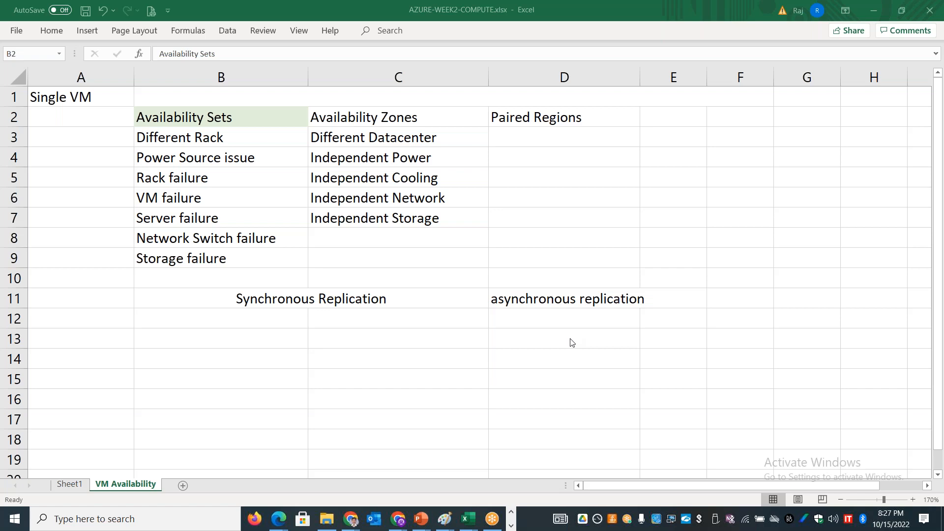
# Step: Switch back to the Azure portal, search for "network" and open the network interfaces list, discarding the unsaved recovery edits
pyautogui.hotkey('alt', 'Tab')
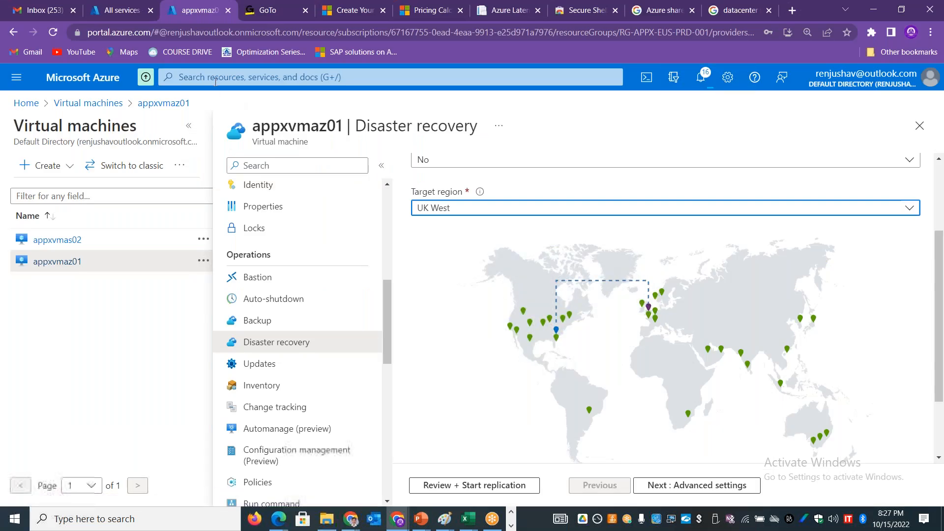
pyautogui.click(214, 77)
pyautogui.write('network')
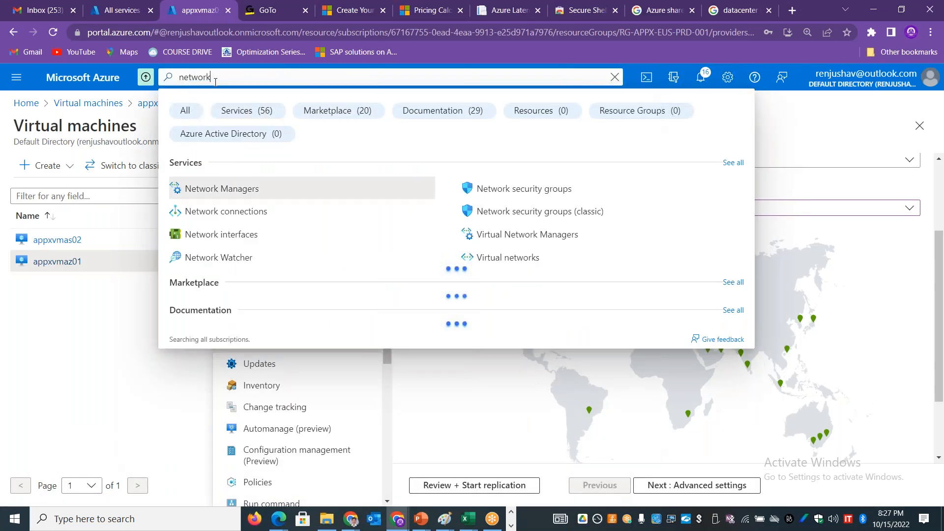
pyautogui.click(230, 234)
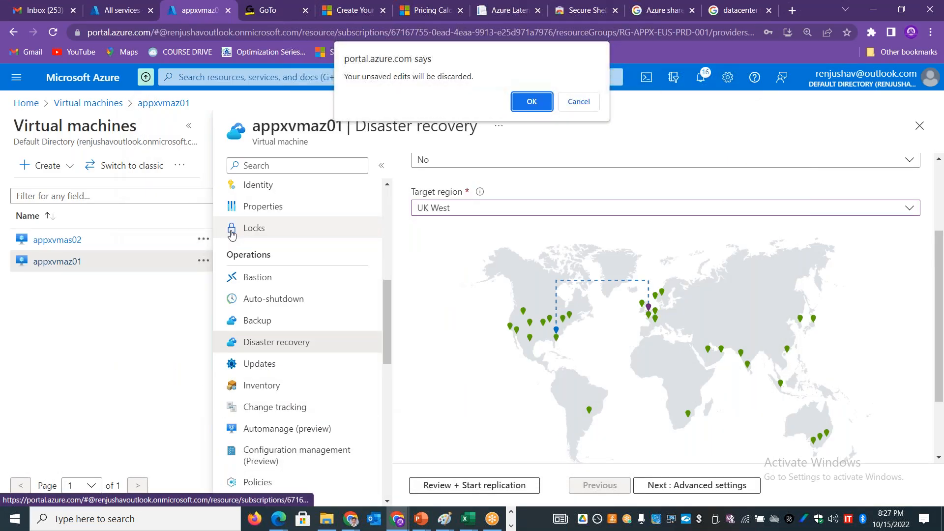
pyautogui.click(530, 102)
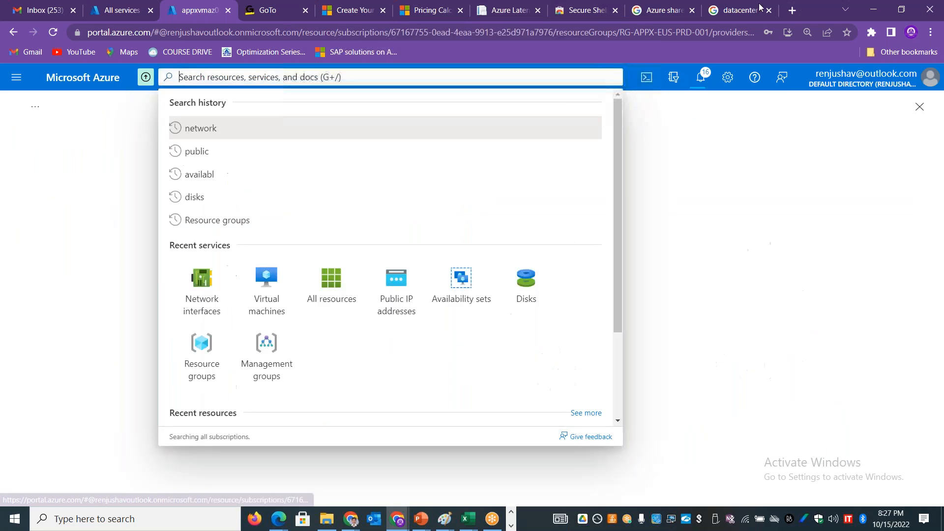
pyautogui.click(728, 48)
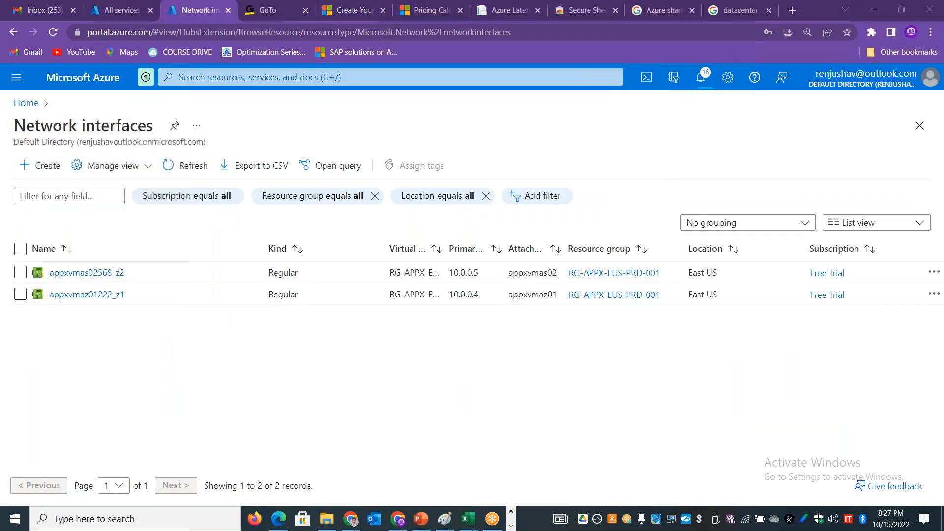
# Step: Try static assignment with IP address 10.0.0.100 in ipconfig1 of network interface appxvmaz01222_z1, and discard the edits by returning to the interfaces list
pyautogui.click(89, 296)
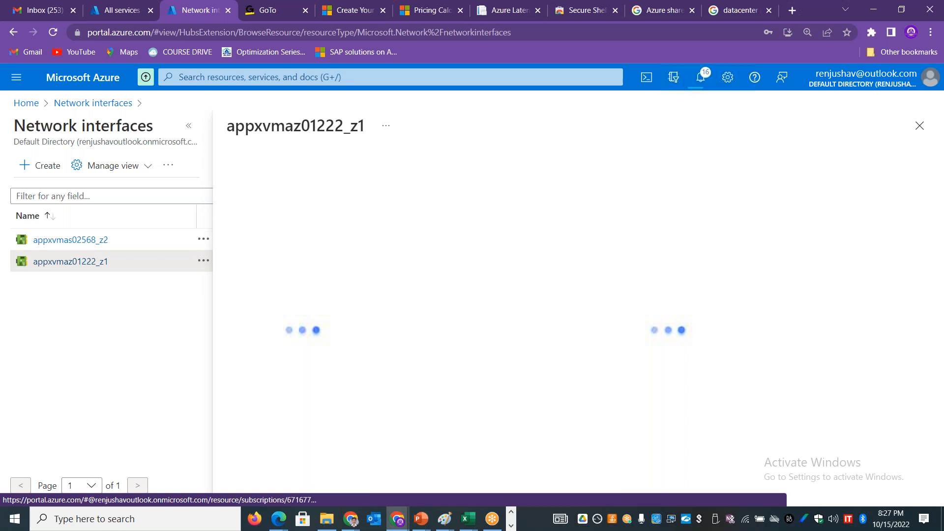
pyautogui.click(189, 125)
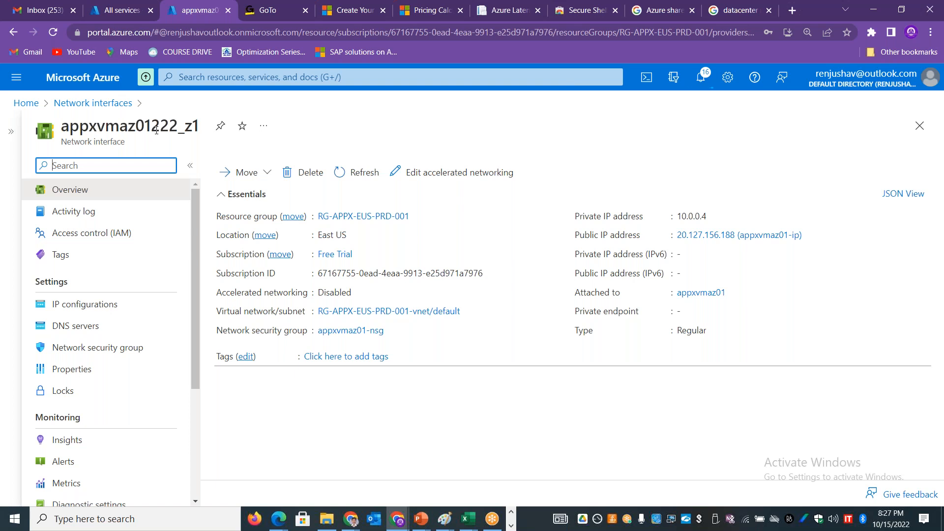
pyautogui.click(106, 311)
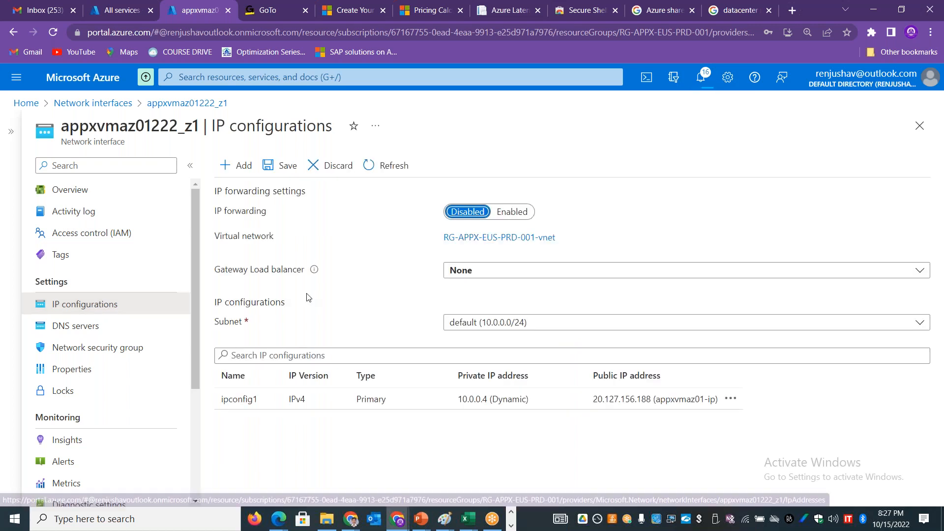
pyautogui.click(338, 398)
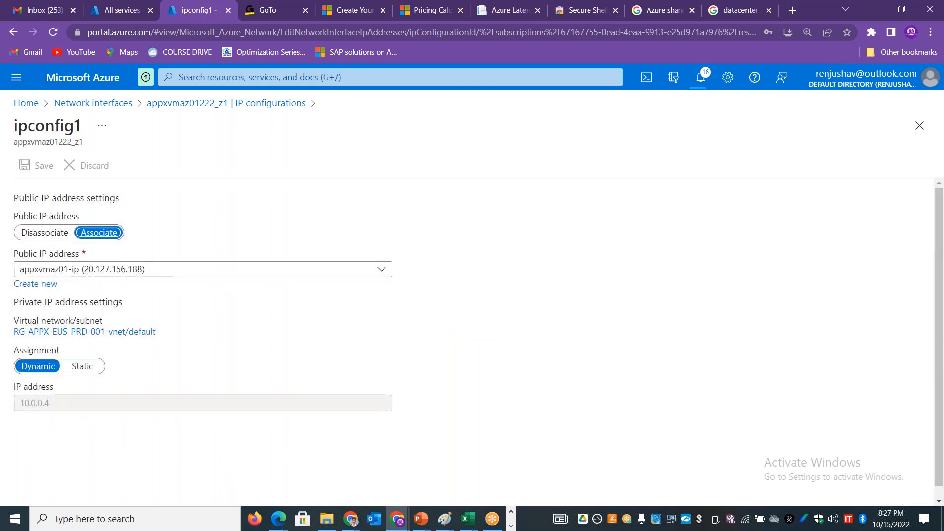
pyautogui.click(82, 366)
pyautogui.moveTo(52, 404); pyautogui.dragTo(5, 415)
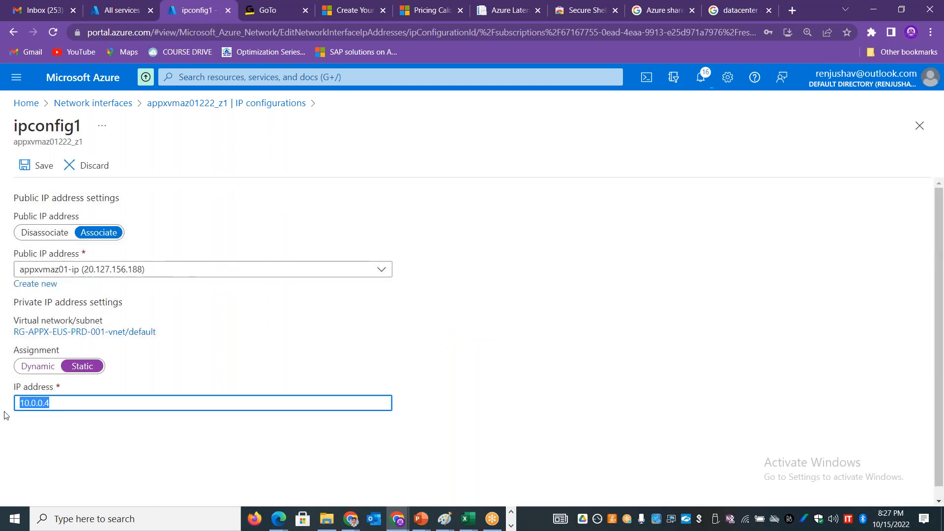
pyautogui.write('10.0.0.100')
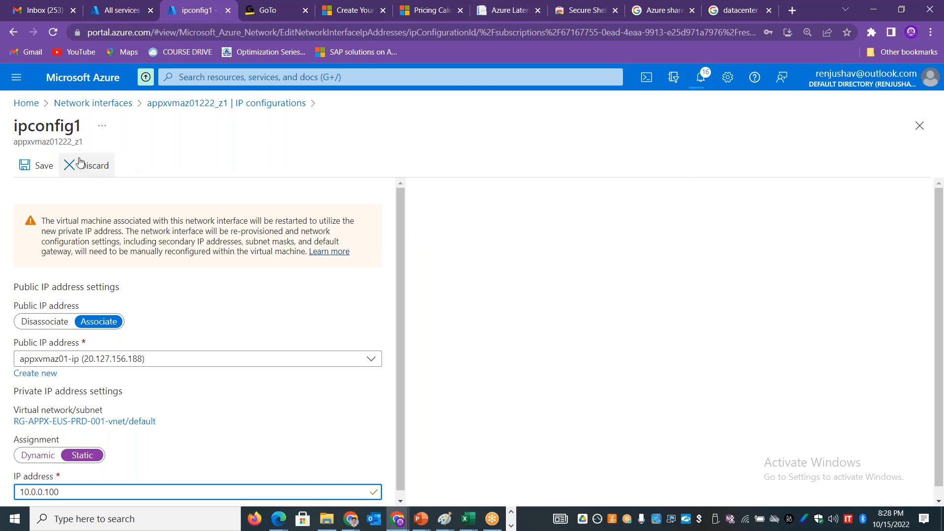
pyautogui.click(127, 103)
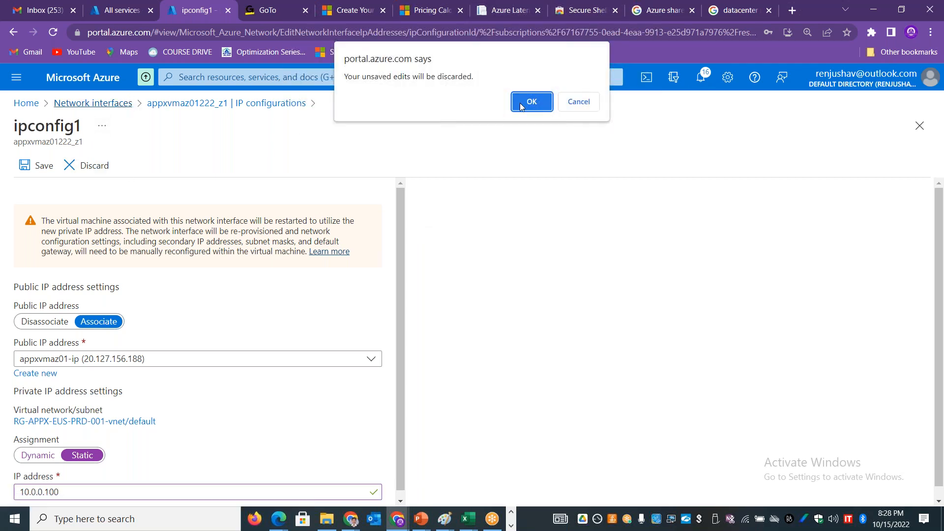
pyautogui.click(521, 102)
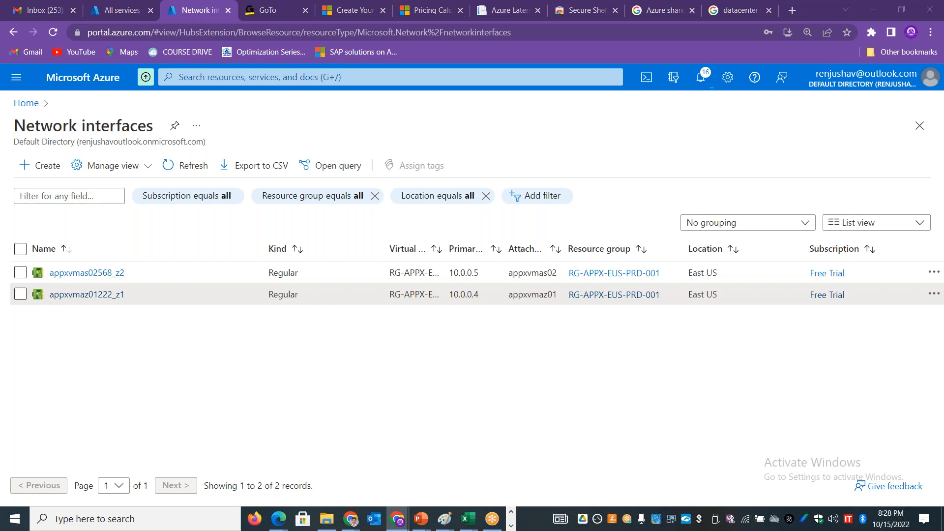
pyautogui.hotkey('alt', 'Tab')
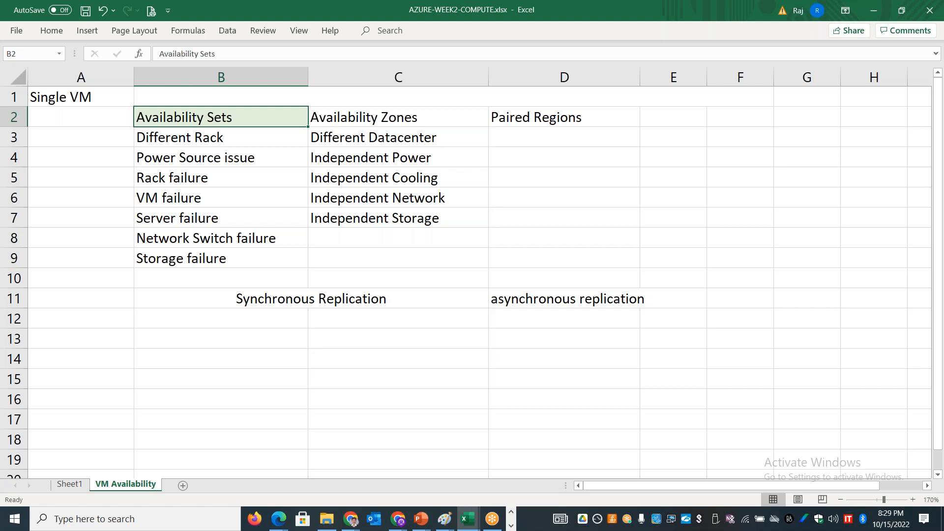
pyautogui.hotkey('alt', 'Tab')
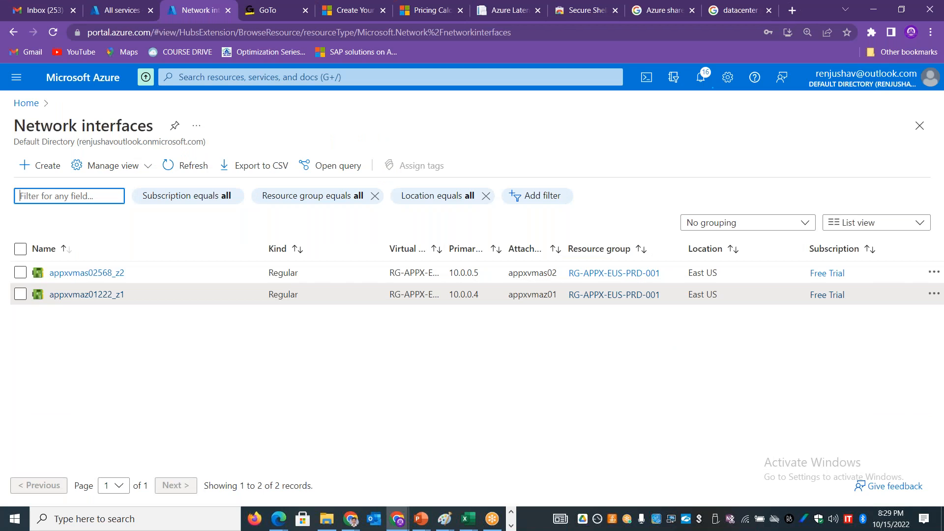
pyautogui.click(701, 11)
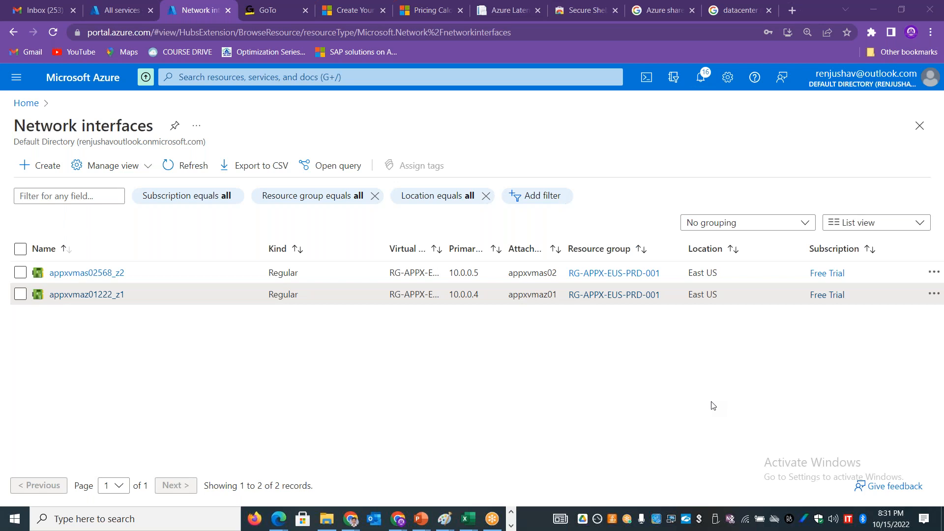
# Step: Switch to Google Drive and open the AZ-900 LABS folder under LAB MATERIALS in AZUREWITHSTAN-OCT-2022-ENGLISH to view the lab files
pyautogui.hotkey('alt', 'Tab')
pyautogui.hotkey('alt', 'Tab')
pyautogui.hotkey('alt', 'Tab')
pyautogui.hotkey('alt', 'Tab')
pyautogui.hotkey('alt', 'Tab')
pyautogui.hotkey('alt', 'Tab')
pyautogui.hotkey('alt', 'Tab')
pyautogui.hotkey('alt', 'Tab')
pyautogui.hotkey('alt', 'Tab')
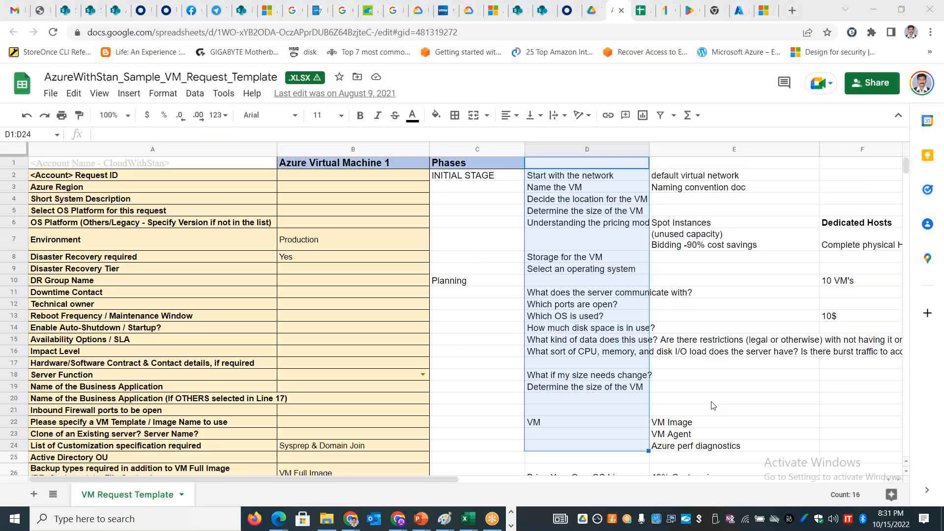
pyautogui.click(591, 11)
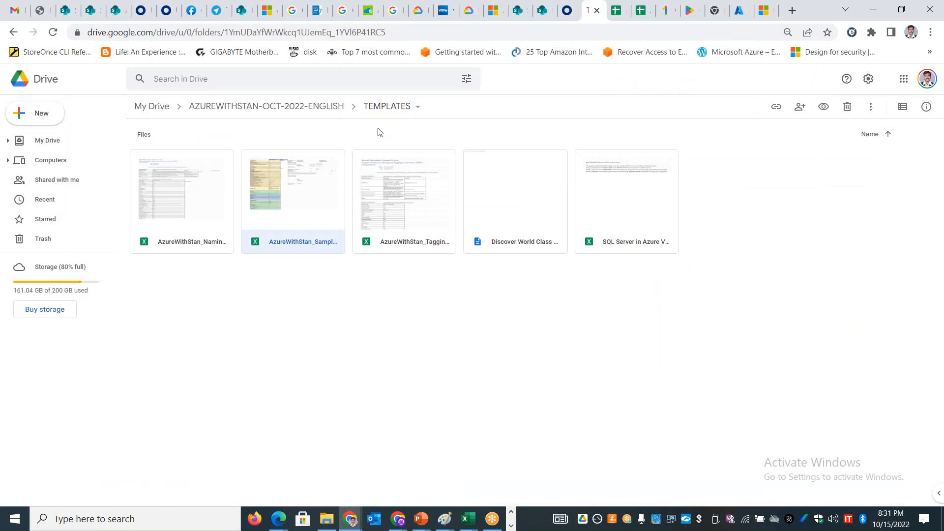
pyautogui.click(271, 113)
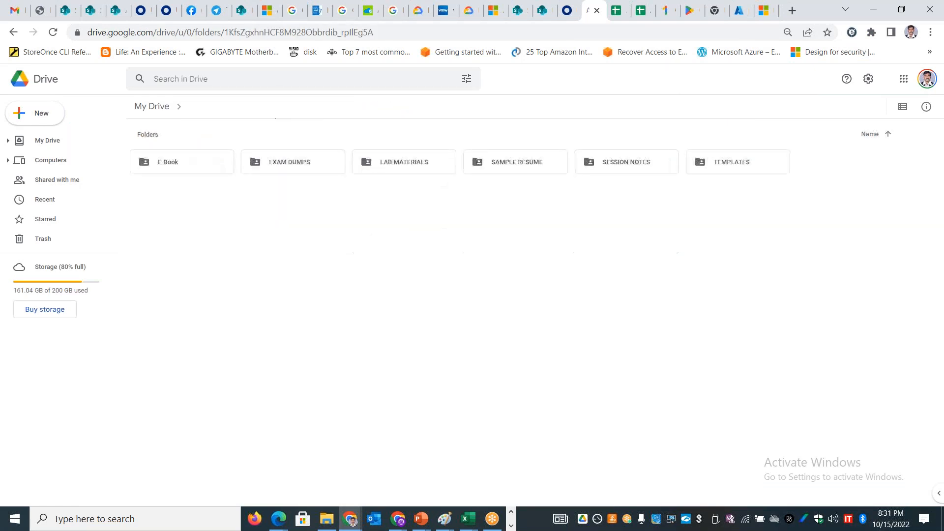
pyautogui.doubleClick(391, 165)
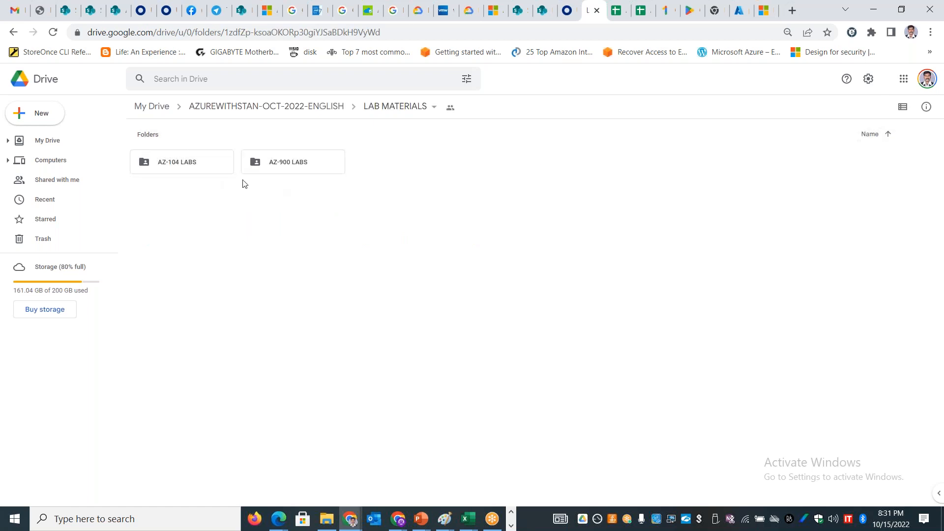
pyautogui.doubleClick(283, 163)
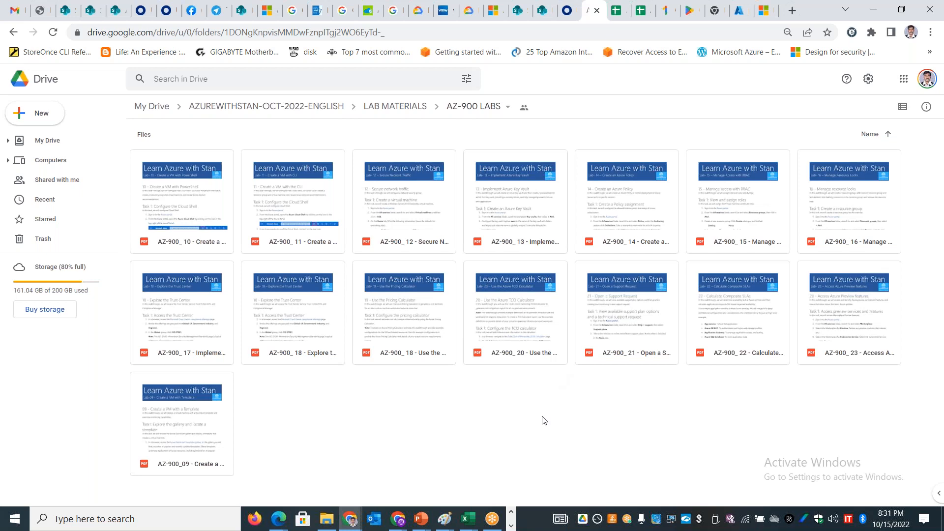
# Step: Switch back to the Azure portal and save static private IP assignment for ipconfig1 of network interface appxvmaz01222_z1
pyautogui.hotkey('alt', 'Tab')
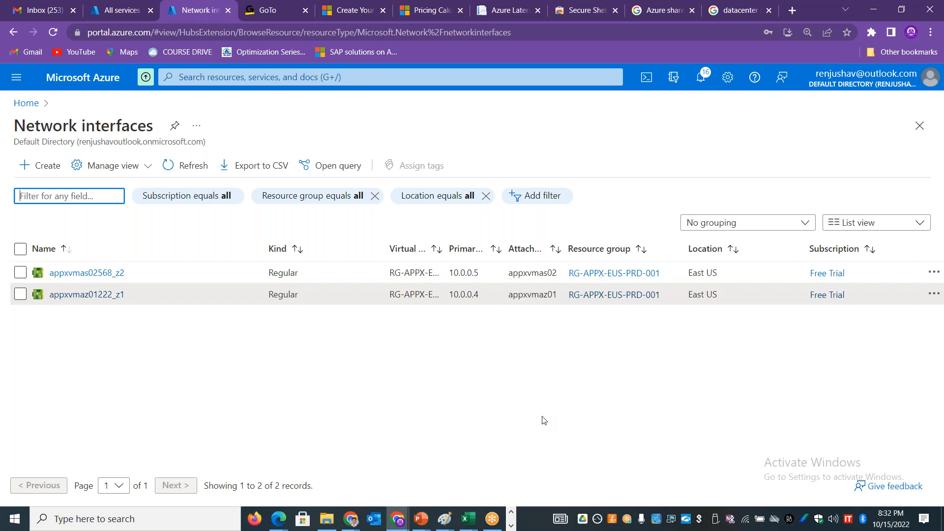
pyautogui.click(923, 270)
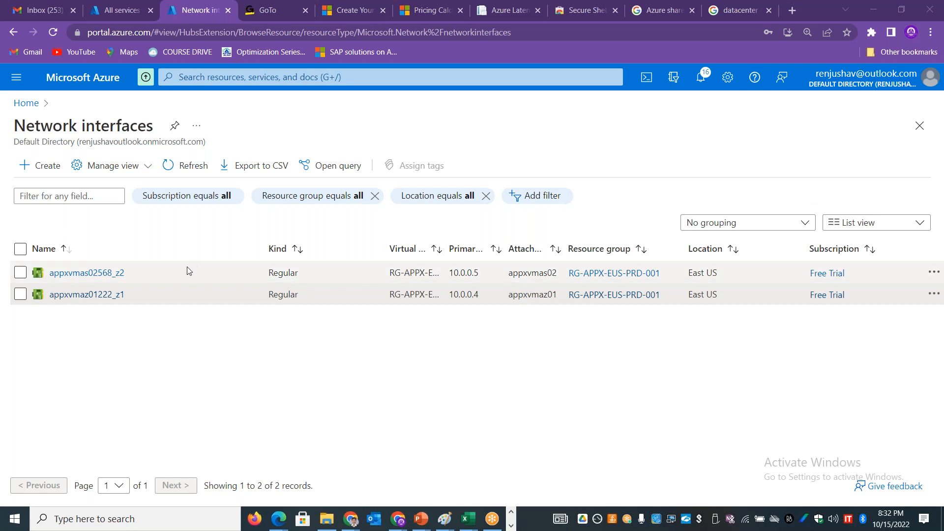
pyautogui.click(107, 294)
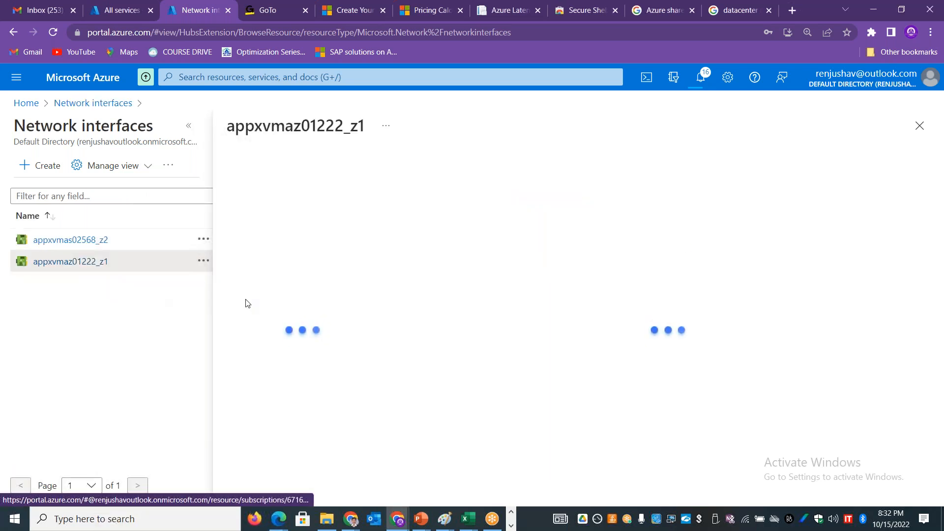
pyautogui.click(189, 126)
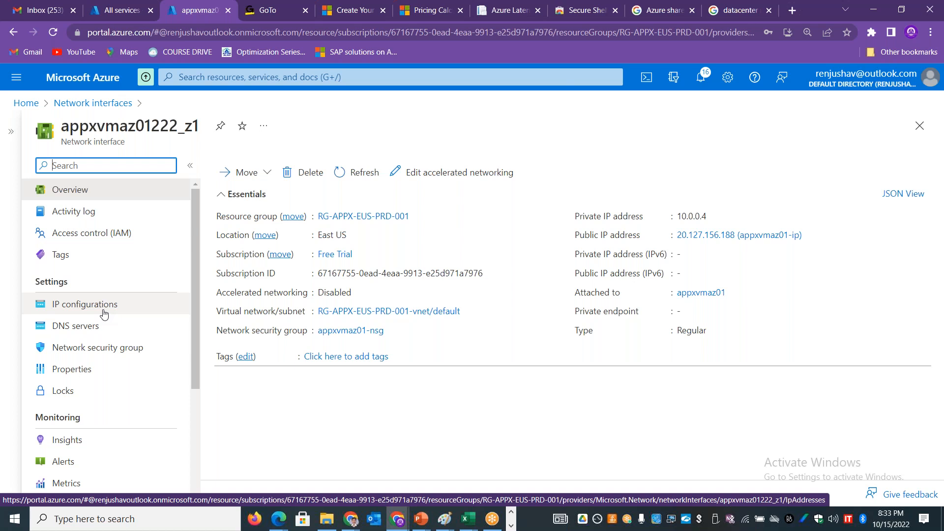
pyautogui.click(104, 313)
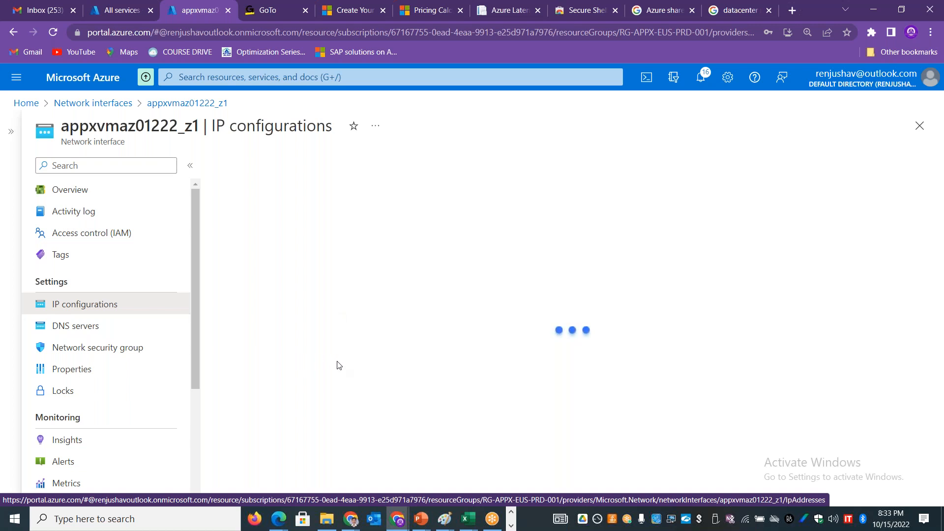
pyautogui.click(270, 399)
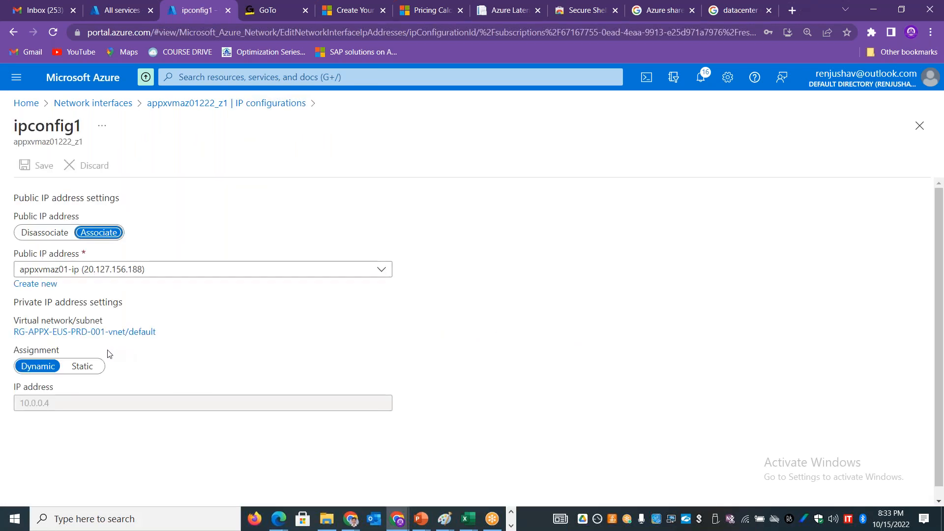
pyautogui.click(84, 368)
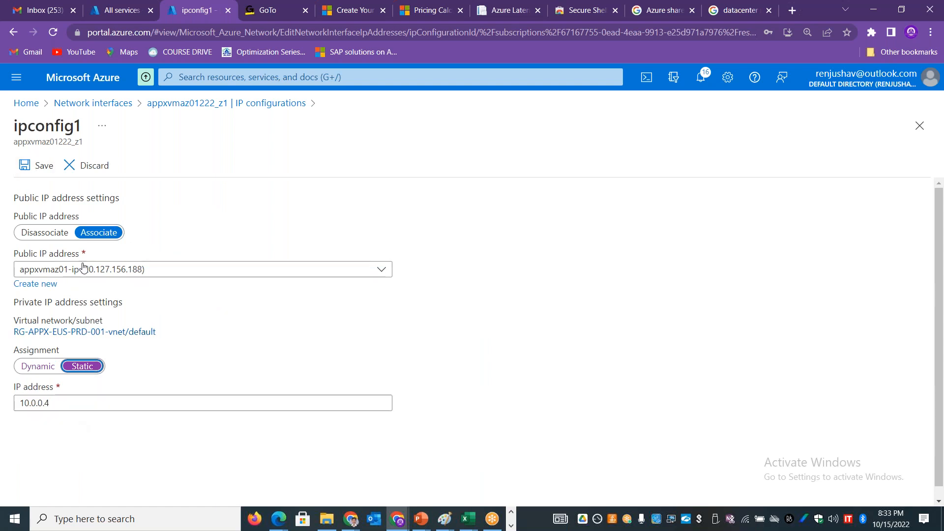
pyautogui.click(37, 166)
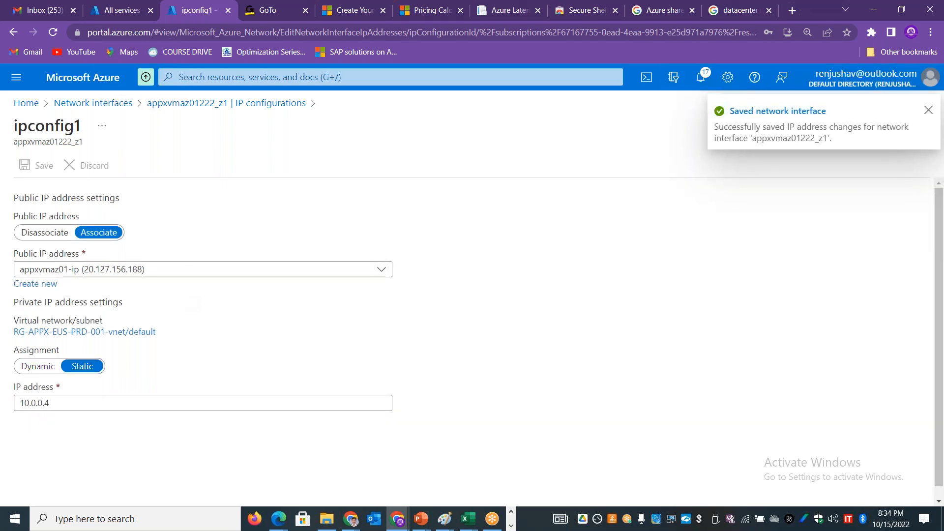
pyautogui.click(26, 104)
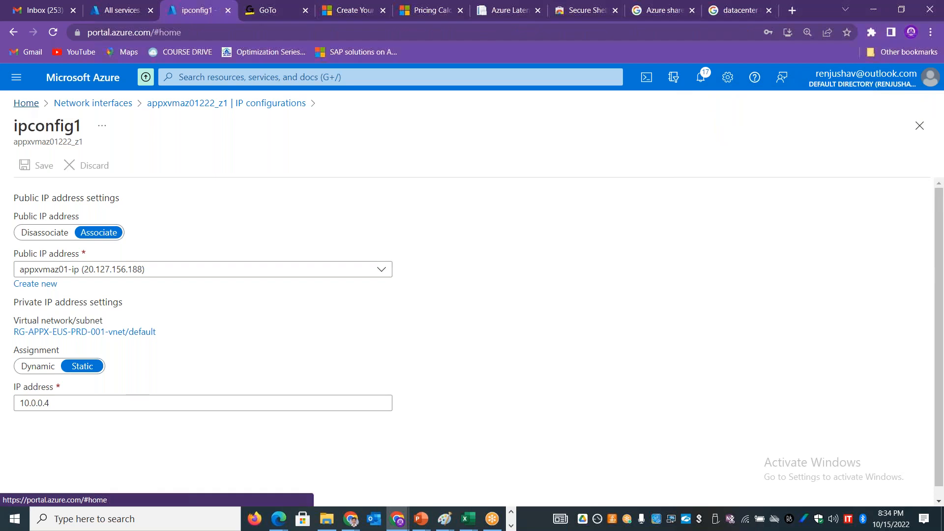